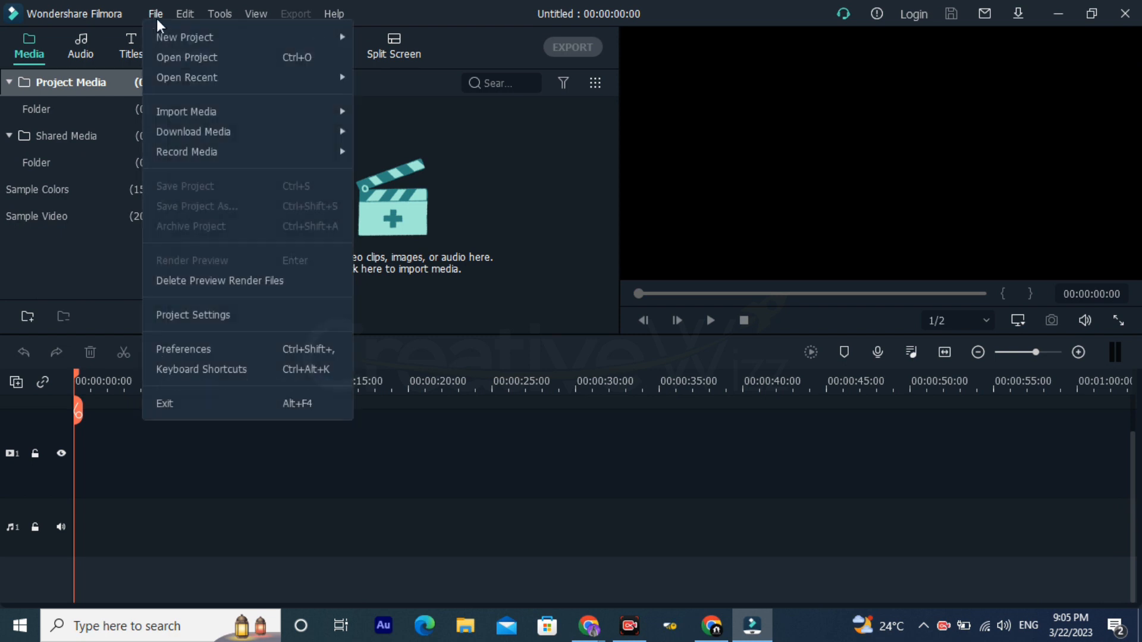
Step: Browse the saved Filmora project files that are available to open
mouse_move(192, 40)
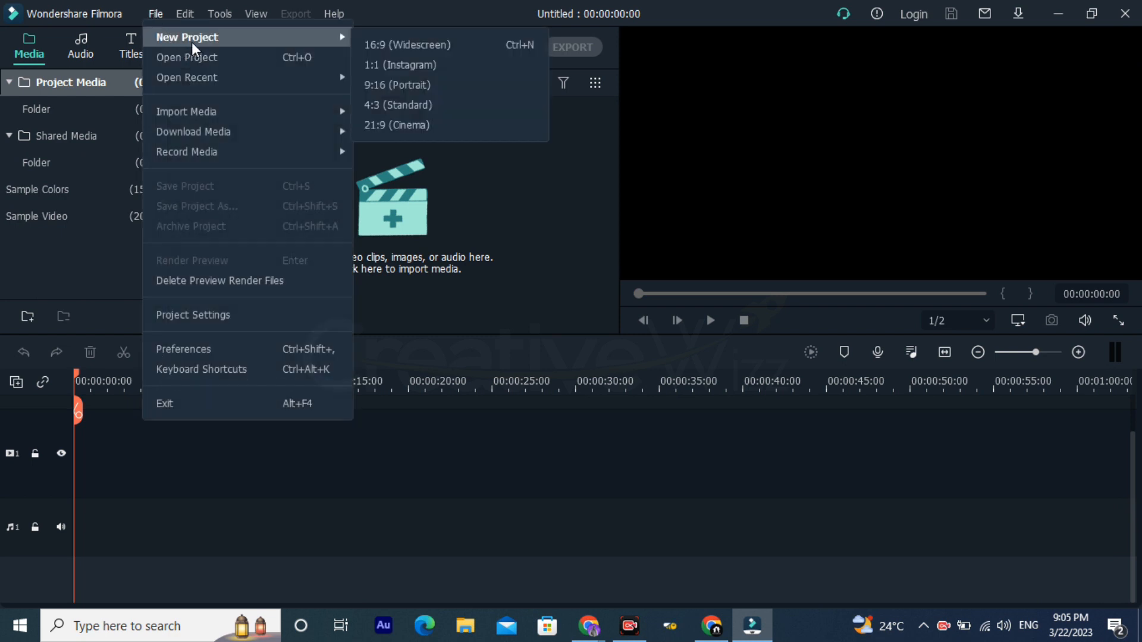
mouse_move(337, 141)
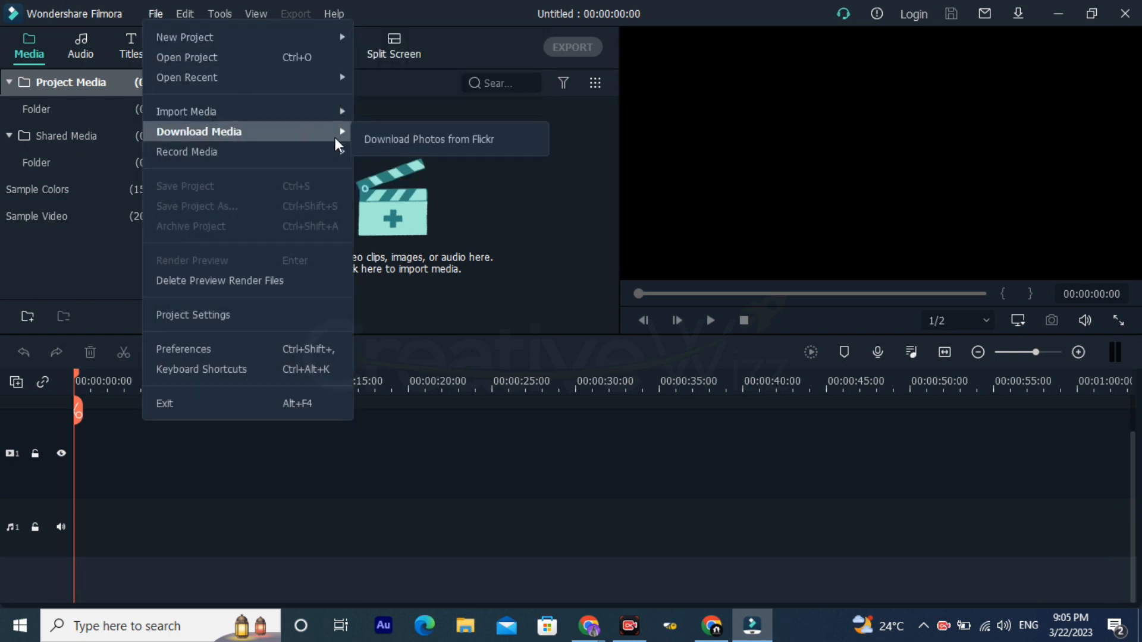
mouse_move(291, 48)
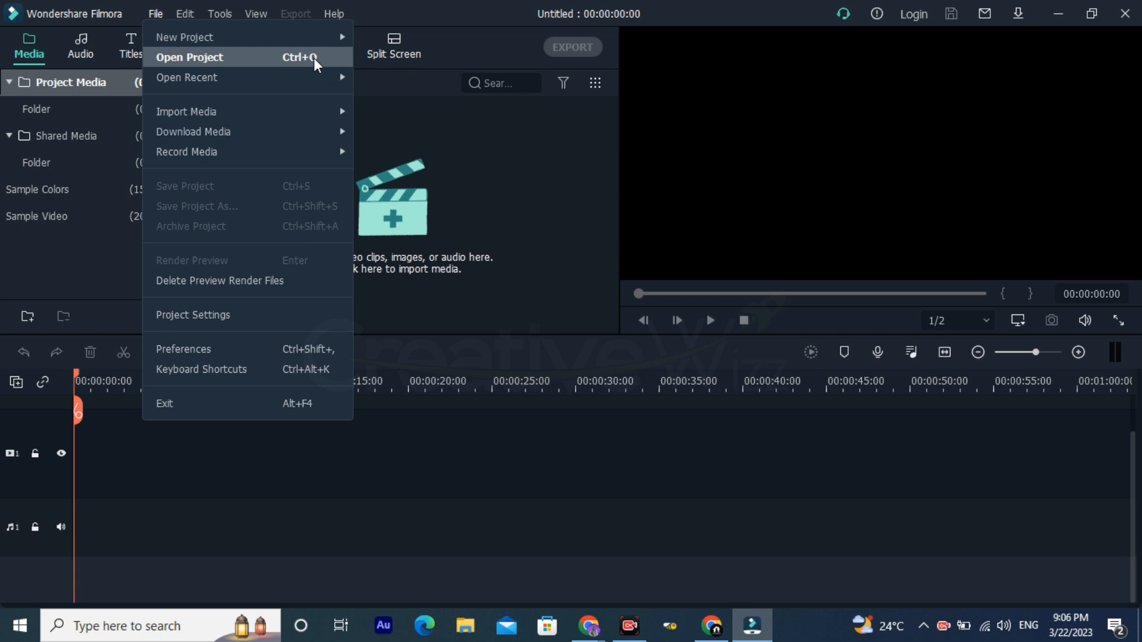
left_click(313, 58)
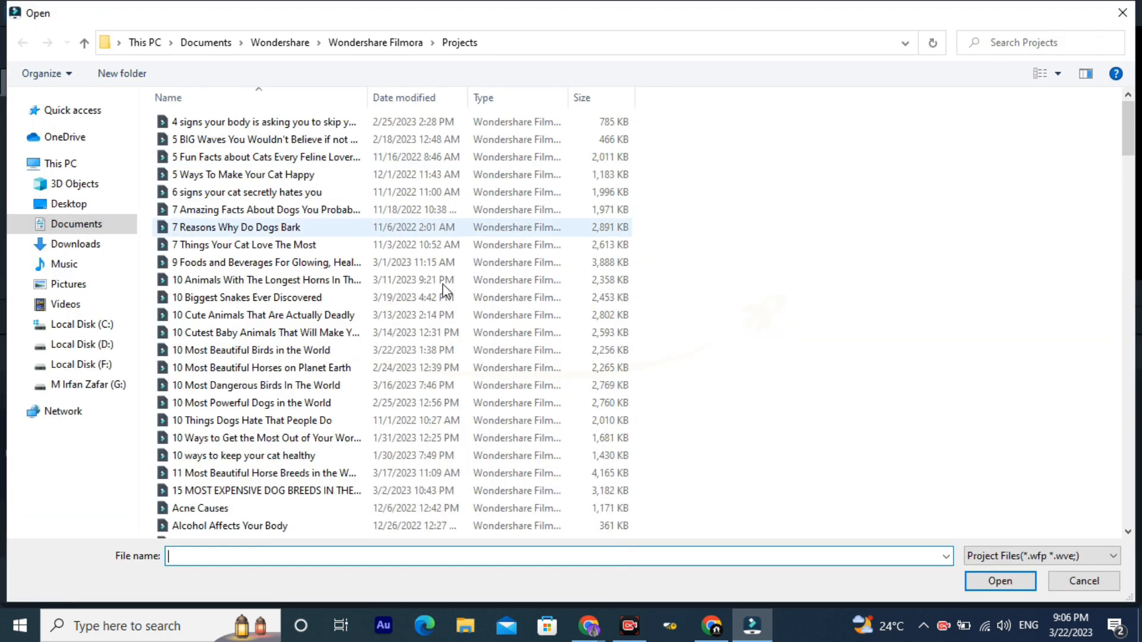
scroll(452, 223, "down", 17)
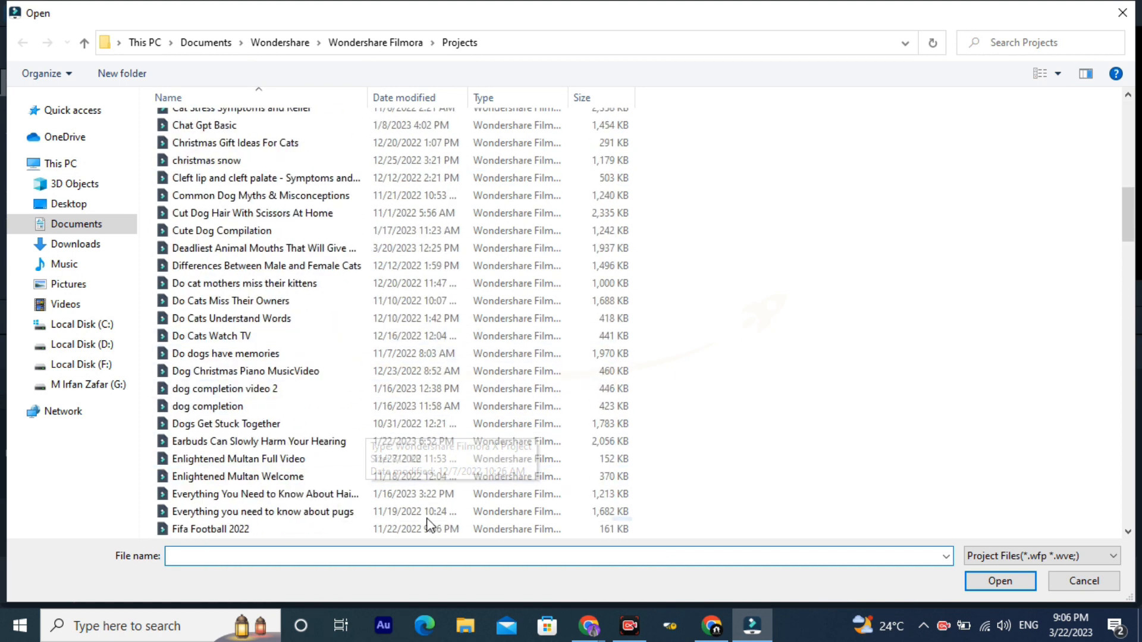
scroll(483, 461, "down", 20)
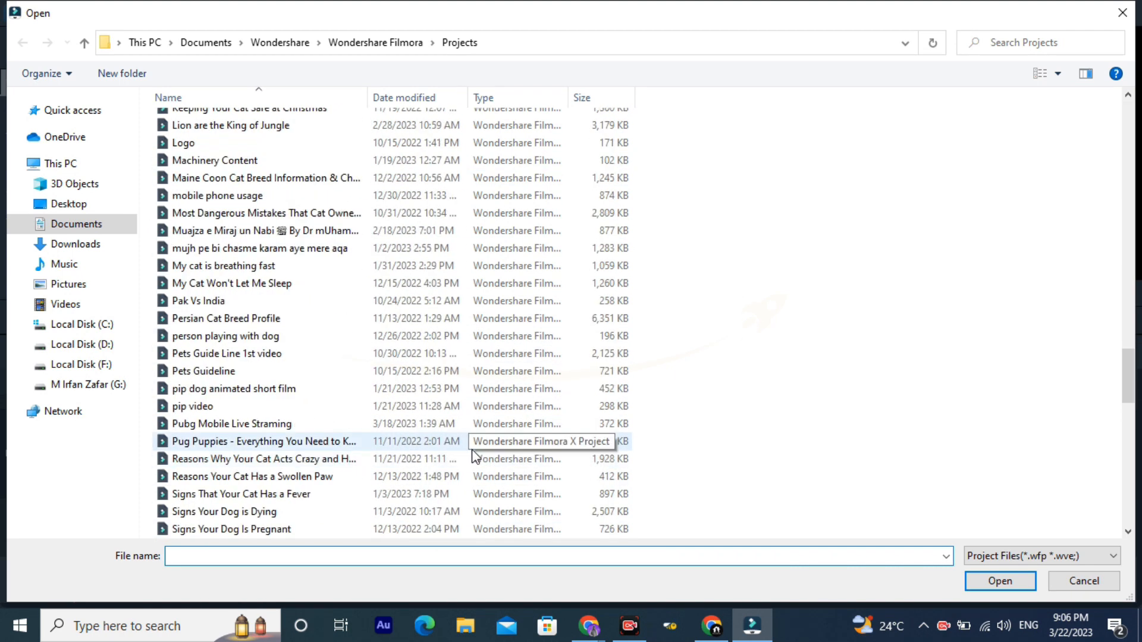
scroll(473, 458, "down", 12)
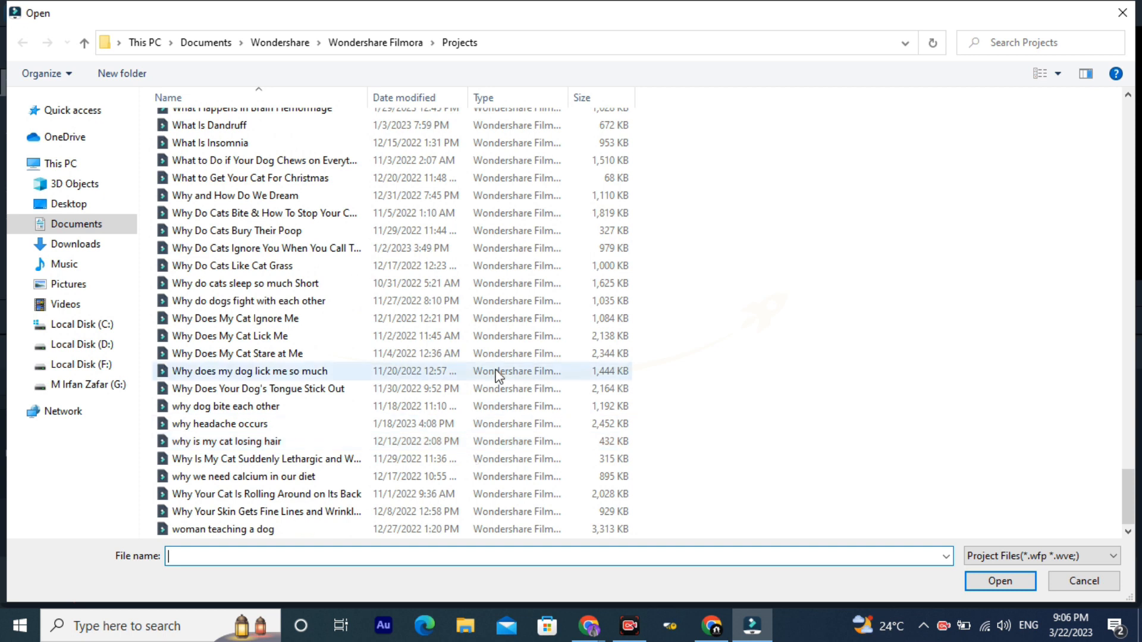
scroll(497, 378, "up", 6)
scroll(594, 386, "up", 20)
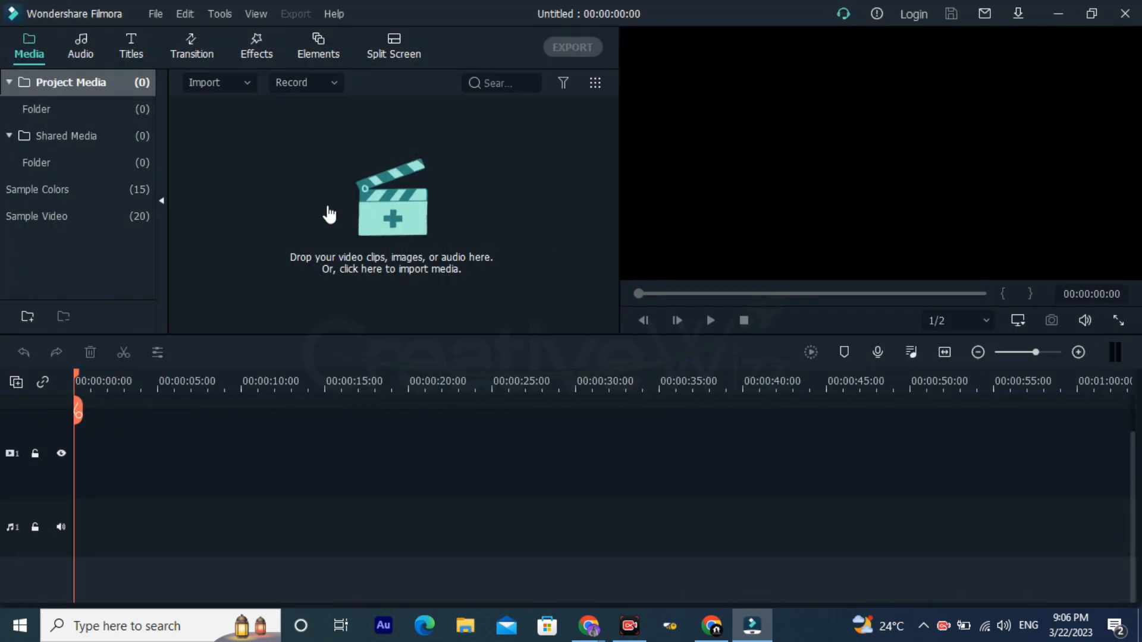
Step: Review the recently opened projects and the options for importing, recording and downloading media
left_click(160, 15)
mouse_move(217, 84)
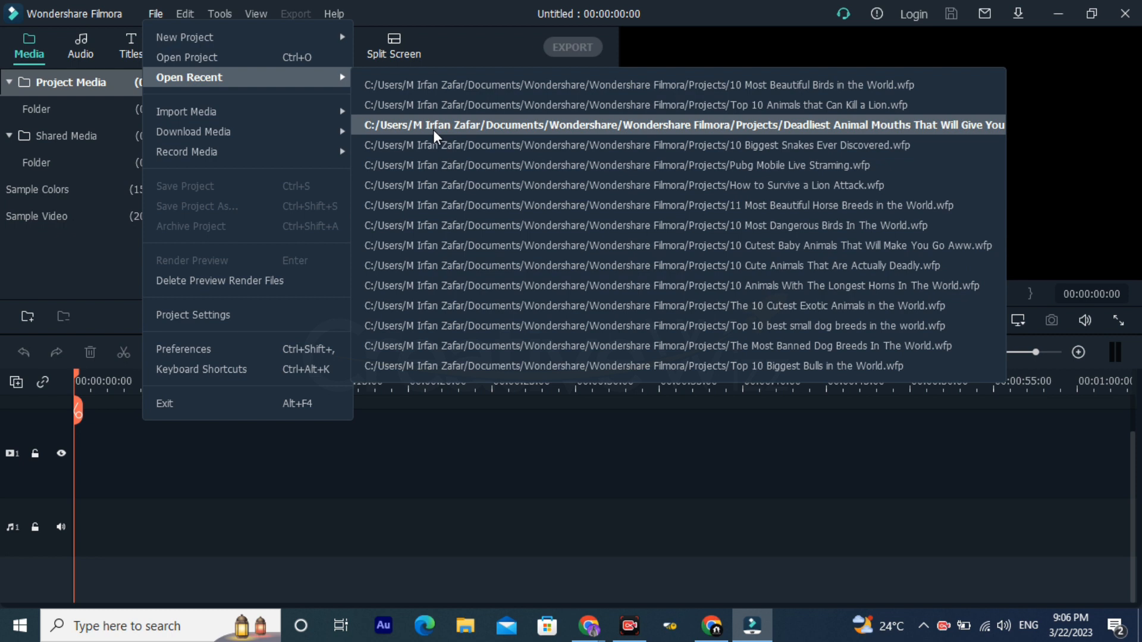
mouse_move(271, 117)
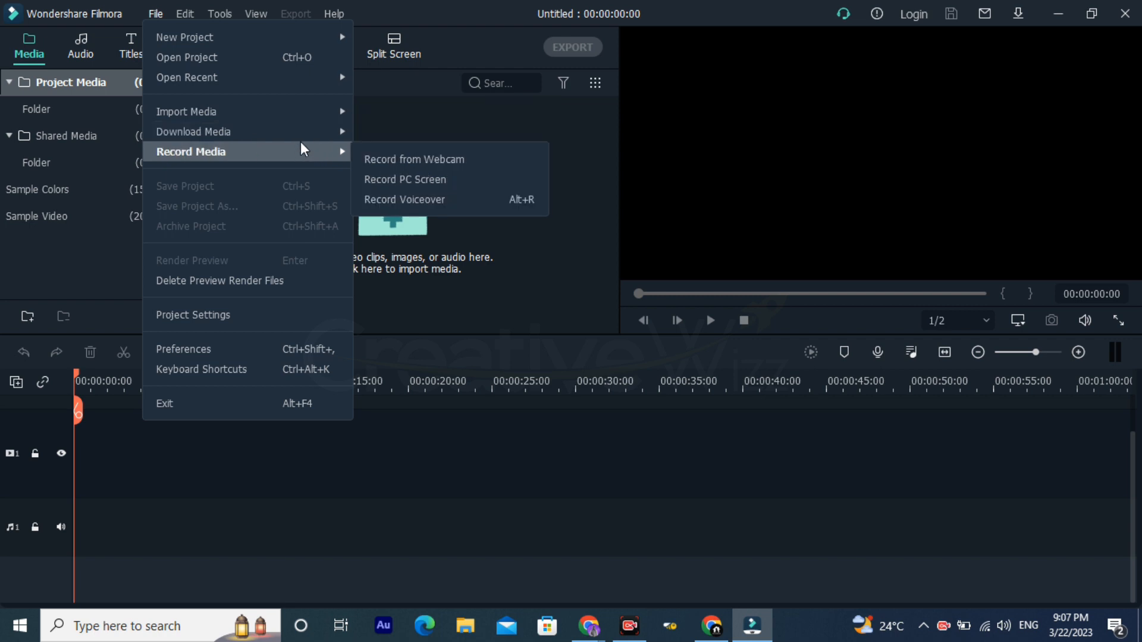
mouse_move(306, 136)
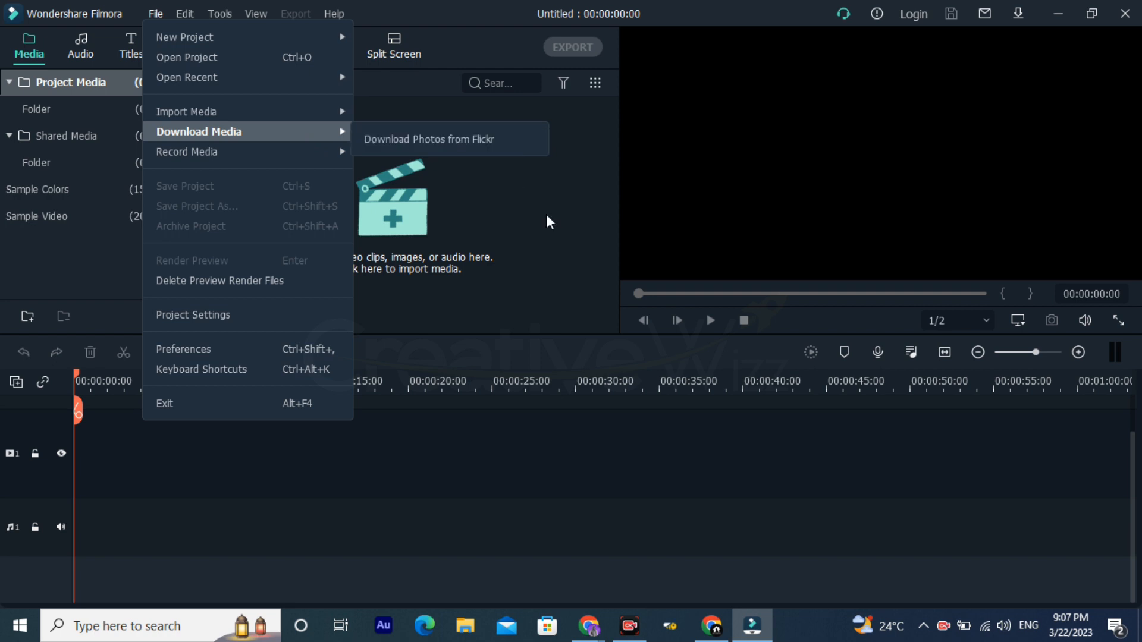
left_click(919, 586)
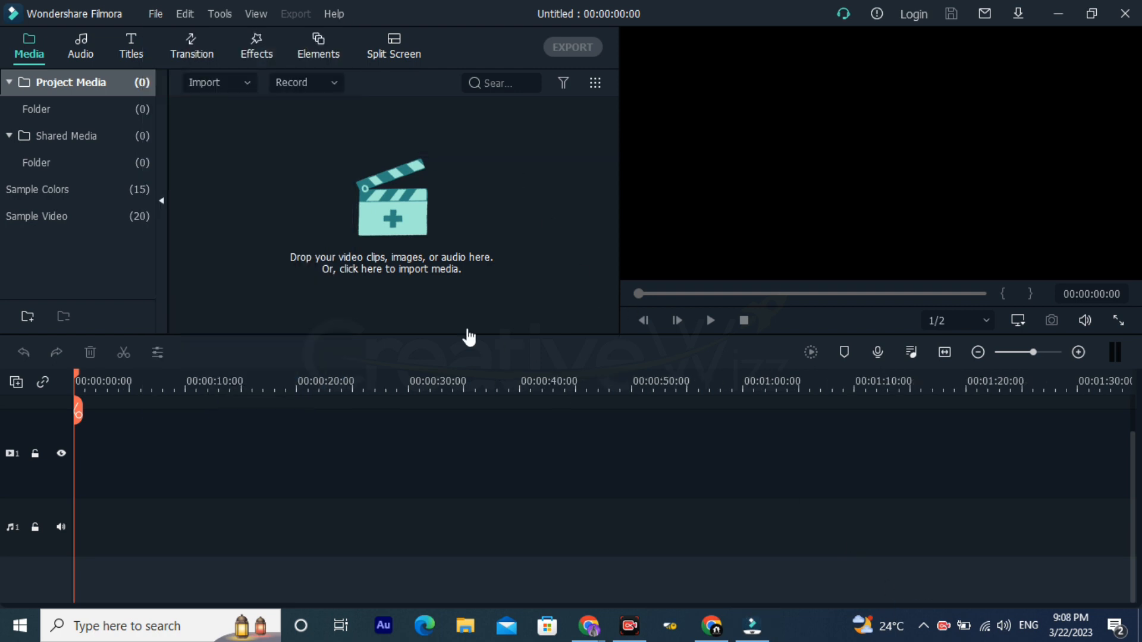
Step: Open the project settings and set the aspect ratio to Custom
left_click(159, 12)
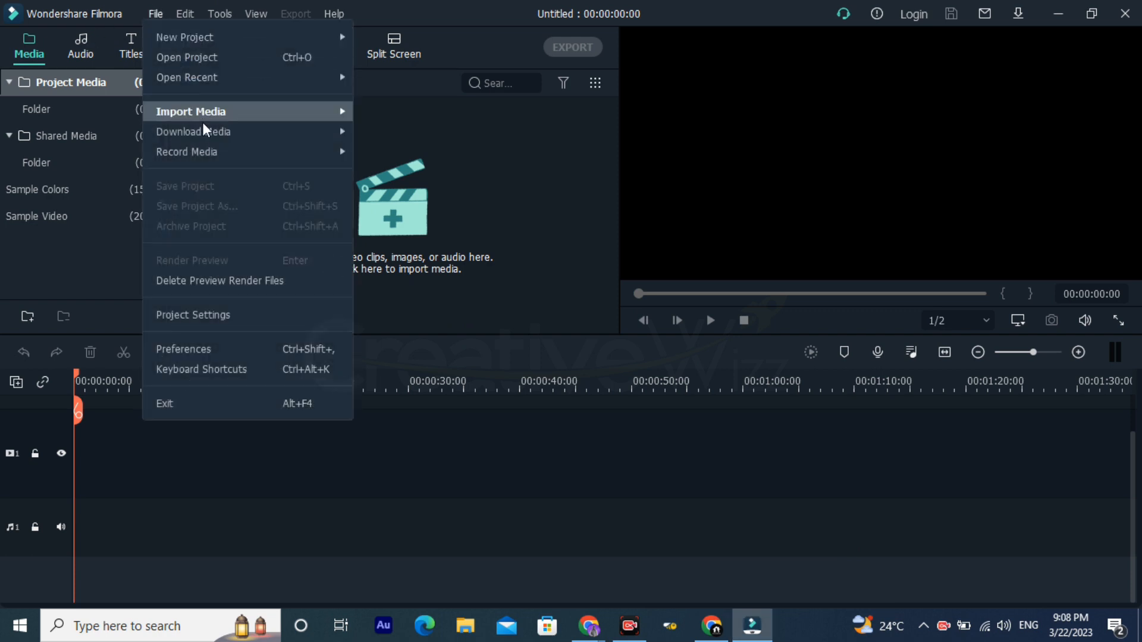
mouse_move(212, 155)
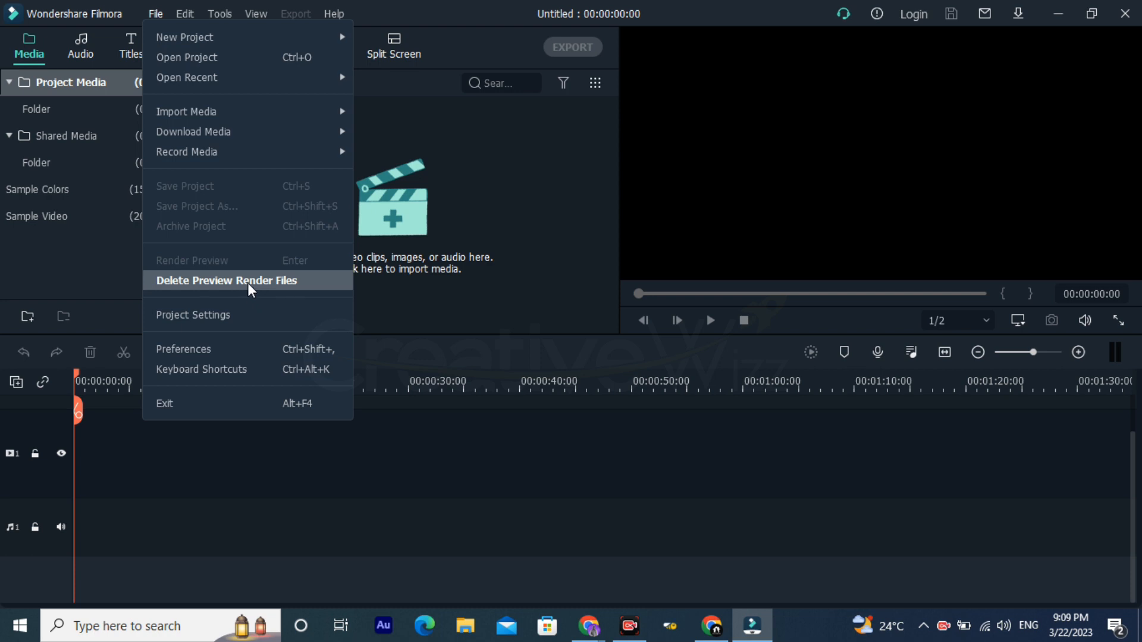
left_click(254, 315)
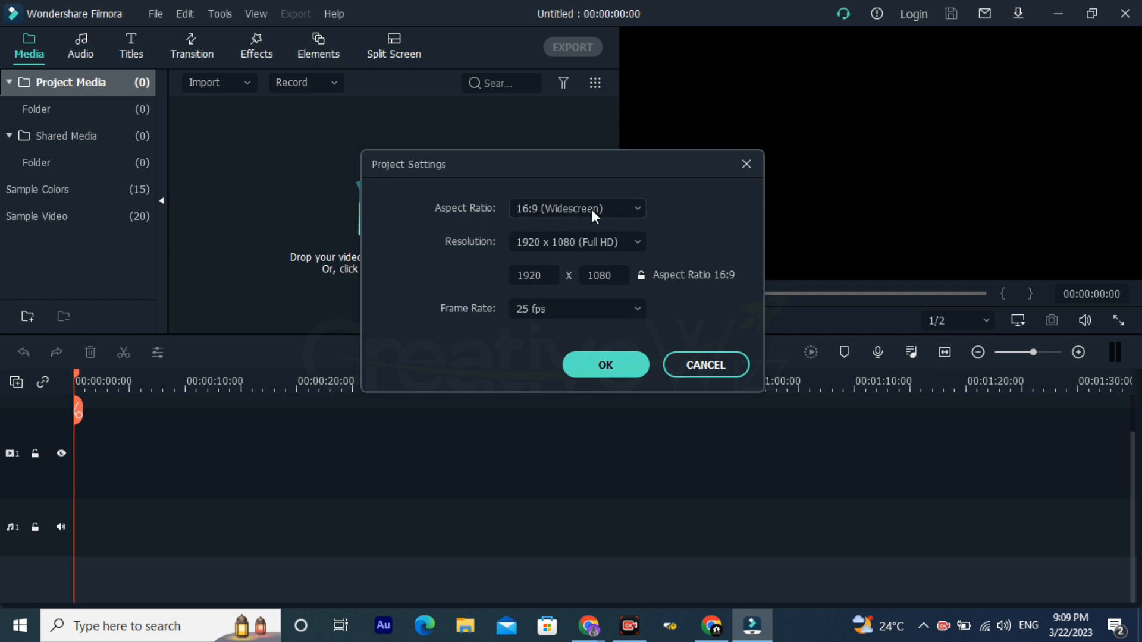
left_click(547, 212)
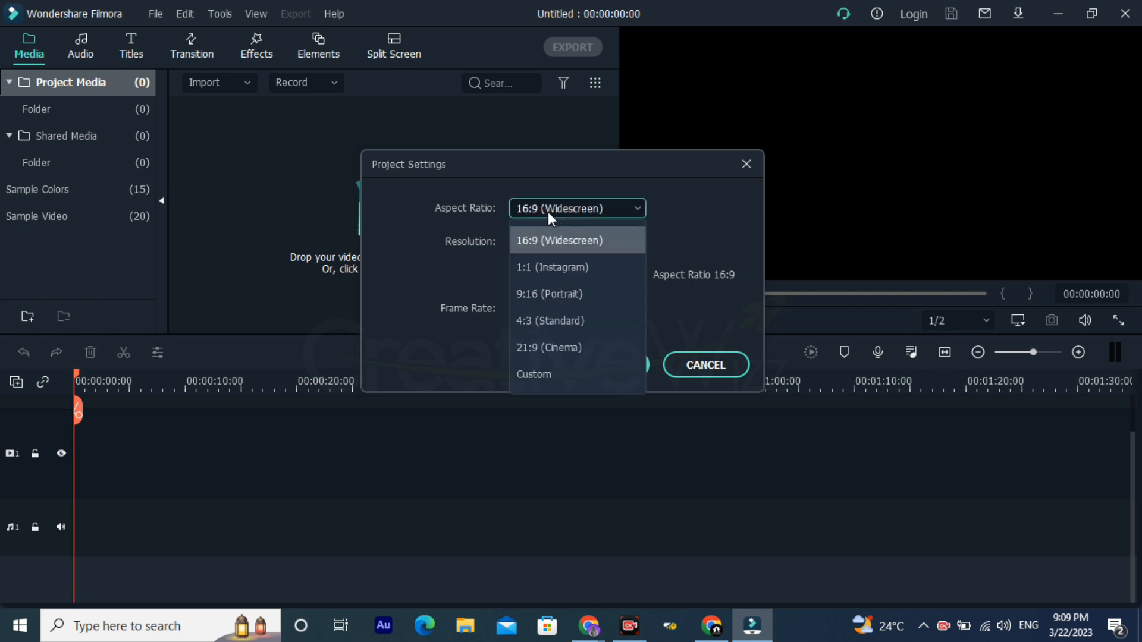
left_click(544, 376)
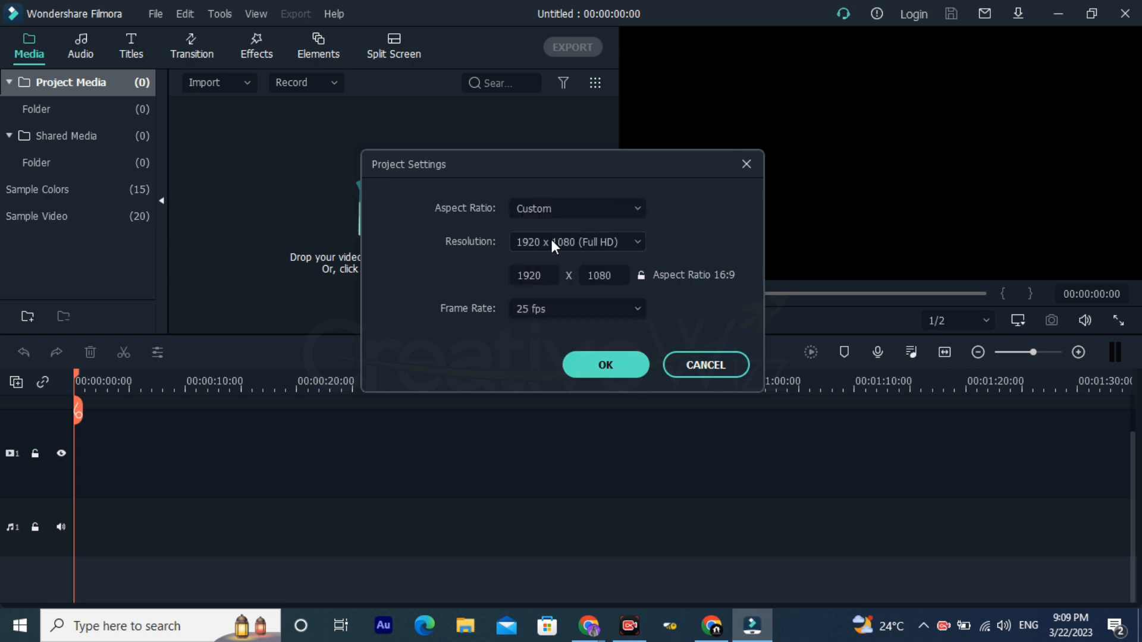
Step: Examine the project's resolution width and height fields and the available frame rate options
double_click(542, 275)
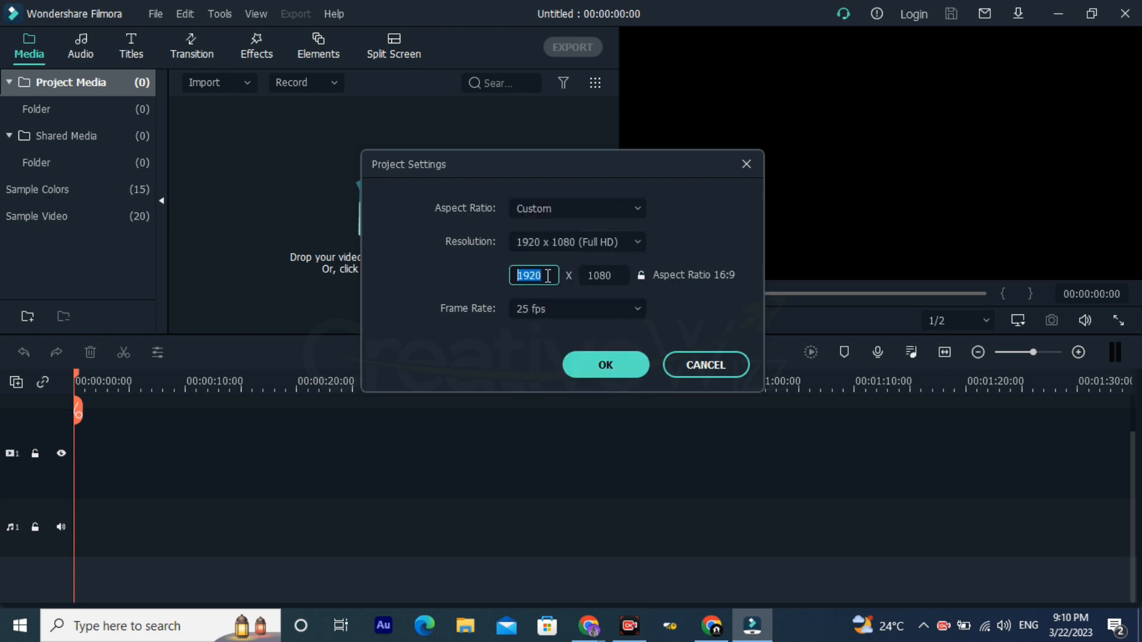
left_click(474, 277)
left_click(527, 275)
left_click(595, 275)
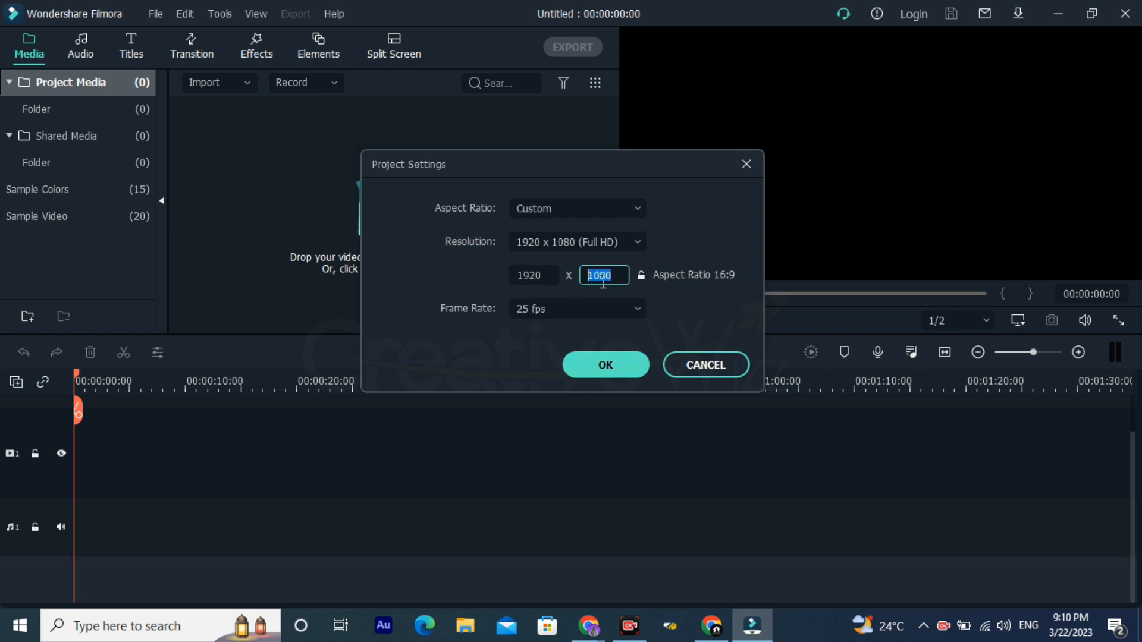
left_click(477, 292)
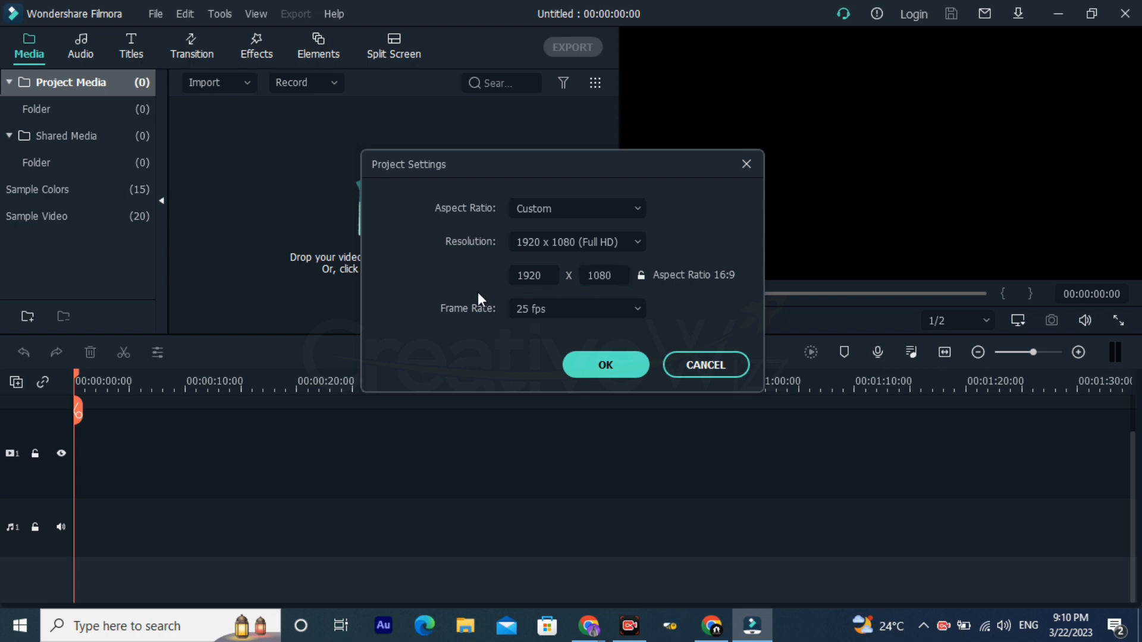
left_click(574, 310)
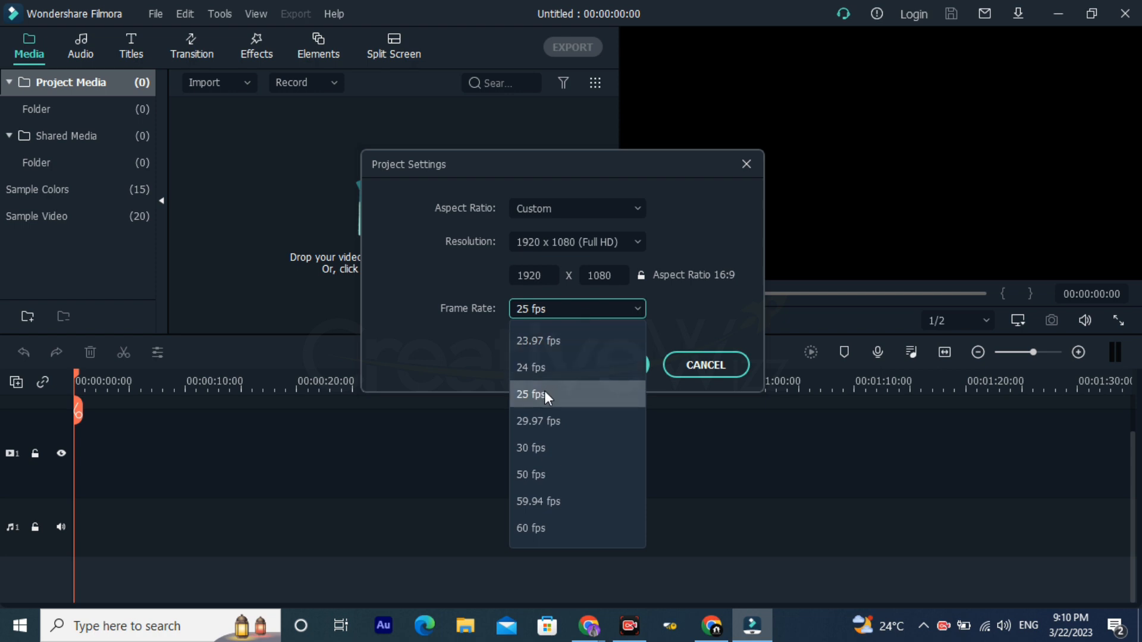
left_click(467, 348)
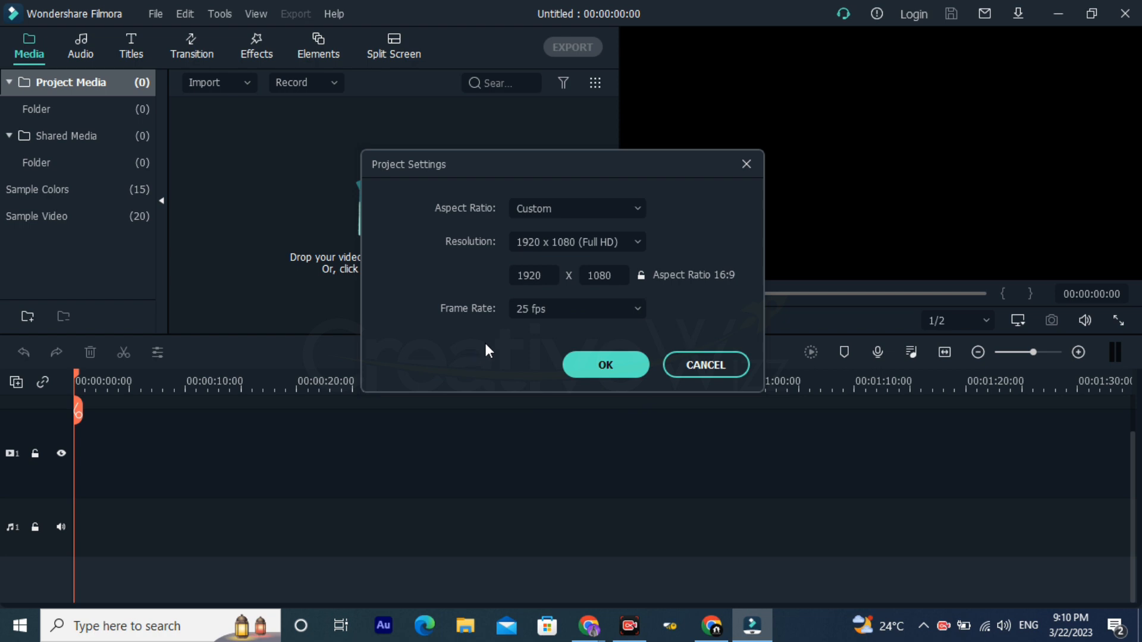
left_click(537, 311)
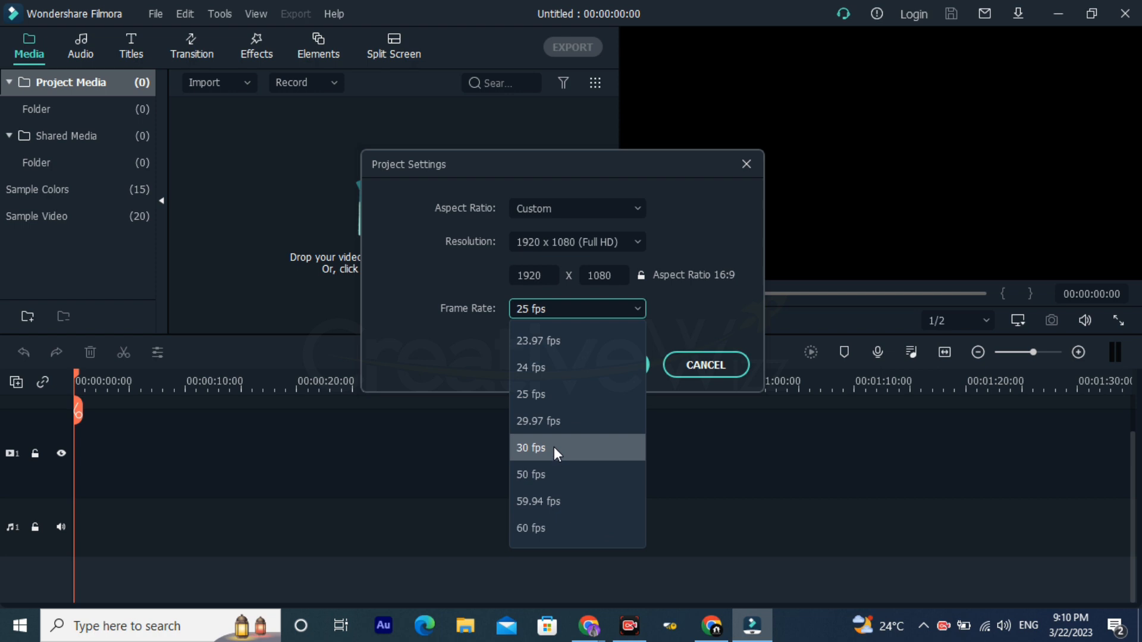
left_click(473, 341)
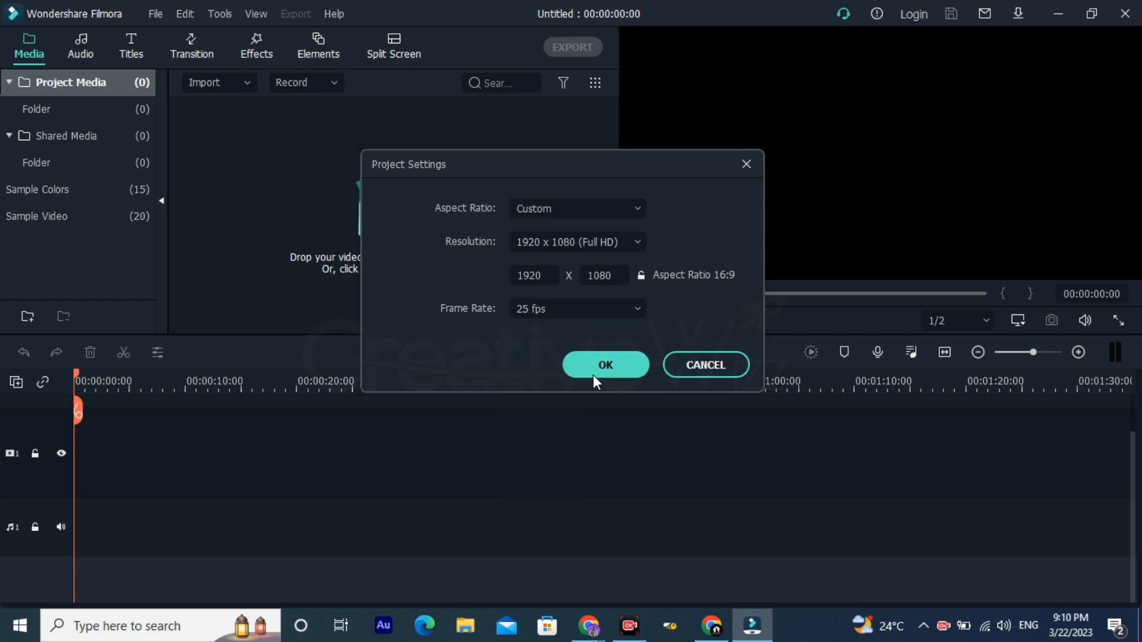
Step: Set the project's aspect ratio back to 16:9 (Widescreen) and apply the project settings
left_click(612, 203)
left_click(584, 243)
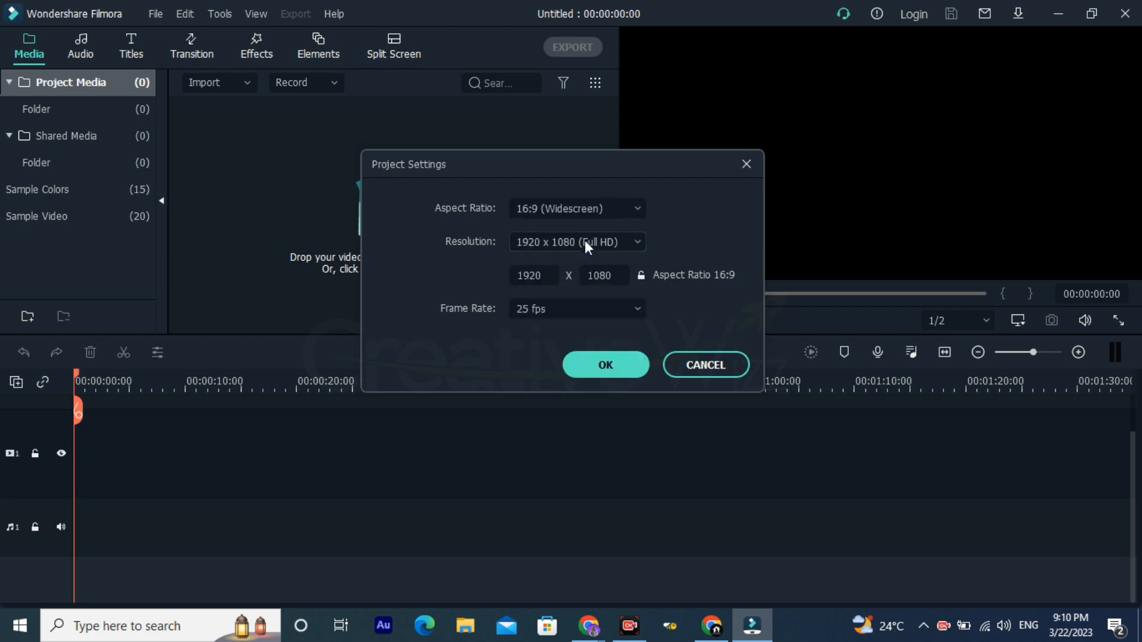
left_click(594, 366)
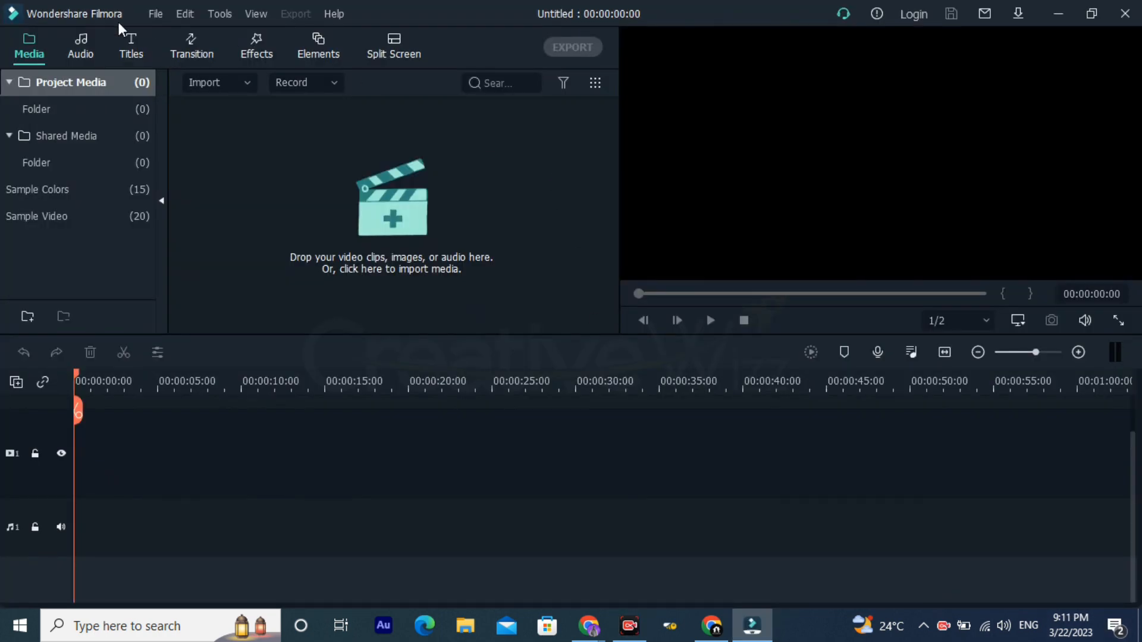
Step: Switch the interface appearance to Light Mode in the preferences and apply it
left_click(166, 23)
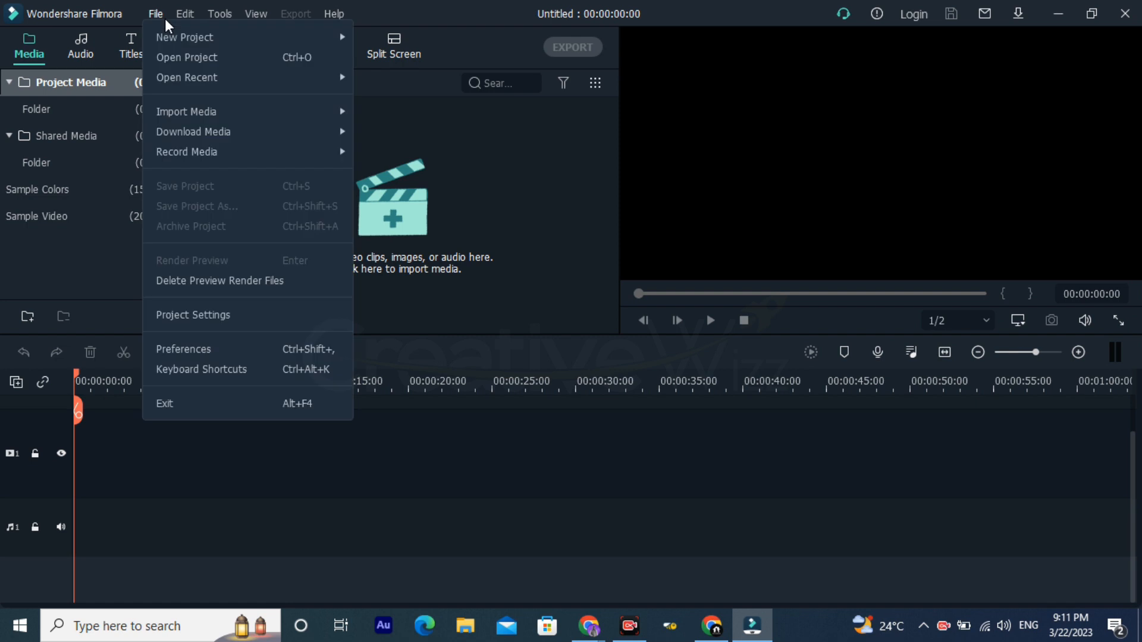
left_click(211, 357)
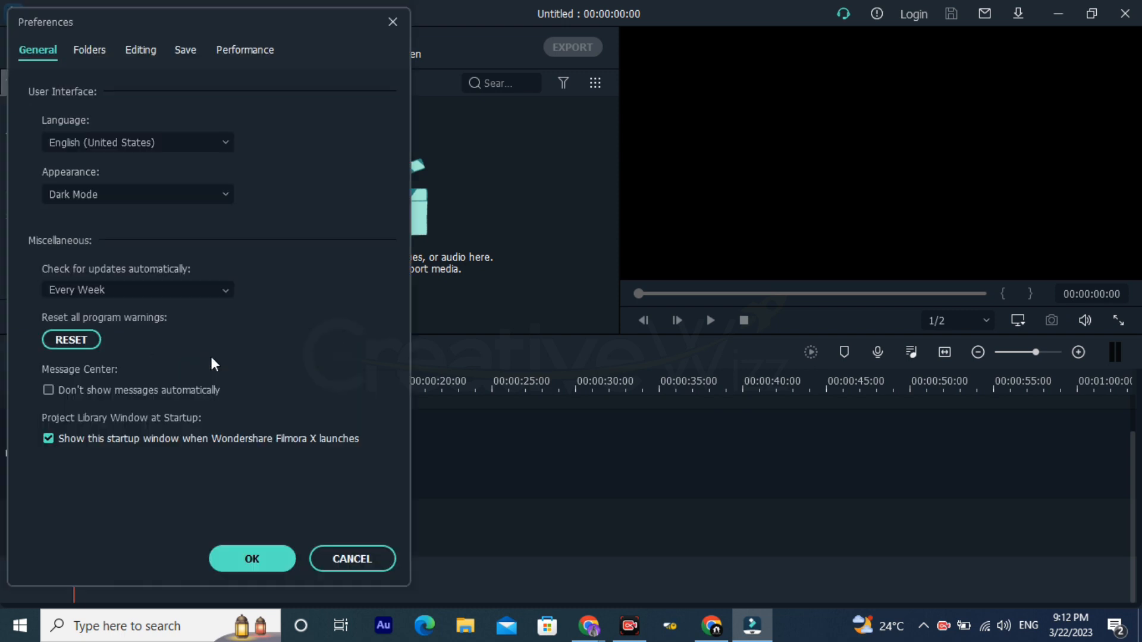
left_click_drag(156, 24, 389, 32)
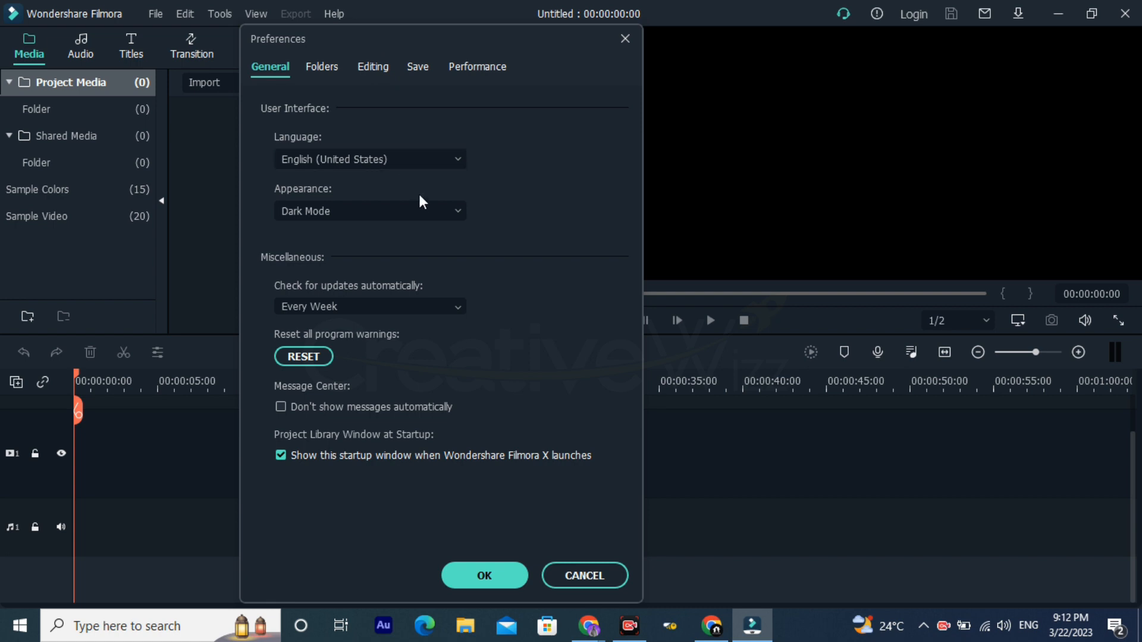
left_click(348, 214)
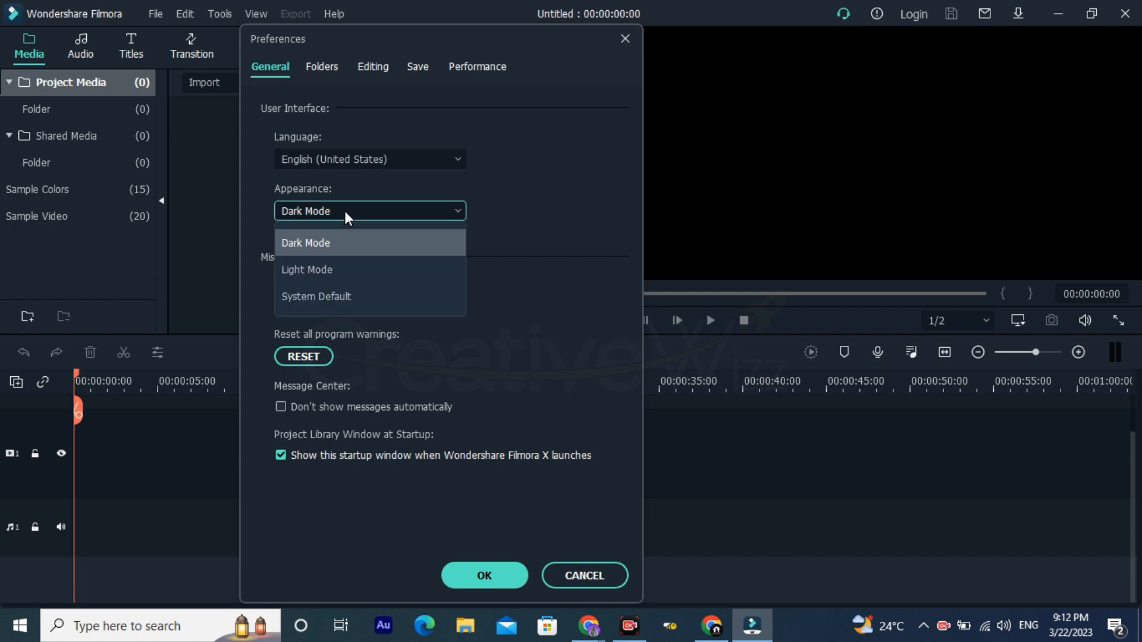
left_click(338, 269)
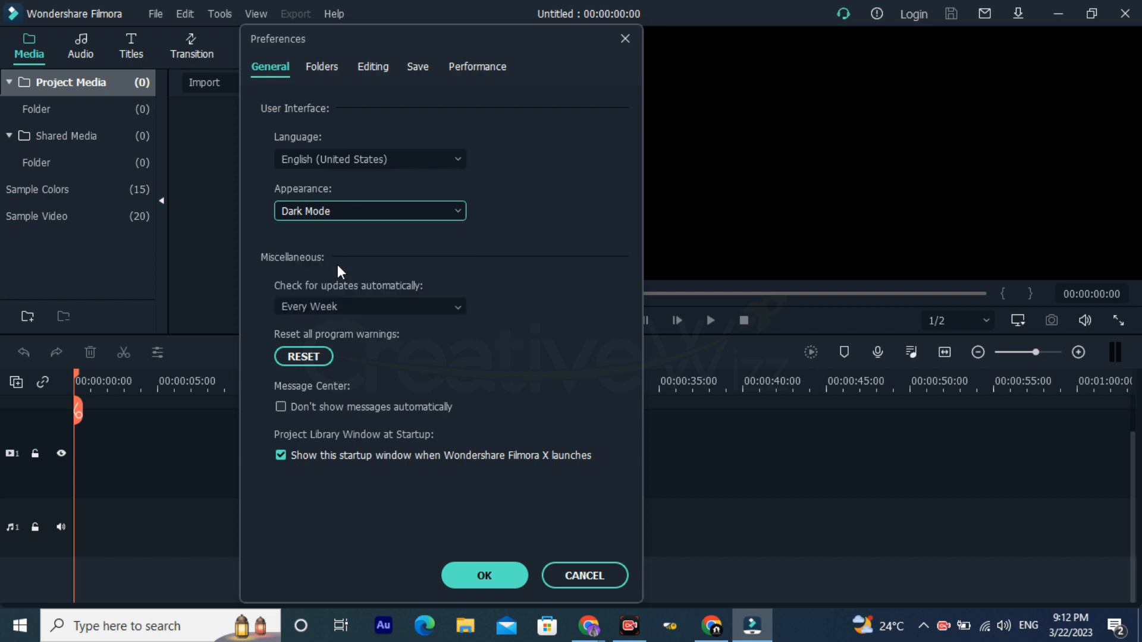
left_click_drag(441, 49, 474, 66)
left_click(369, 233)
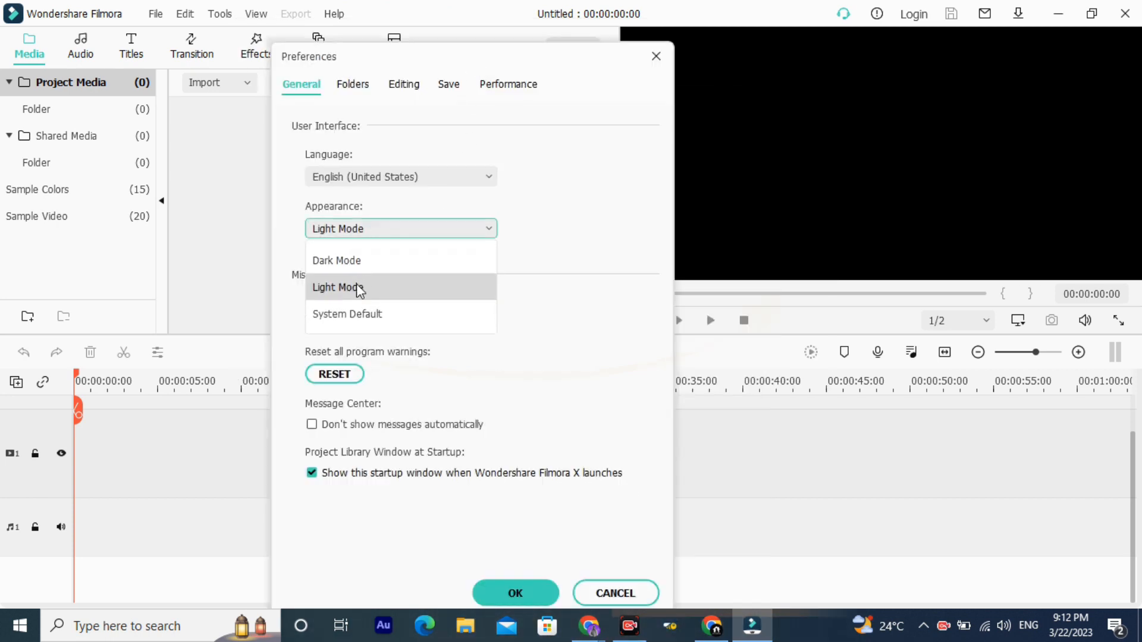
left_click(355, 285)
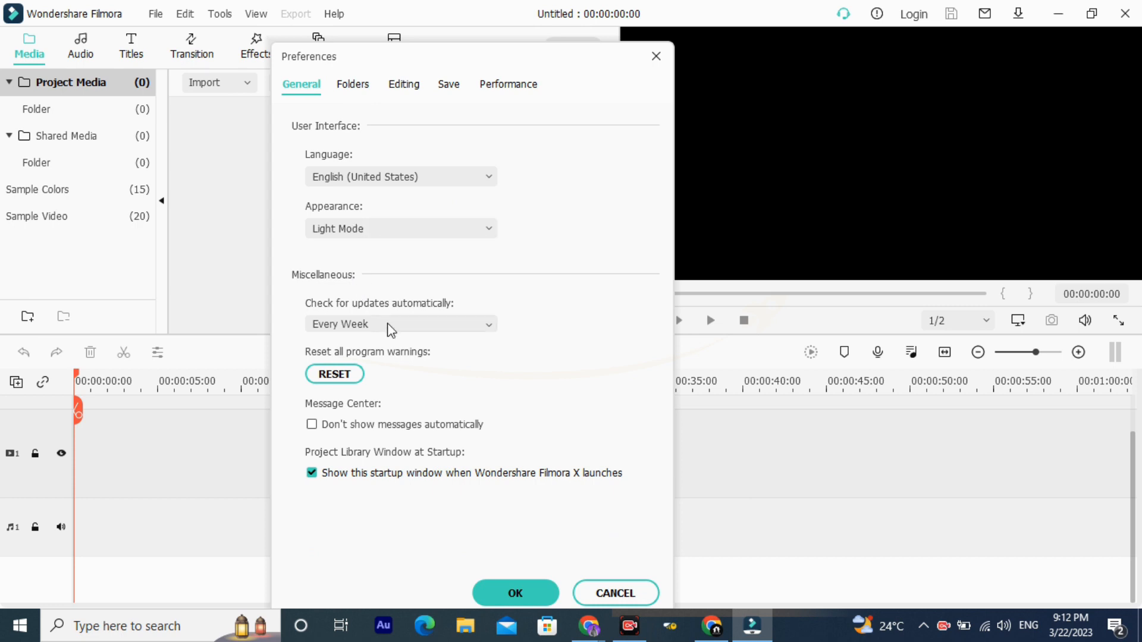
left_click(482, 586)
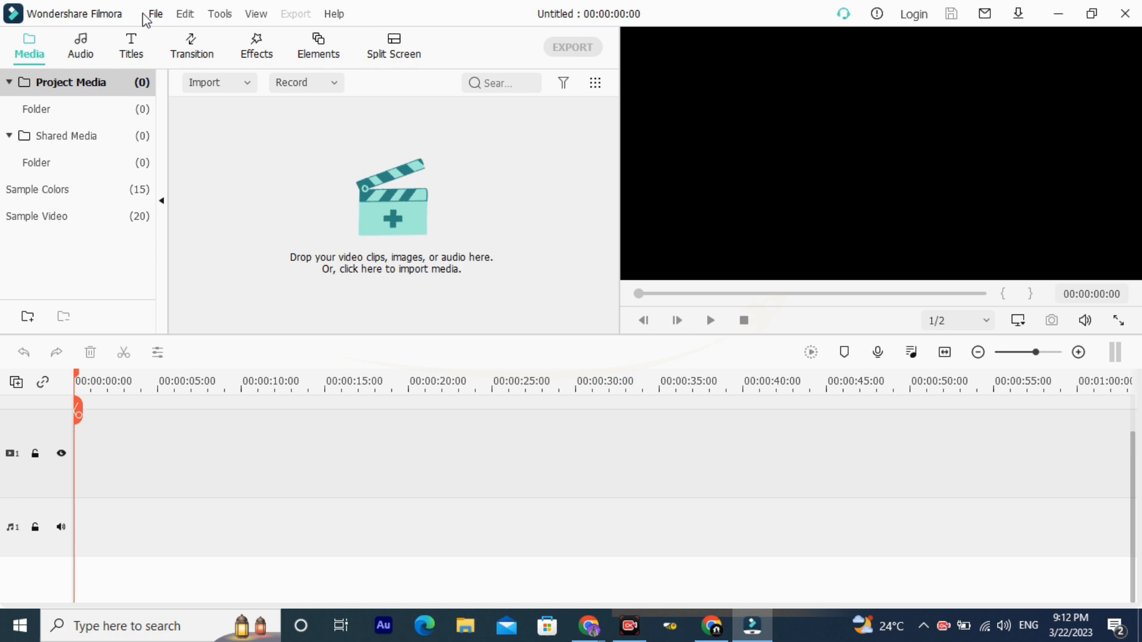
Step: Set the interface appearance to System Default in the preferences and apply it
left_click(157, 15)
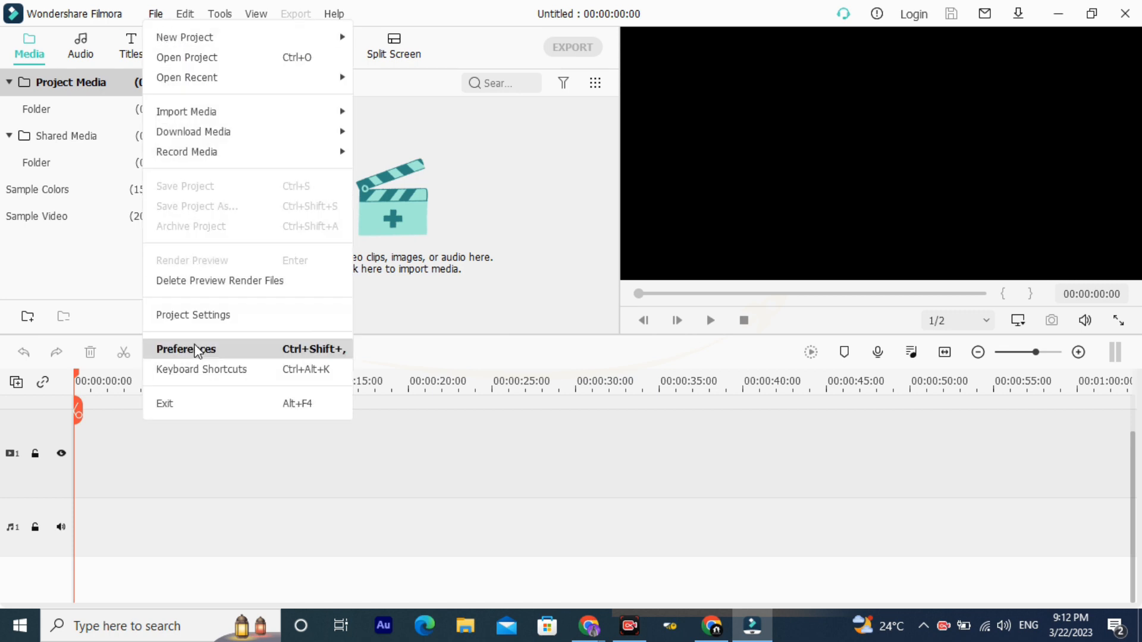
left_click(196, 352)
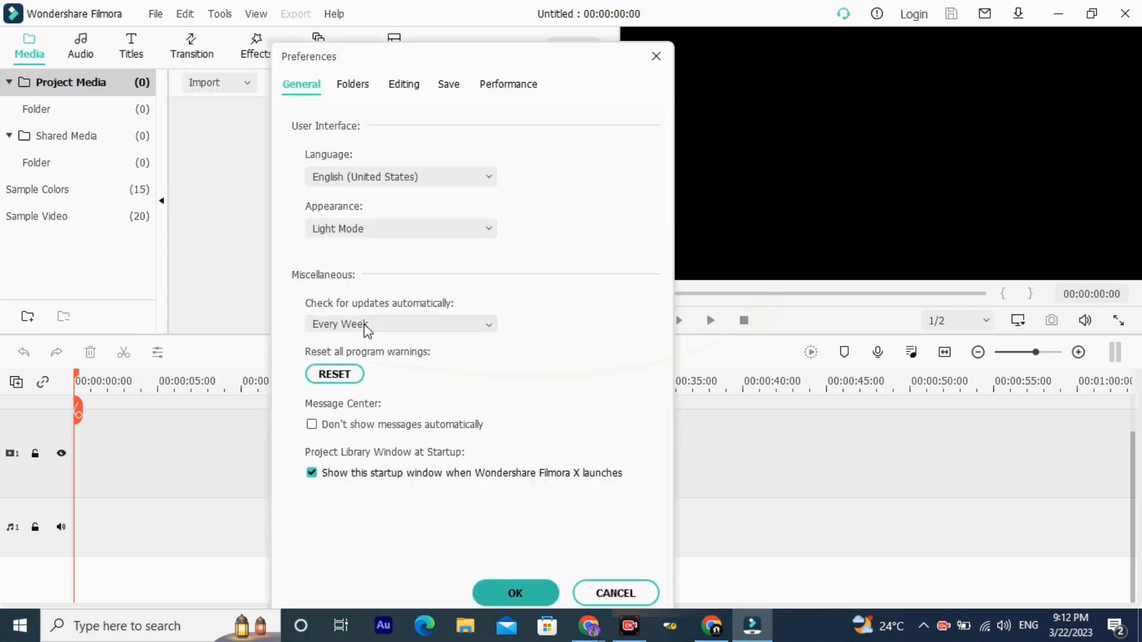
left_click(391, 233)
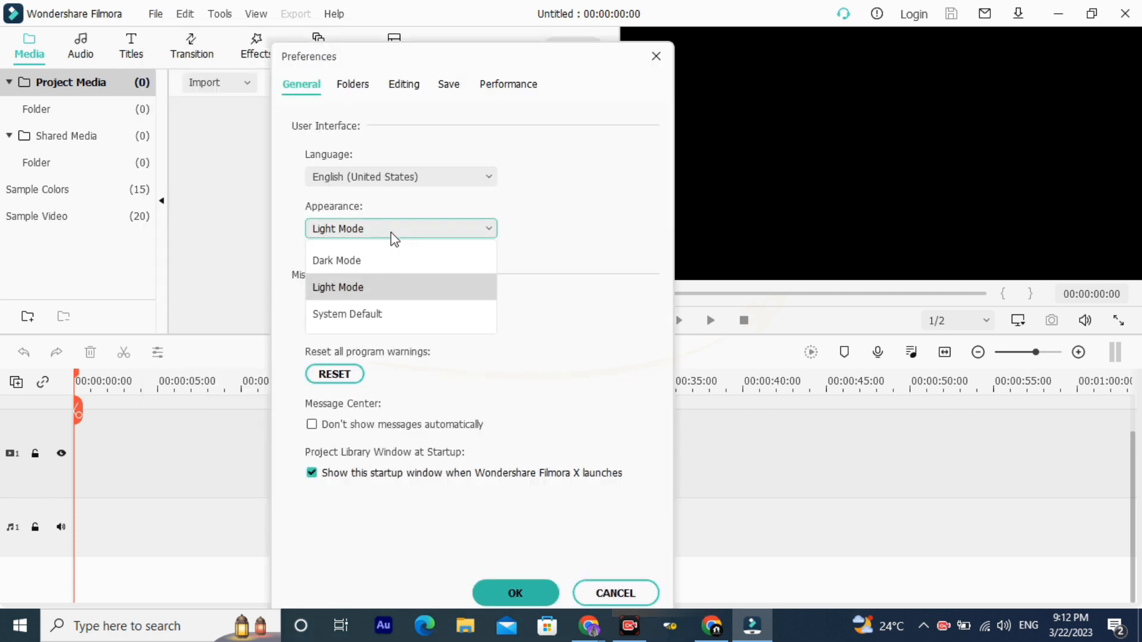
left_click(371, 315)
left_click(505, 592)
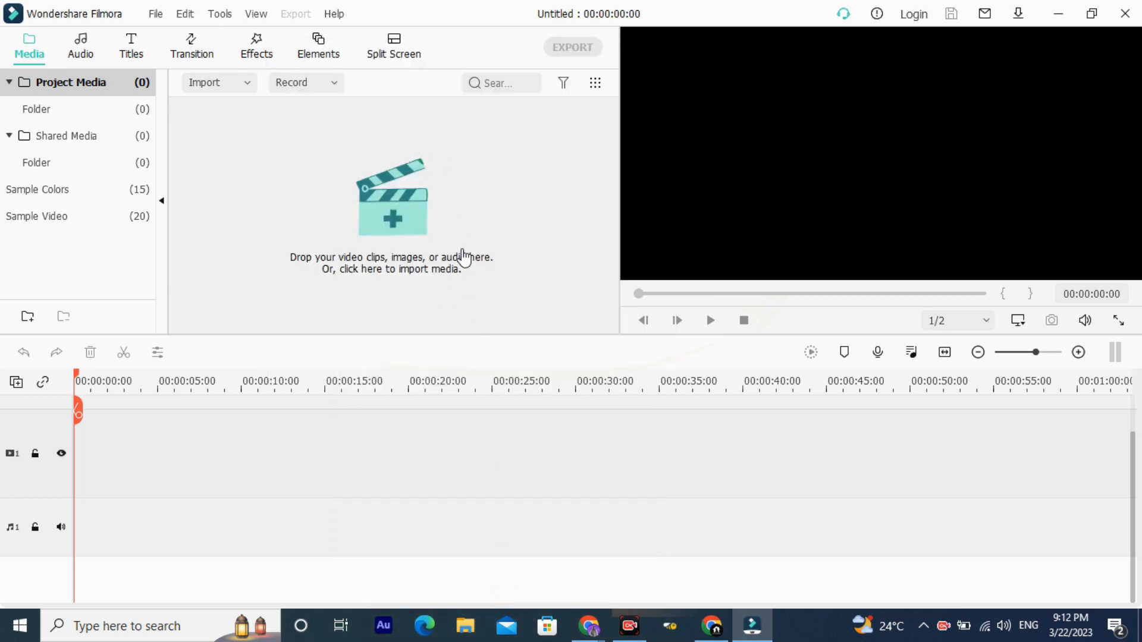
Step: Switch the interface appearance to Dark Mode in the preferences and apply it
left_click(156, 15)
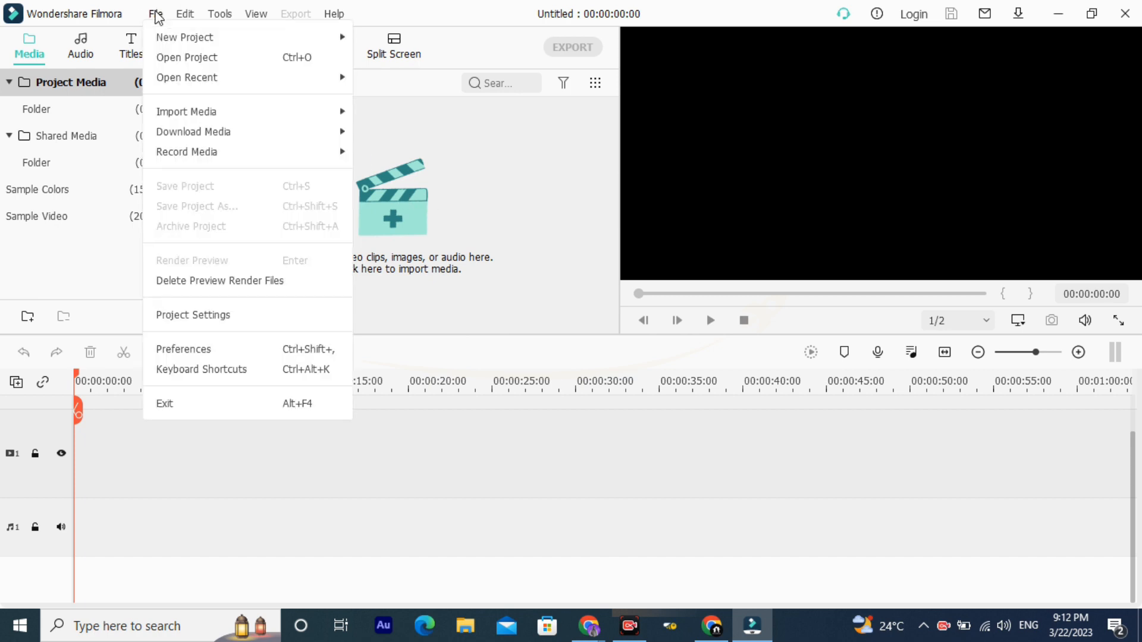
mouse_move(258, 125)
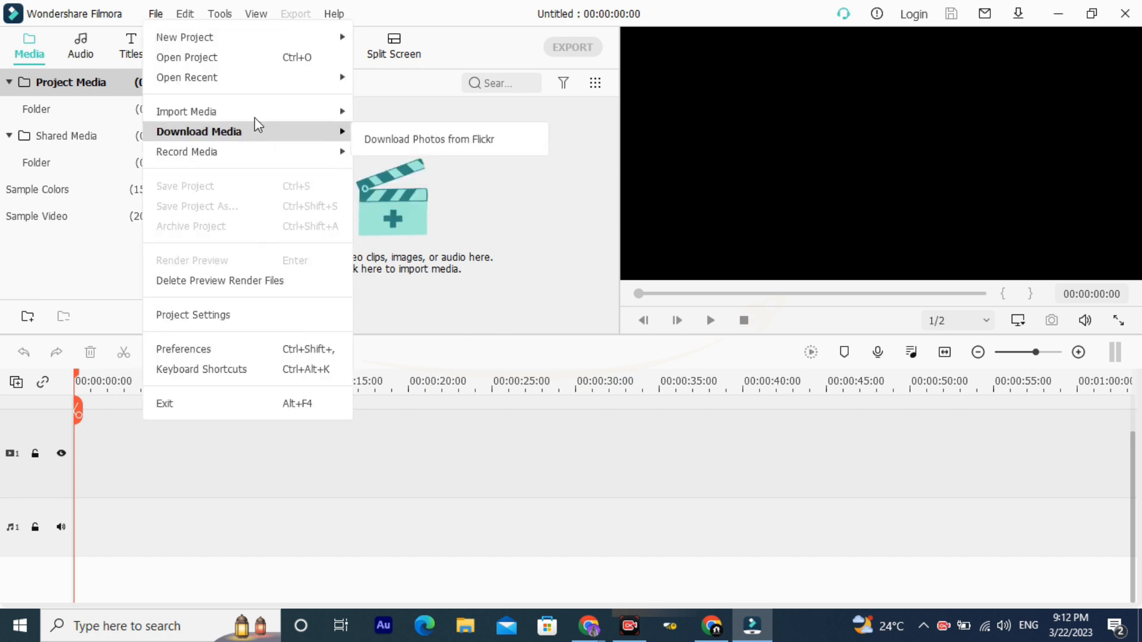
left_click(223, 352)
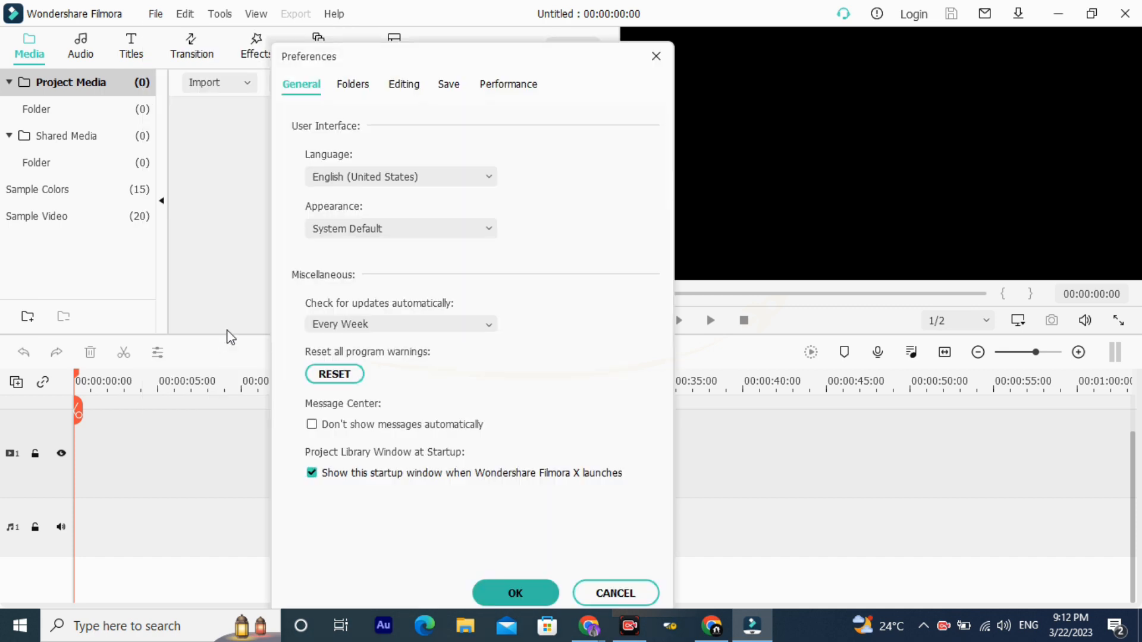
left_click(373, 234)
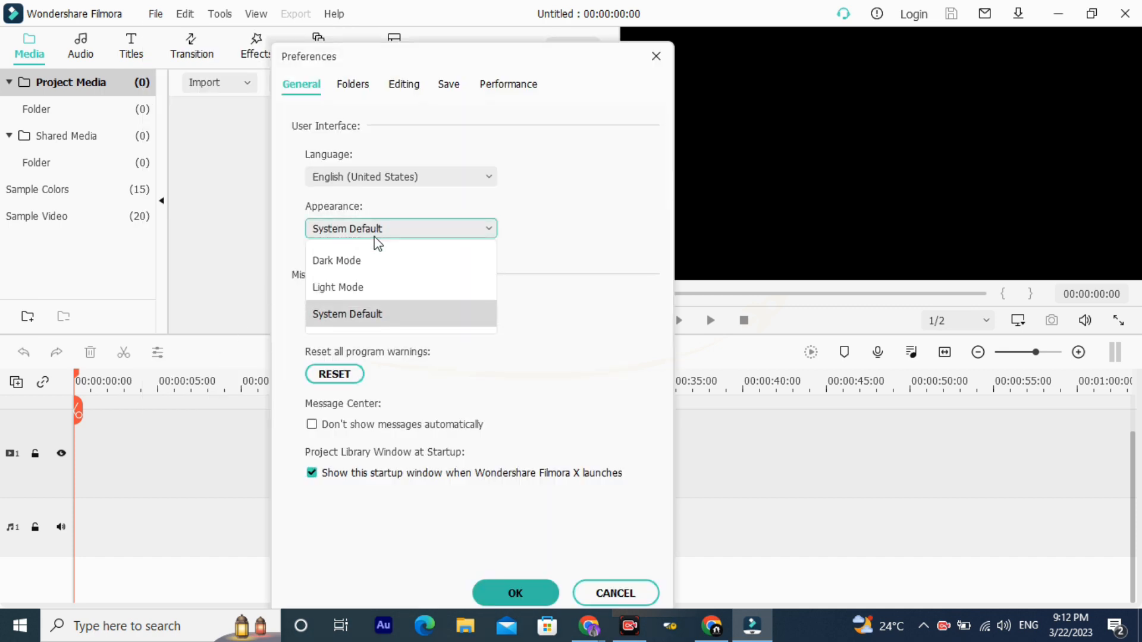
left_click(360, 269)
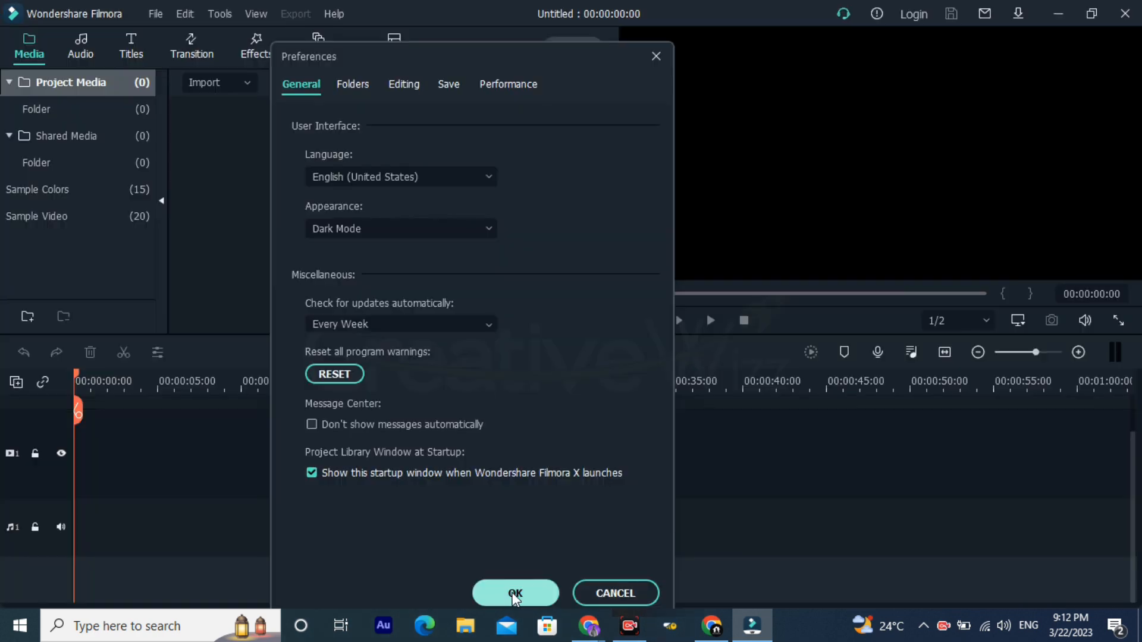
left_click(515, 594)
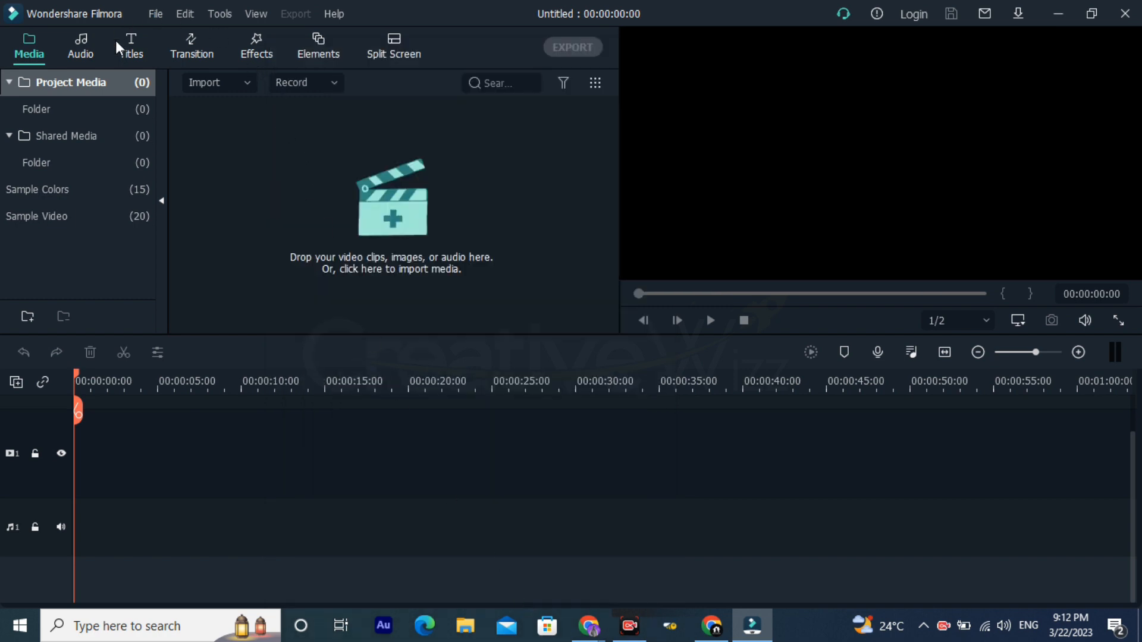
Step: Examine the keyboard shortcuts list from the File section through Miscellaneous, and close it
left_click(156, 15)
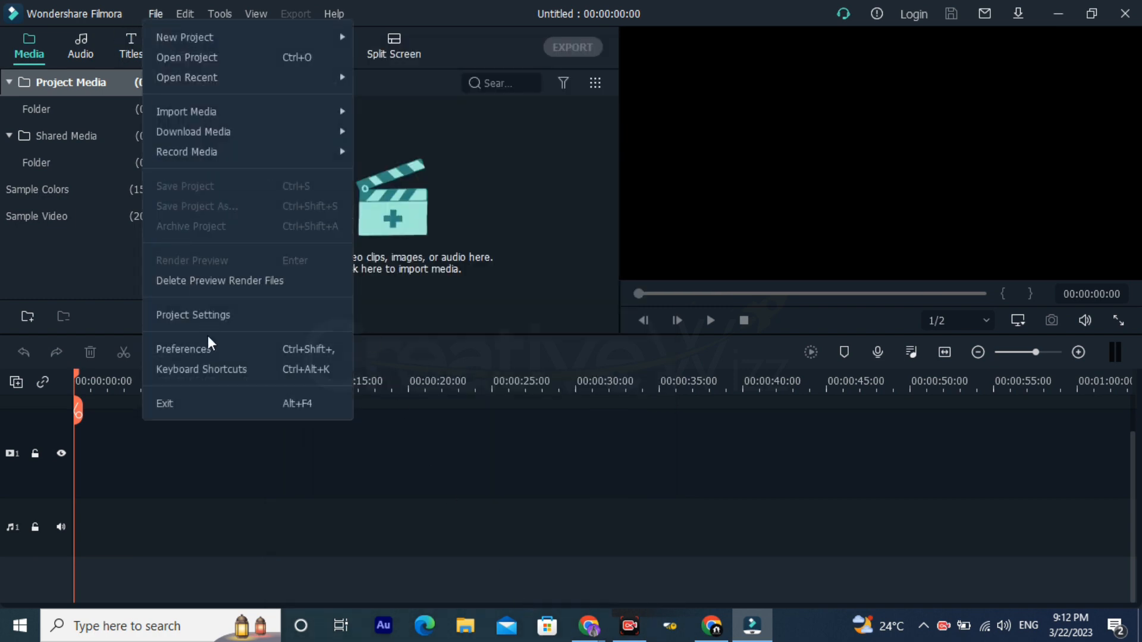
left_click(287, 368)
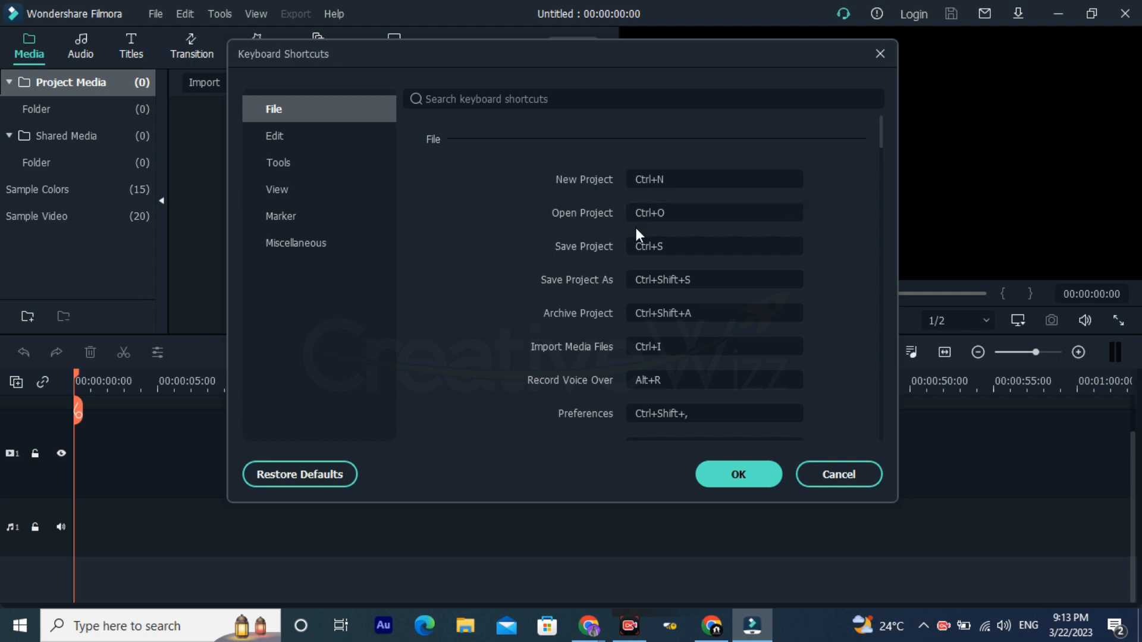
left_click(679, 247)
scroll(670, 353, "down", 2)
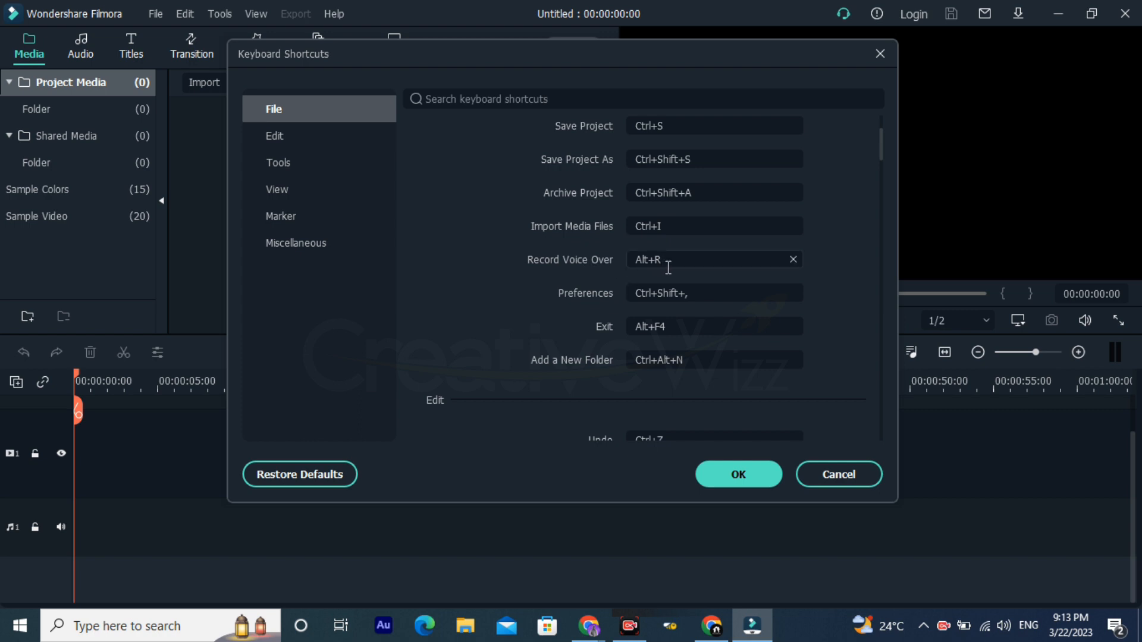
scroll(634, 312, "down", 12)
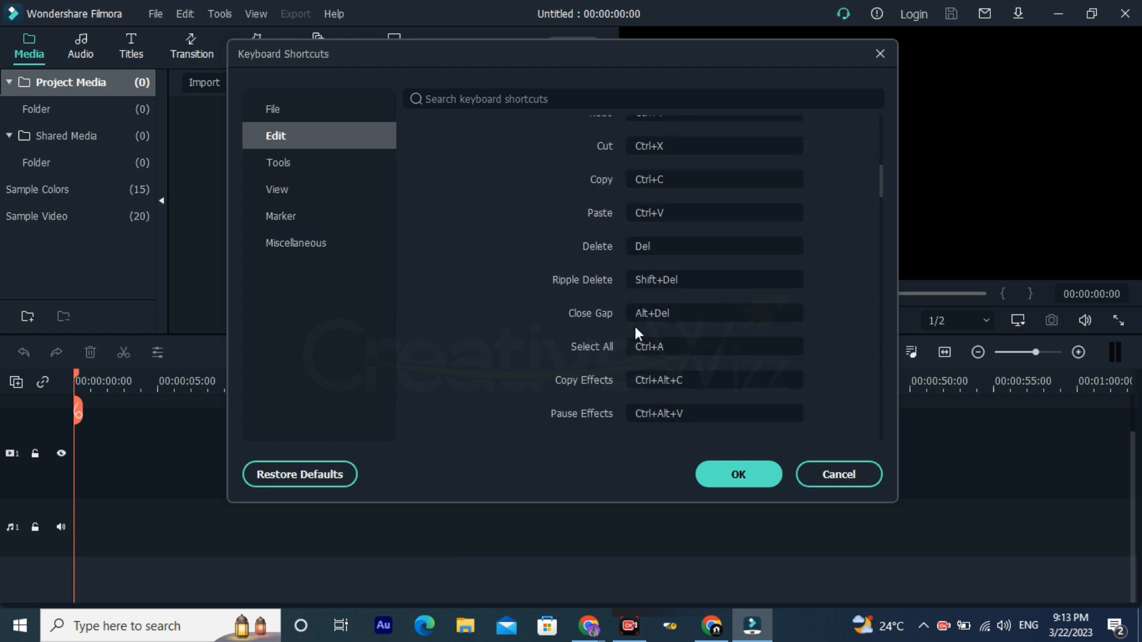
scroll(632, 336, "down", 12)
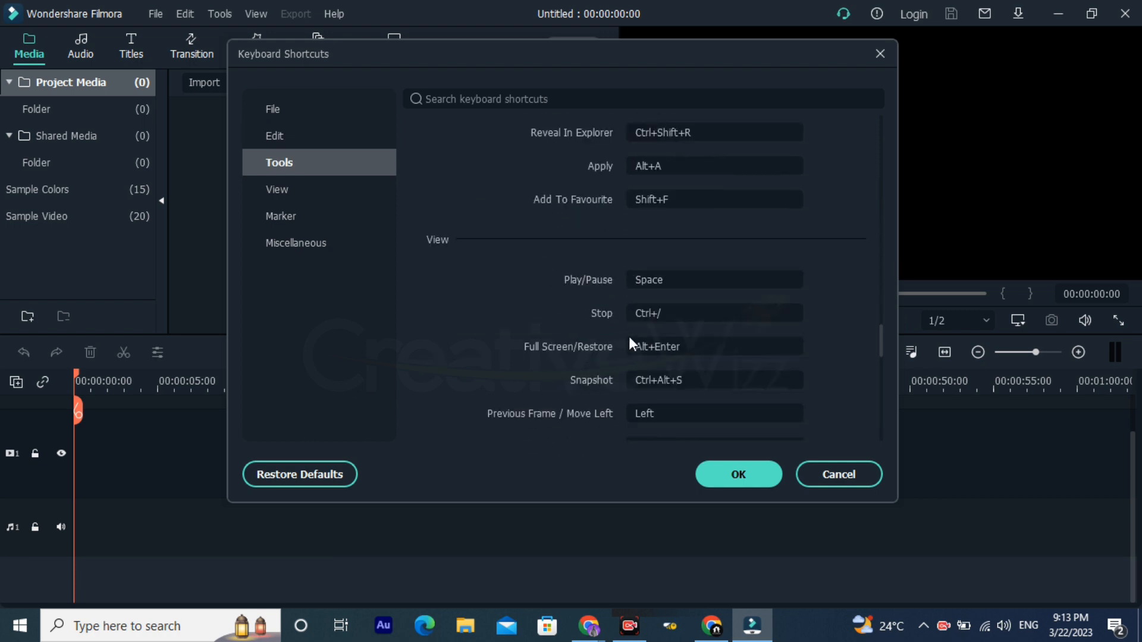
scroll(629, 336, "down", 10)
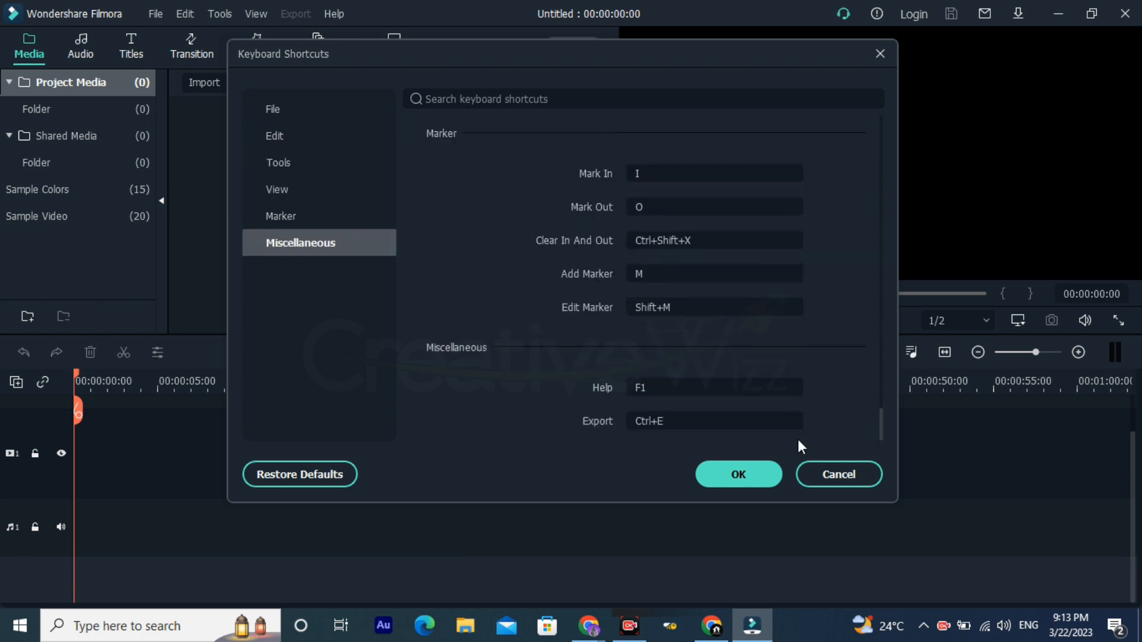
left_click(749, 470)
Step: Browse the Sample Colors and Sample Video collections in the media library
left_click_drag(497, 377, 681, 344)
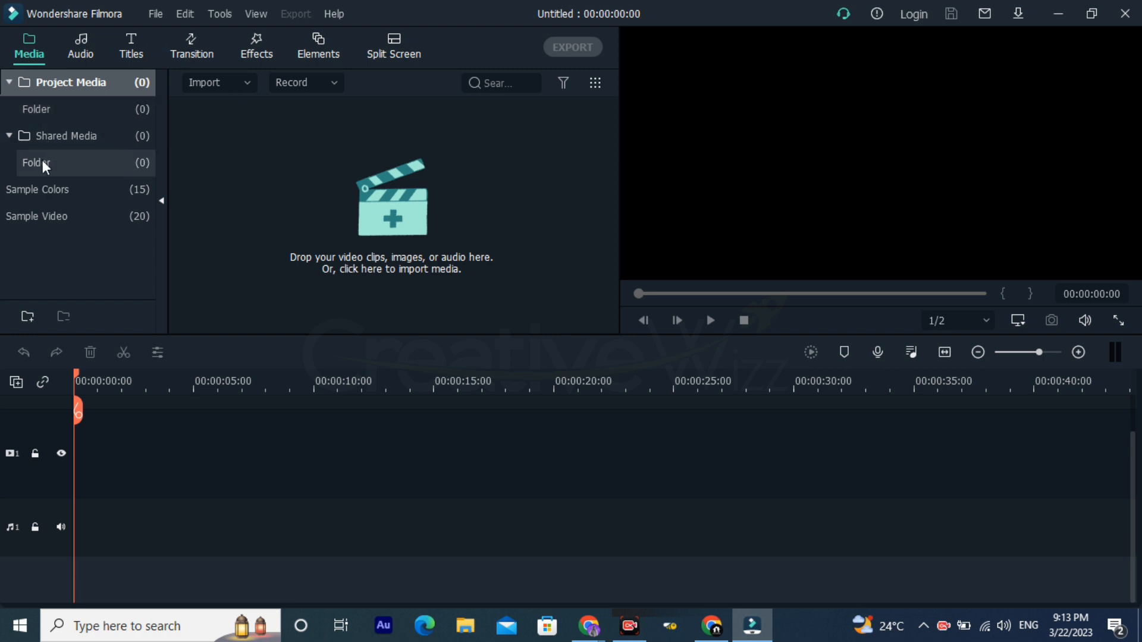
left_click(34, 197)
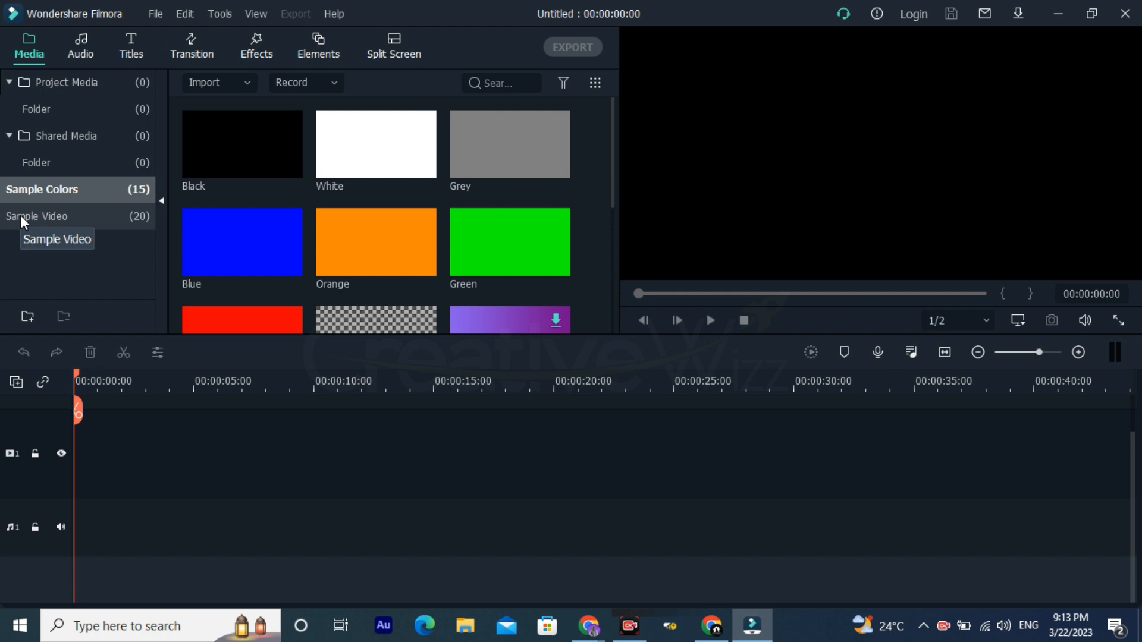
left_click(21, 215)
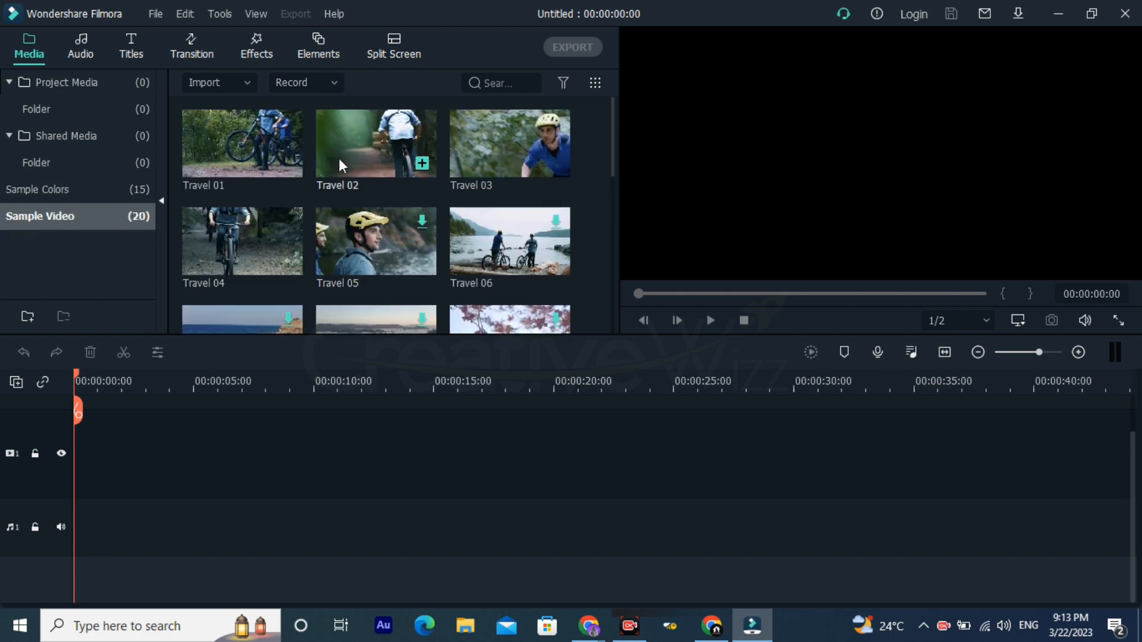
Step: Try the Travel 01 sample video at the start of video track 1, and delete it from the timeline
left_click_drag(248, 164, 52, 501)
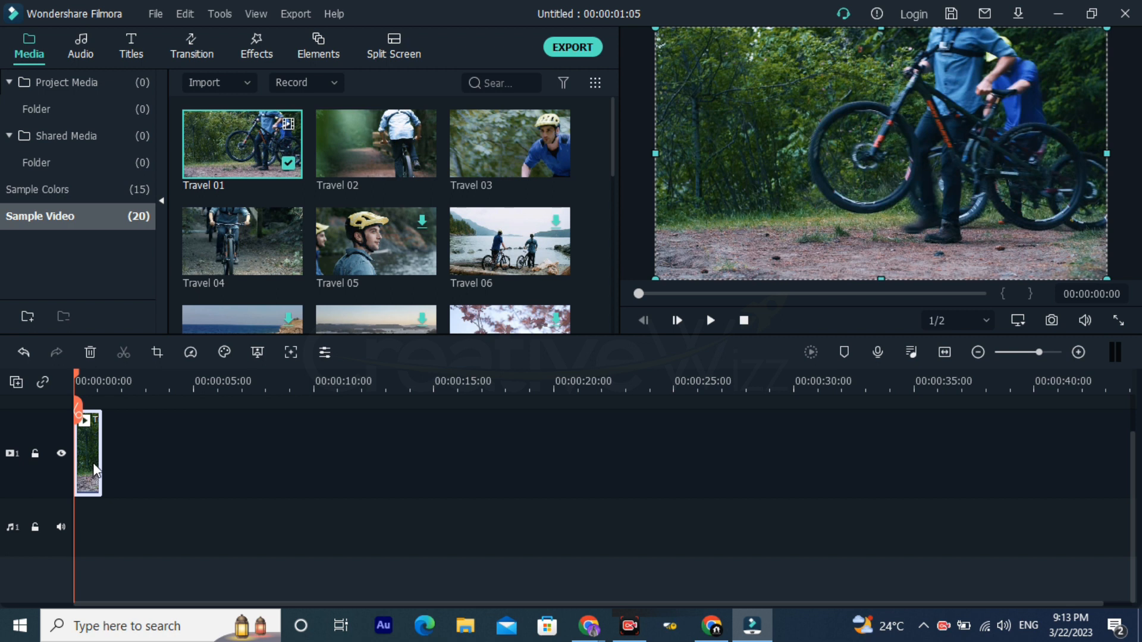
key("Delete")
scroll(463, 226, "down", 10)
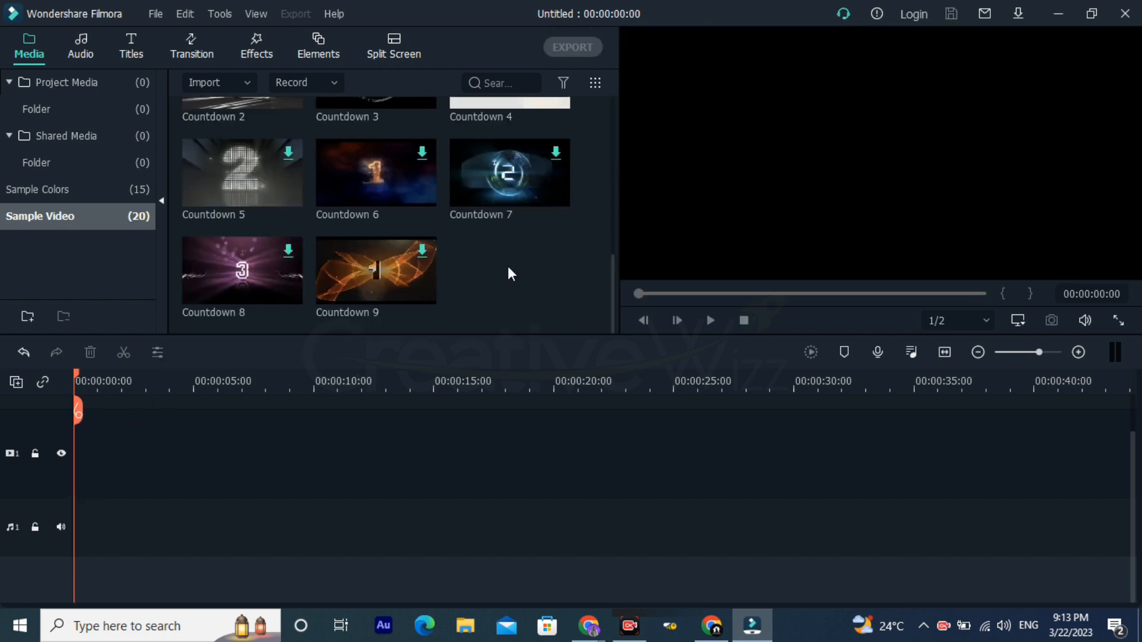
Step: Import the "10 Most Beautiful Birds in the World" video from Downloads into the Project Media folder
double_click(508, 271)
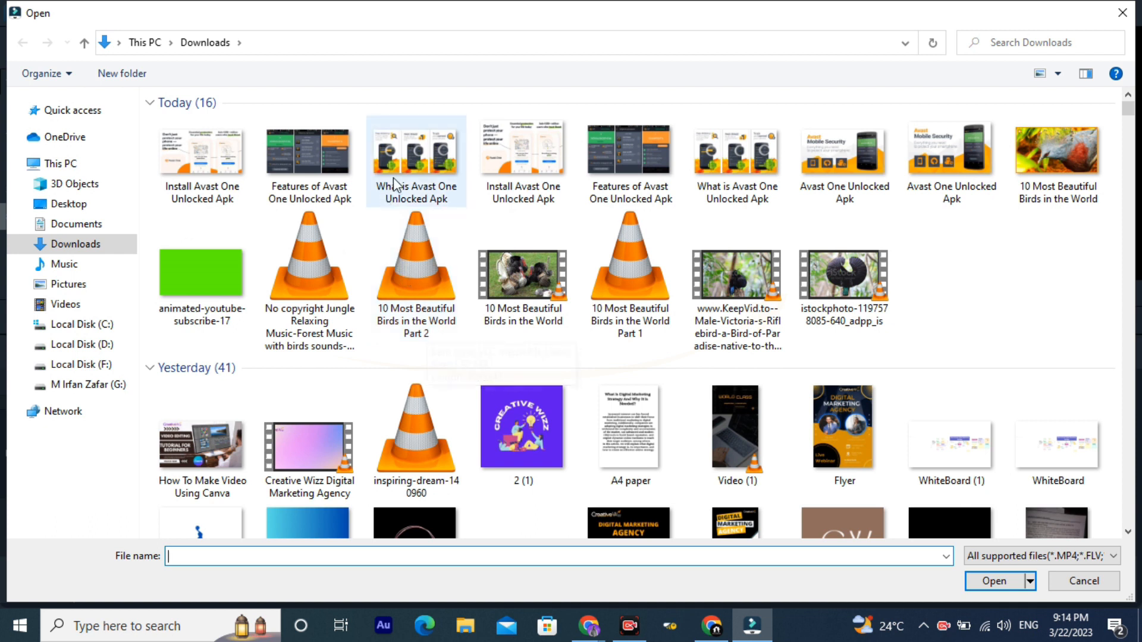
left_click(512, 271)
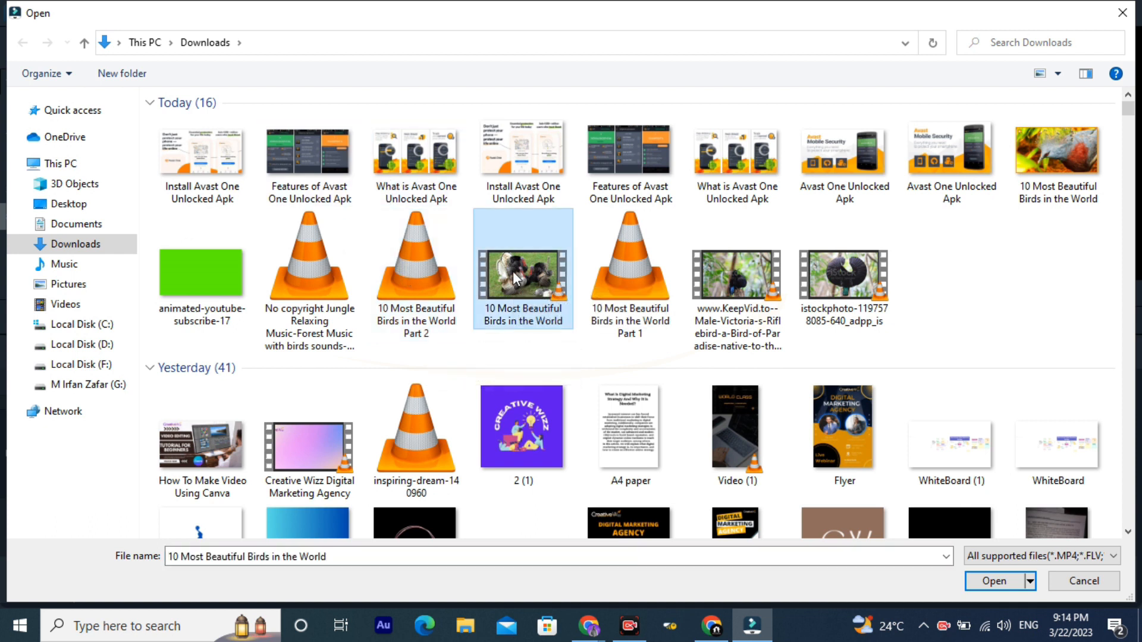
double_click(513, 272)
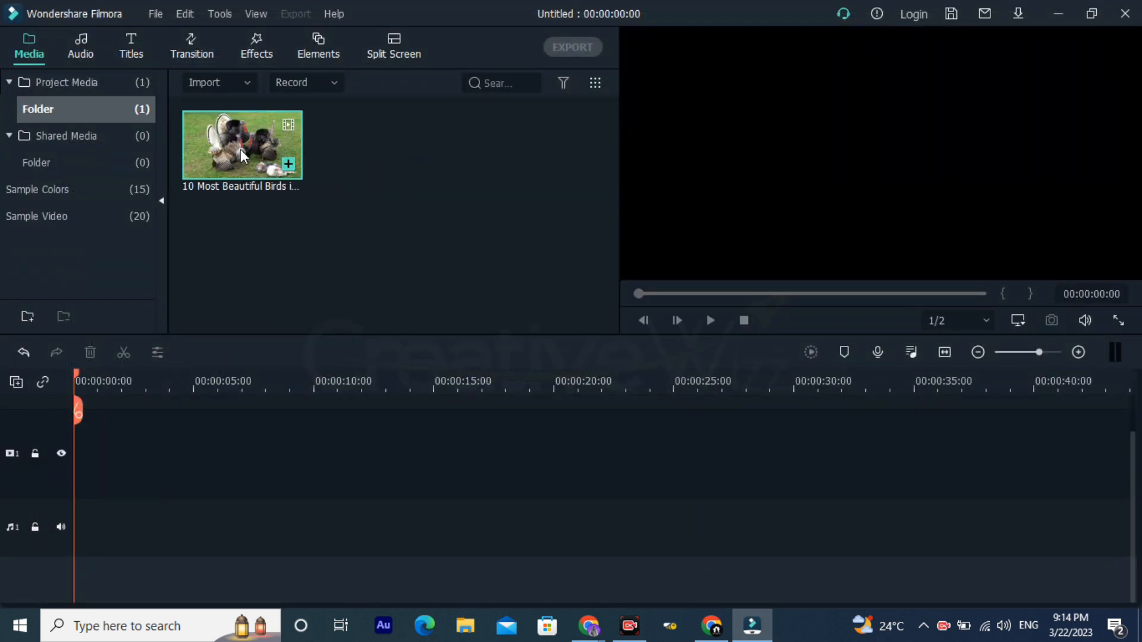
left_click(382, 170)
Step: Place the imported birds video at the start of video track 1 and match the project settings to the media at 1920 x 1080 60fps
left_click_drag(251, 140, 44, 482)
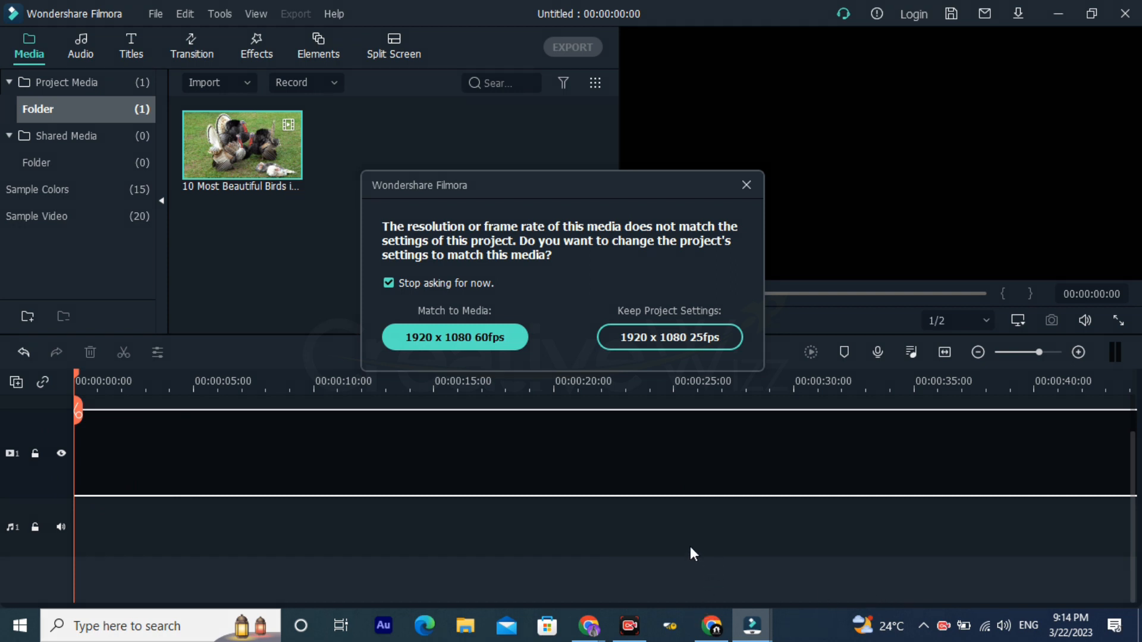
mouse_move(368, 299)
left_mouse_down()
mouse_move(427, 356)
mouse_move(546, 369)
left_mouse_up()
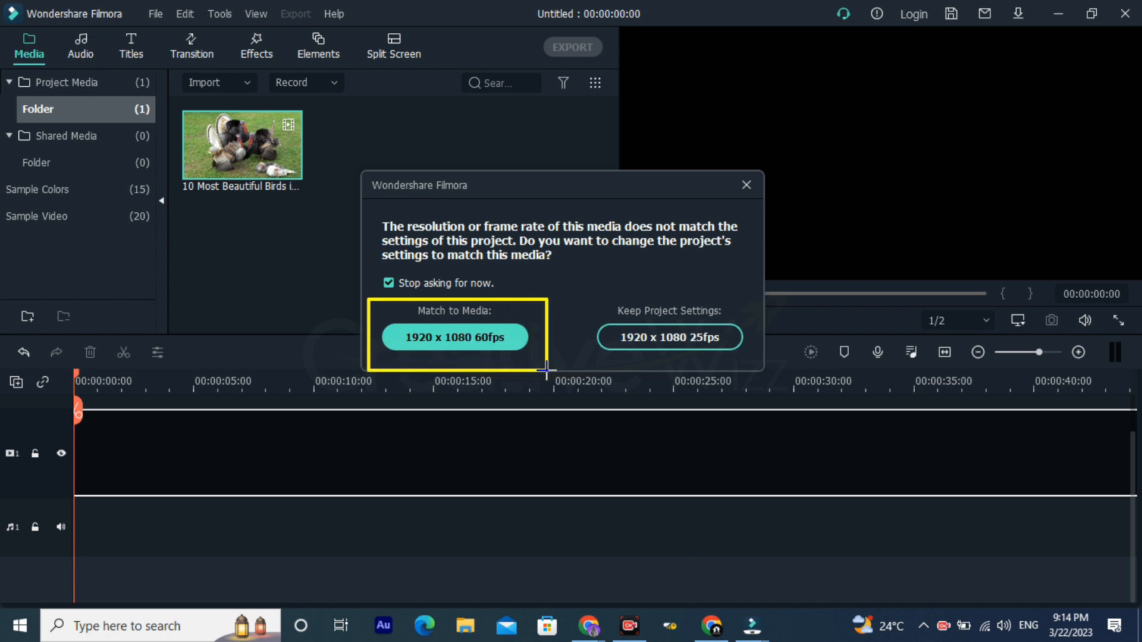
mouse_move(583, 287)
left_mouse_down()
mouse_move(653, 362)
mouse_move(757, 369)
left_mouse_up()
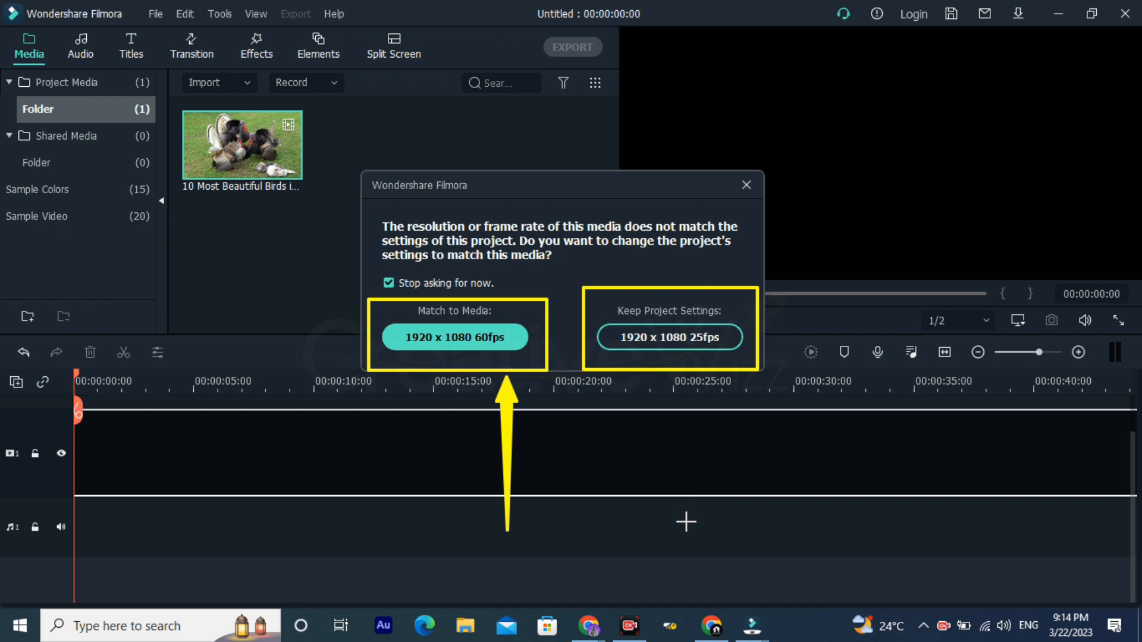
left_click_drag(687, 523, 687, 381)
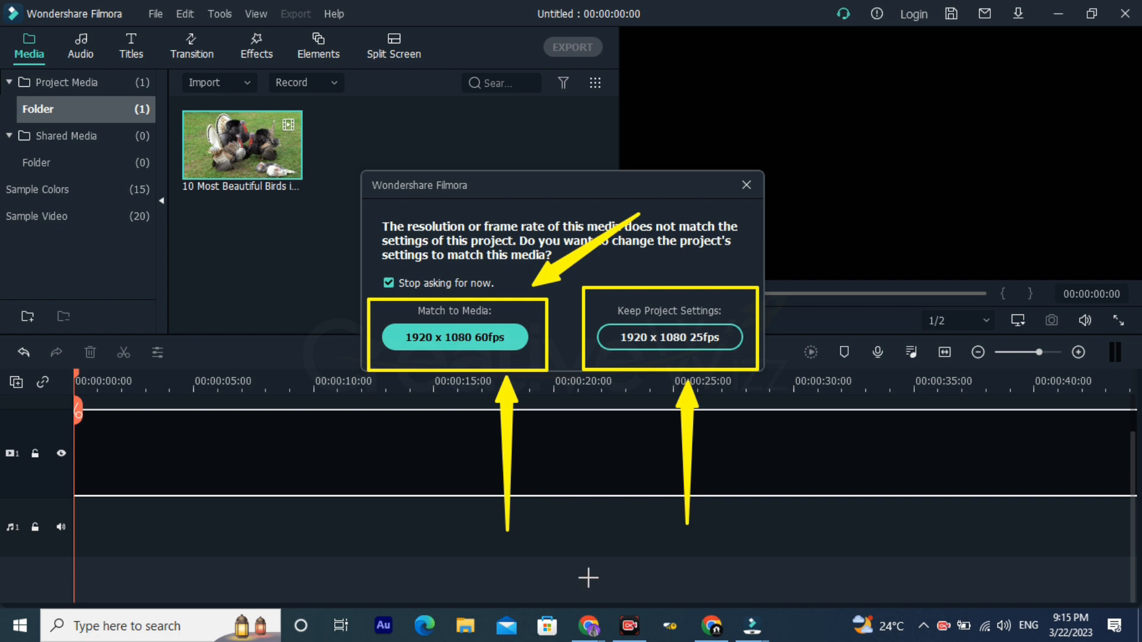
left_click(496, 334)
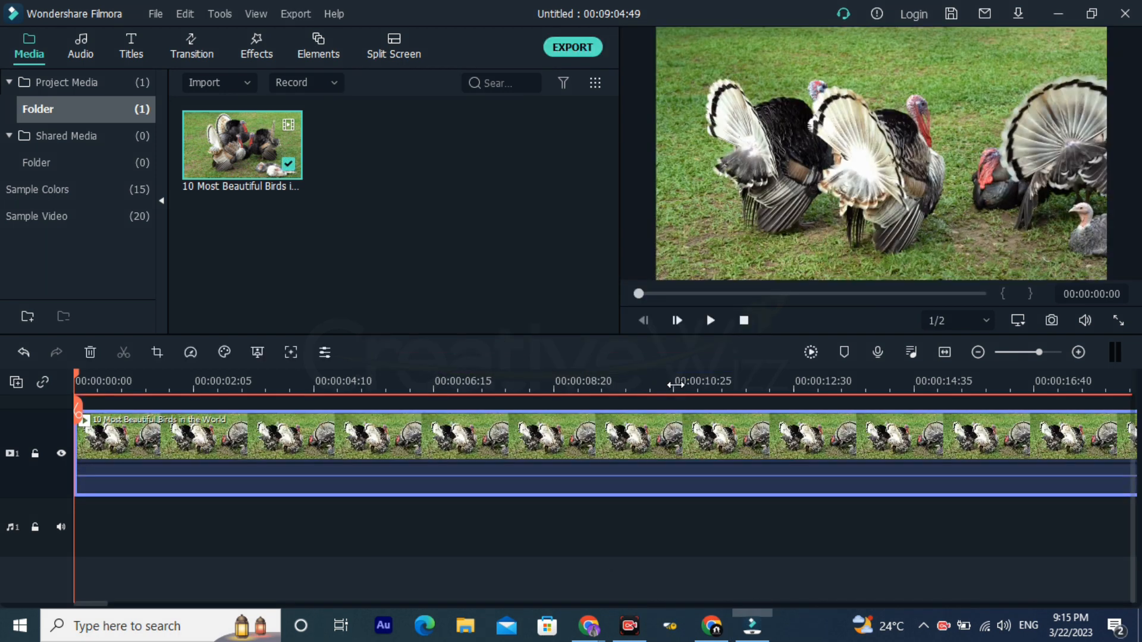
scroll(674, 386, "down", 5)
scroll(675, 385, "down", 3)
scroll(196, 355, "down", 5)
left_click_drag(29, 344, 88, 358)
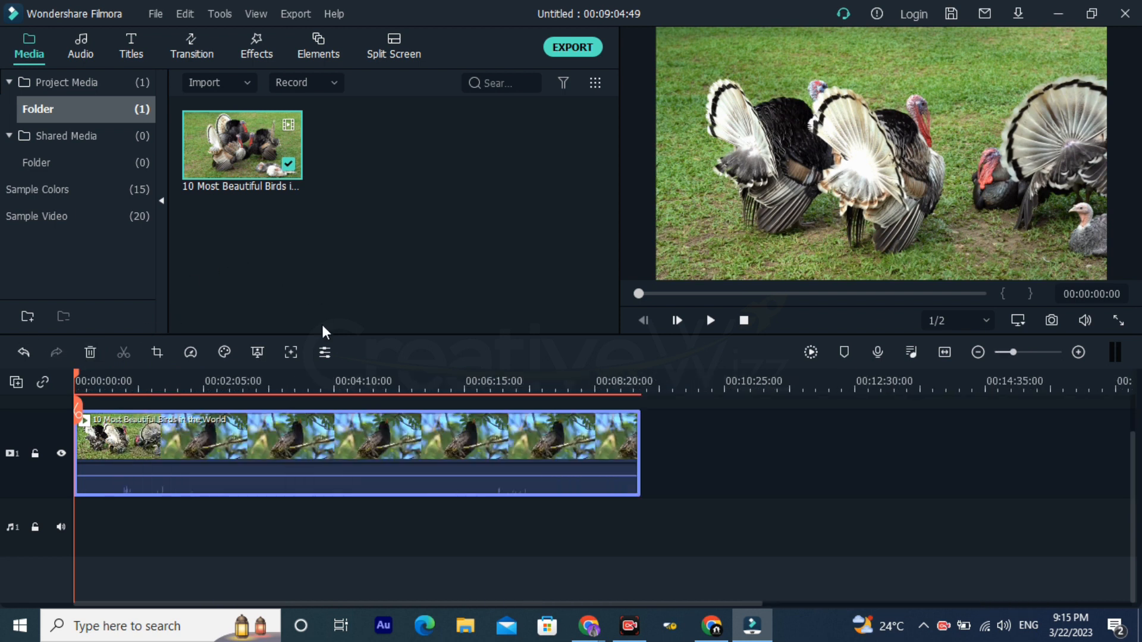
left_click(190, 528)
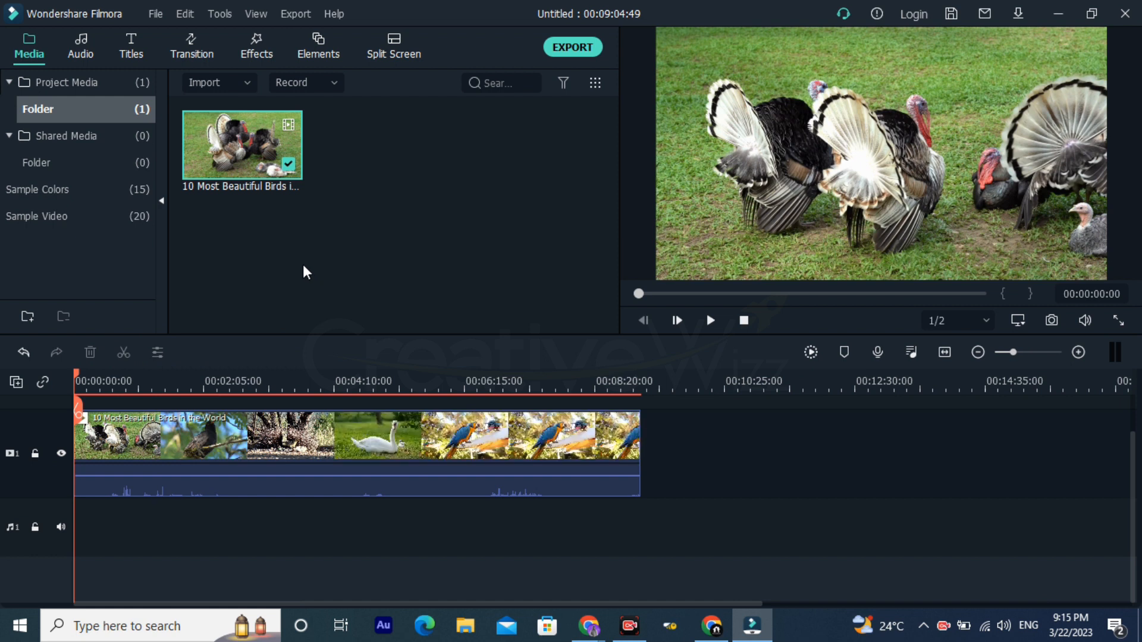
Step: Import the audio files "10 Most Beautiful Birds in the World Part 1" and "Part 2" from Downloads into the project folder
double_click(255, 248)
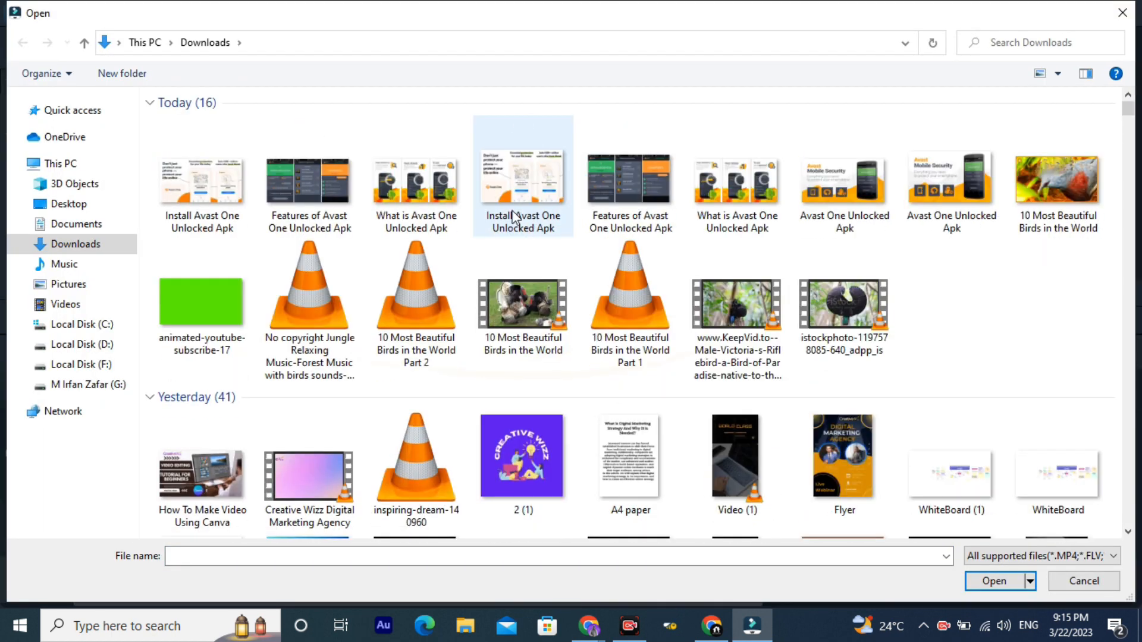
left_click(423, 312)
left_click(614, 302, "ctrl")
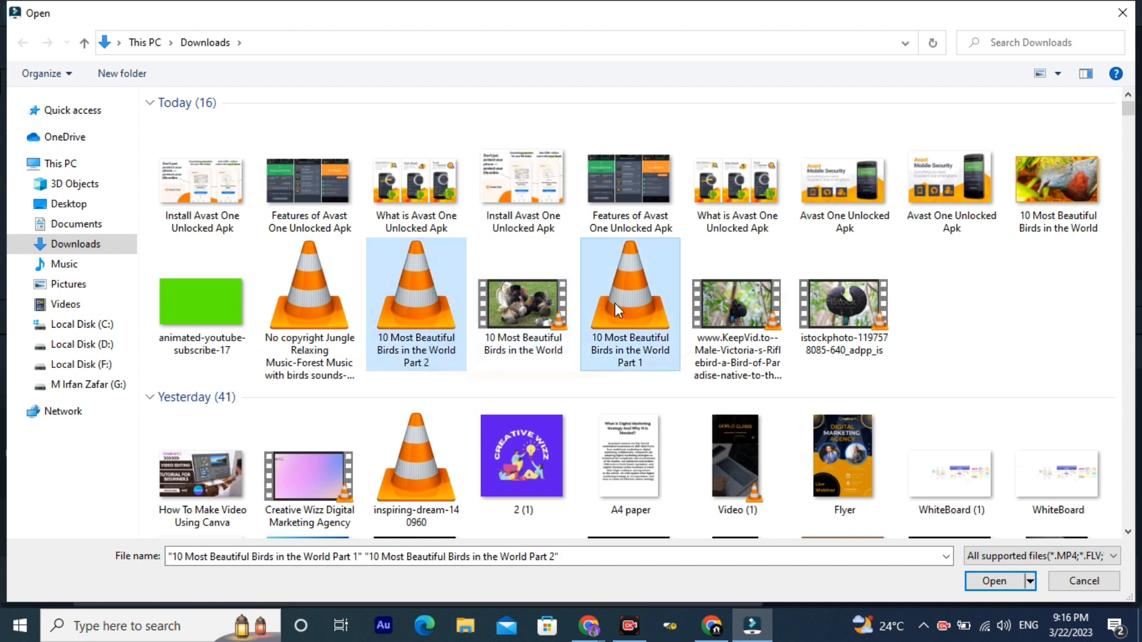
key("Return")
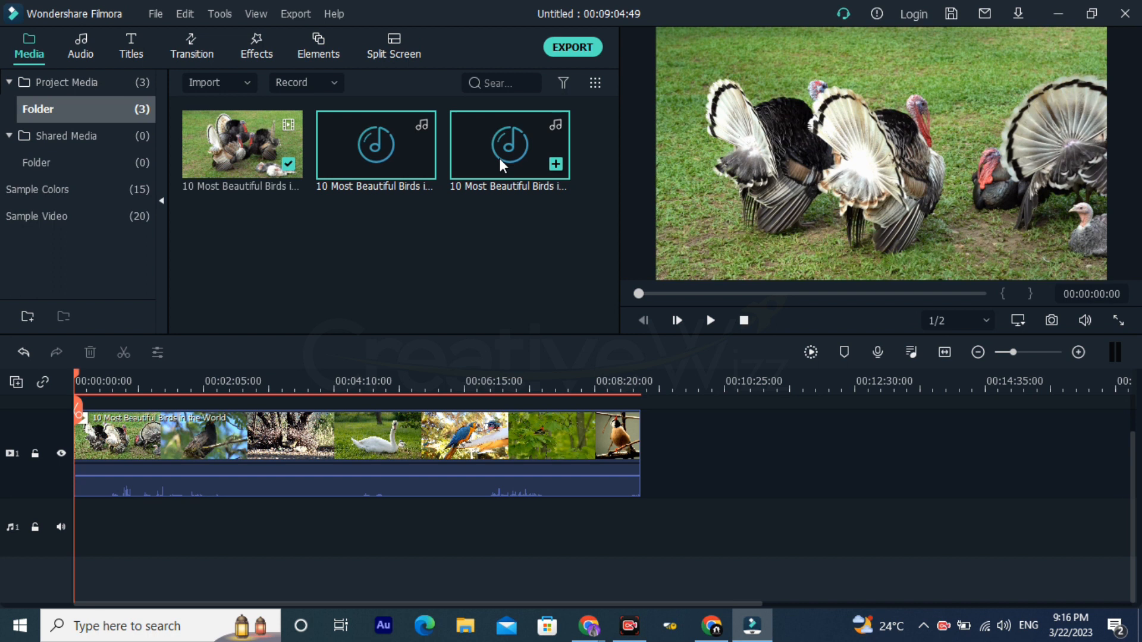
Step: Import the "No copyright Jungle Relaxing Music-Forest Music with birds sounds" audio file from Downloads into the project folder
double_click(488, 227)
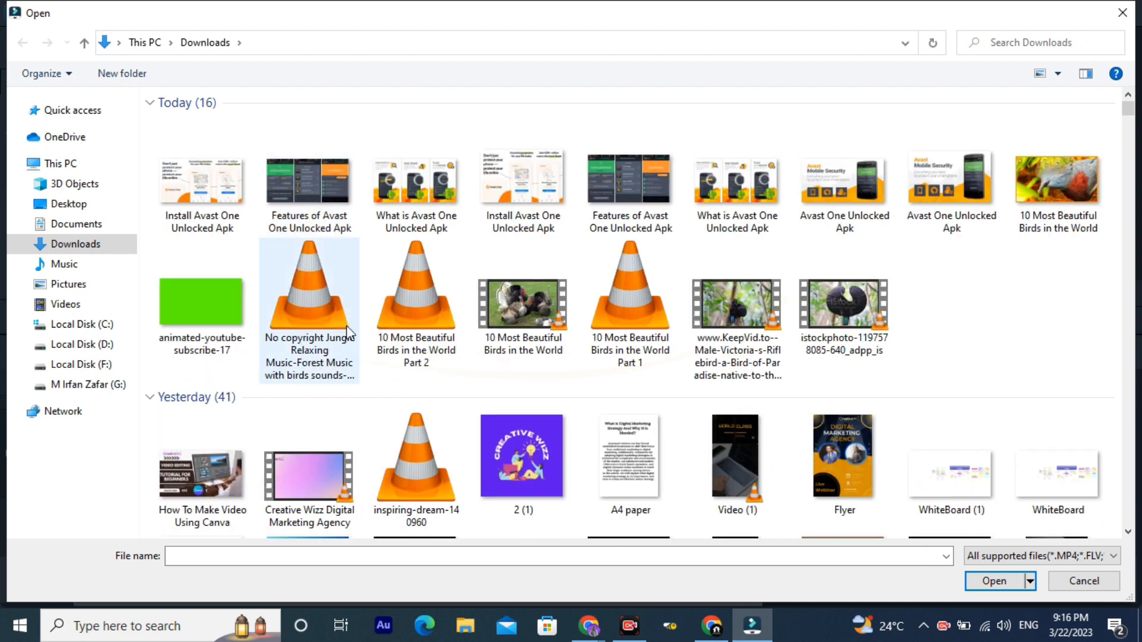
double_click(304, 326)
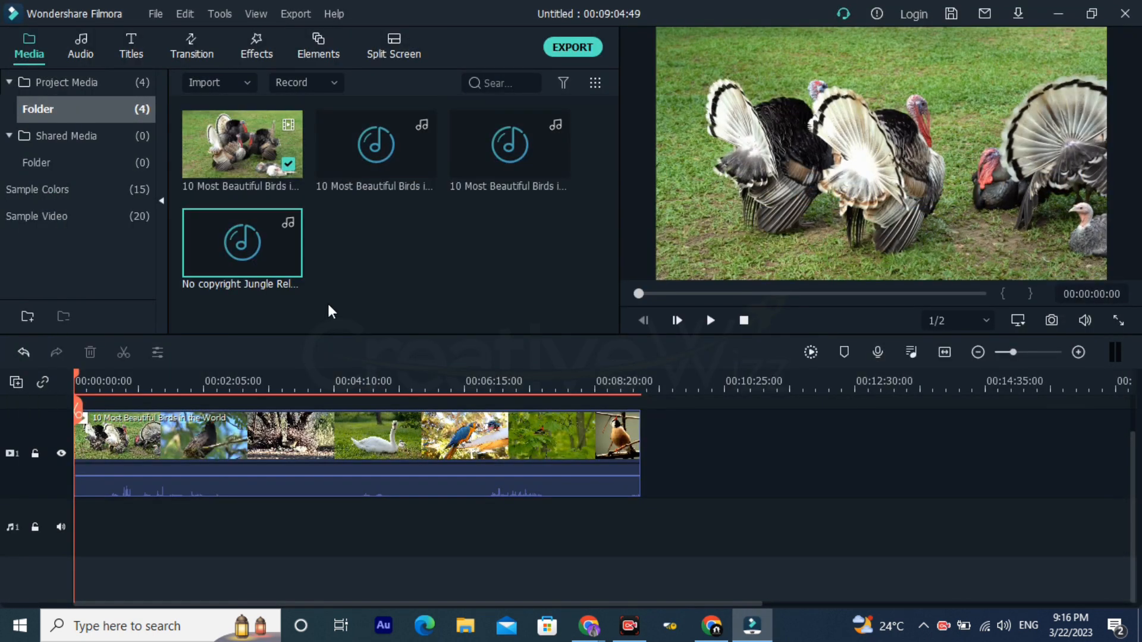
left_click(510, 275)
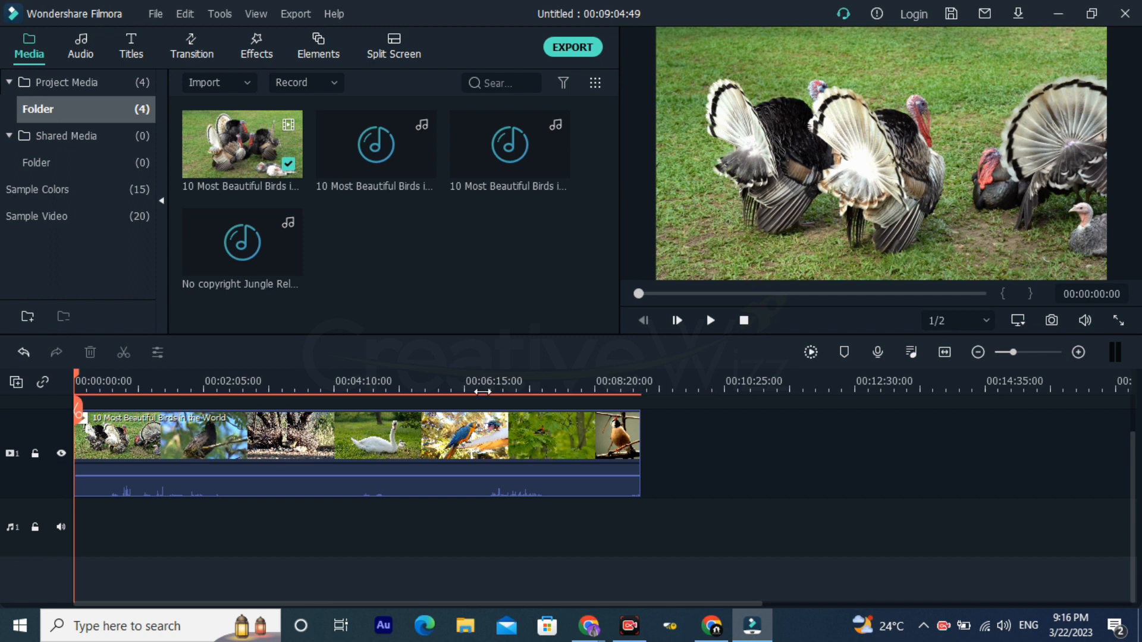
Step: Select the birds clip on video track 1 and view its frame at 00:01:58:46
left_click(226, 457)
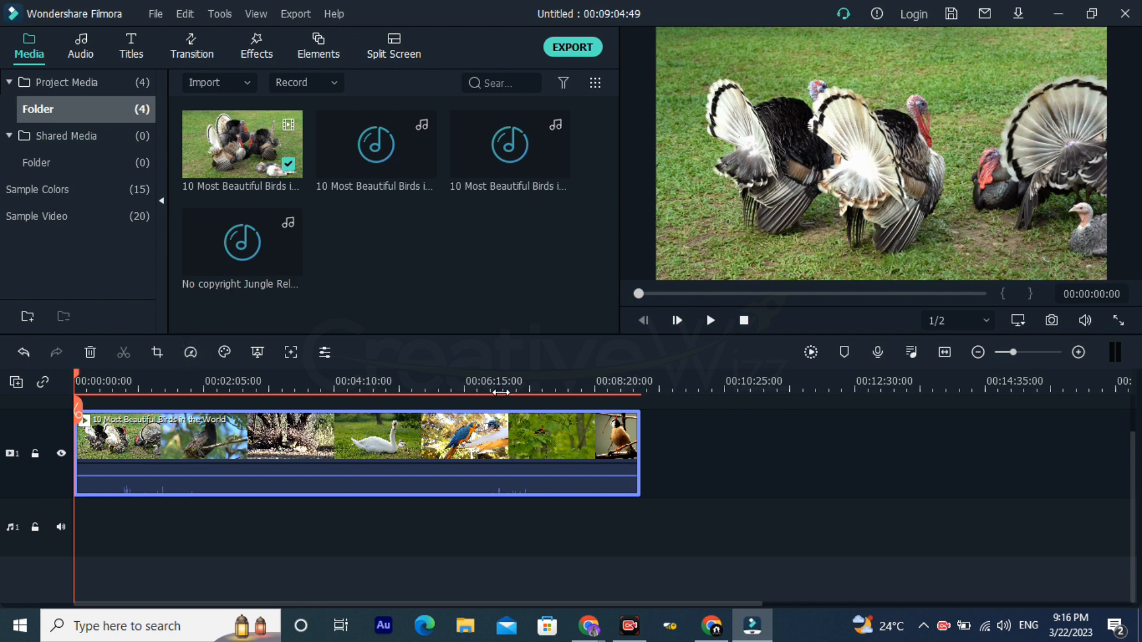
left_click_drag(467, 389, 288, 389)
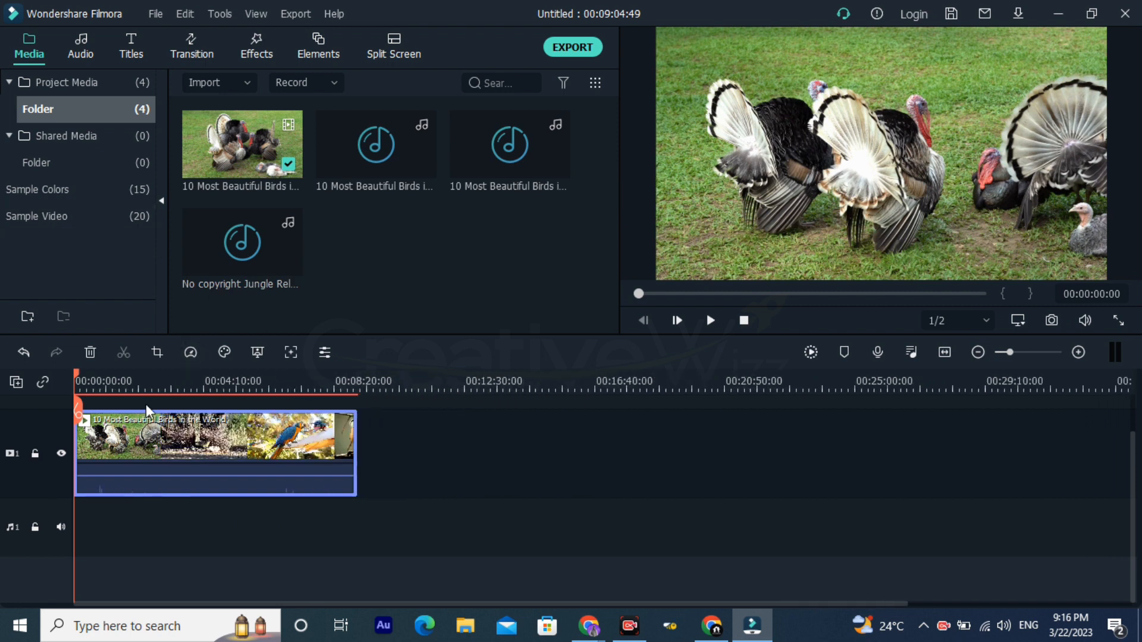
left_click(136, 381)
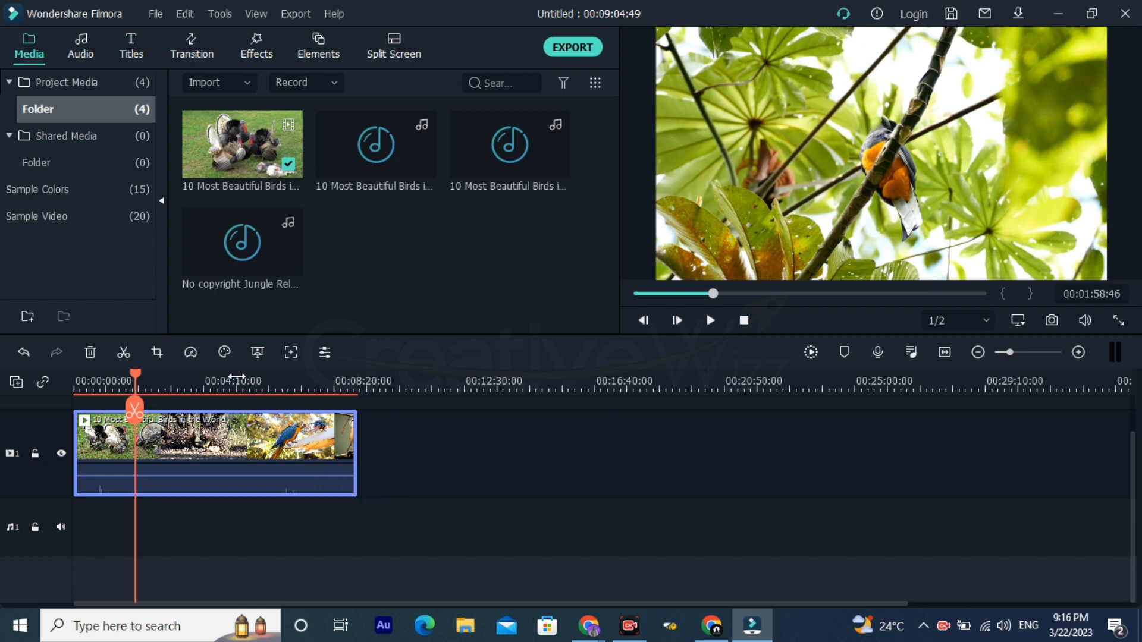
left_click_drag(364, 384, 252, 383)
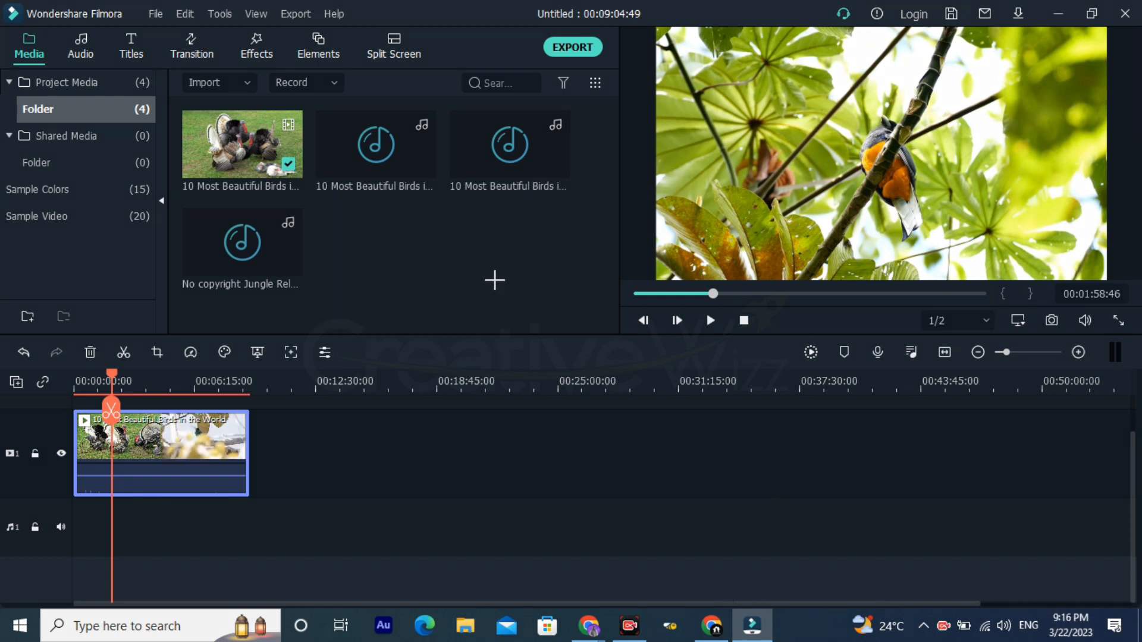
mouse_move(396, 273)
left_mouse_down()
mouse_move(392, 255)
mouse_move(254, 146)
mouse_move(44, 72)
left_mouse_up()
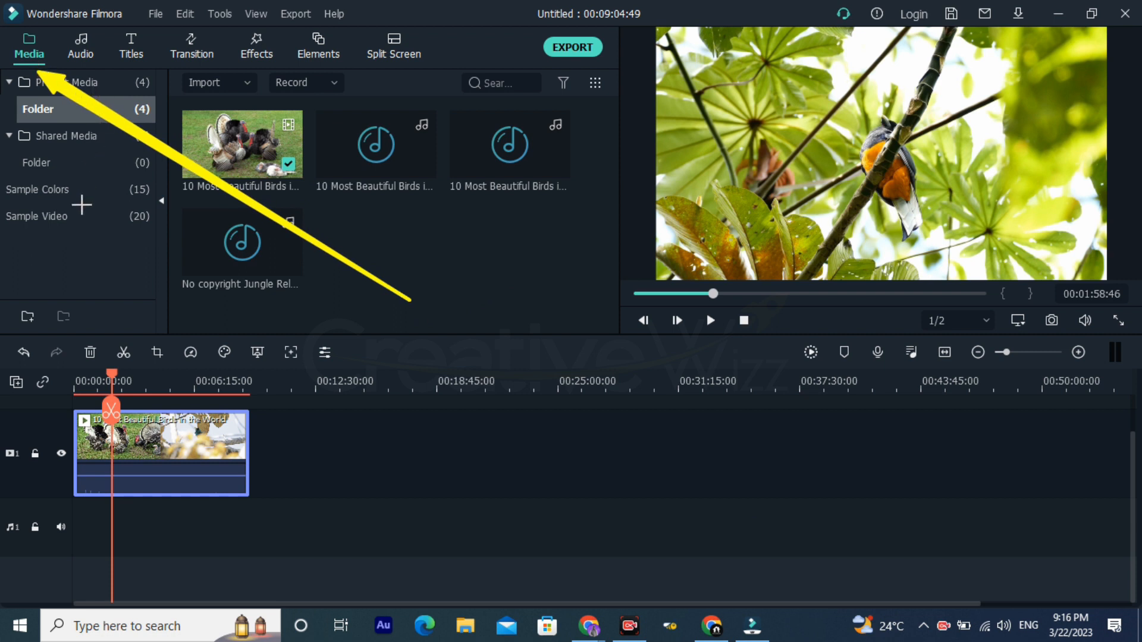
left_click_drag(177, 139, 104, 72)
left_click_drag(218, 114, 153, 60)
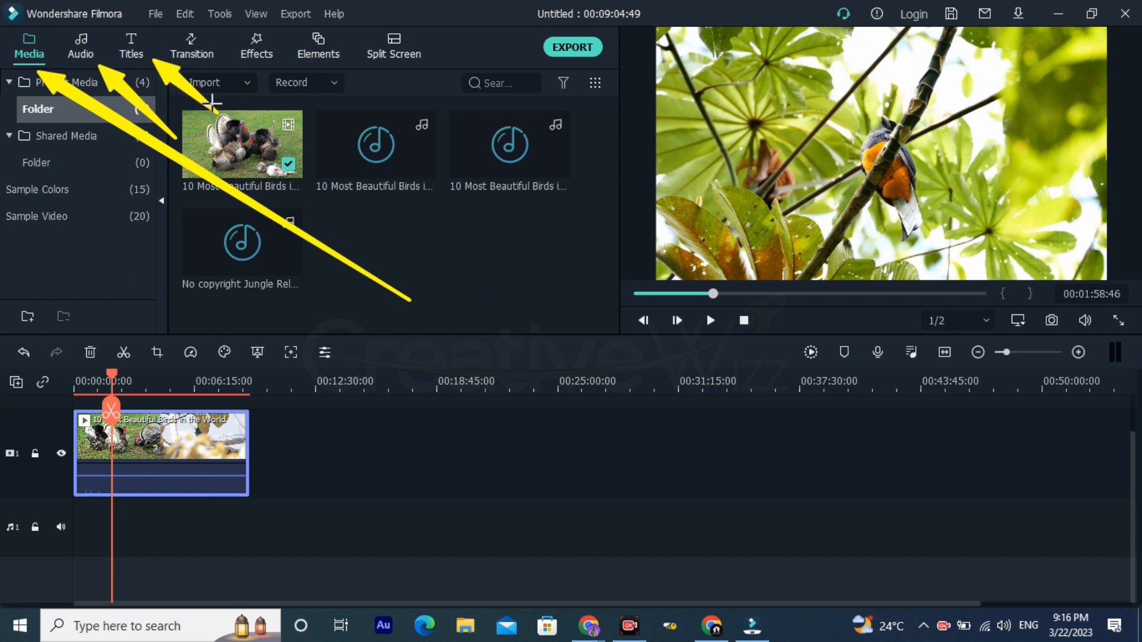
left_click_drag(248, 95, 219, 60)
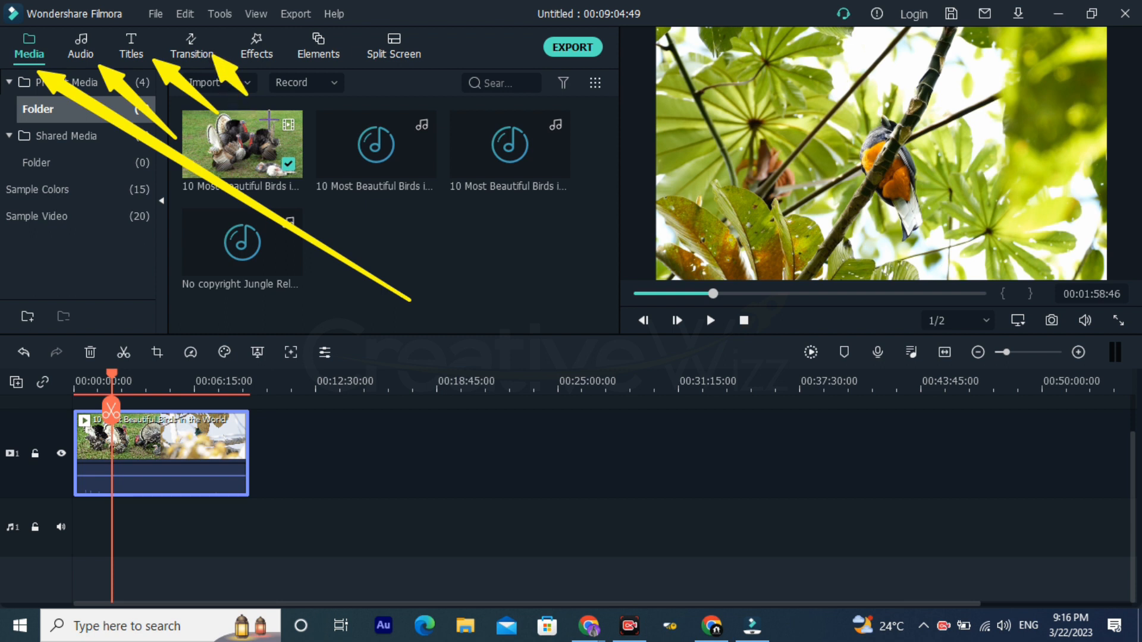
left_click_drag(287, 122, 270, 65)
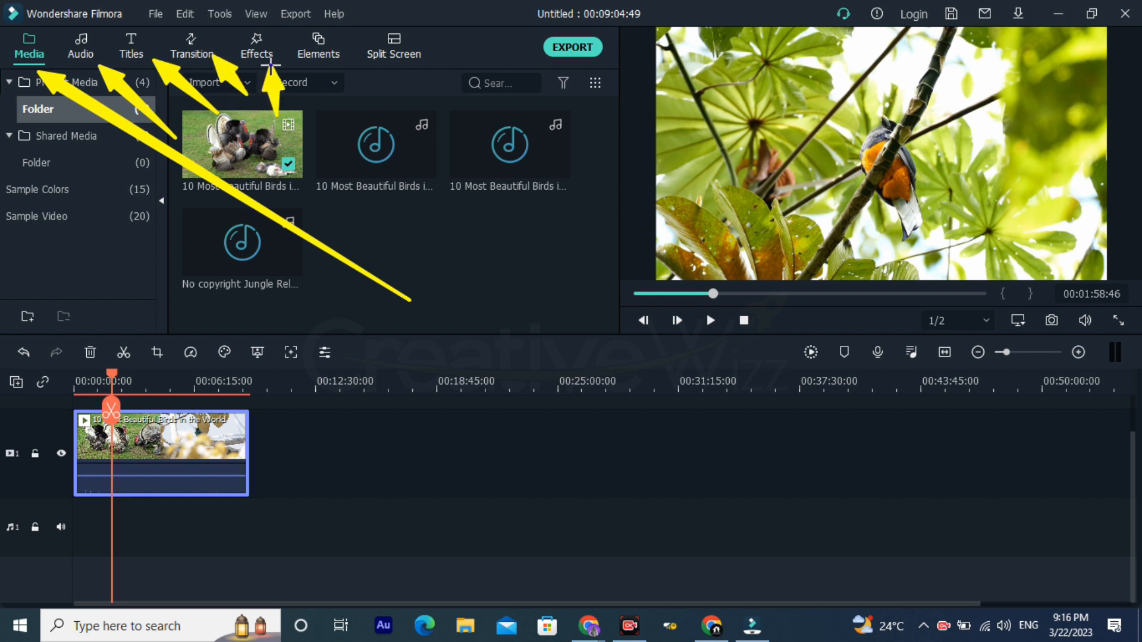
left_click_drag(324, 116, 328, 60)
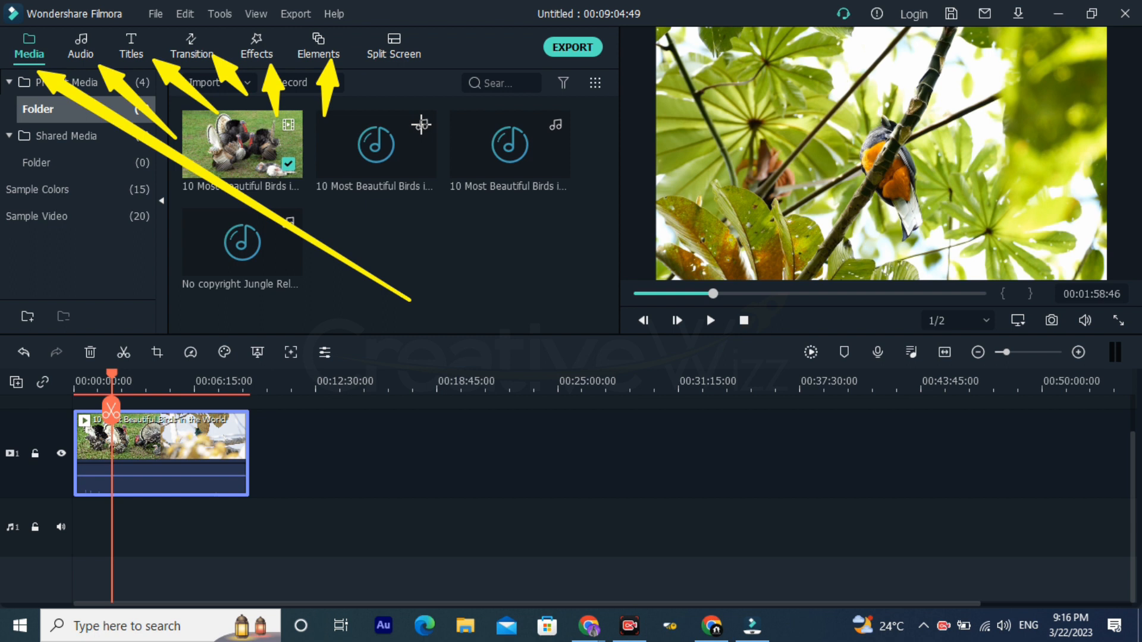
left_click_drag(410, 149, 403, 77)
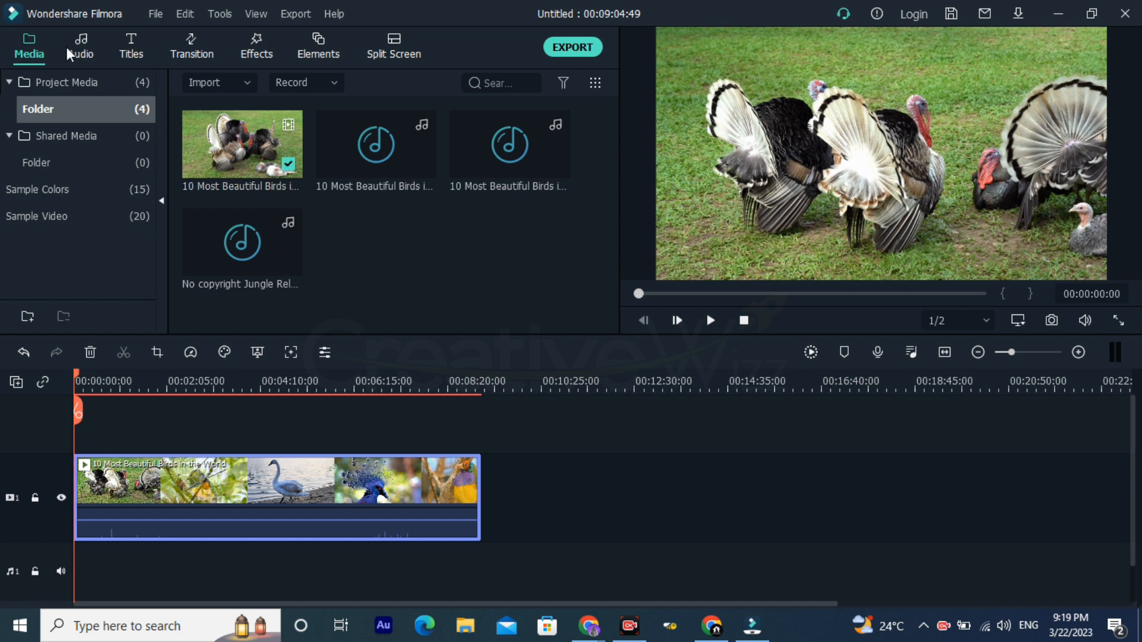
Step: Browse the included audio library and download the "Name of the Child" track
left_click(82, 47)
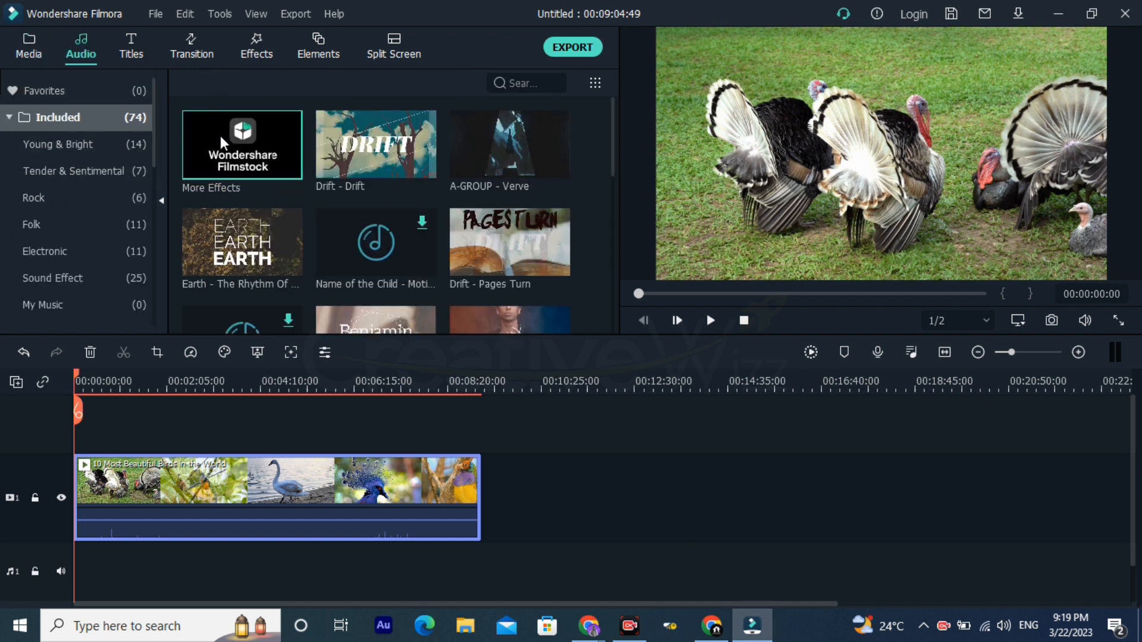
scroll(238, 161, "down", 5)
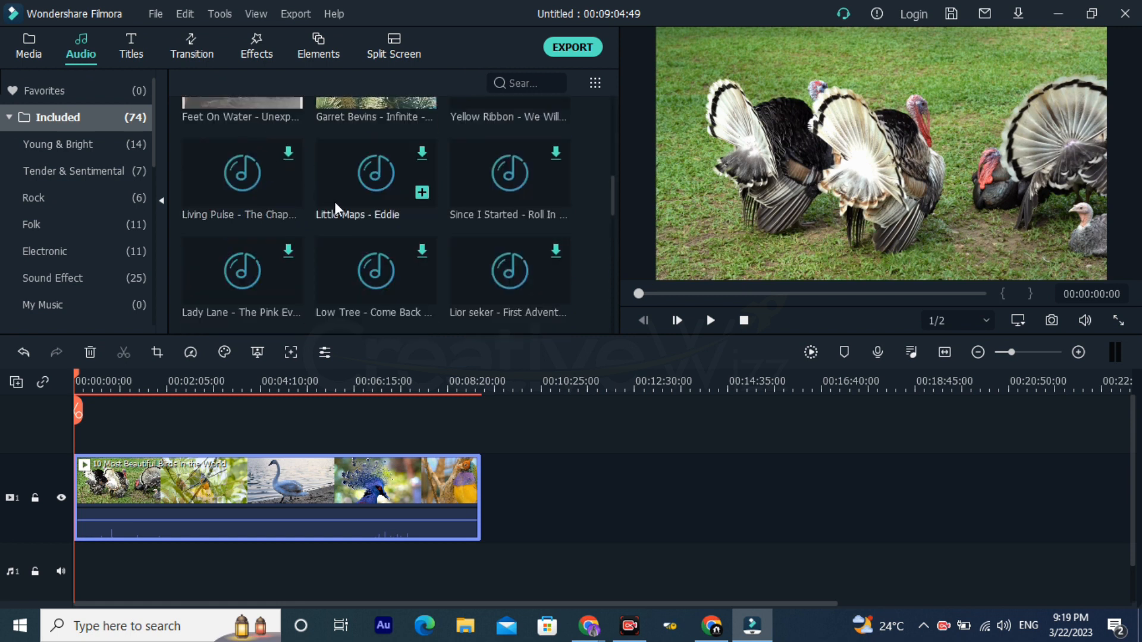
scroll(334, 205, "down", 3)
scroll(336, 208, "down", 10)
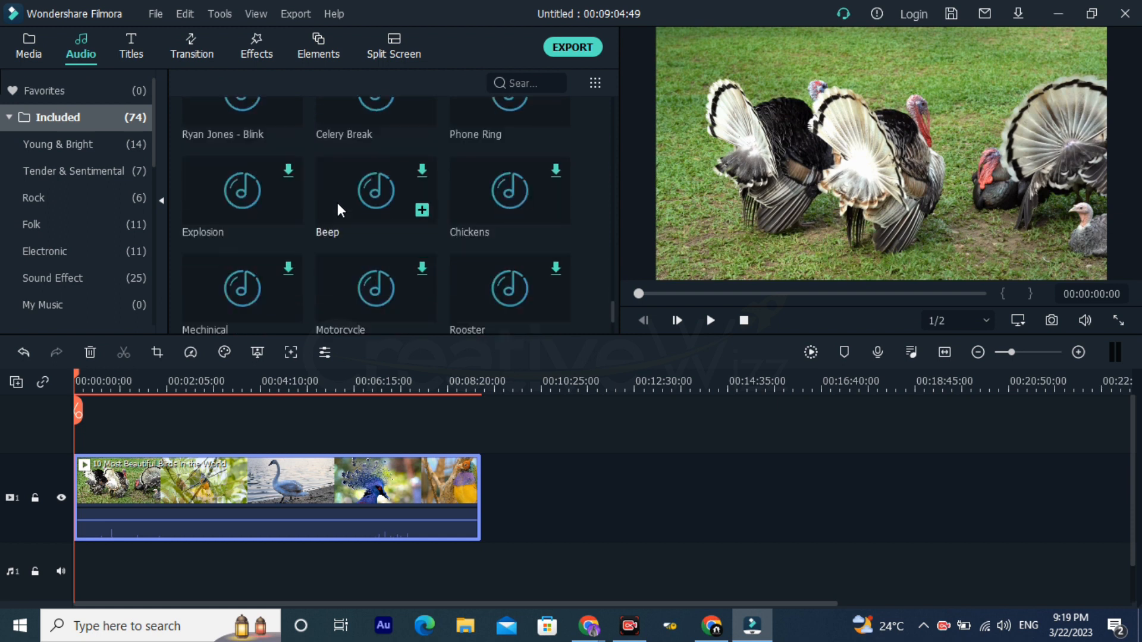
scroll(334, 207, "up", 10)
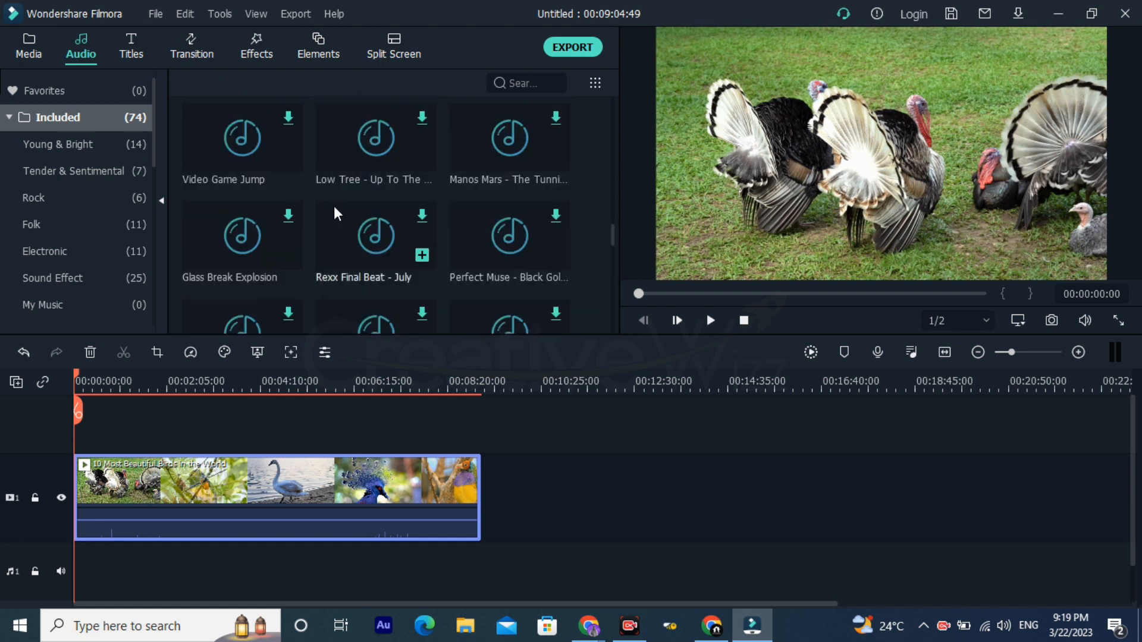
scroll(334, 206, "up", 5)
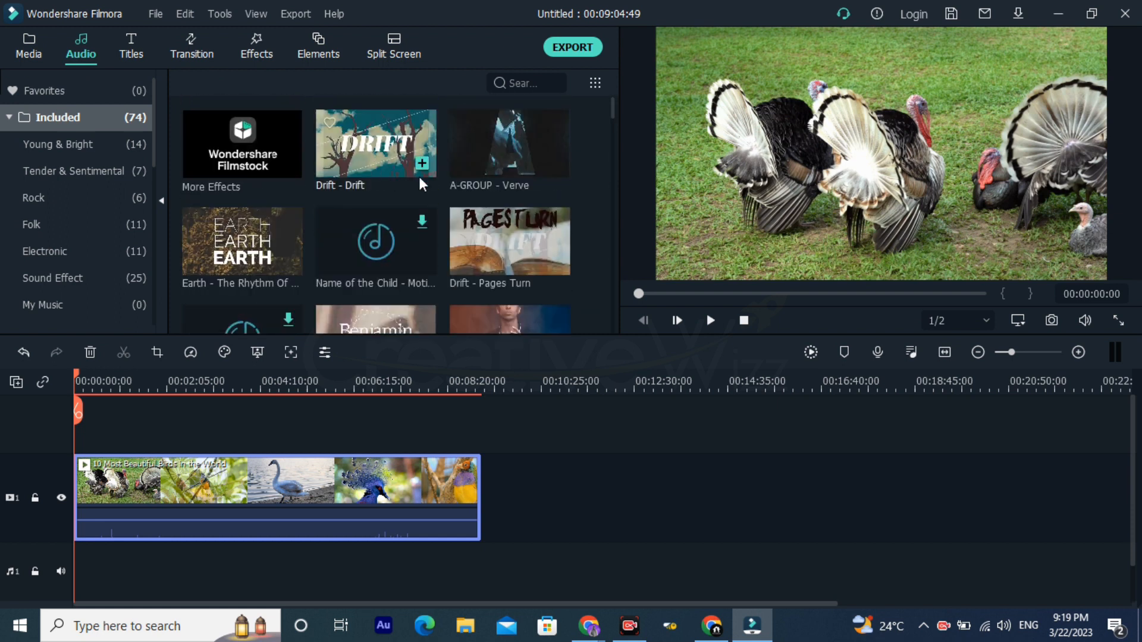
left_click(391, 234)
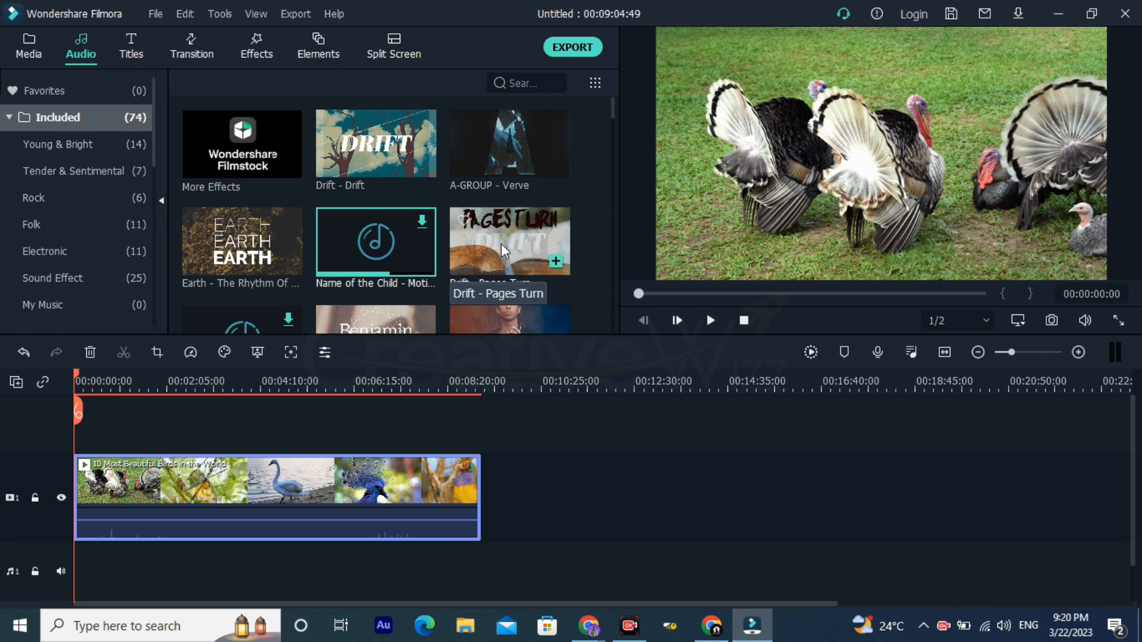
Step: Place the "Drift - Drift" track on audio track 1 starting about 31 seconds in, and play part of it back
left_click_drag(361, 141, 97, 567)
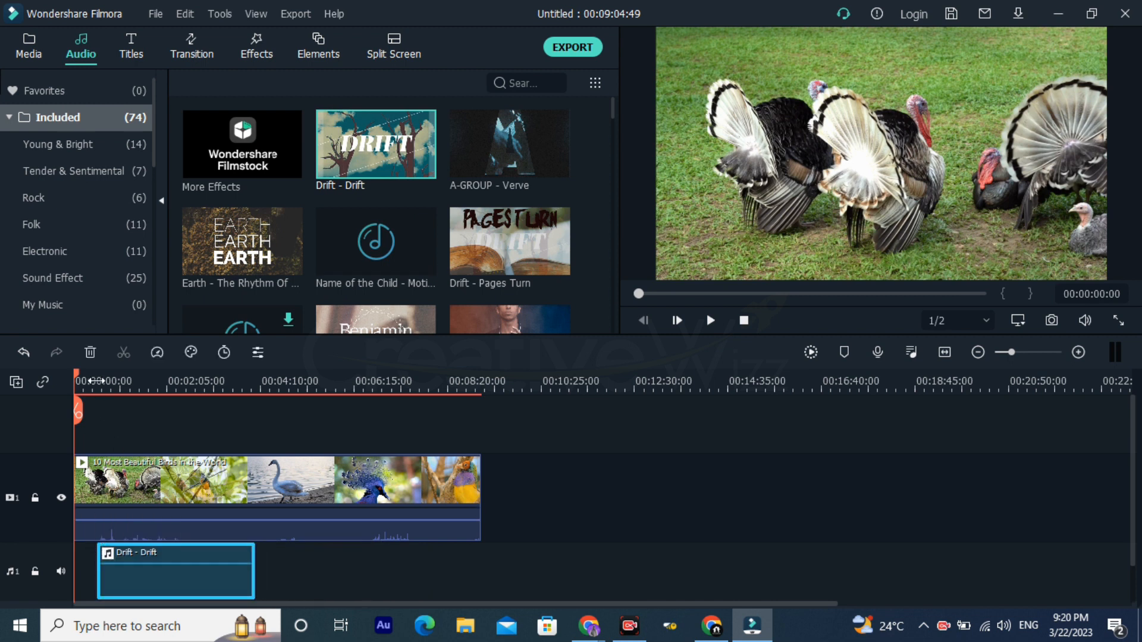
left_click(96, 381)
left_click_drag(145, 379, 469, 387)
scroll(448, 439, "down", 1)
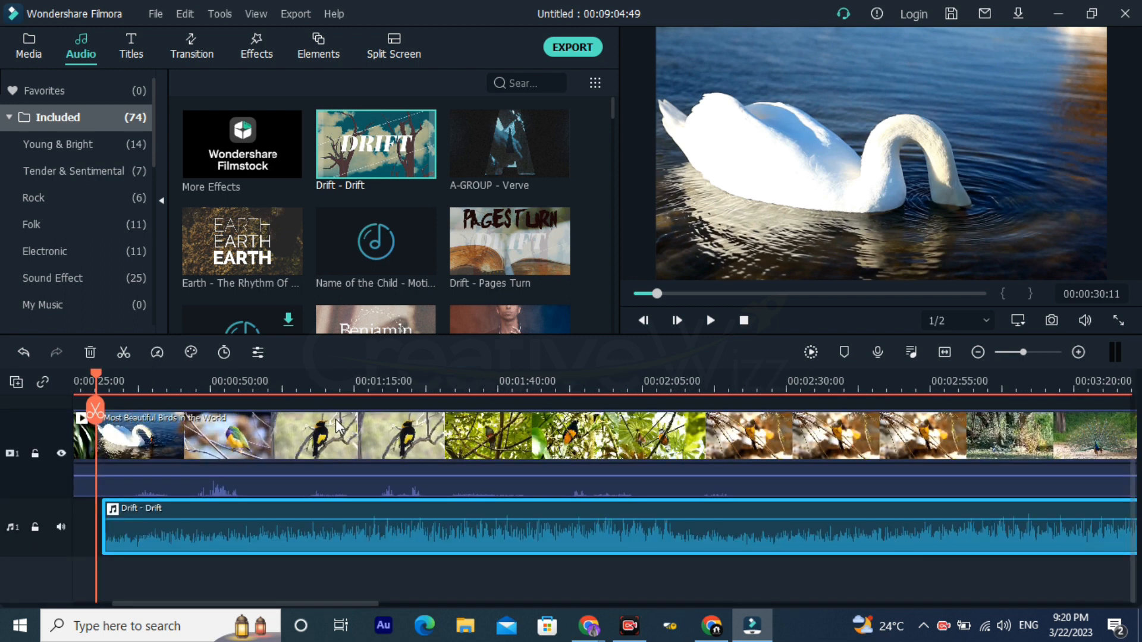
key("space")
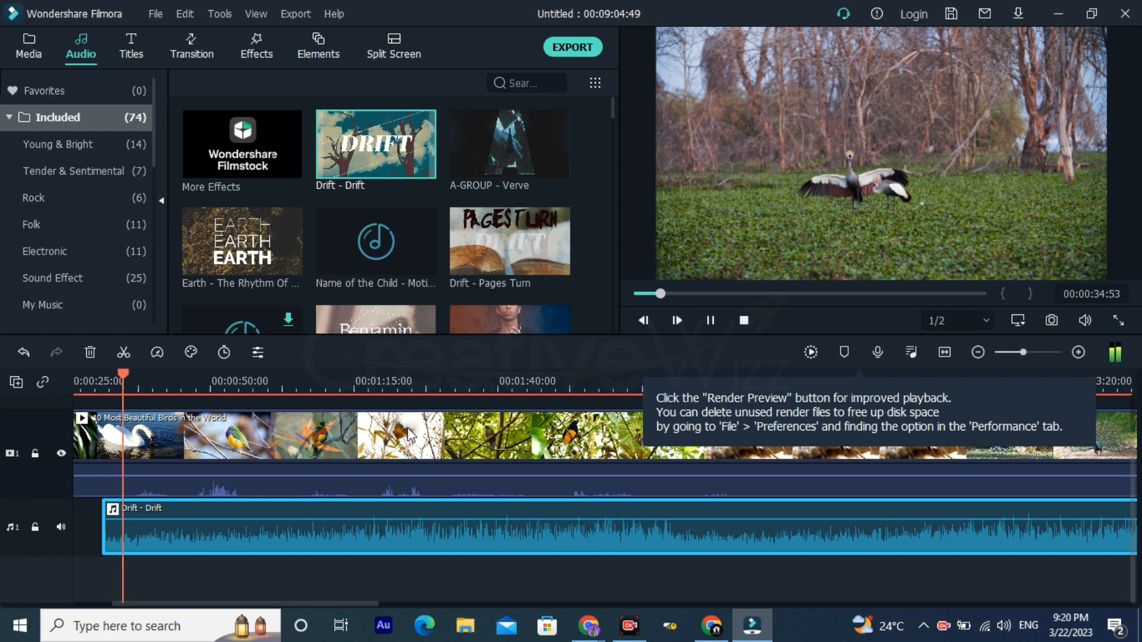
left_click(346, 380)
key("space")
scroll(481, 380, "down", 4)
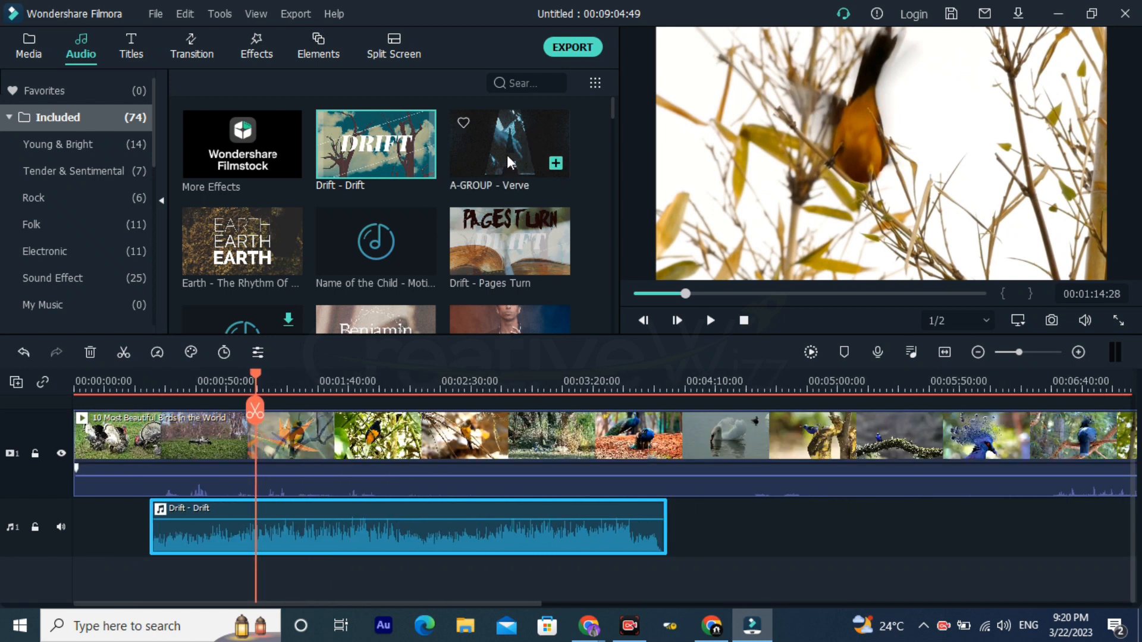
Step: Add the "A-GROUP - Verve" track to audio track 1 after "Drift - Drift" and move it close to that clip's end
left_click_drag(513, 161, 675, 541)
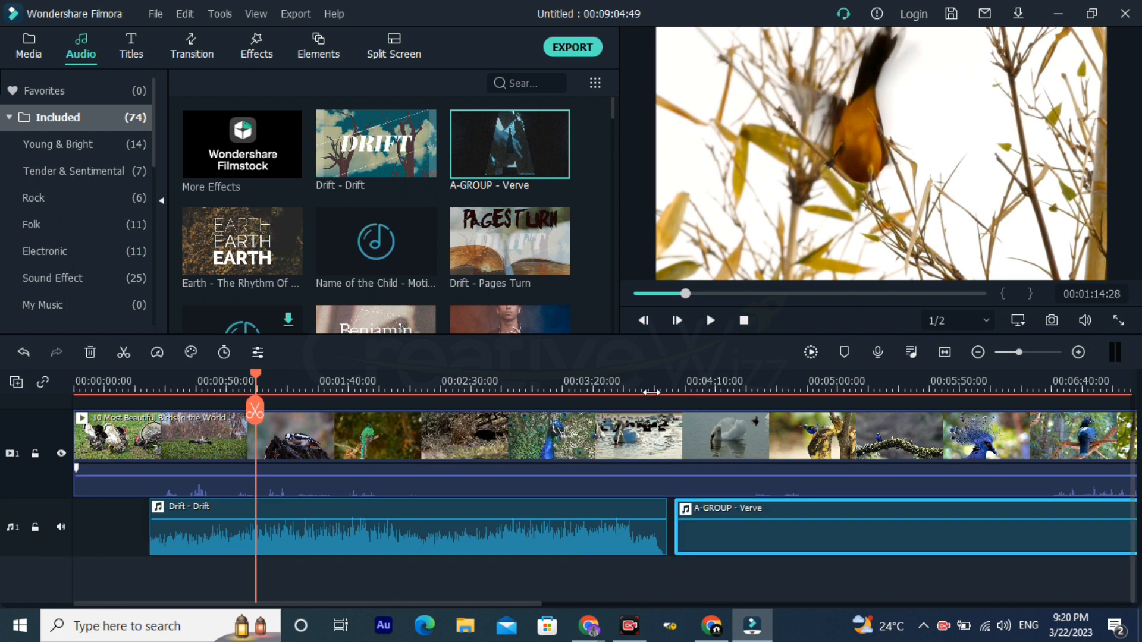
left_click(650, 381)
scroll(1055, 405, "up", 1)
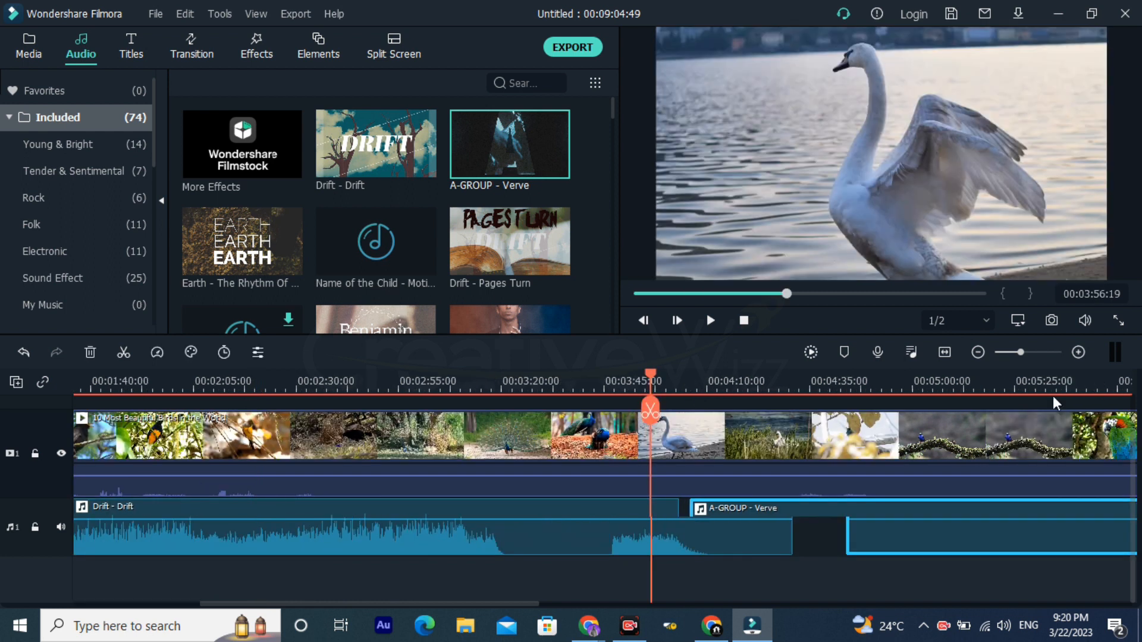
scroll(1056, 404, "up", 2)
scroll(900, 515, "right", 8)
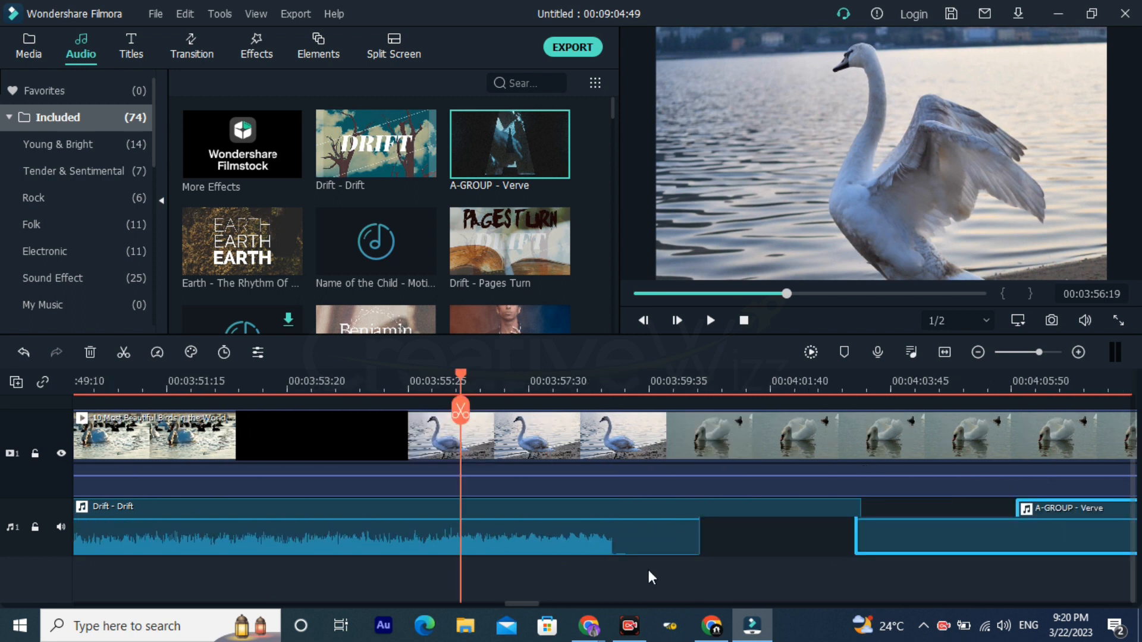
left_click_drag(633, 550, 487, 543)
left_click(411, 373)
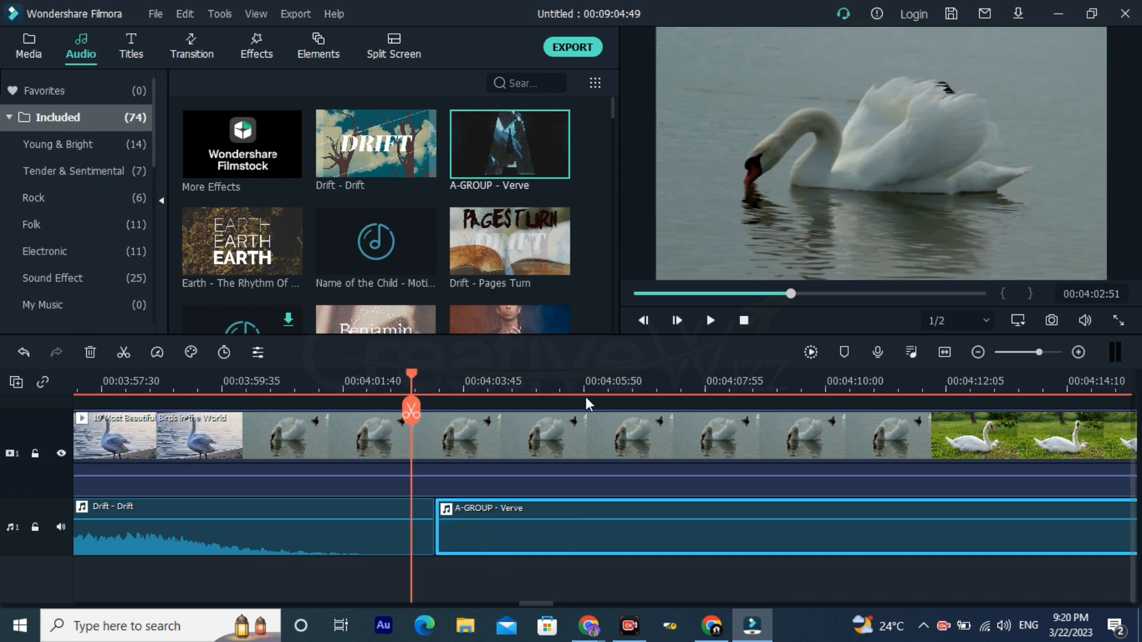
left_click_drag(616, 385, 563, 373)
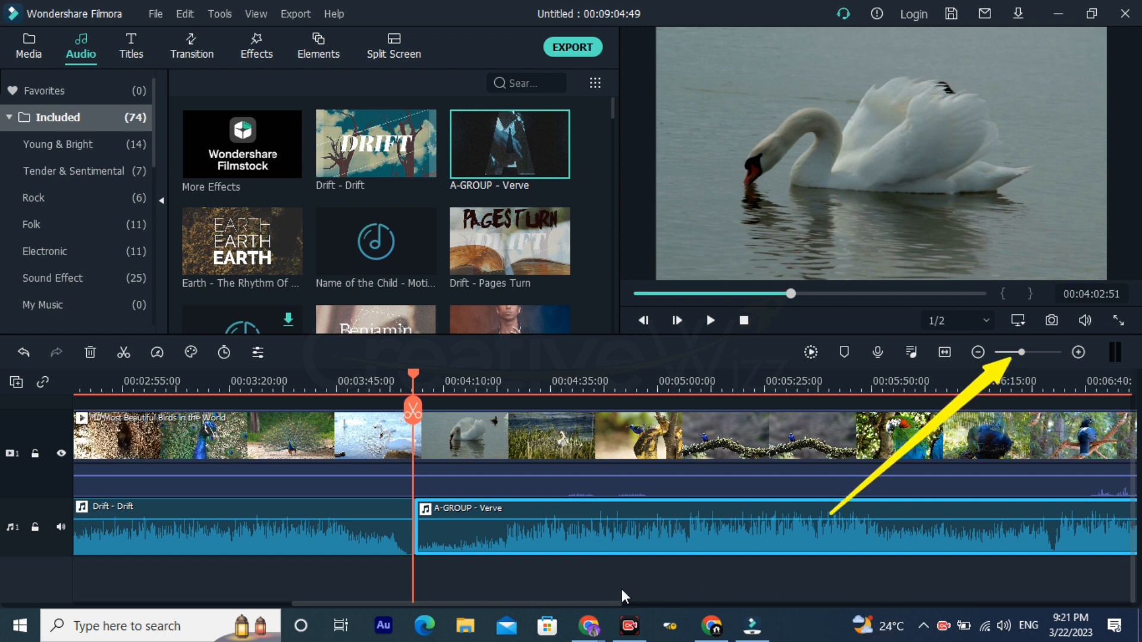
Step: Close the remaining gap on audio track 1 by moving "A-GROUP - Verve" directly against the end of "Drift - Drift"
left_click_drag(1022, 353, 1047, 351)
left_click(1074, 352)
left_click(1074, 352)
left_click(1073, 352)
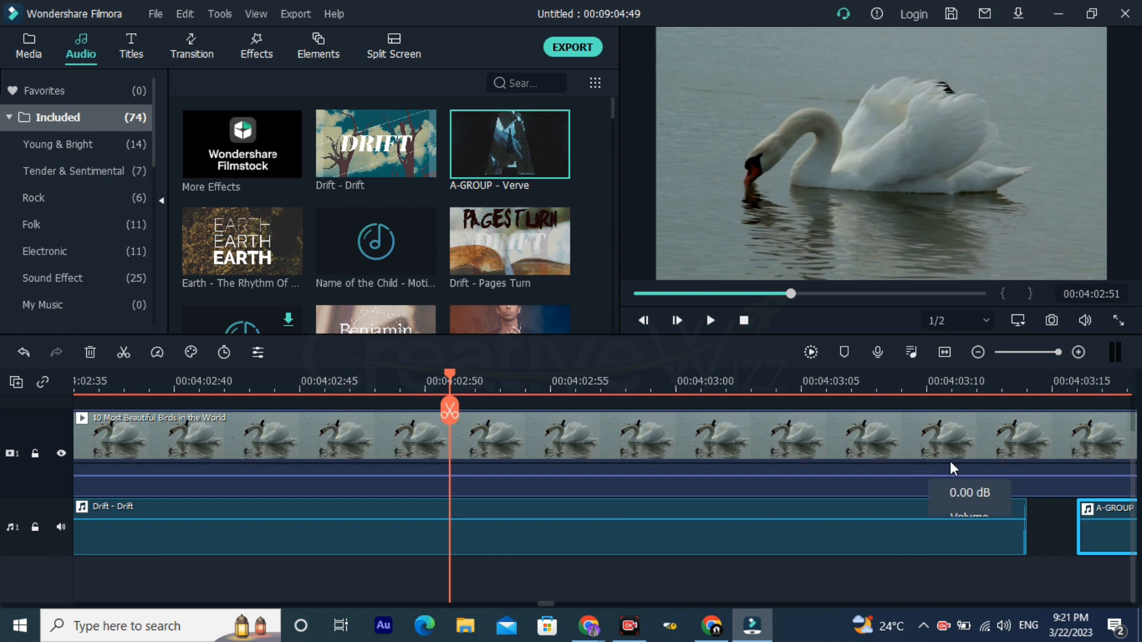
scroll(939, 484, "right", 10)
scroll(727, 453, "left", 9)
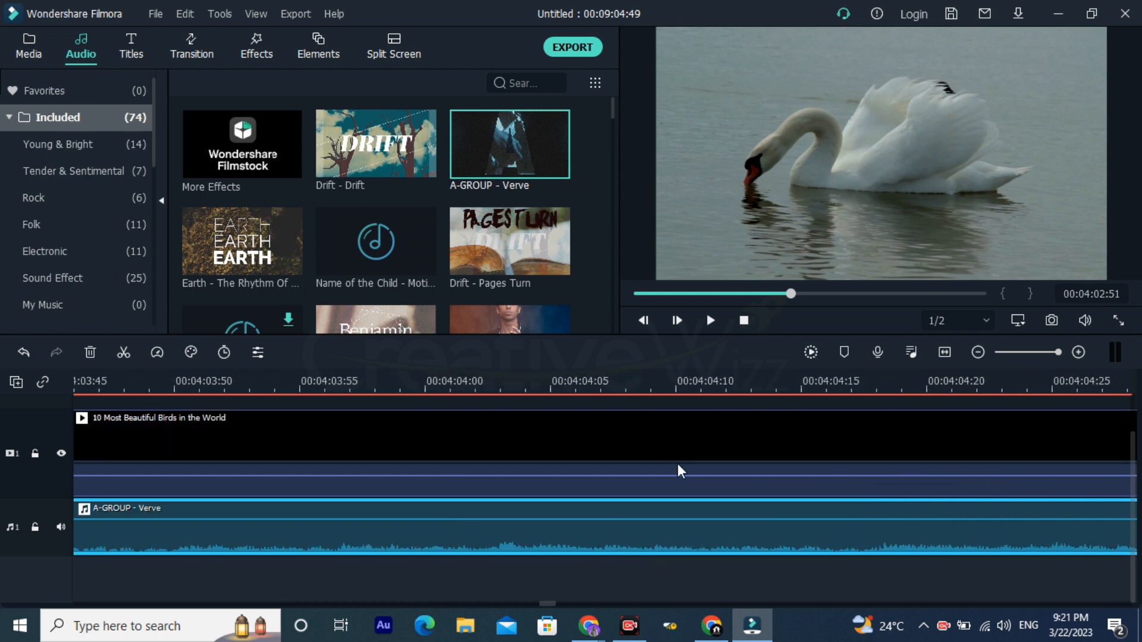
scroll(706, 395, "right", 1)
left_click(675, 387)
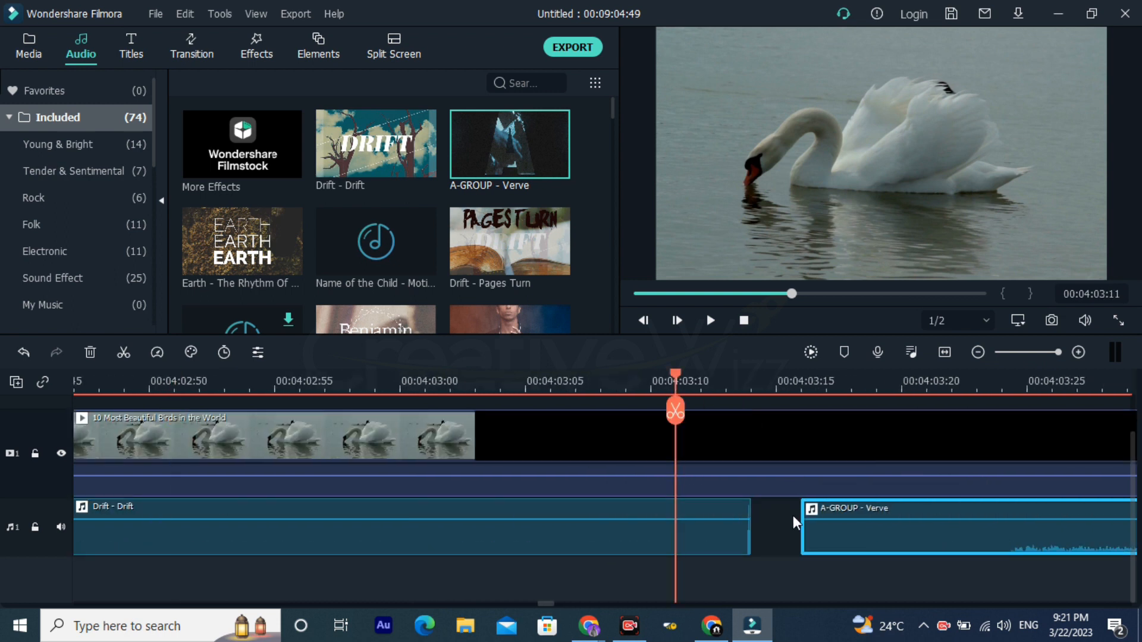
left_click_drag(819, 545, 752, 532)
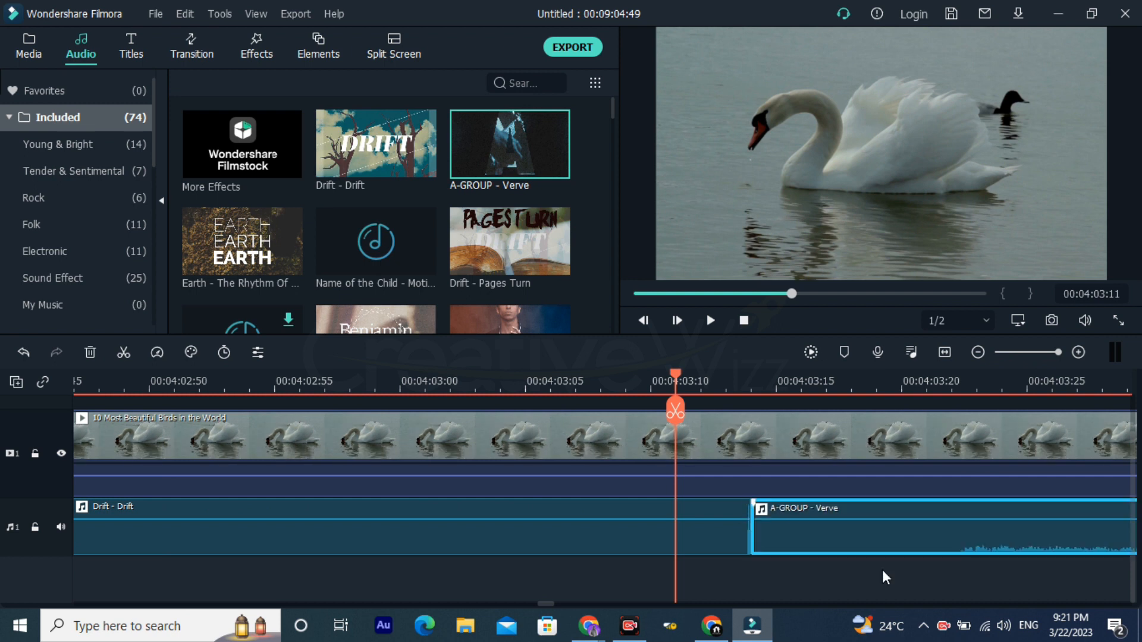
Step: Position the playhead at 00:04:03:13 and check the joint between the two music clips at a wider timeline scale
left_click(725, 387)
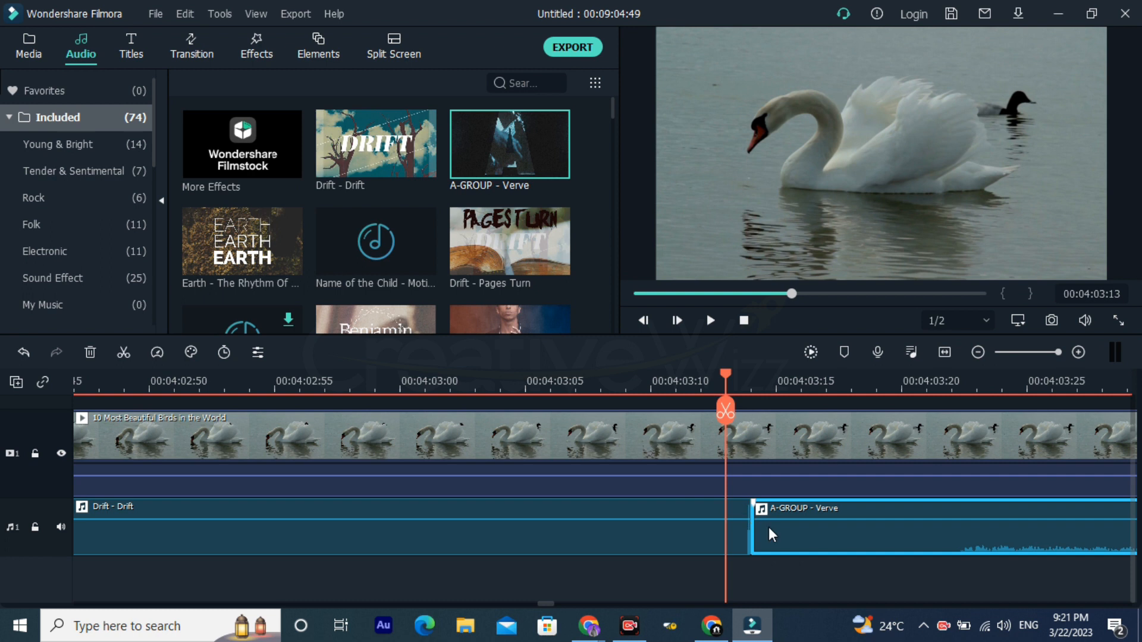
left_click_drag(862, 383, 679, 388)
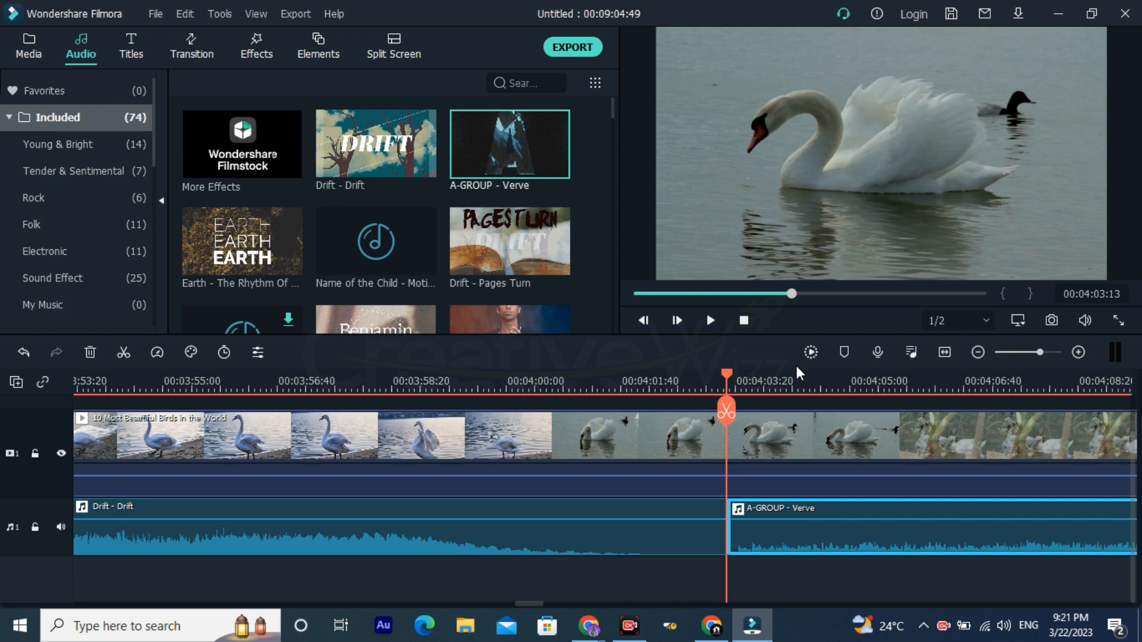
left_click_drag(909, 381, 721, 415)
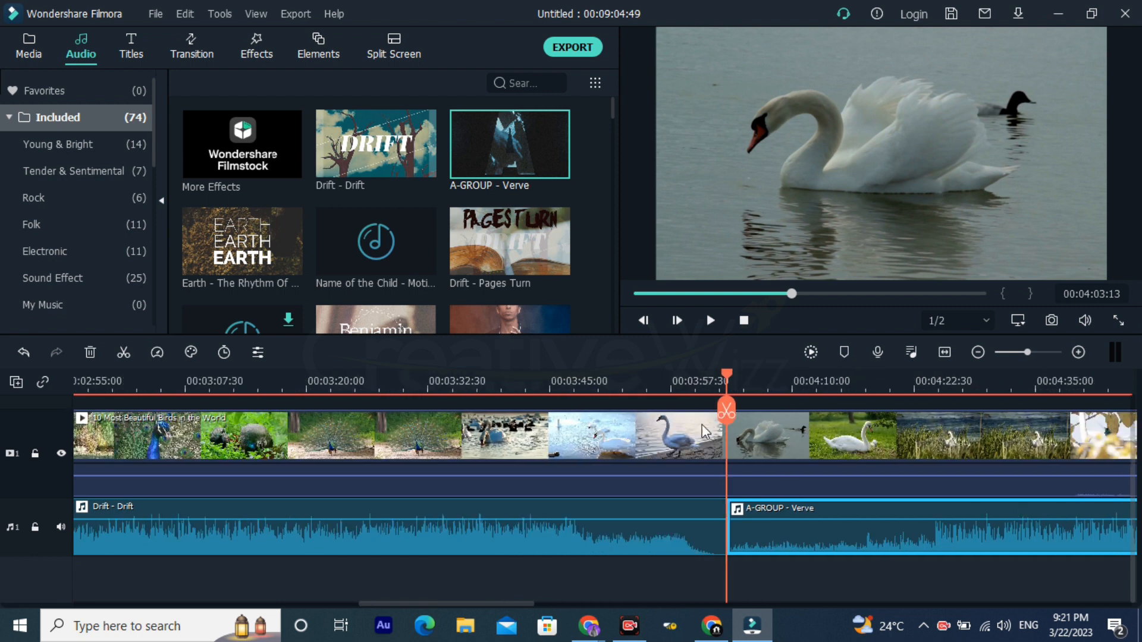
Step: Add the "Present Moment - You And Me" music from the included audio library to audio track 2 at the start of the timeline
left_click(334, 384)
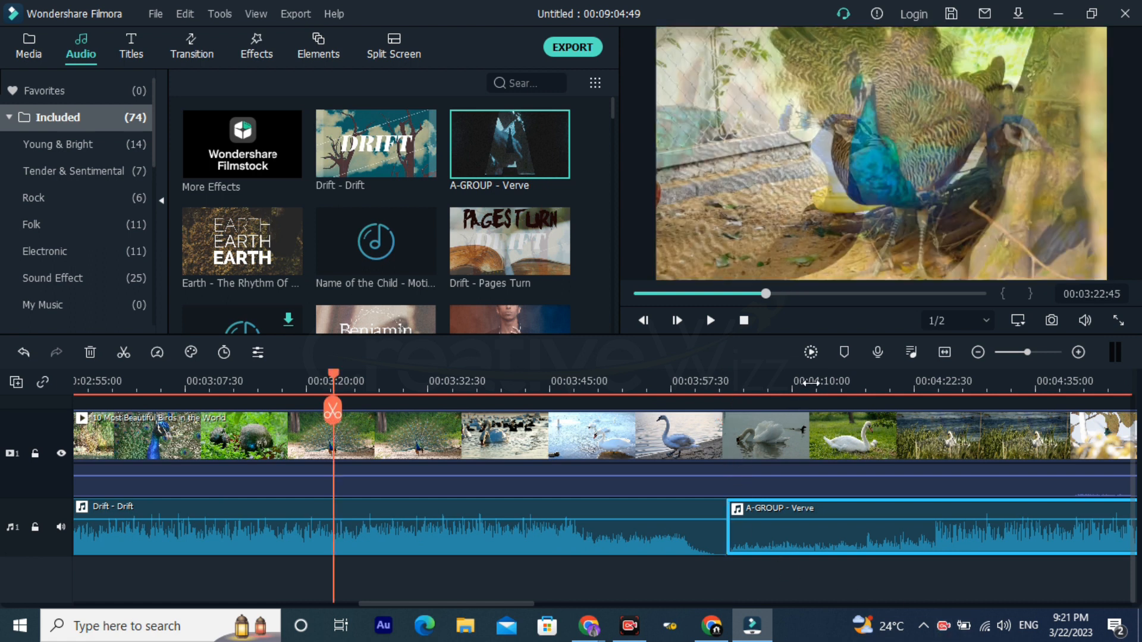
left_click_drag(774, 389, 412, 428)
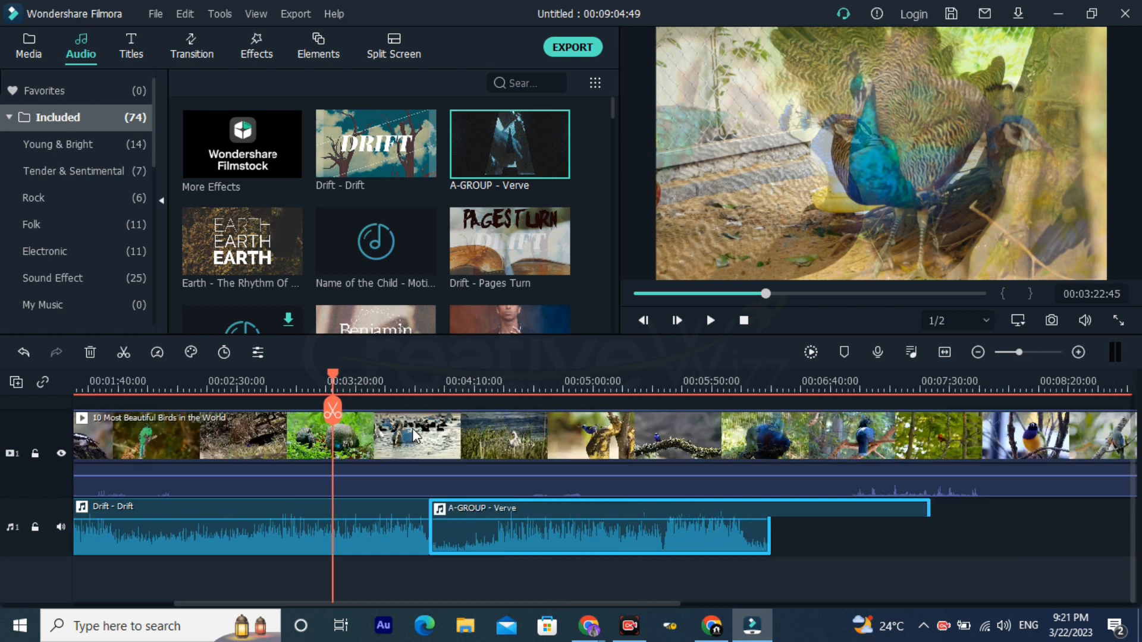
left_click_drag(583, 380, 316, 379)
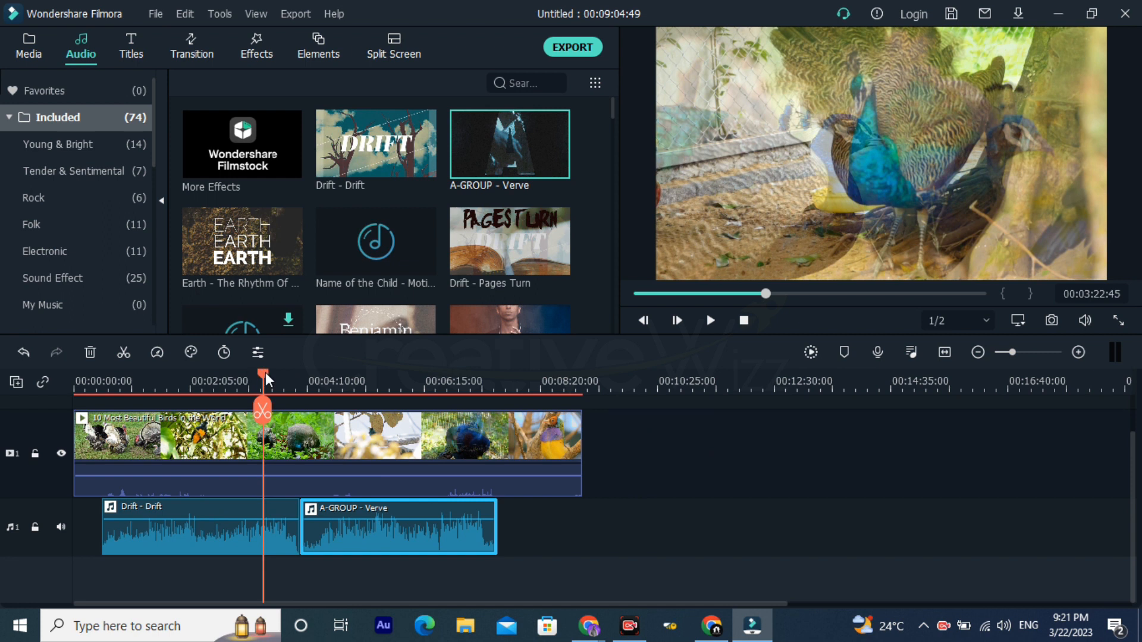
key("Home")
scroll(437, 194, "down", 5)
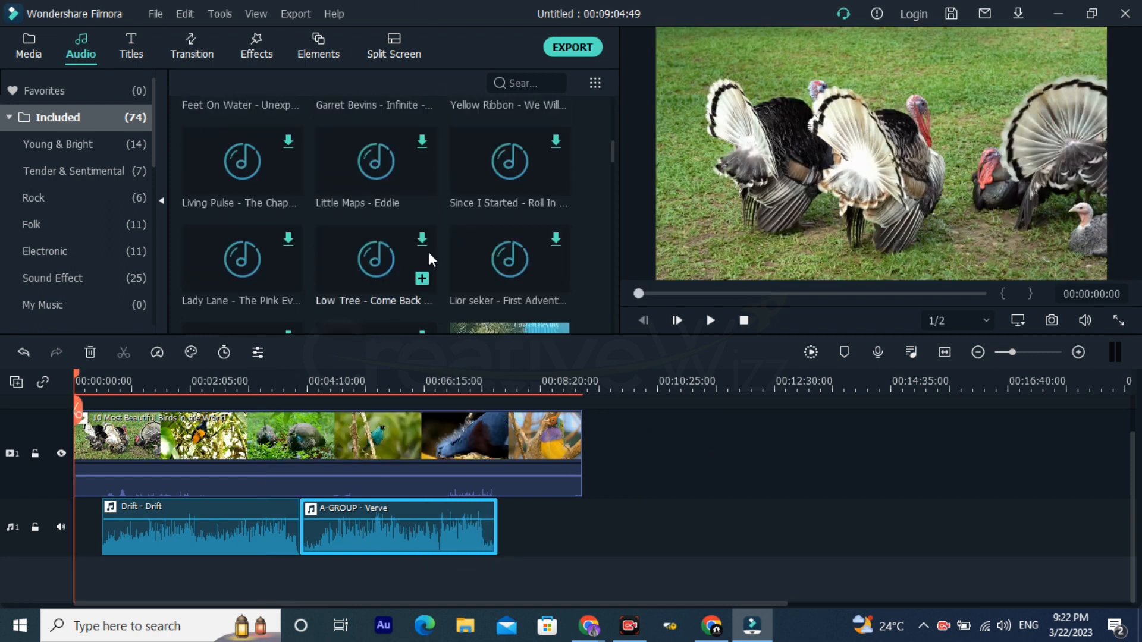
scroll(427, 256, "down", 5)
left_click_drag(472, 142, 26, 583)
Step: Split the "Present Moment - You And Me" clip on audio track 2 at 00:00:31:19, where "Drift - Drift" begins on audio track 1
left_click_drag(120, 385, 609, 327)
scroll(454, 479, "down", 2)
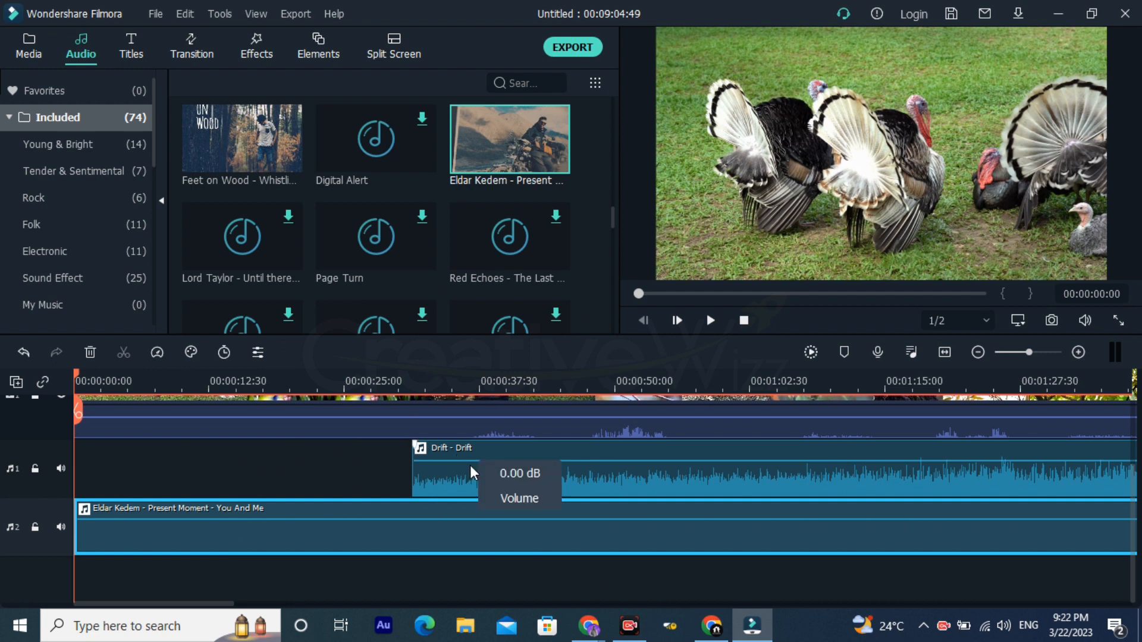
left_click(411, 385)
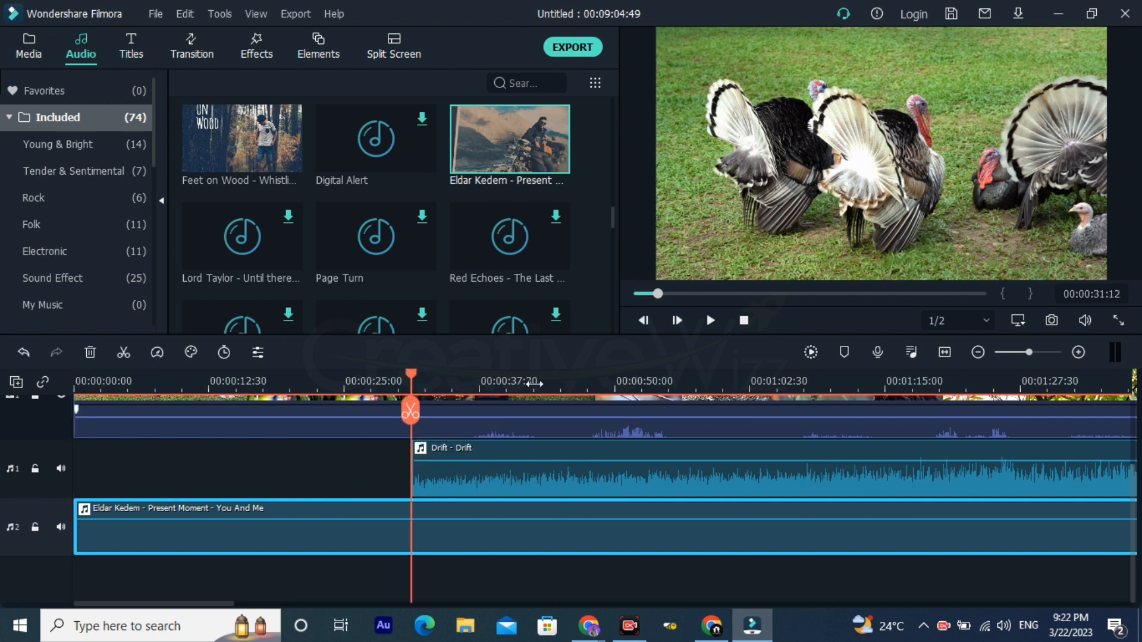
scroll(416, 385, "up", 5)
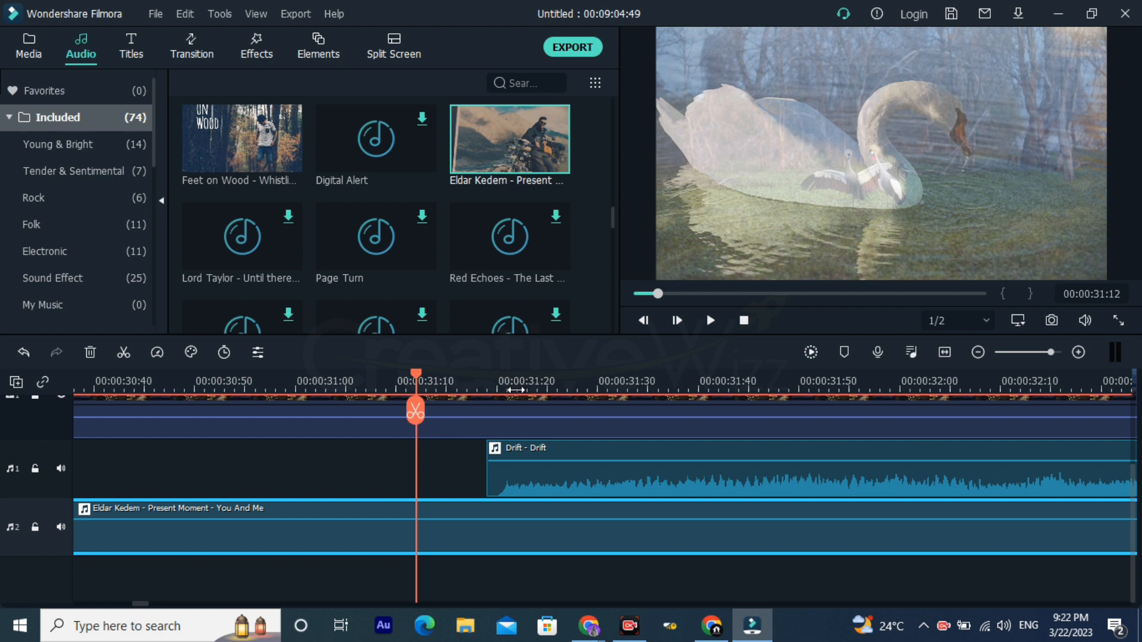
scroll(576, 393, "up", 3)
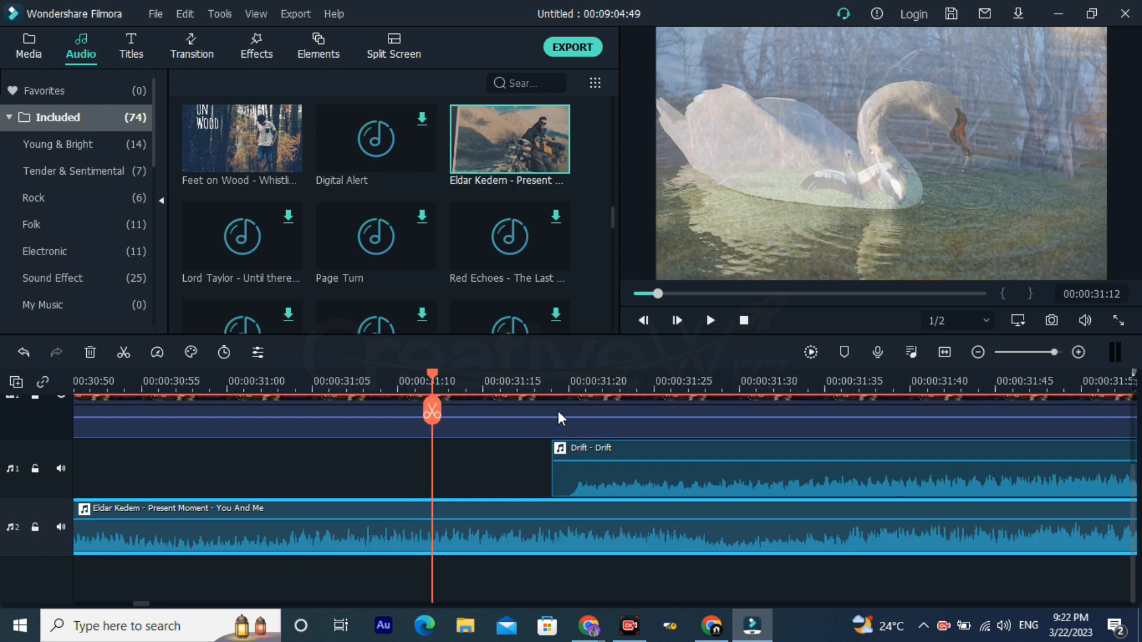
key("Right")
key("Right")
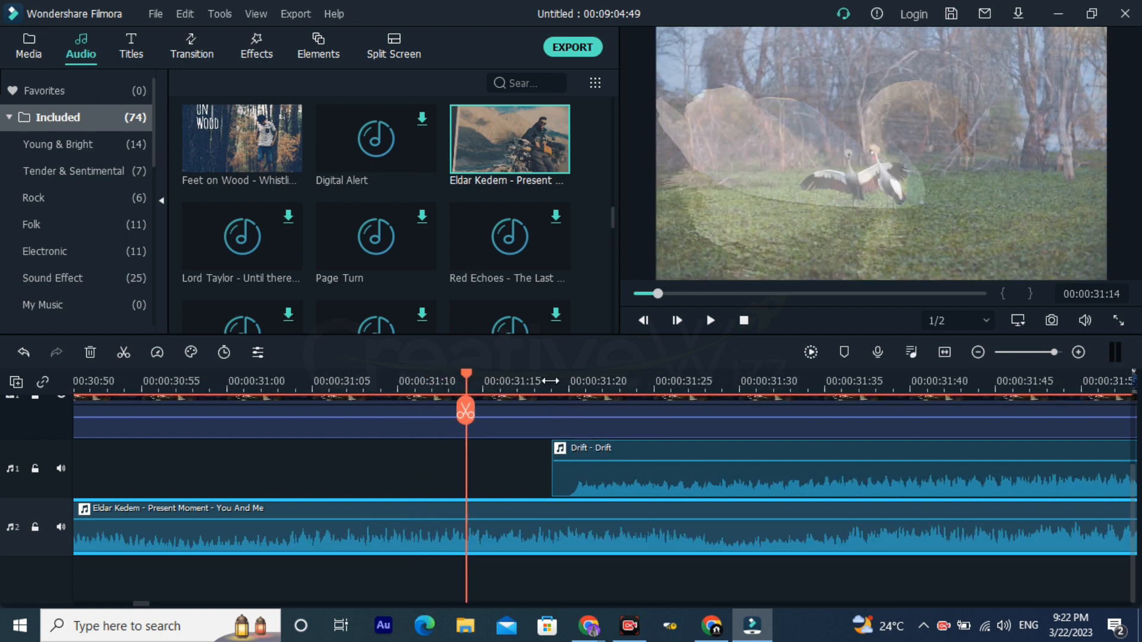
key("Right")
key("Right")
key("Right")
key("Right")
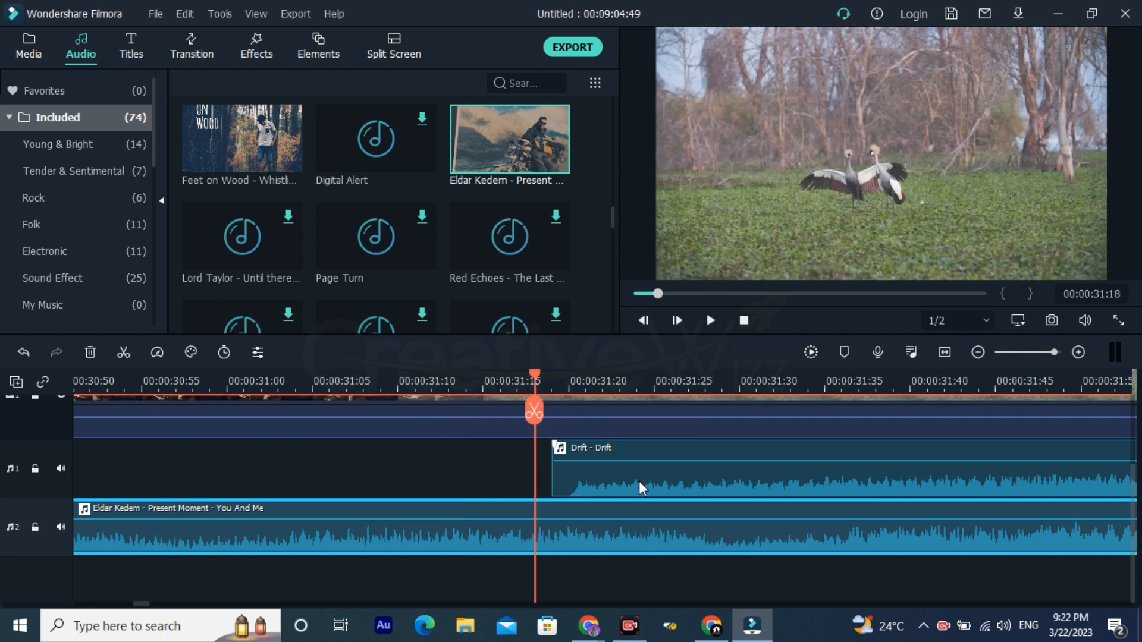
key("Right")
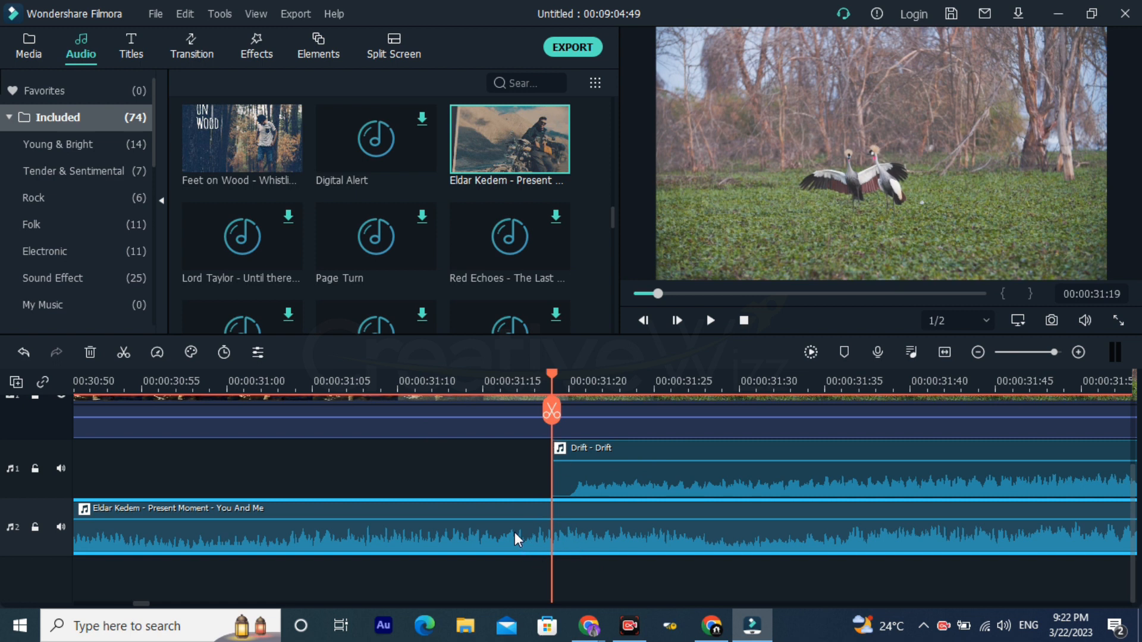
left_click(553, 414)
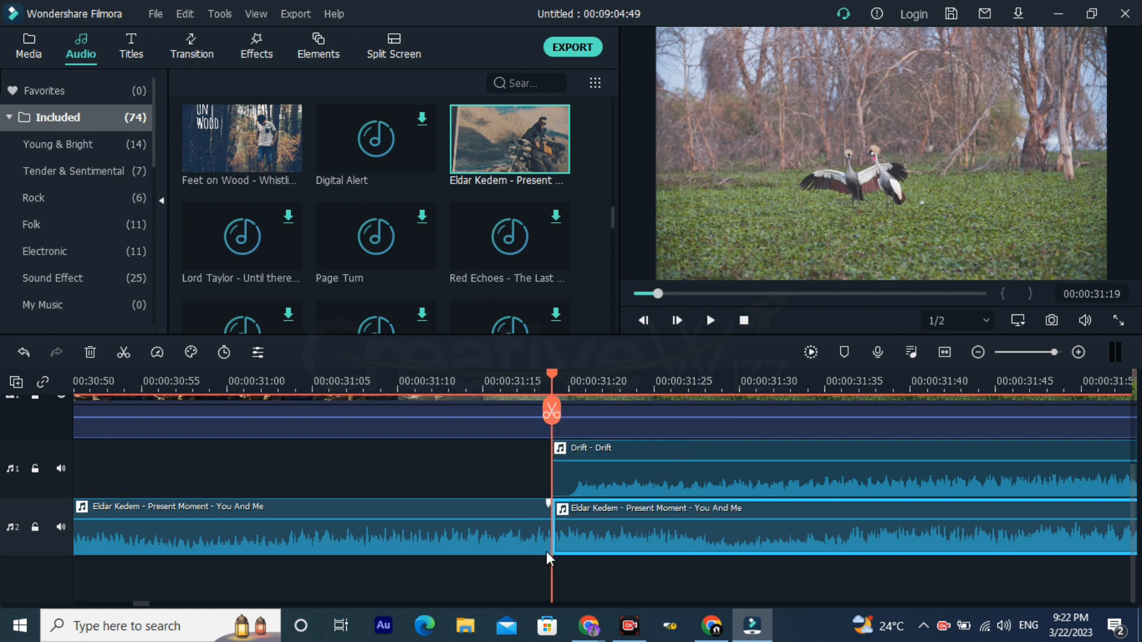
Step: Delete the second part of the split "Present Moment - You And Me" clip, which overlaps "Drift - Drift"
left_click_drag(656, 386, 607, 380)
left_click(494, 529)
left_click_drag(740, 382, 109, 501)
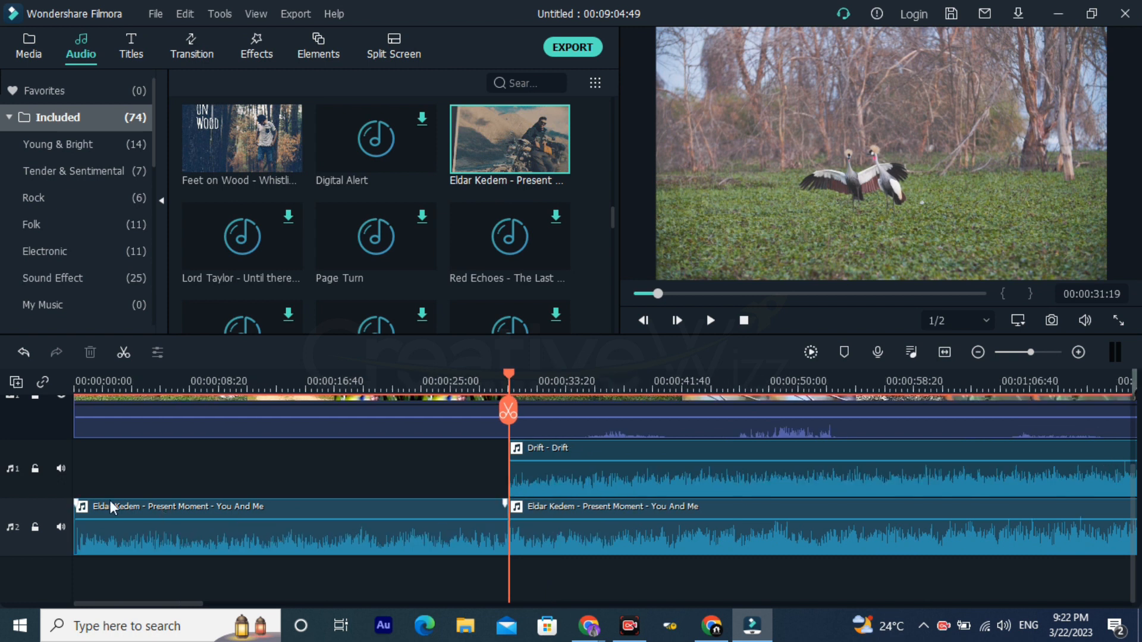
left_click(115, 534)
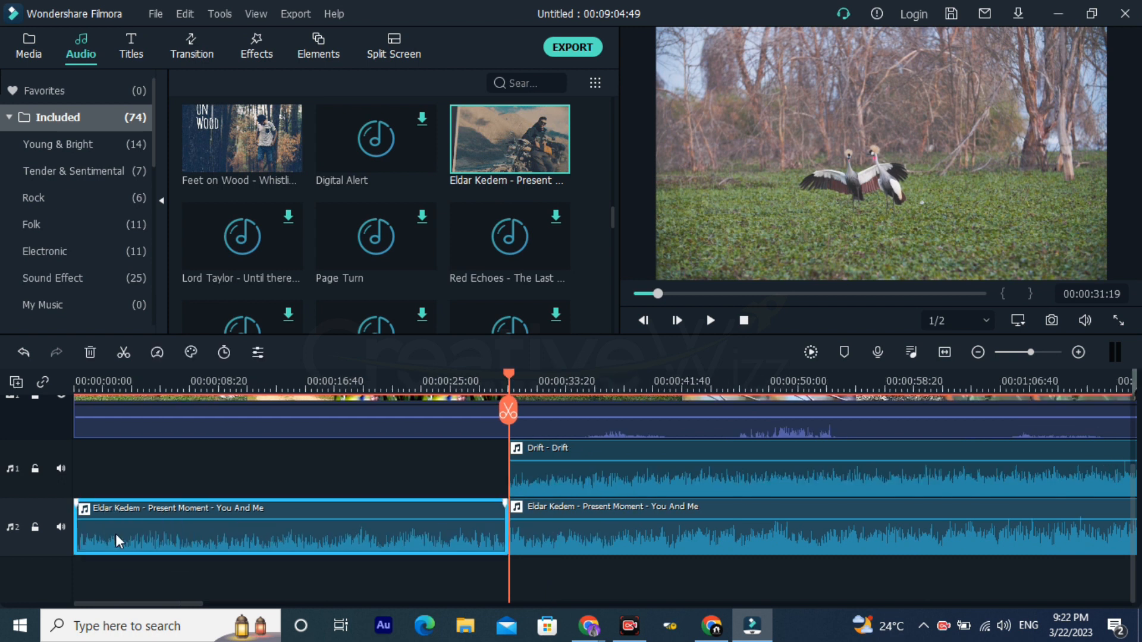
left_click(540, 473)
left_click(564, 538)
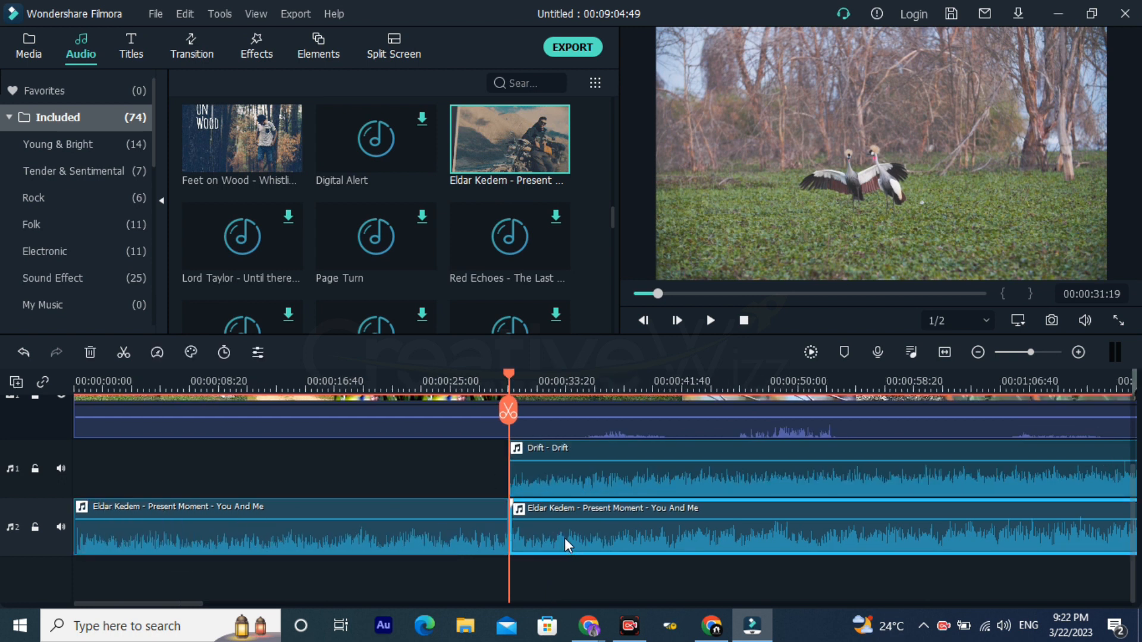
key("Delete")
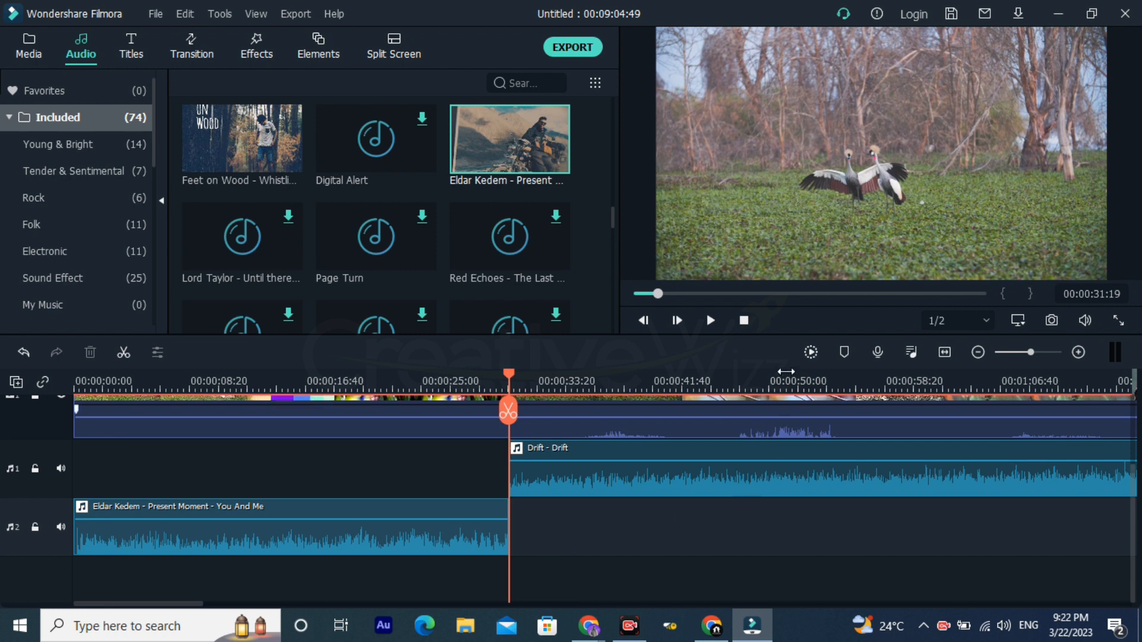
Step: Split the "Drift - Drift" clip on audio track 1 at 00:02:15:14
left_click_drag(456, 373, 361, 390)
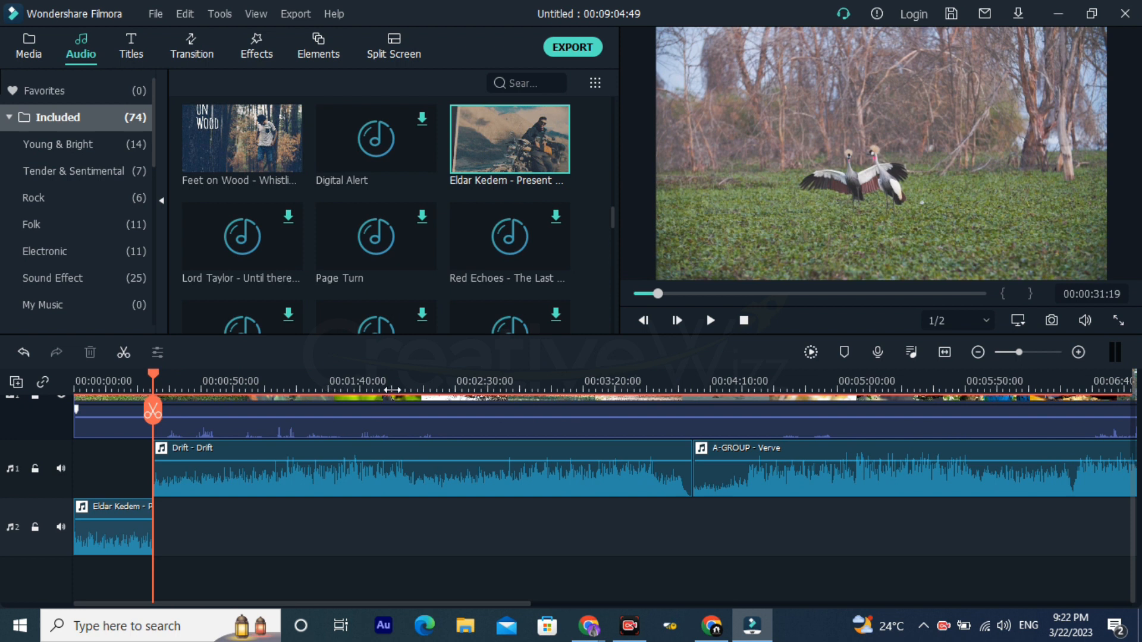
left_click(418, 388)
left_click(425, 475)
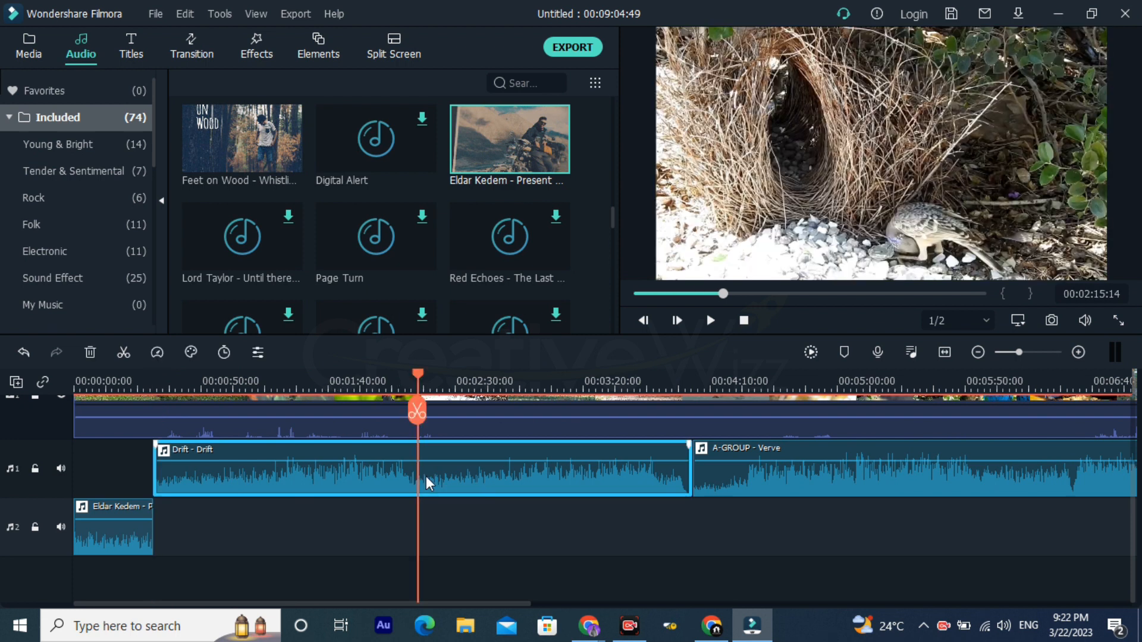
left_click(416, 413)
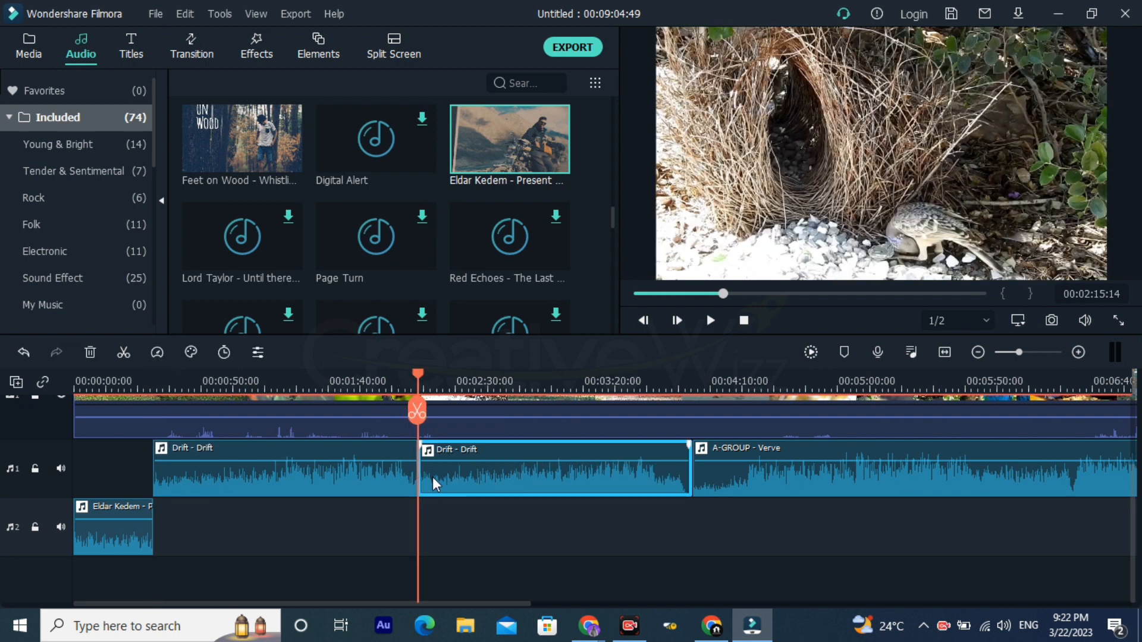
Step: Move the second "Drift - Drift" part to audio track 2 and place "A-GROUP - Verve" against the end of the first part
scroll(410, 466, "up", 1)
left_click_drag(515, 498, 898, 568)
left_click_drag(795, 515, 526, 490)
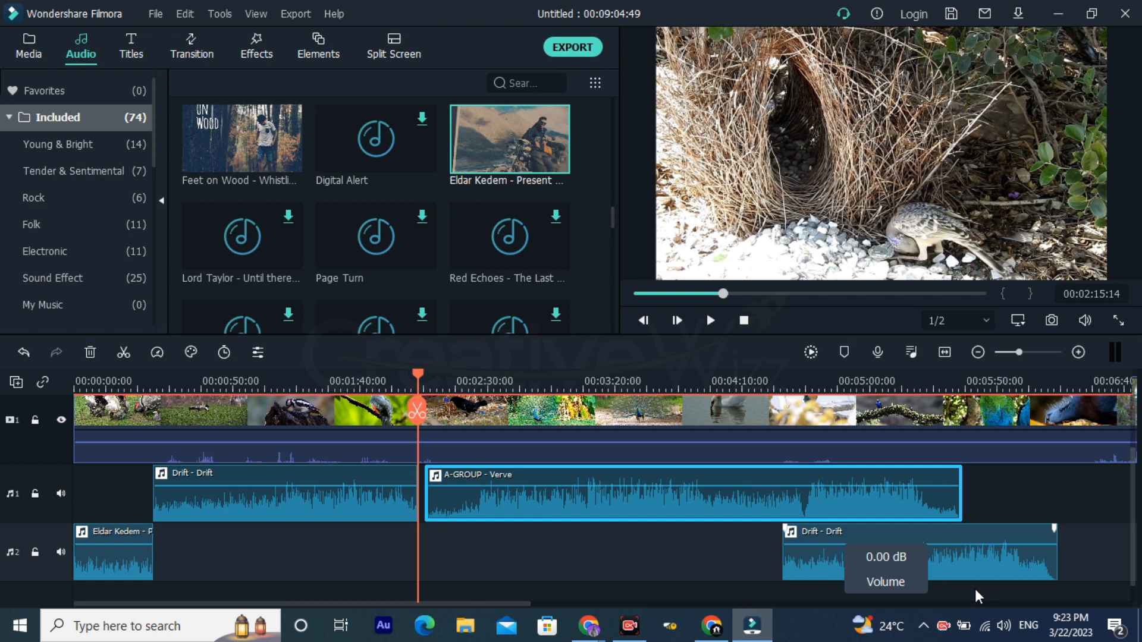
scroll(515, 462, "down", 2)
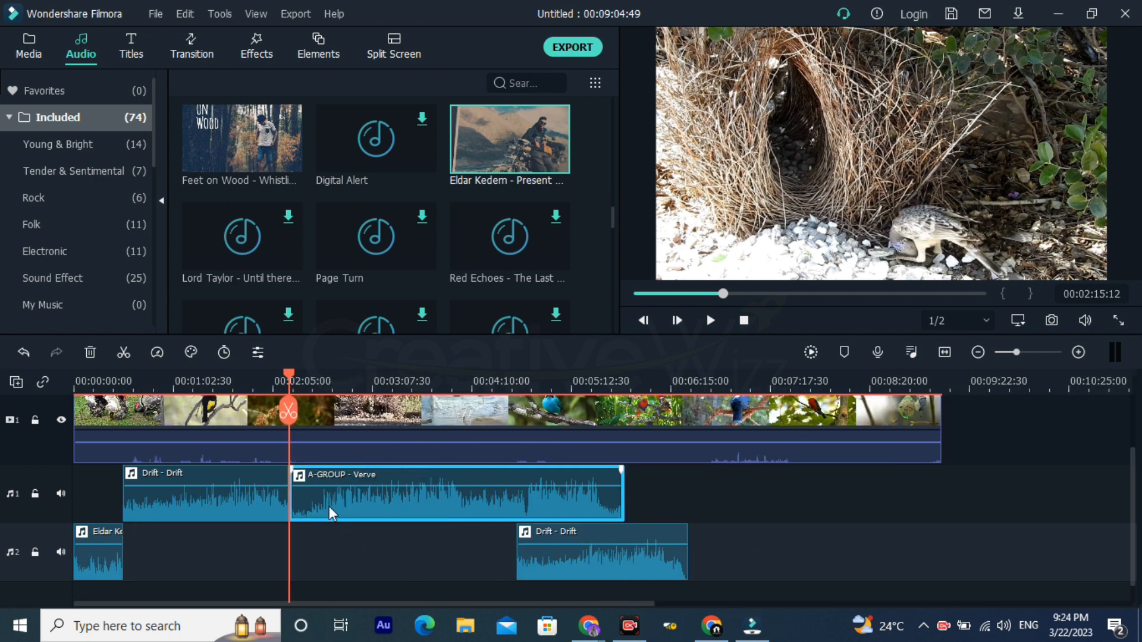
left_click_drag(193, 582, 44, 540)
left_click(184, 508)
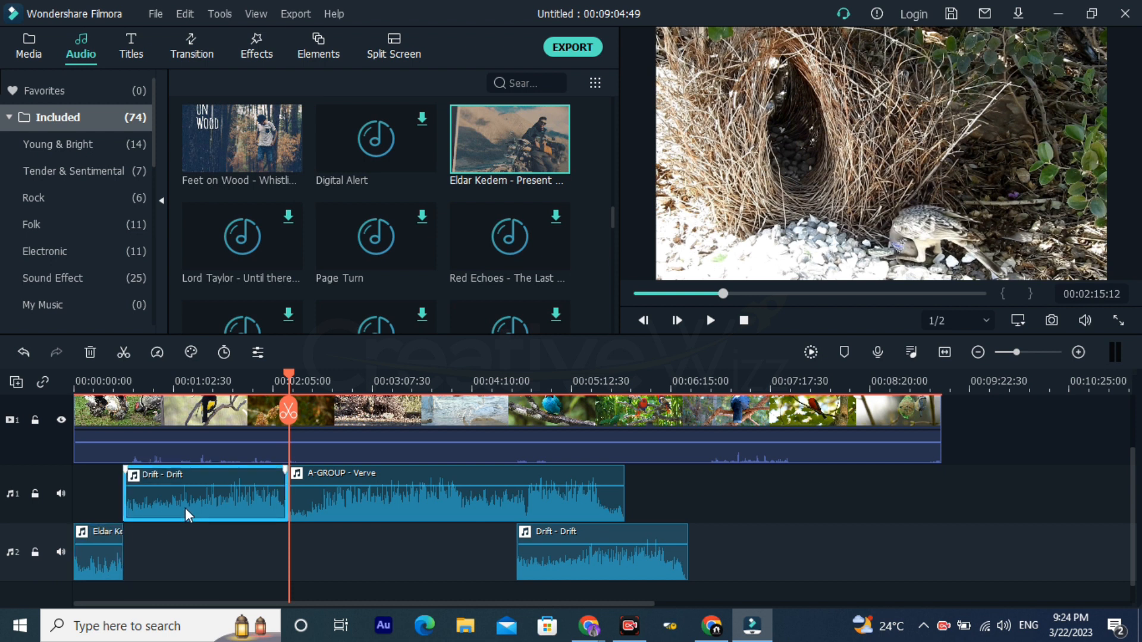
Step: Shift "A-GROUP - Verve" further along audio track 1 and bring the second "Drift - Drift" part back from audio track 2 into the freed space
left_click(404, 501)
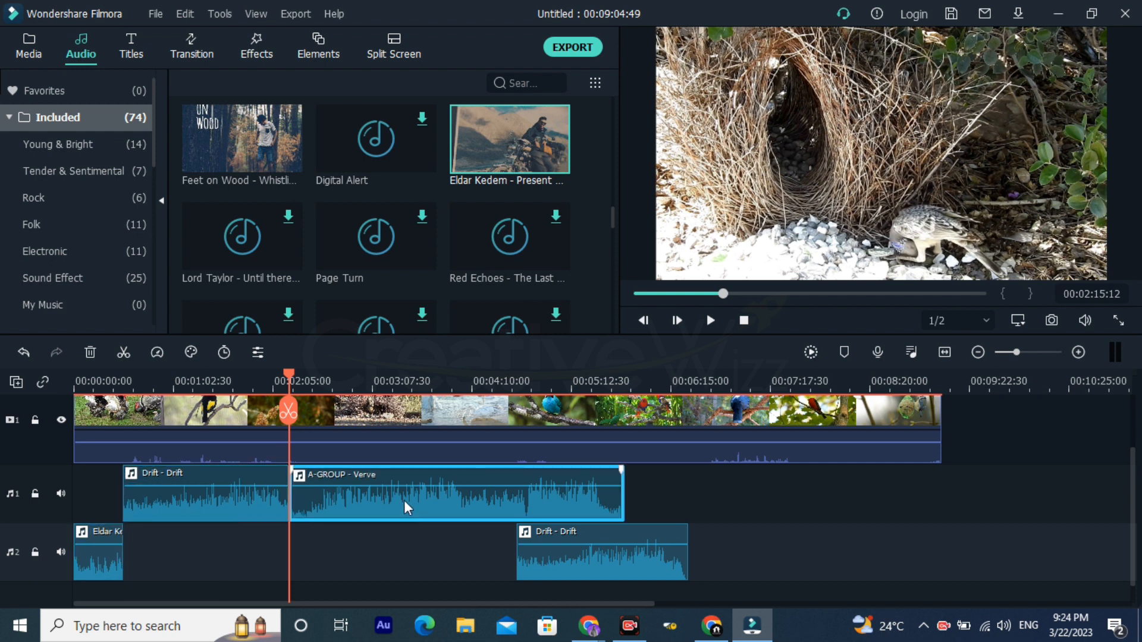
left_click_drag(301, 502, 660, 501)
left_click_drag(587, 578, 365, 503)
Step: Close the gap on audio track 1 by moving the second "Drift - Drift" part directly against the end of the first part
left_click_drag(337, 379, 485, 367)
left_click(248, 390)
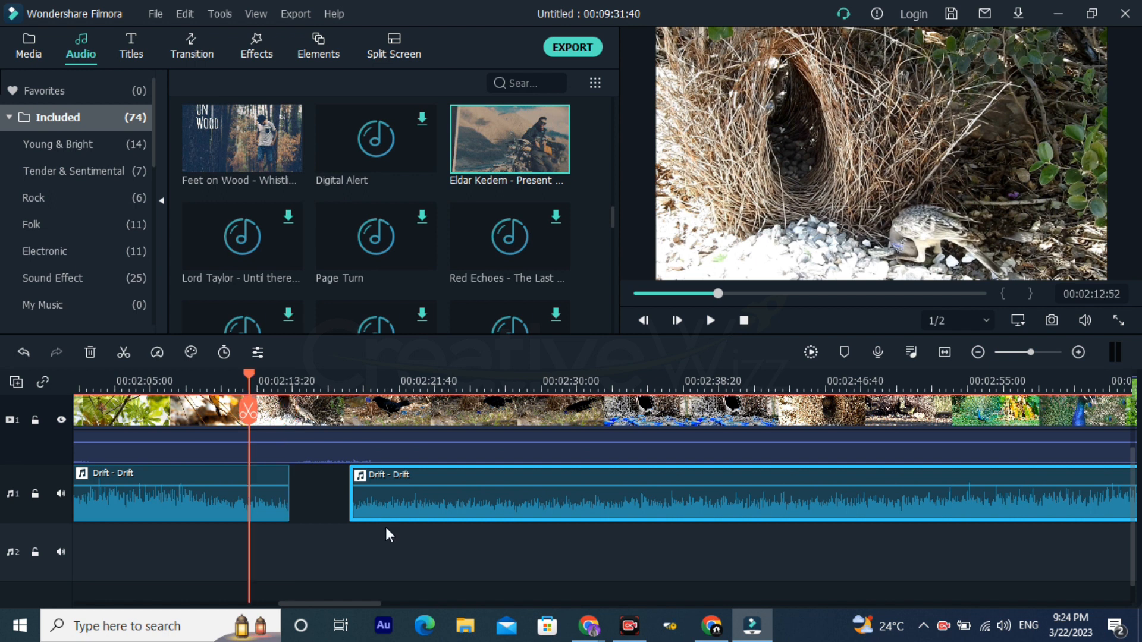
left_click_drag(344, 507, 352, 504)
left_click_drag(271, 388, 609, 387)
scroll(928, 514, "down", 10)
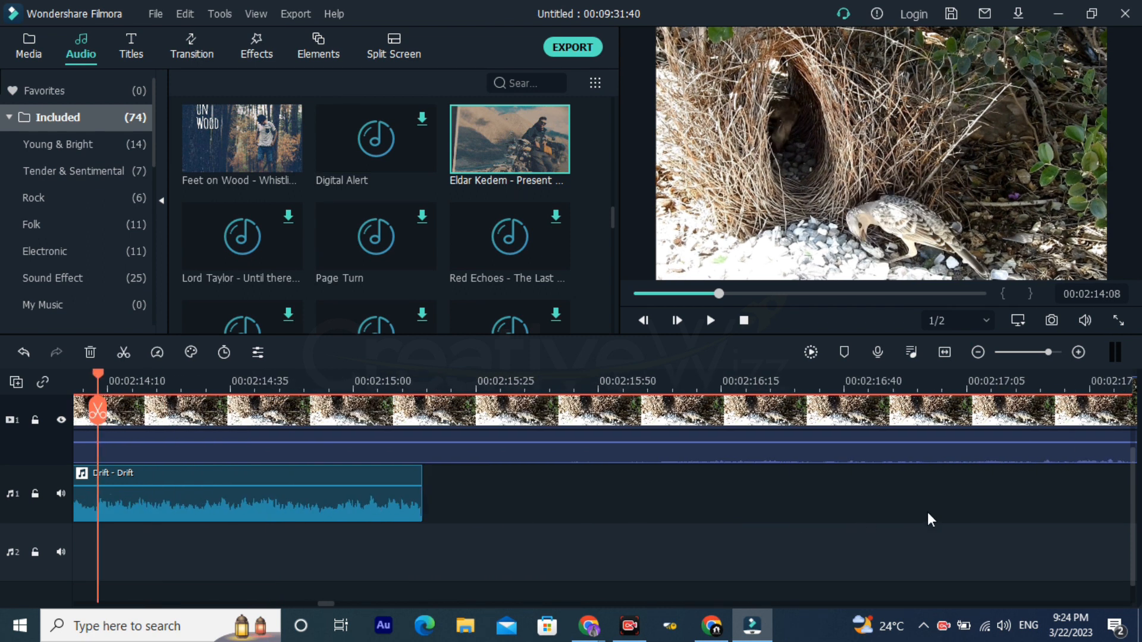
left_click_drag(1043, 511, 402, 477)
scroll(630, 494, "up", 8)
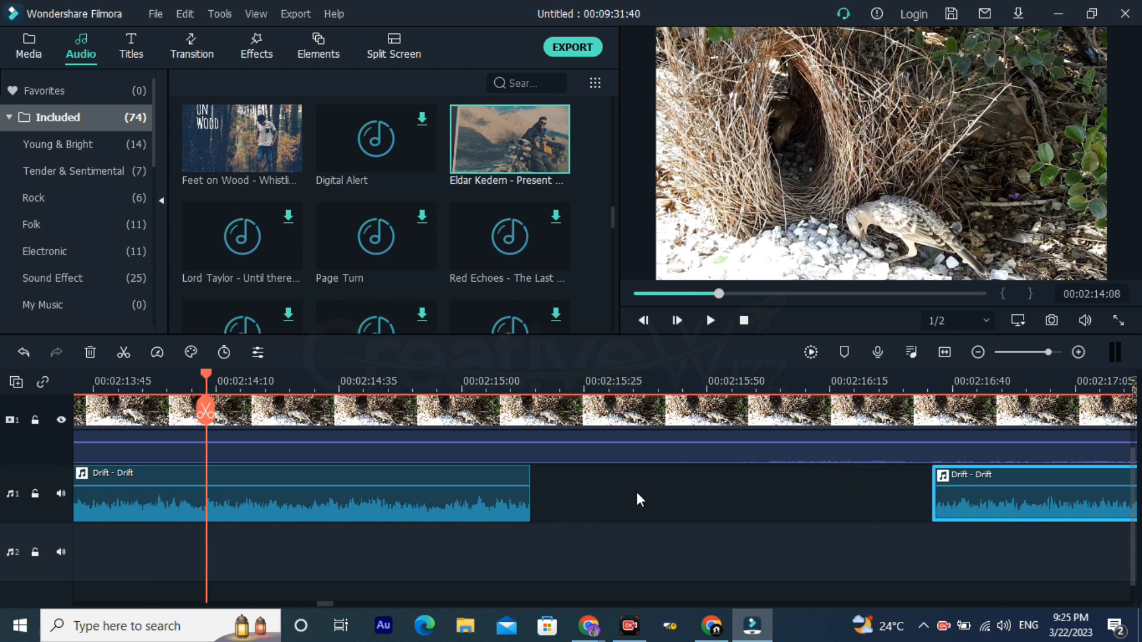
left_click_drag(955, 513, 551, 494)
left_click(515, 379)
left_click_drag(869, 387, 910, 387)
left_click_drag(648, 506, 601, 501)
left_click_drag(796, 381, 449, 399)
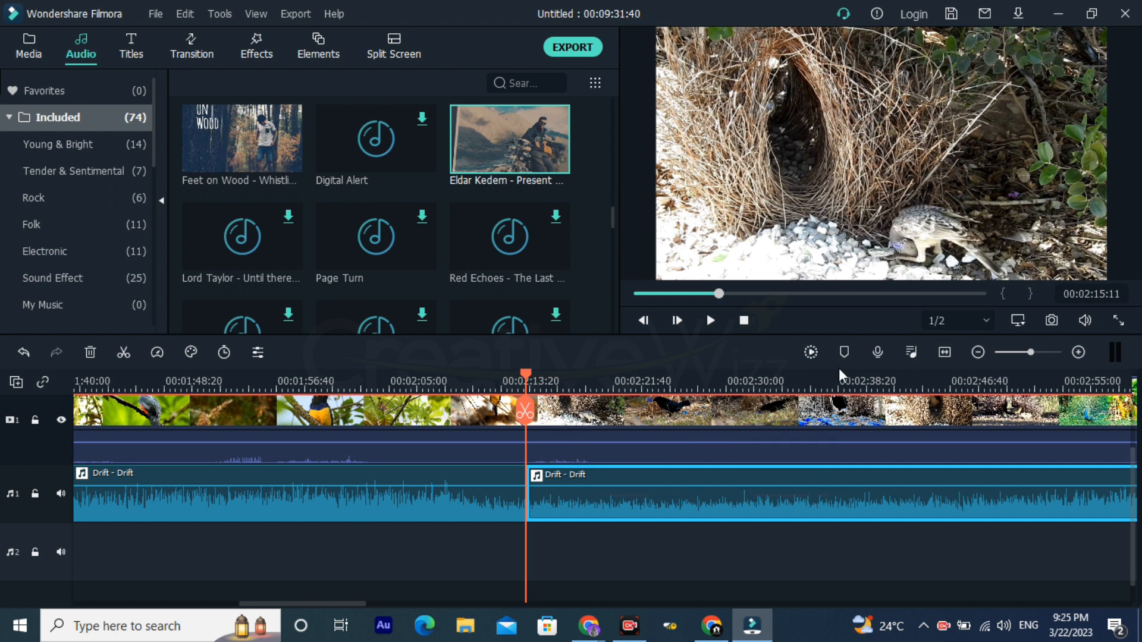
Step: Move "A-GROUP - Verve" back along audio track 1 so it starts directly at the end of the second "Drift - Drift" part
left_click_drag(576, 380, 440, 386)
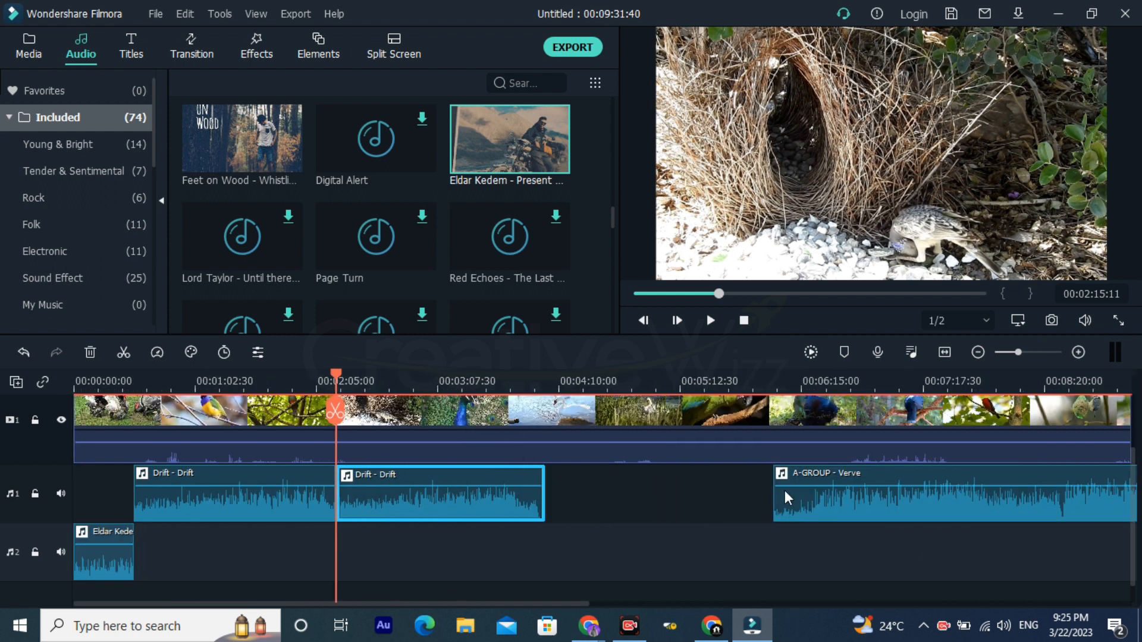
left_click_drag(804, 509, 583, 502)
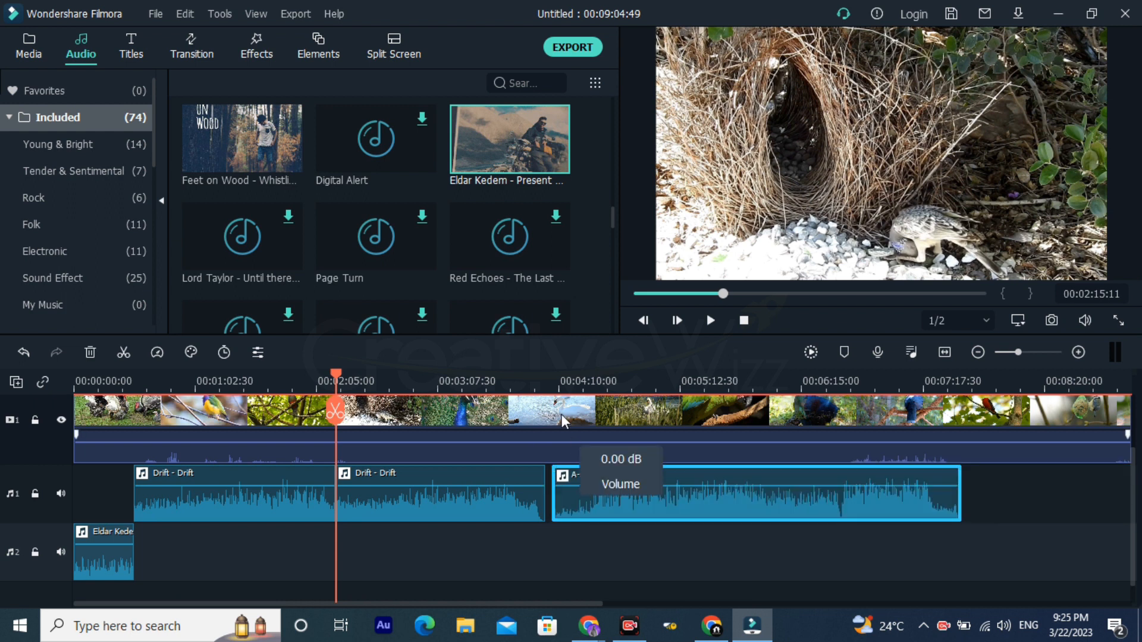
left_click(536, 385)
key("ctrl+equal")
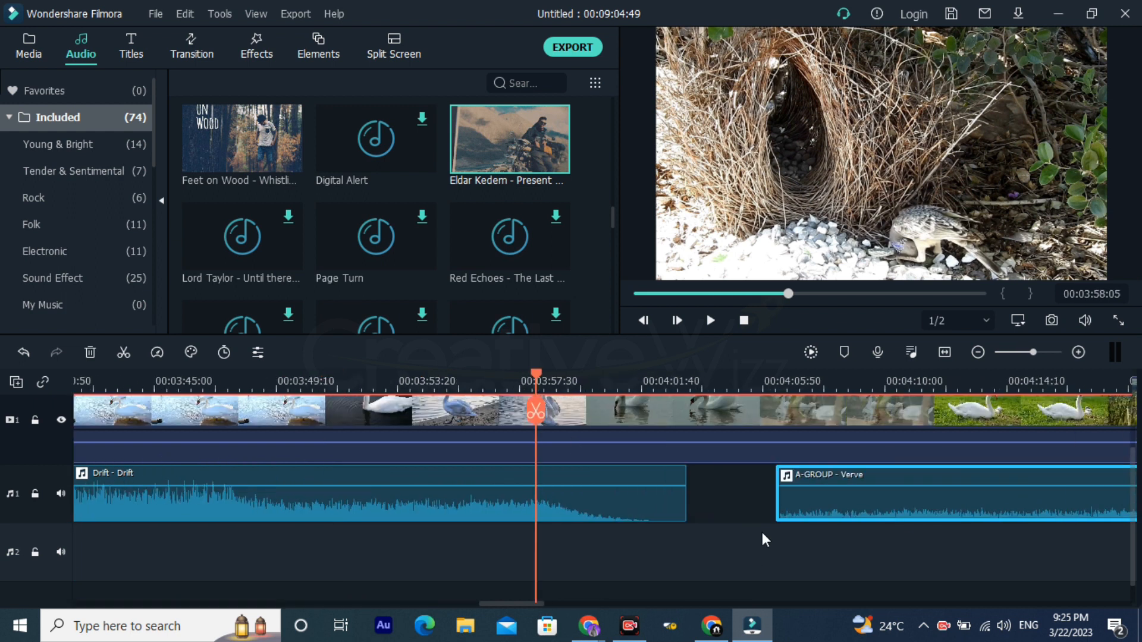
left_click_drag(799, 519, 711, 498)
left_click_drag(708, 384, 1132, 354)
left_click_drag(783, 384, 986, 410)
left_click_drag(997, 505, 877, 498)
left_click_drag(973, 377, 500, 357)
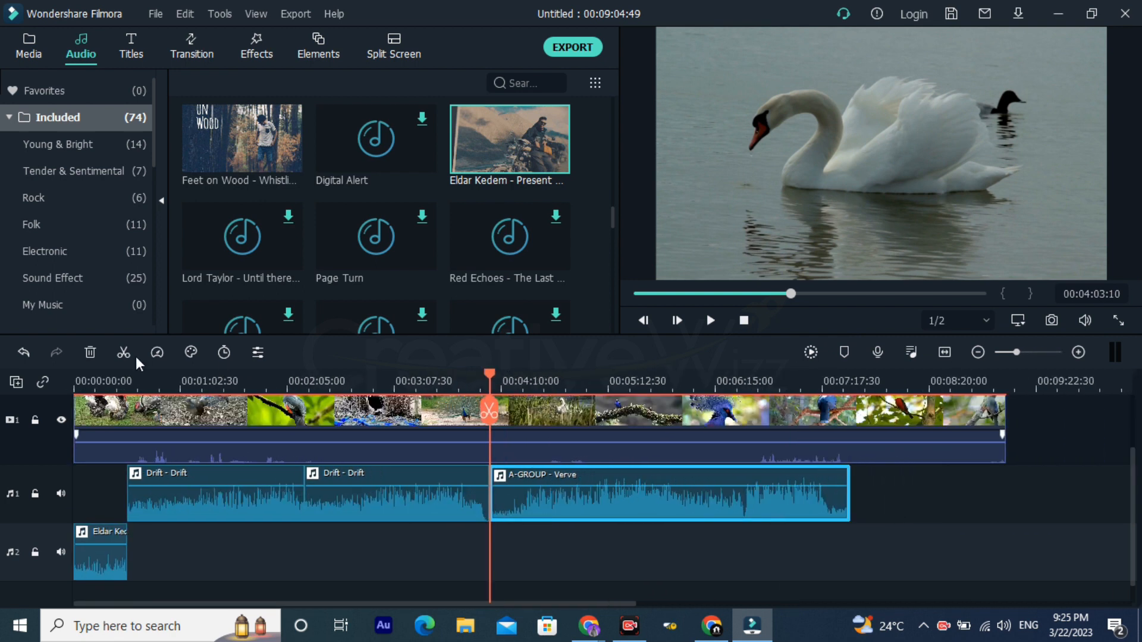
Step: Play the timeline from the start, and listen to the changeover from "Present Moment - You And Me" to "Drift - Drift"
left_click_drag(107, 372, 3, 380)
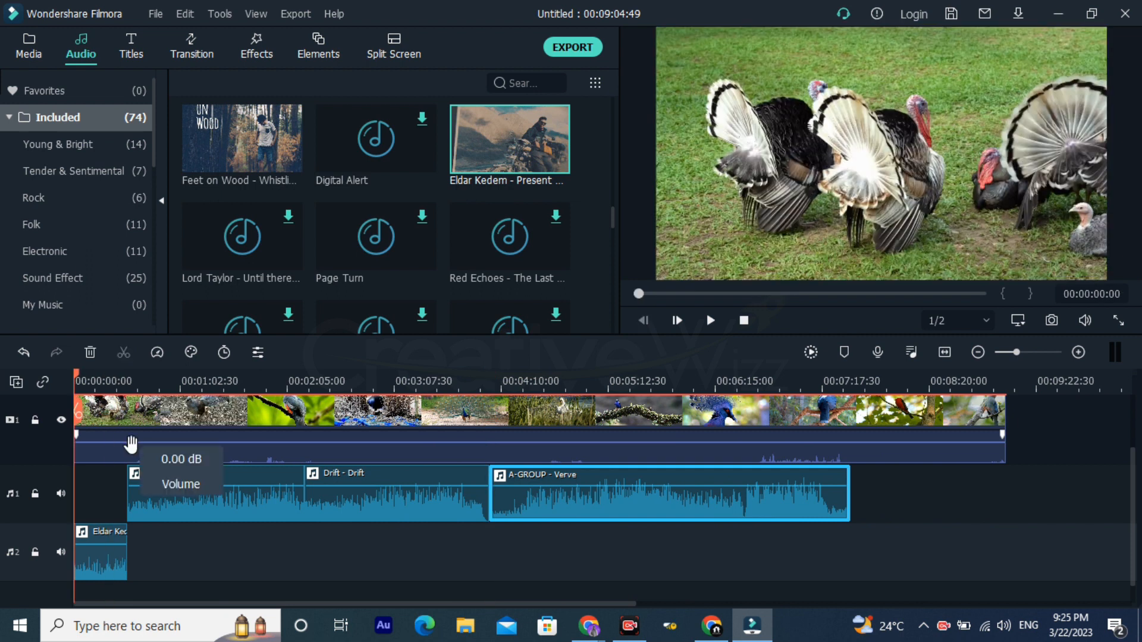
key("space")
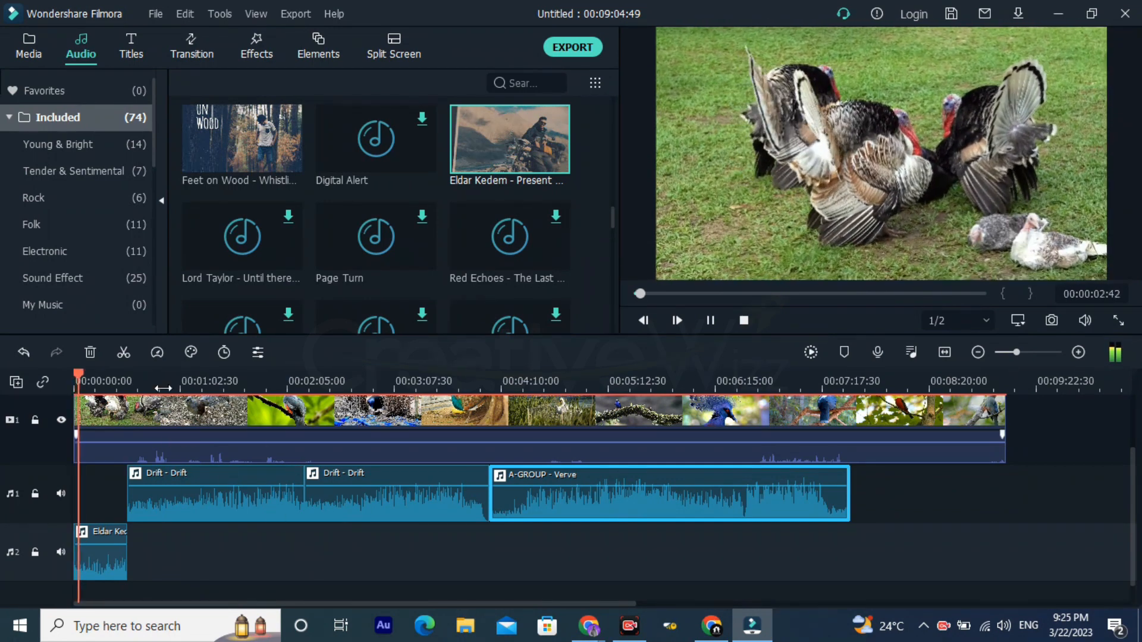
left_click_drag(165, 390, 553, 423)
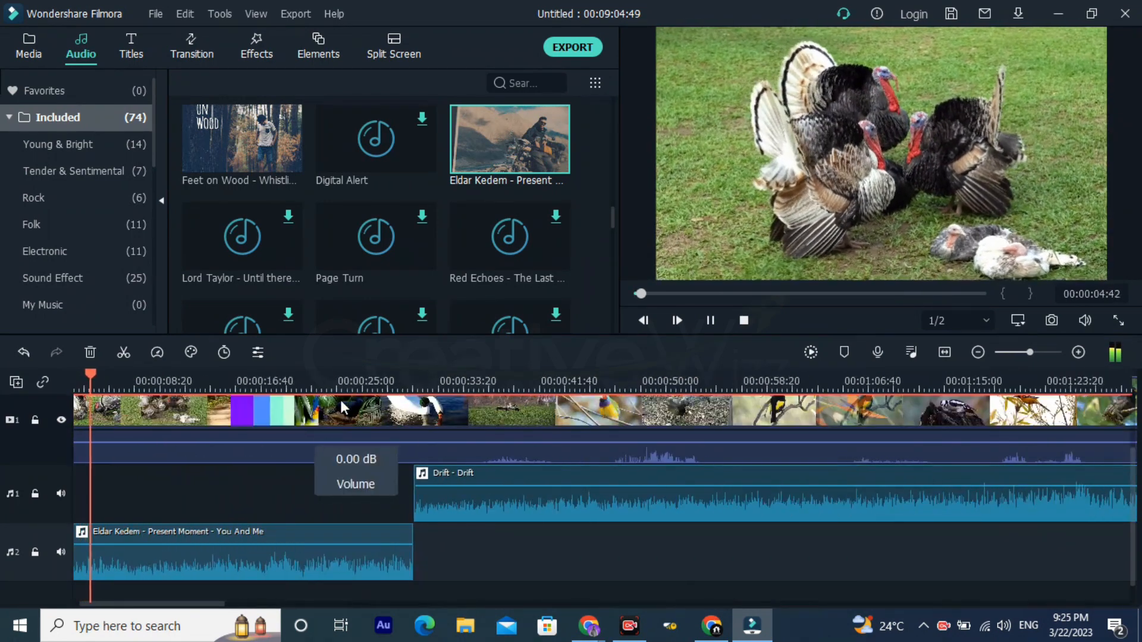
left_click(368, 374)
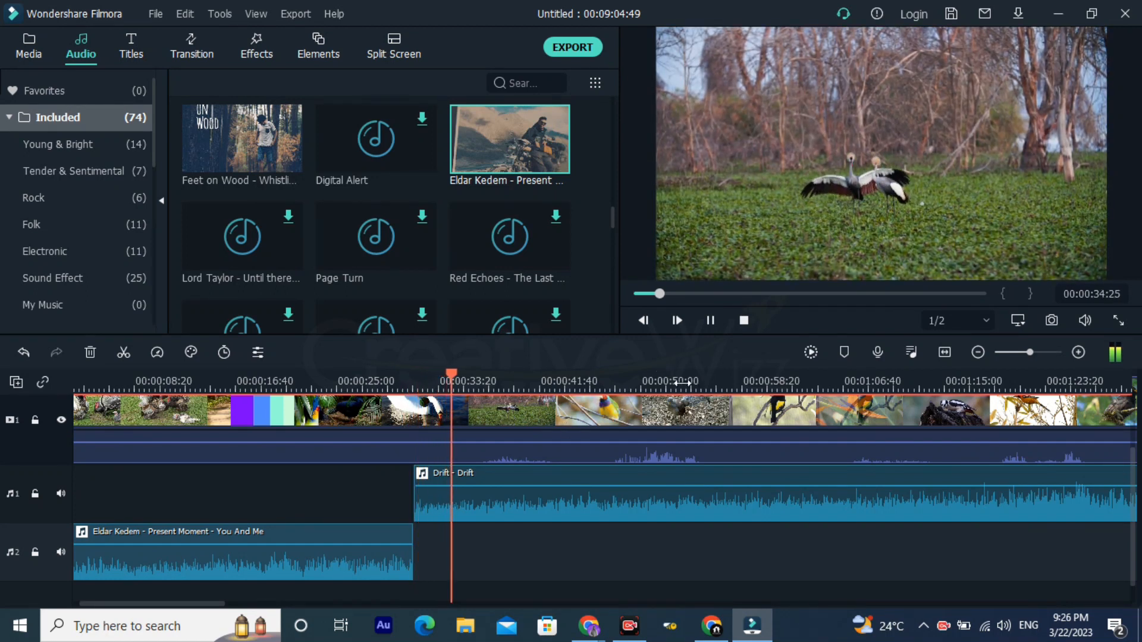
Step: Stop the playback and set the playhead back to 00:00:29:07, just before the changeover to "Drift - Drift"
scroll(447, 404, "down", 3)
scroll(447, 404, "down", 2)
key("space")
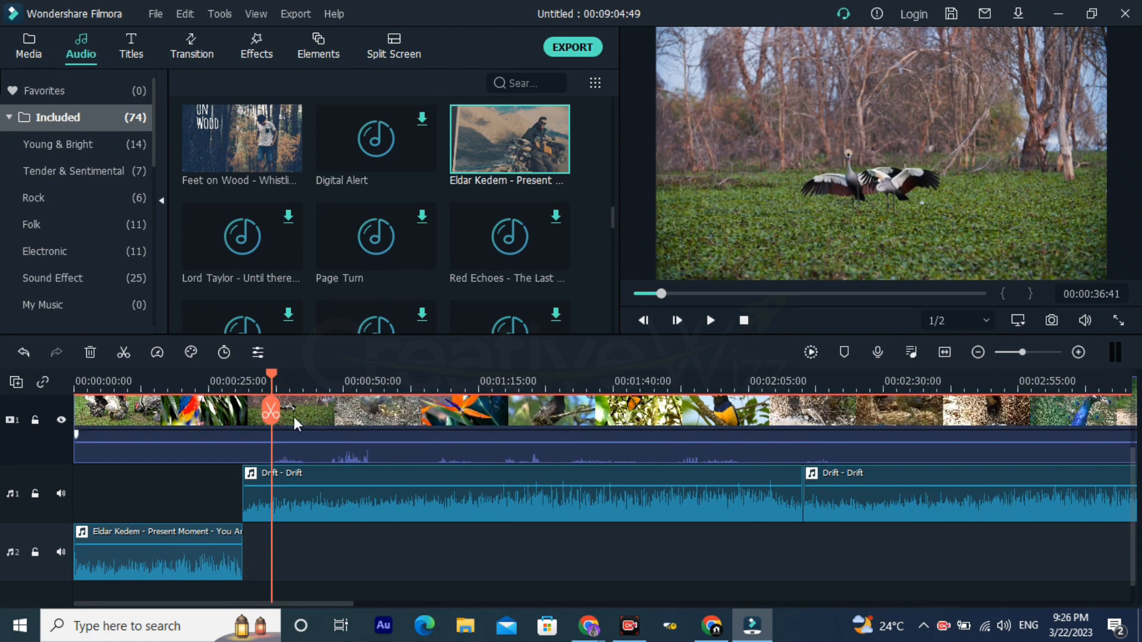
left_click(231, 380)
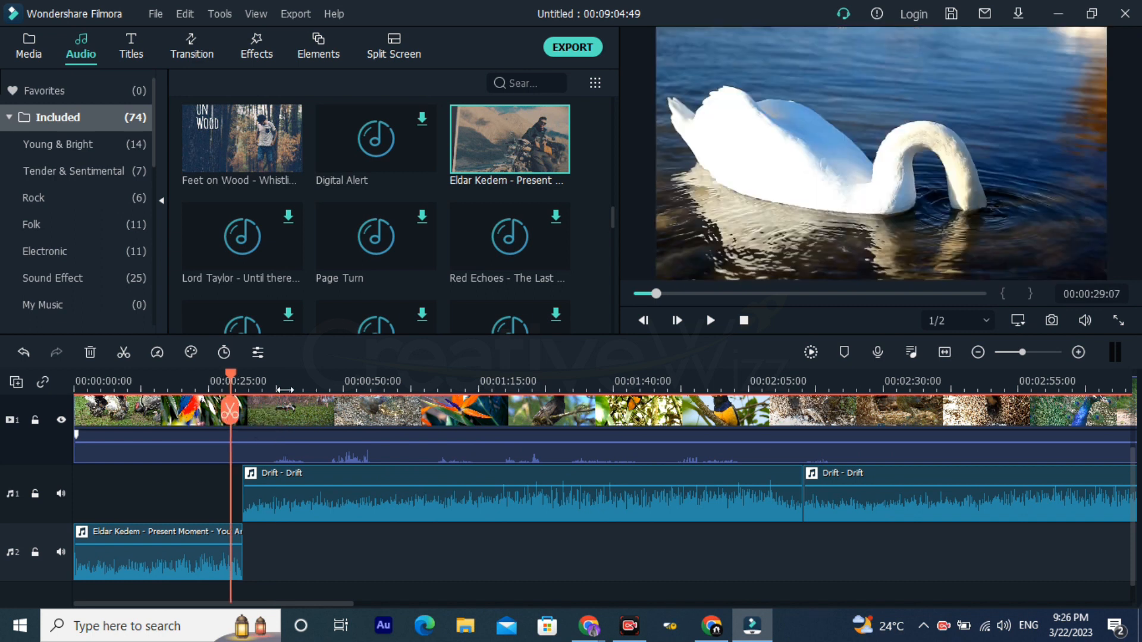
scroll(290, 384, "up", 2)
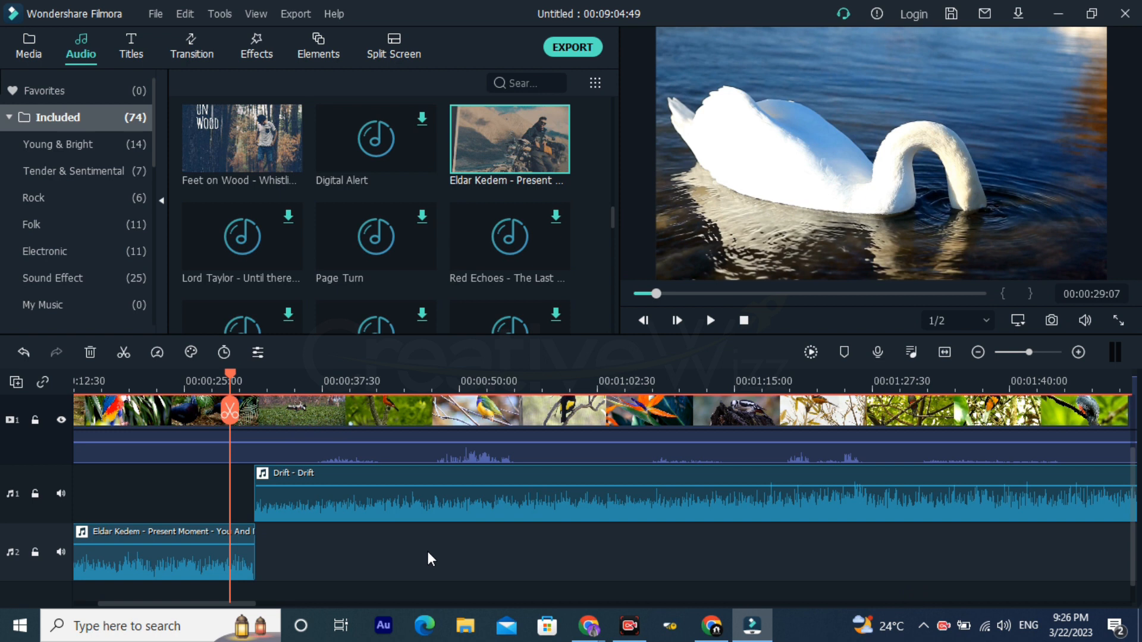
key("ctrl+s")
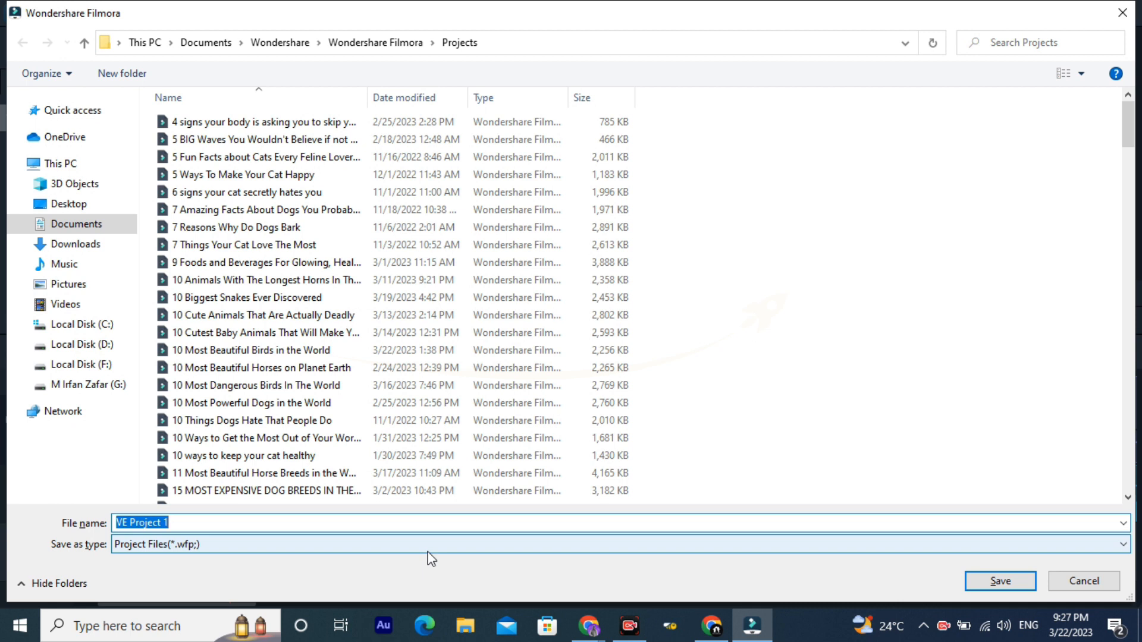
key("Escape")
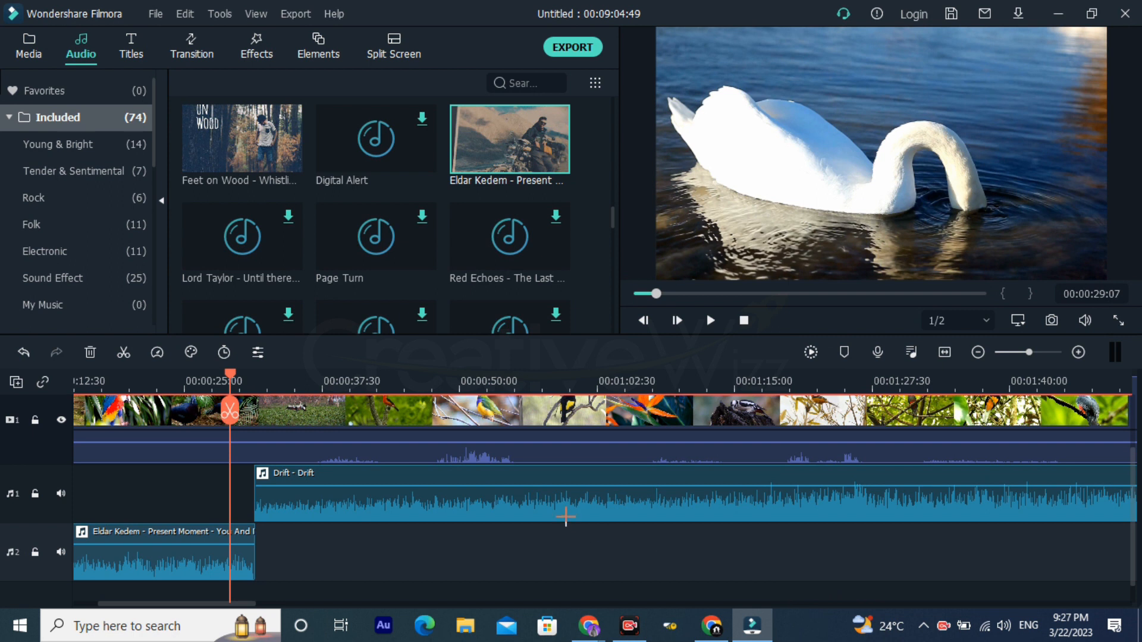
mouse_move(431, 545)
left_mouse_down()
mouse_move(534, 36)
mouse_move(545, 28)
left_mouse_up()
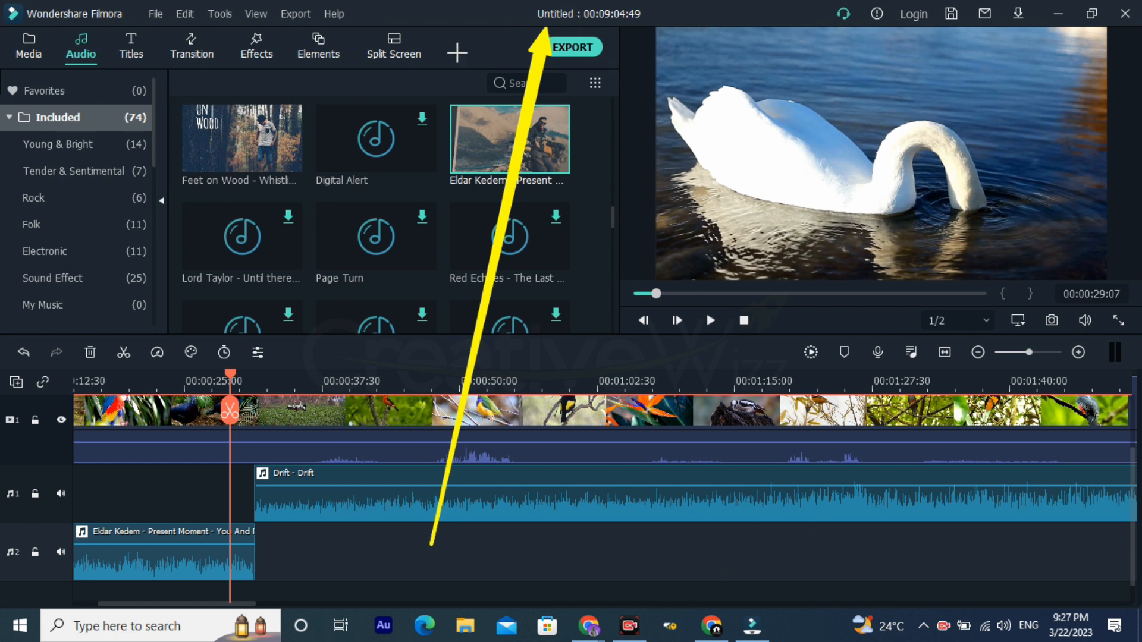
mouse_move(476, 25)
left_mouse_down()
mouse_move(616, 22)
mouse_move(687, 2)
left_mouse_up()
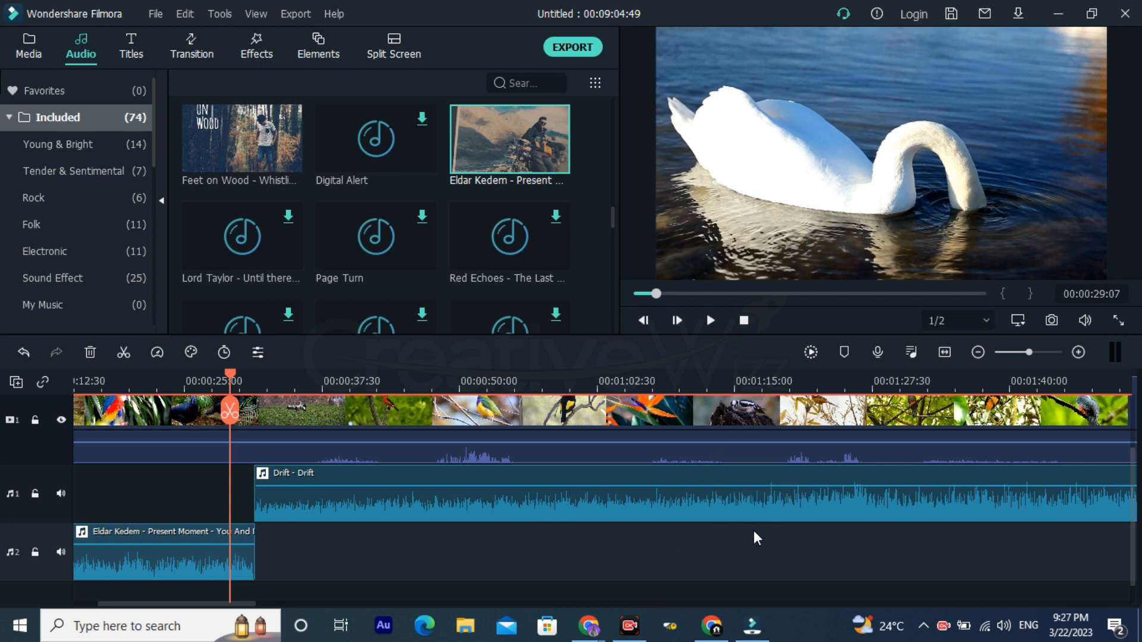
Step: Save the project in the Projects folder under the file name "My Practicle Video"
left_click_drag(794, 384, 410, 385)
left_click(520, 518)
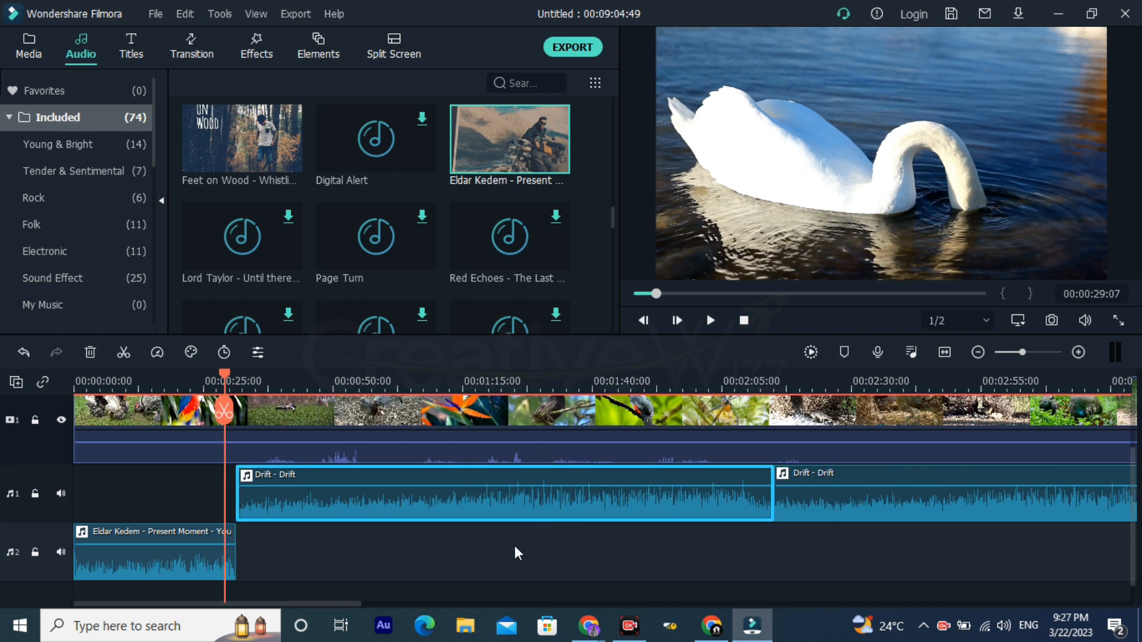
key("ctrl+s")
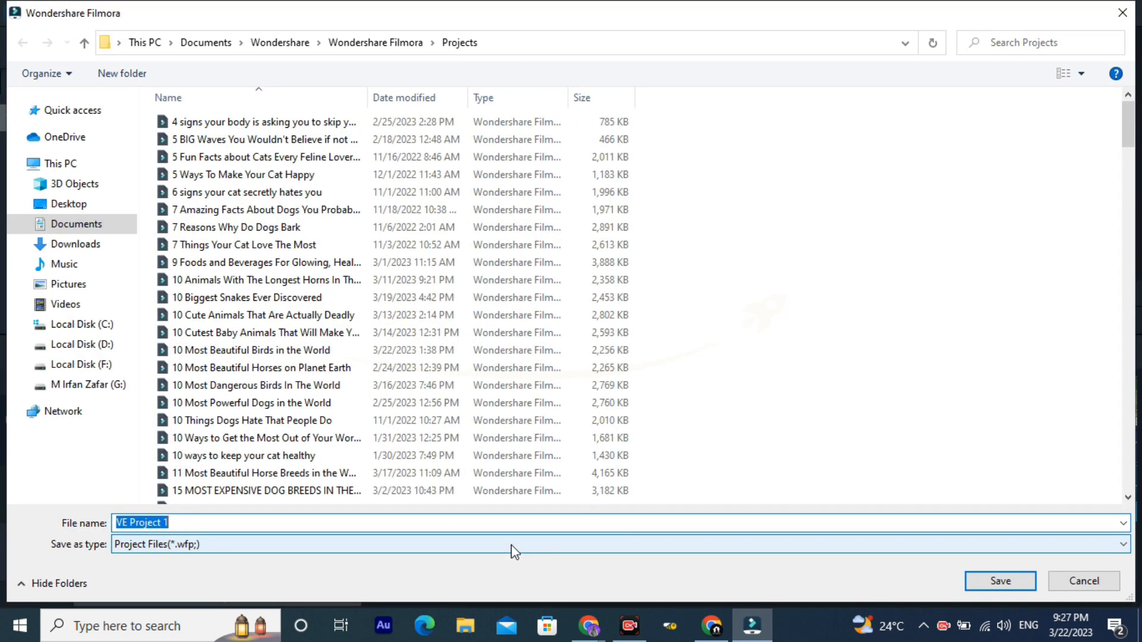
type("My Pr")
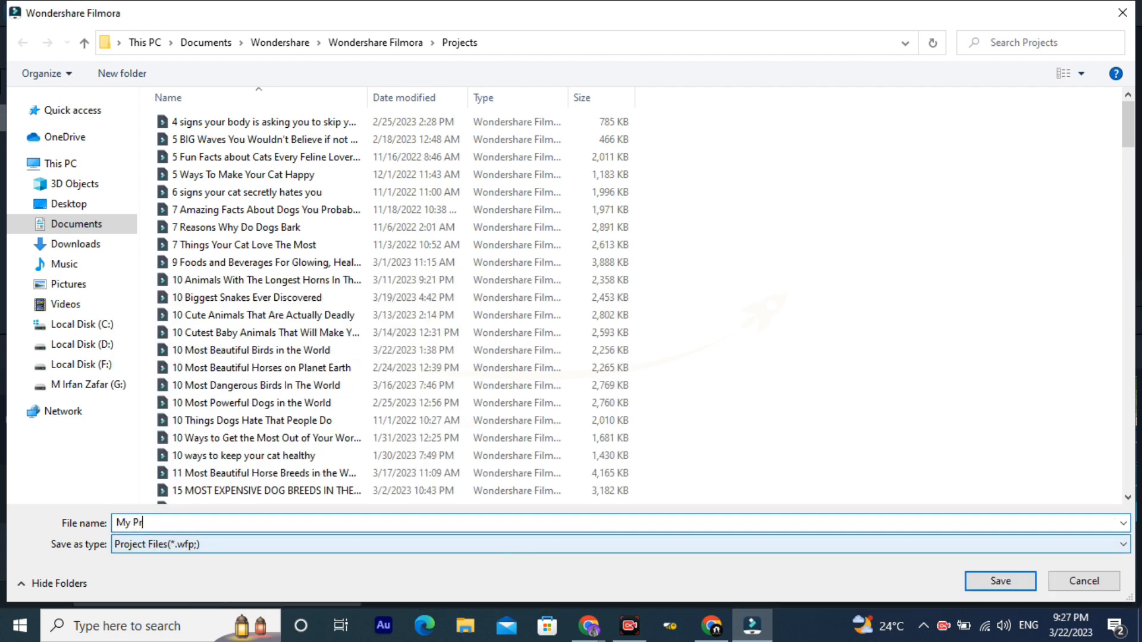
type("acticle Video")
key("Return")
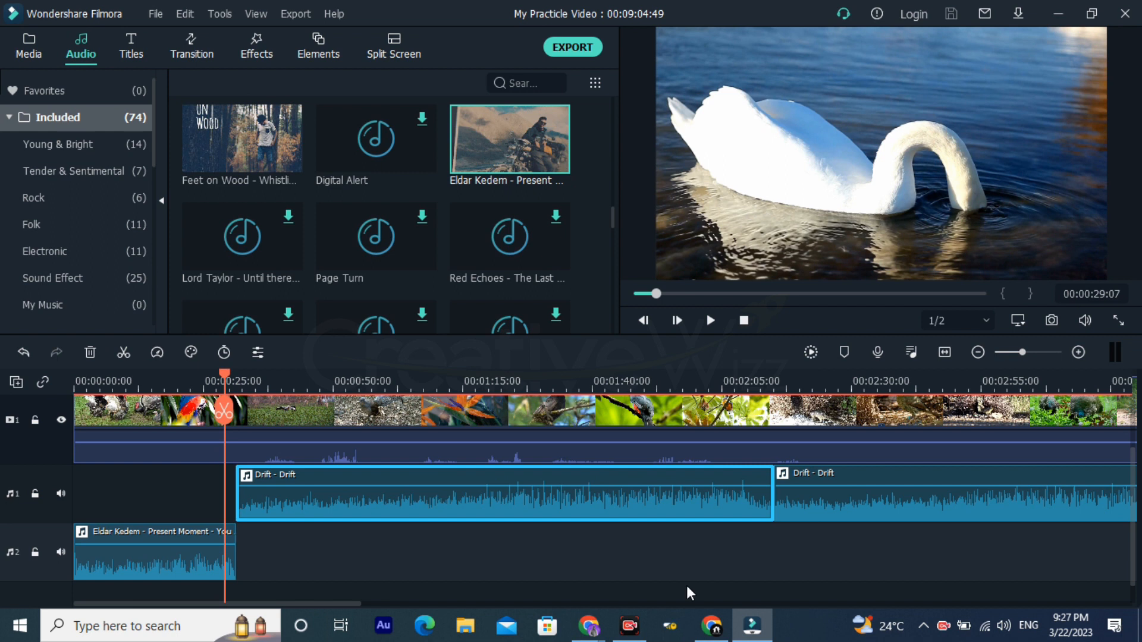
left_click_drag(423, 5, 742, 28)
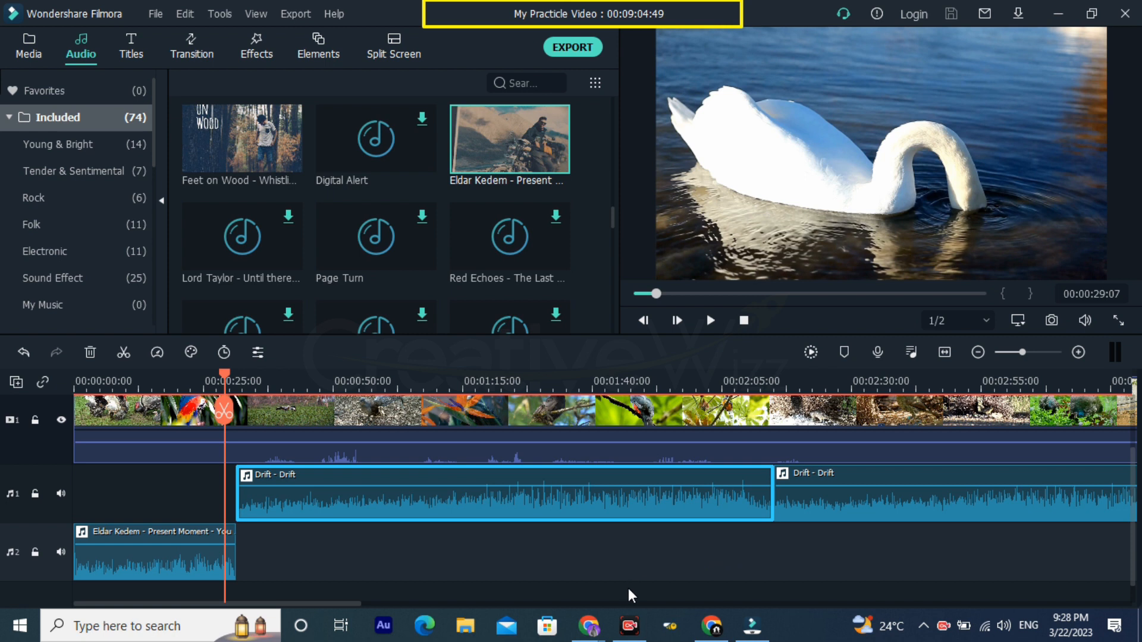
key("Escape")
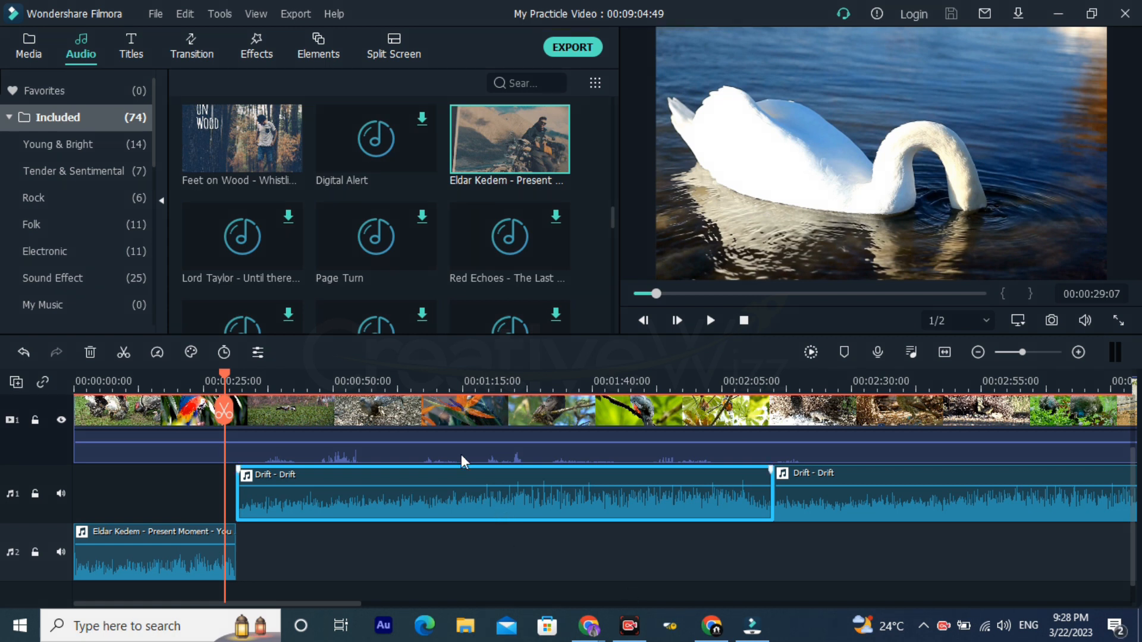
Step: Add the included "Callout 2" title on video track 2, above the birds video, starting at about 00:01:40
left_click(721, 381)
left_click_drag(720, 381, 411, 381)
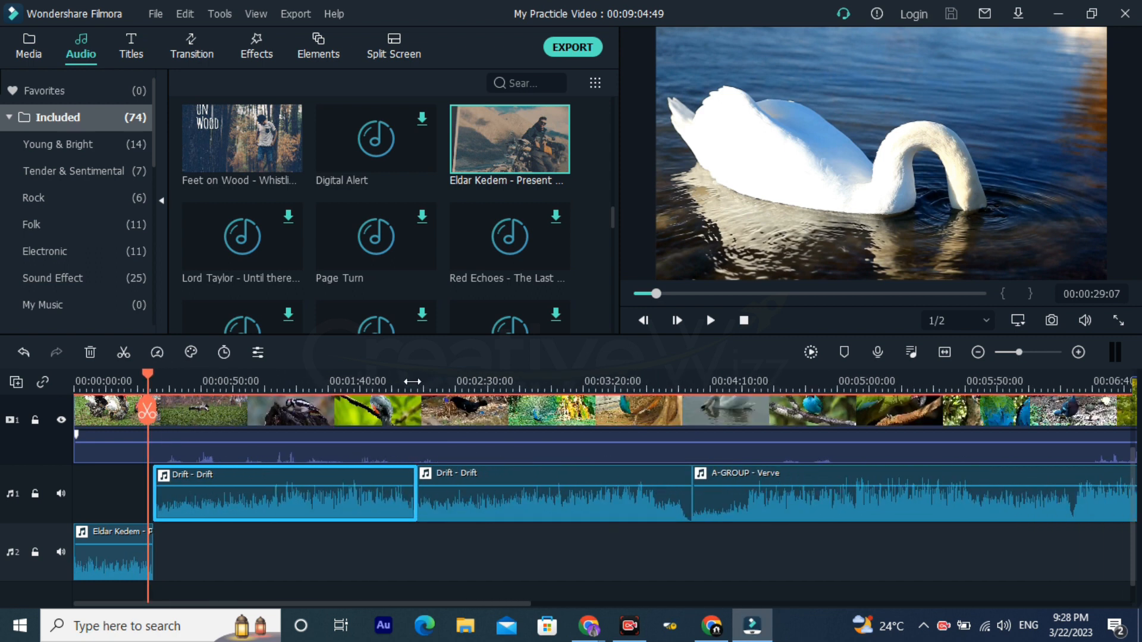
left_click(138, 48)
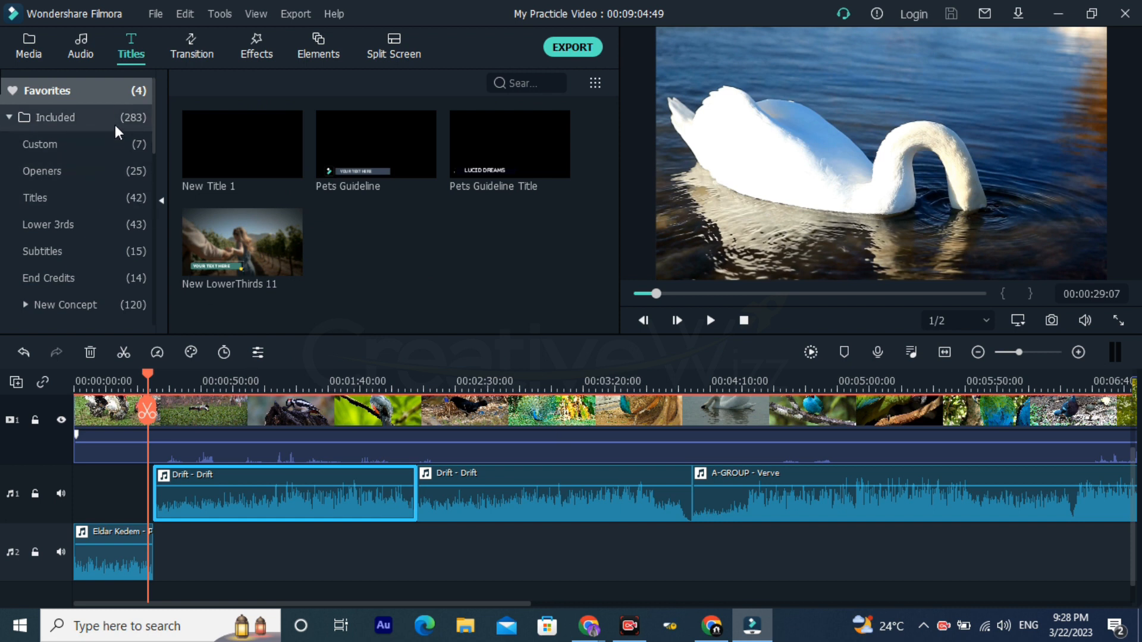
left_click(115, 123)
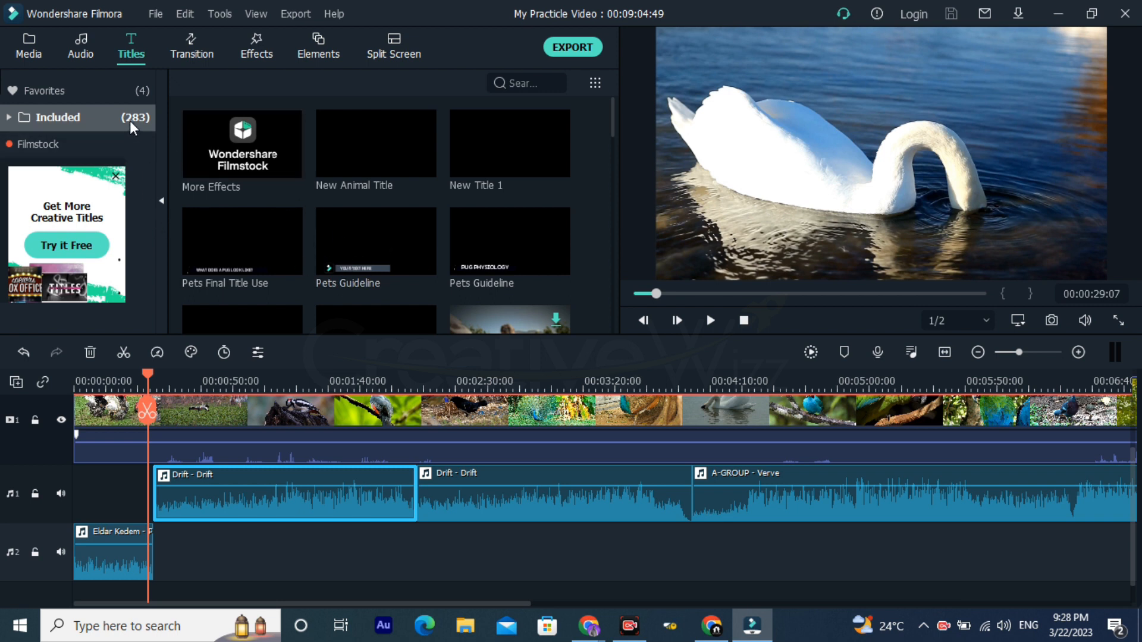
scroll(256, 182, "down", 3)
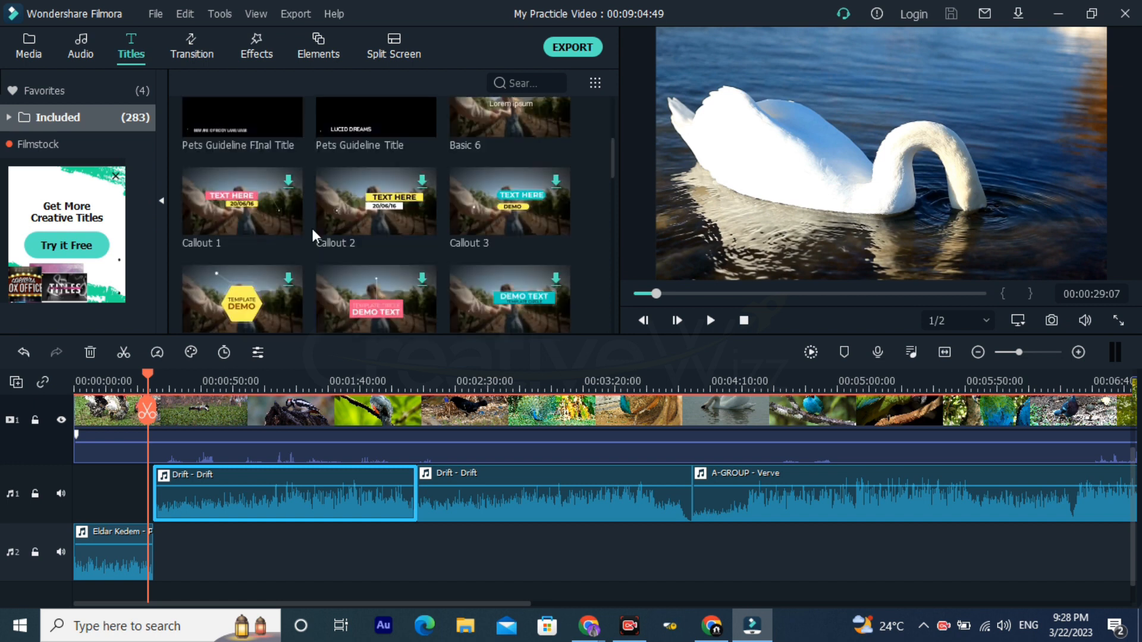
left_click_drag(356, 280, 391, 471)
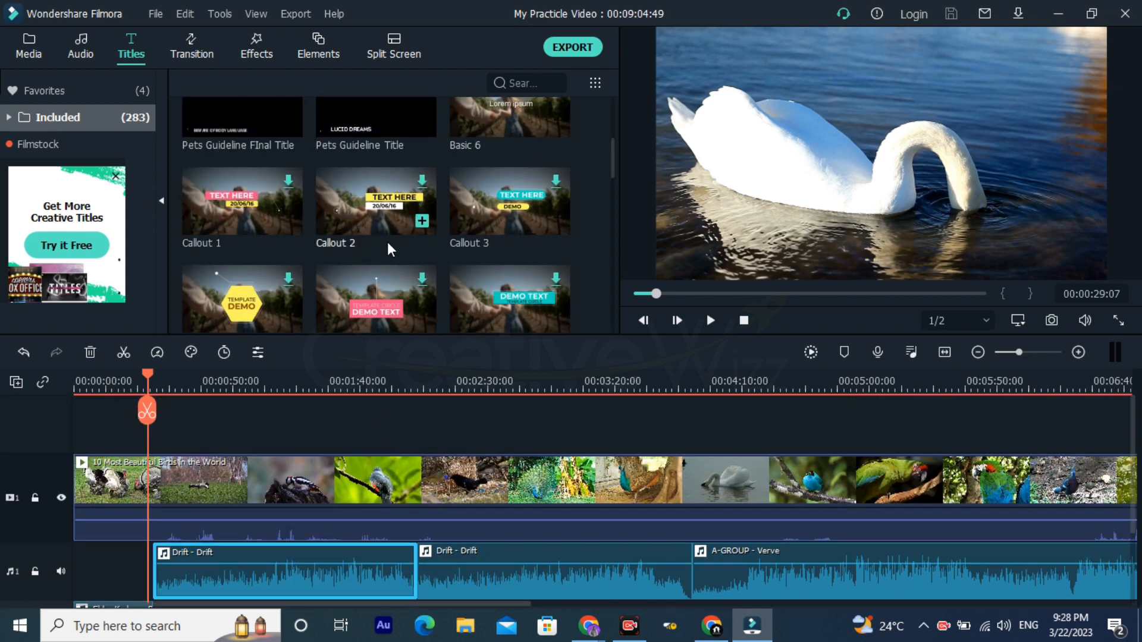
left_click_drag(375, 193, 330, 440)
left_click_drag(381, 235, 337, 387)
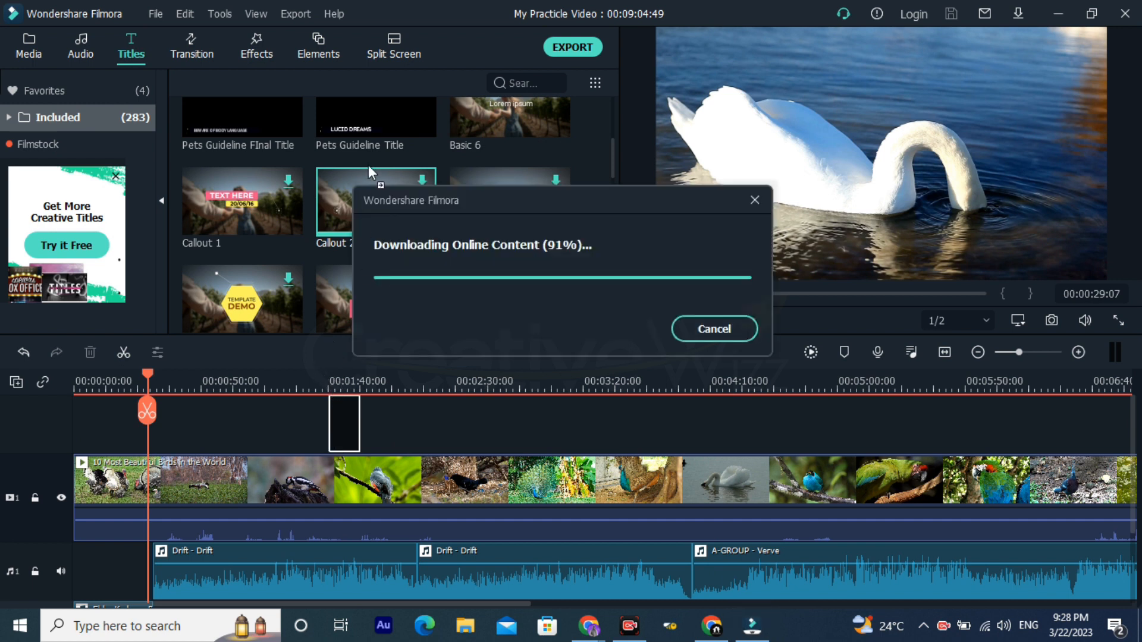
Step: Play the "Callout 2" title from its start and pause at 00:01:43:05 to view its animation
left_click(327, 386)
key("ctrl+plus")
key("ctrl+plus")
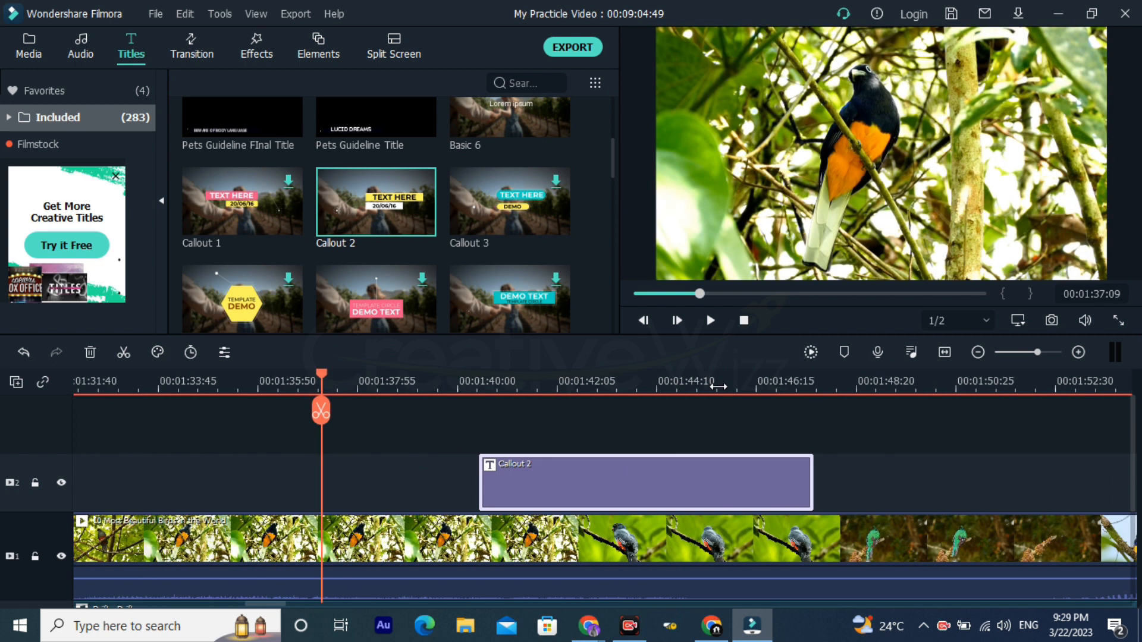
left_click(483, 388)
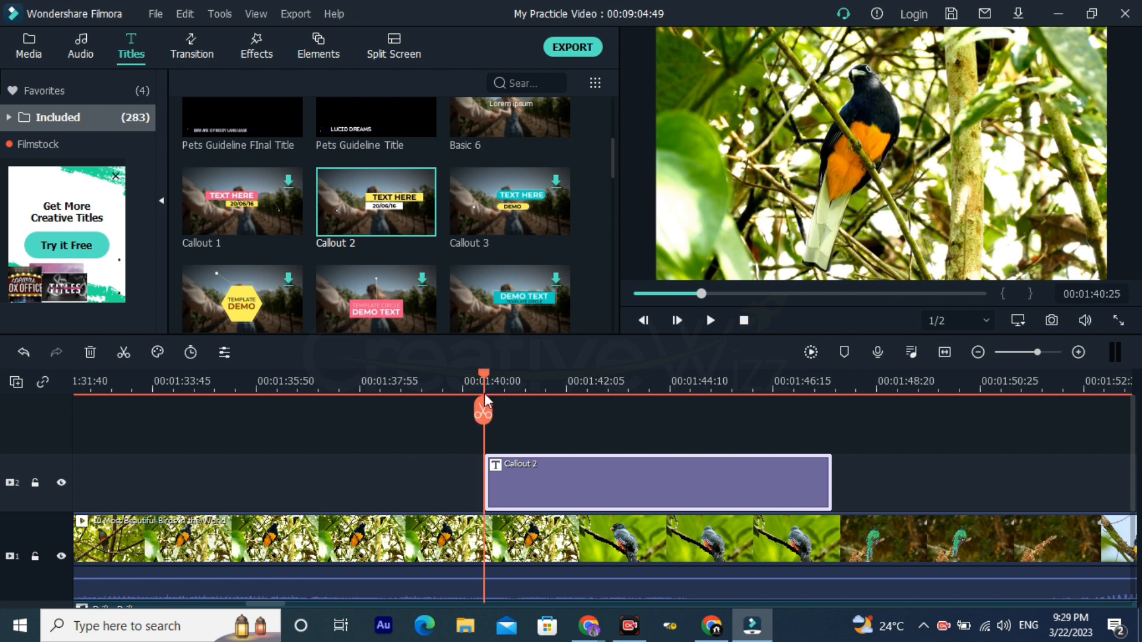
key("space")
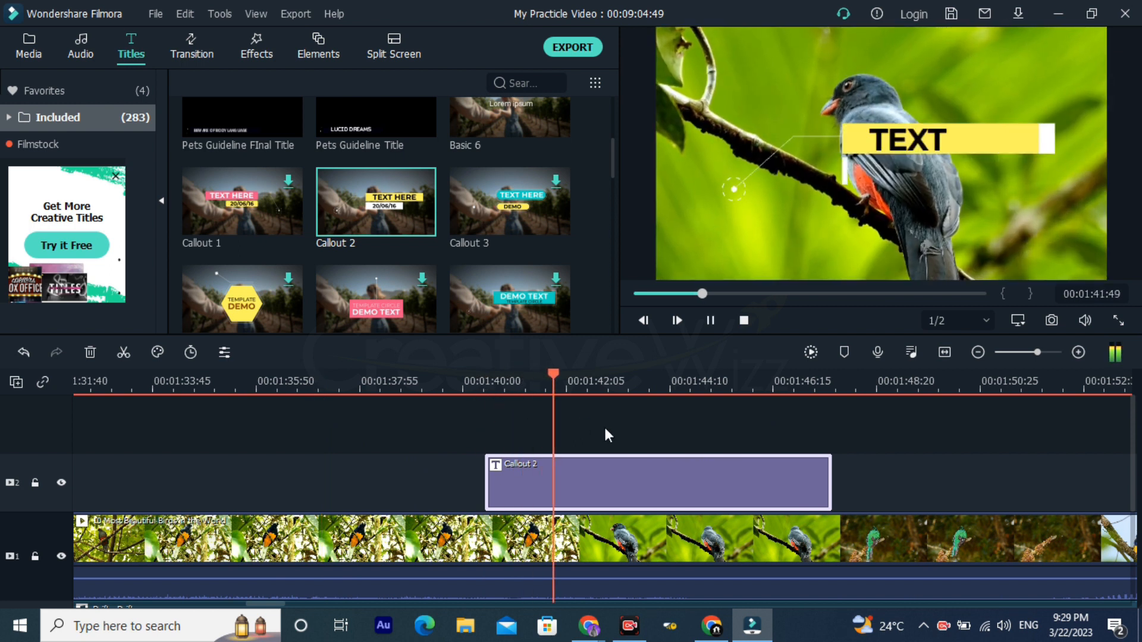
key("space")
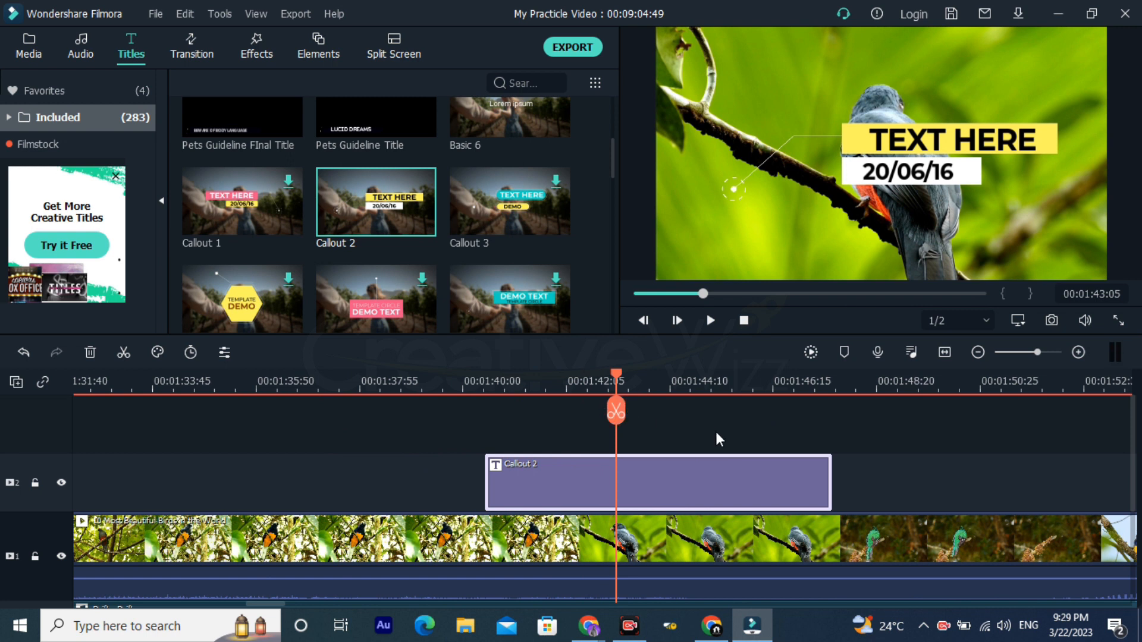
Step: Replace the date line of the "Callout 2" title with "ANimal Video" and shrink the text to fit inside its white box
scroll(654, 375, "down", 3)
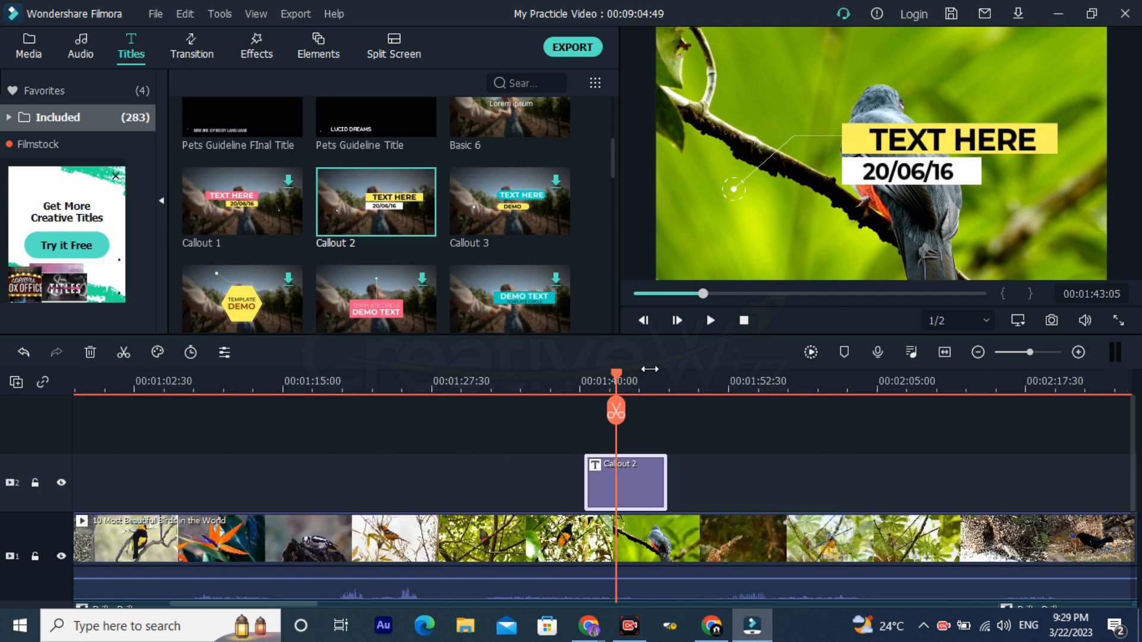
double_click(653, 473)
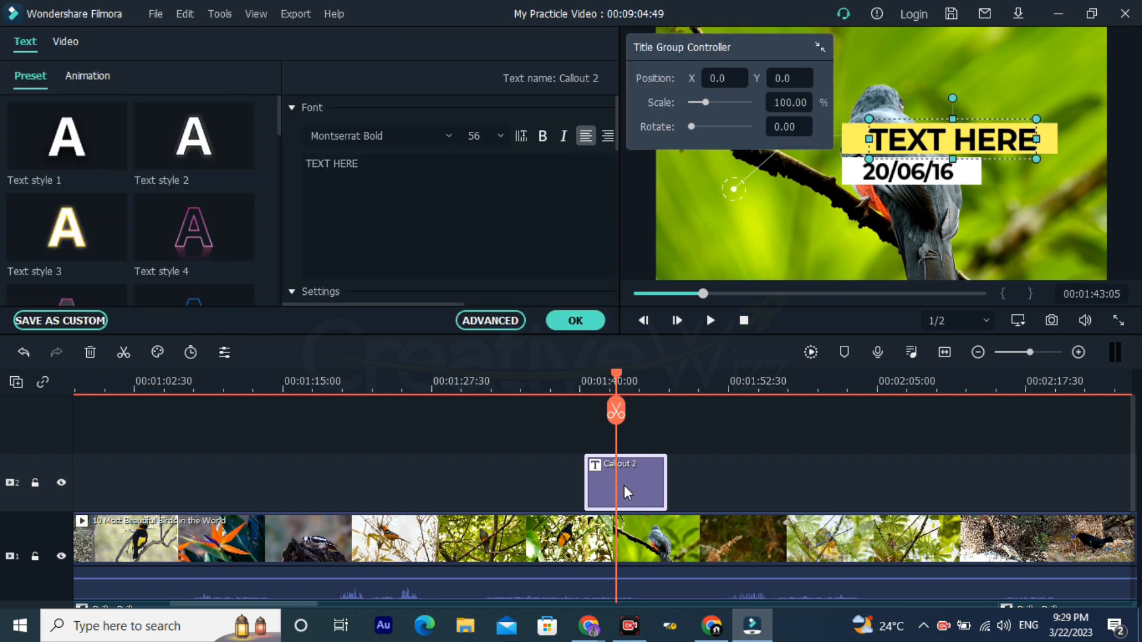
scroll(623, 486, "down", 1)
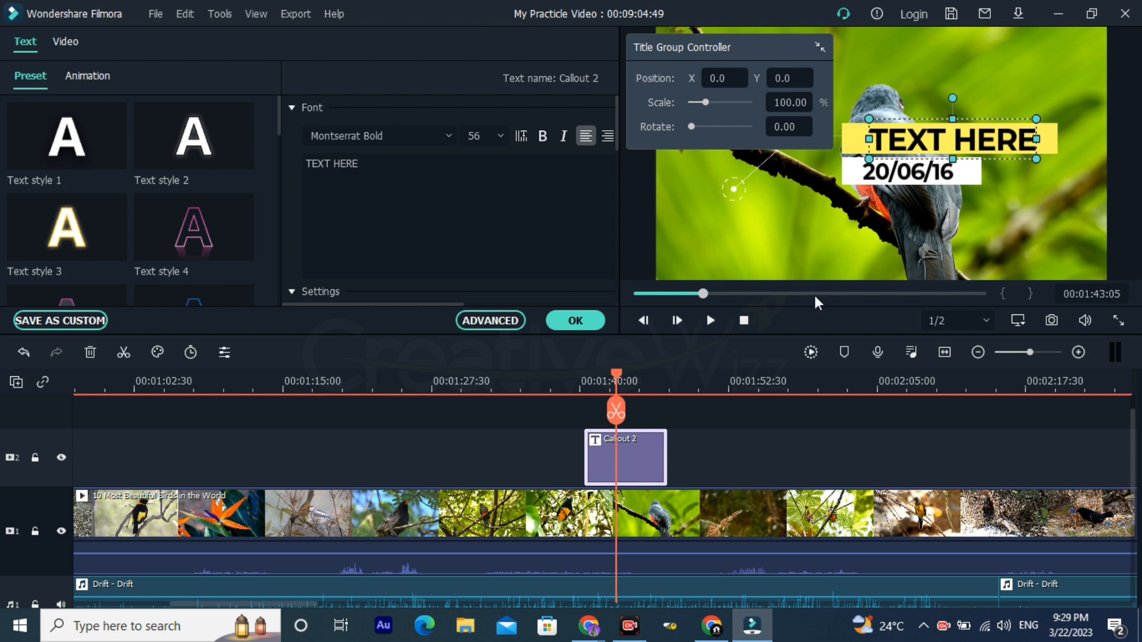
left_click(895, 181)
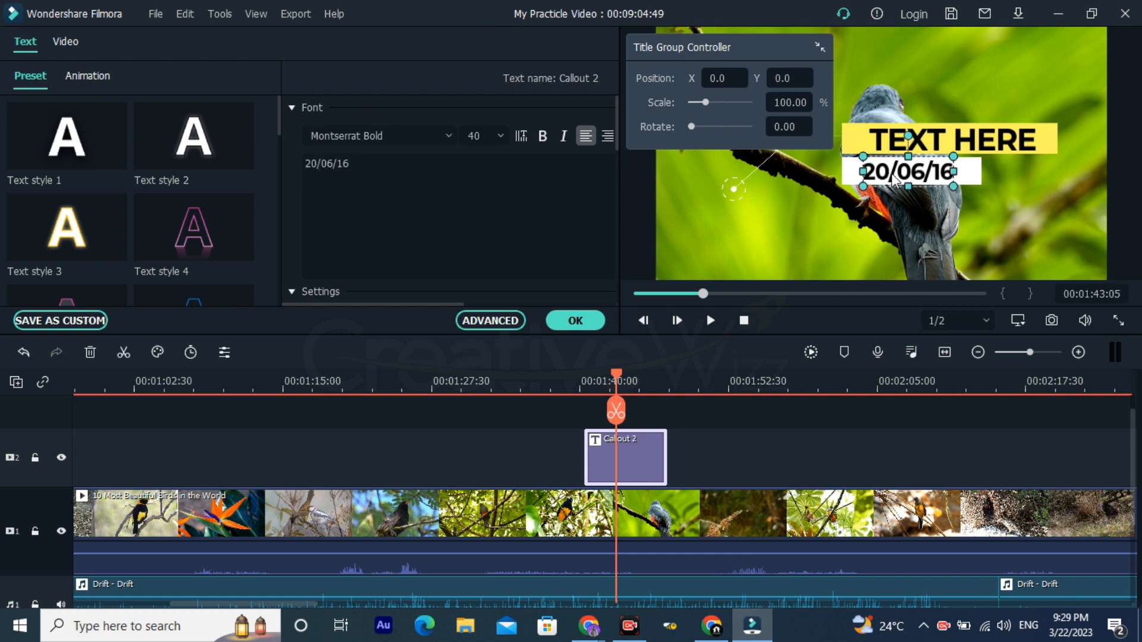
left_click(387, 176)
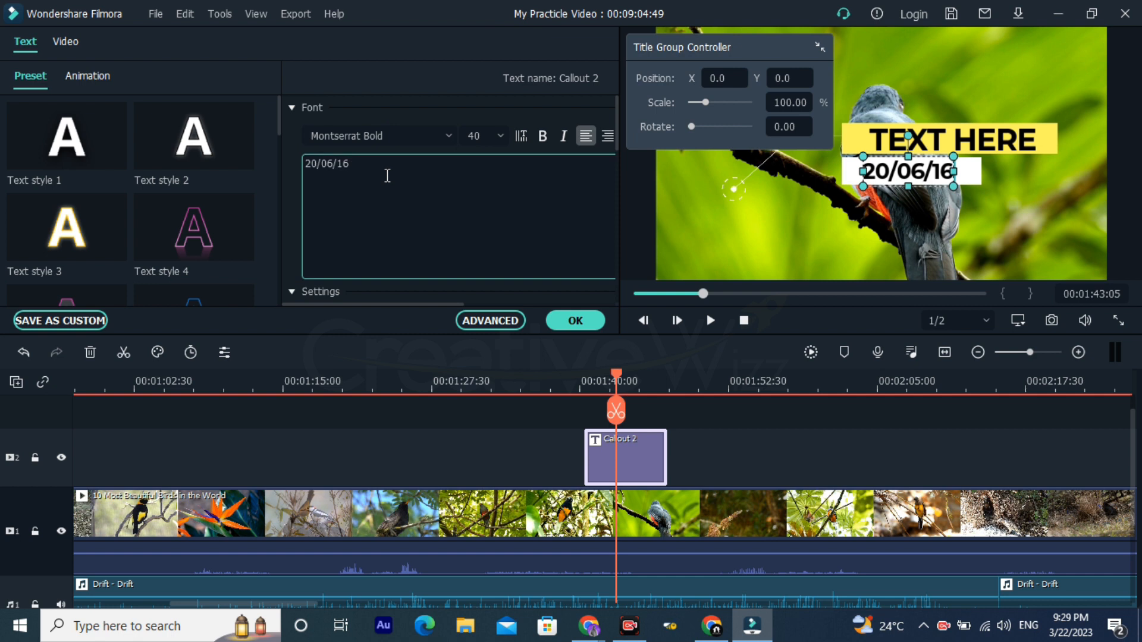
key("ctrl+a")
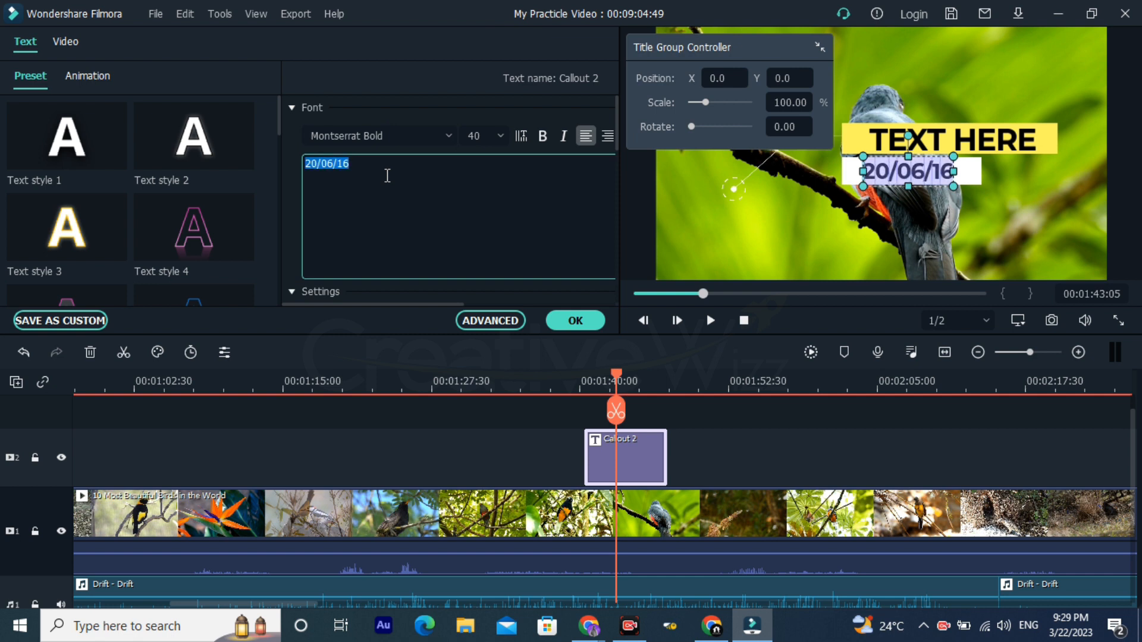
type("ANimal ")
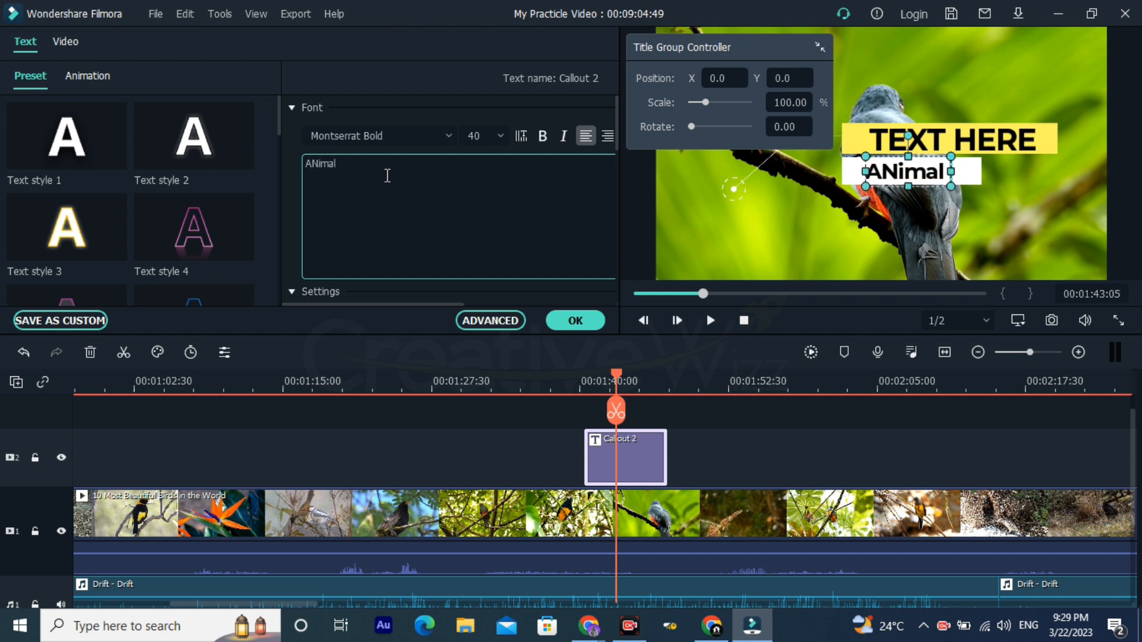
type("Video")
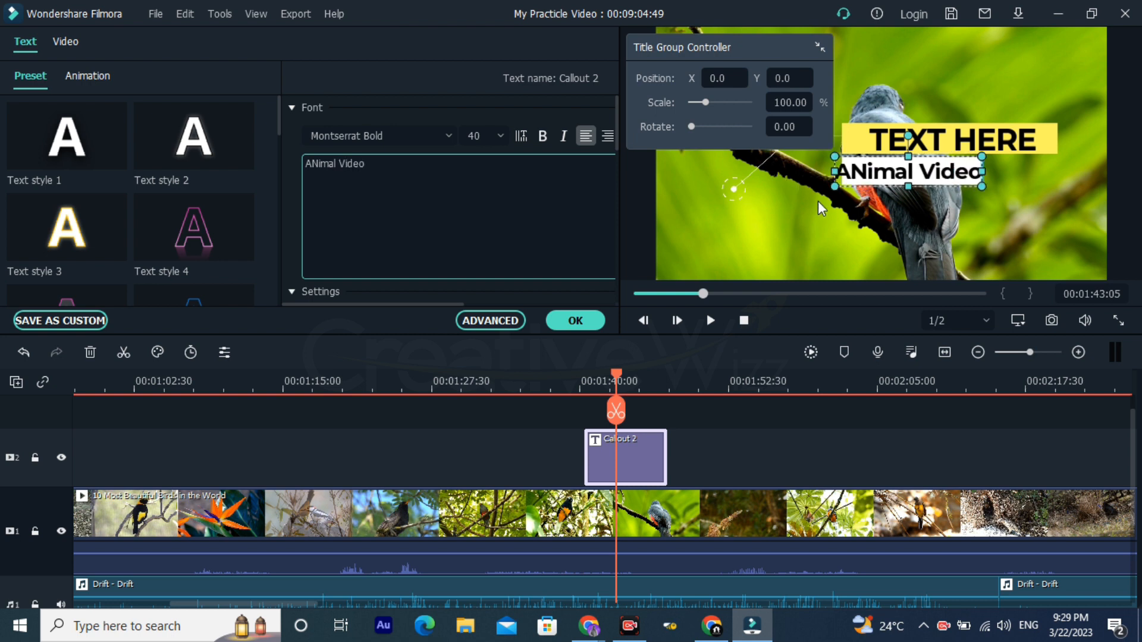
left_click_drag(837, 187, 852, 184)
Step: Replace the callout's "TEXT HERE" heading with "Animal Vised" and select the "ANimal Video" line below it
left_click(961, 142)
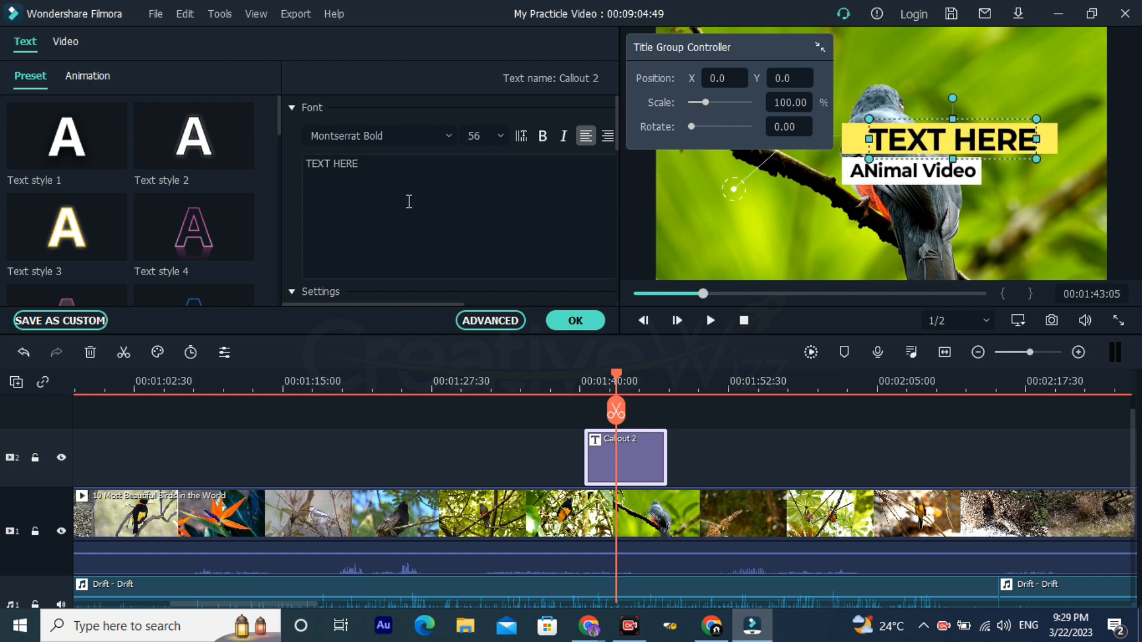
left_click(427, 186)
key("ctrl+a")
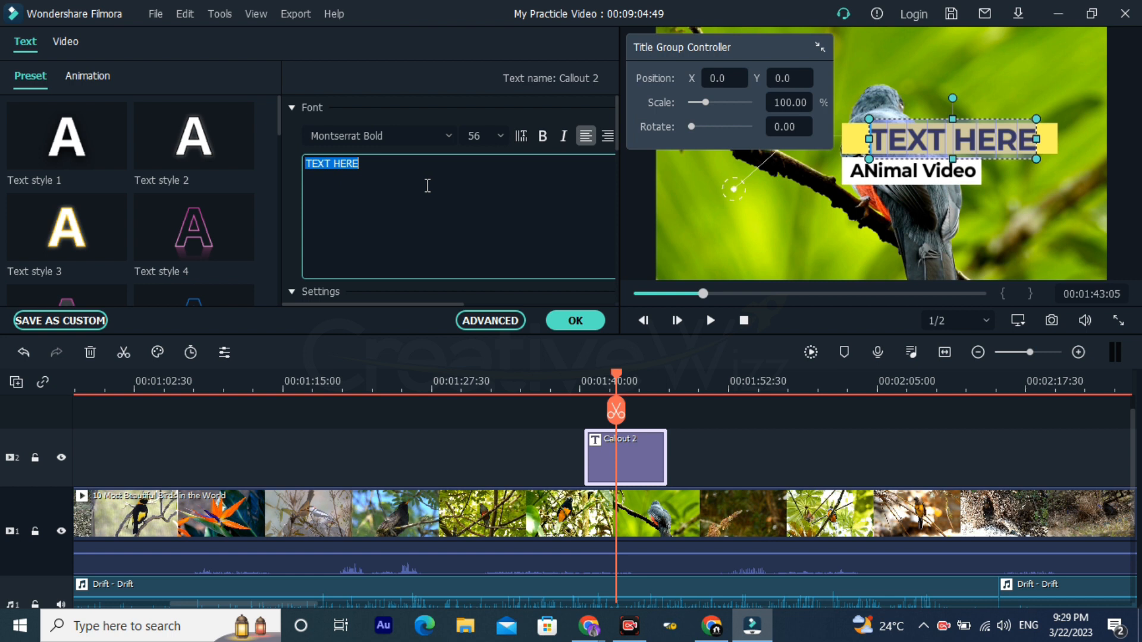
type("An")
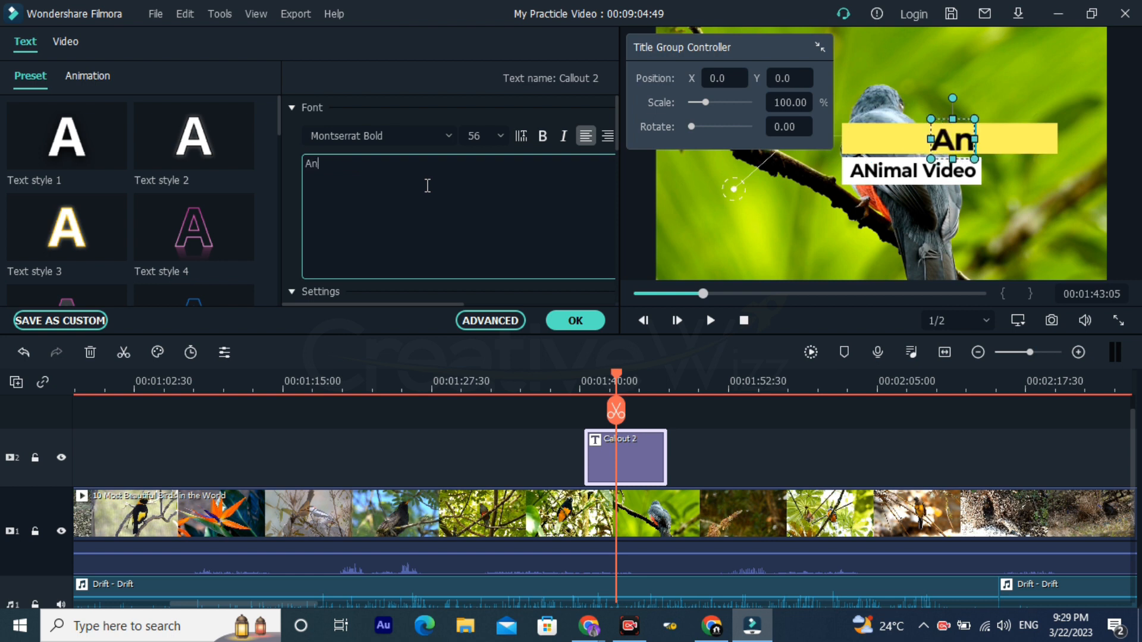
type("imal Vised")
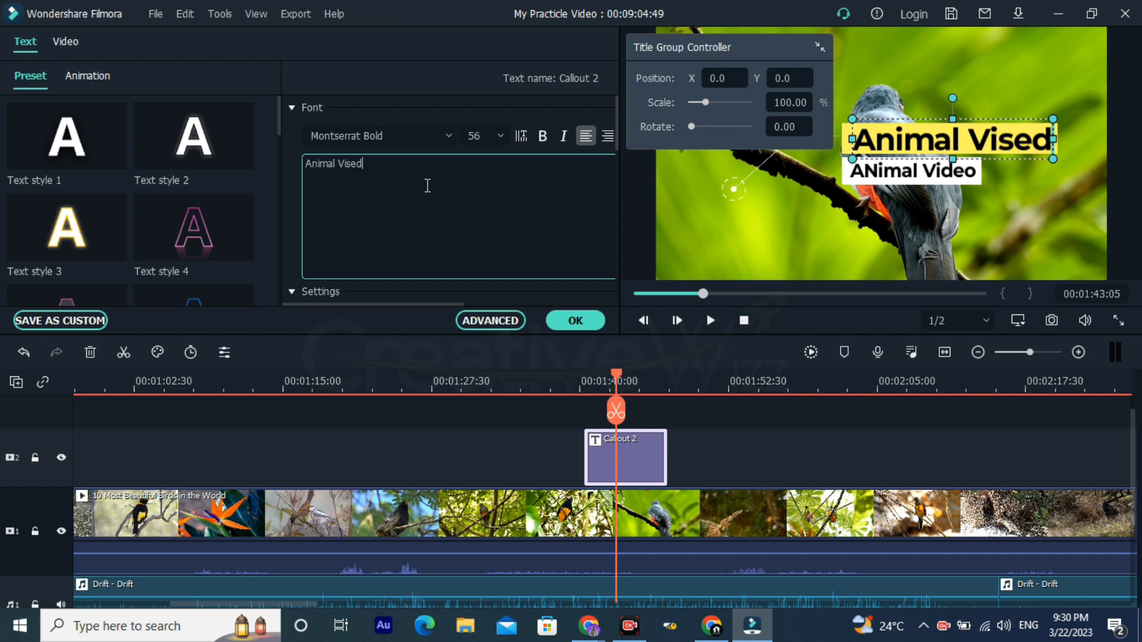
left_click(885, 178)
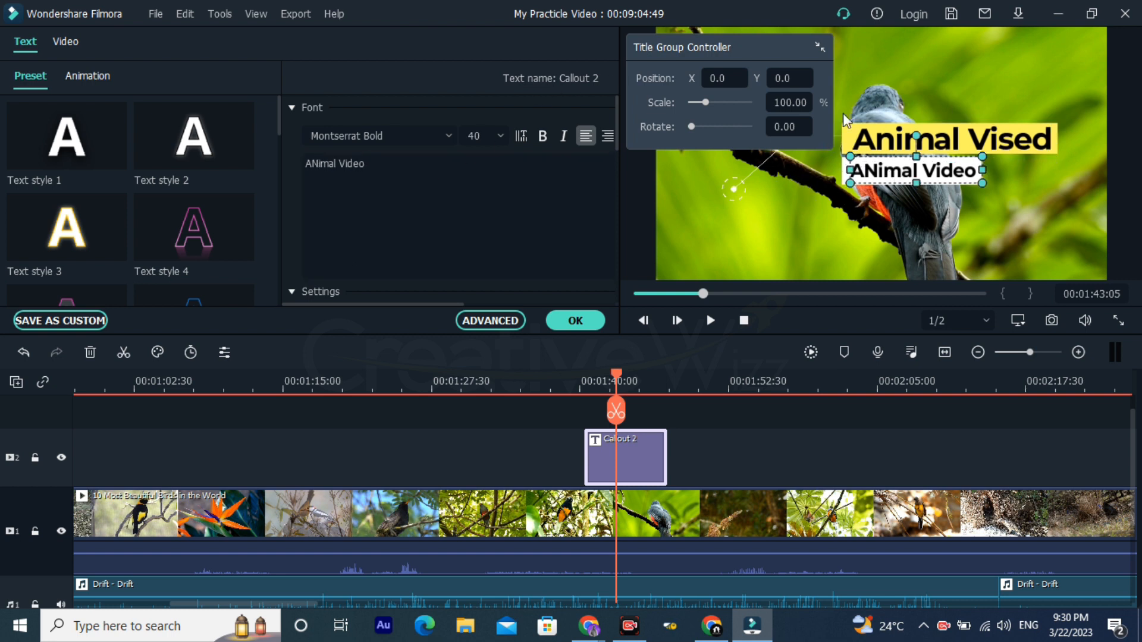
Step: Collapse the Title Group Controller and move the callout's yellow and white boxes with their text to the frame's upper-left corner
left_click(824, 50)
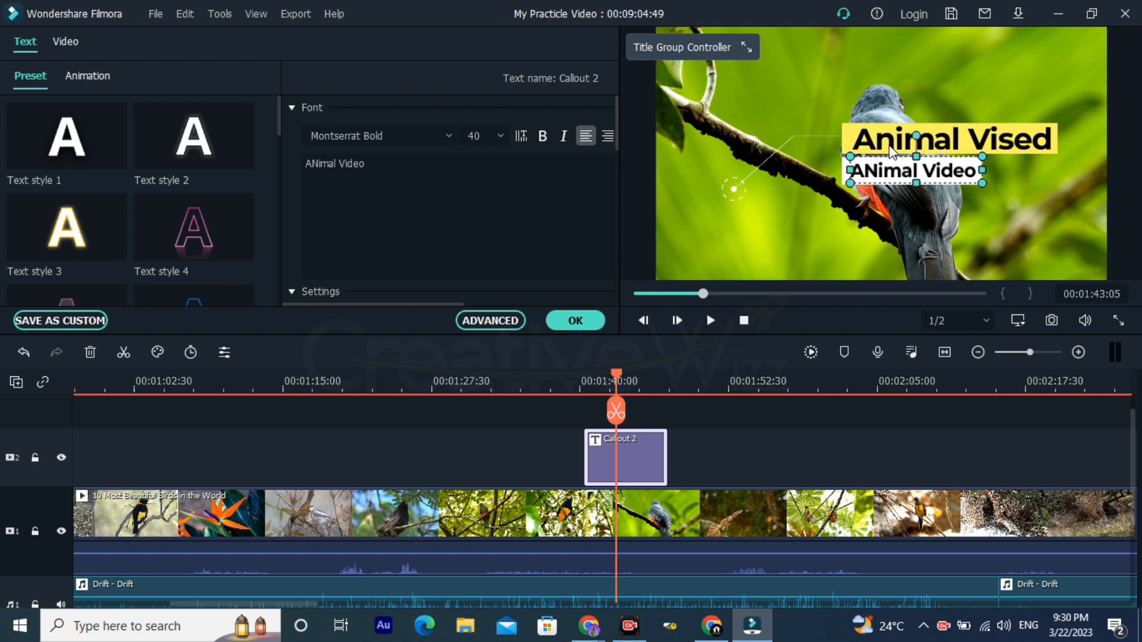
left_click_drag(894, 149, 738, 208)
left_click_drag(920, 140, 750, 57)
double_click(743, 205)
left_click_drag(743, 205, 735, 55)
left_click_drag(893, 165, 770, 85)
Step: Nudge the callout text down and to the right over its box, and move the collapsed Title Group Controller off the title
key("Down")
key("Down")
key("Down")
key("Down")
key("Down")
key("Down")
key("Down")
key("Right")
key("Right")
key("Right")
key("Right")
key("Right")
key("Right")
key("Right")
left_click(795, 50)
left_click(746, 47)
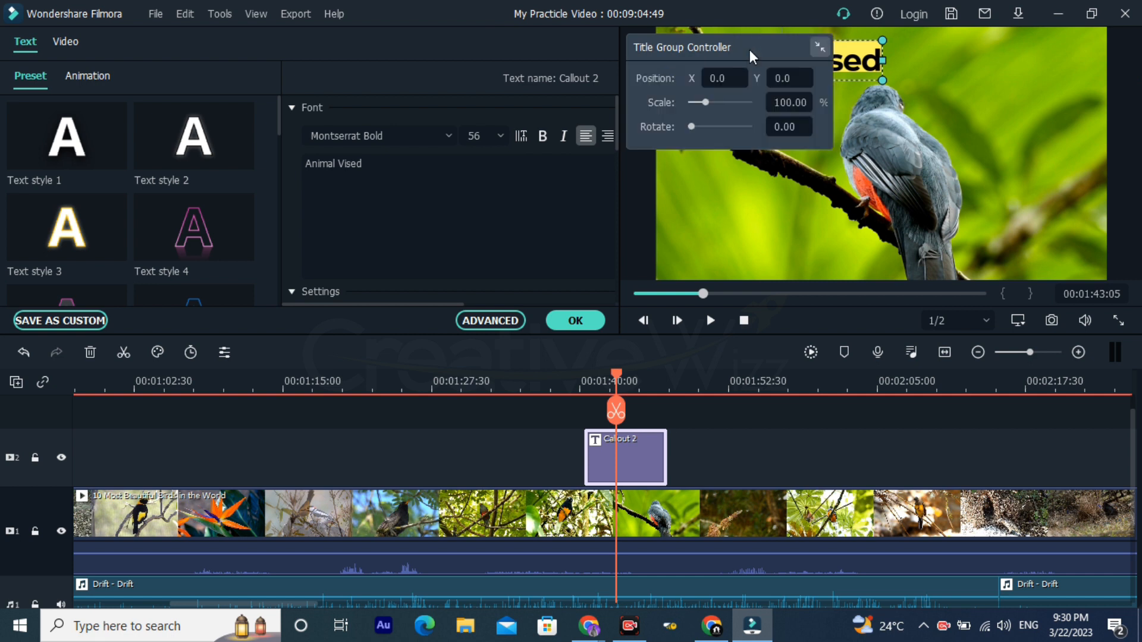
left_click(819, 48)
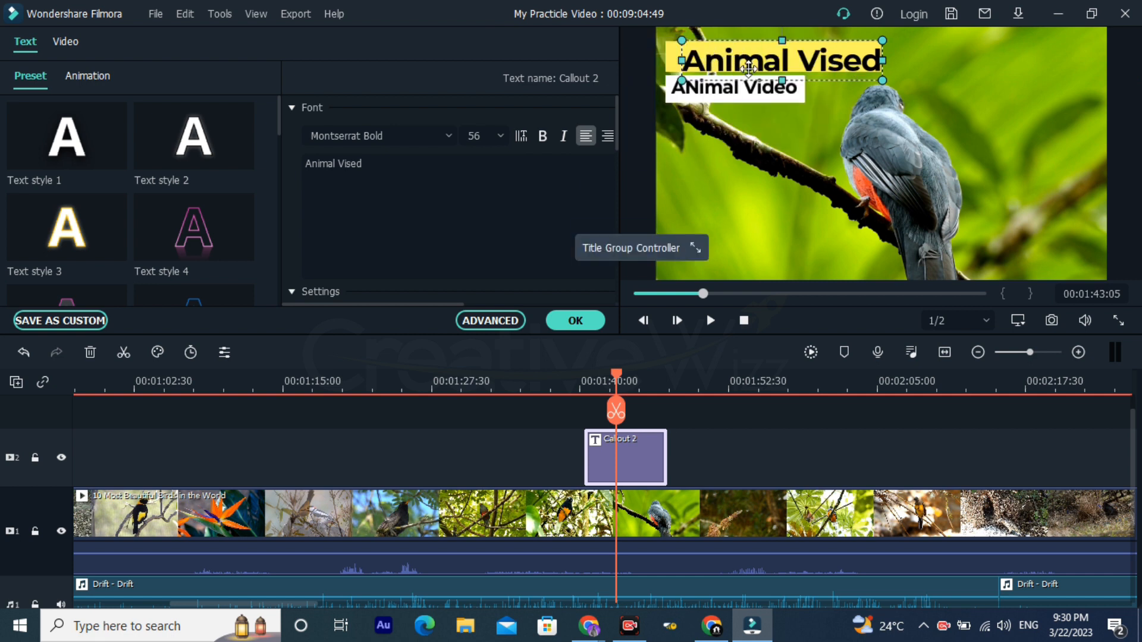
Step: Nudge the "Animal Vised" heading left and slightly up so it sits inside its yellow box
key("Left")
key("Left")
key("Left")
key("Left")
key("Left")
key("Left")
key("Left")
key("Up")
key("Up")
key("Up")
key("Up")
key("Left")
key("Left")
key("Left")
key("Left")
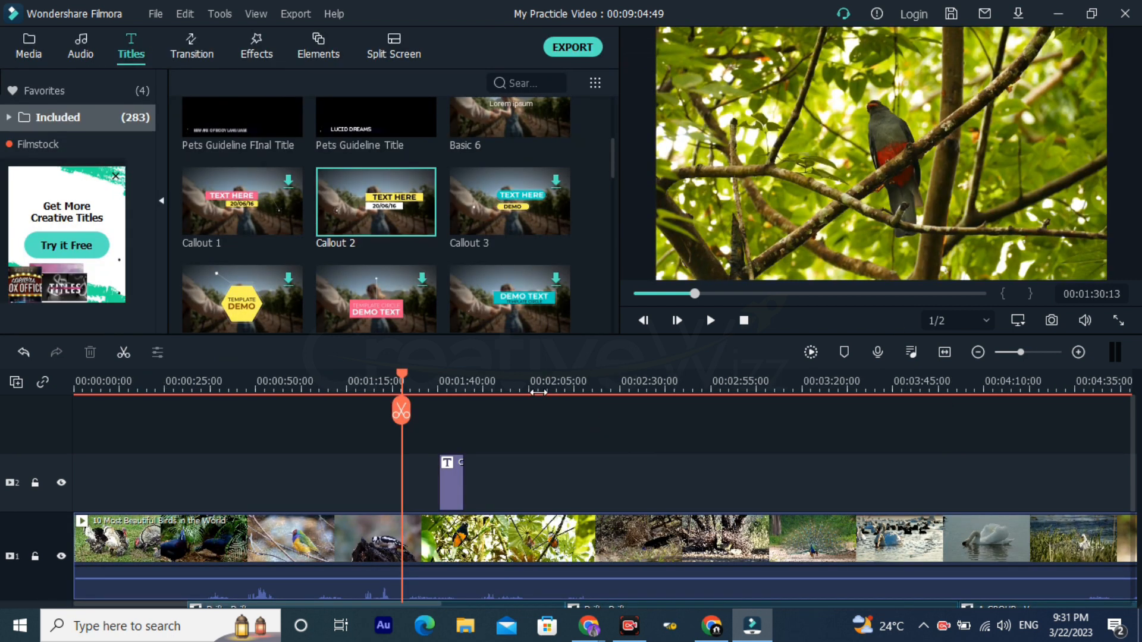
Step: Preview the repositioned callout at 00:01:44:41 and check other points of the birds video up to about 00:04:20
left_click(454, 385)
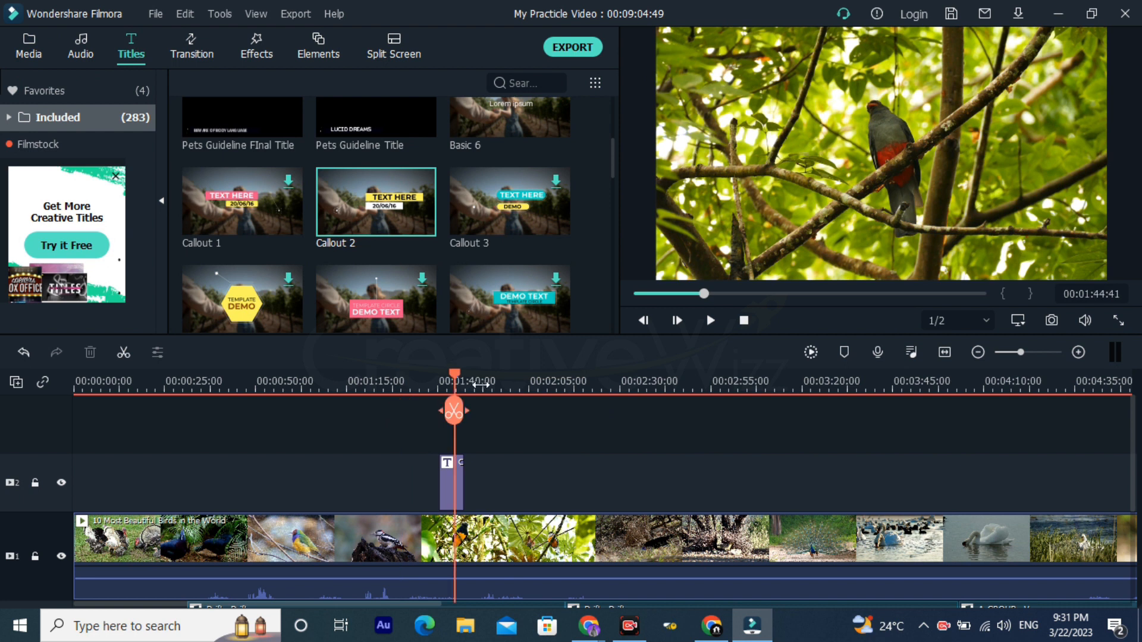
left_click_drag(672, 389, 535, 380)
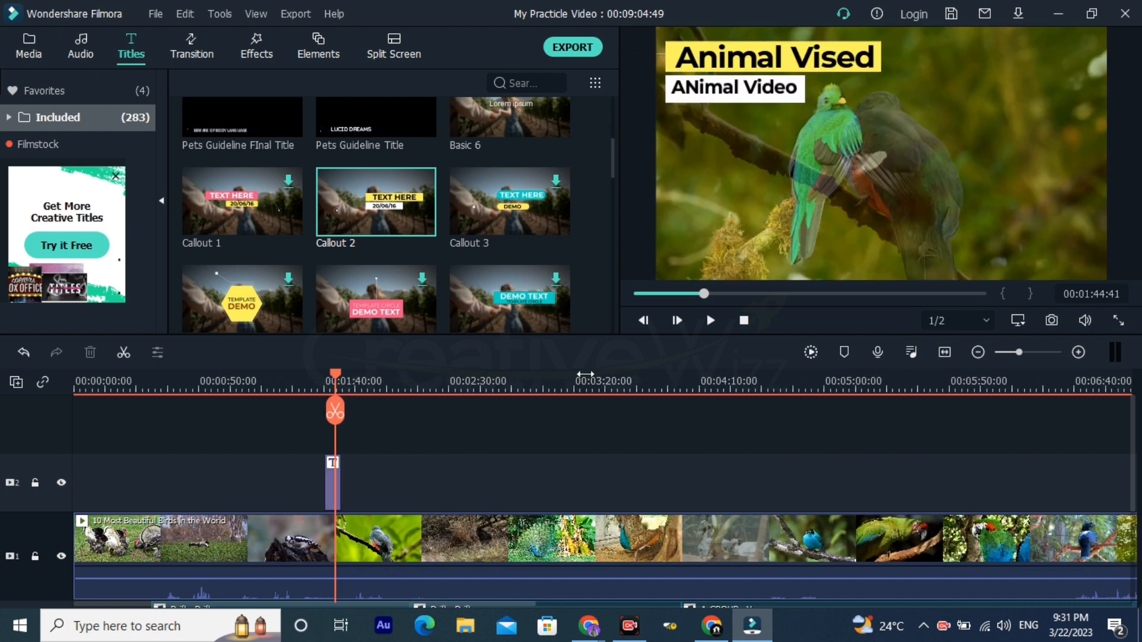
left_click(676, 388)
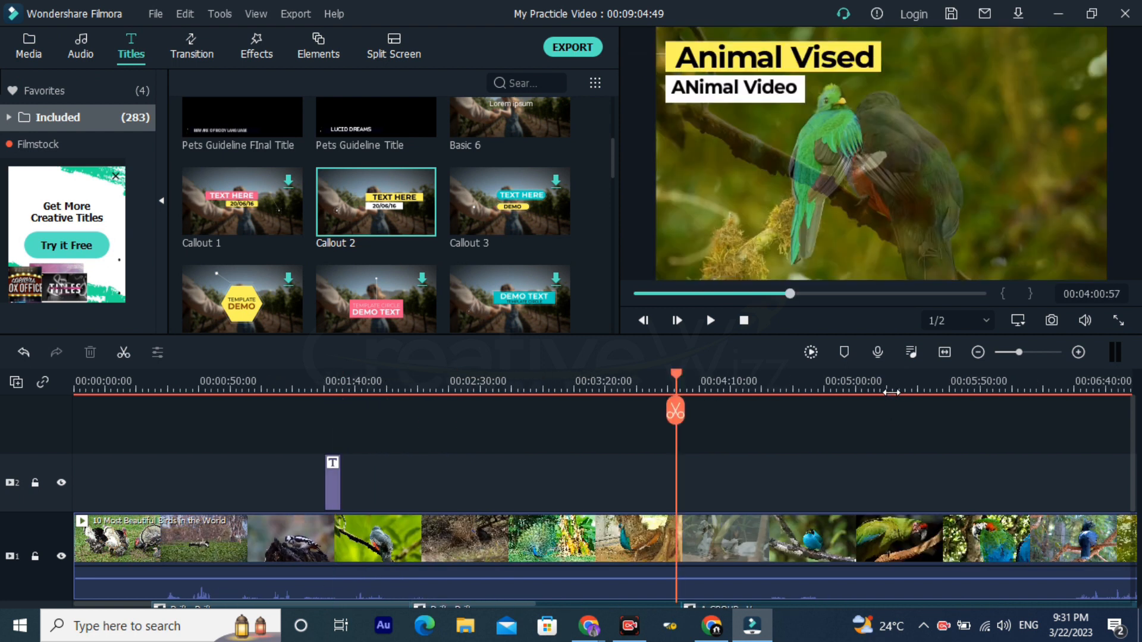
left_click_drag(878, 390, 618, 410)
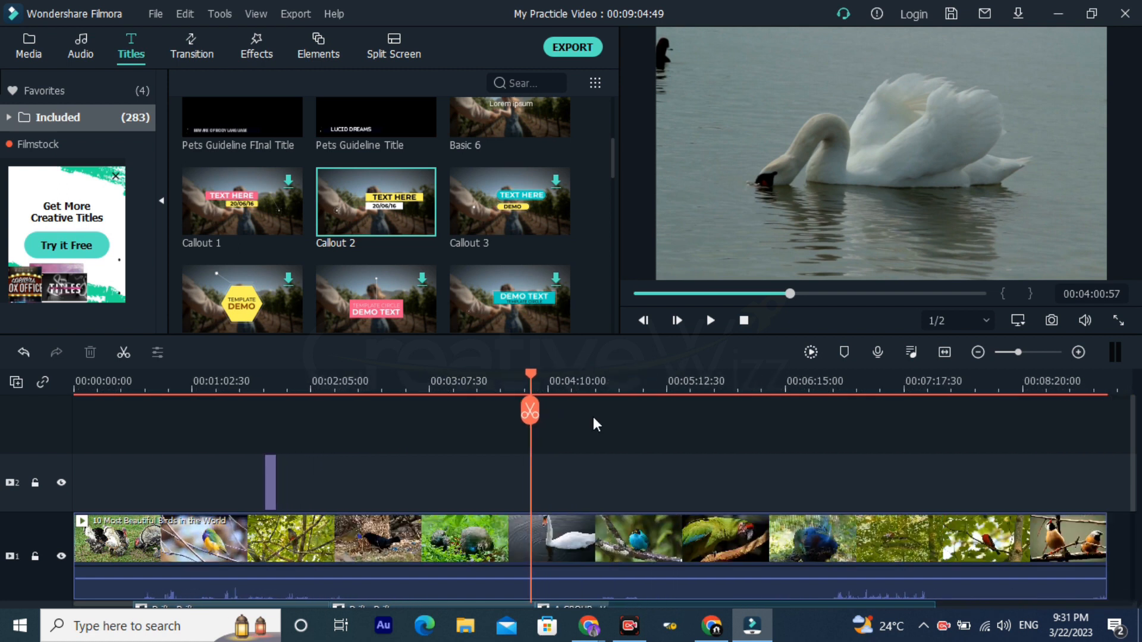
left_click(569, 382)
left_click(490, 384)
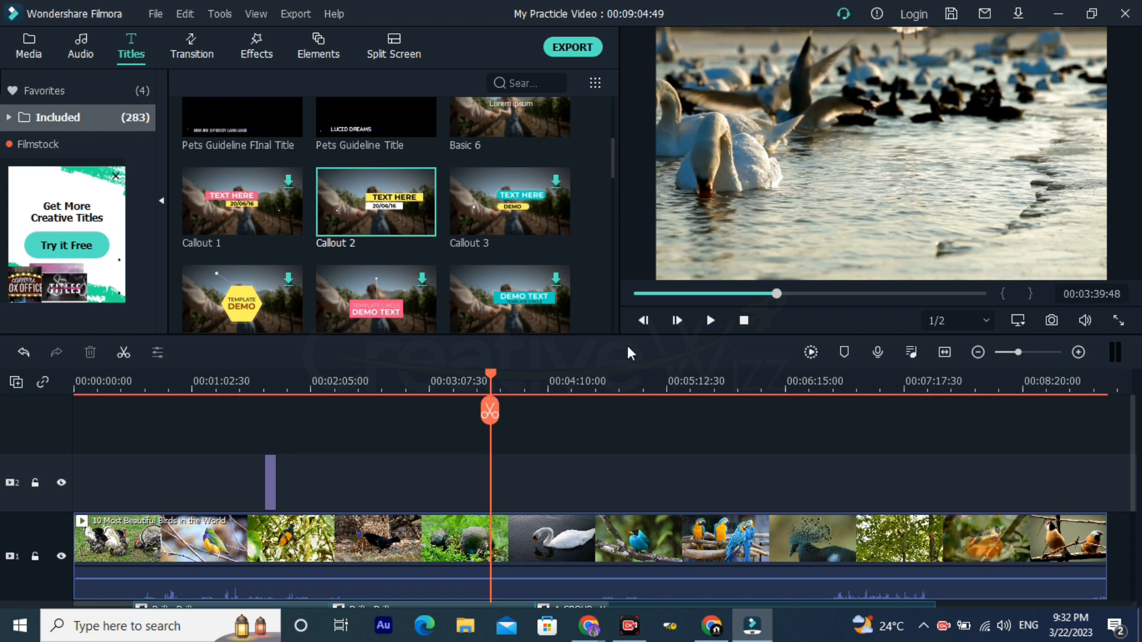
Step: Browse the included title presets down to the Opener and Title designs
scroll(540, 191, "up", 2)
scroll(523, 226, "down", 8)
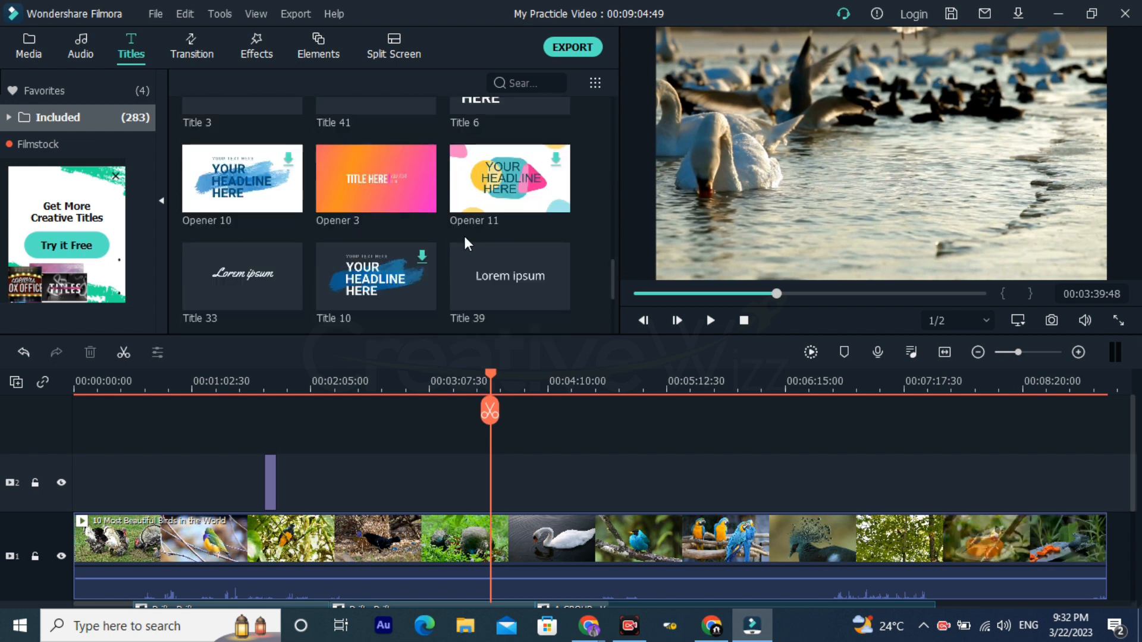
scroll(455, 237, "down", 2)
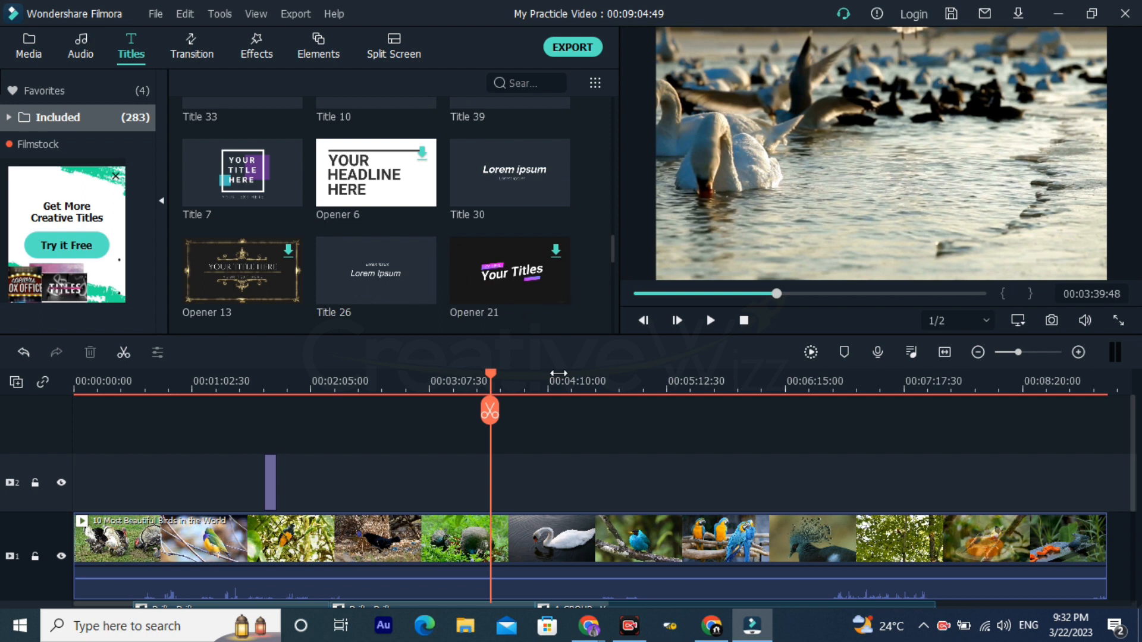
Step: Select all clips on the timeline and shift them together so the birds video starts at about 00:02:26
left_click(543, 383)
left_click_drag(660, 384, 241, 449)
scroll(265, 499, "down", 4)
left_click_drag(509, 490, 145, 422)
left_click_drag(686, 565, 191, 524)
Step: Expand the included title categories and browse the Openers presets
scroll(297, 182, "up", 5)
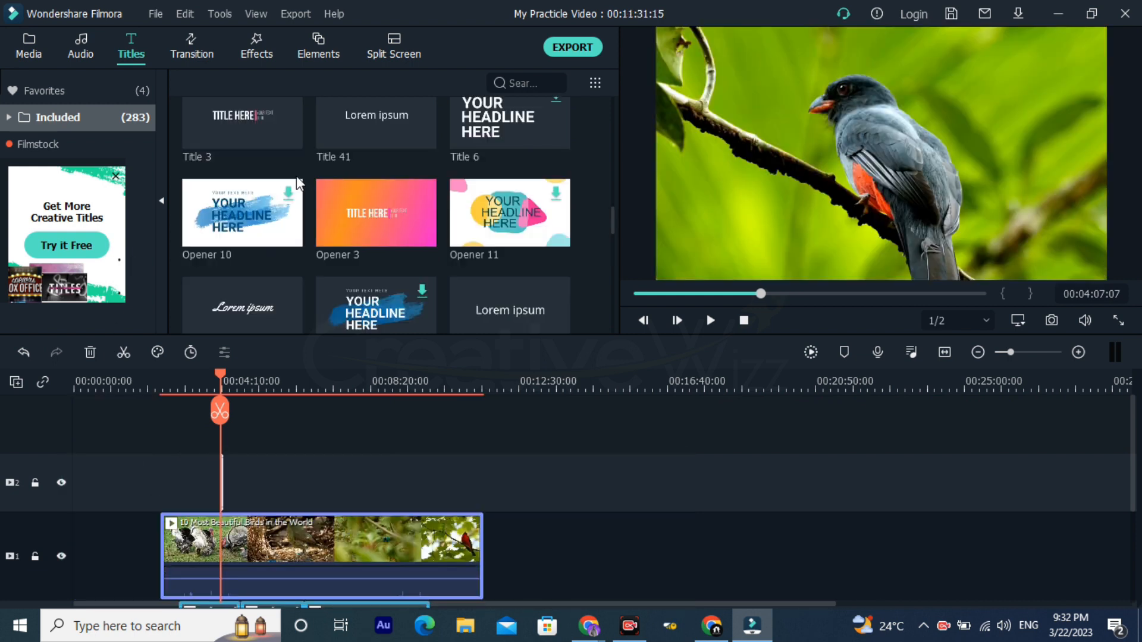
left_click(116, 176)
left_click(94, 118)
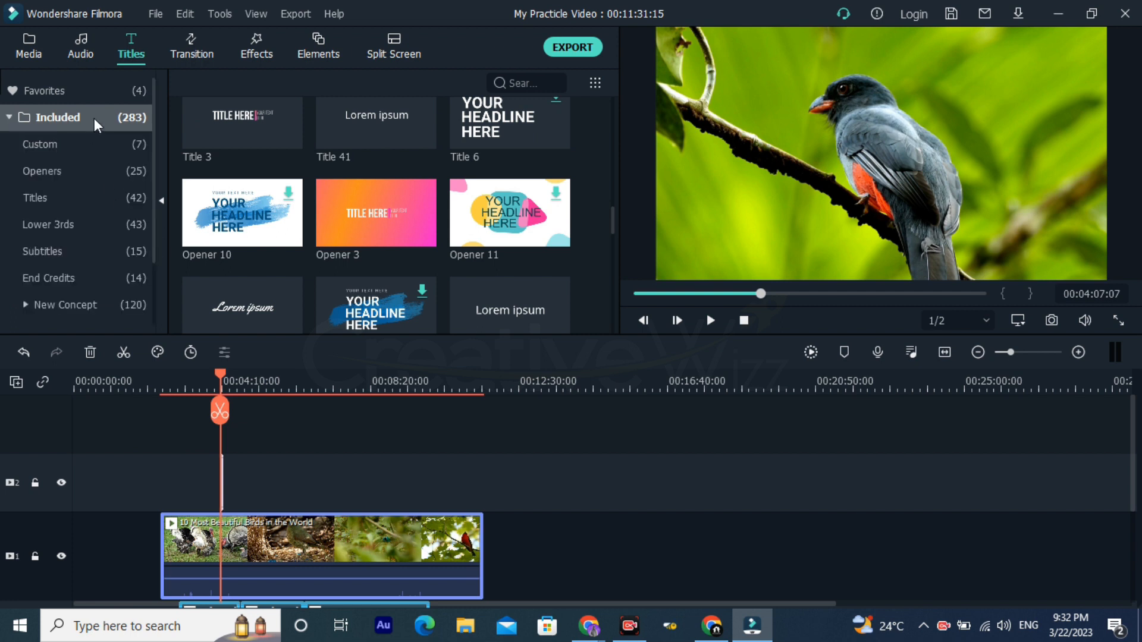
left_click(86, 176)
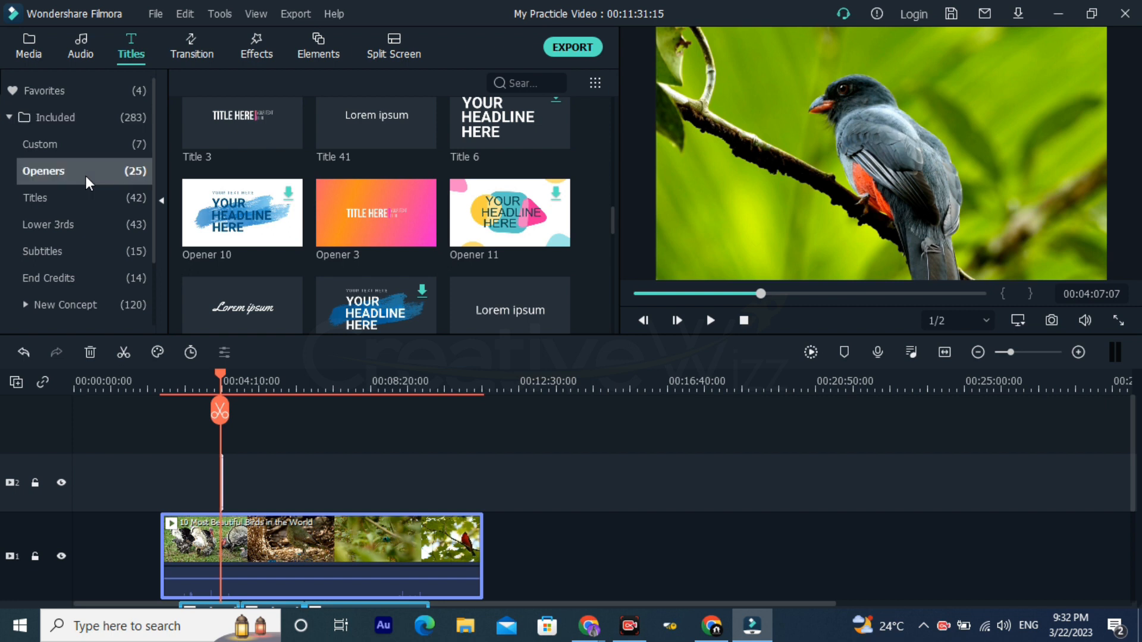
scroll(262, 222, "down", 3)
scroll(262, 222, "up", 3)
scroll(258, 262, "down", 3)
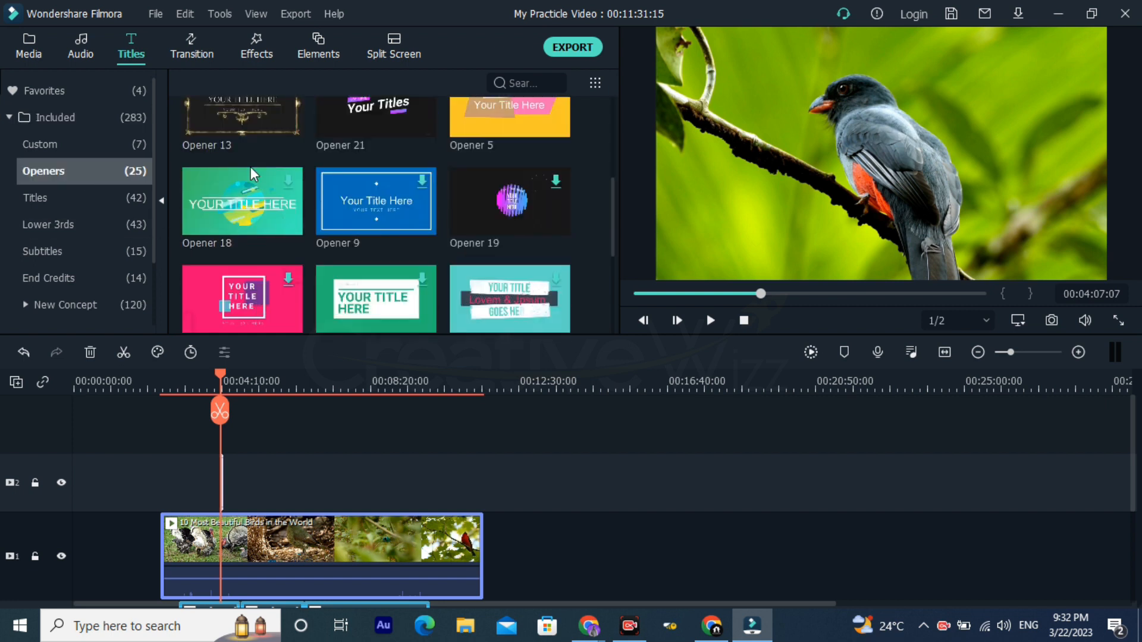
scroll(262, 157, "up", 3)
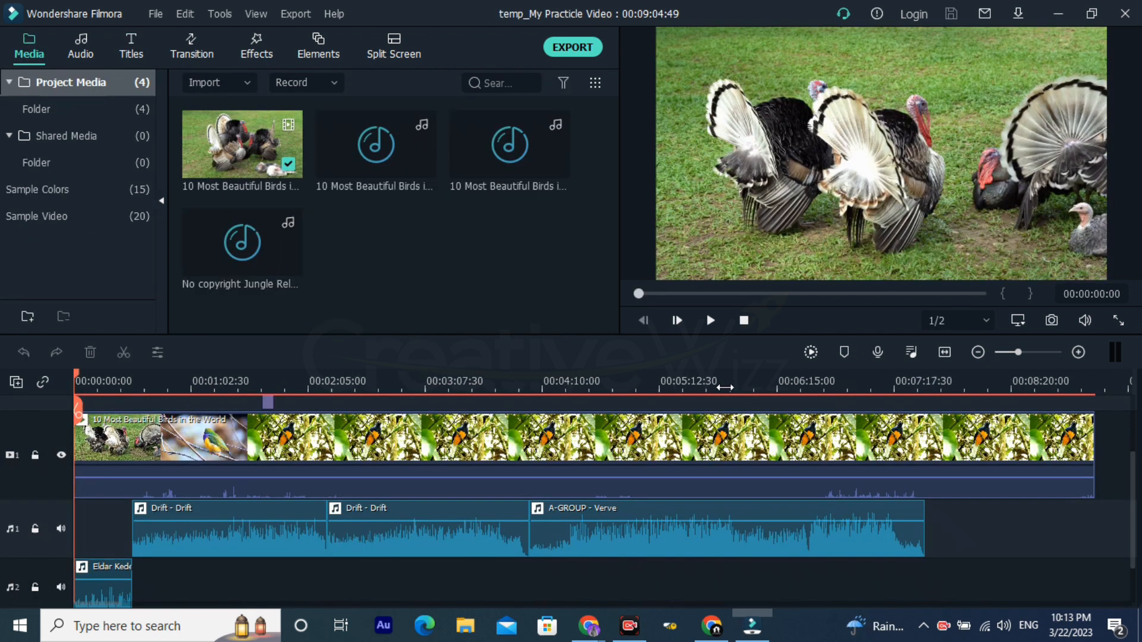
Step: Fit the whole birds project on the timeline and display all included transitions
left_click_drag(725, 387, 450, 369)
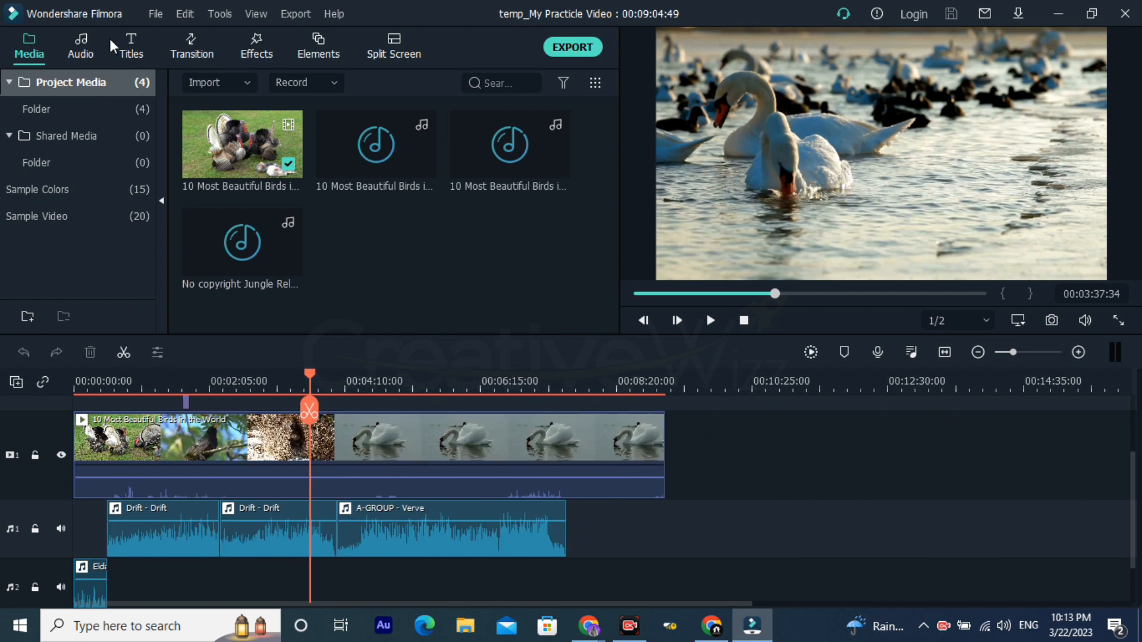
left_click(193, 54)
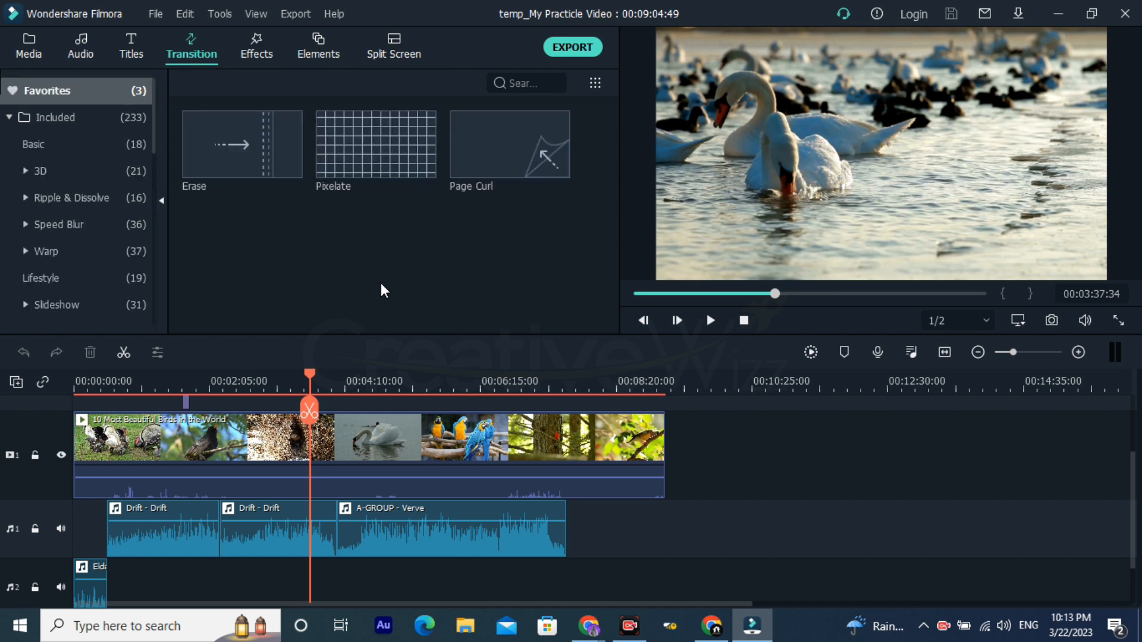
left_click(44, 118)
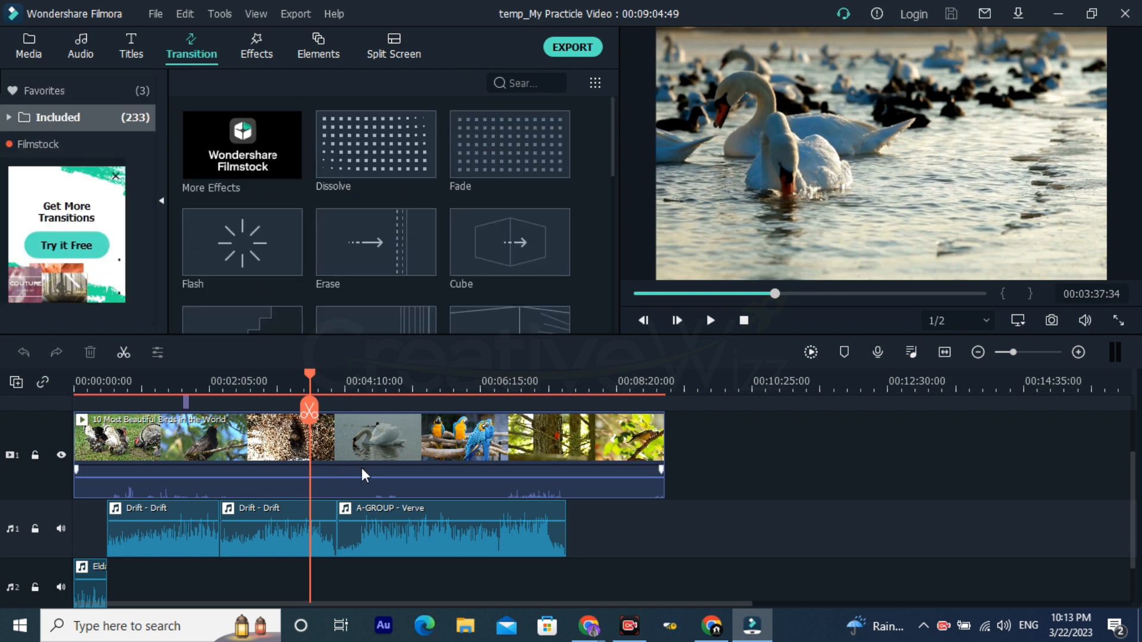
scroll(362, 452, "up", 2)
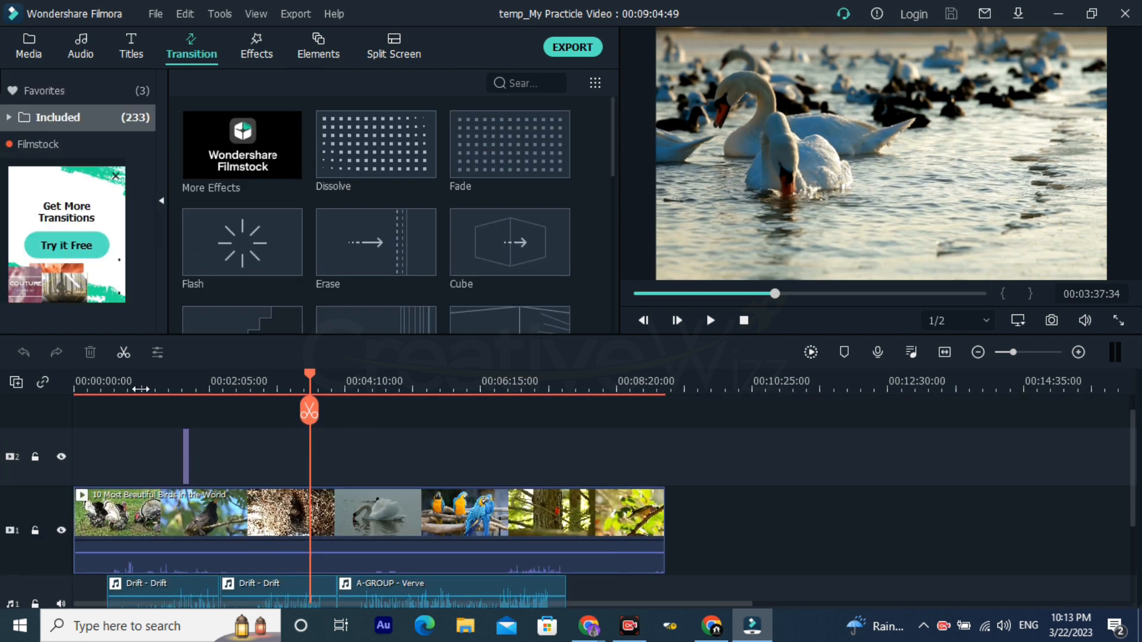
Step: Split the birds video at 00:01:00:52, where the black-and-yellow bird blends into the orange flower
left_click(144, 386)
scroll(152, 476, "down", 1)
left_click_drag(186, 372, 497, 399)
scroll(340, 426, "left", 3)
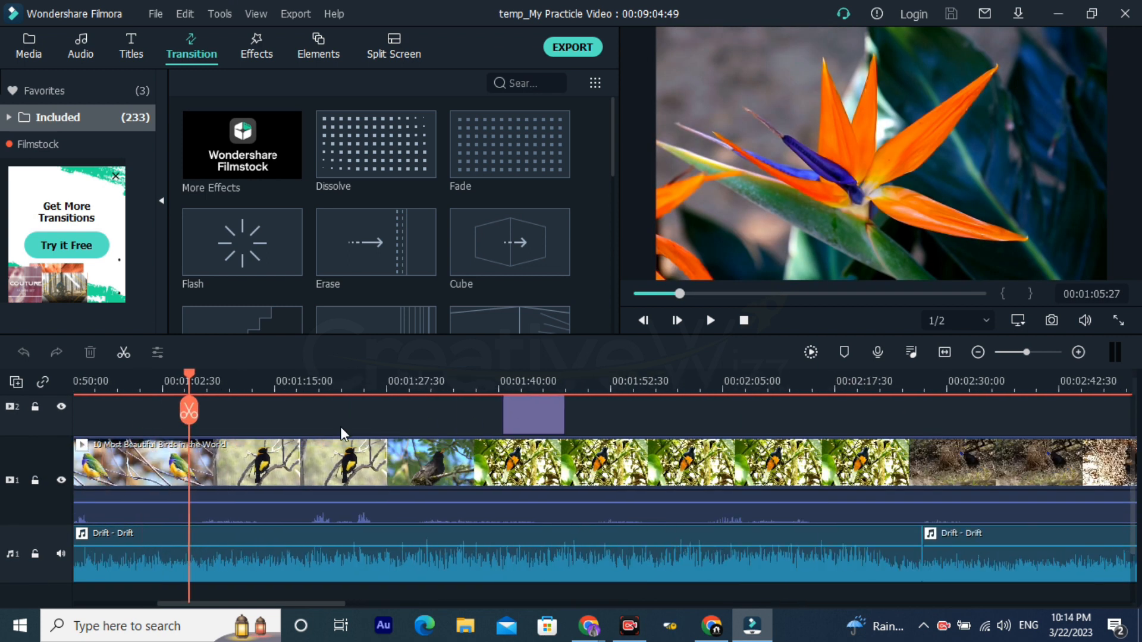
left_click(256, 404)
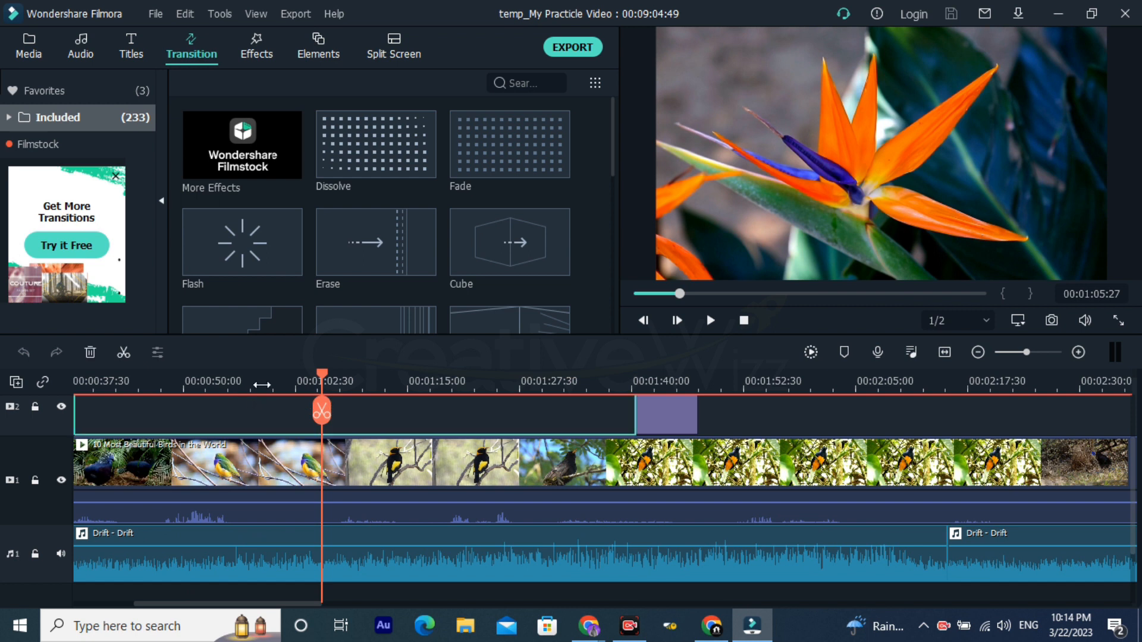
left_click(260, 383)
left_click(246, 383)
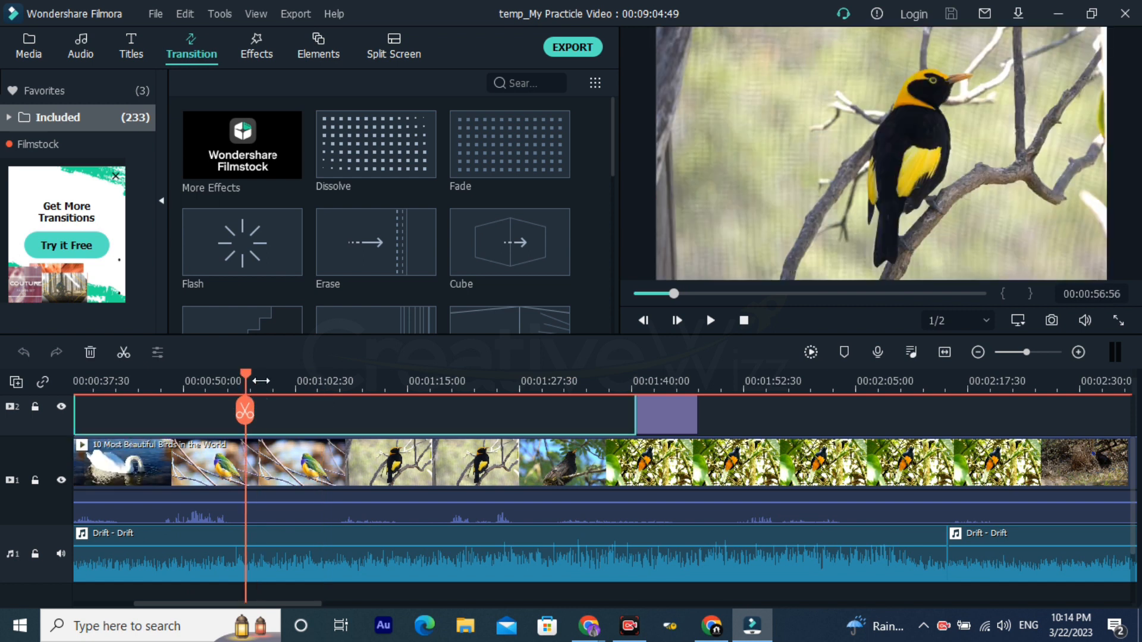
left_click_drag(514, 390, 517, 390)
left_click(367, 380)
left_click(478, 379)
left_click(622, 376)
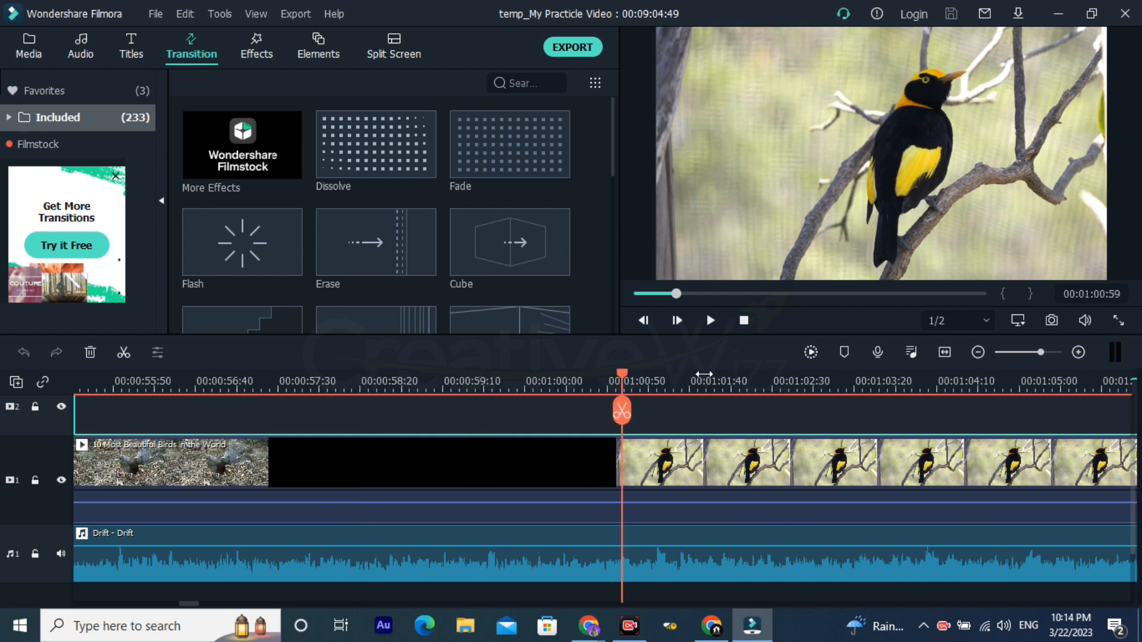
scroll(597, 419, "right", 3)
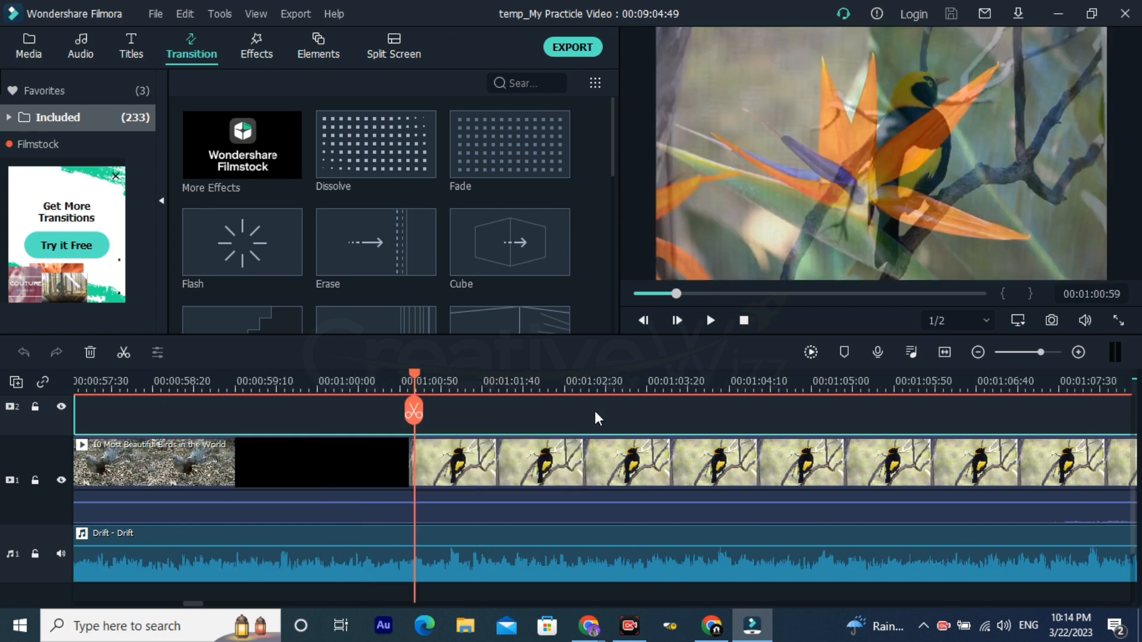
left_click(447, 383)
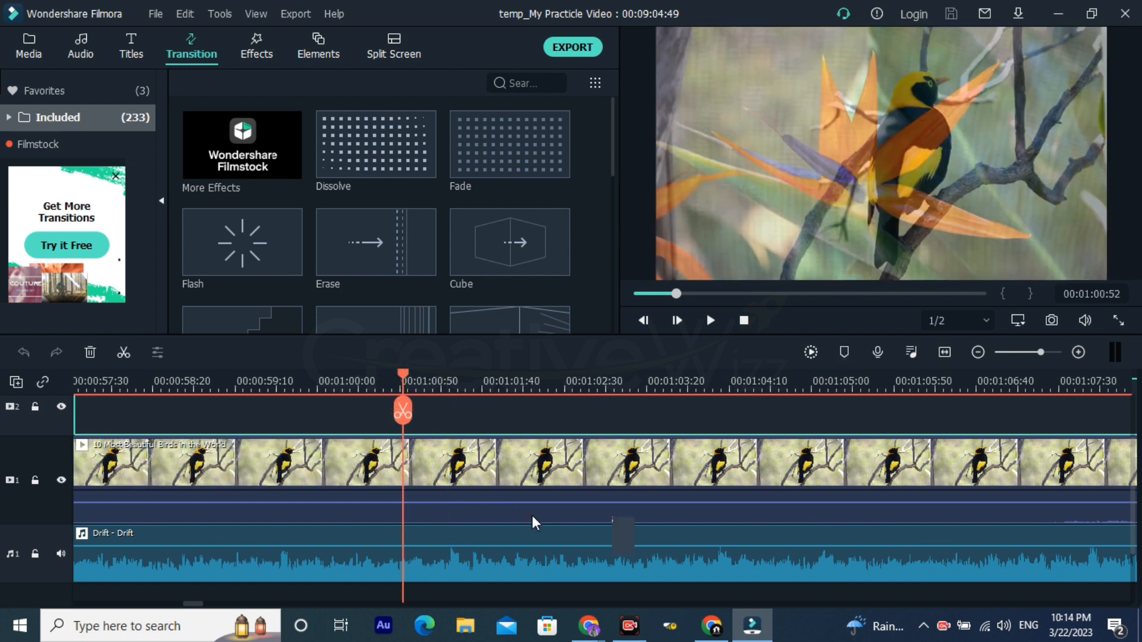
left_click(430, 475)
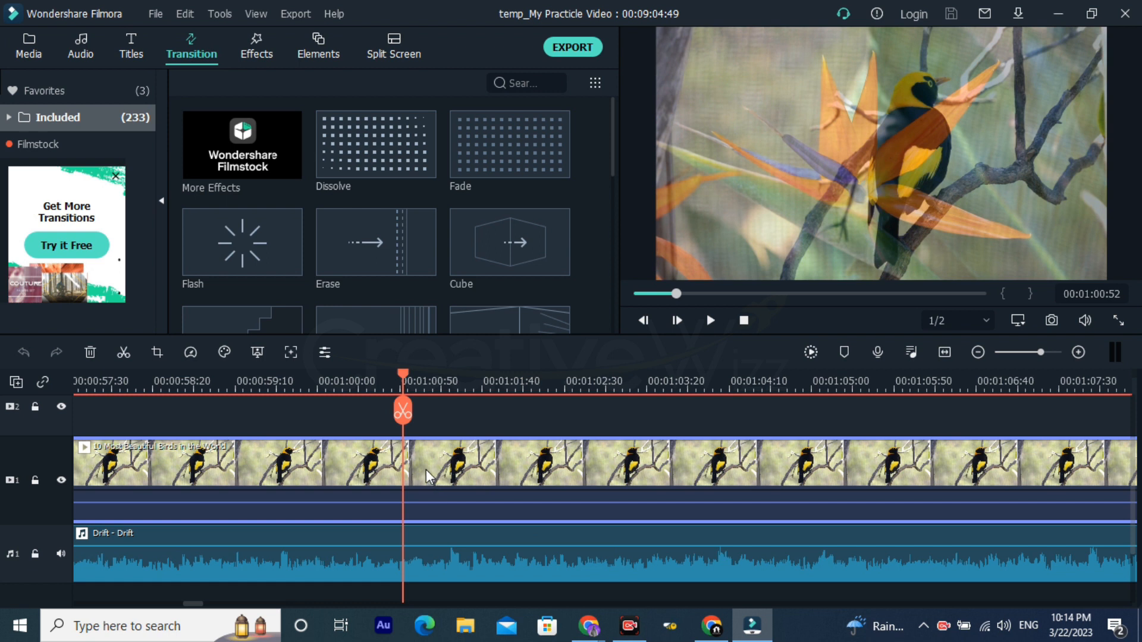
left_click(403, 410)
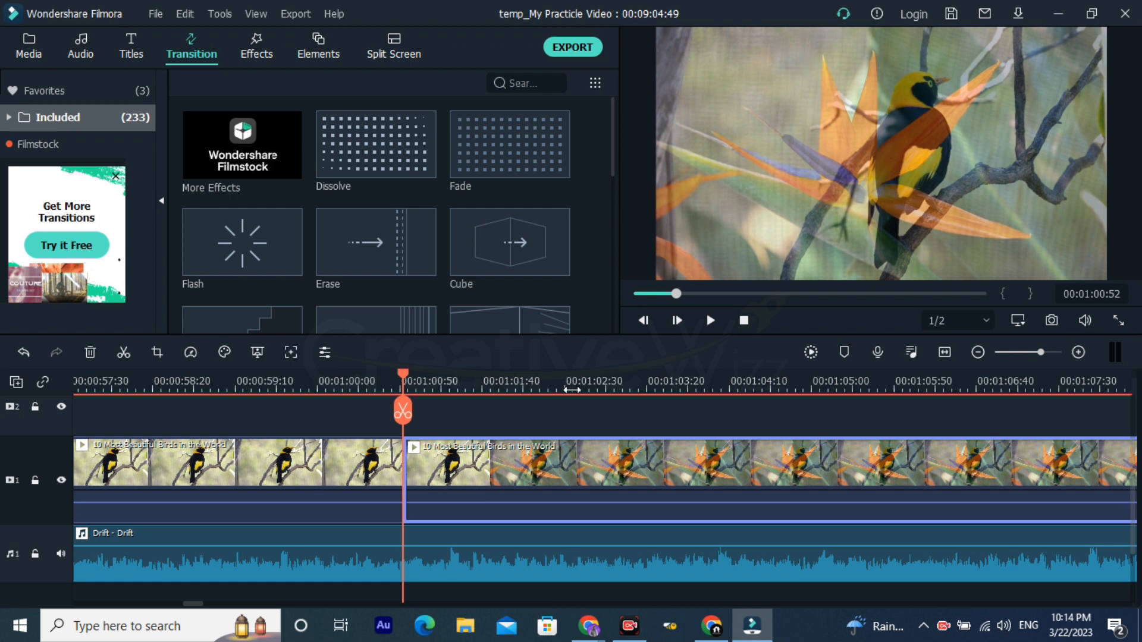
Step: Add the Dissolve transition over the split in the birds video and check the frames at its start and end
mouse_move(428, 177)
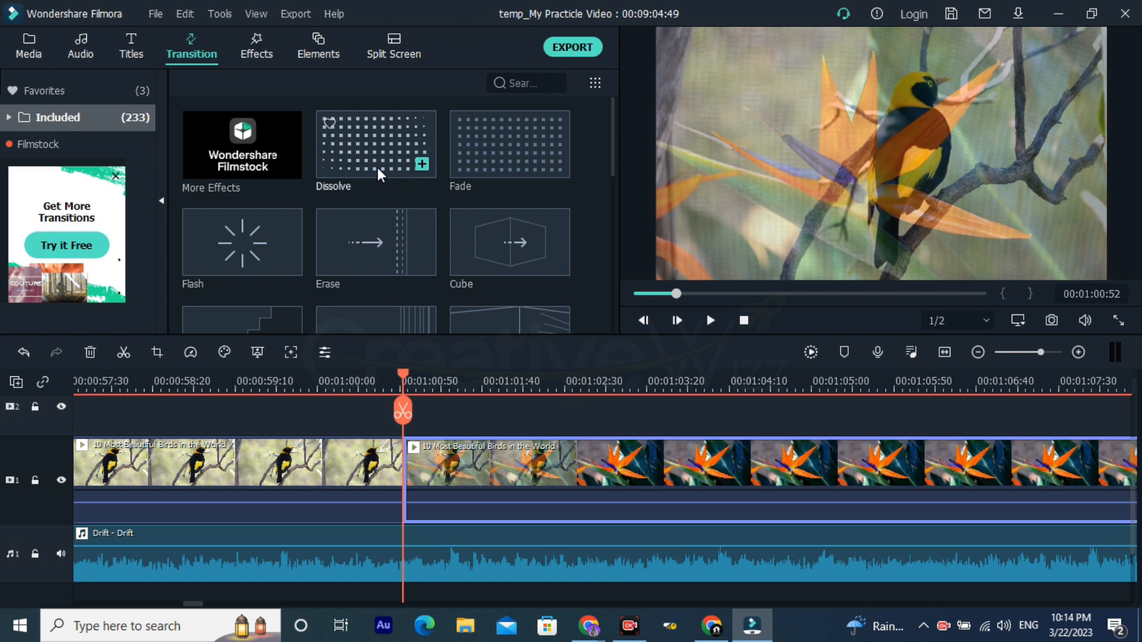
left_click_drag(377, 162, 394, 495)
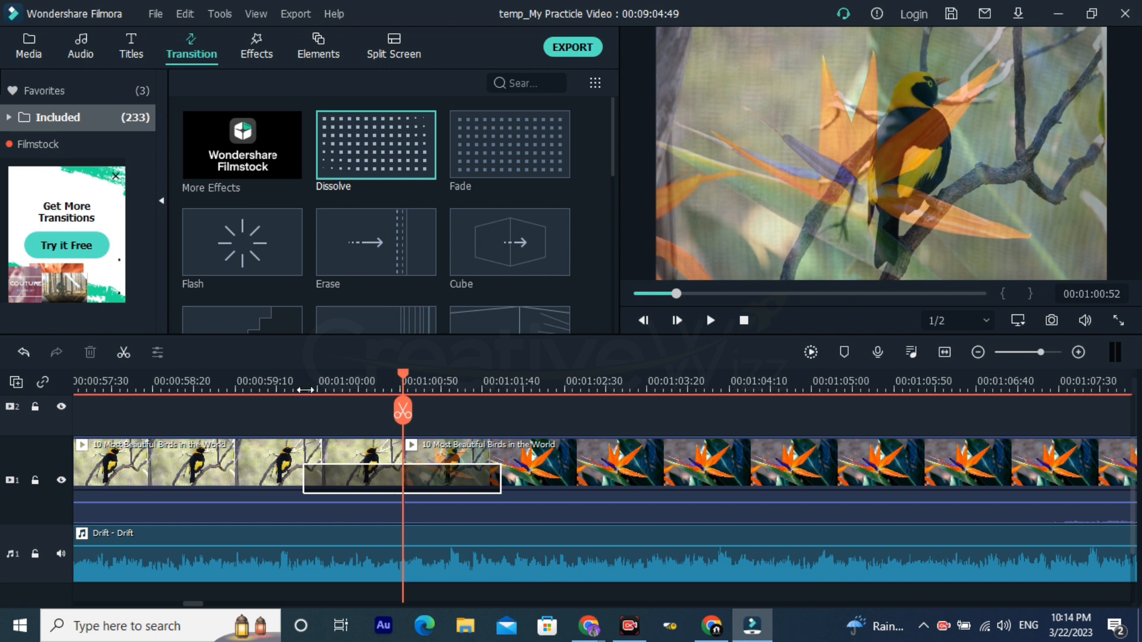
left_click(300, 386)
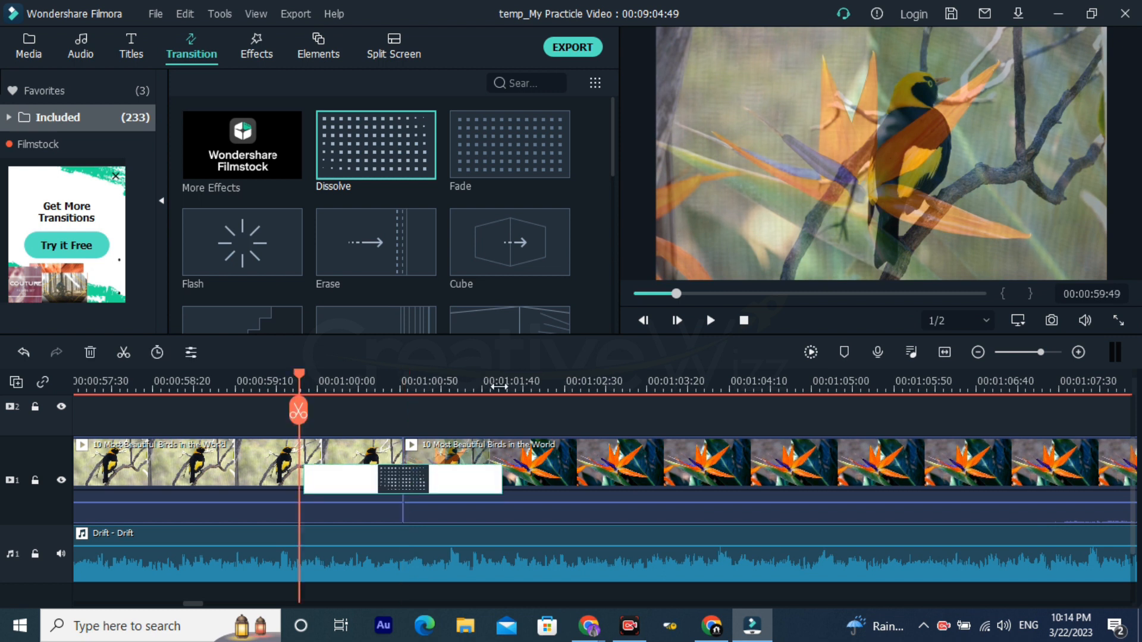
left_click(506, 385)
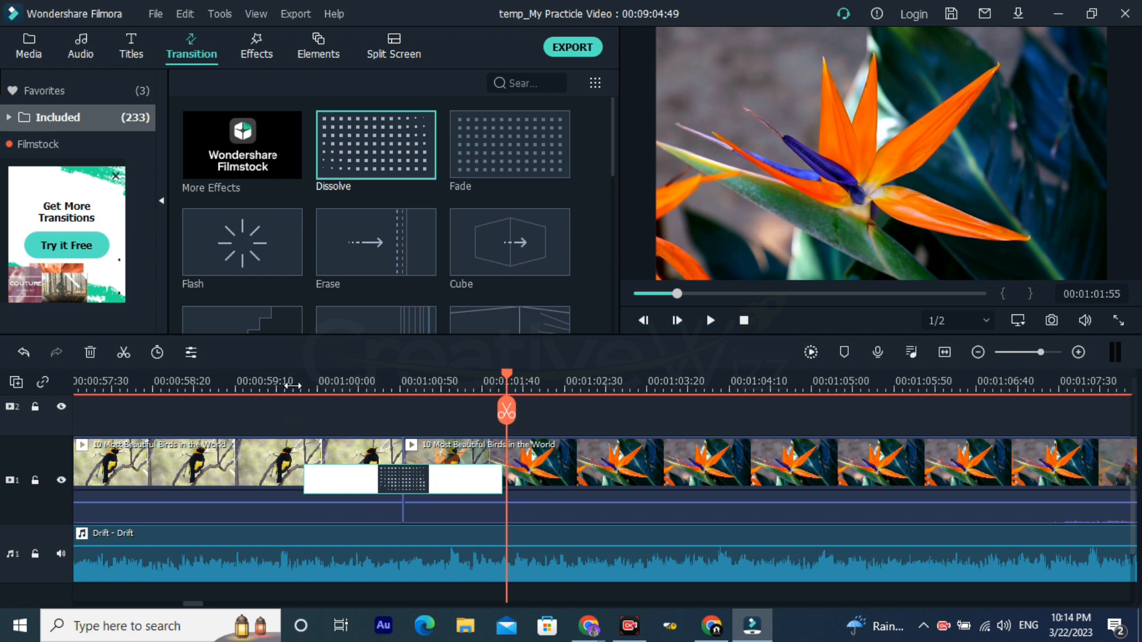
key("XF86MonBrightnessUp")
key("XF86MonBrightnessUp")
key("XF86MonBrightnessUp")
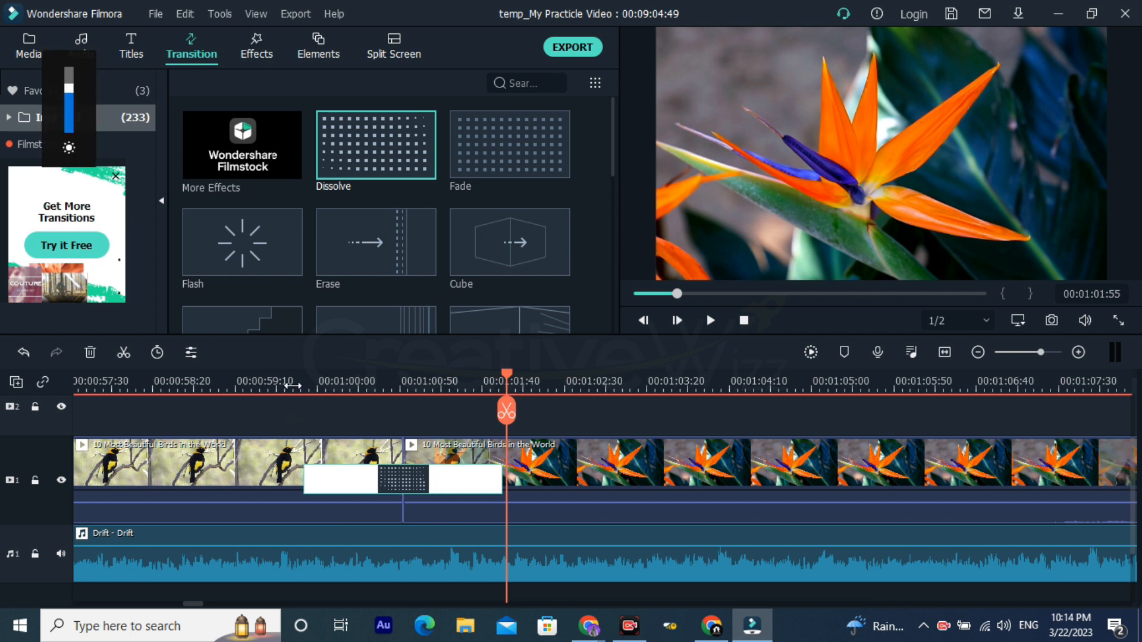
Step: Play the Dissolve transition from 00:00:59:38 and pause just before it ends
left_click(282, 386)
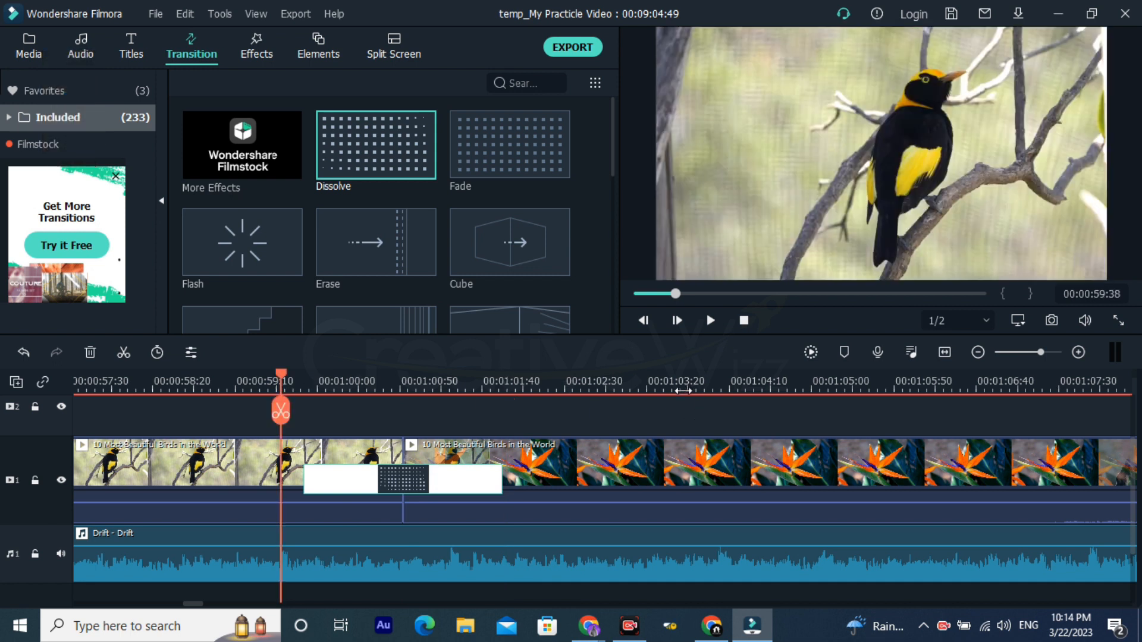
key("space")
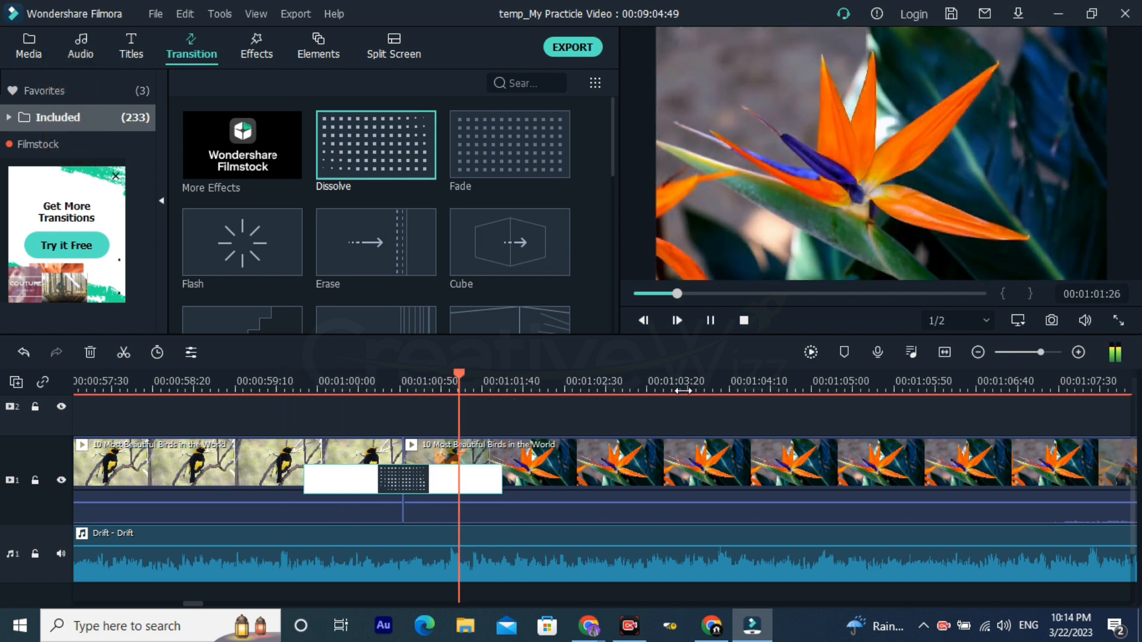
key("space")
Step: Replace the Dissolve transition at the split with the Cube transition
mouse_move(490, 248)
left_mouse_down()
mouse_move(461, 342)
mouse_move(381, 469)
left_mouse_up()
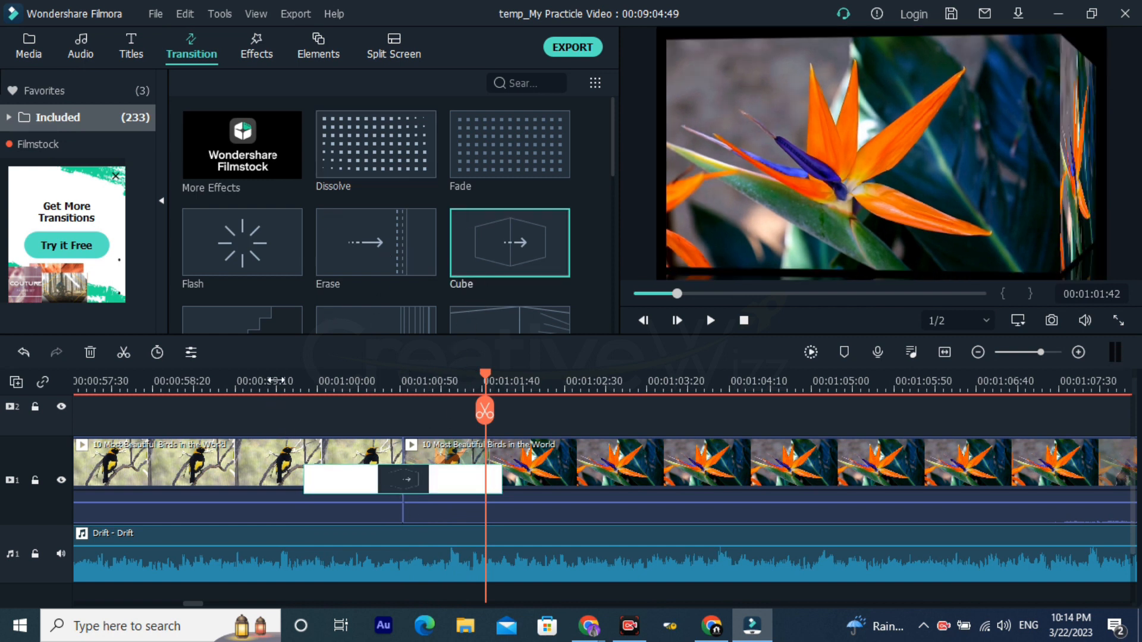
Step: Play the Cube transition from 00:00:59:34 and pause just after it ends
left_click(274, 381)
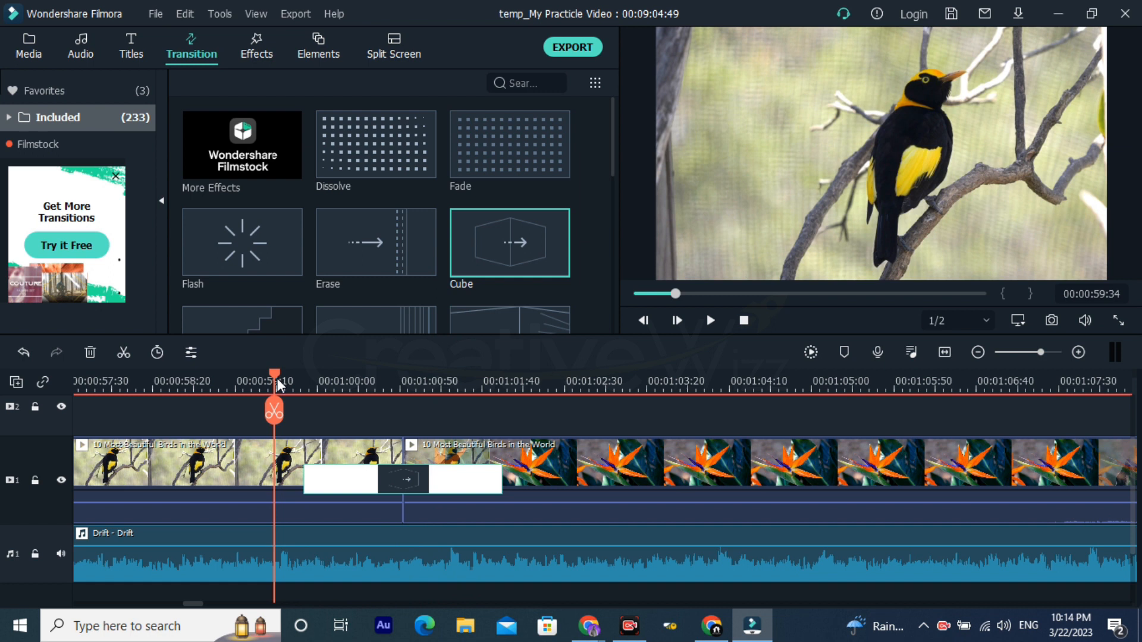
key("space")
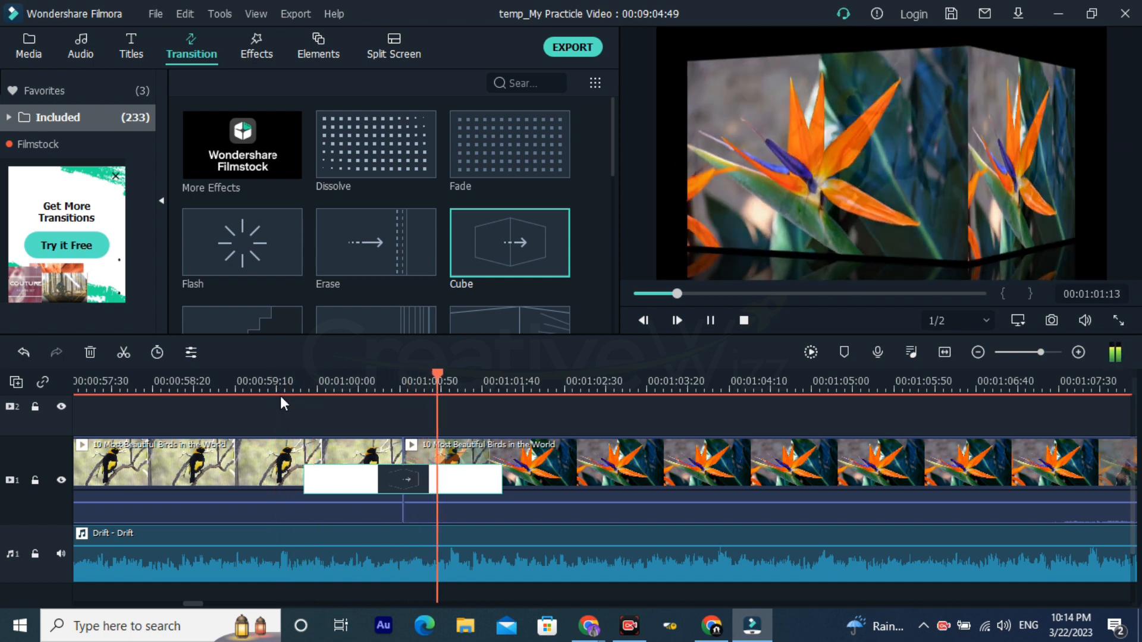
key("space")
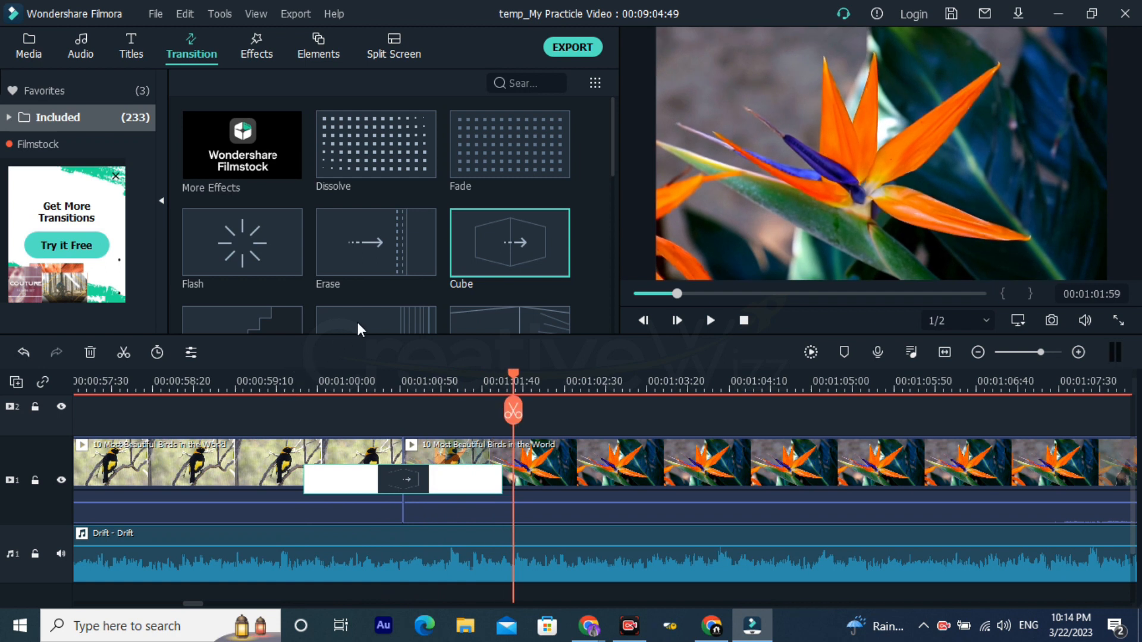
Step: Replace the Cube transition at the split with the Erase transition and place the playhead just before it at 00:00:59:39
left_click_drag(375, 233, 391, 462)
scroll(405, 460, "down", 1)
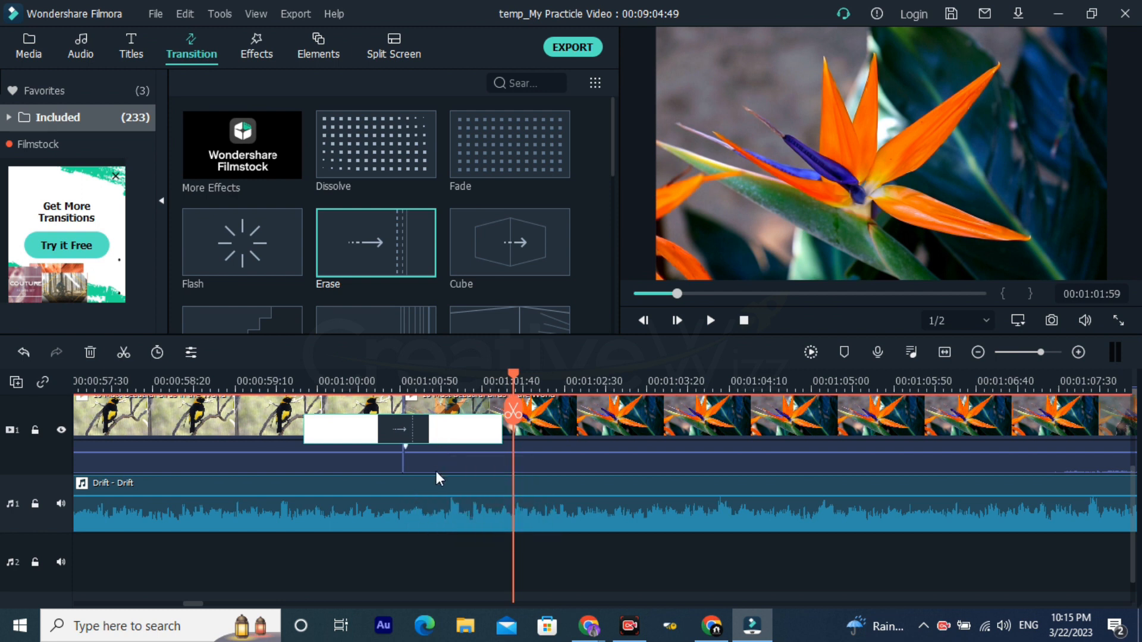
left_click(307, 373)
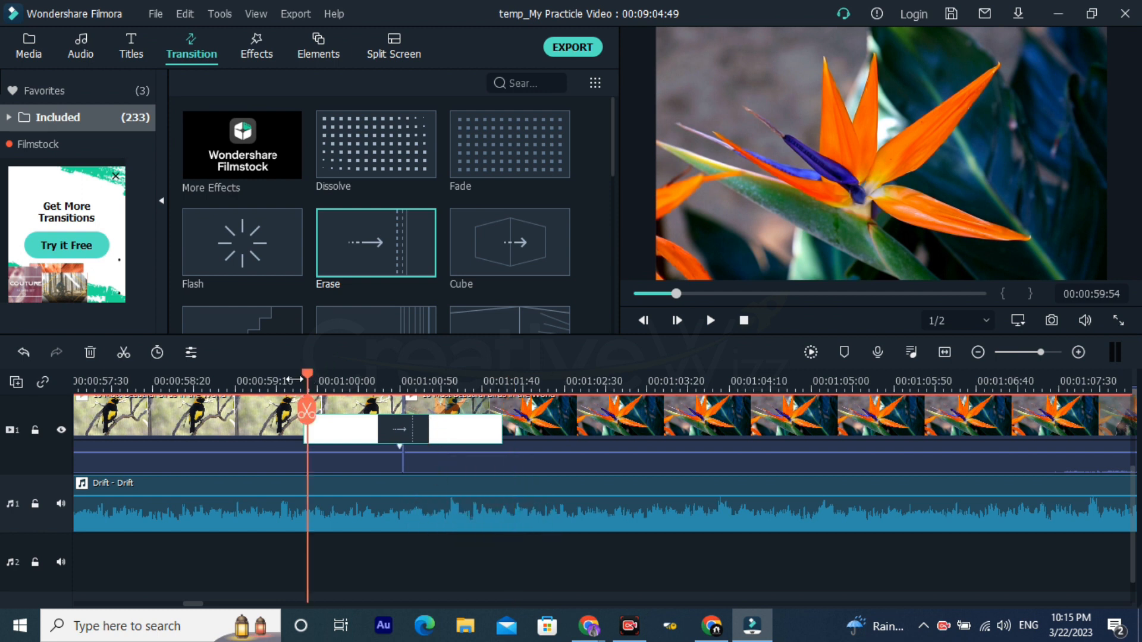
left_click(283, 380)
Step: Try raising the Drift music clip's volume to 12 dB and undo the change
left_click(333, 519)
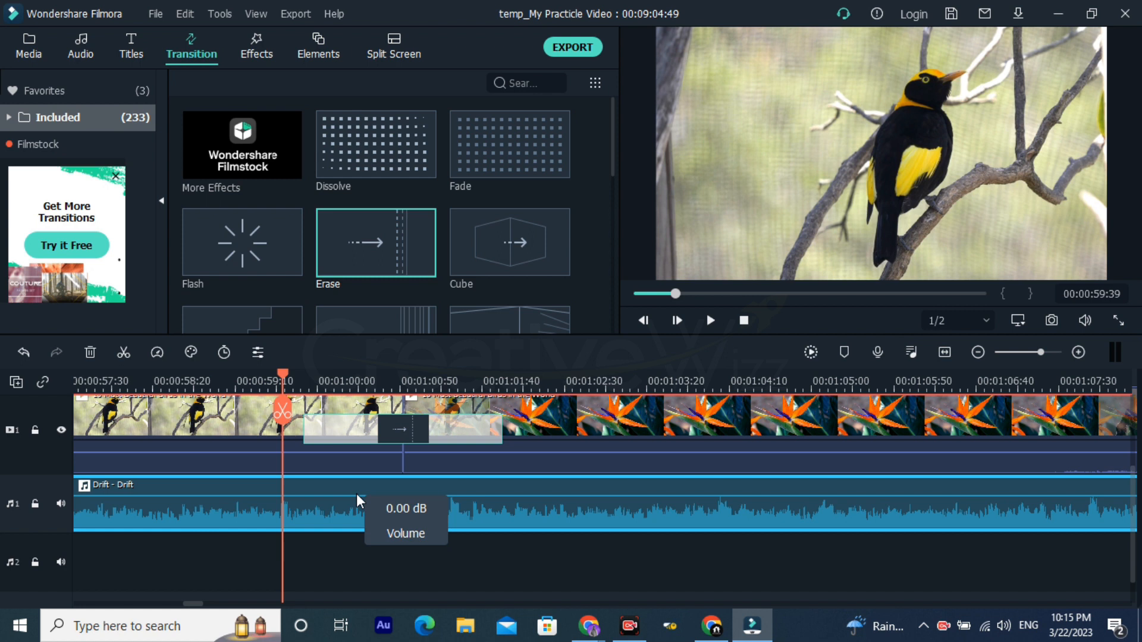
mouse_move(356, 494)
left_mouse_down()
mouse_move(359, 537)
mouse_move(370, 496)
left_mouse_up()
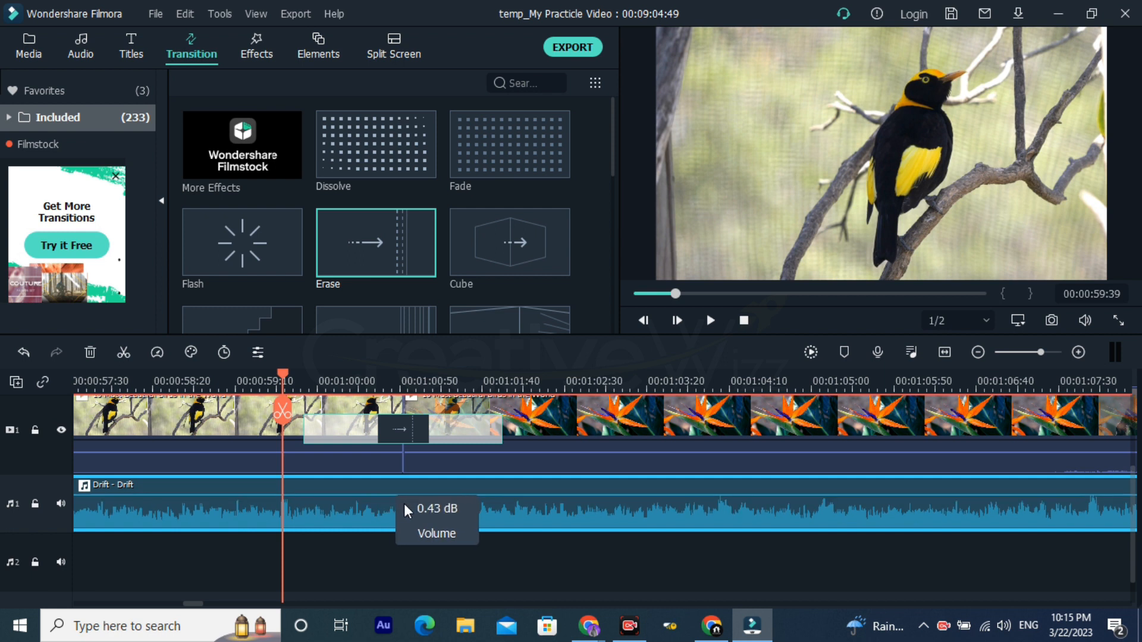
left_click_drag(381, 495, 386, 481)
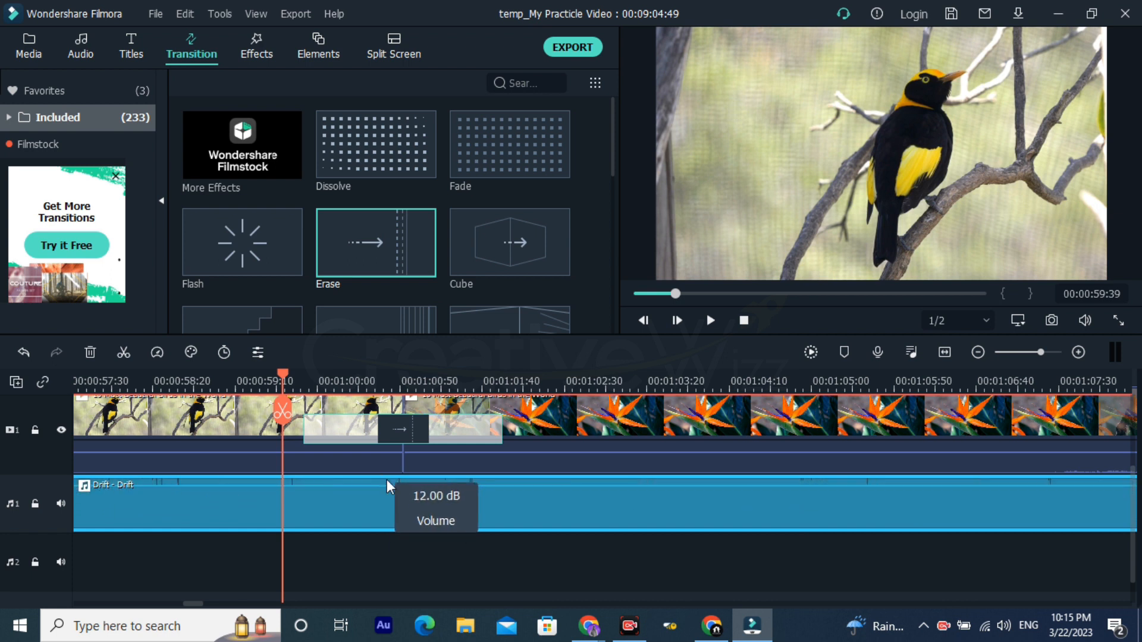
left_click_drag(464, 381, 353, 384)
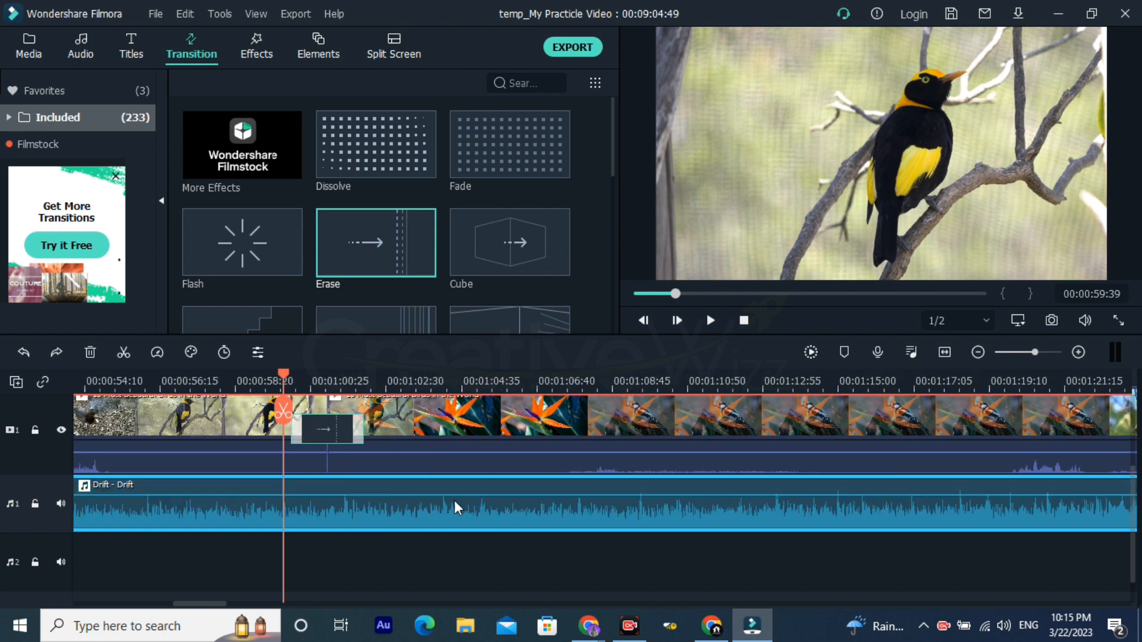
Step: Check the Drift music's volume level, play through the Erase transition and return the playhead to 00:00:59:41
left_click_drag(455, 496, 455, 497)
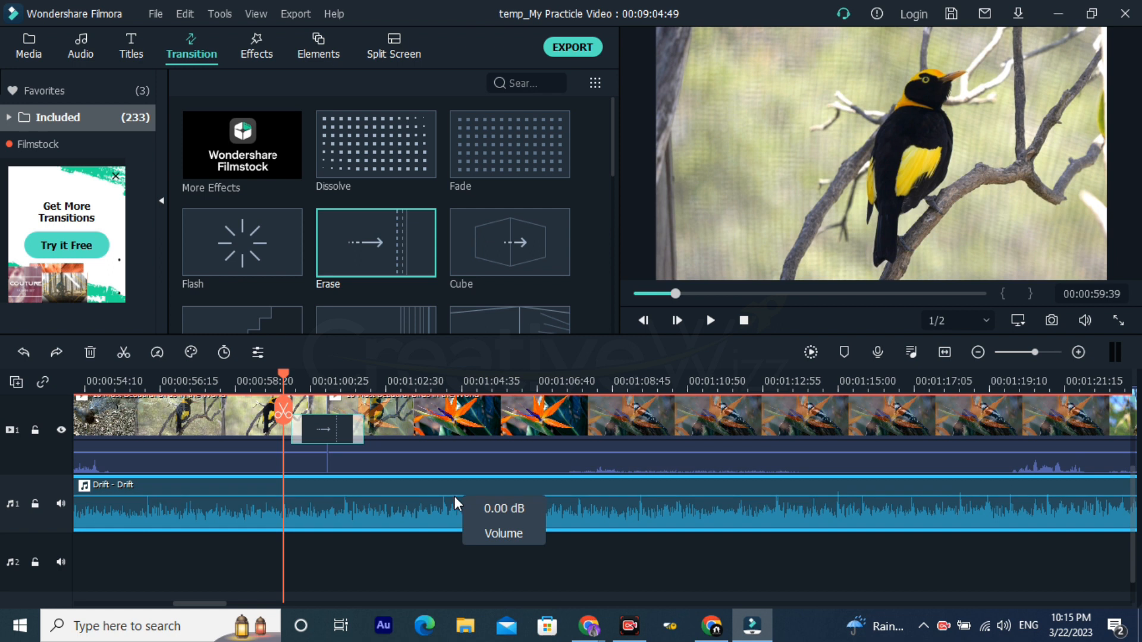
key("space")
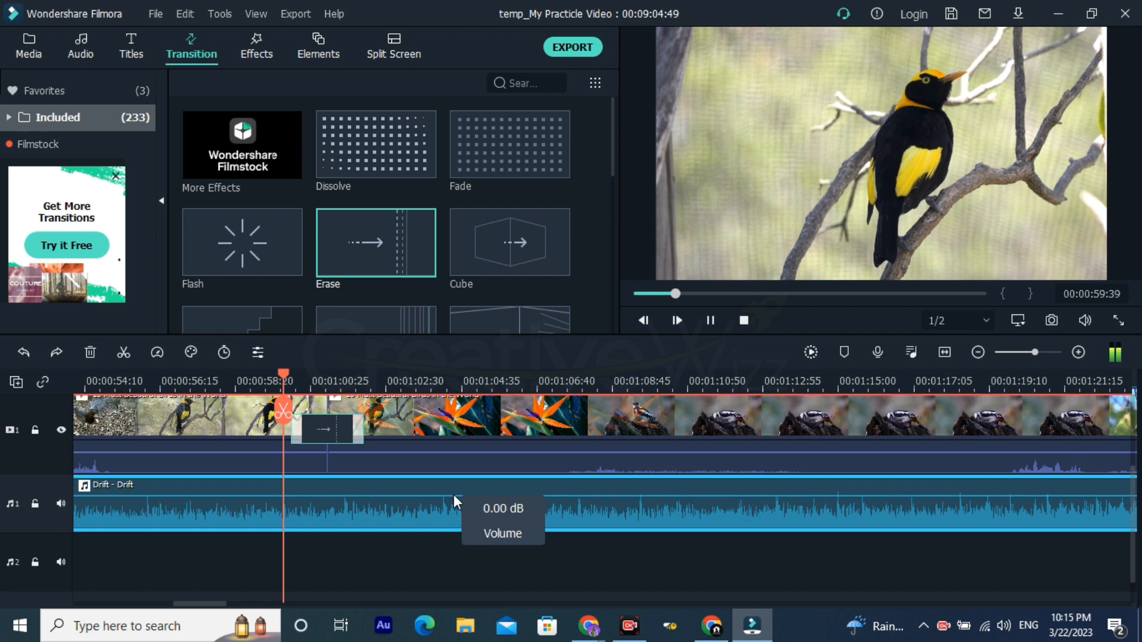
left_click(284, 381)
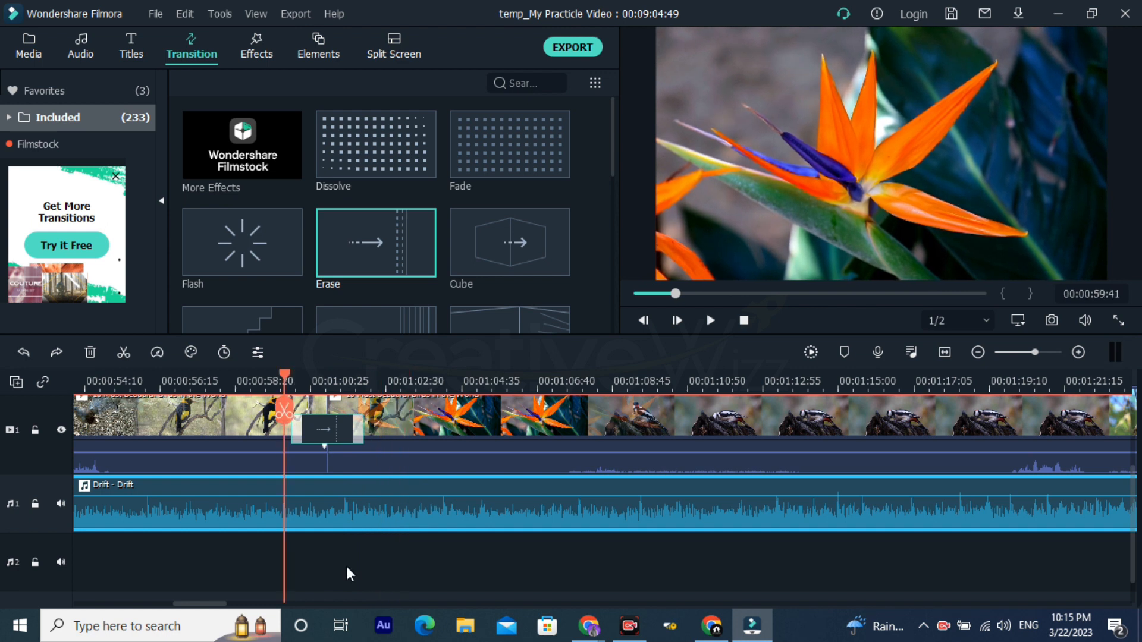
Step: Try the Drift music at 12 dB while playing the Erase transition, and undo the volume changes
left_click_drag(337, 496, 338, 461)
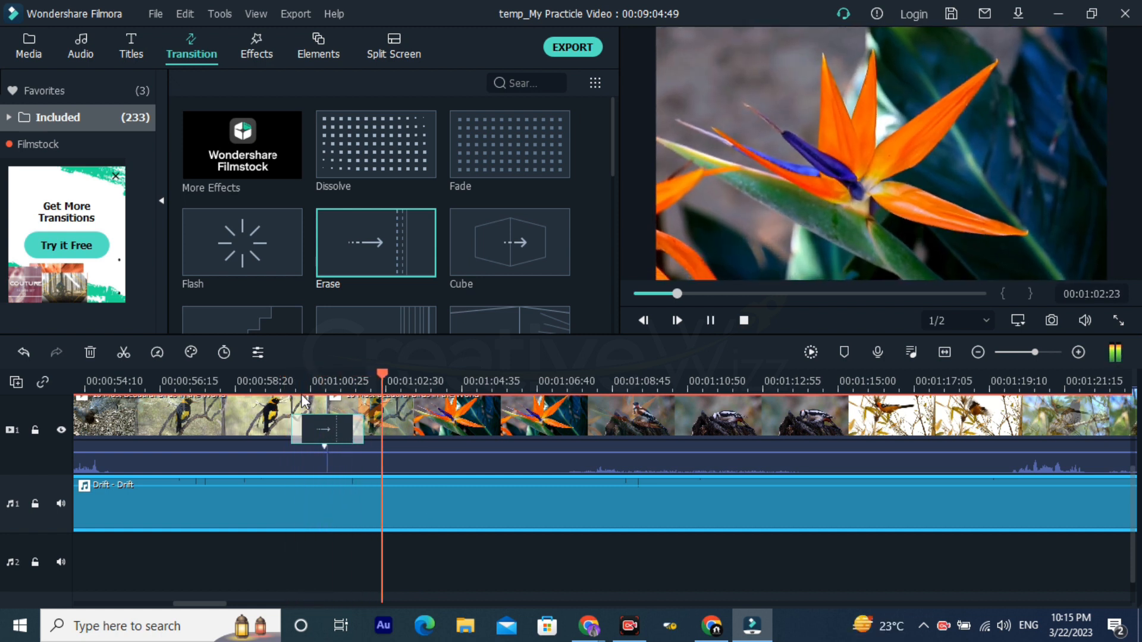
left_click(277, 381)
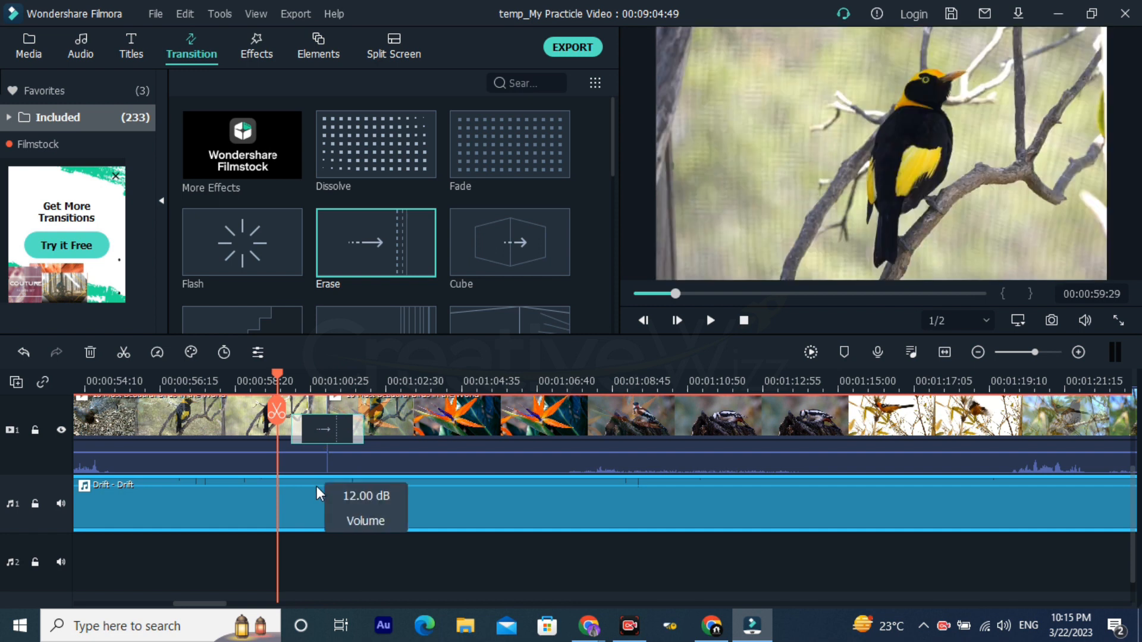
left_click_drag(353, 484, 380, 510)
key("ctrl+z")
key("ctrl+z")
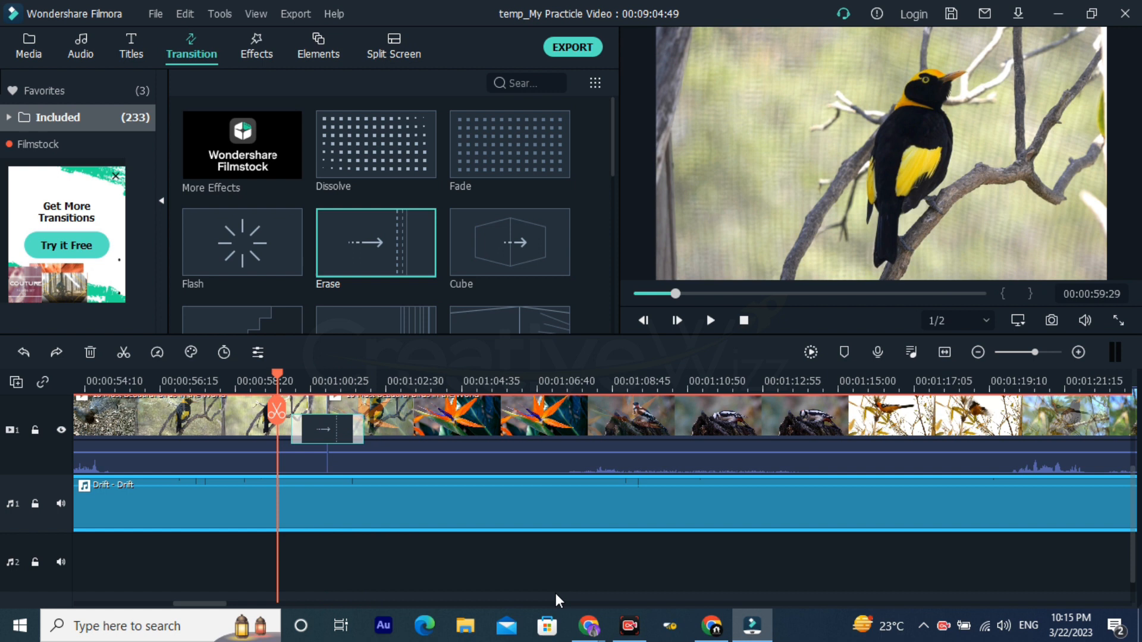
mouse_move(379, 495)
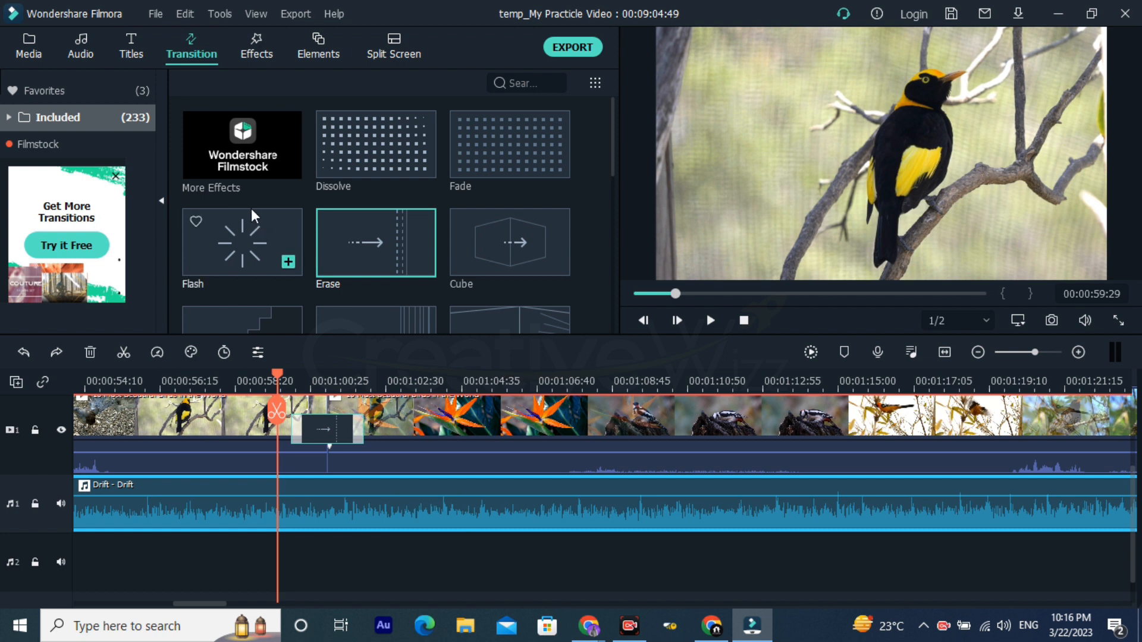
Step: Split only the birds video at 00:01:08:13, where the orange flower blends into the woodpecker
scroll(251, 210, "down", 3)
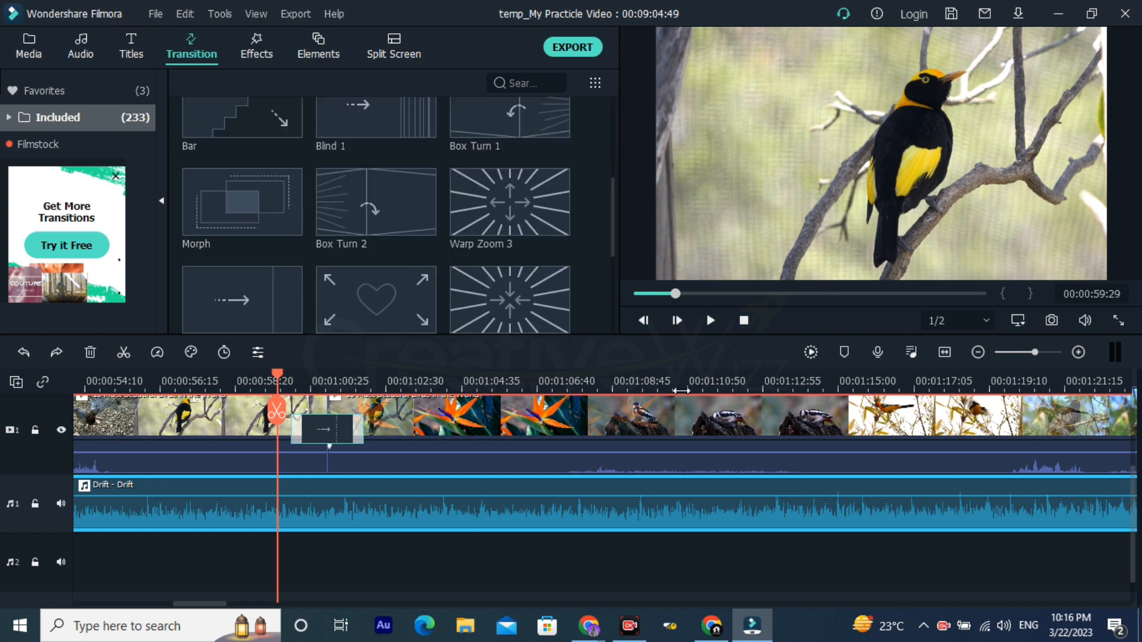
left_click(593, 387)
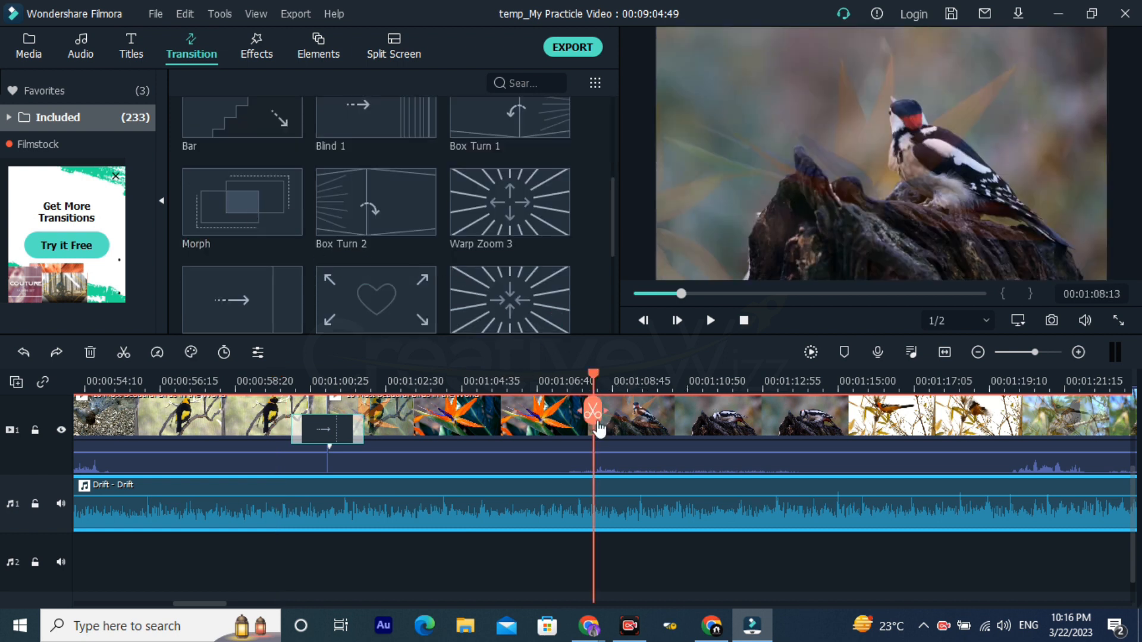
left_click(596, 420)
key("ctrl+z")
scroll(630, 487, "up", 2)
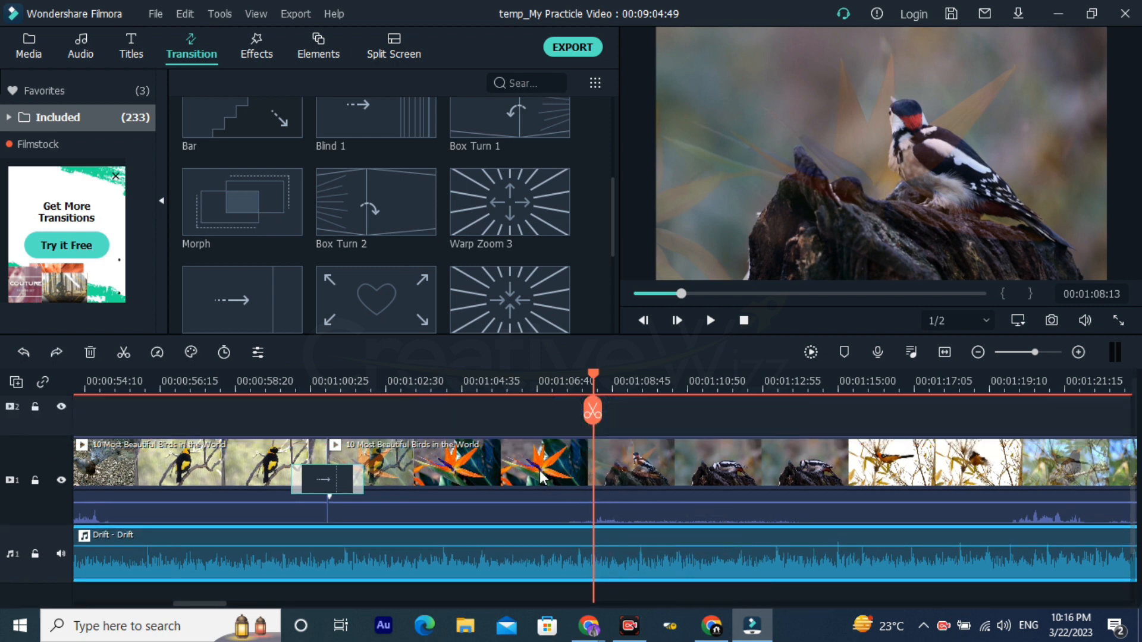
left_click(699, 462)
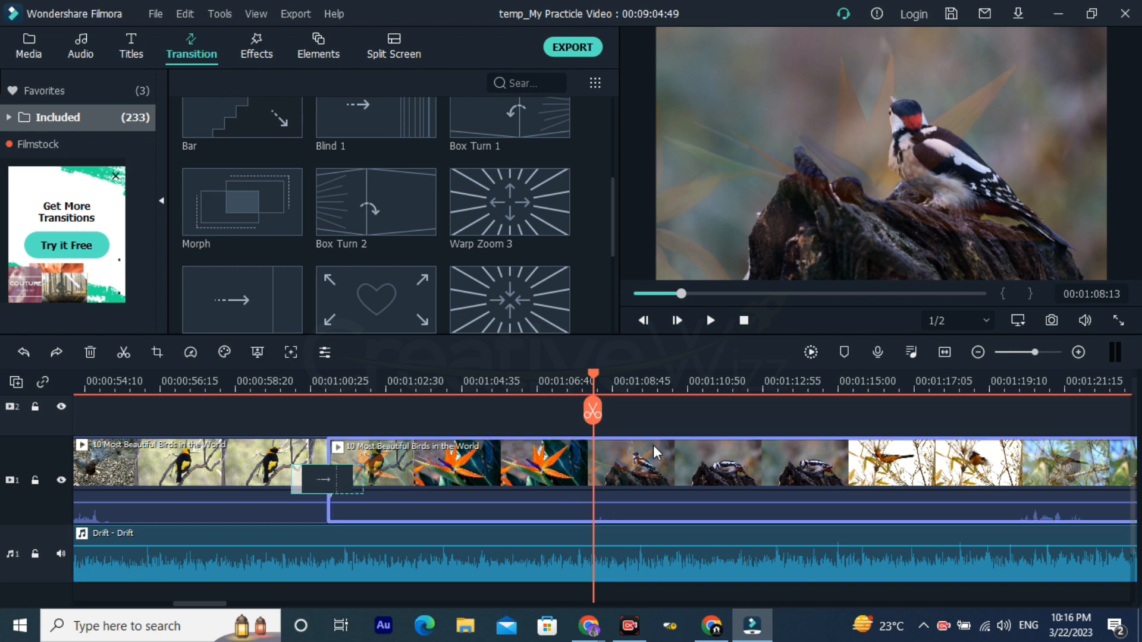
left_click(595, 420)
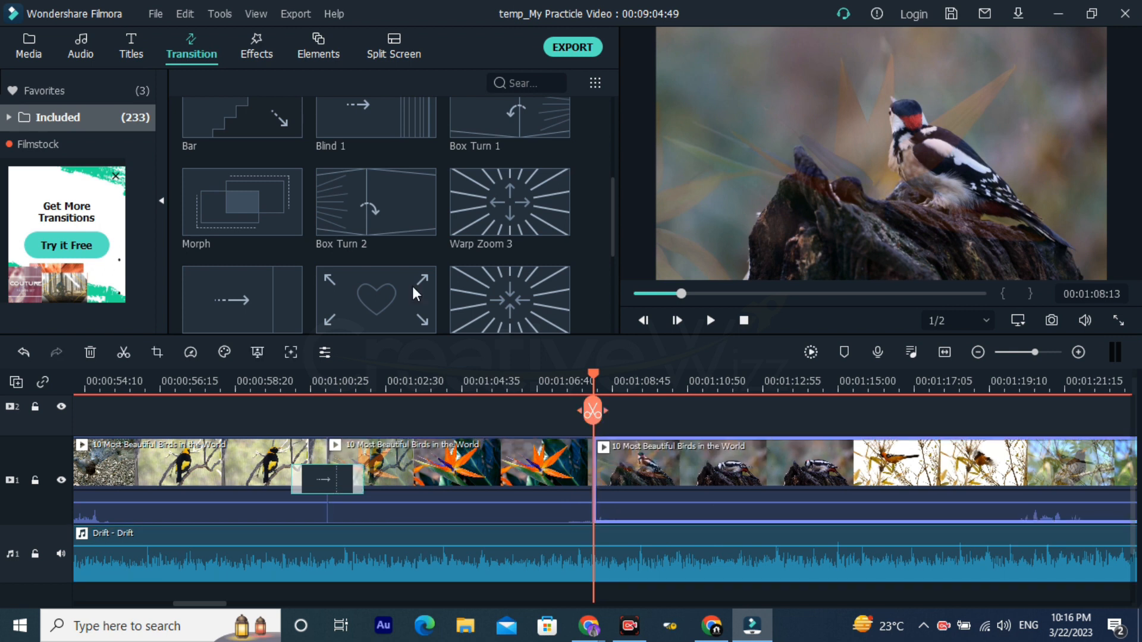
Step: Try the Warp Zoom 3 transition over the split before the woodpecker and play it from 00:01:06:59 to past its end
mouse_move(500, 205)
left_click_drag(521, 208, 554, 390)
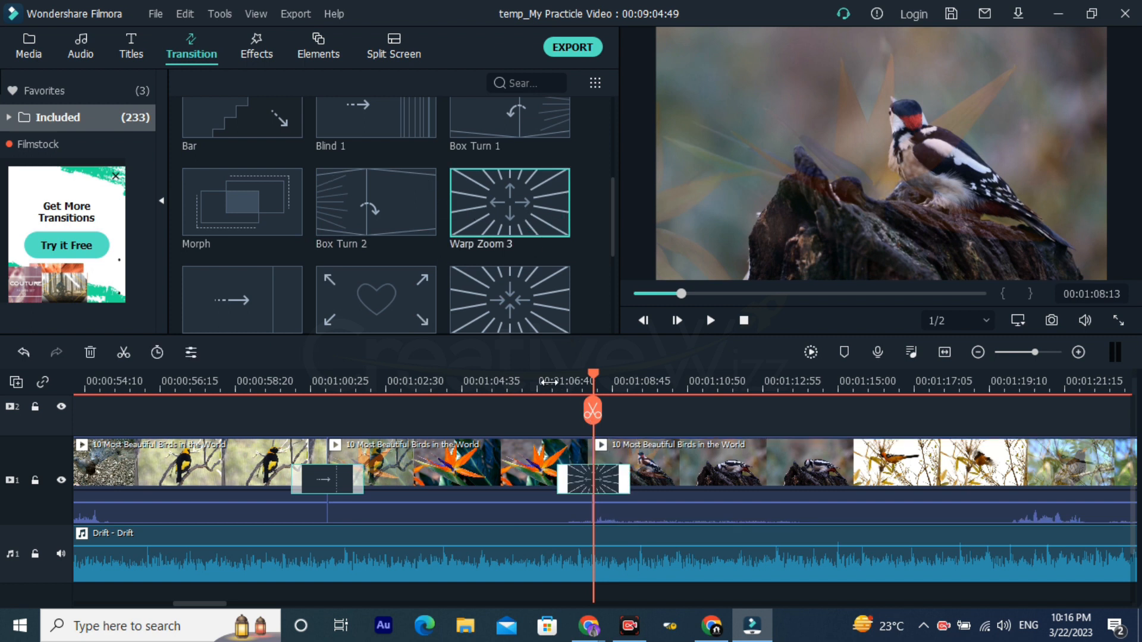
left_click(549, 386)
key("space")
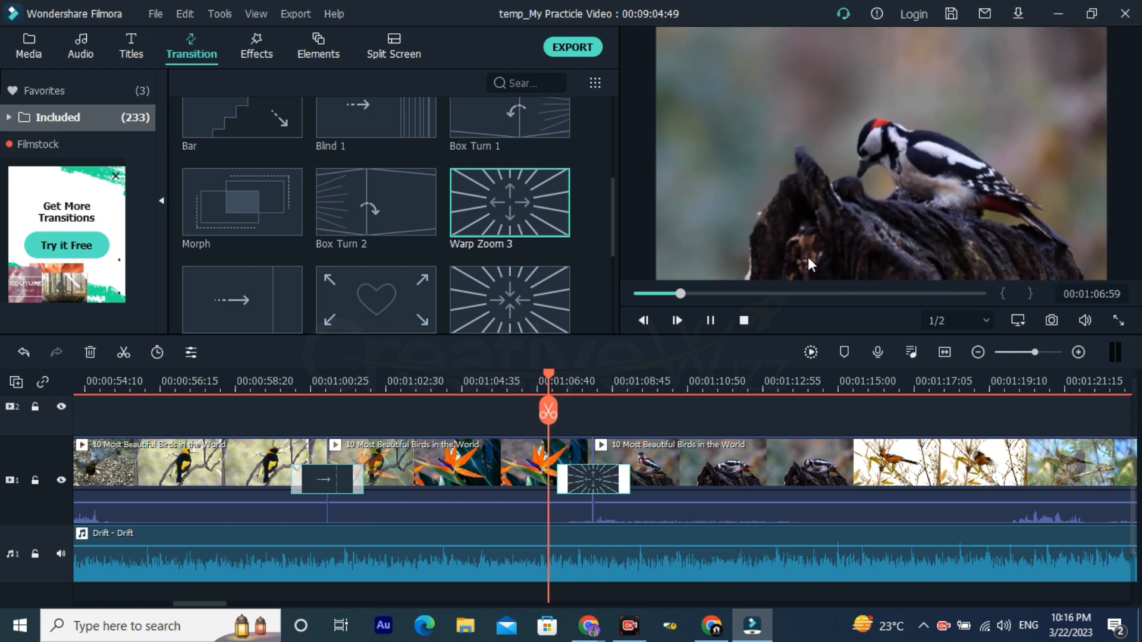
key("space")
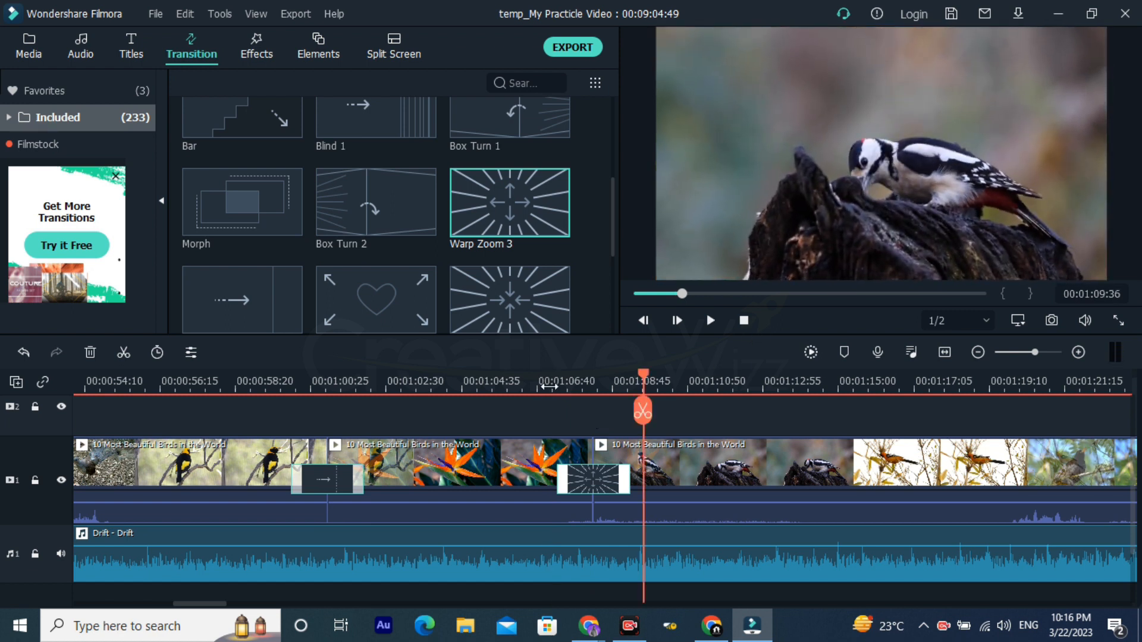
Step: Replace the Warp Zoom 3 transition with Evaporate 2 and play it from just before its start
scroll(507, 262, "down", 3)
left_click_drag(387, 198, 570, 458)
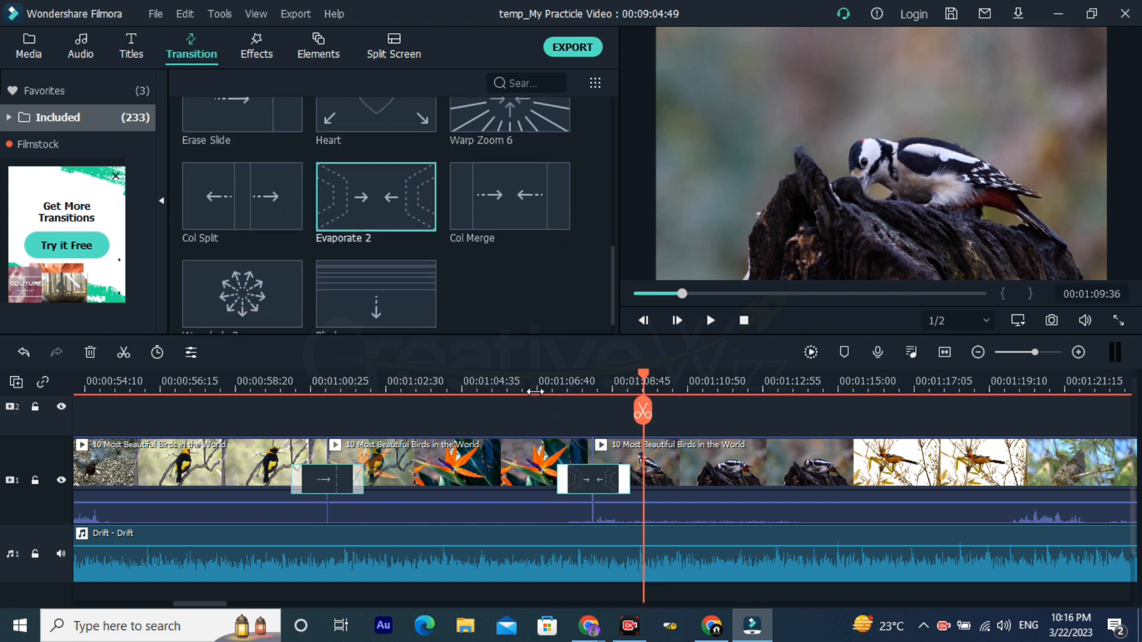
left_click(537, 389)
key("space")
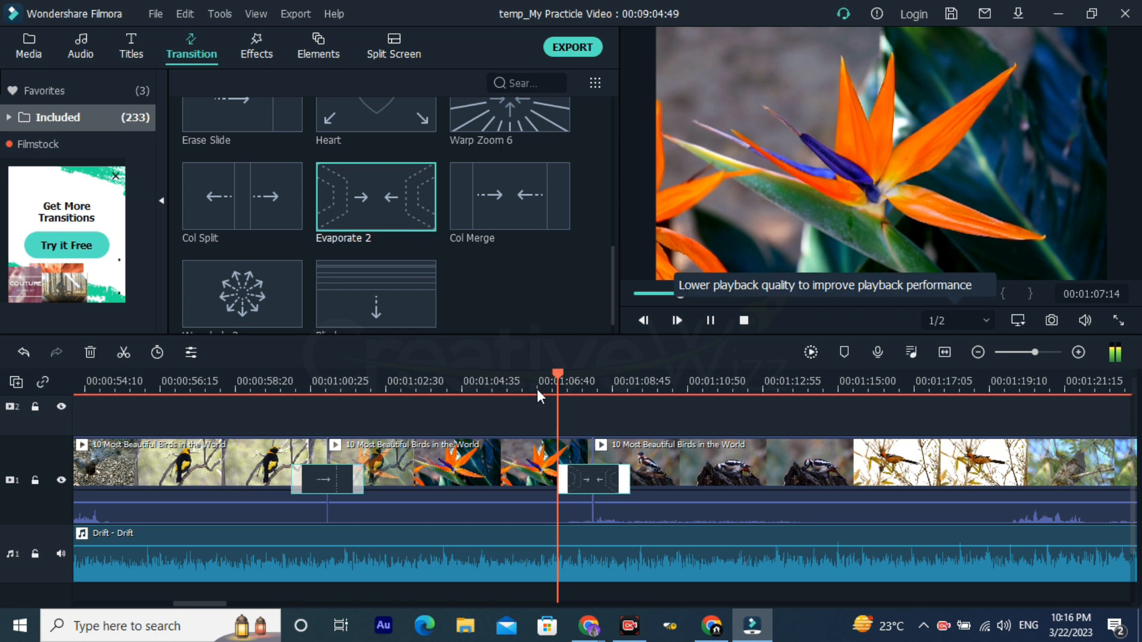
key("space")
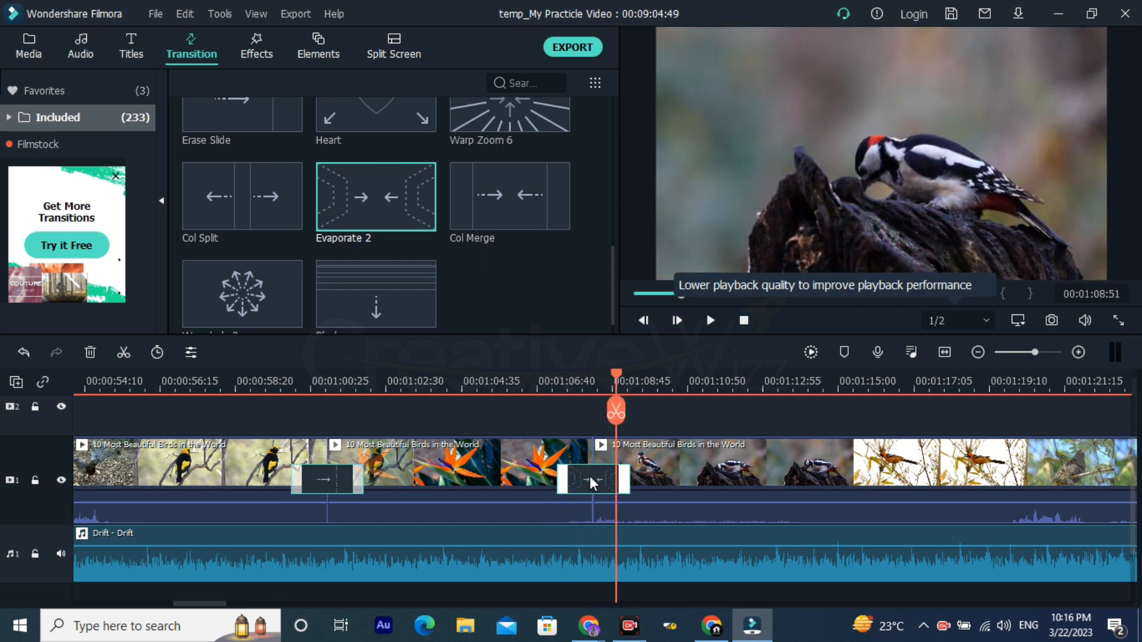
Step: Replace the Evaporate 2 transition with Col Split and play it from 00:01:06:43 to about the middle of the transition
left_click_drag(247, 196, 601, 471)
left_click(538, 391)
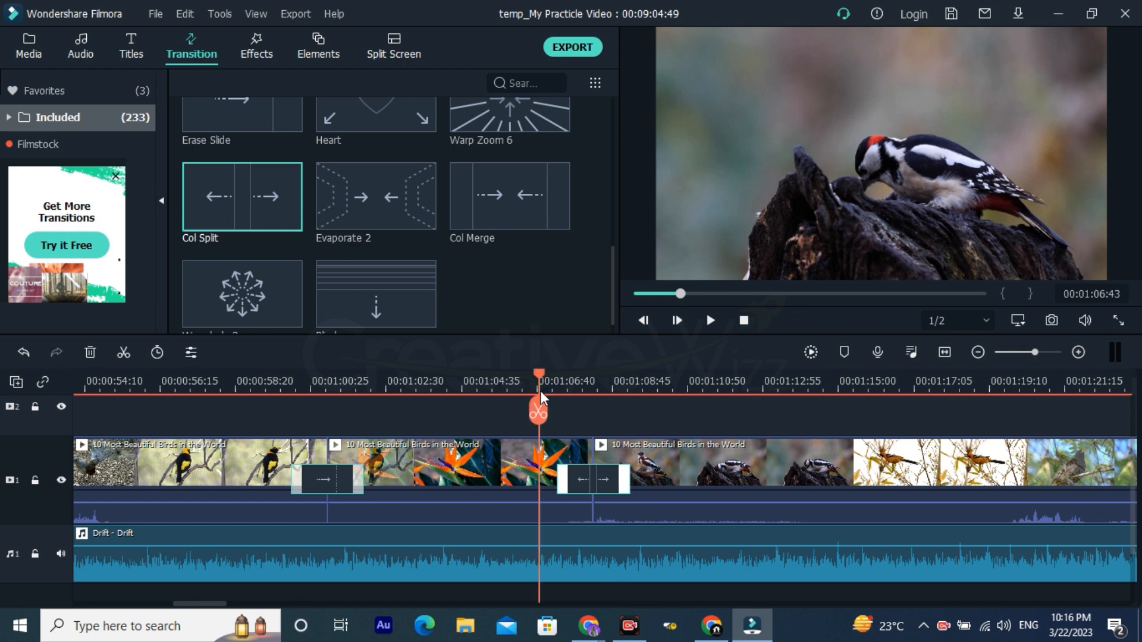
key("space")
key("space")
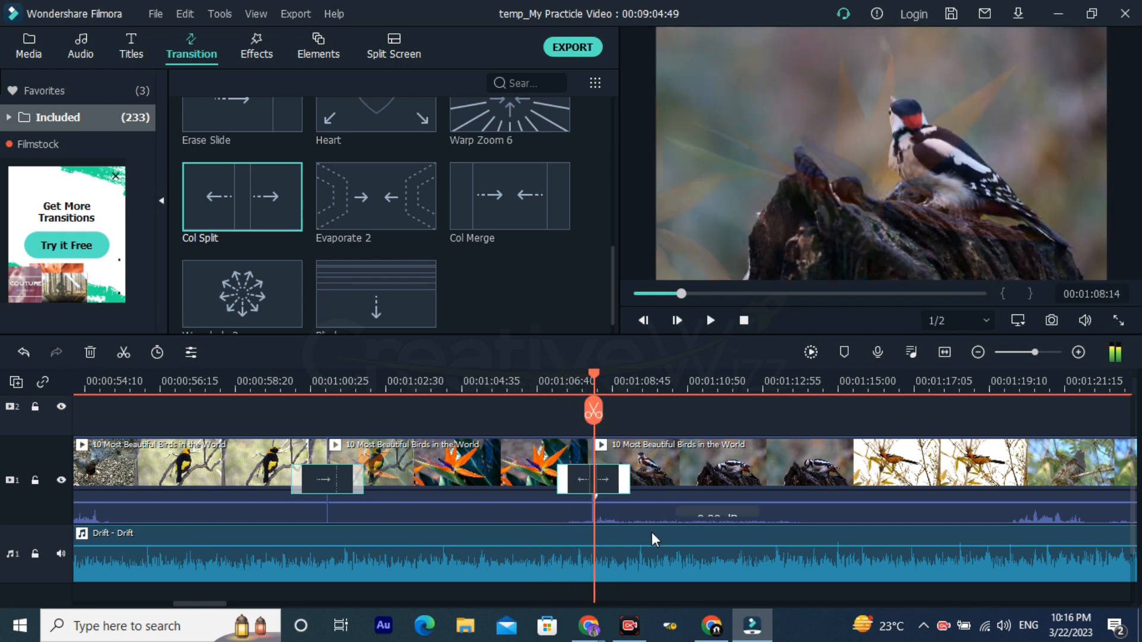
Step: Lower the Drift music clip's volume until its waveform is flat
left_click_drag(635, 542, 642, 573)
Step: Replace the Col Split transition with Evaporate 2 and play it from 00:01:06:27
scroll(409, 231, "down", 1)
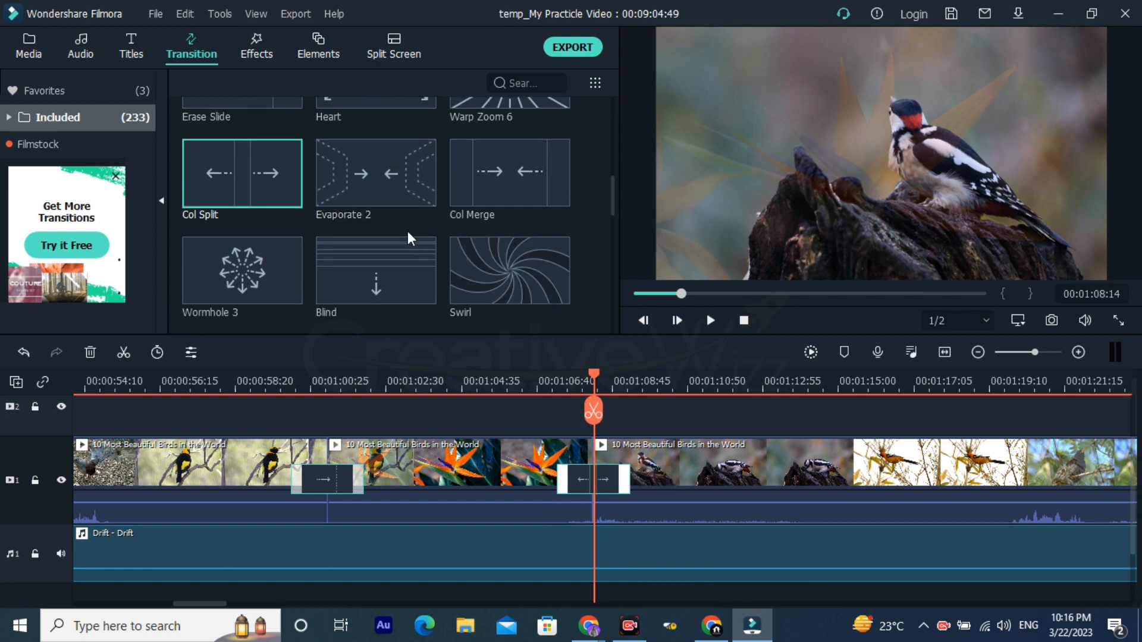
left_click_drag(356, 177, 566, 477)
left_click(529, 367)
key("space")
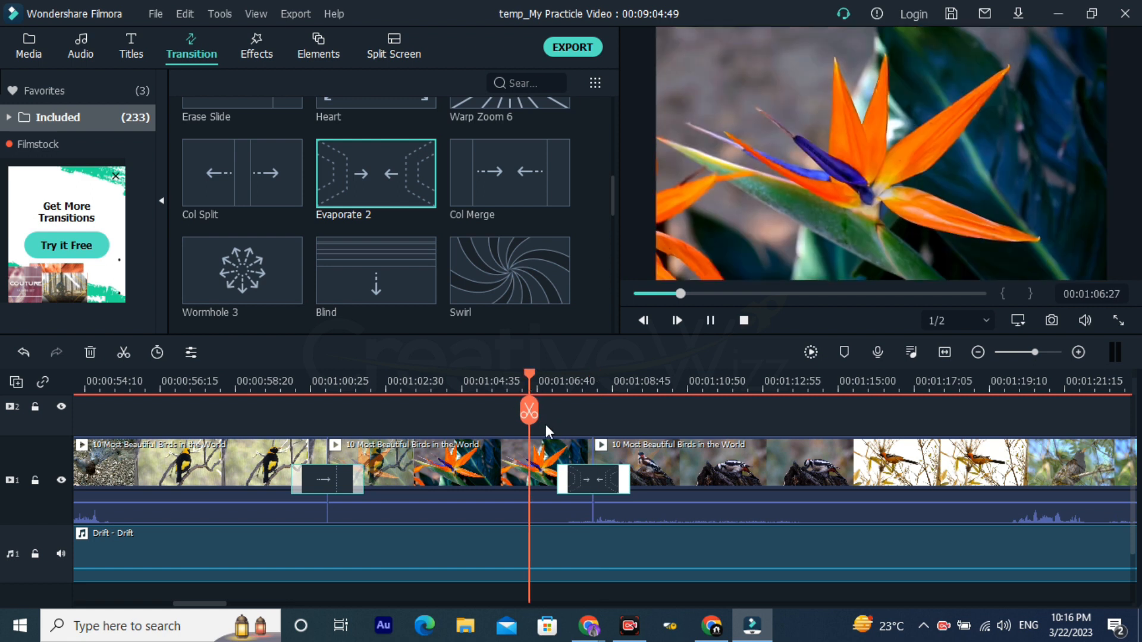
key("space")
Step: Replace the Evaporate 2 transition before the woodpecker with Swirl and play it from just before its start to past its end
left_click_drag(537, 290, 580, 489)
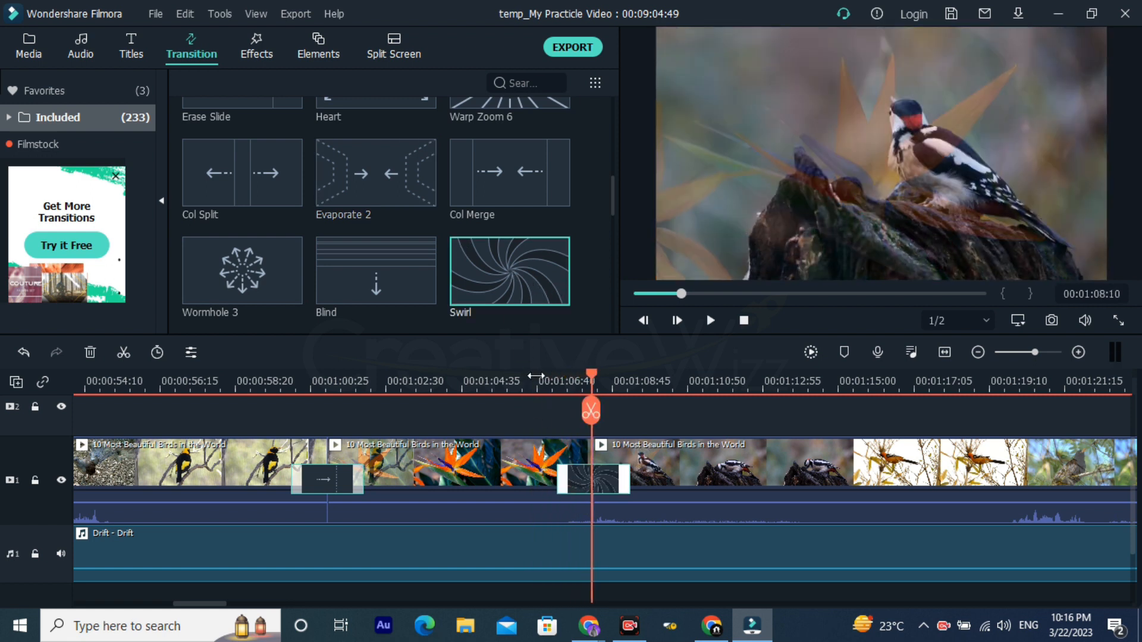
left_click(538, 379)
key("space")
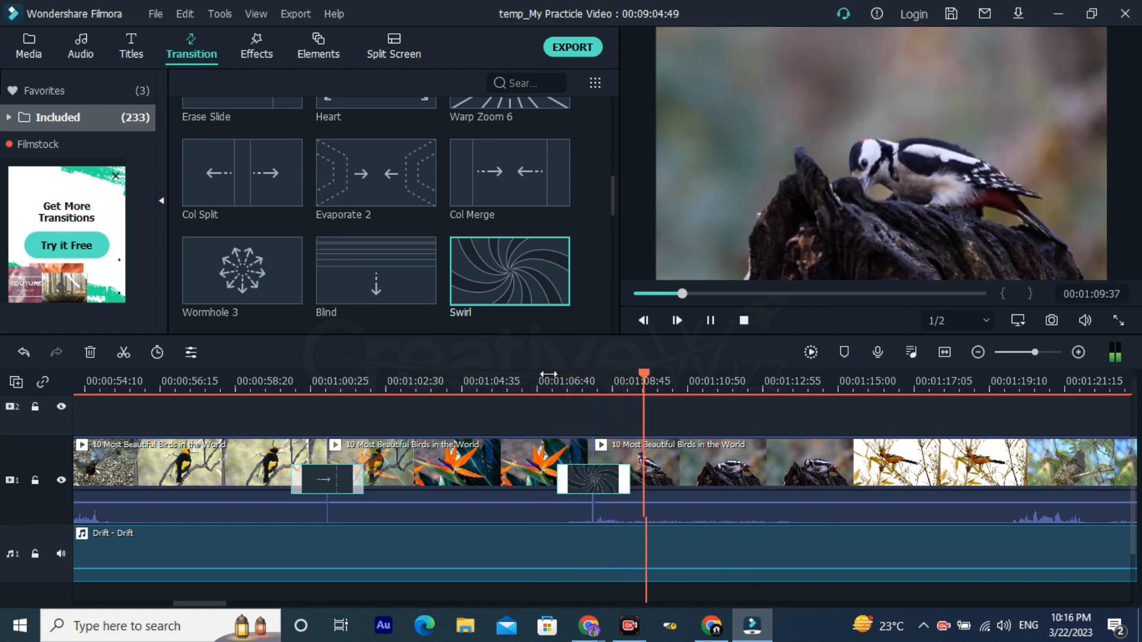
key("space")
Step: Replace the Swirl transition before the woodpecker with Wormhole 6, play it from before its start, and return the playhead to 00:01:07:32
scroll(715, 371, "down", 3)
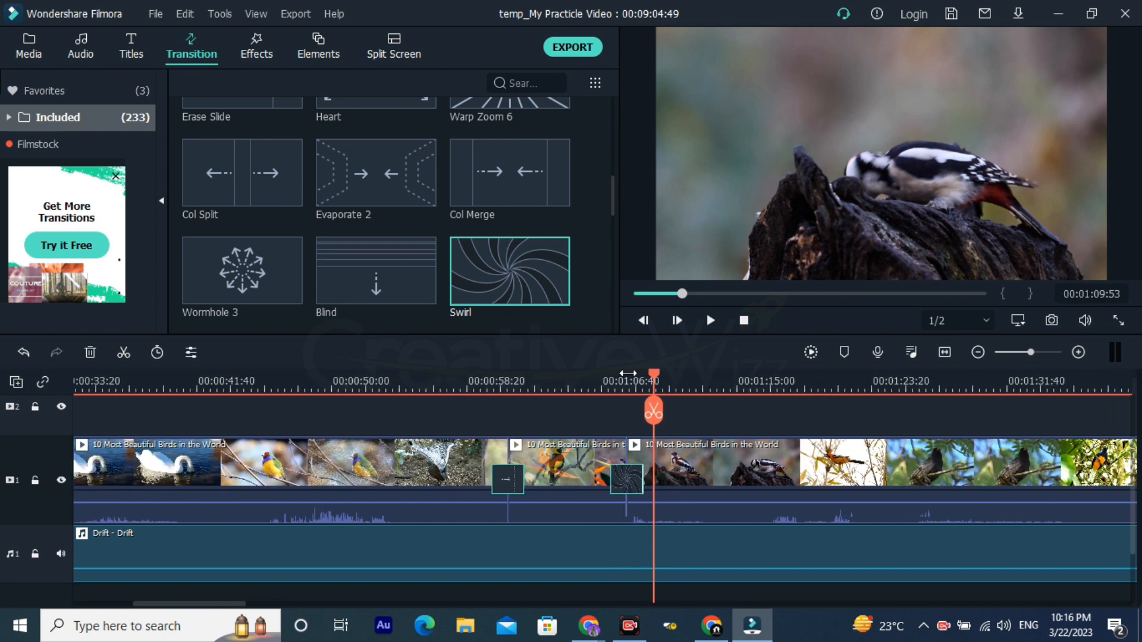
scroll(413, 293, "down", 3)
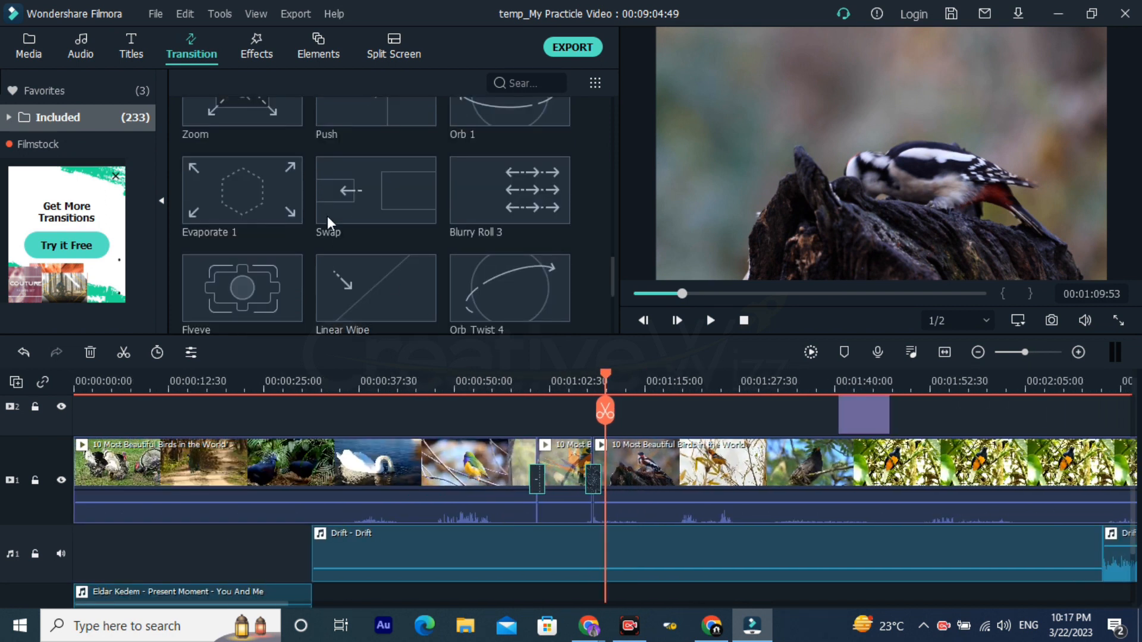
scroll(395, 270, "down", 3)
left_click_drag(515, 266, 597, 474)
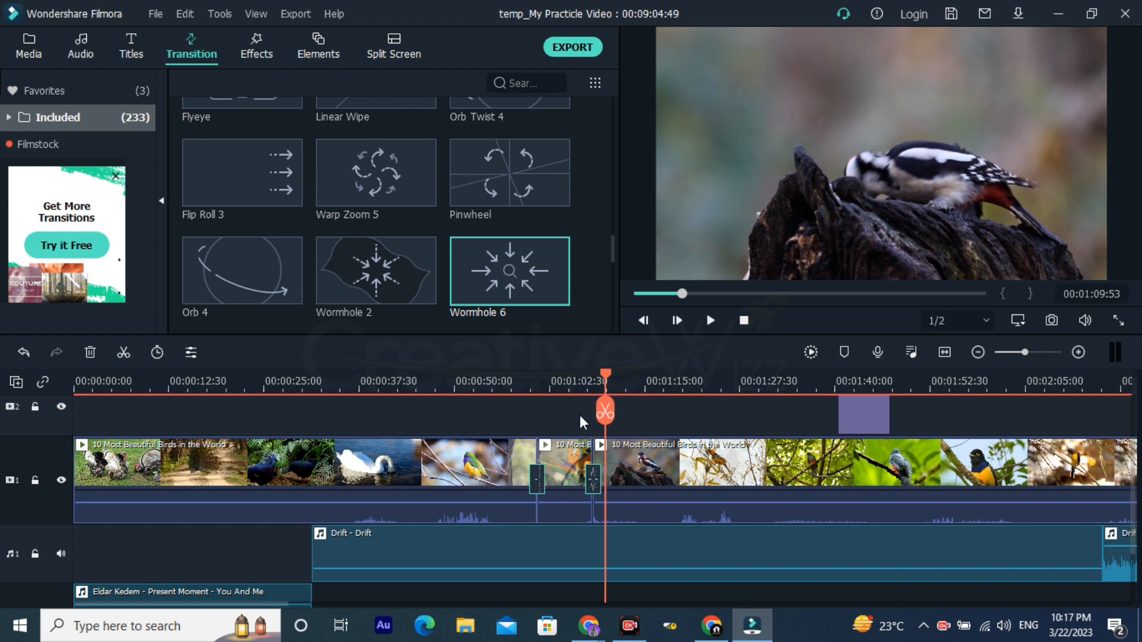
left_click(576, 390)
key("space")
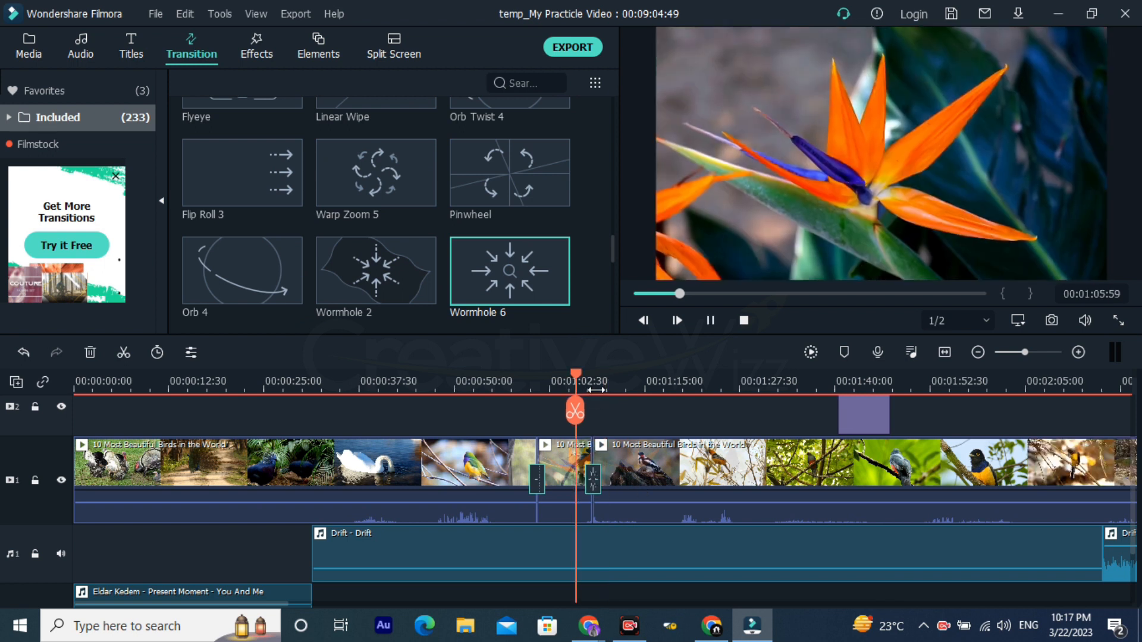
left_click(807, 387)
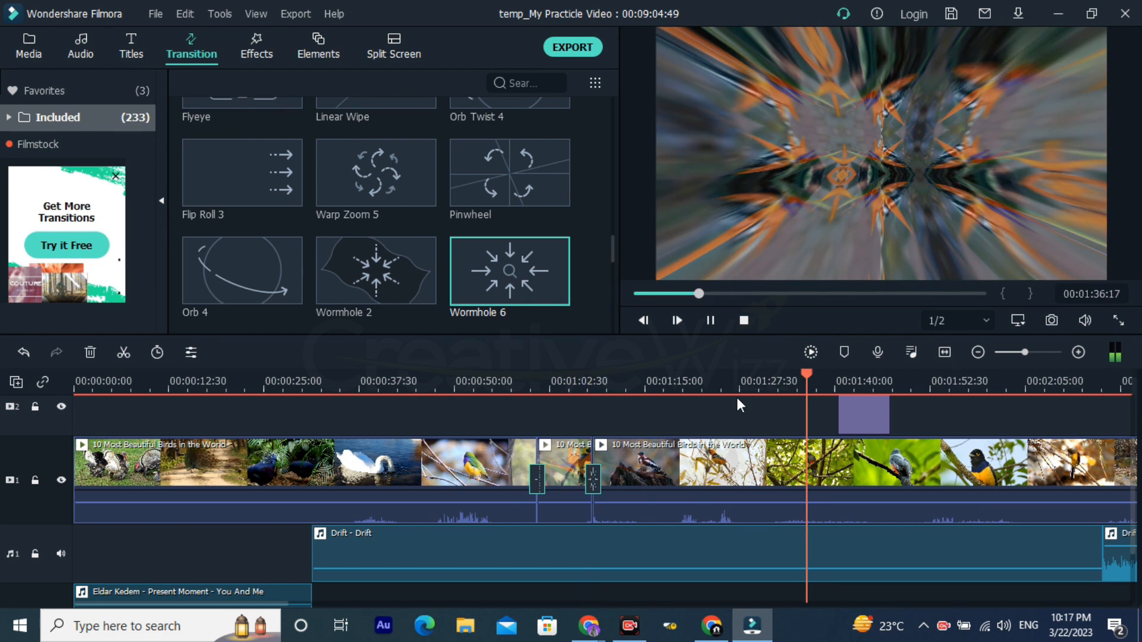
left_click(587, 387)
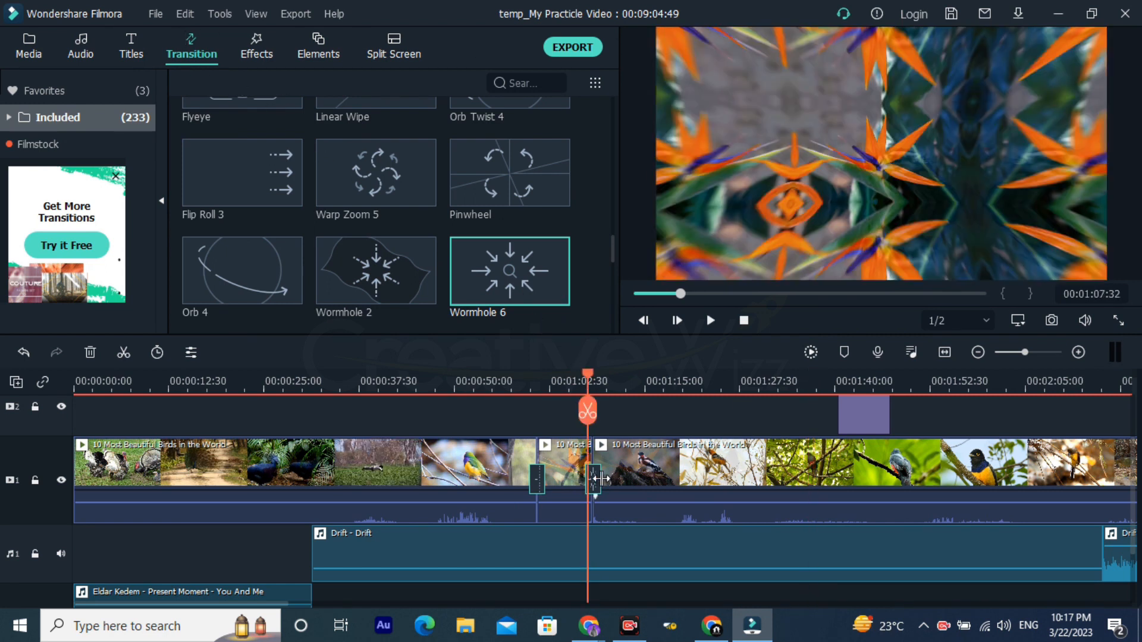
Step: Add the Strong Glitch effect to the track above the bird video, starting at about 00:01:15
scroll(601, 477, "up", 1)
left_click(656, 451)
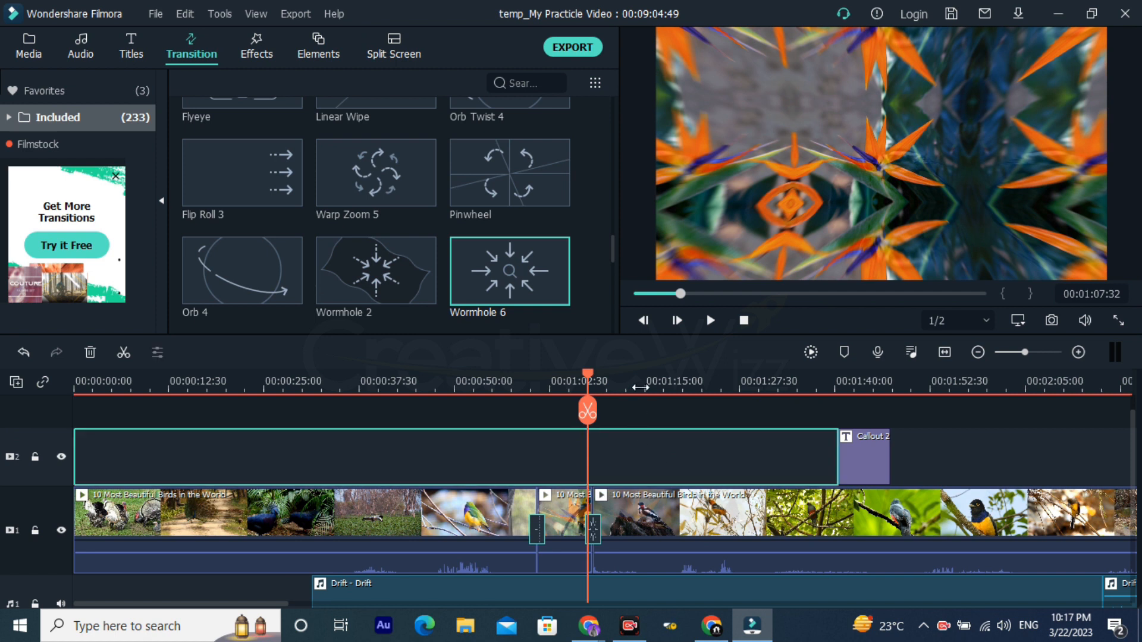
left_click(640, 387)
left_click(254, 51)
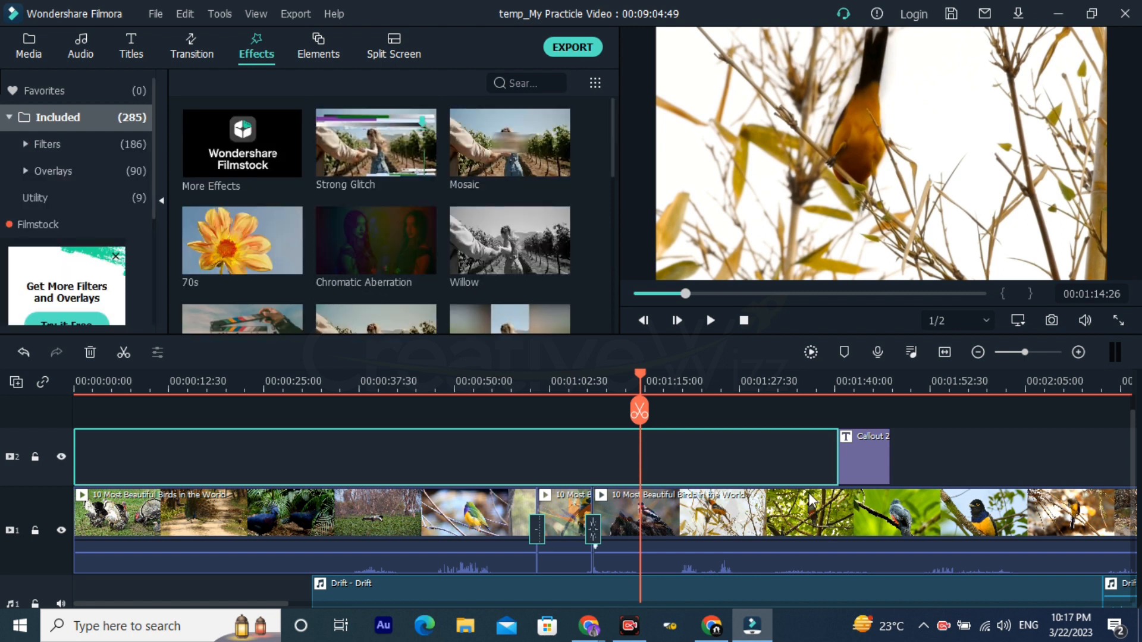
mouse_move(416, 169)
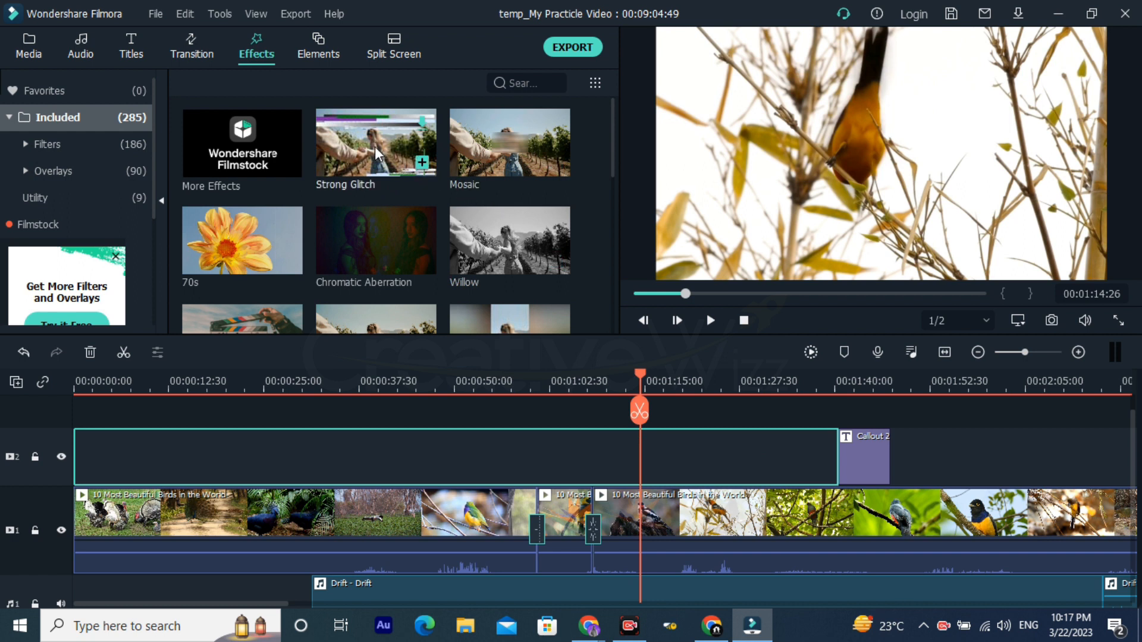
left_click_drag(374, 146, 652, 412)
left_click_drag(647, 466, 653, 459)
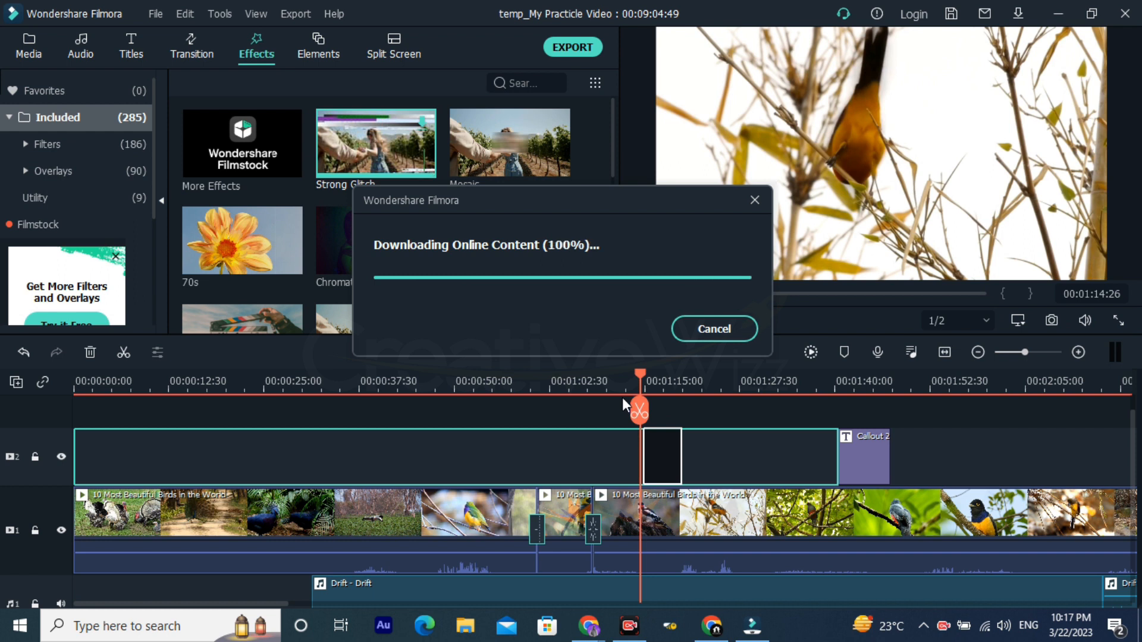
Step: Play the video from 00:01:13:00 into the Strong Glitch effect
left_click_drag(630, 385, 853, 388)
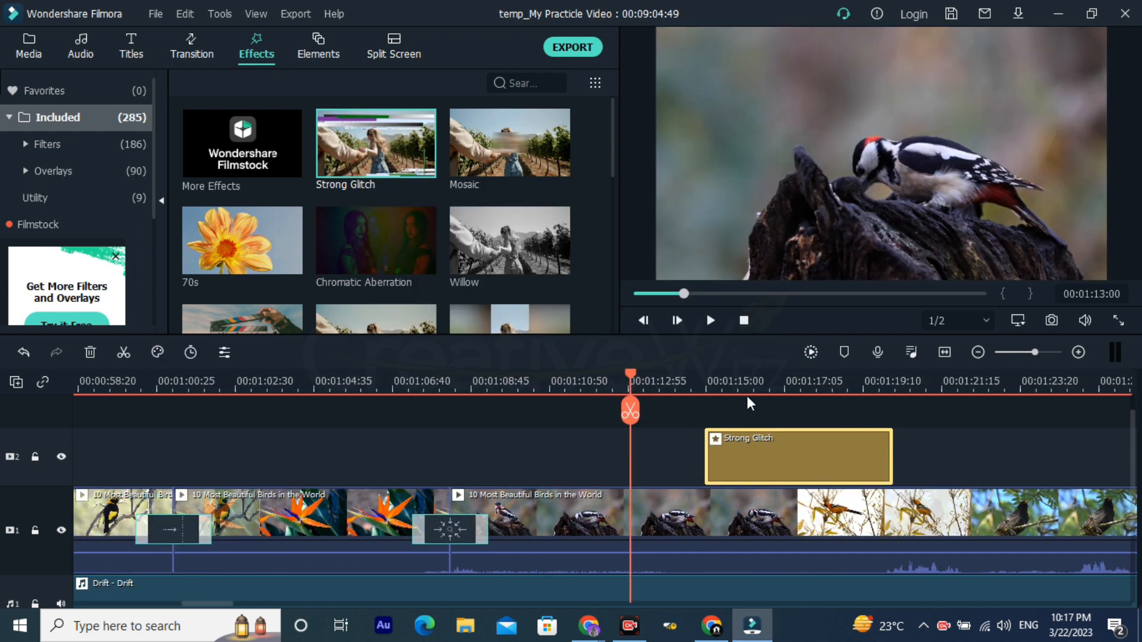
key("space")
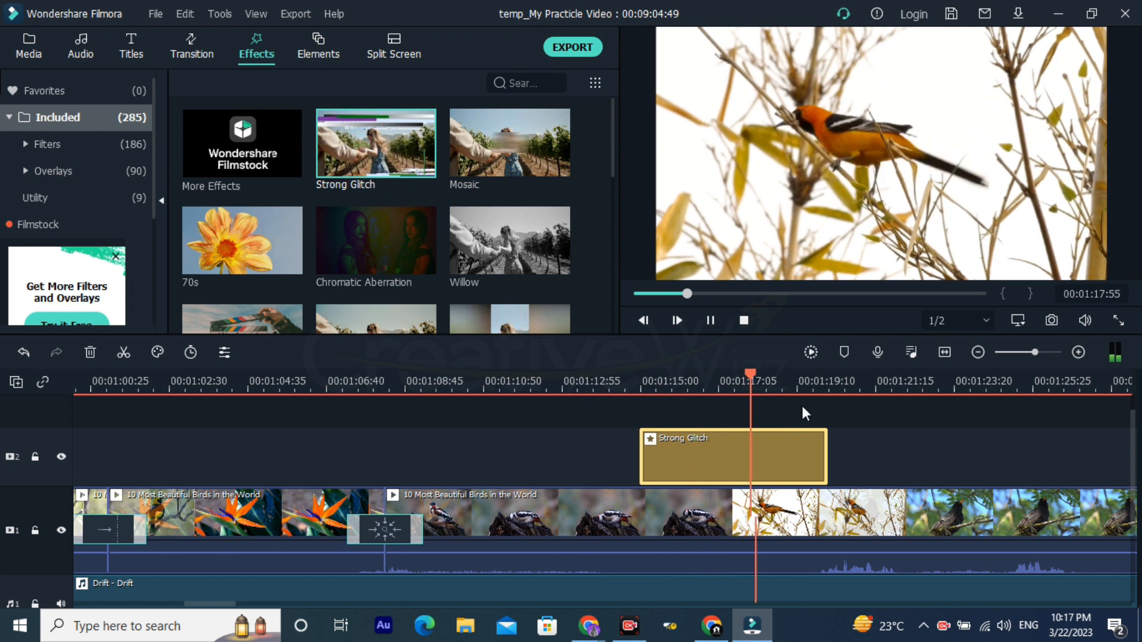
key("space")
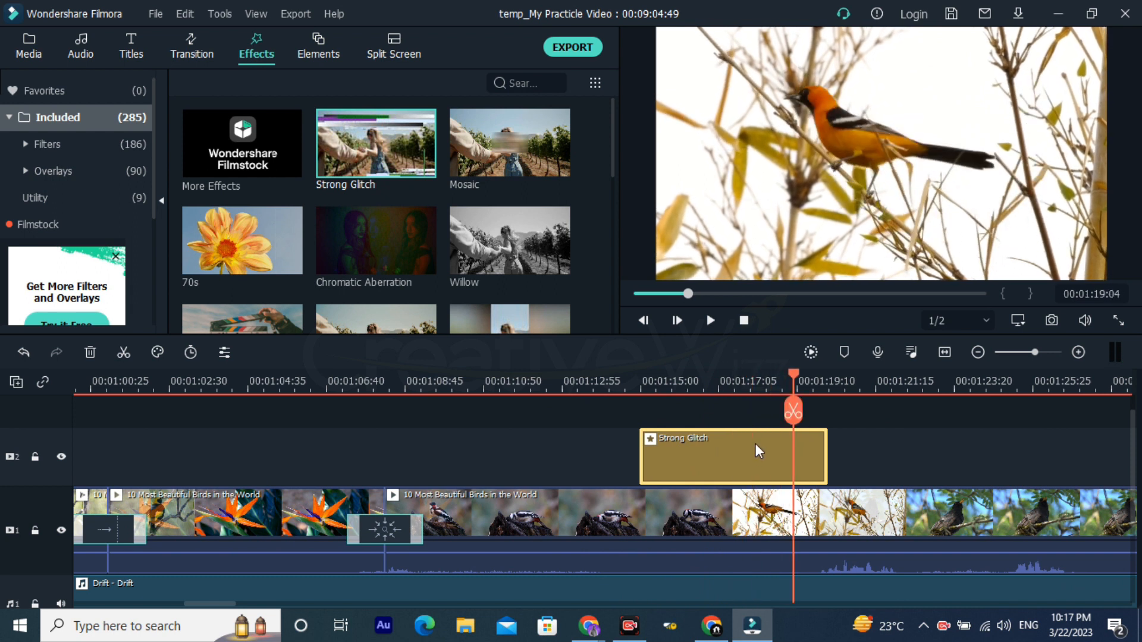
Step: Replace the Strong Glitch effect with Mosaic starting at 00:01:14:59 and play it
key("Delete")
left_click_drag(482, 148, 640, 479)
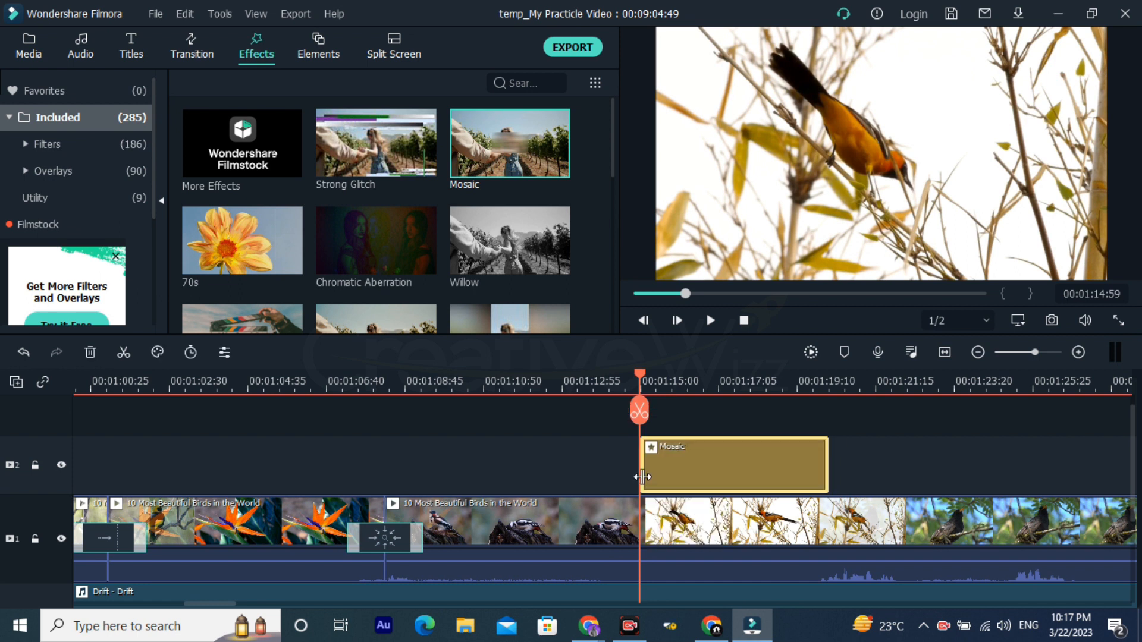
key("space")
left_click(711, 321)
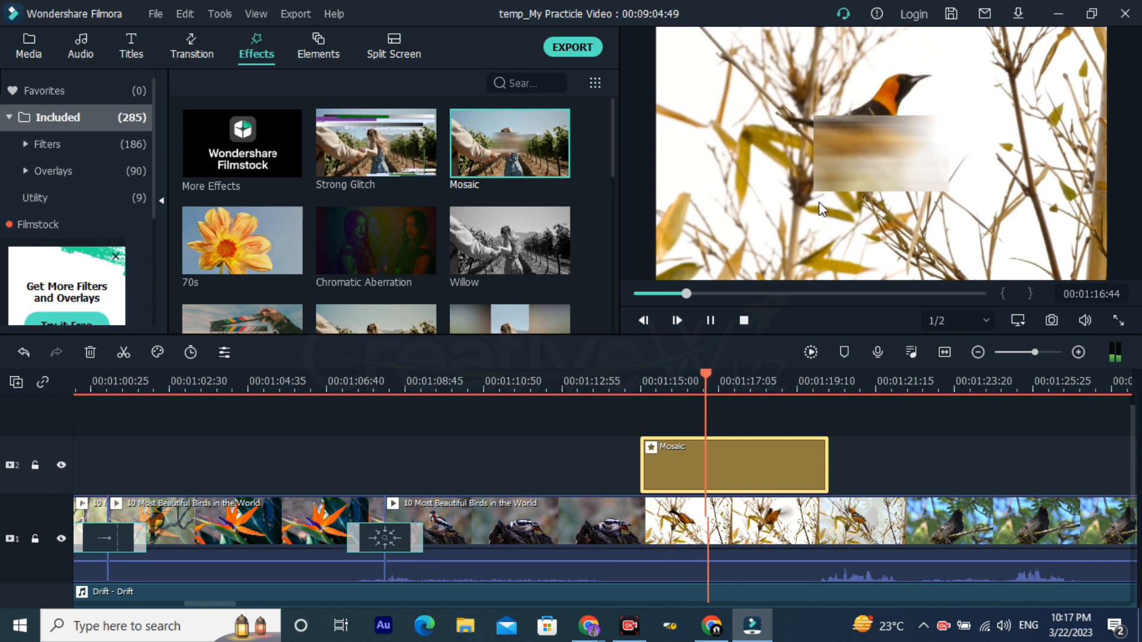
Step: Shrink the mosaic area and move it to the upper-right corner of the video frame
left_click(921, 157)
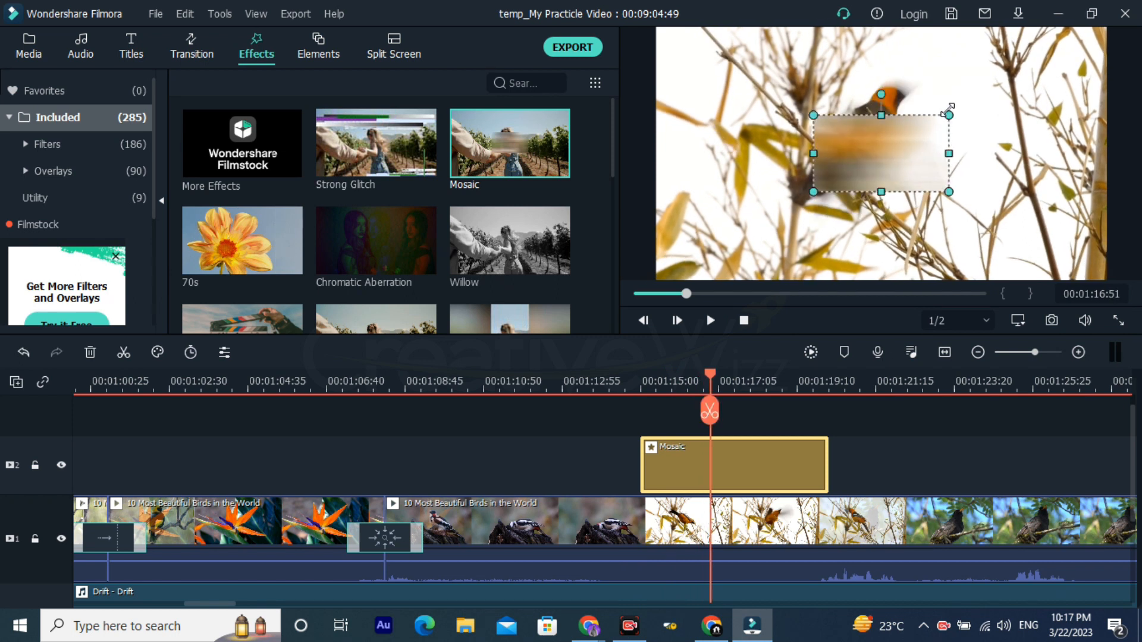
left_click_drag(948, 115, 888, 149)
left_click_drag(852, 187, 860, 177)
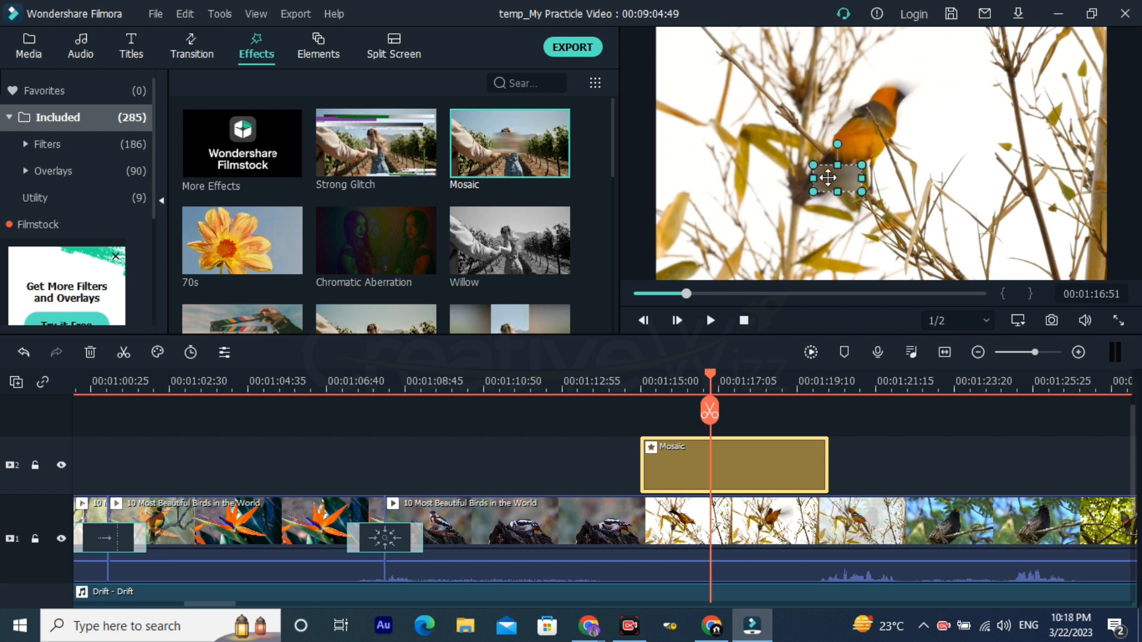
mouse_move(1089, 28)
left_mouse_down()
mouse_move(1057, 50)
mouse_move(1075, 36)
mouse_move(1073, 72)
mouse_move(1104, 52)
mouse_move(1080, 28)
left_mouse_up()
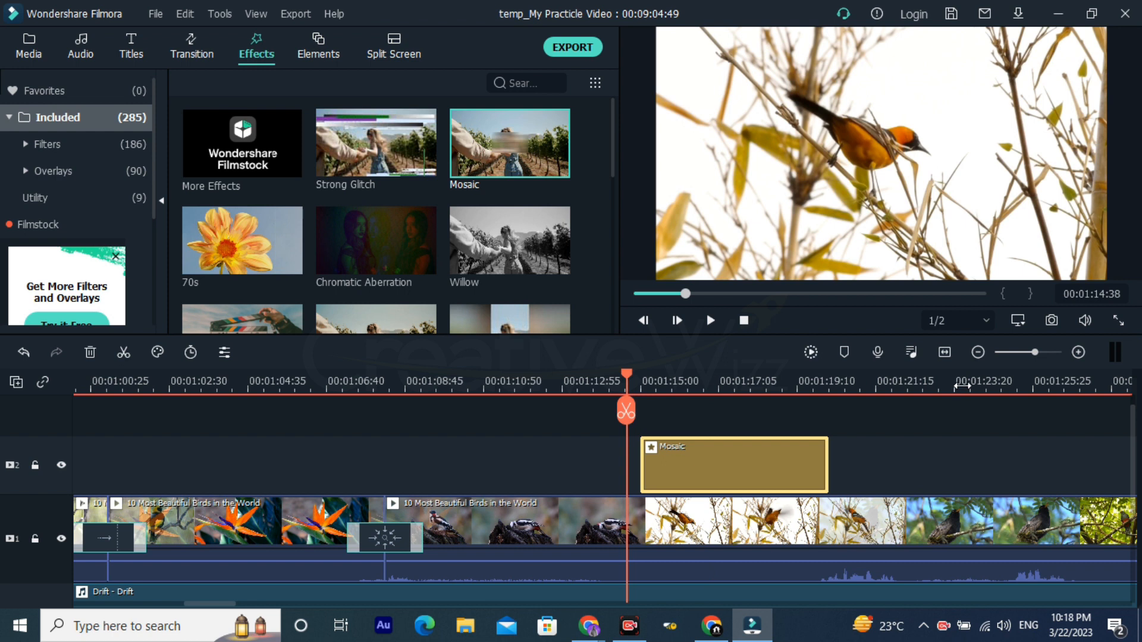
Step: Add the Willow effect above the bird video after the Callout 2 title, at about 00:01:57, and play through it
left_click_drag(962, 386, 584, 329)
left_click_drag(508, 242, 749, 458)
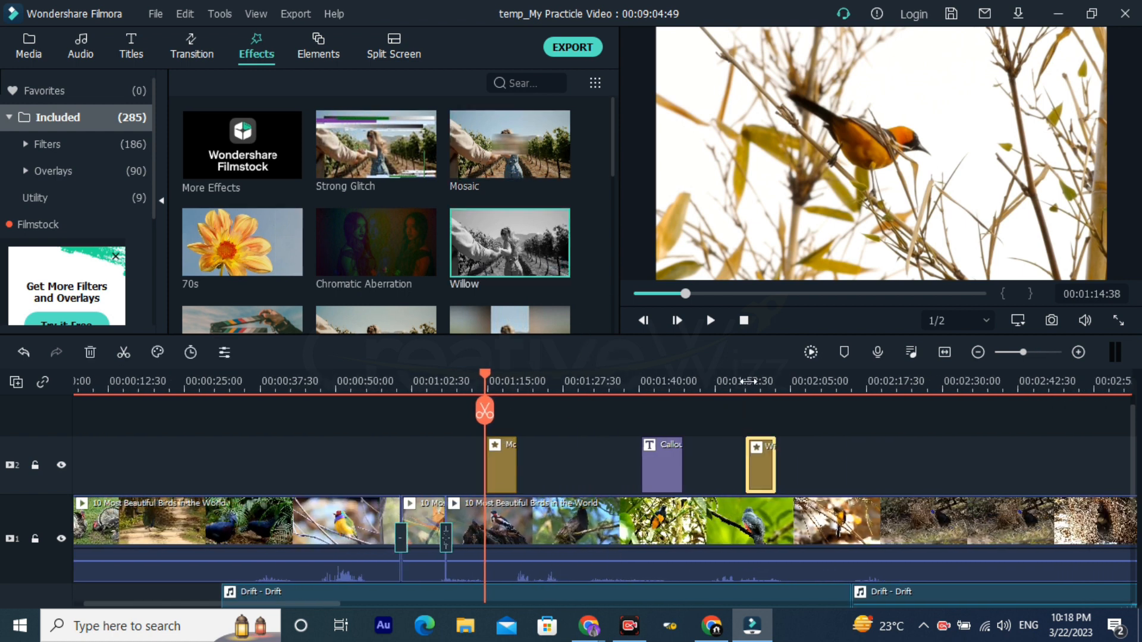
left_click(746, 384)
left_click(739, 385)
left_click_drag(775, 390, 894, 395)
key("space")
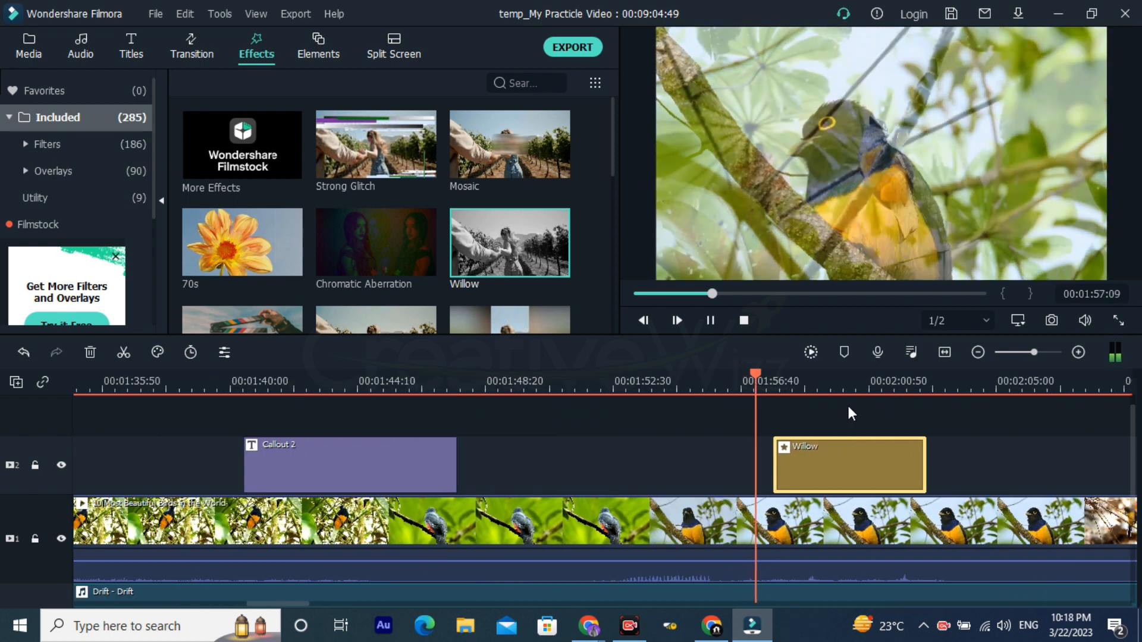
key("space")
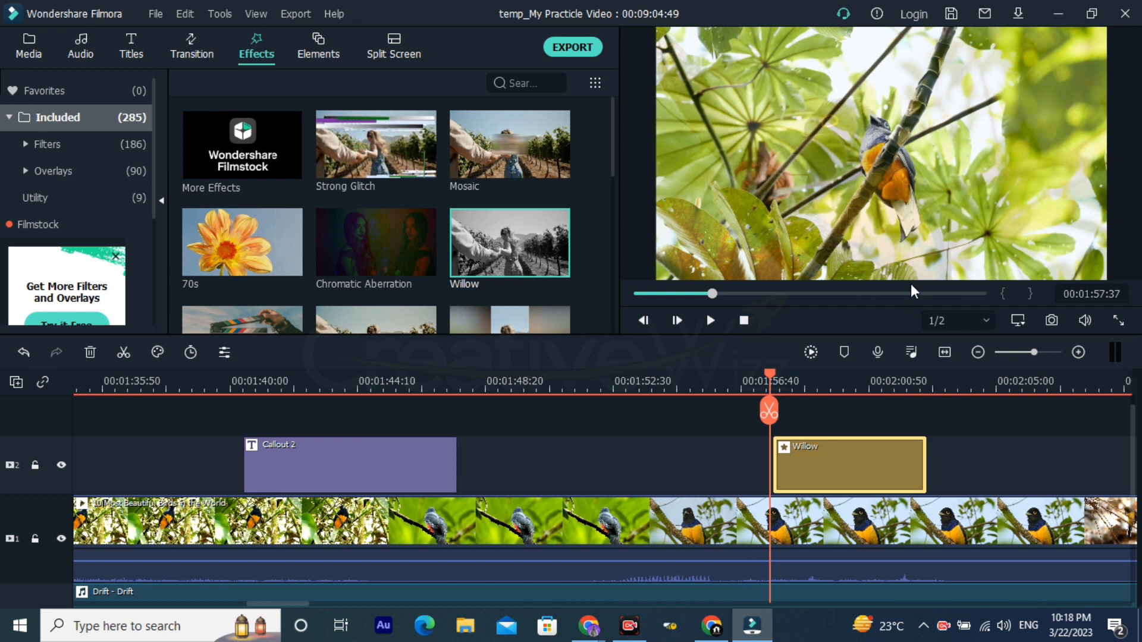
key("space")
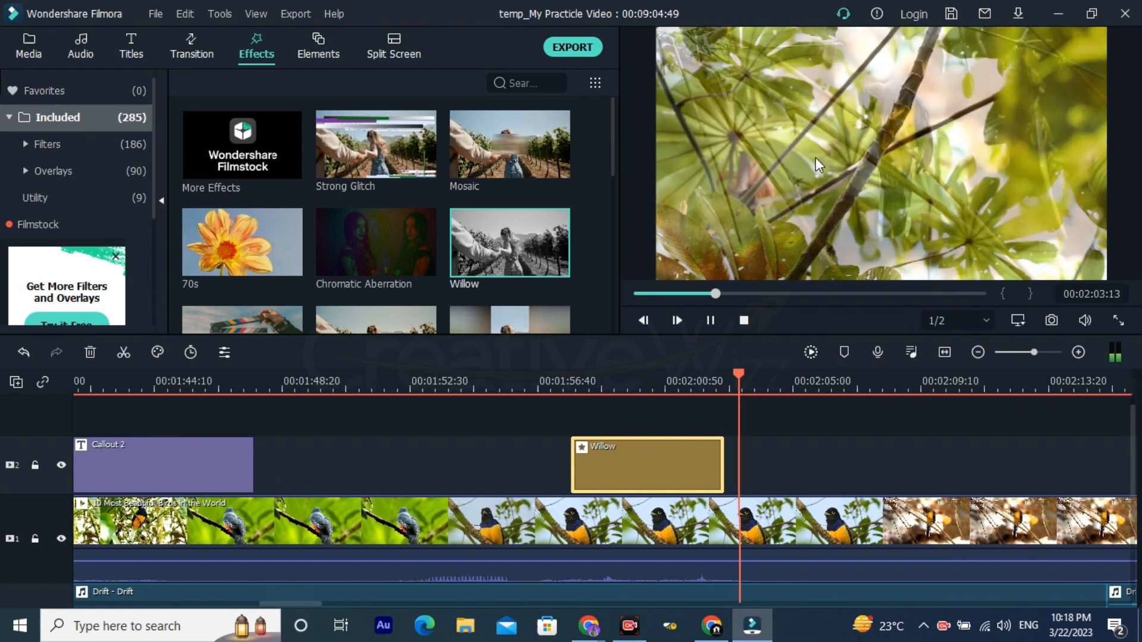
Step: Add the Light Leak 6 effect after Willow, at about 00:02:08, and play through it to 00:02:20:10
scroll(422, 183, "down", 8)
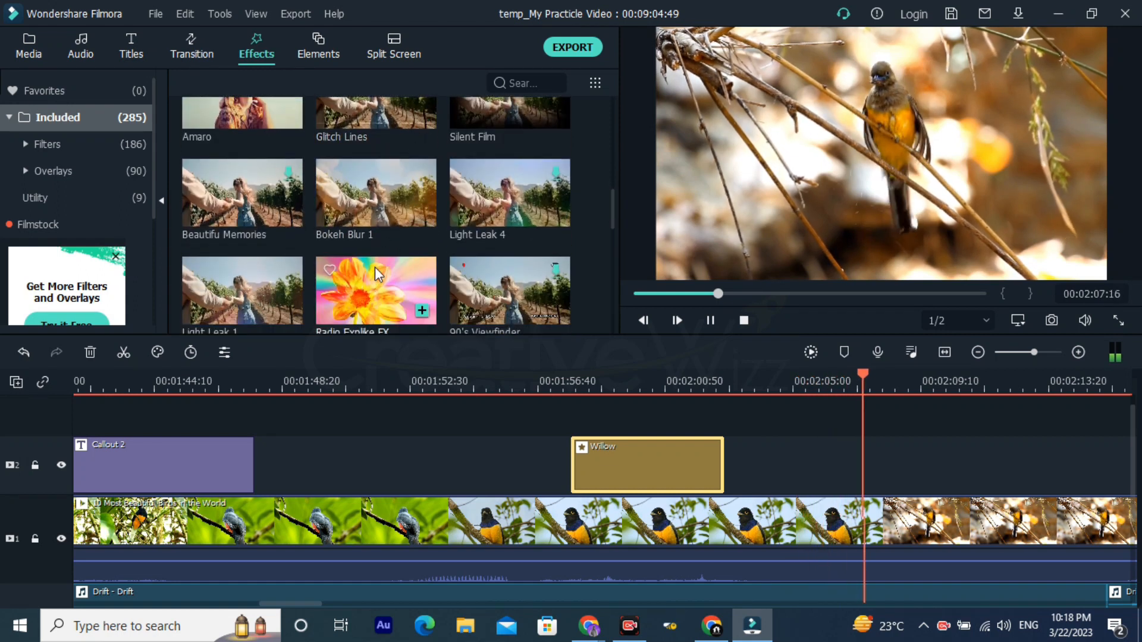
scroll(374, 266, "down", 10)
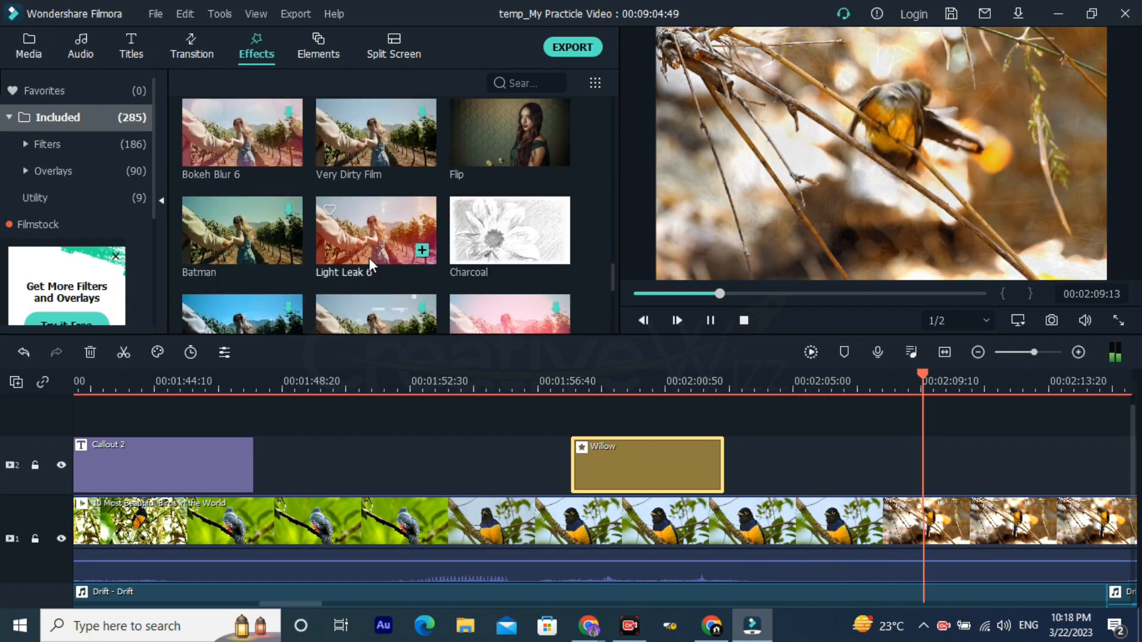
left_click_drag(372, 232, 906, 452)
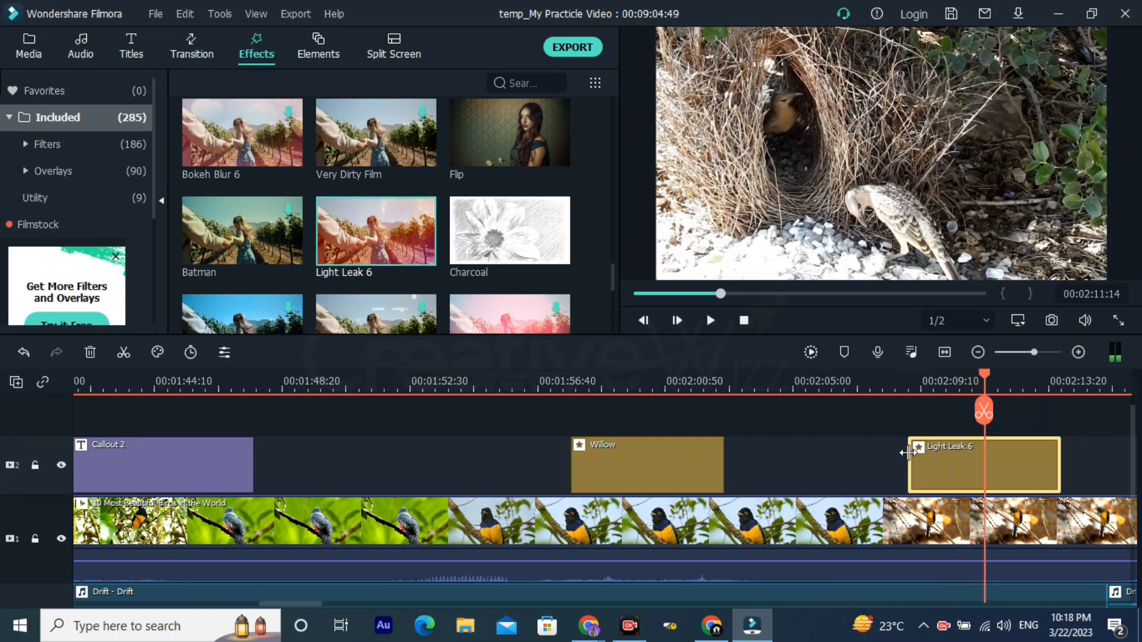
left_click(894, 378)
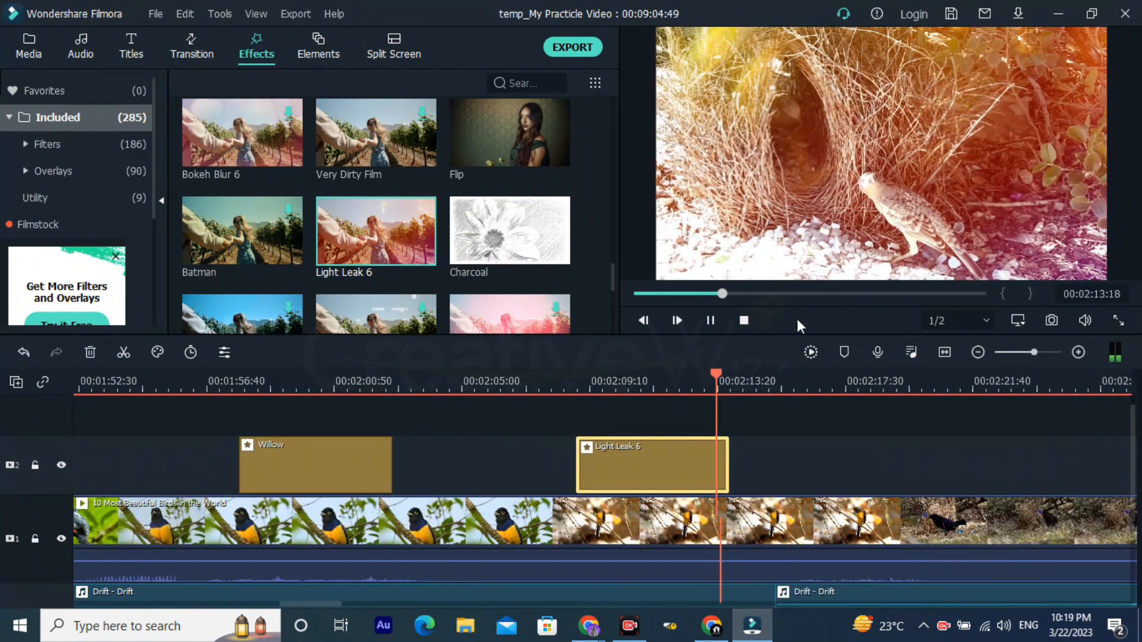
left_click(847, 380)
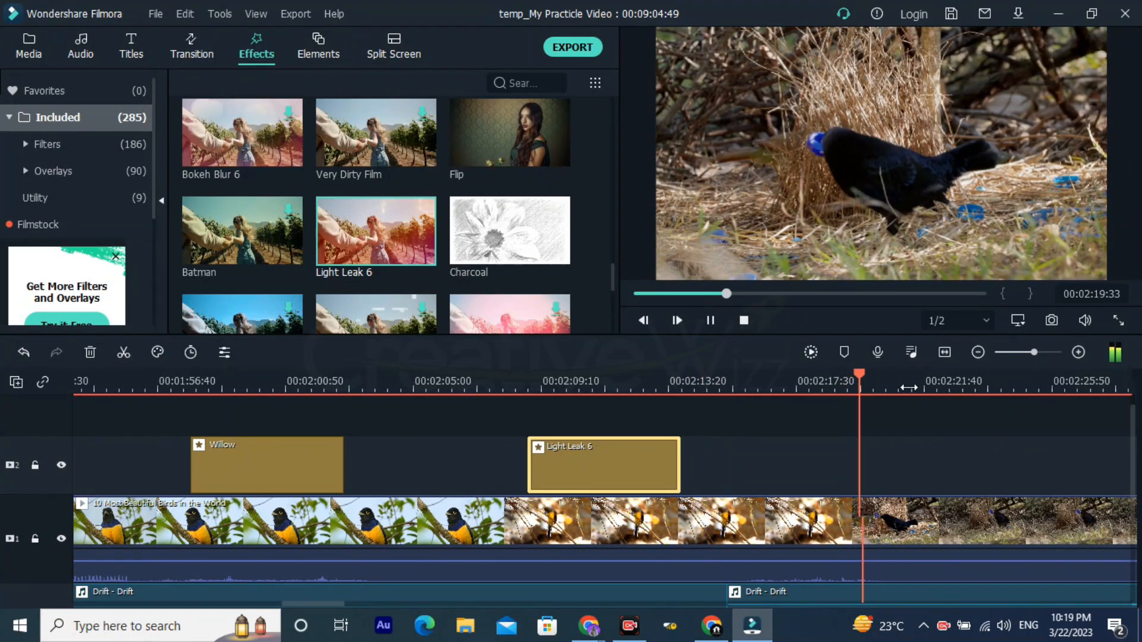
key("space")
Step: Lower the second Drift music clip's volume until its waveform is nearly flat
scroll(905, 476, "down", 3)
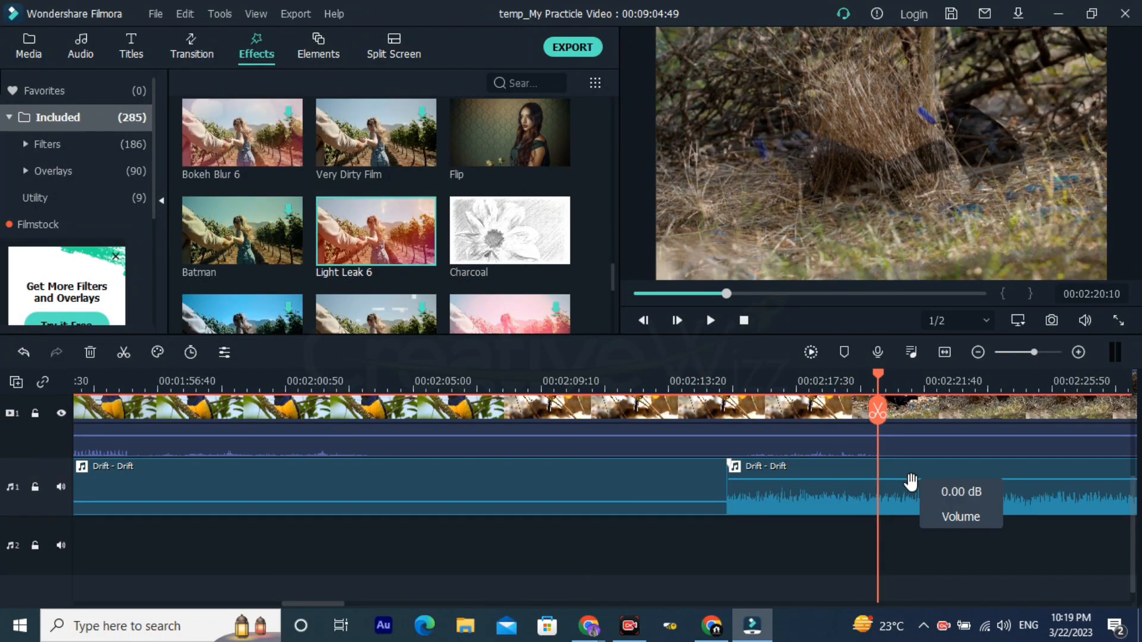
left_click_drag(910, 484, 915, 502)
scroll(544, 256, "down", 3)
Step: Add the Light Leak 8 effect above the bird video after Light Leak 6, at about 00:02:21
scroll(505, 220, "up", 3)
scroll(506, 237, "down", 3)
left_click_drag(500, 132, 967, 390)
left_click_drag(568, 270, 569, 271)
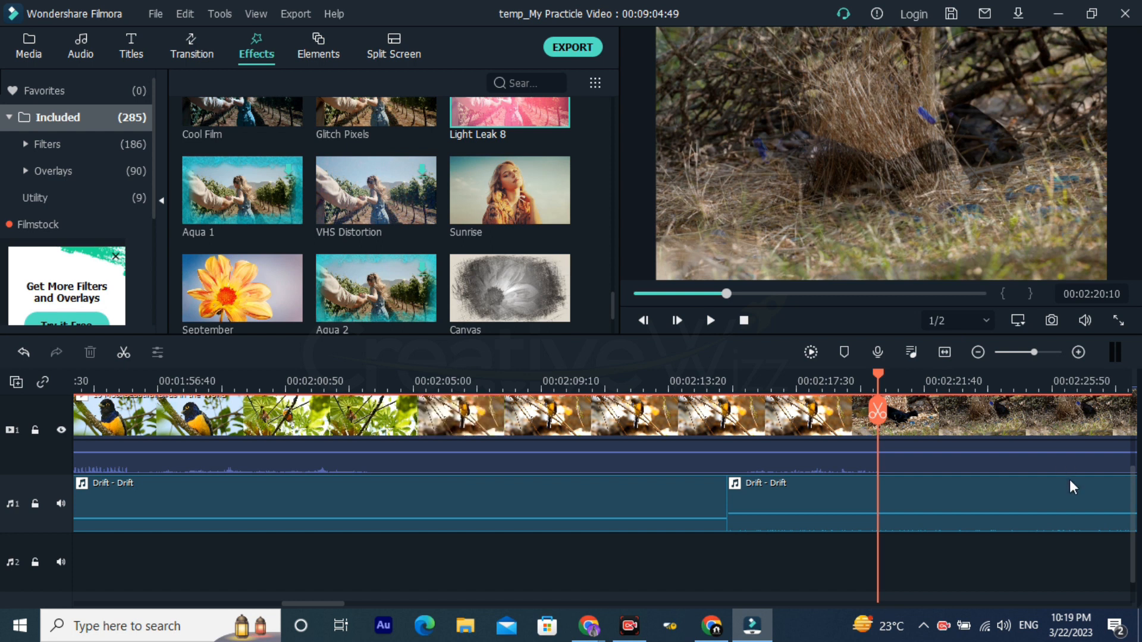
scroll(1070, 484, "up", 3)
scroll(749, 357, "right", 1)
scroll(535, 315, "down", 1)
scroll(523, 237, "up", 1)
left_click_drag(515, 118, 820, 495)
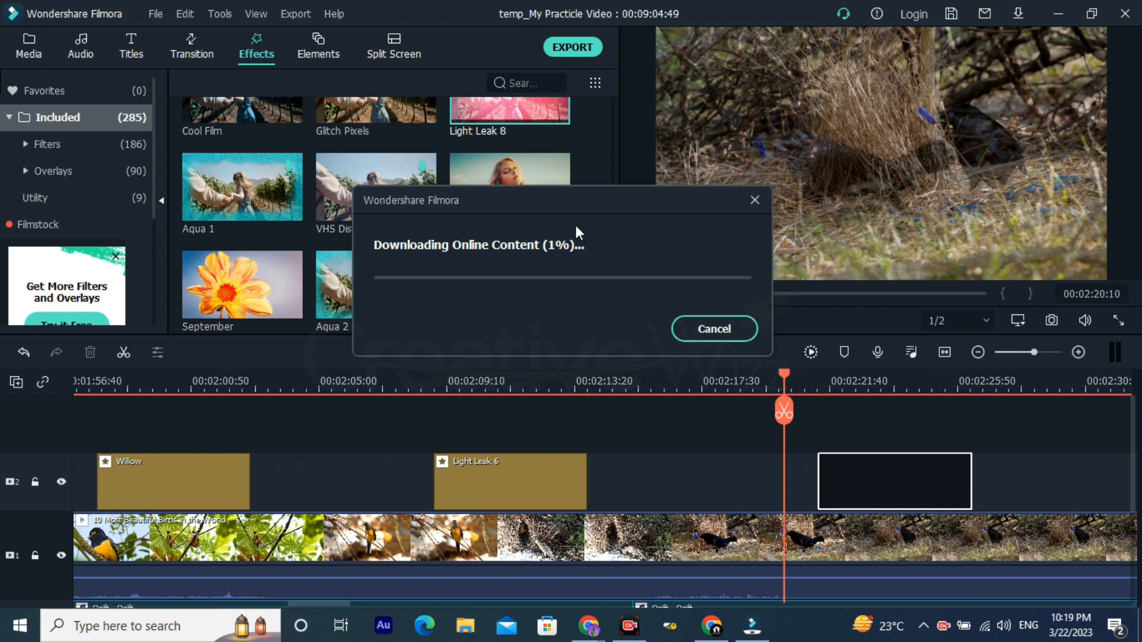
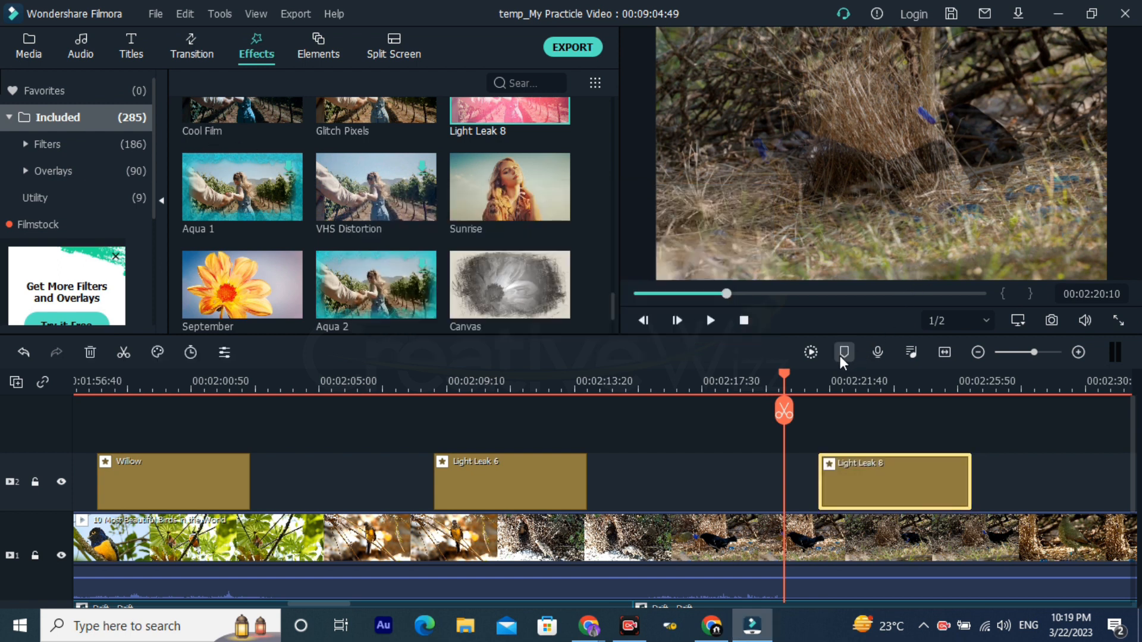
Step: Play through the Light Leak 8 effect from just before its start, then replay it and stop at 00:02:28:54
left_click(804, 386)
key("space")
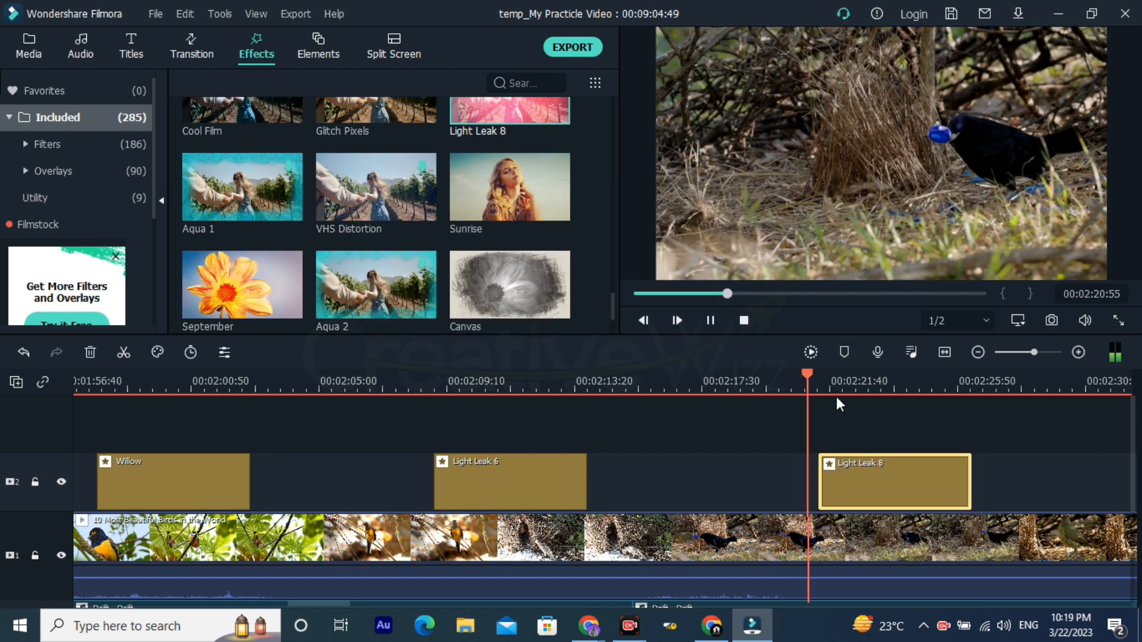
key("space")
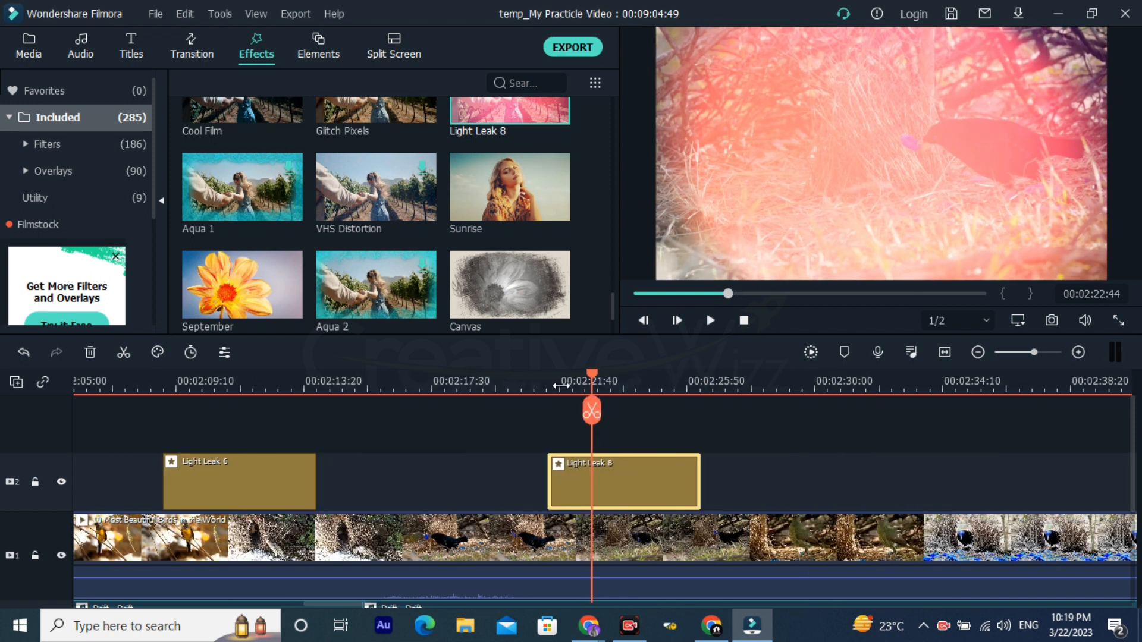
left_click(554, 389)
left_click(546, 392)
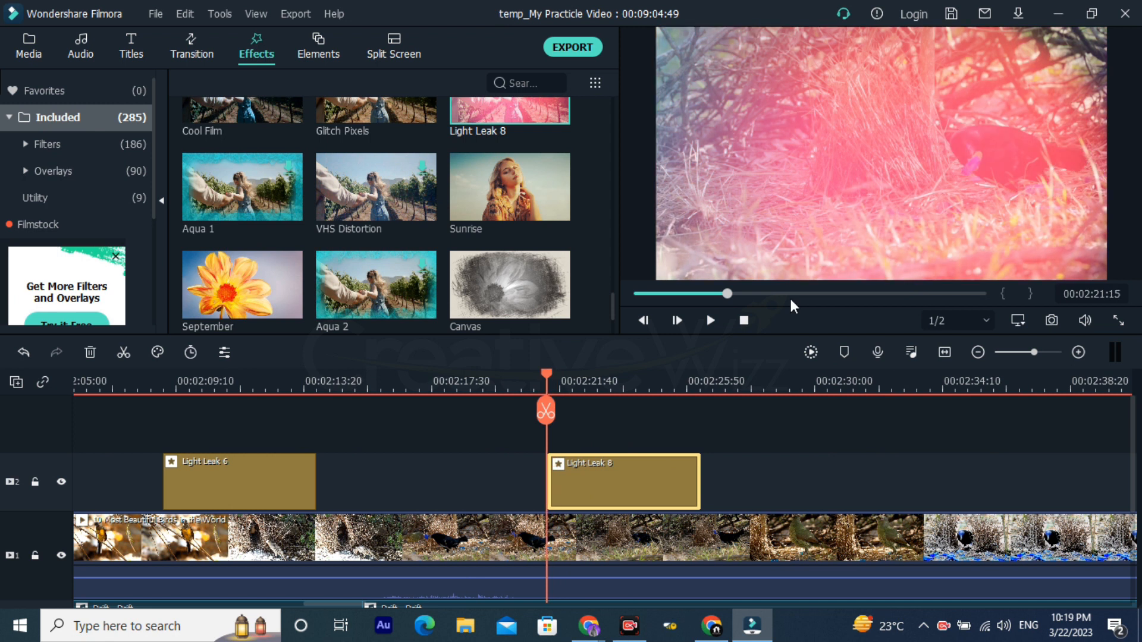
key("space")
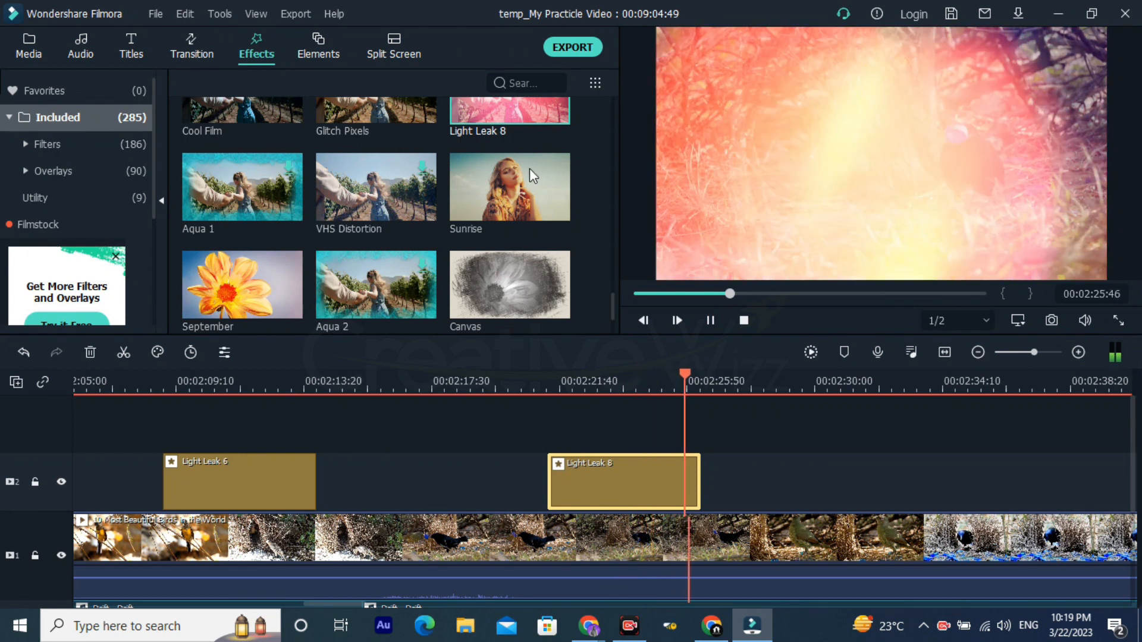
scroll(511, 226, "down", 10)
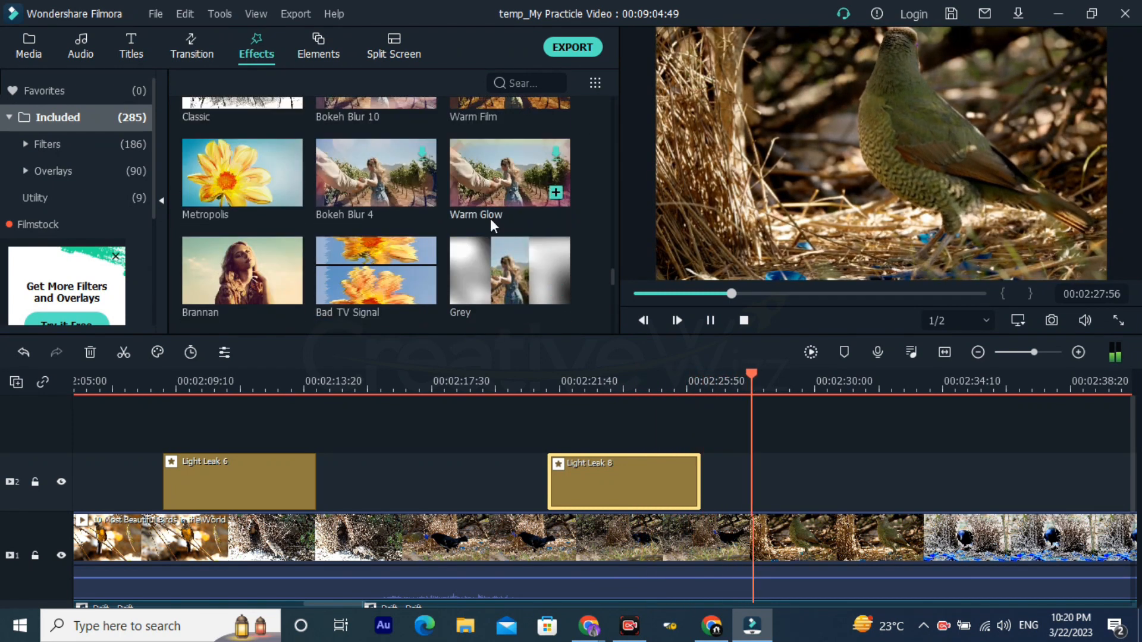
key("space")
Step: Try the Grey effect above the bird video after Light Leak 8, check its settings and remove it
scroll(409, 255, "down", 2)
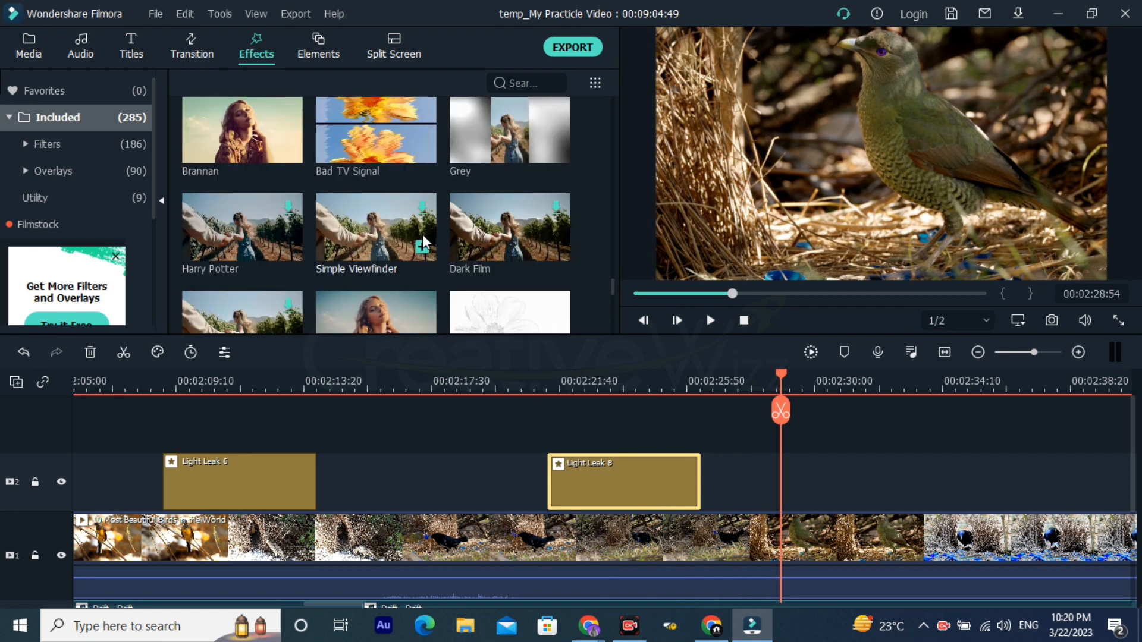
scroll(470, 226, "up", 1)
left_click_drag(501, 208, 803, 486)
key("space")
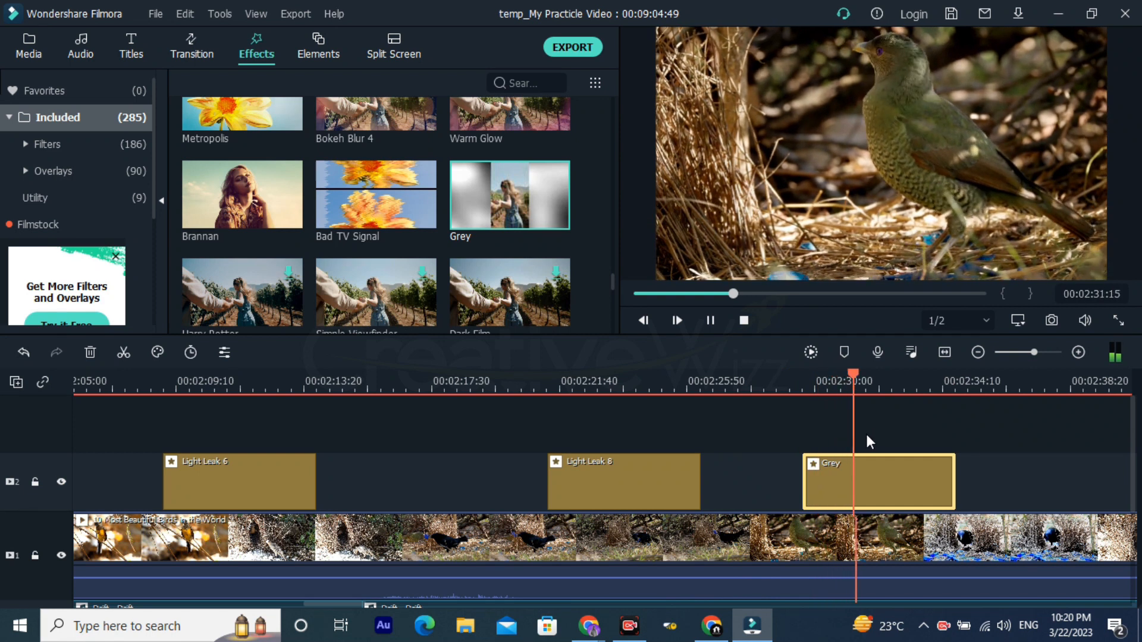
key("space")
double_click(865, 488)
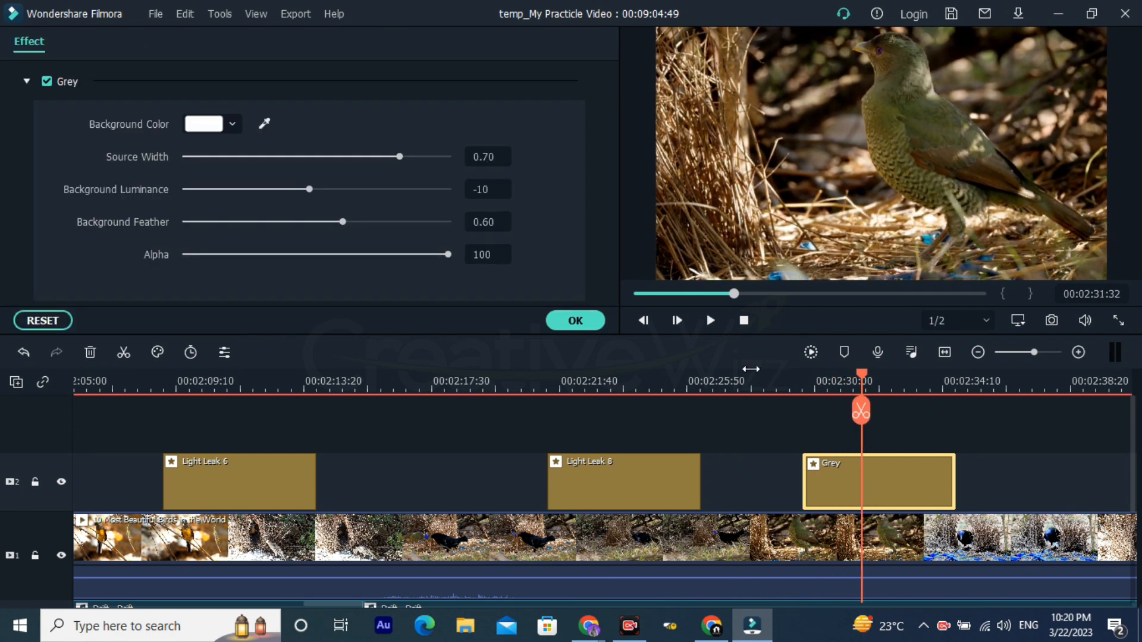
left_click(565, 319)
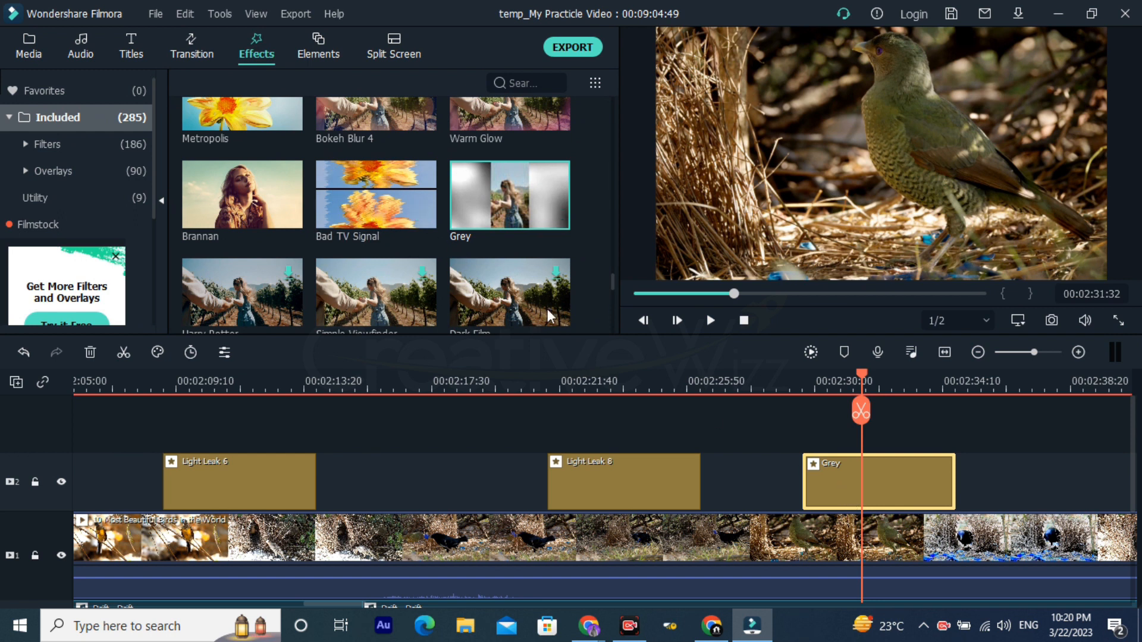
key("Delete")
Step: Add the Border effect above the bird video after Light Leak 8, at about 00:02:28, and extend it to about 00:04:05
scroll(437, 241, "down", 5)
scroll(373, 233, "down", 2)
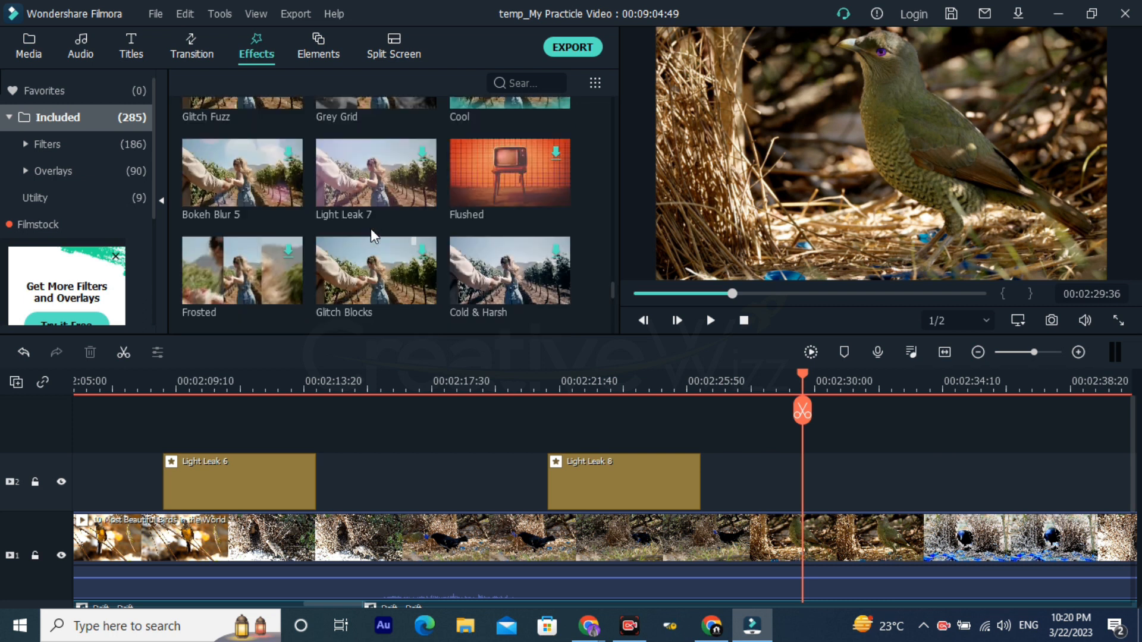
scroll(289, 193, "down", 2)
scroll(291, 200, "up", 3)
scroll(290, 242, "down", 3)
scroll(290, 245, "up", 3)
scroll(293, 251, "down", 3)
scroll(293, 252, "up", 3)
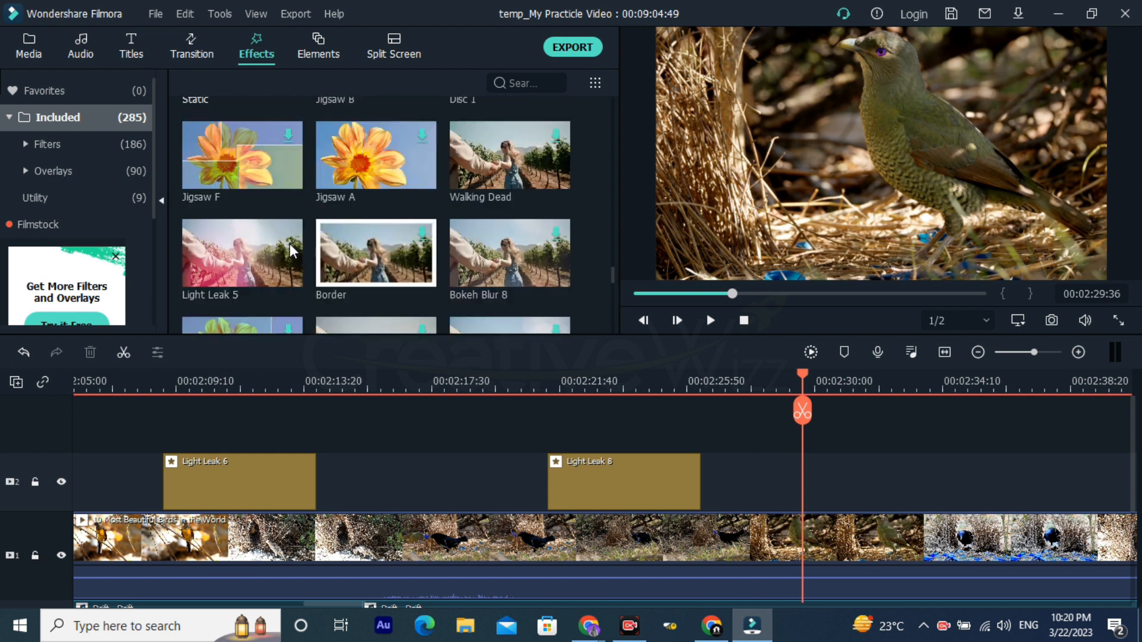
left_click(389, 268)
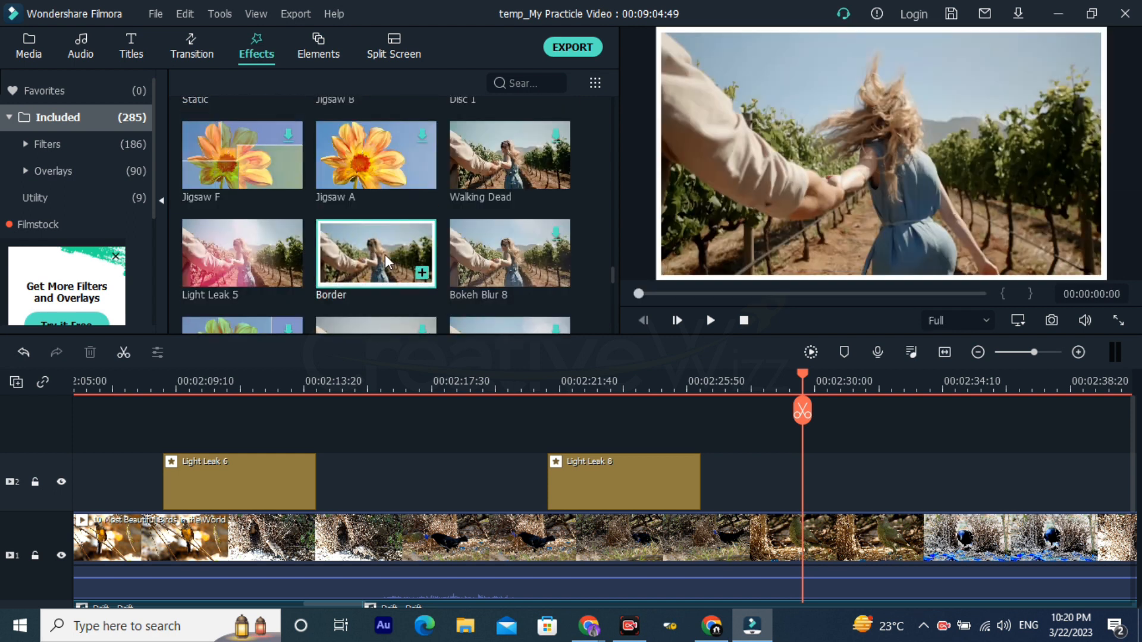
left_click_drag(383, 256, 747, 479)
left_click_drag(813, 375, 728, 386)
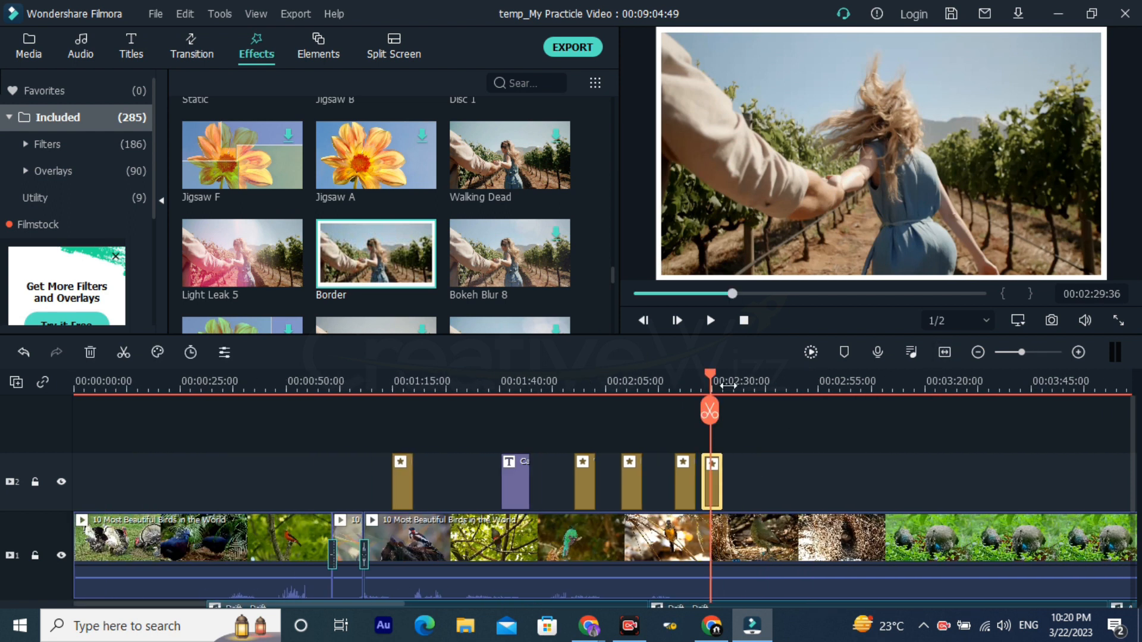
left_click_drag(722, 475, 1116, 476)
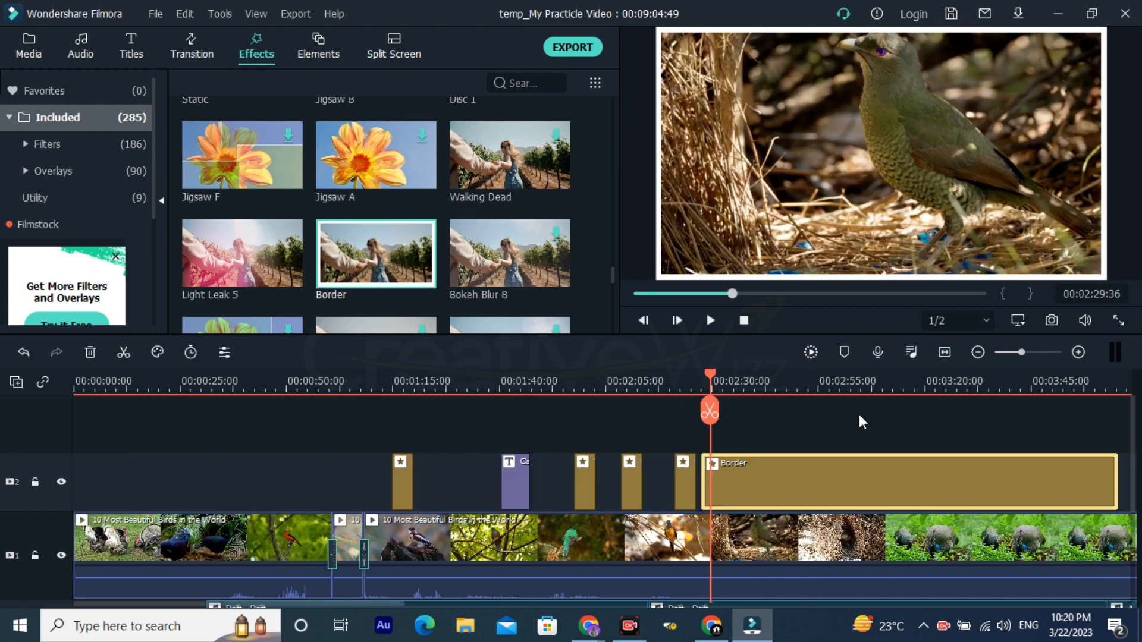
Step: View the bordered bird footage full screen at 00:02:36:10 and return to the editor
left_click(737, 382)
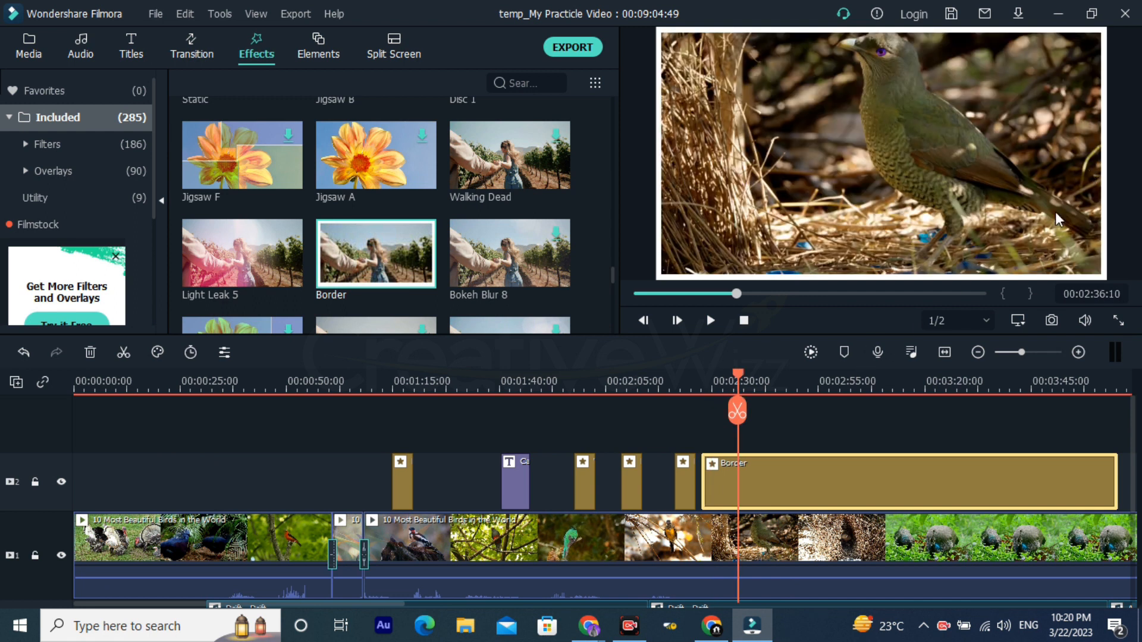
left_click(1118, 322)
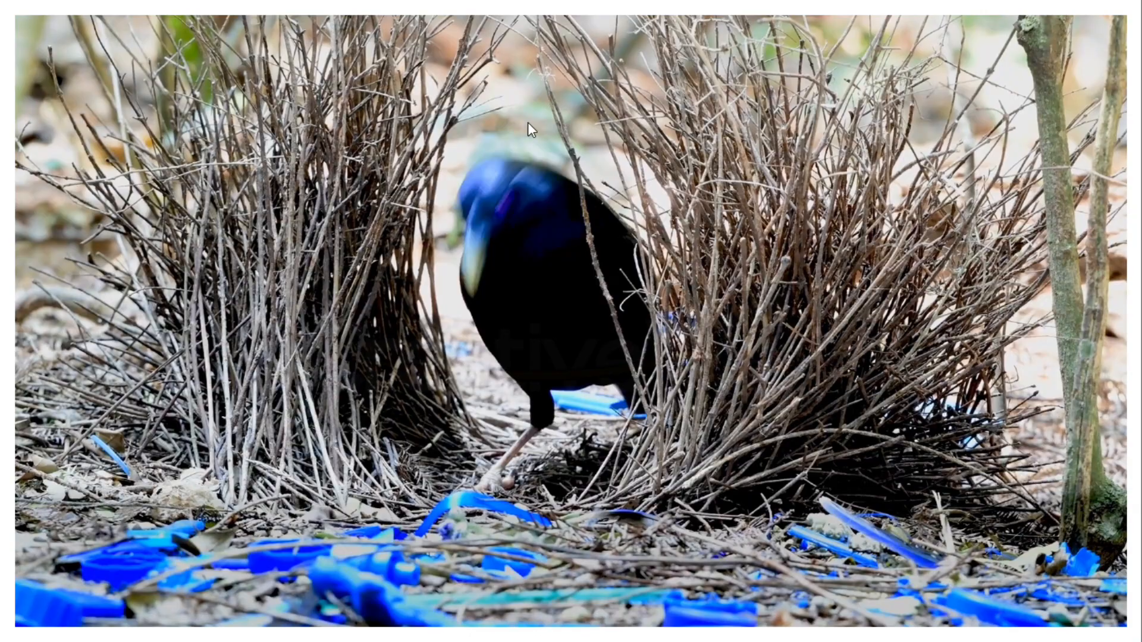
key("Escape")
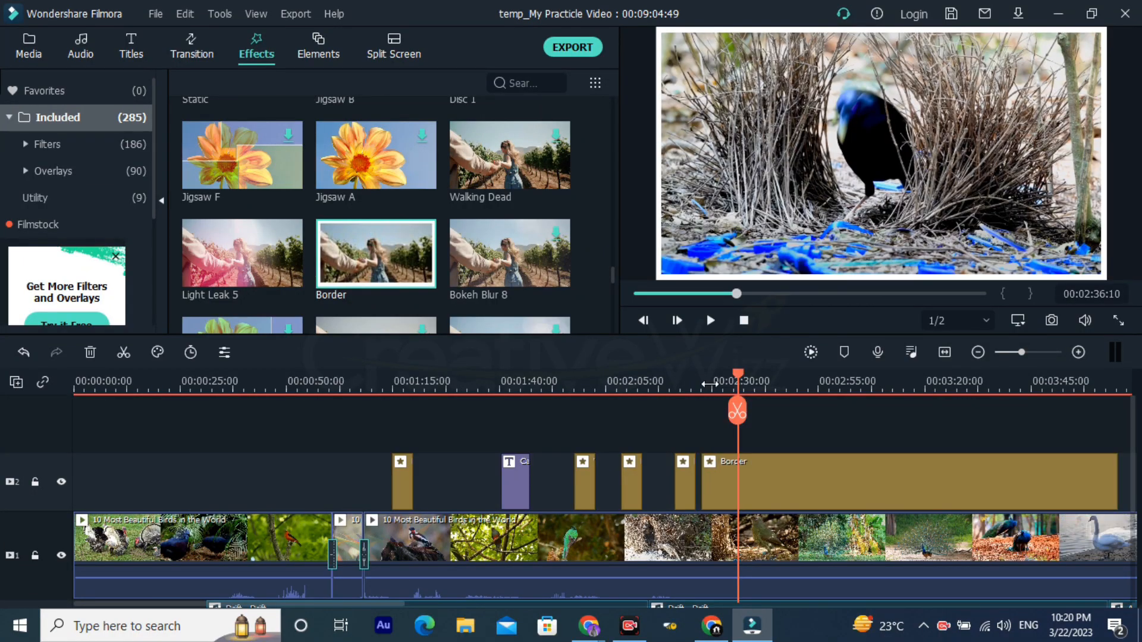
Step: Play the bordered section from its start at about 00:02:28, skipping ahead to about 00:03:20
left_click(705, 380)
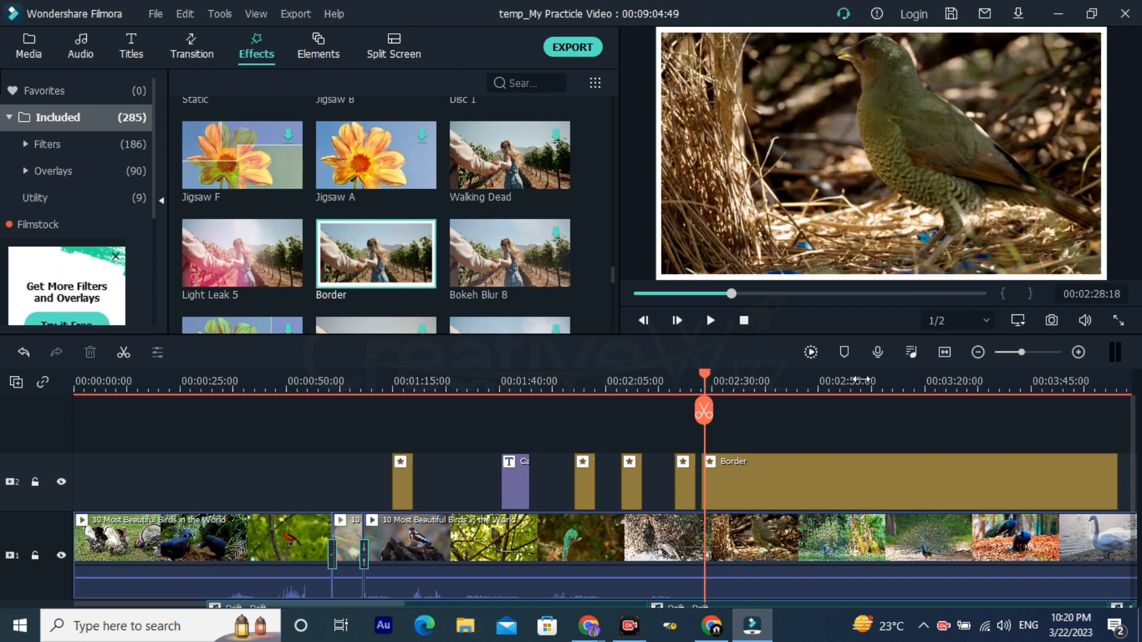
left_click_drag(892, 387, 639, 390)
key("space")
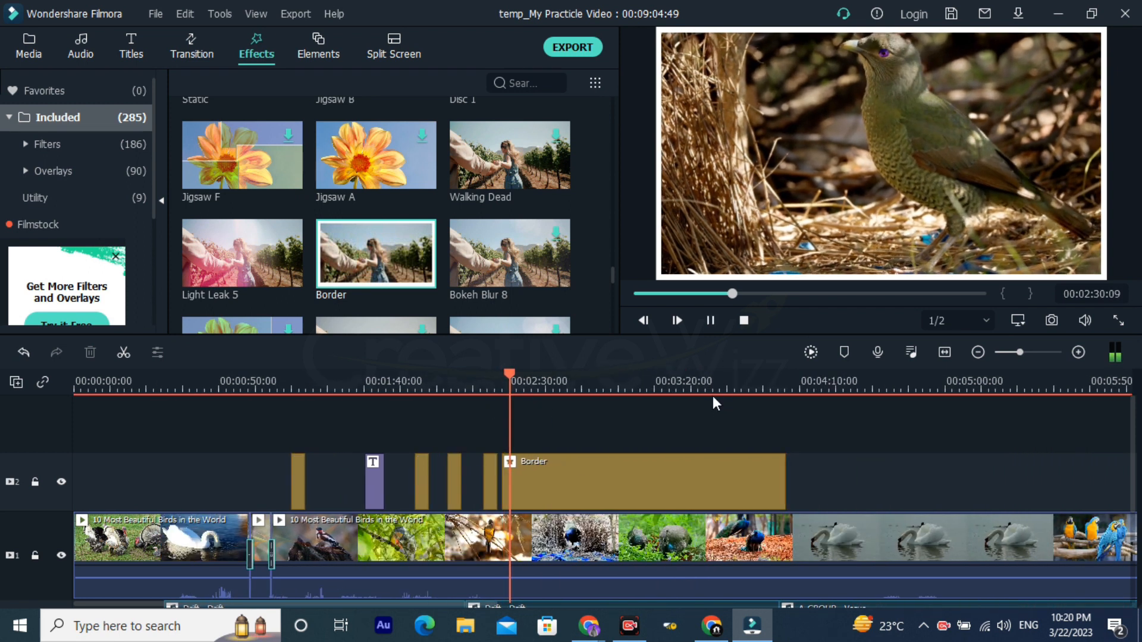
left_click(654, 377)
scroll(912, 572, "down", 1)
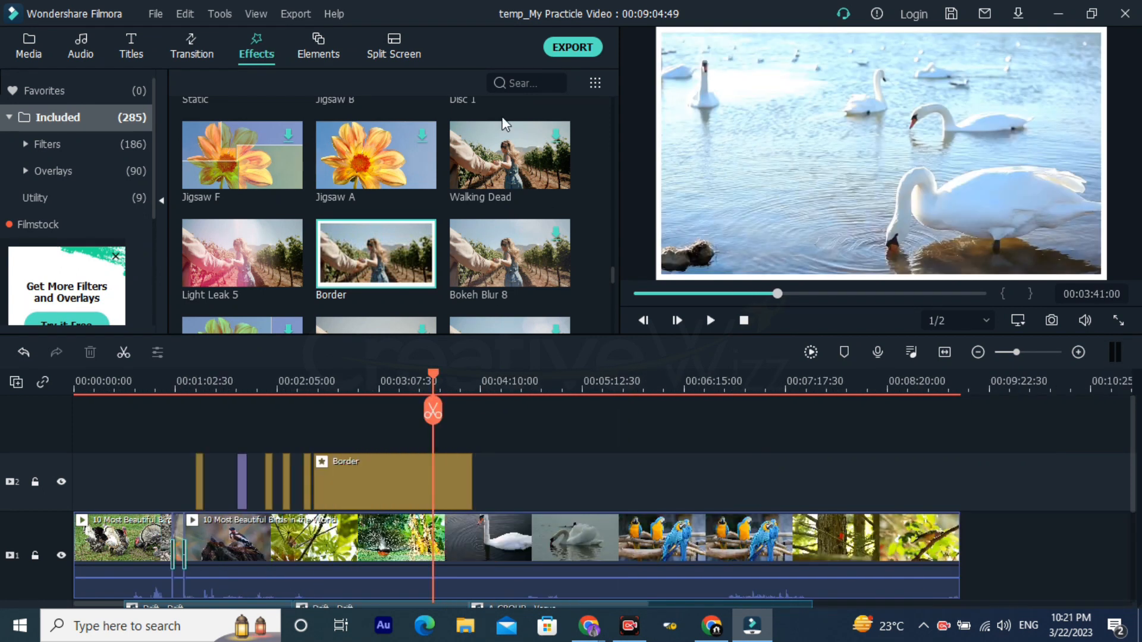
Step: Add the Rotate effect above the bird video after Border, at about 00:05:33
scroll(535, 238, "down", 5)
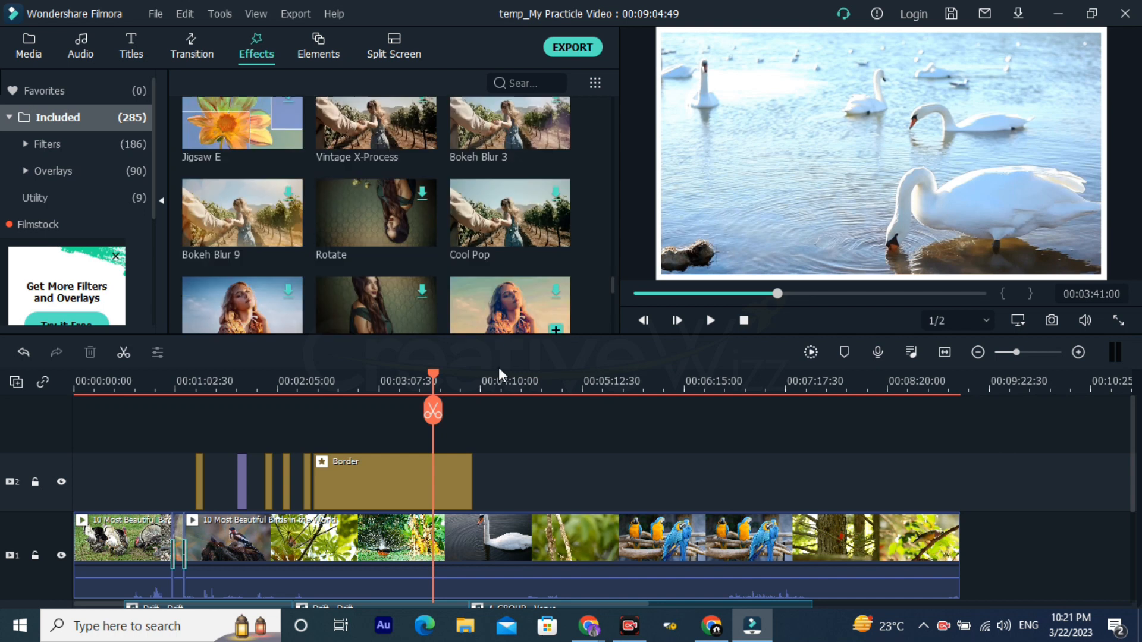
scroll(517, 416, "down", 1)
scroll(569, 406, "down", 1)
scroll(566, 419, "up", 2)
scroll(429, 265, "up", 3)
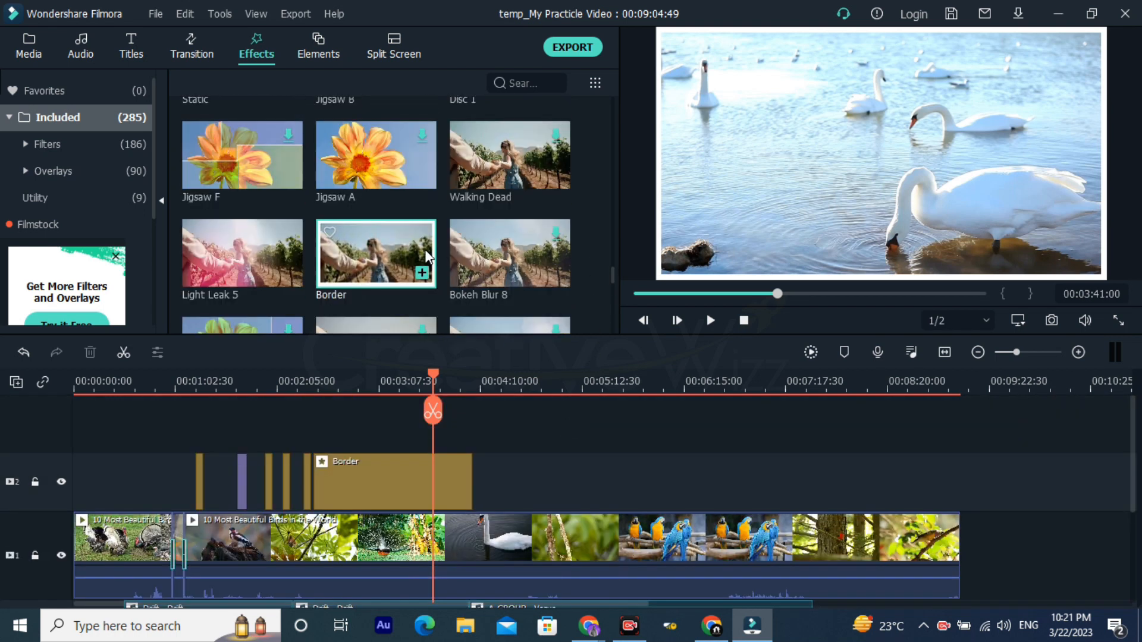
scroll(428, 261, "down", 3)
scroll(450, 309, "down", 2)
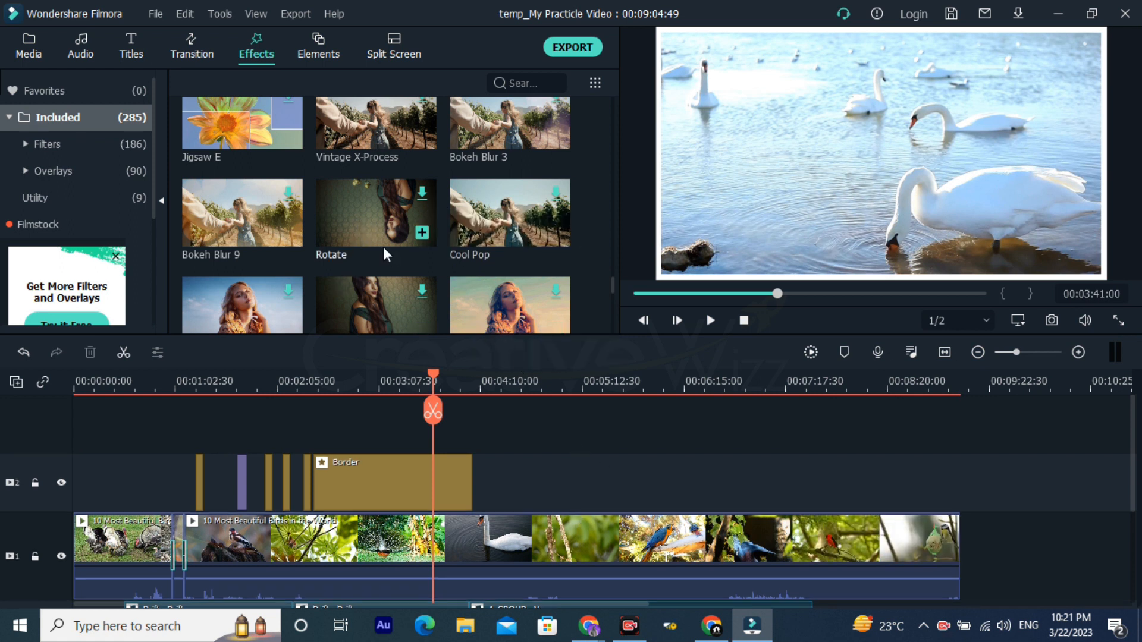
left_click(364, 212)
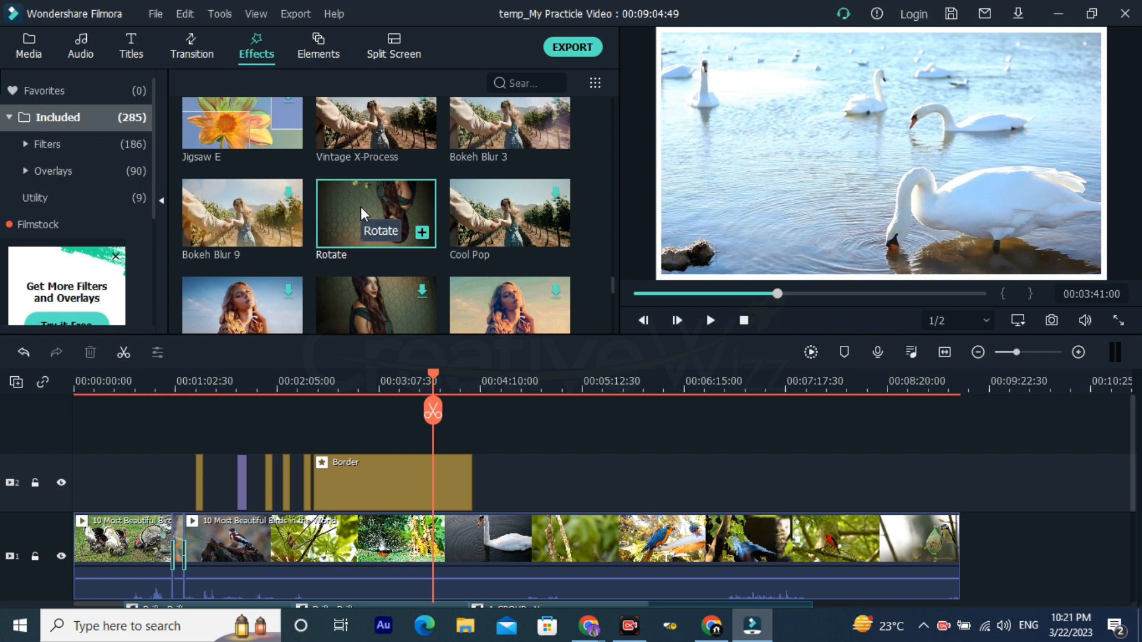
left_click_drag(360, 206, 630, 479)
left_click(609, 387)
left_click_drag(722, 378, 935, 403)
left_click(660, 381)
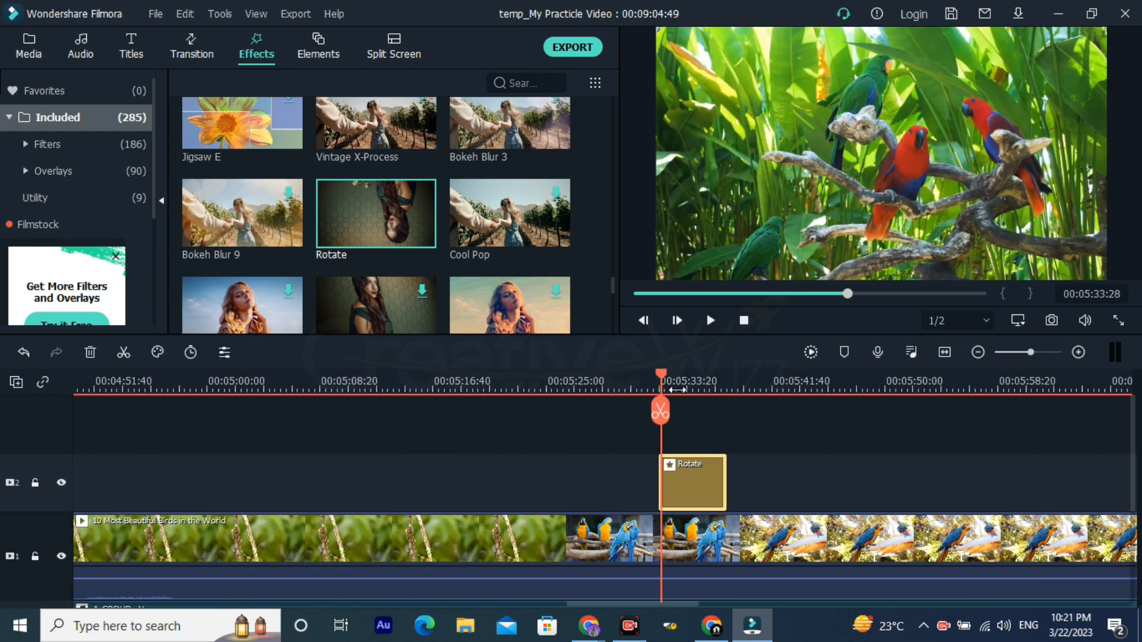
Step: Play through the Rotate effect from just before its start, then replay it from a little earlier
left_click(644, 377)
key("space")
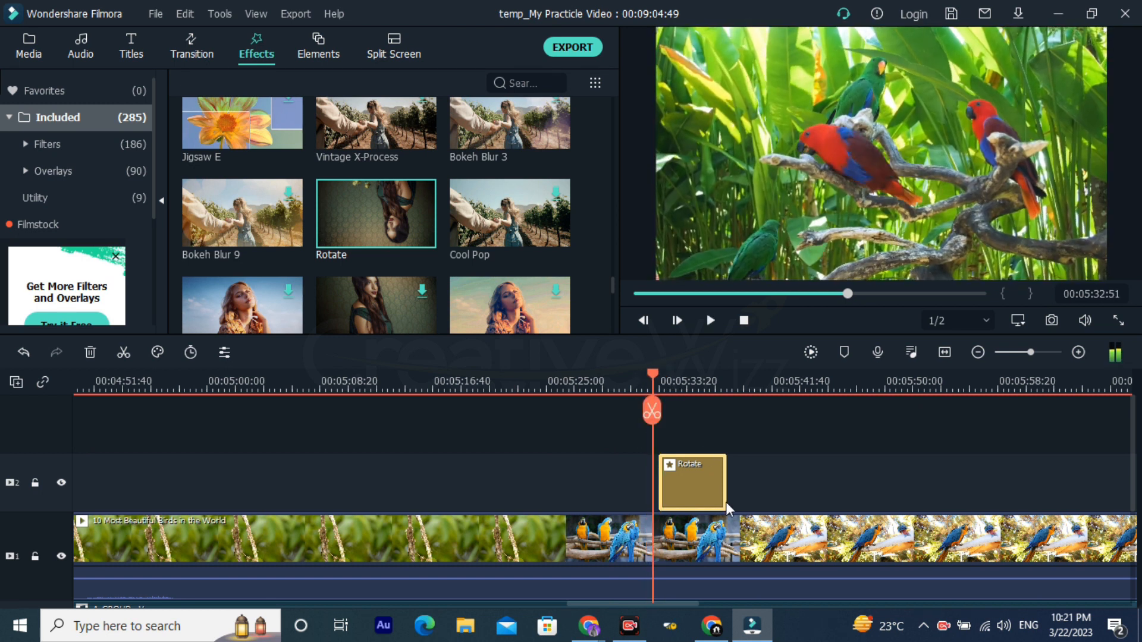
scroll(727, 546, "down", 3)
left_click_drag(693, 515, 690, 544)
key("space")
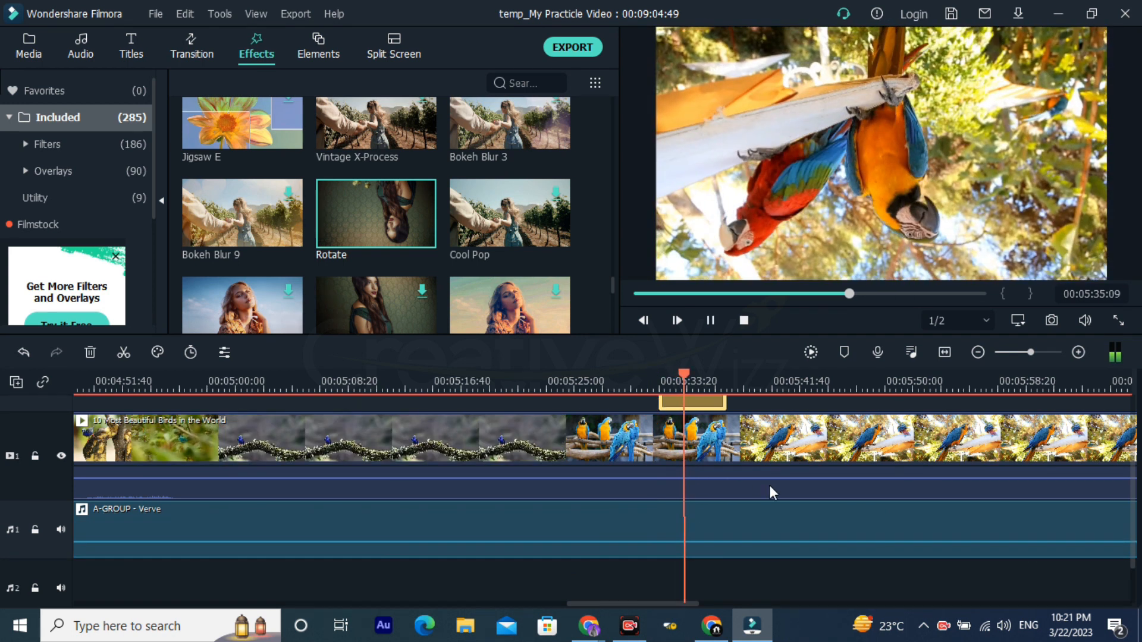
key("space")
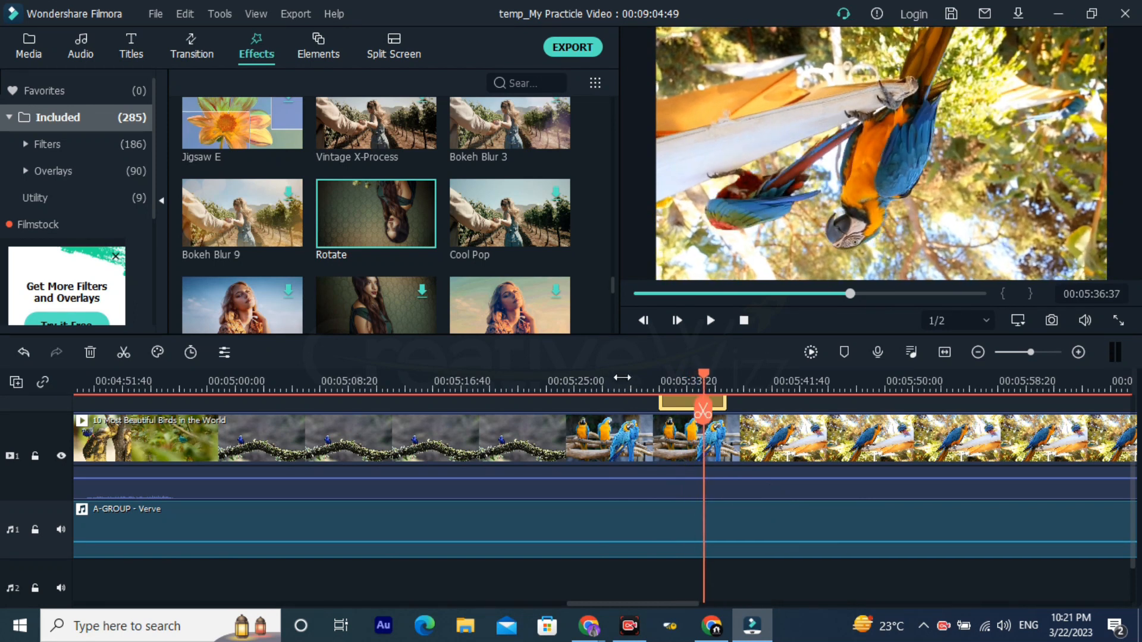
left_click(623, 387)
key("space")
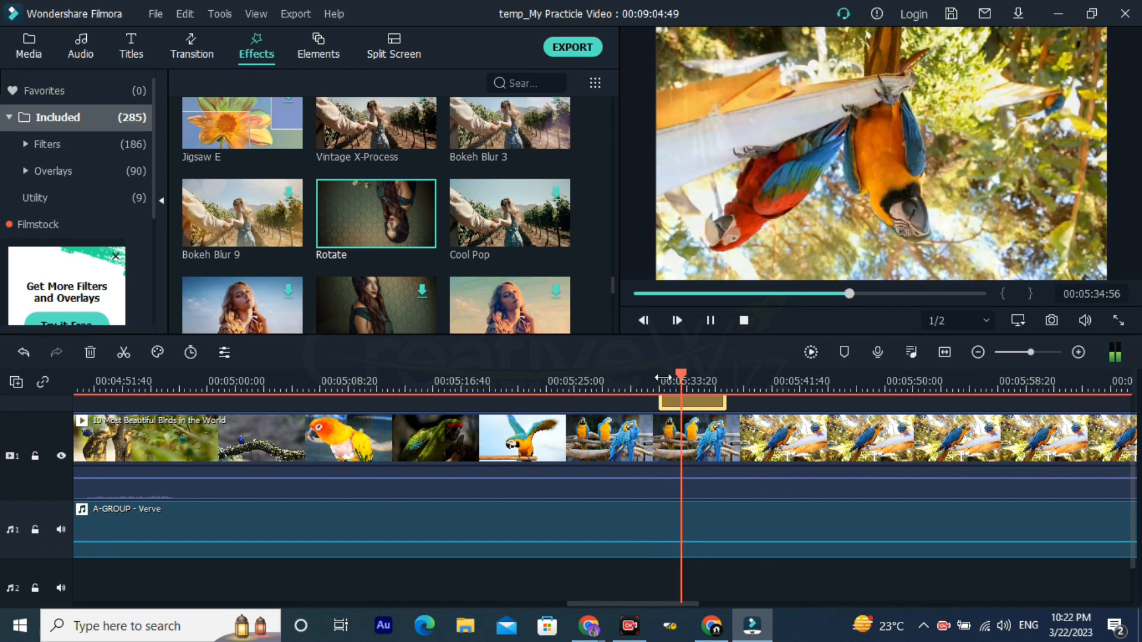
Step: Download the Mirror Flip effect and place it on a new track above Rotate's, at about 00:05:52
scroll(384, 257, "down", 1)
scroll(389, 255, "down", 1)
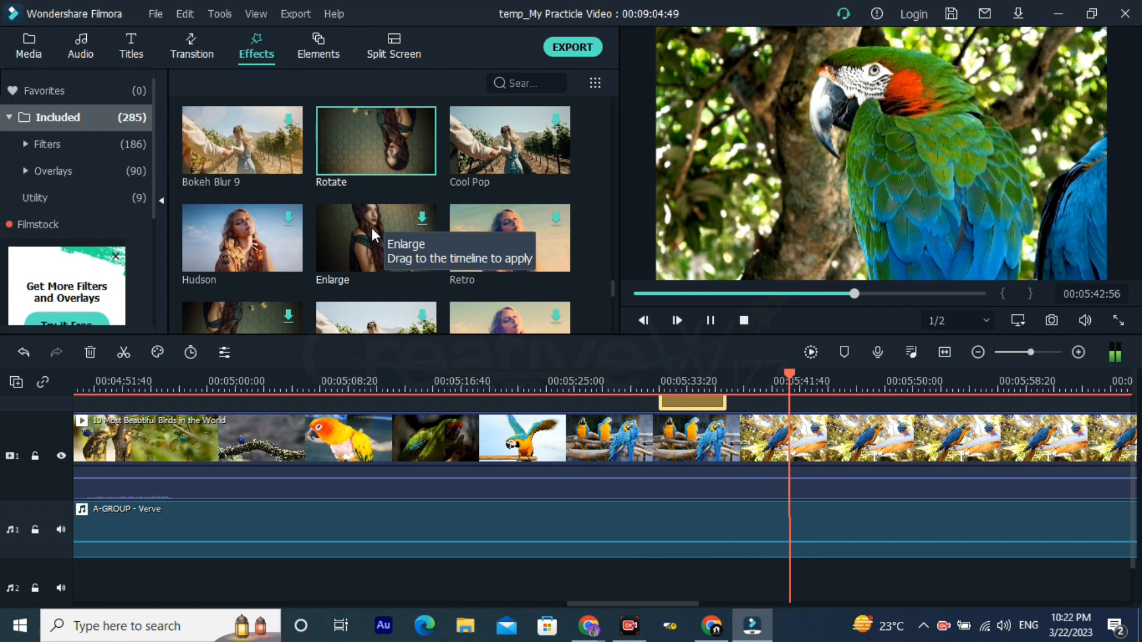
scroll(371, 228, "down", 3)
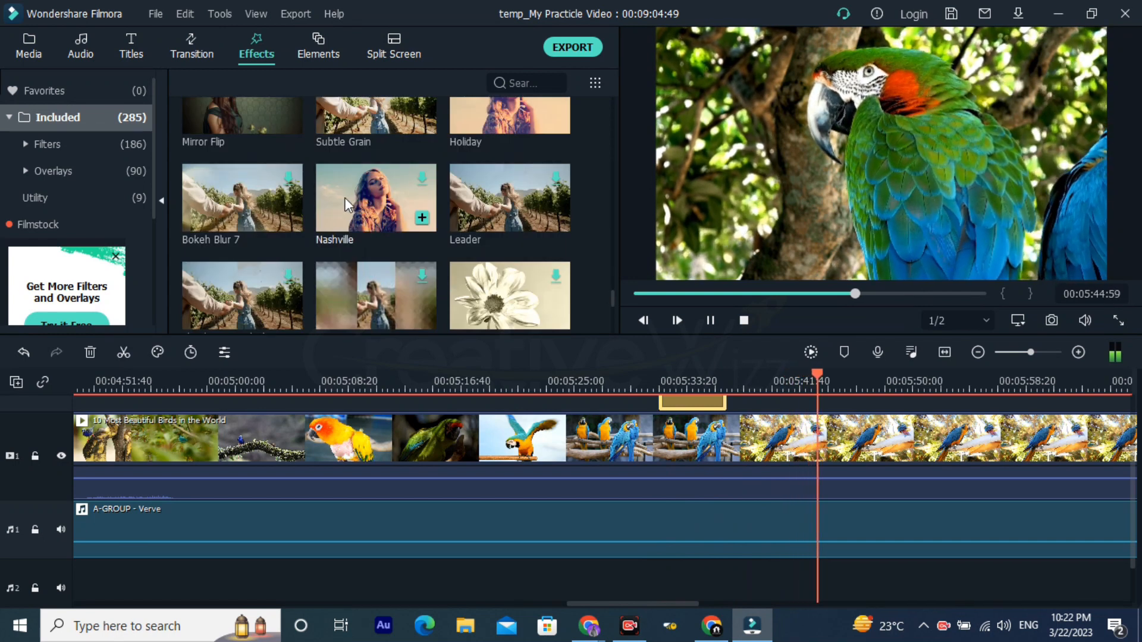
scroll(346, 194, "up", 2)
left_click_drag(229, 180, 923, 375)
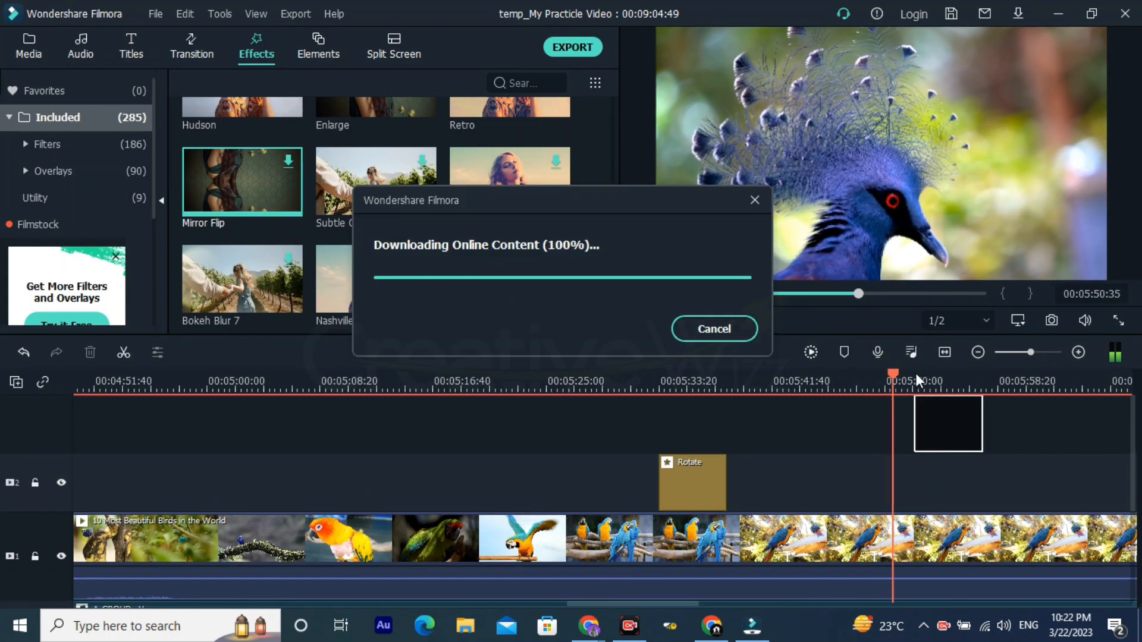
Step: Play the Mirror Flip effect from 00:05:52:39, then replay it from before its start
left_click(904, 380)
left_click(919, 387)
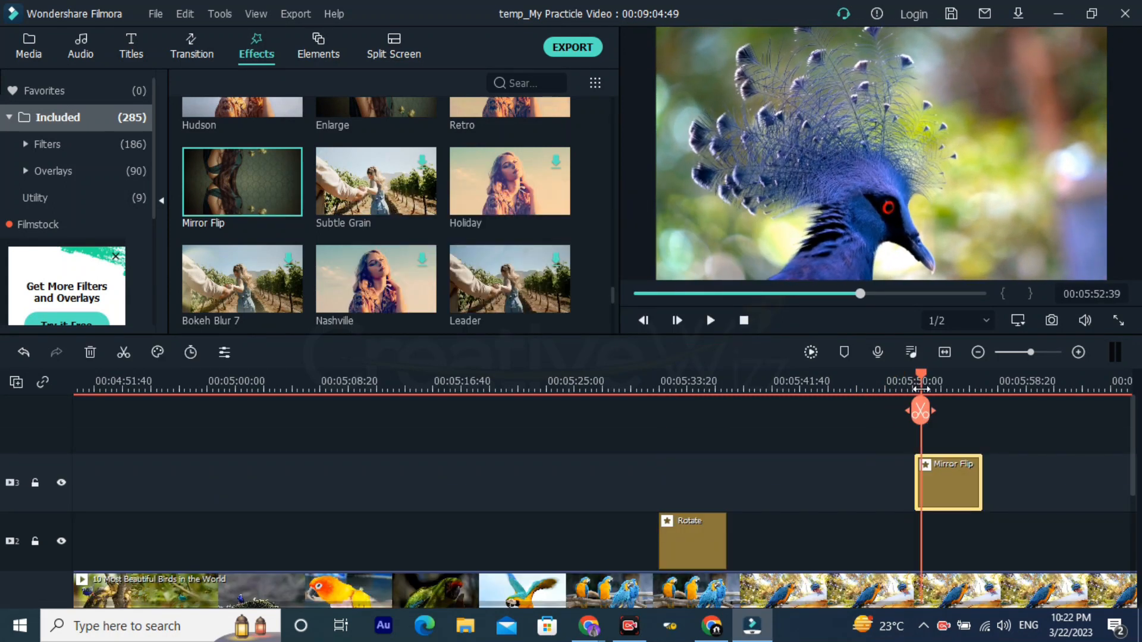
key("space")
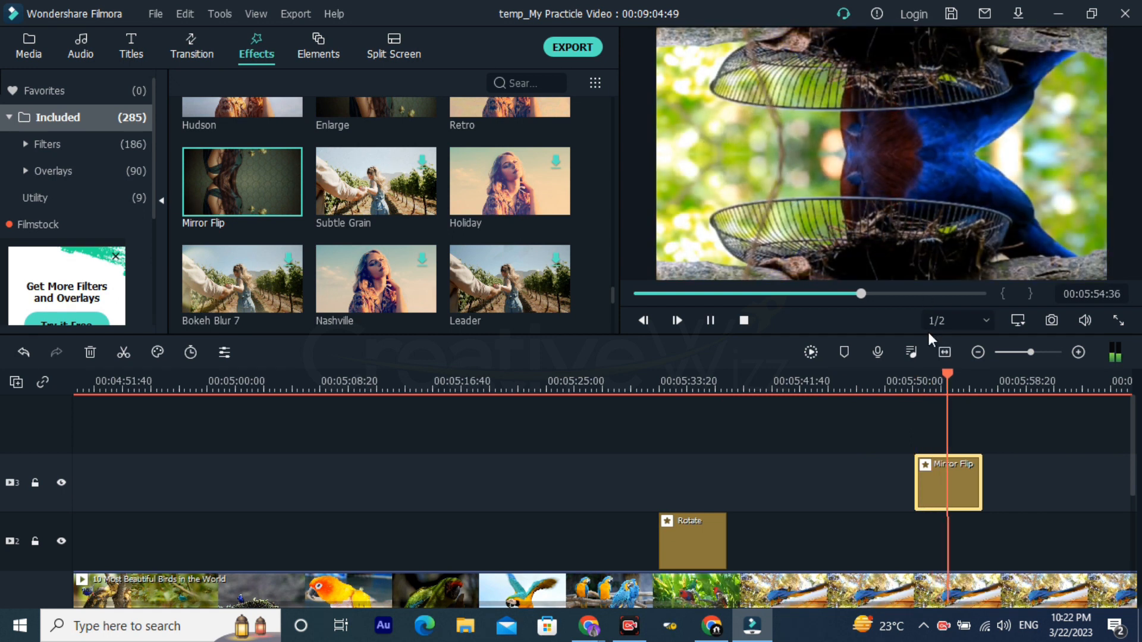
left_click(882, 387)
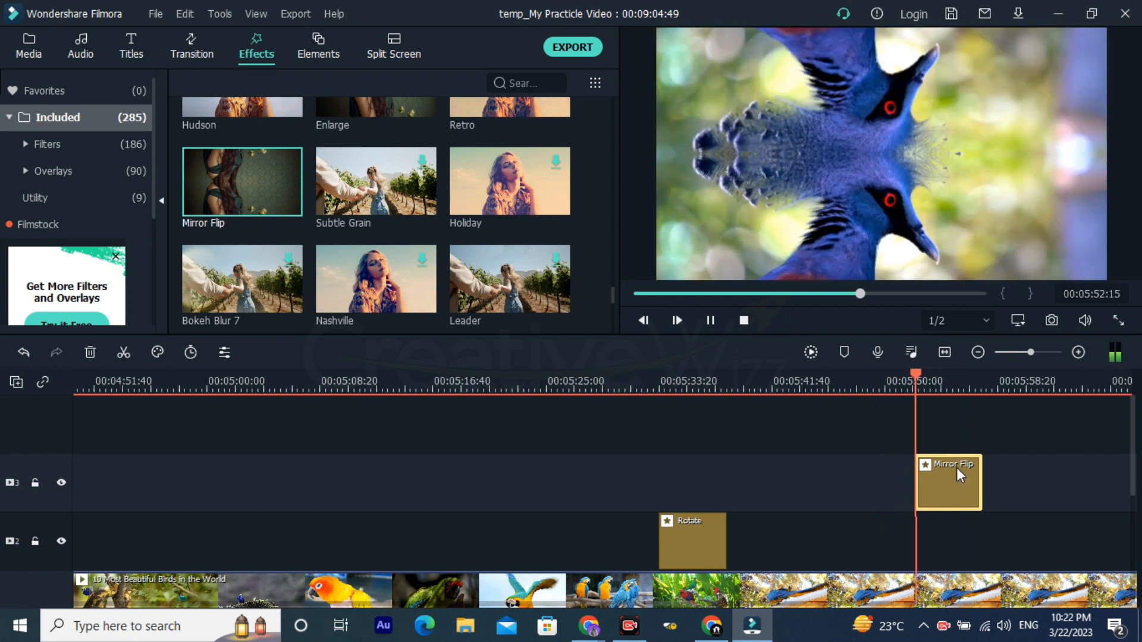
Step: Pause the Mirror Flip playback and look back through the effects library to its beginning
key("space")
left_click_drag(983, 381, 797, 375)
scroll(461, 260, "up", 1)
scroll(501, 248, "down", 10)
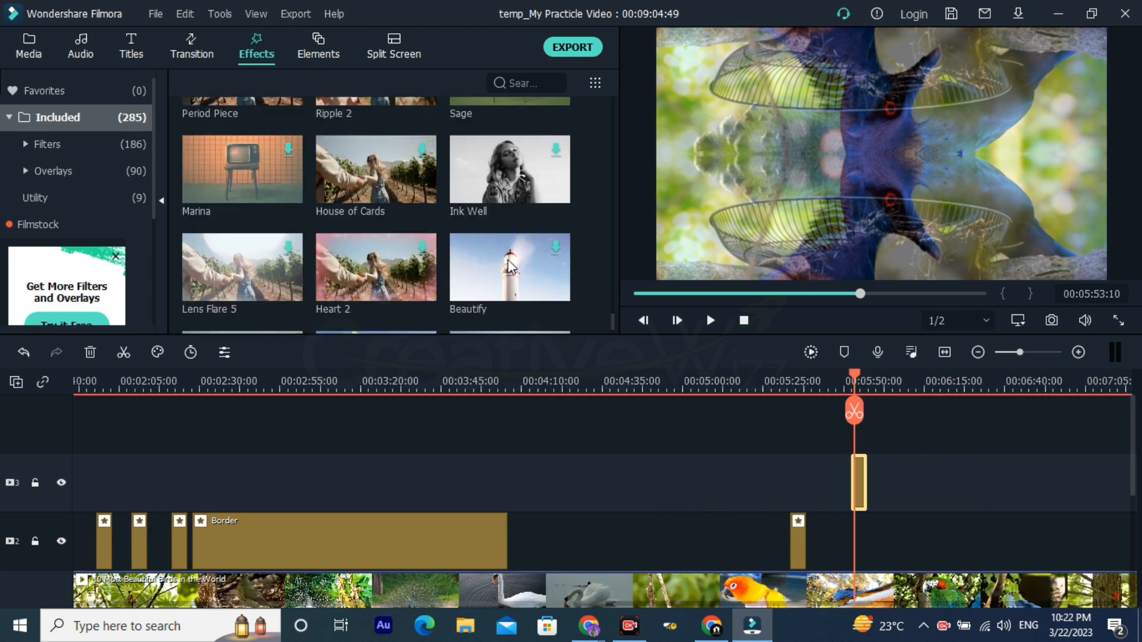
scroll(501, 248, "up", 1)
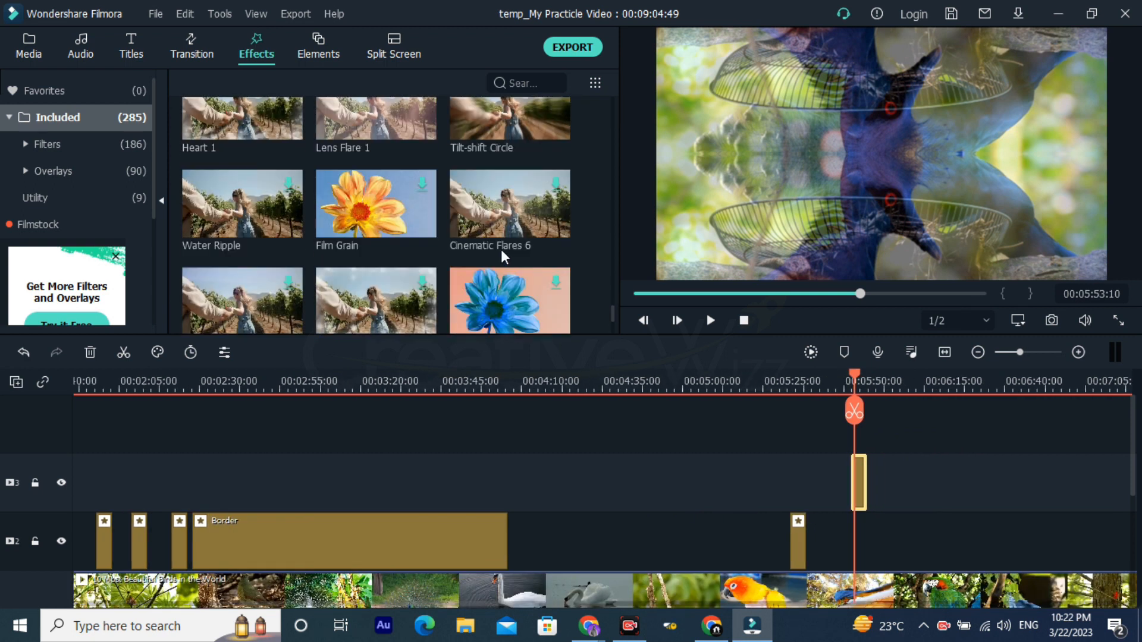
scroll(497, 256, "up", 10)
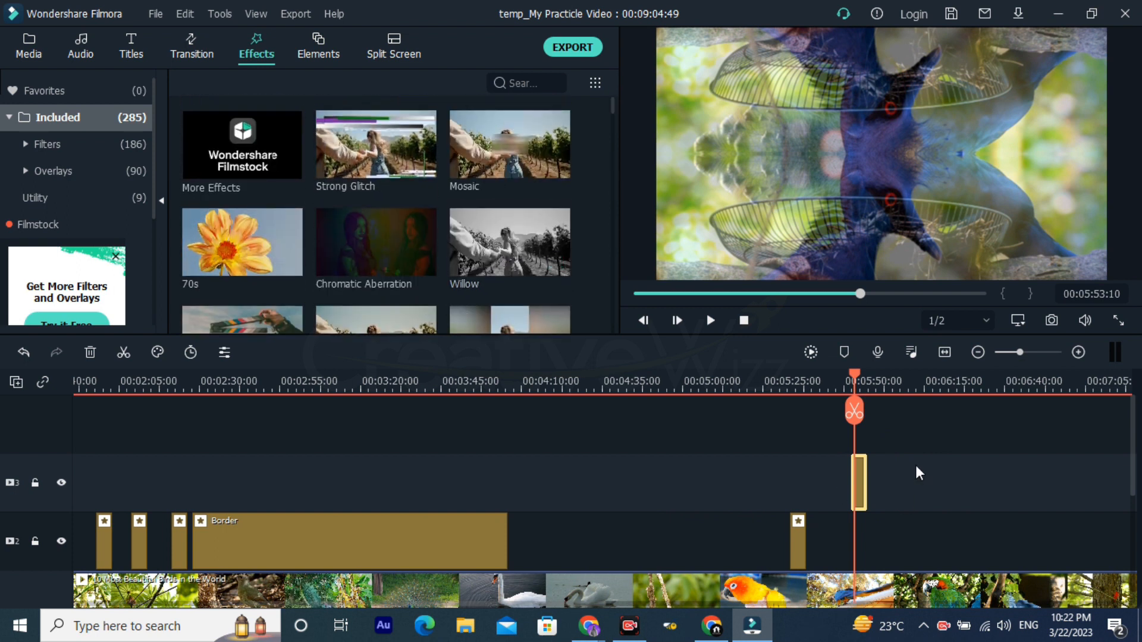
Step: Open the Elements library and browse all the included elements through to the end of the collection
left_click(916, 379)
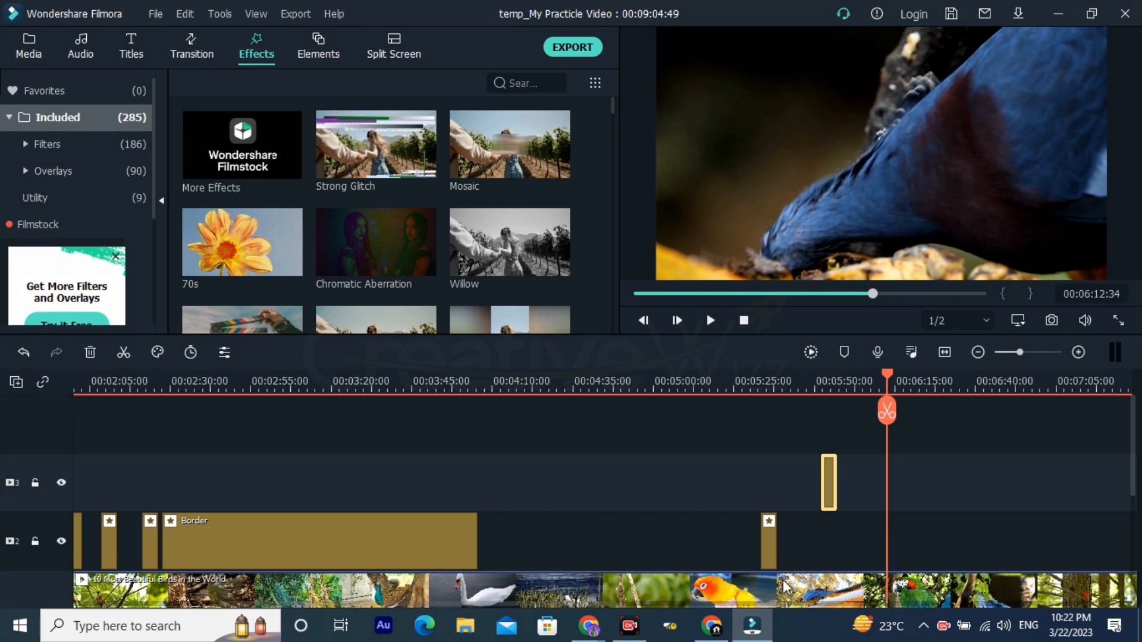
mouse_move(619, 440)
left_mouse_down()
mouse_move(418, 110)
mouse_move(347, 76)
left_mouse_up()
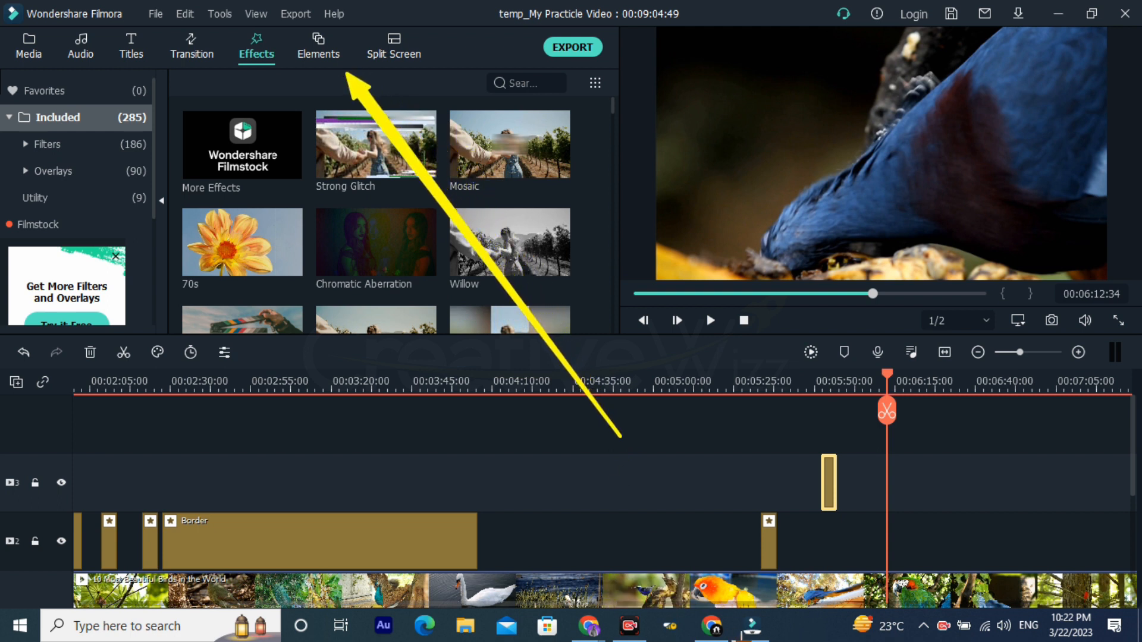
left_click(330, 58)
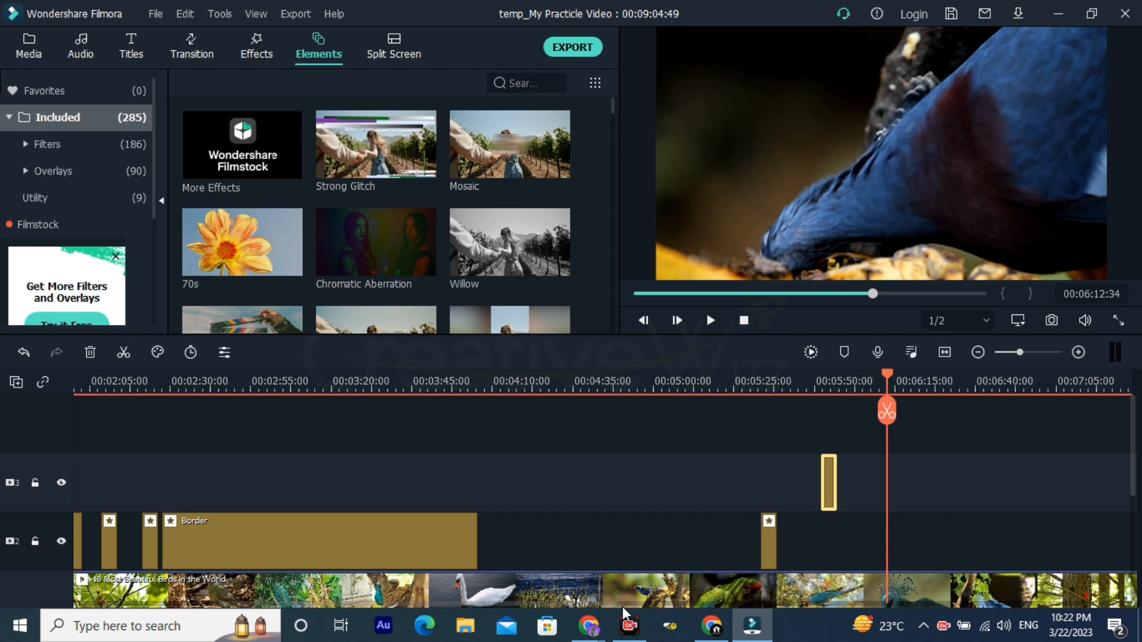
left_click(589, 627)
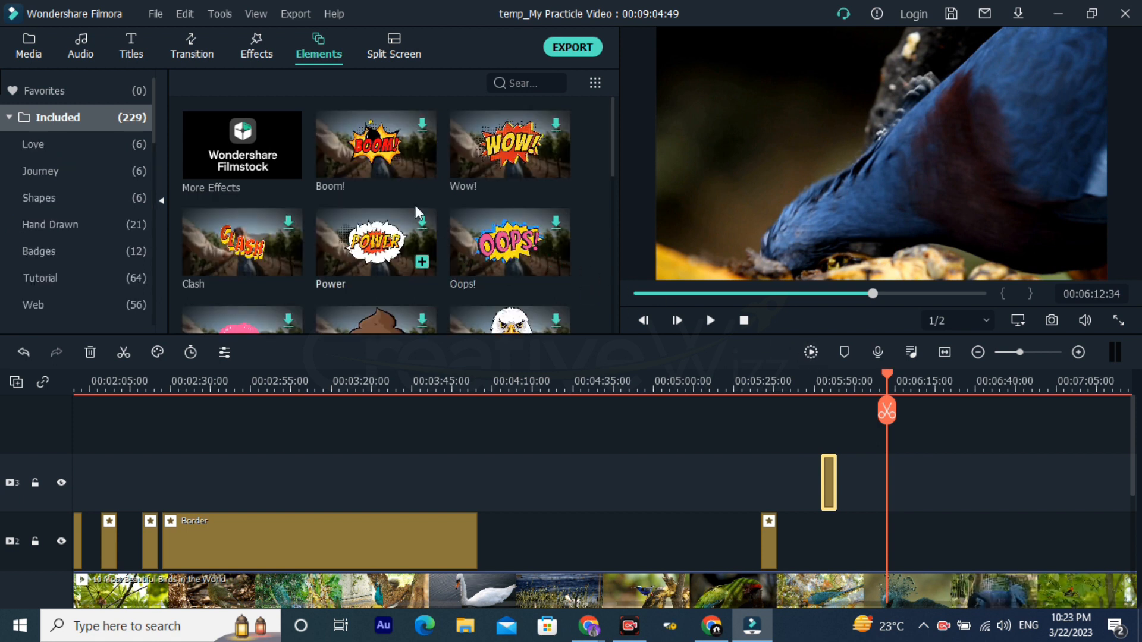
scroll(433, 254, "down", 10)
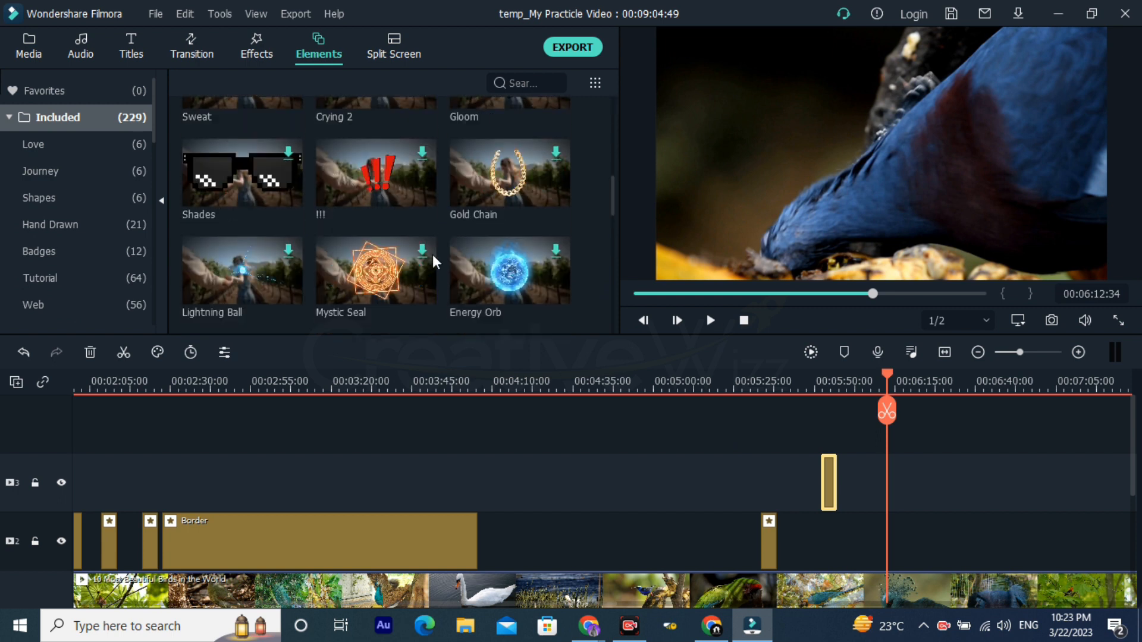
scroll(372, 265, "down", 10)
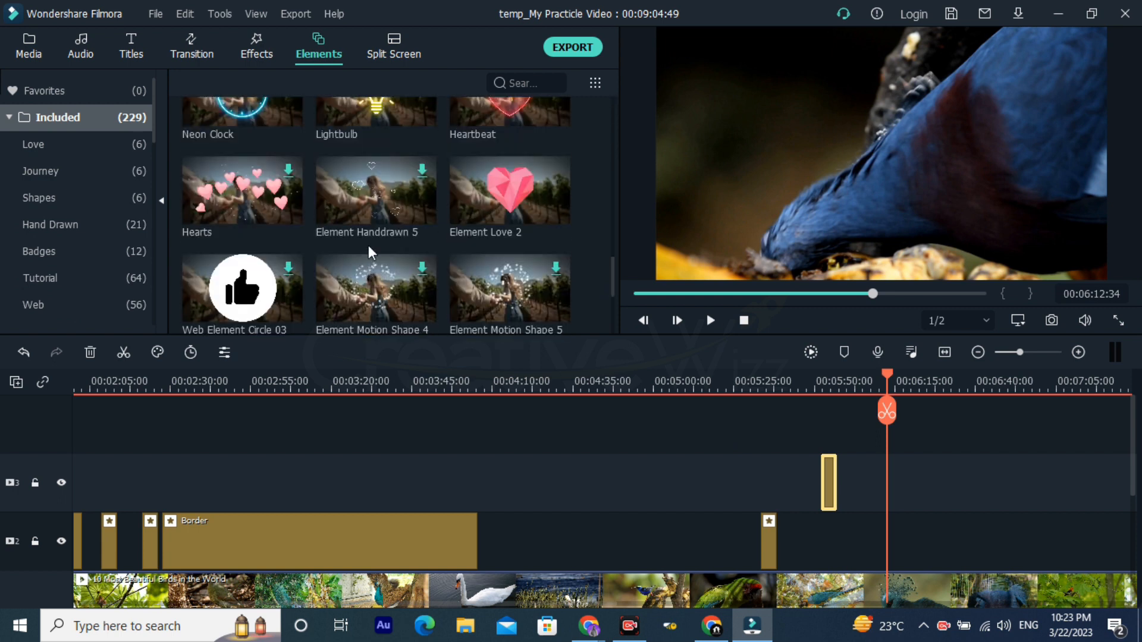
scroll(365, 245, "down", 4)
scroll(298, 212, "up", 5)
mouse_move(238, 293)
scroll(238, 292, "down", 15)
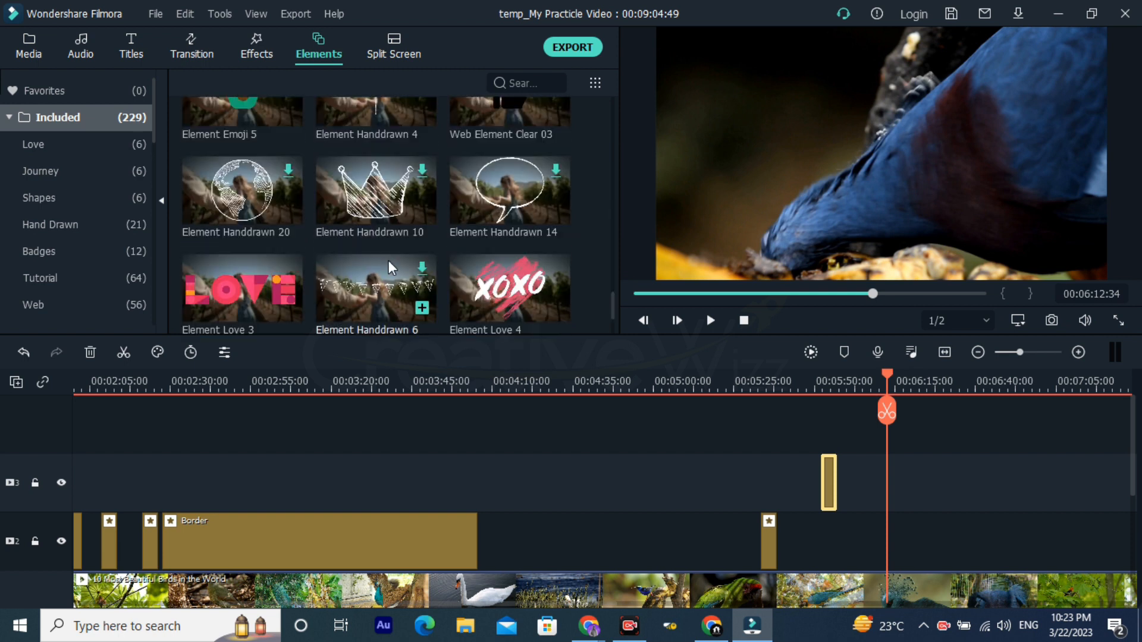
scroll(381, 276, "down", 3)
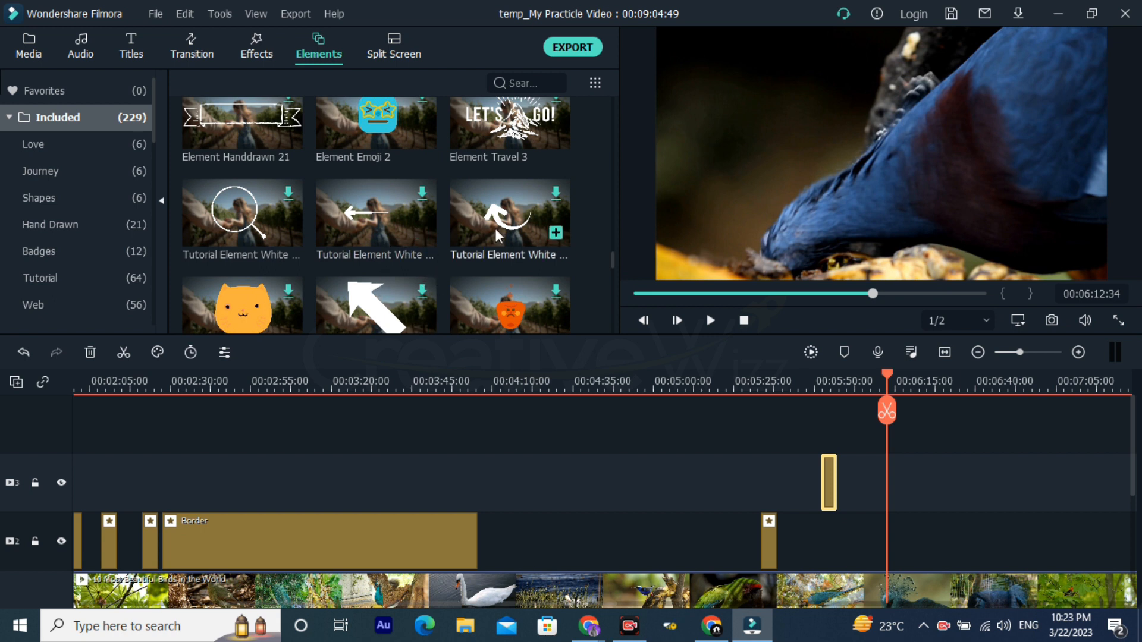
scroll(307, 183, "down", 5)
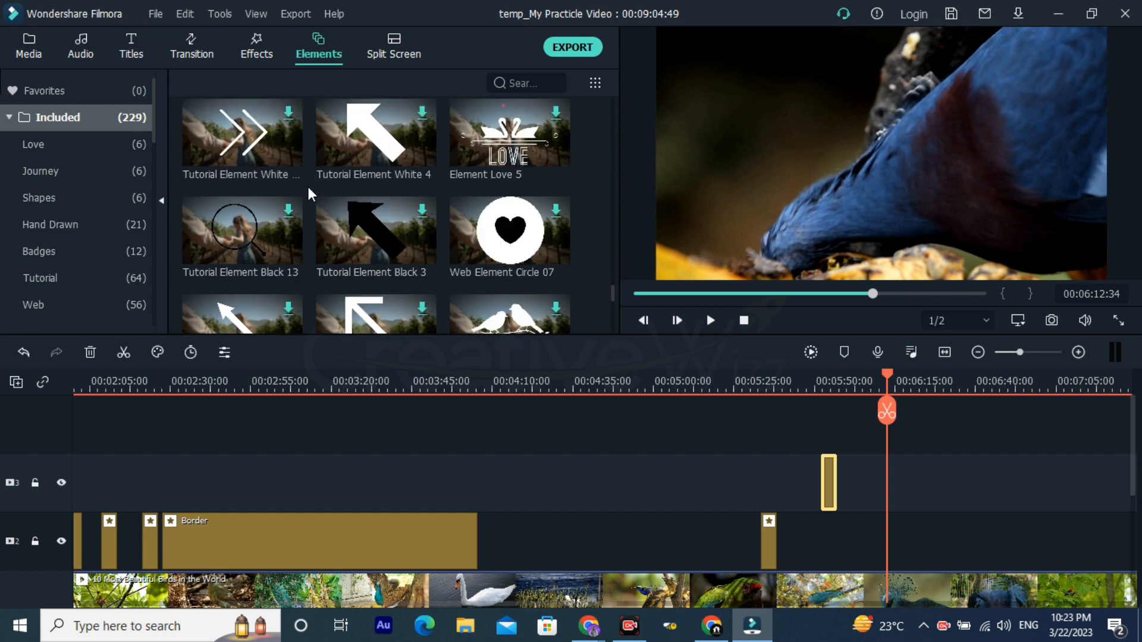
scroll(322, 208, "down", 5)
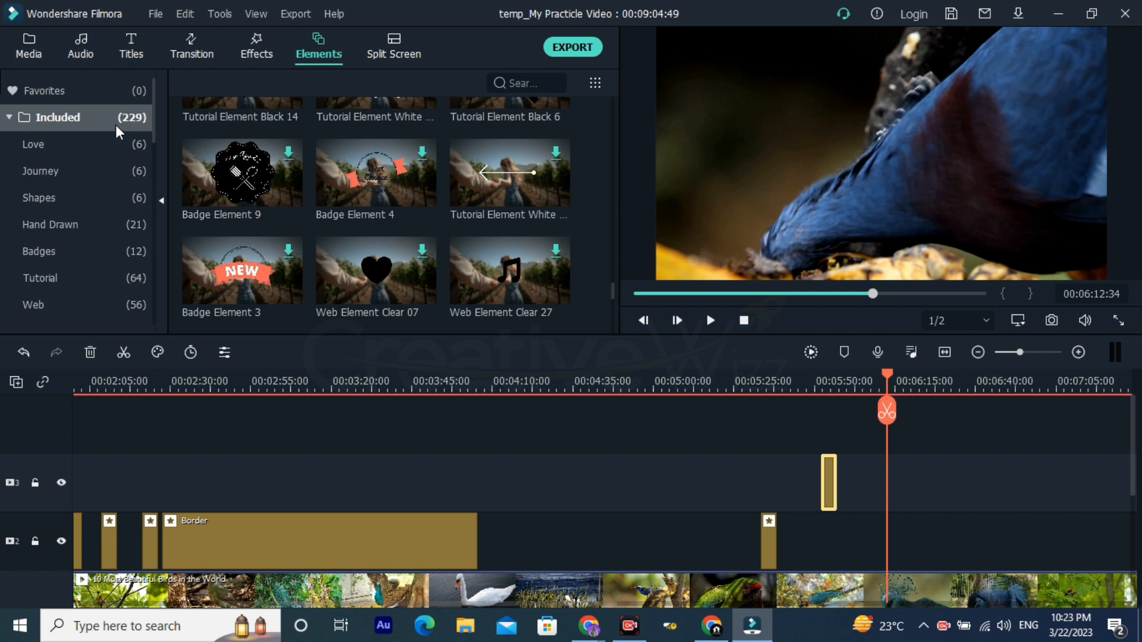
scroll(358, 245, "down", 3)
scroll(359, 245, "down", 3)
scroll(358, 245, "down", 3)
scroll(422, 274, "down", 3)
scroll(408, 273, "down", 3)
scroll(408, 272, "down", 8)
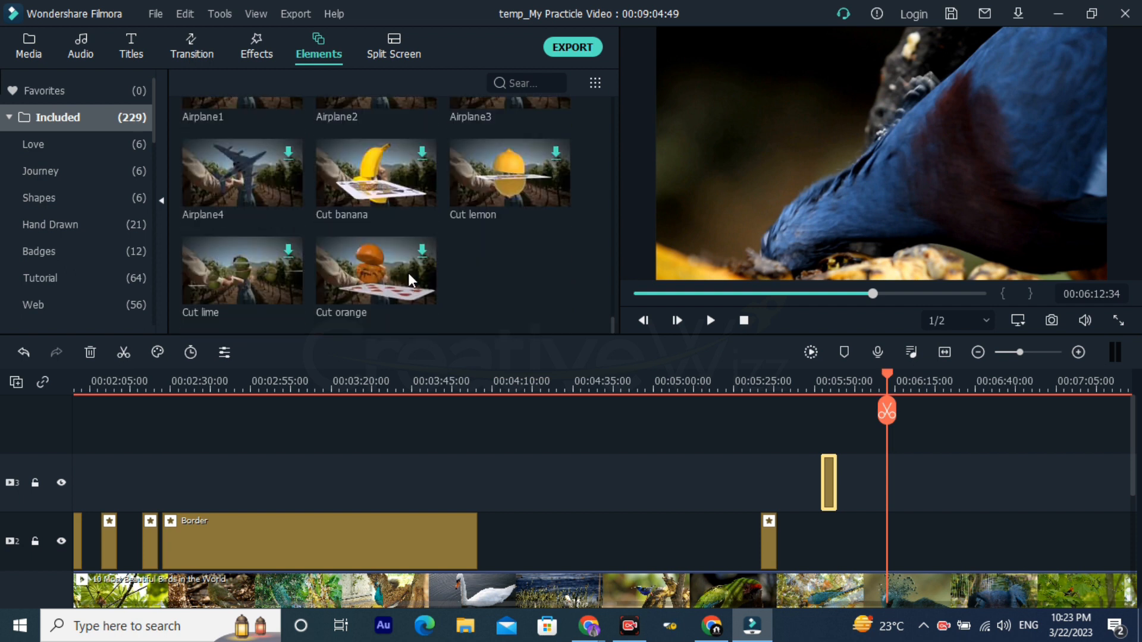
scroll(410, 270, "up", 2)
Step: Open the Split Screen library and set the playhead near the end of the bird video, at 00:09:02:05
left_click(761, 383)
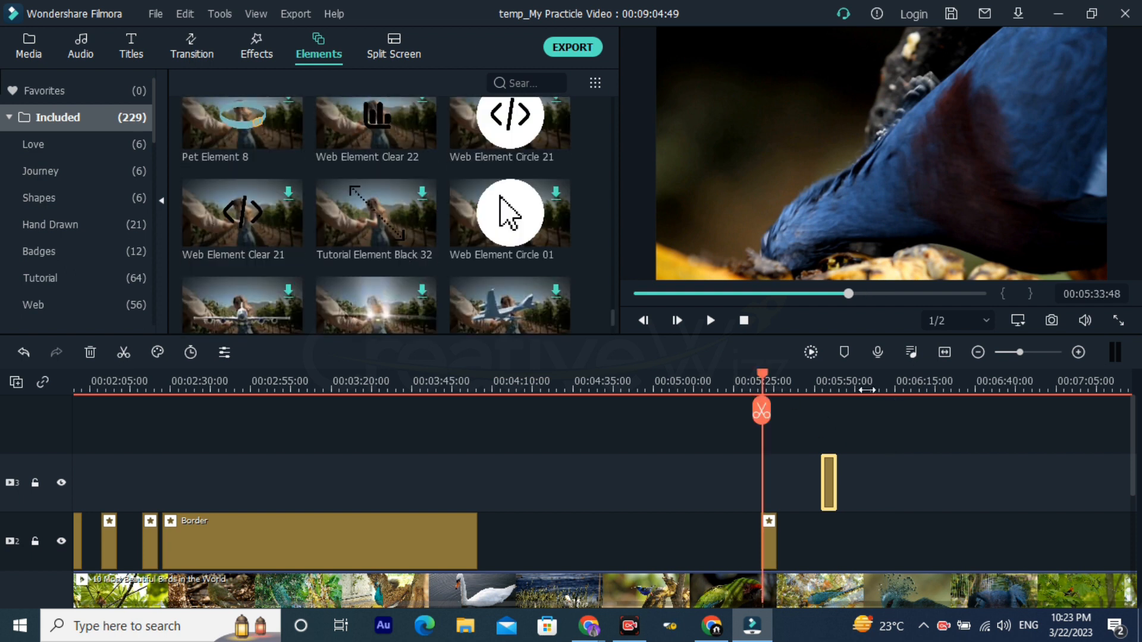
left_click_drag(734, 380, 671, 379)
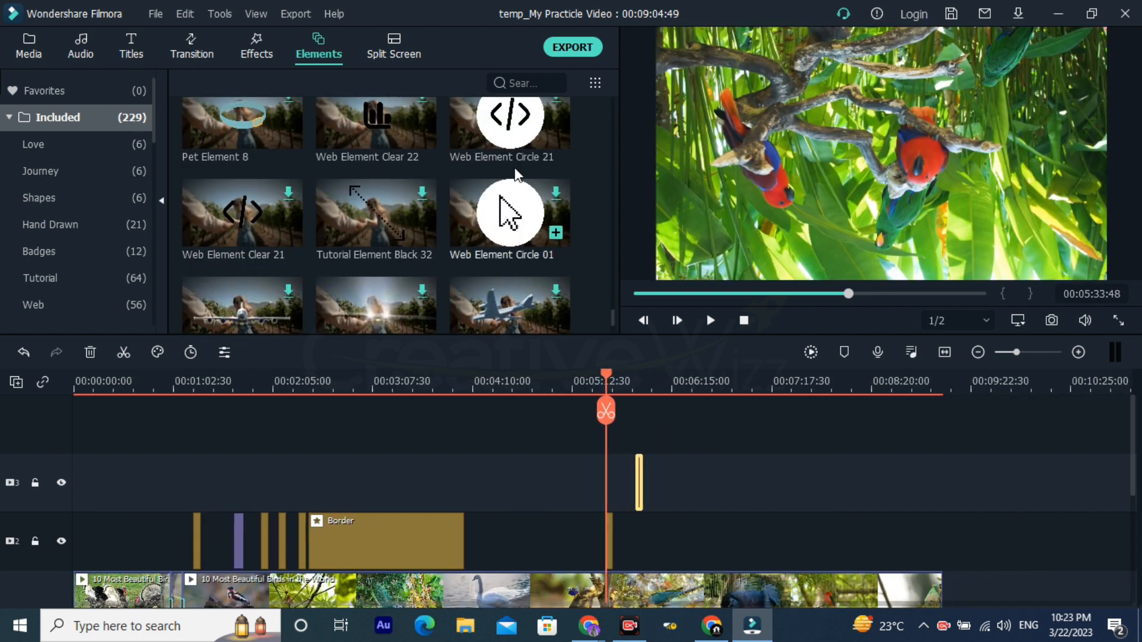
left_click(393, 48)
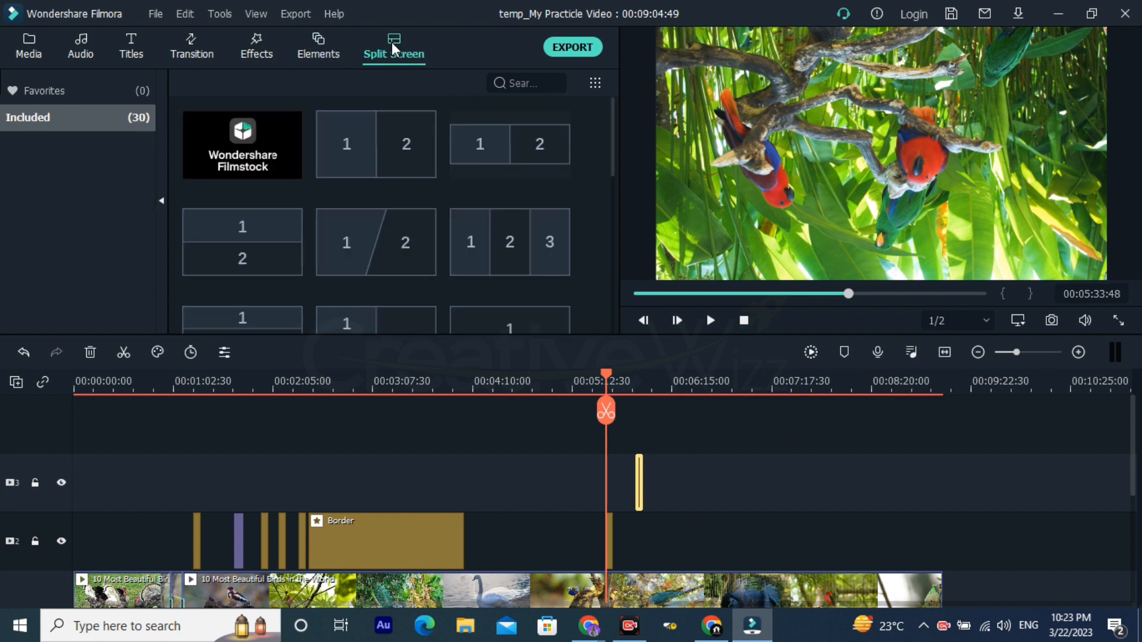
left_click(710, 387)
left_click_drag(919, 388, 1003, 476)
left_click(478, 384)
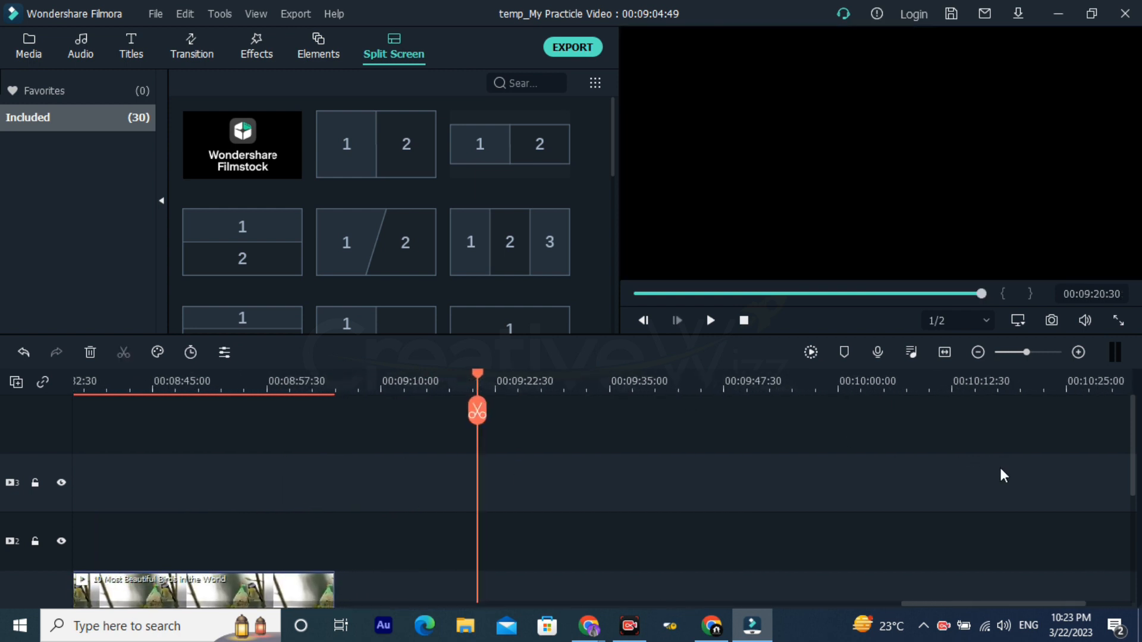
left_click(426, 386)
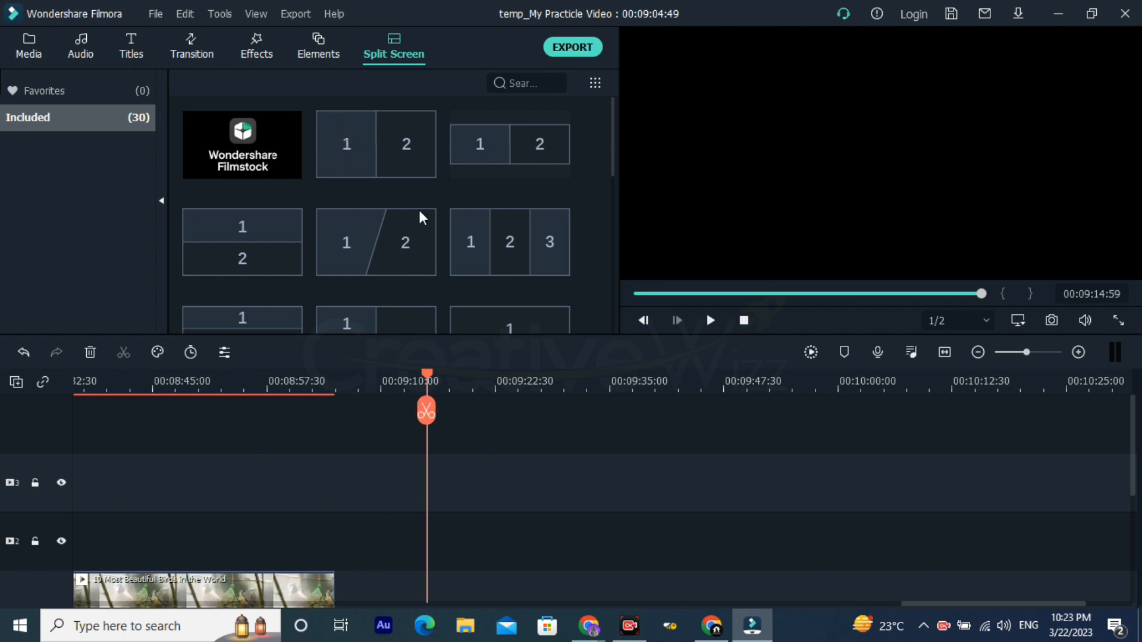
left_click(309, 381)
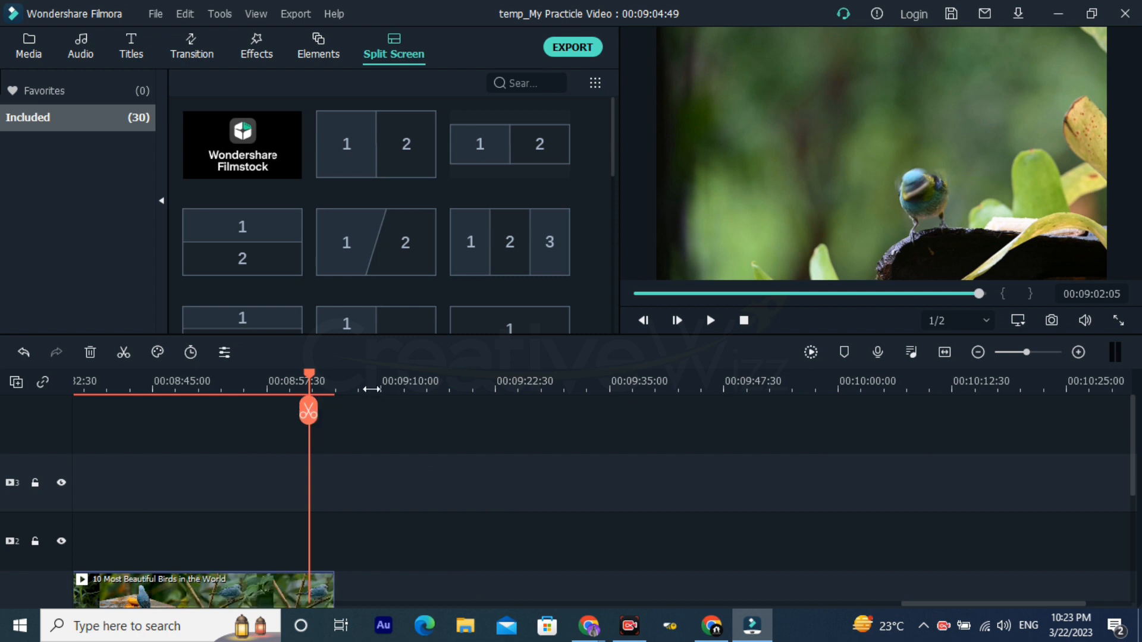
Step: Place the first side-by-side two-pane split screen on track 3 after the bird video, at about 00:09:13, and set the playhead to 00:09:15:15
mouse_move(388, 185)
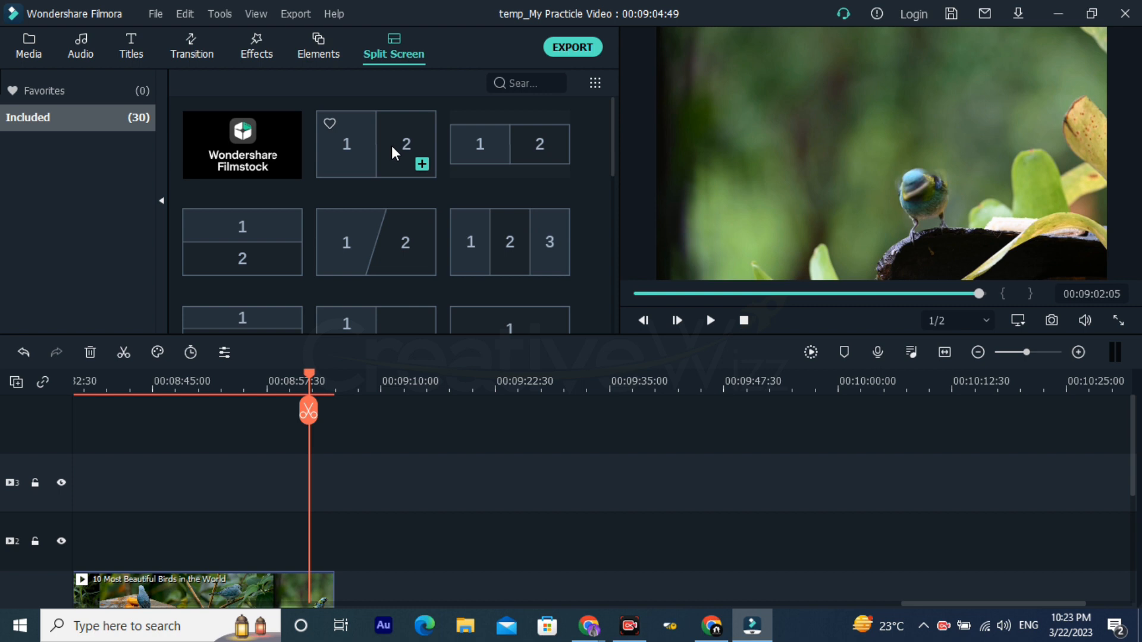
left_click_drag(383, 142, 411, 498)
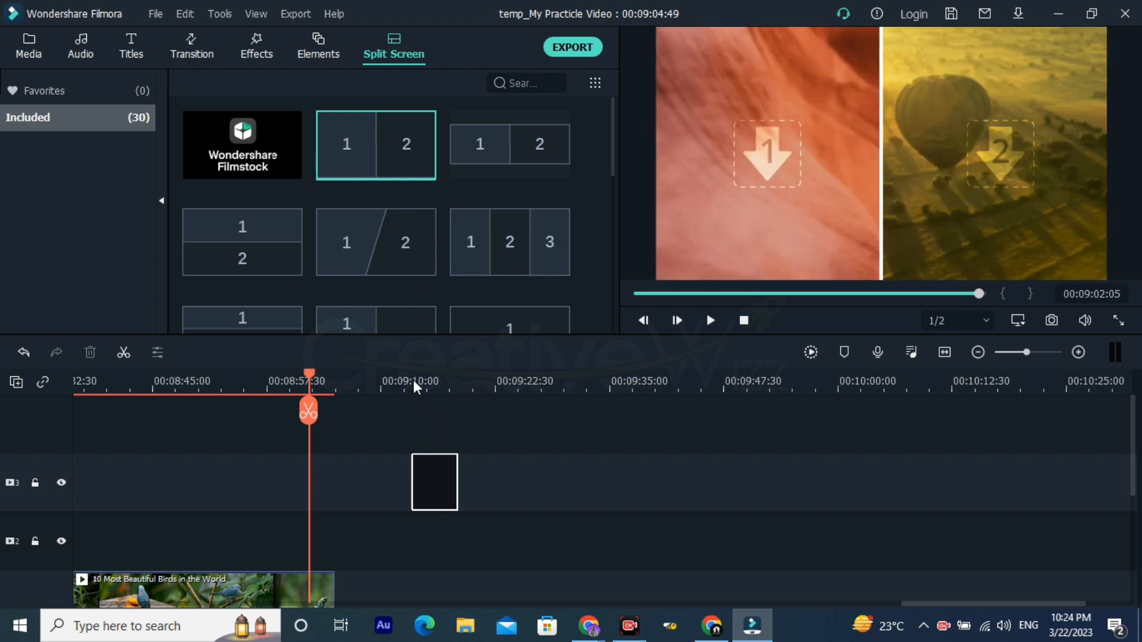
left_click(402, 376)
left_click(428, 381)
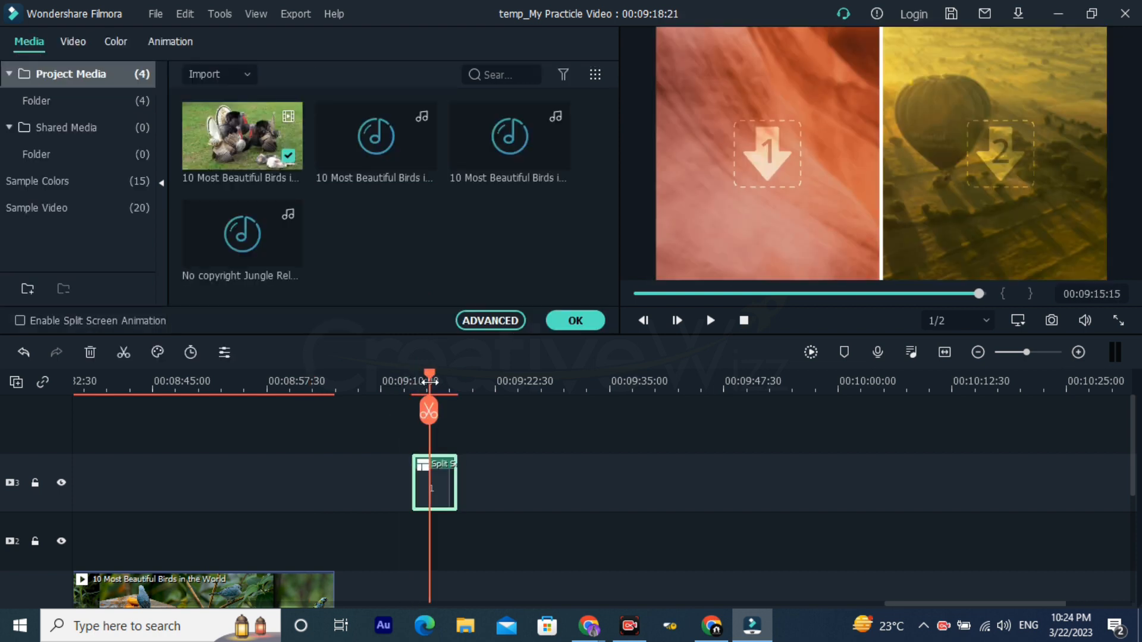
Step: Fill both panes of the split screen with the 10 Most Beautiful Birds video from the project media
left_click(790, 170)
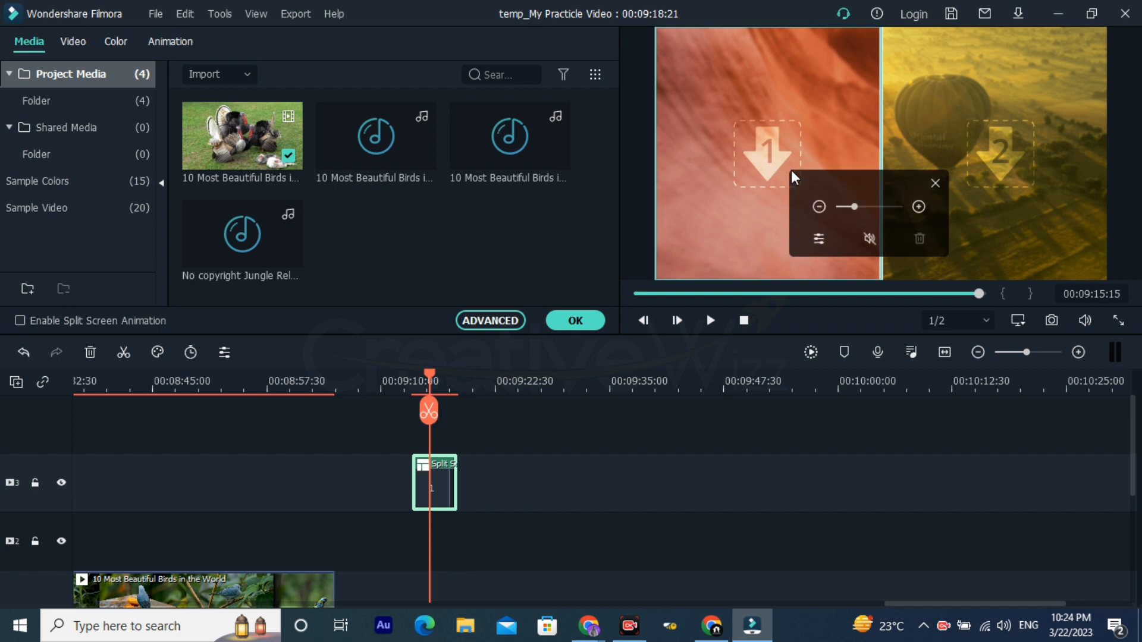
left_click(768, 151)
left_click_drag(224, 127, 733, 124)
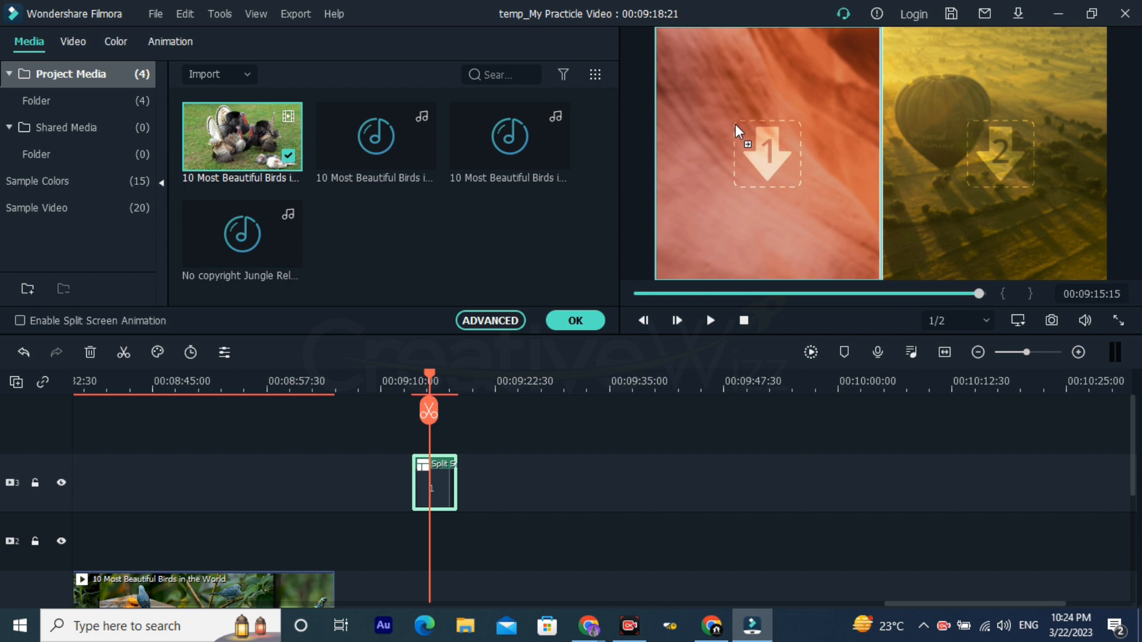
left_click_drag(735, 124, 736, 125)
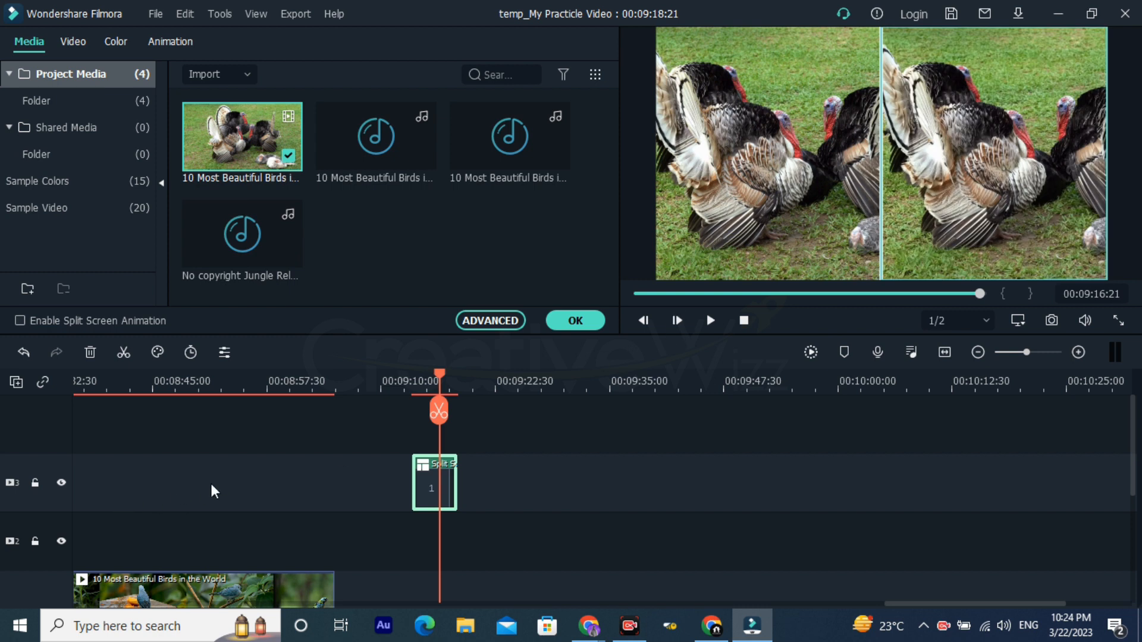
Step: Split the bird video on track 1 at 00:08:52:06
scroll(226, 491, "down", 3)
left_click(218, 391)
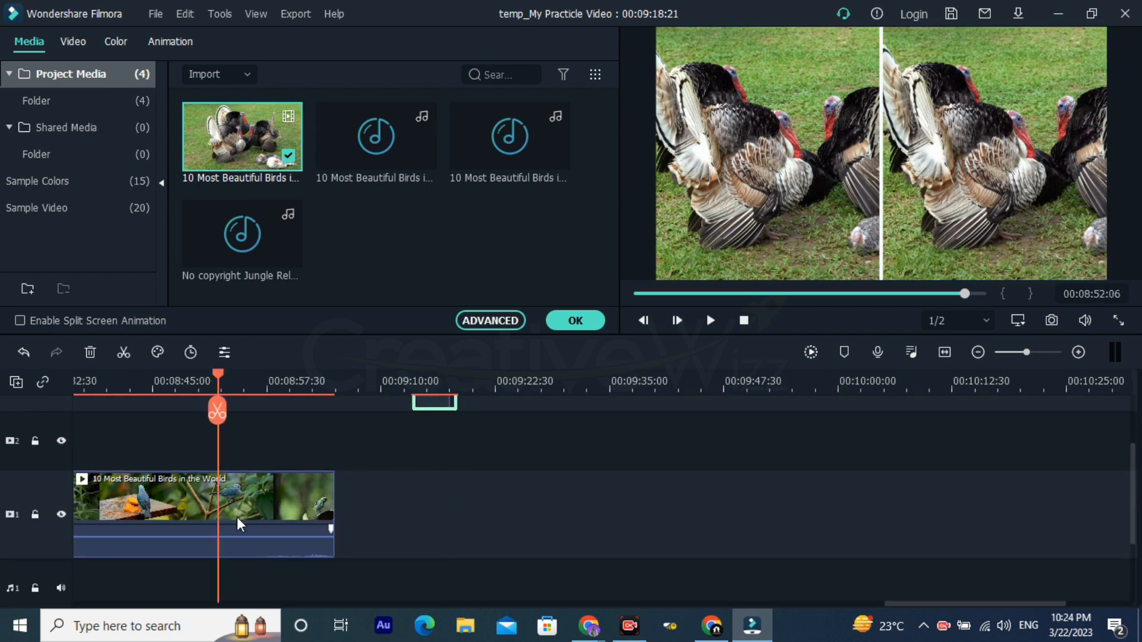
double_click(237, 516)
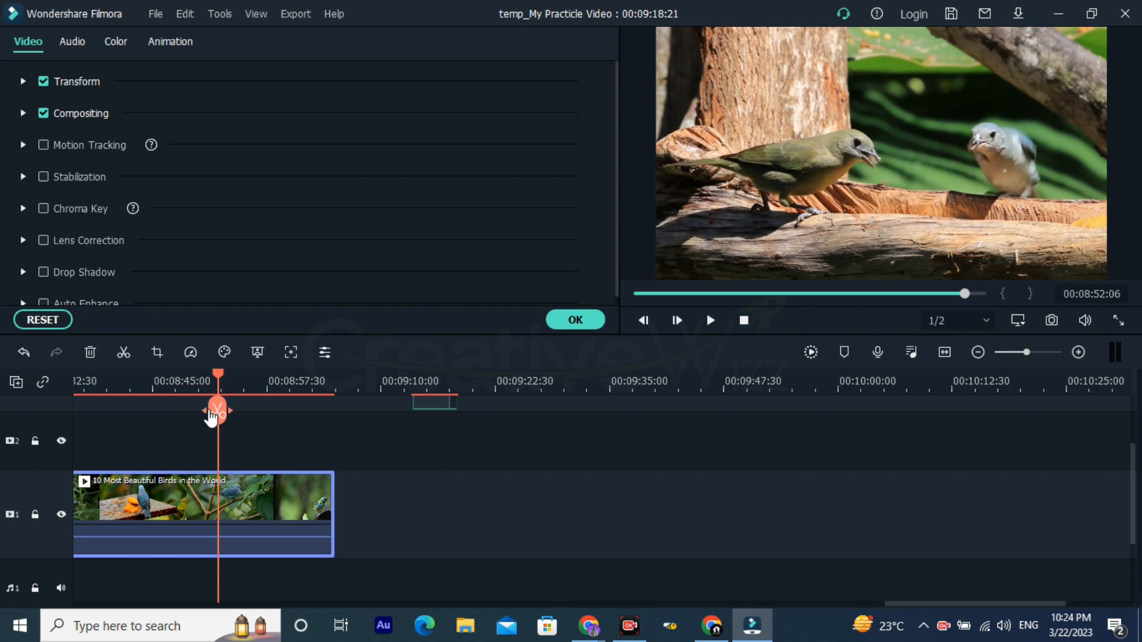
left_click(207, 415)
Step: Open the settings of the split screen clip on track 3 and view its two panes at 00:09:16:02
left_click(367, 391)
left_click_drag(461, 393, 393, 411)
scroll(395, 452, "up", 3)
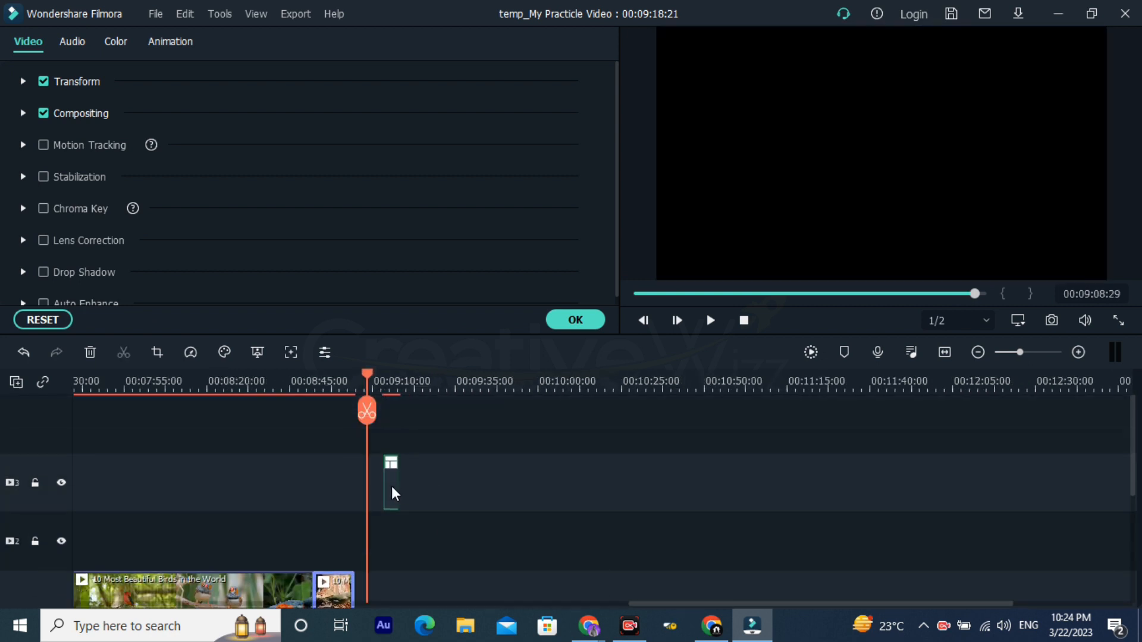
double_click(391, 486)
left_click(822, 175)
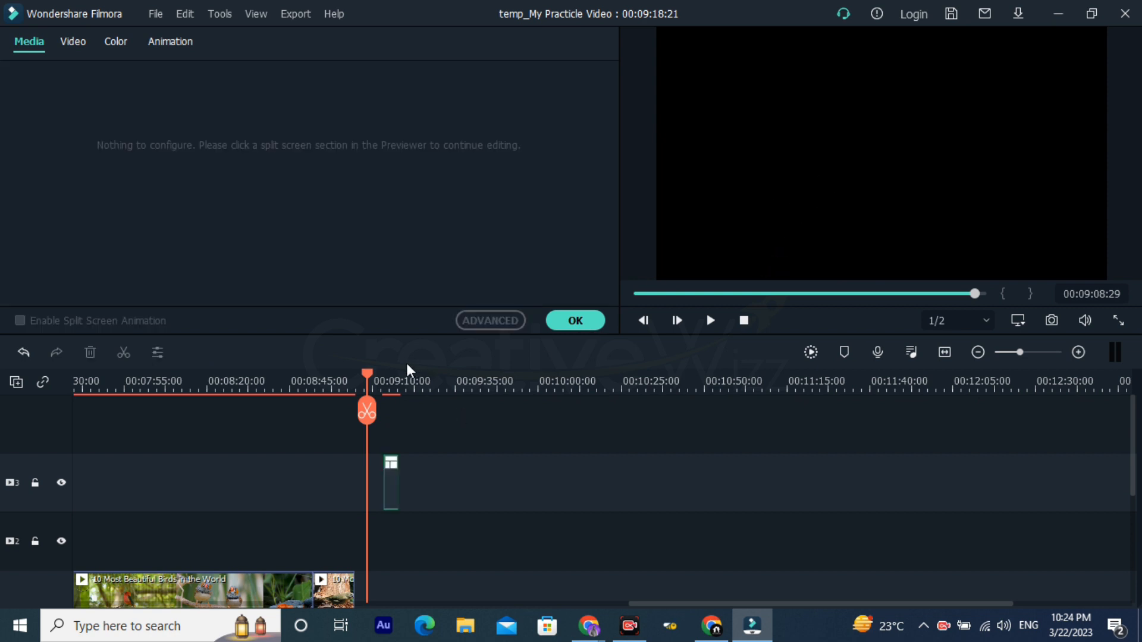
left_click_drag(389, 377, 659, 387)
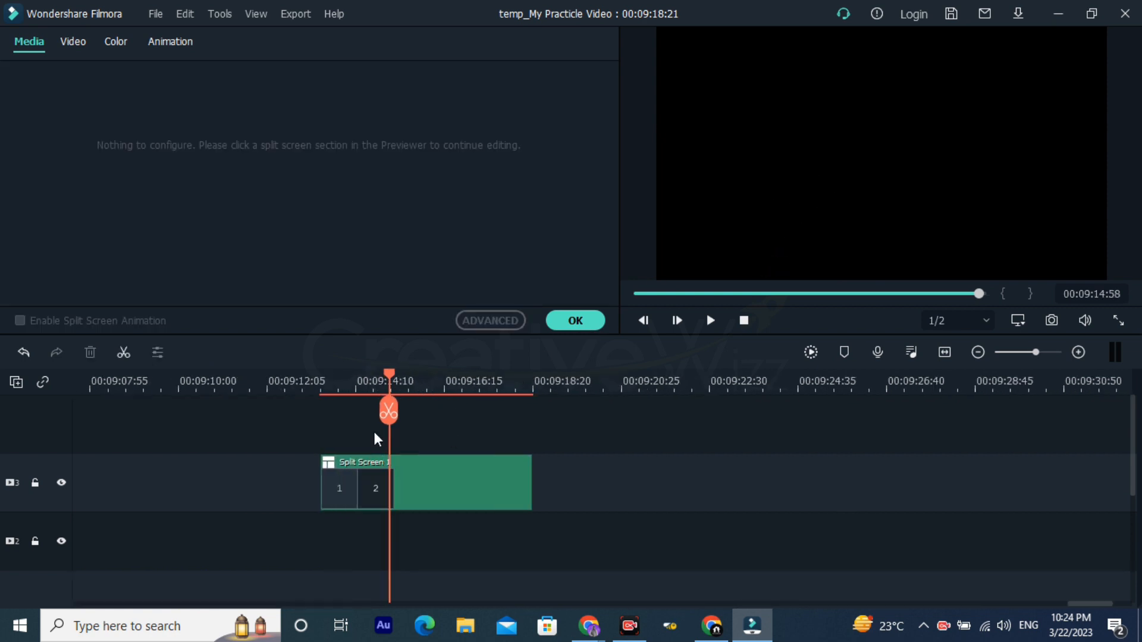
left_click(437, 389)
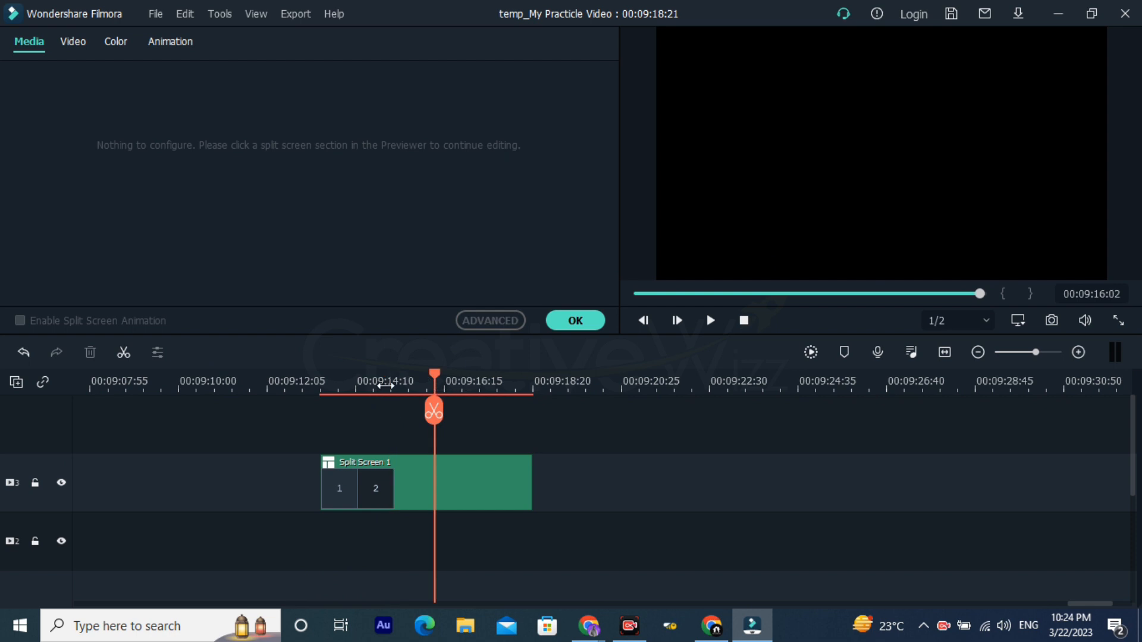
left_click_drag(574, 380, 493, 395)
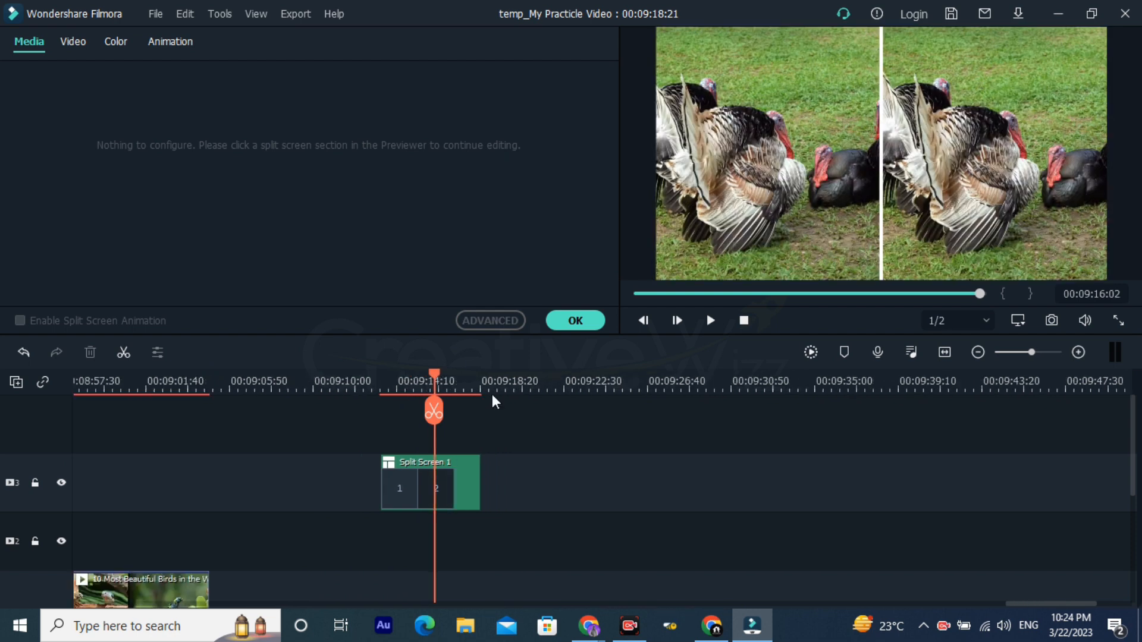
Step: View the video settings of the last bird clip on track 1, then deselect it
scroll(133, 544, "down", 1)
left_click(117, 550)
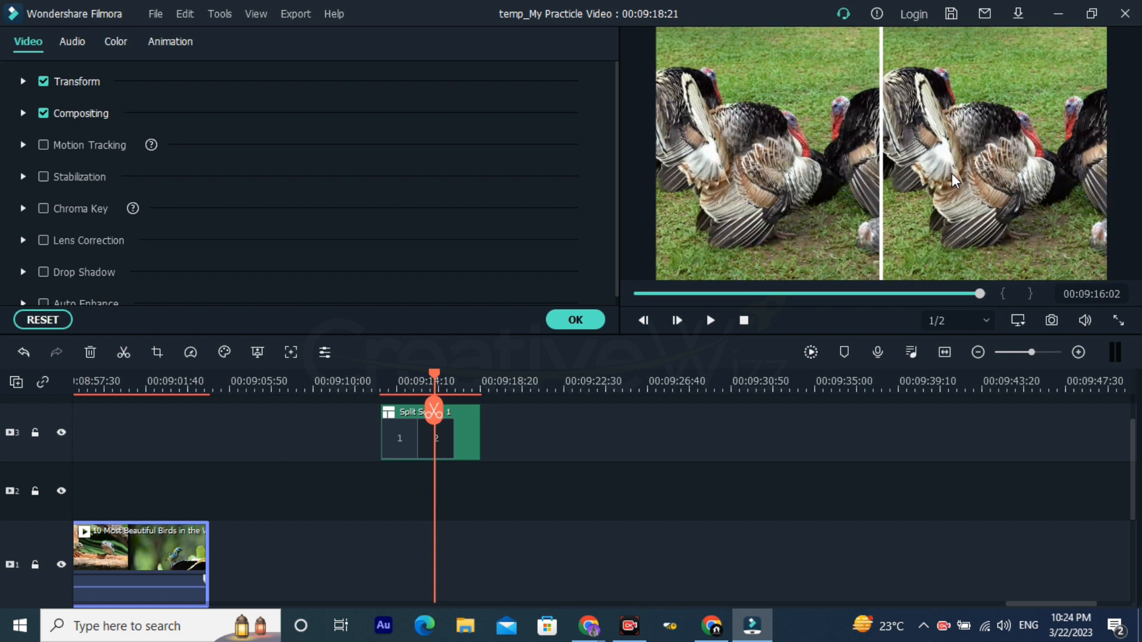
left_click(951, 173)
scroll(458, 410, "up", 1)
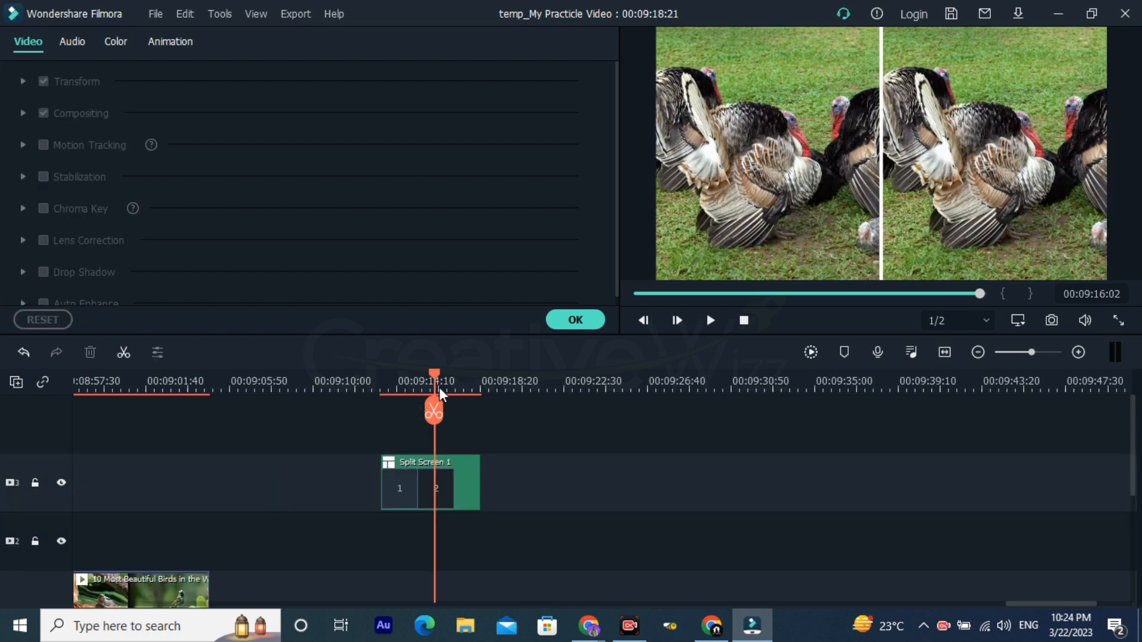
Step: Close the video settings and replace the second pane of the two-pane split screen with the Travel 04 sample video
left_click(554, 323)
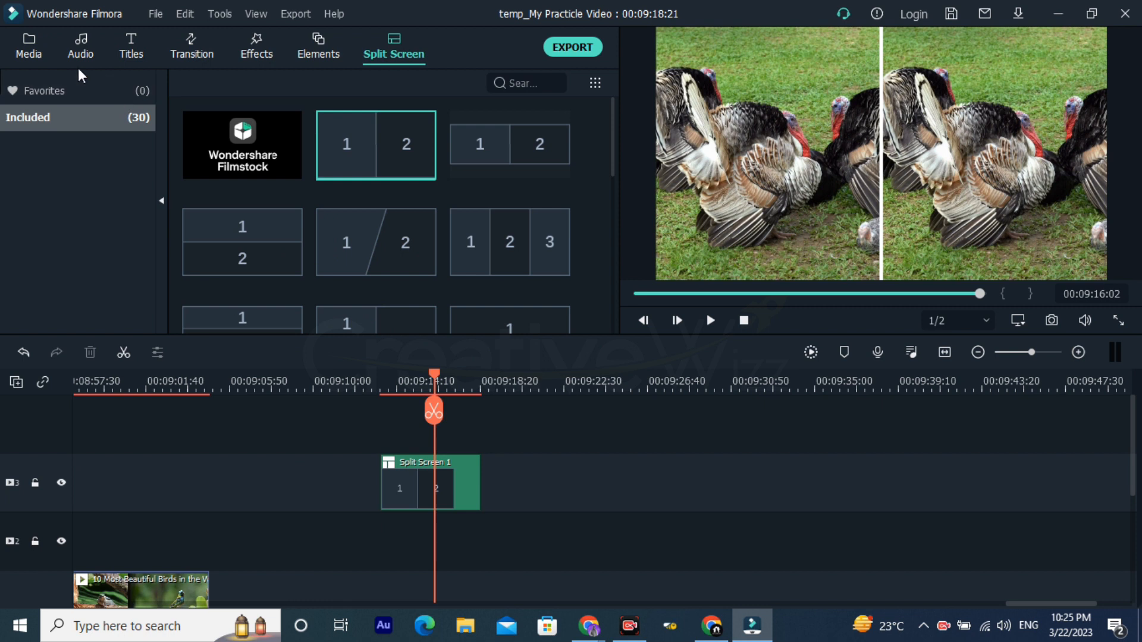
left_click(42, 51)
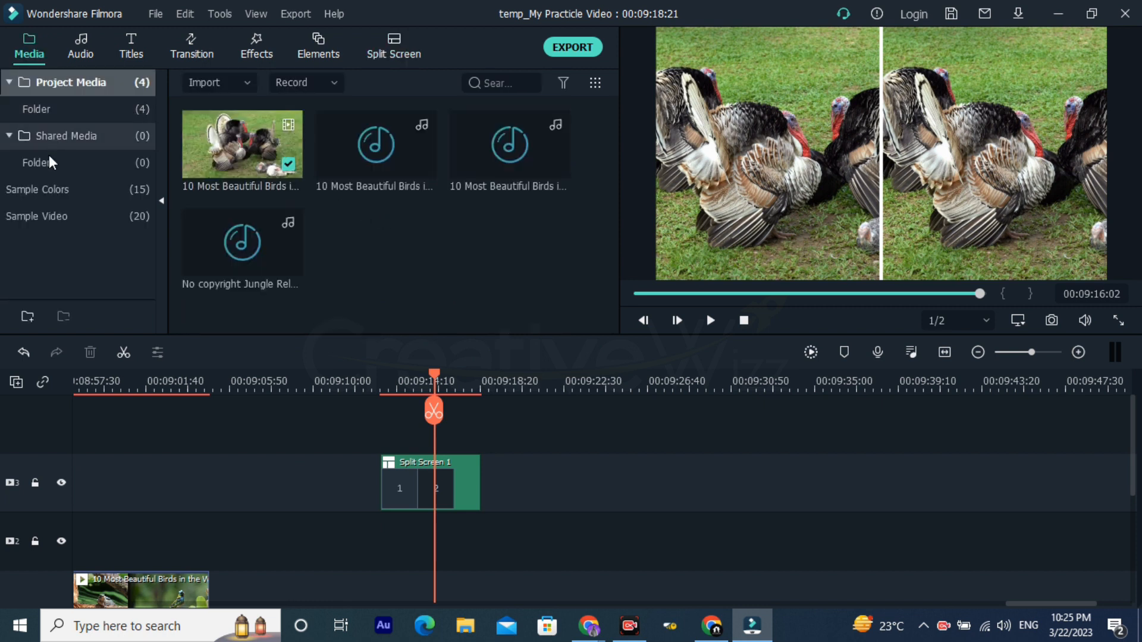
left_click(119, 214)
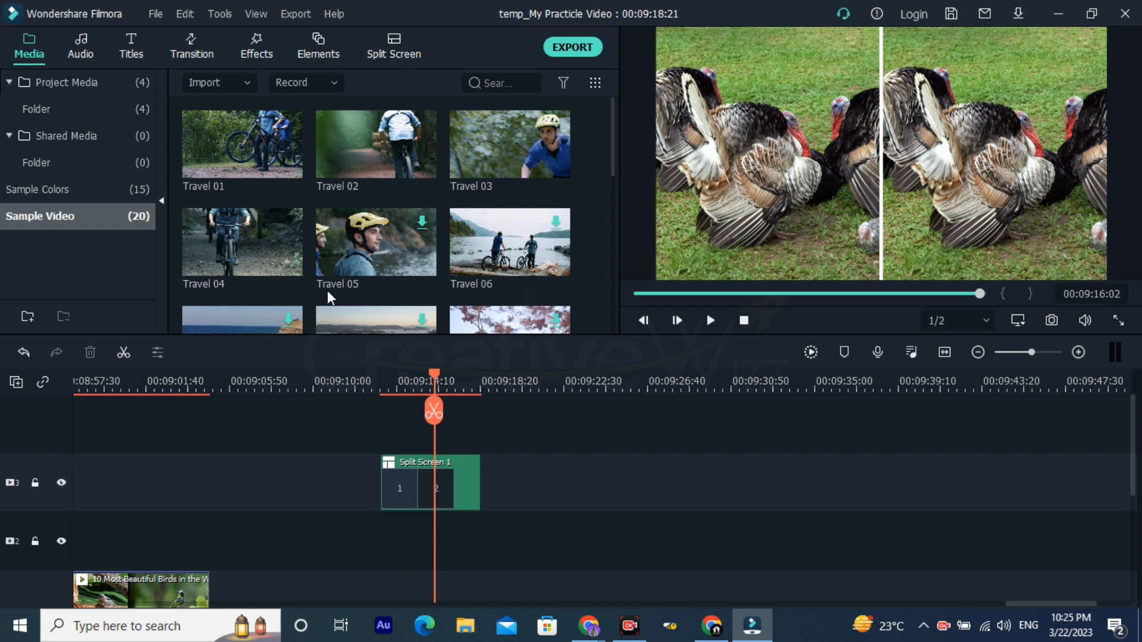
left_click(959, 240)
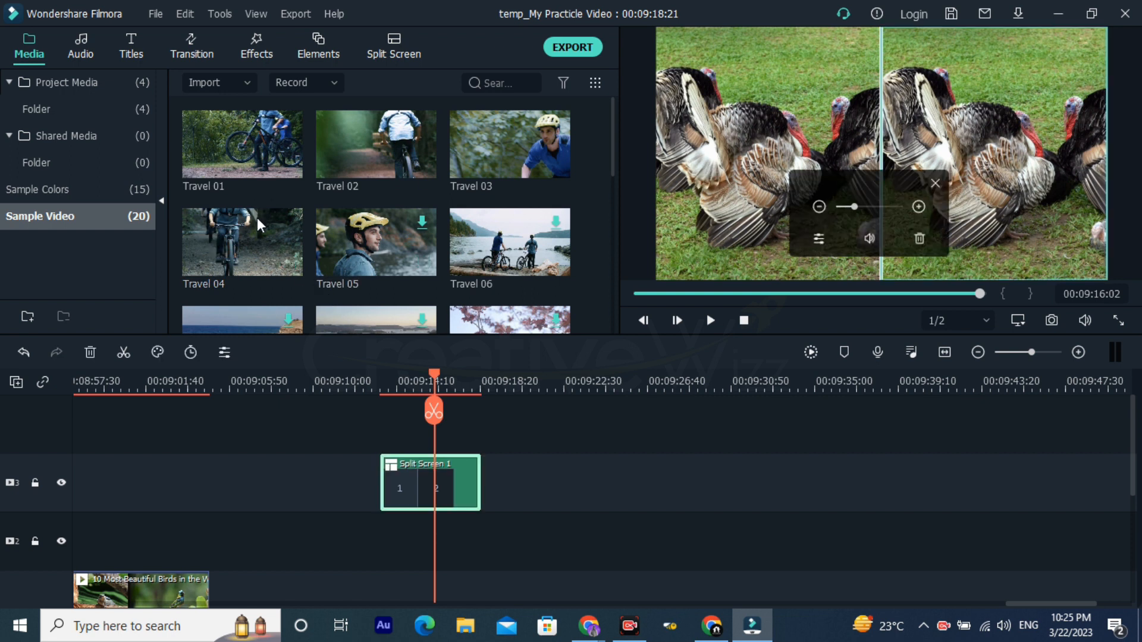
left_click_drag(237, 233, 974, 153)
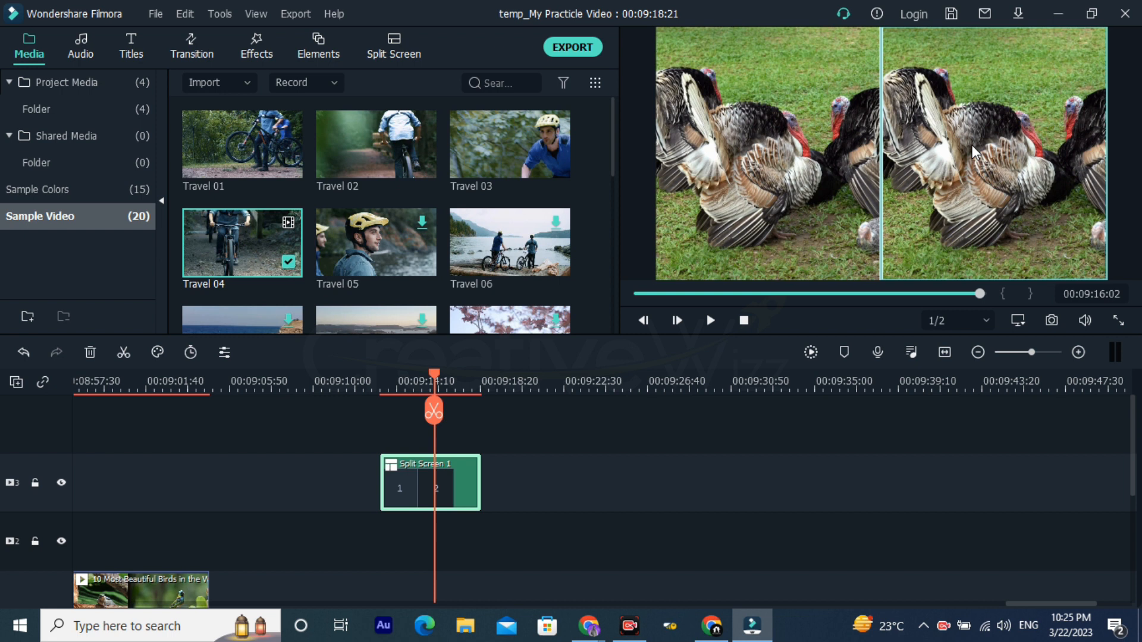
left_click(974, 147)
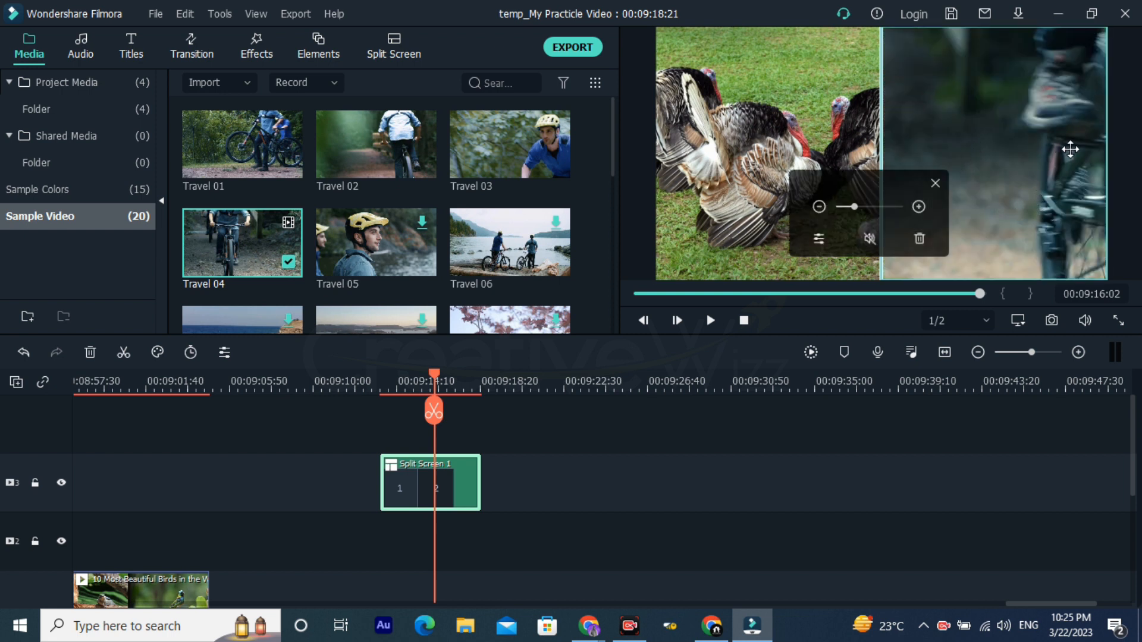
Step: Shrink the Travel 04 footage inside the second pane, then enlarge it to fill the pane again
left_click(818, 206)
left_click(819, 207)
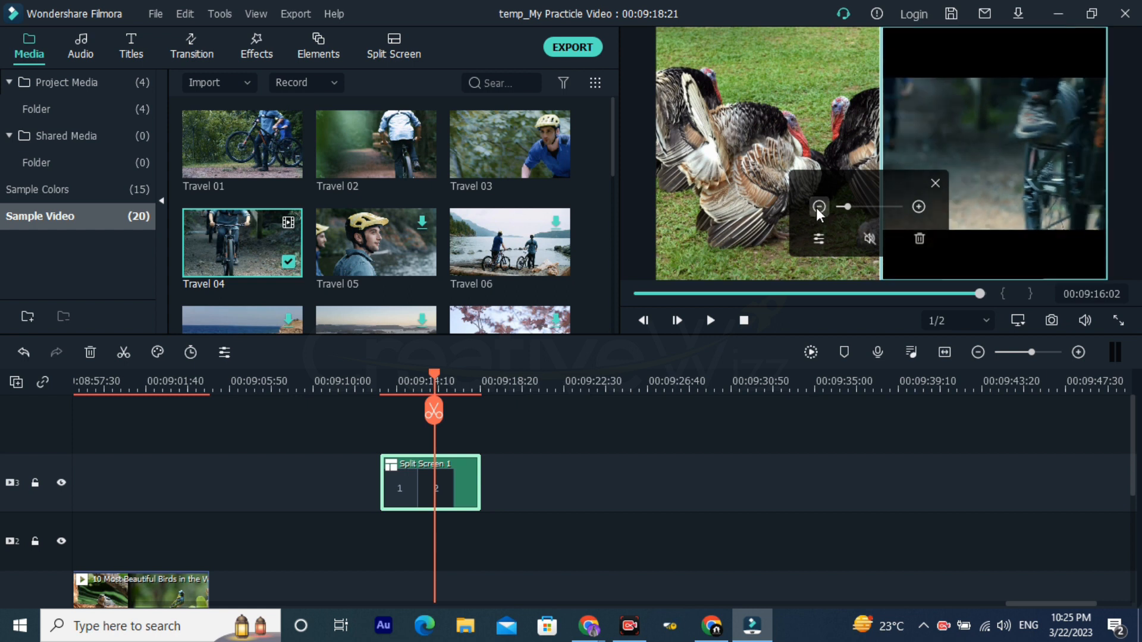
left_click(818, 207)
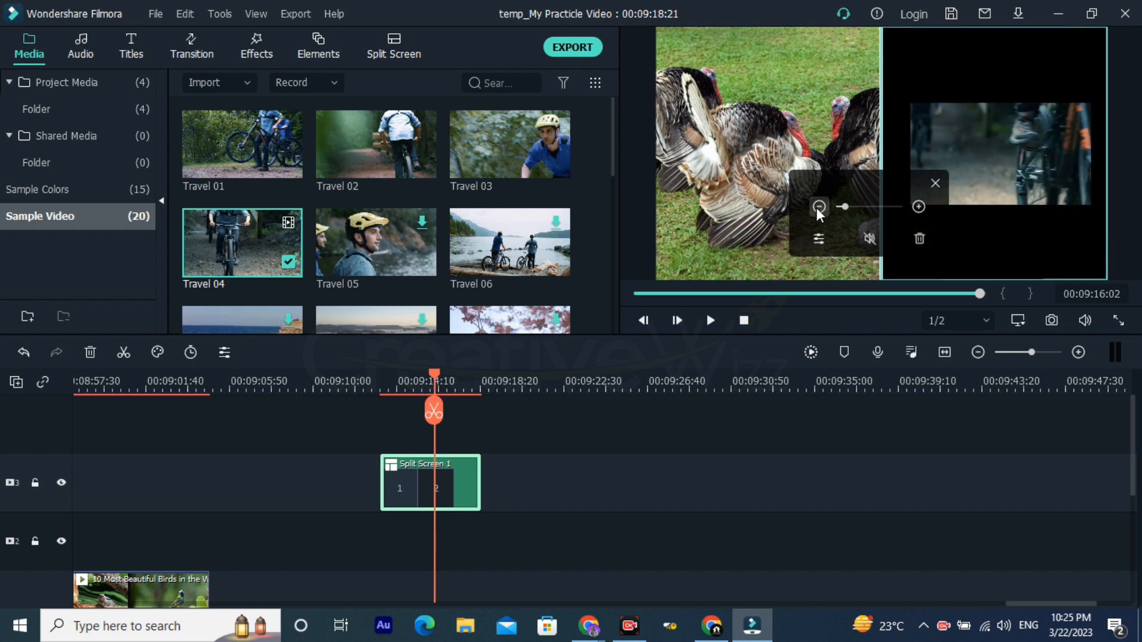
left_click(912, 209)
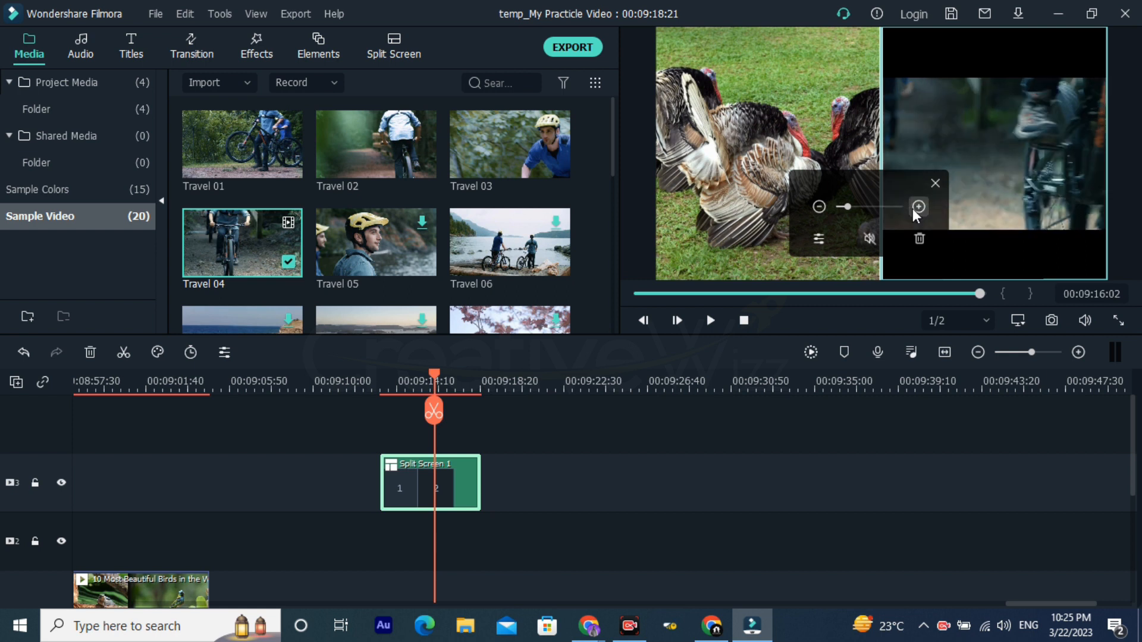
left_click(912, 208)
left_click(912, 209)
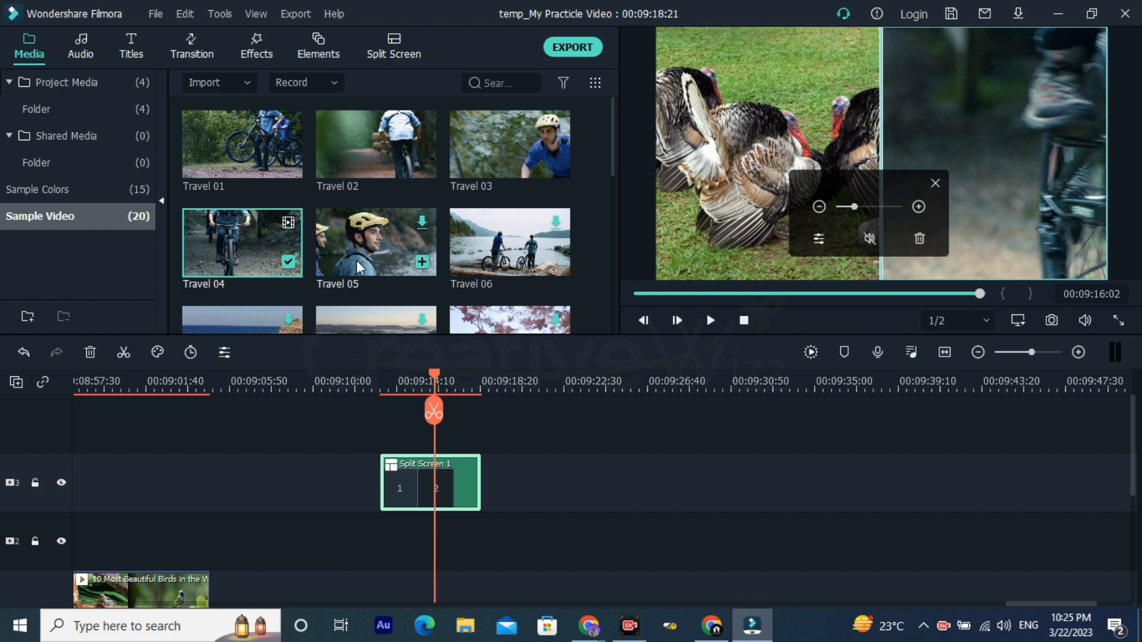
Step: Replace the footage in the second pane of the split screen with the Travel 06 sample video, then deselect the clip
scroll(312, 229, "down", 4)
scroll(392, 230, "down", 4)
scroll(454, 209, "up", 7)
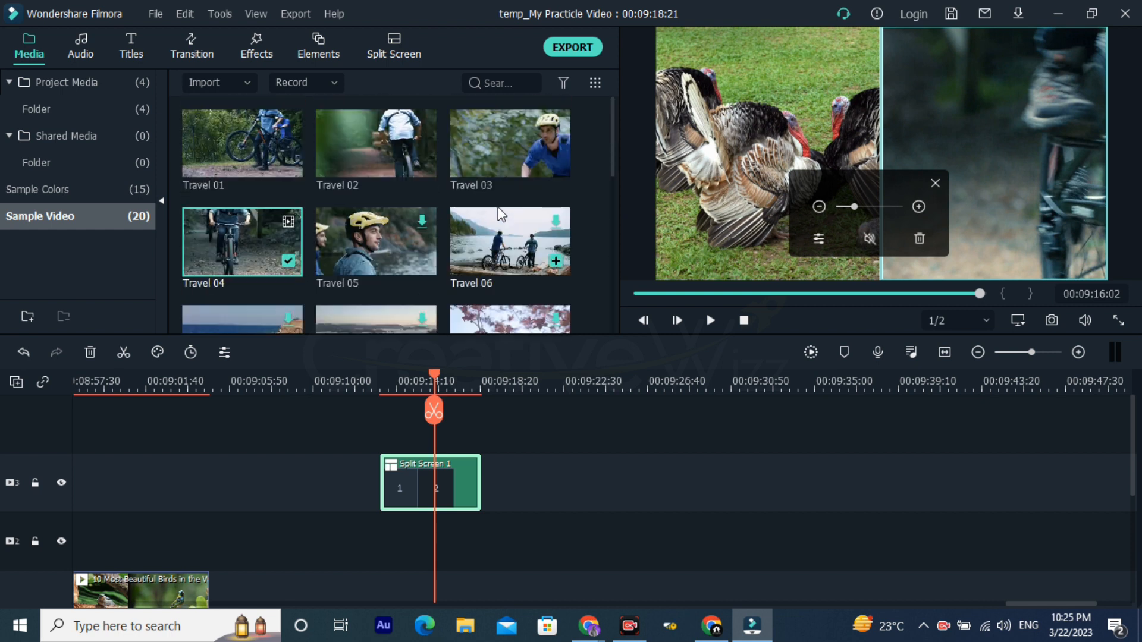
left_click_drag(520, 255, 975, 162)
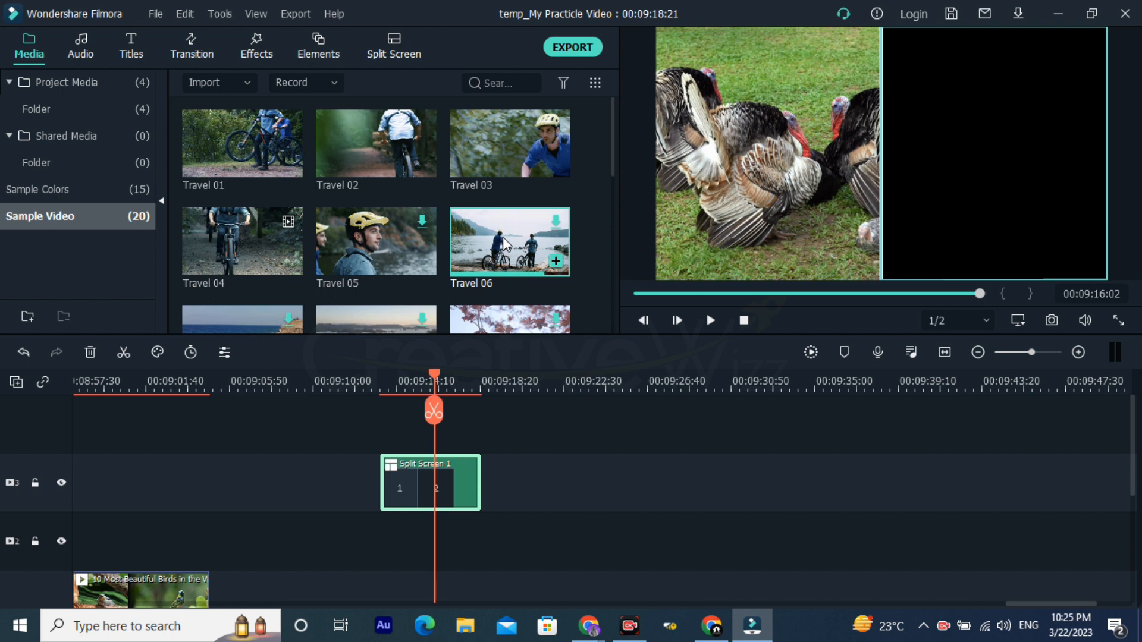
left_click_drag(487, 244, 940, 170)
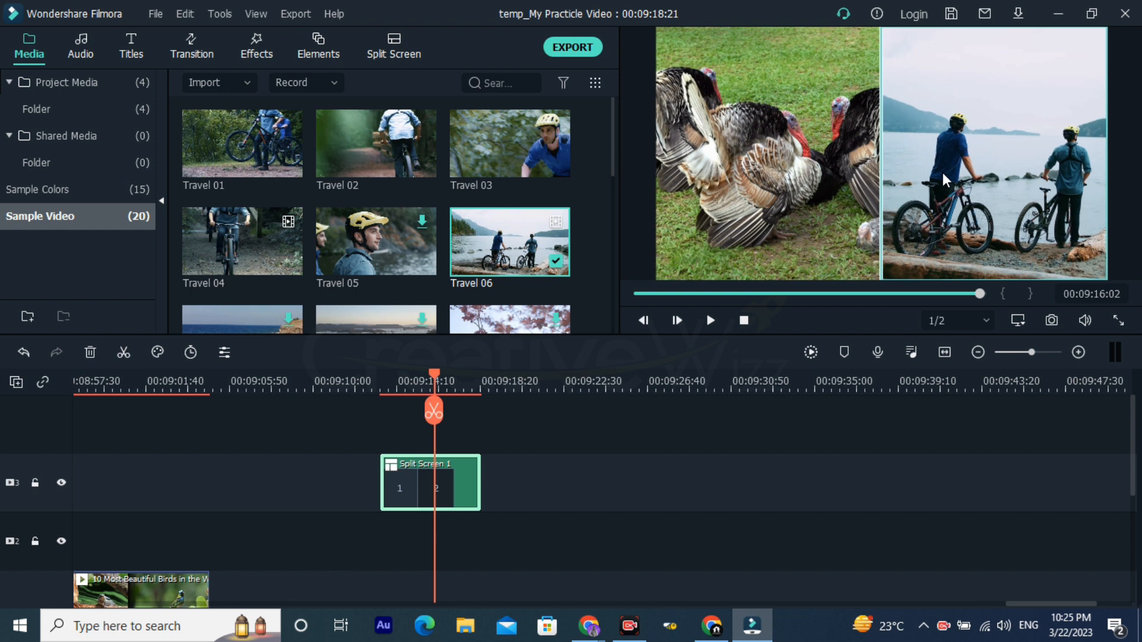
left_click(808, 451)
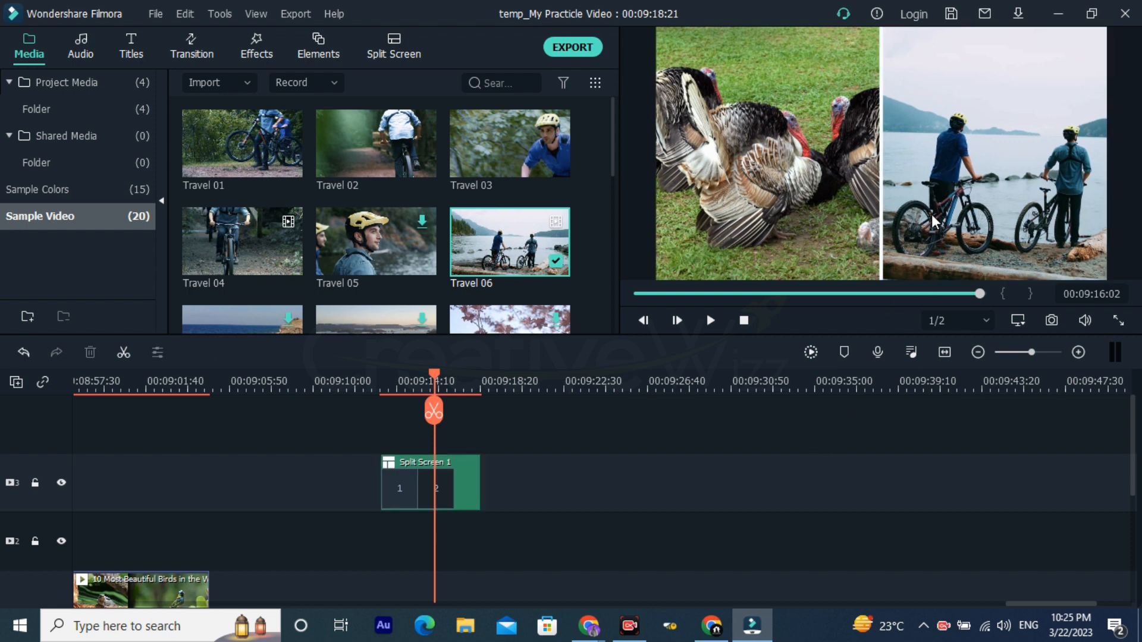
left_click(745, 188)
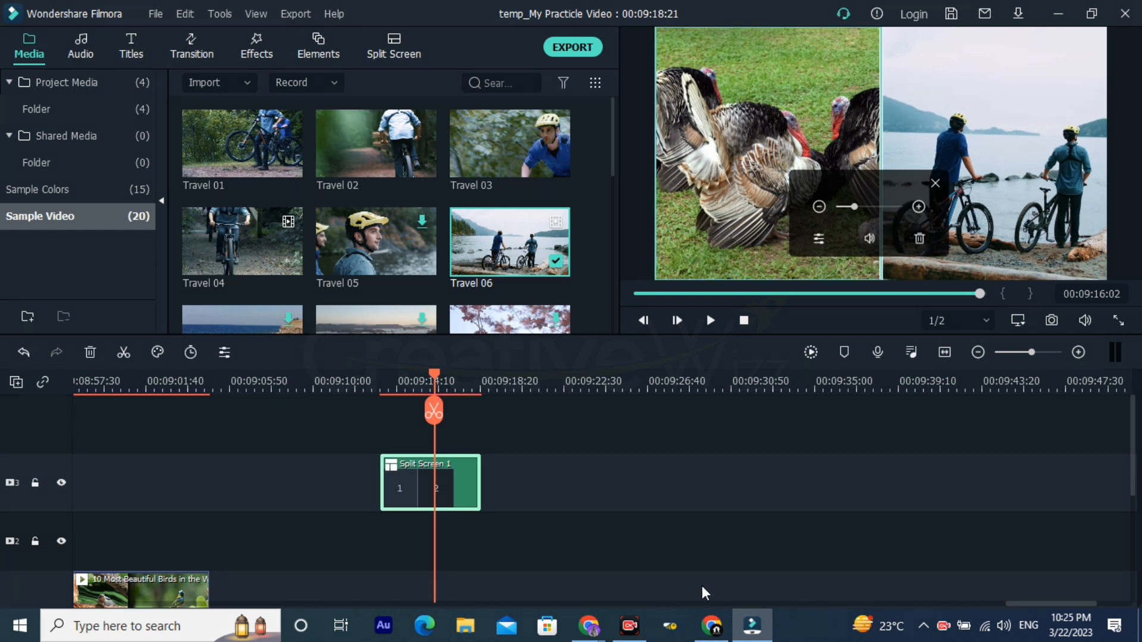
left_click_drag(757, 505, 748, 260)
mouse_move(1030, 506)
left_mouse_down()
mouse_move(1024, 243)
mouse_move(1022, 227)
mouse_move(1009, 230)
left_mouse_up()
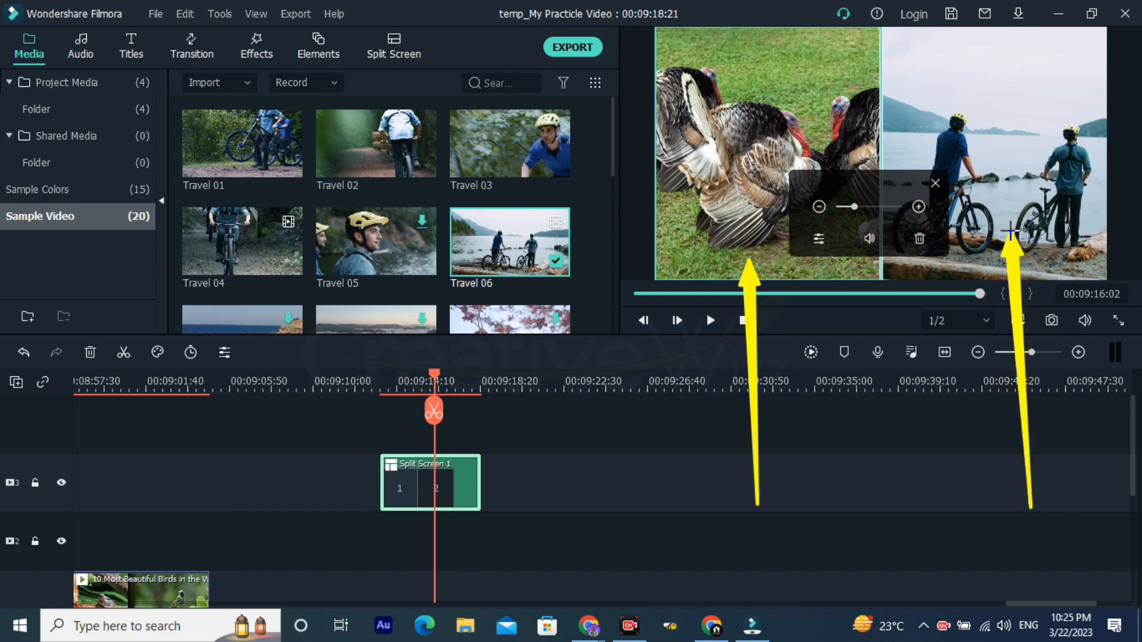
left_click(629, 597)
Step: Add the slanted five-pane split screen layout to track 3 at 00:09:37:17, after the two-pane split screen
left_click(553, 375)
left_click_drag(660, 381, 506, 373)
left_click(398, 42)
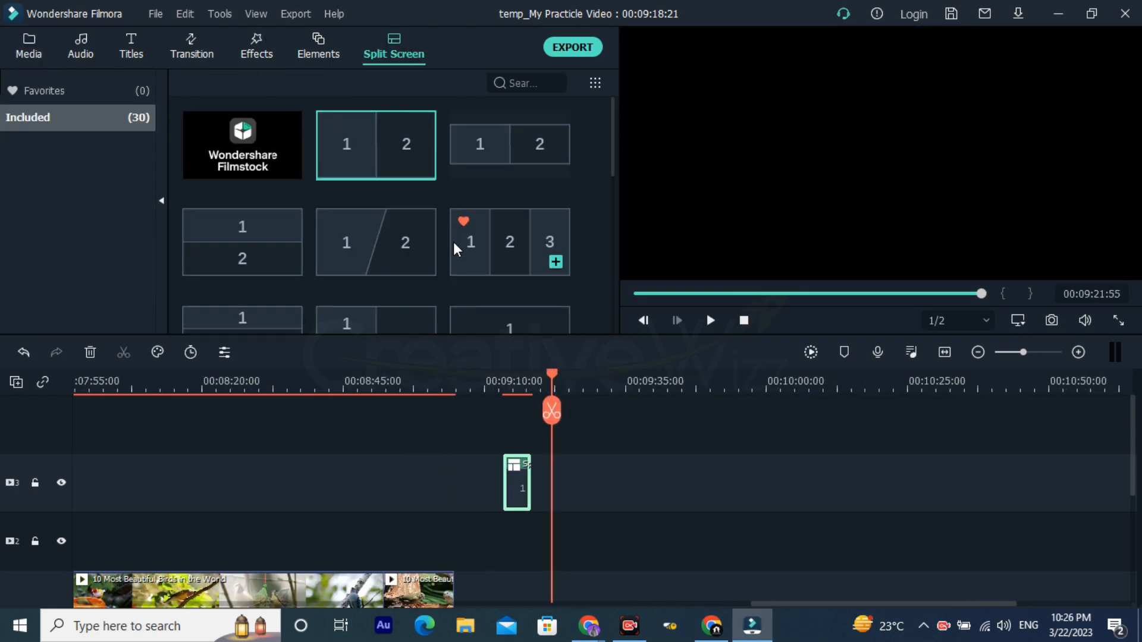
scroll(453, 241, "down", 3)
scroll(458, 256, "down", 3)
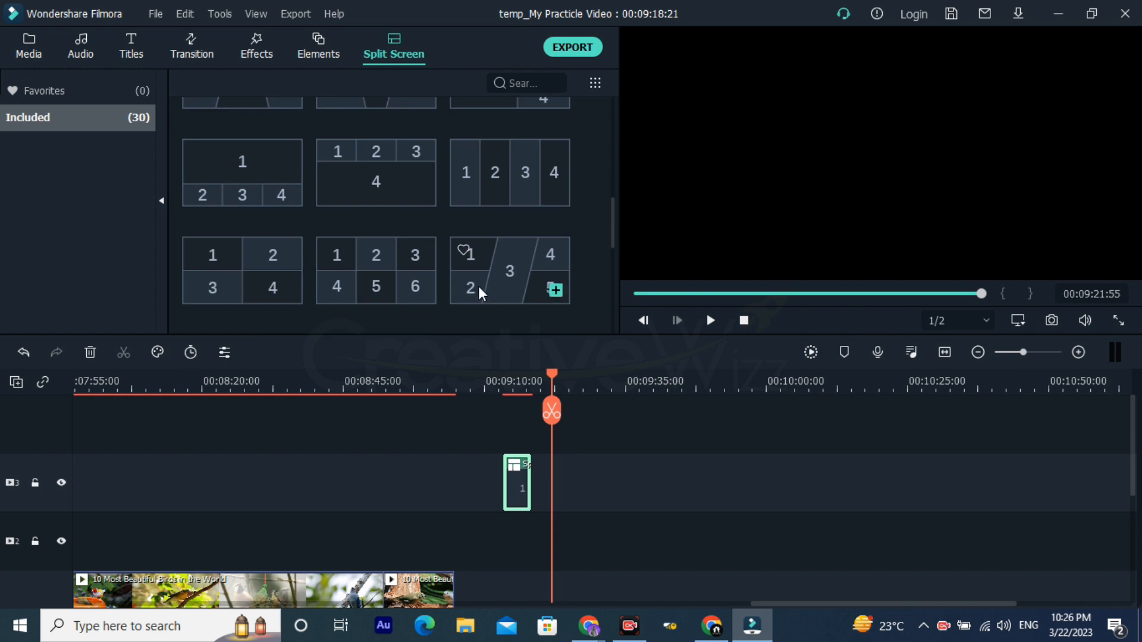
left_click(491, 261)
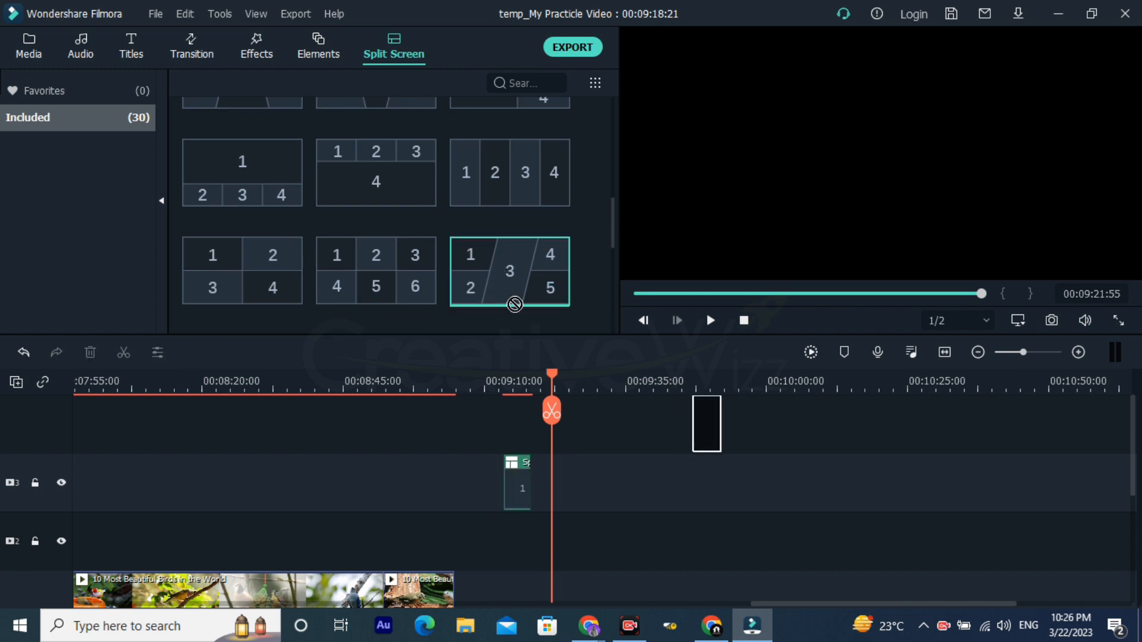
left_click_drag(502, 262, 668, 491)
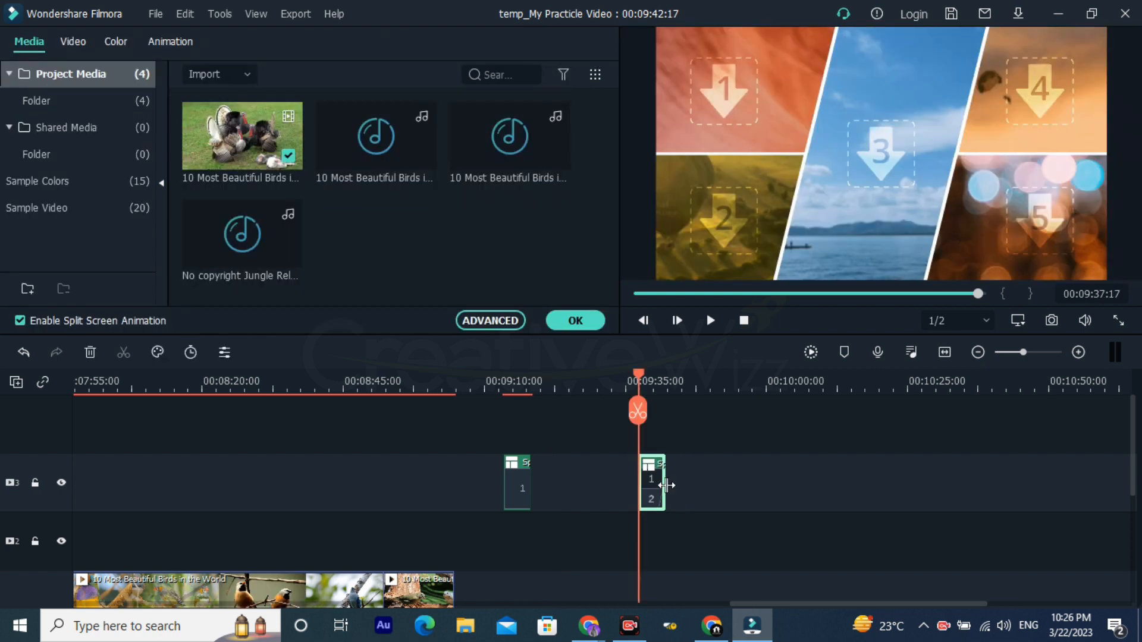
Step: Extend the five-pane split screen clip on track 3 until it ends at 01:04:57:32
left_click_drag(1050, 471, 1047, 472)
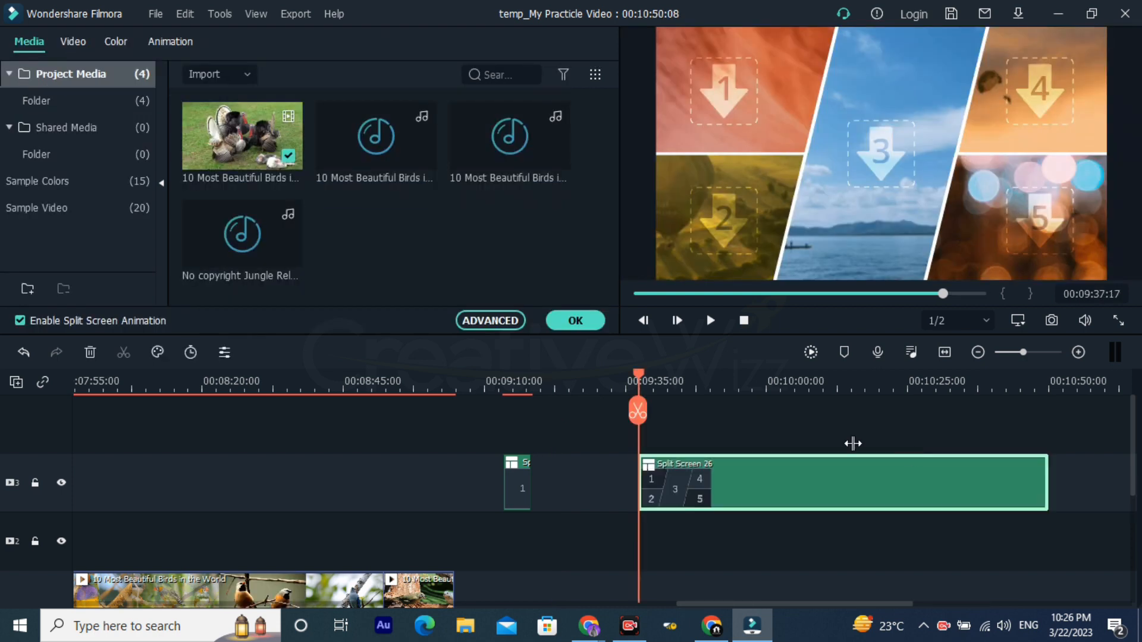
left_click(702, 380)
left_click_drag(812, 375, 544, 381)
left_click_drag(581, 477, 925, 479)
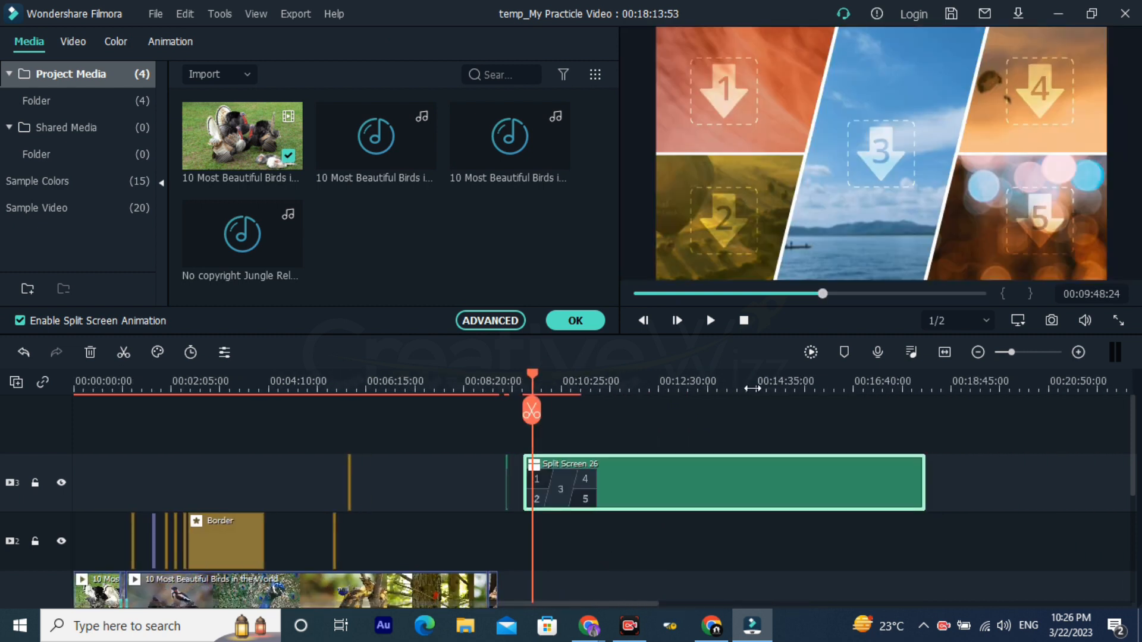
left_click(739, 388)
left_click_drag(841, 385, 833, 493)
left_click(324, 381)
left_click_drag(415, 382, 480, 406)
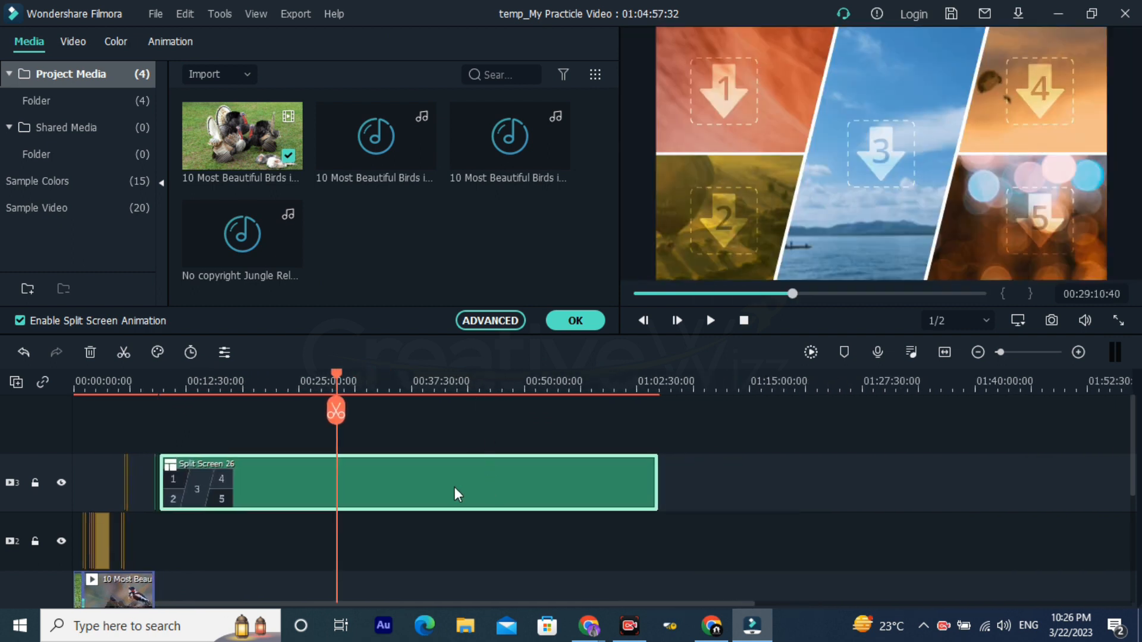
Step: Close the five-pane split screen's settings and browse the sample videos for footage to place in its panes
left_click(203, 380)
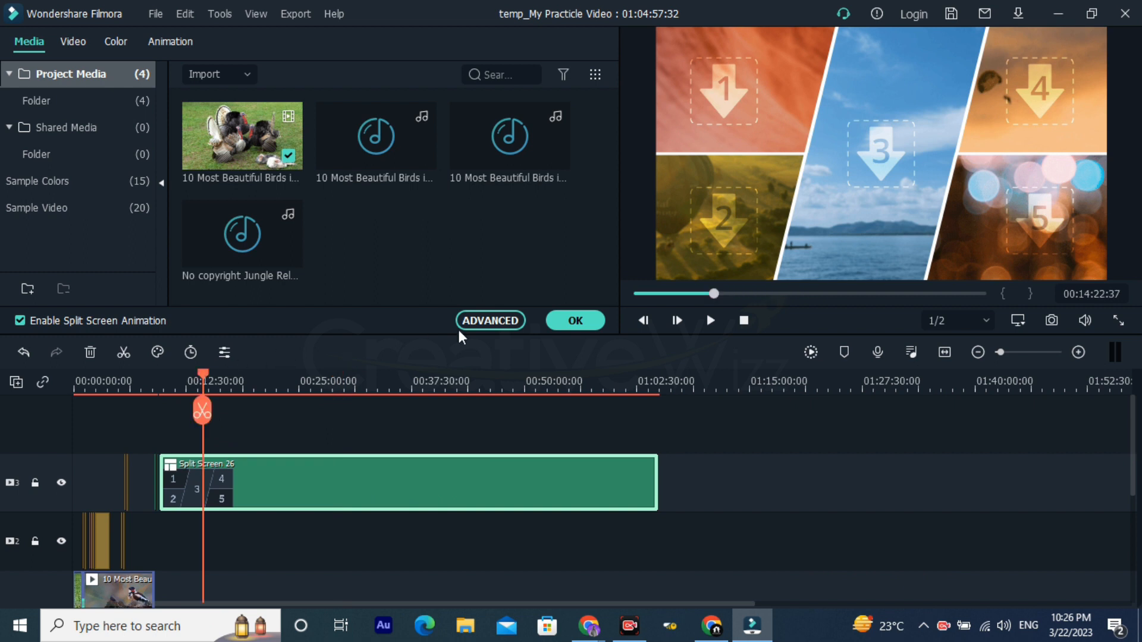
left_click(576, 320)
left_click(34, 53)
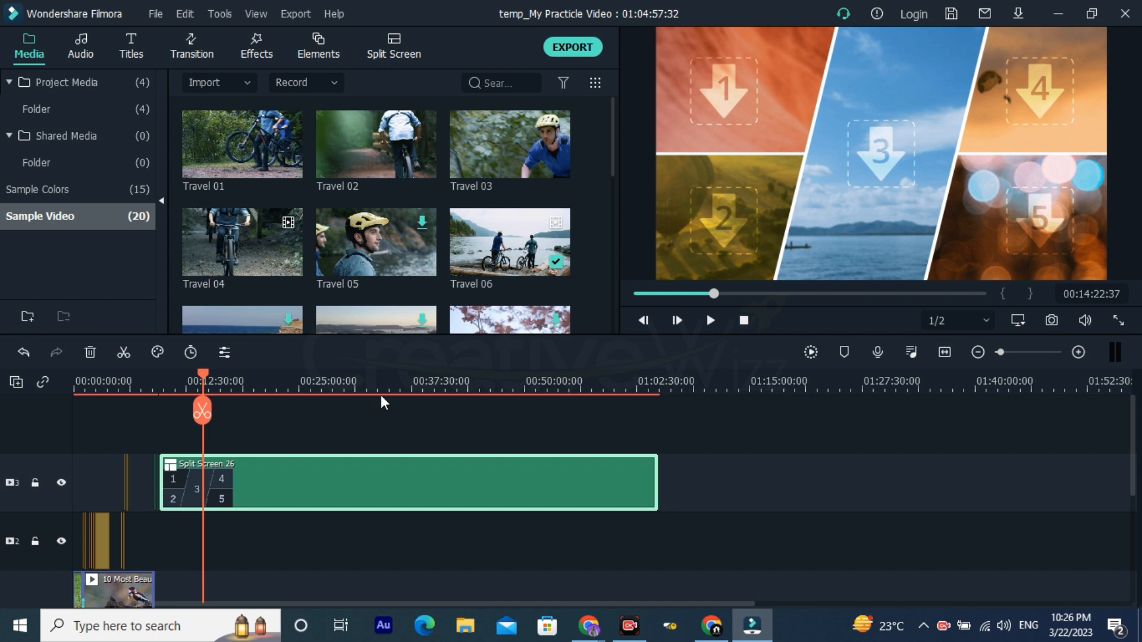
left_click(291, 386)
left_click_drag(395, 379, 256, 394)
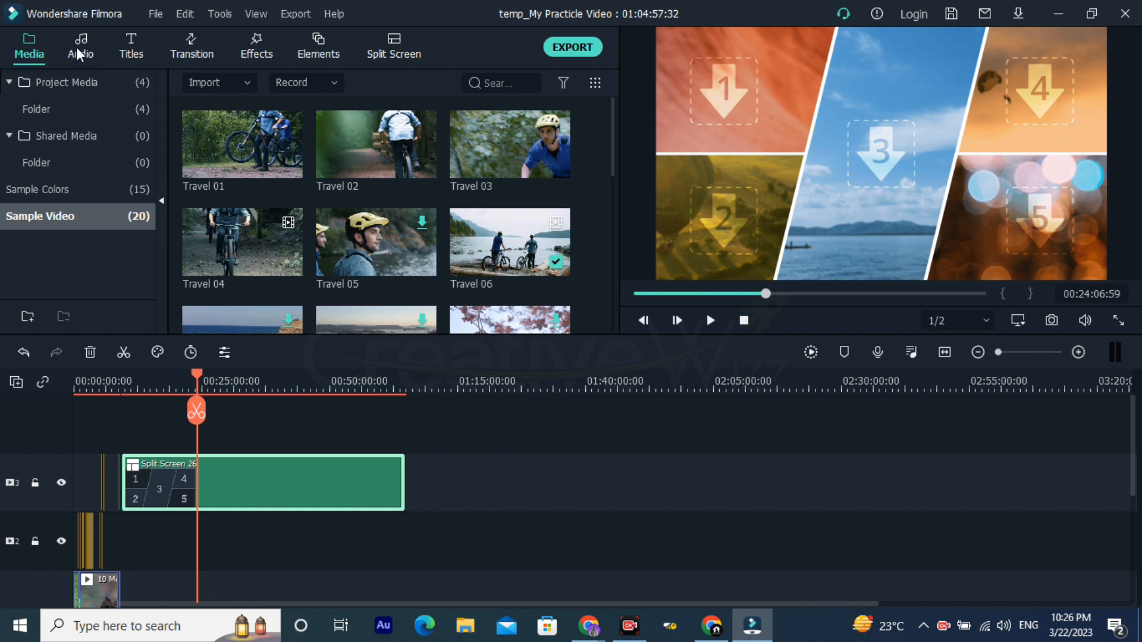
left_click(77, 222)
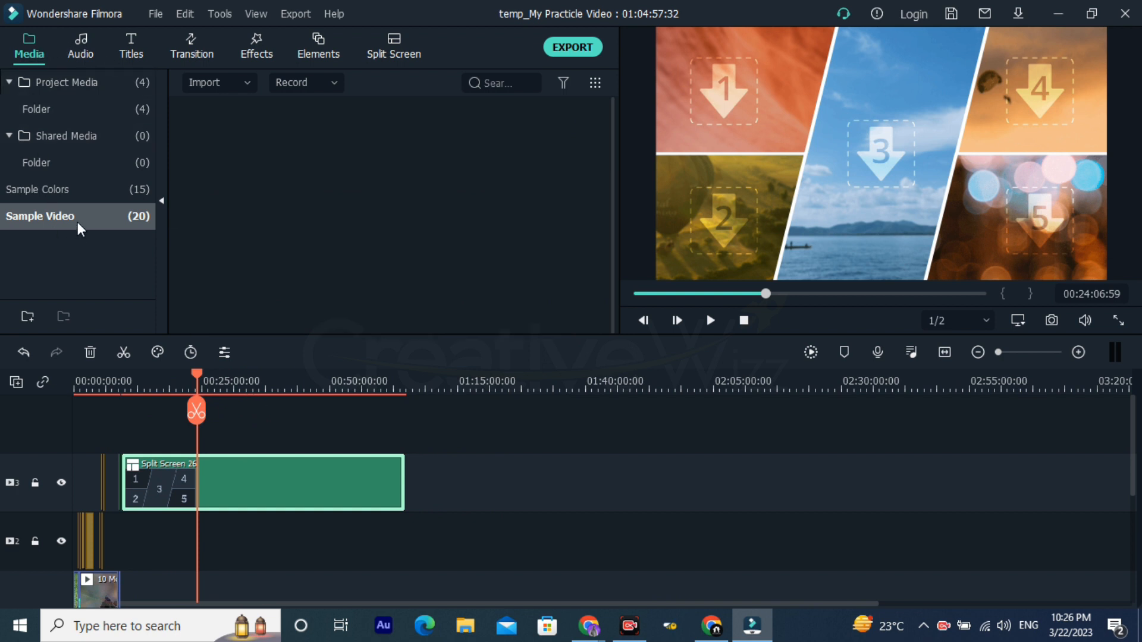
scroll(276, 230, "down", 4)
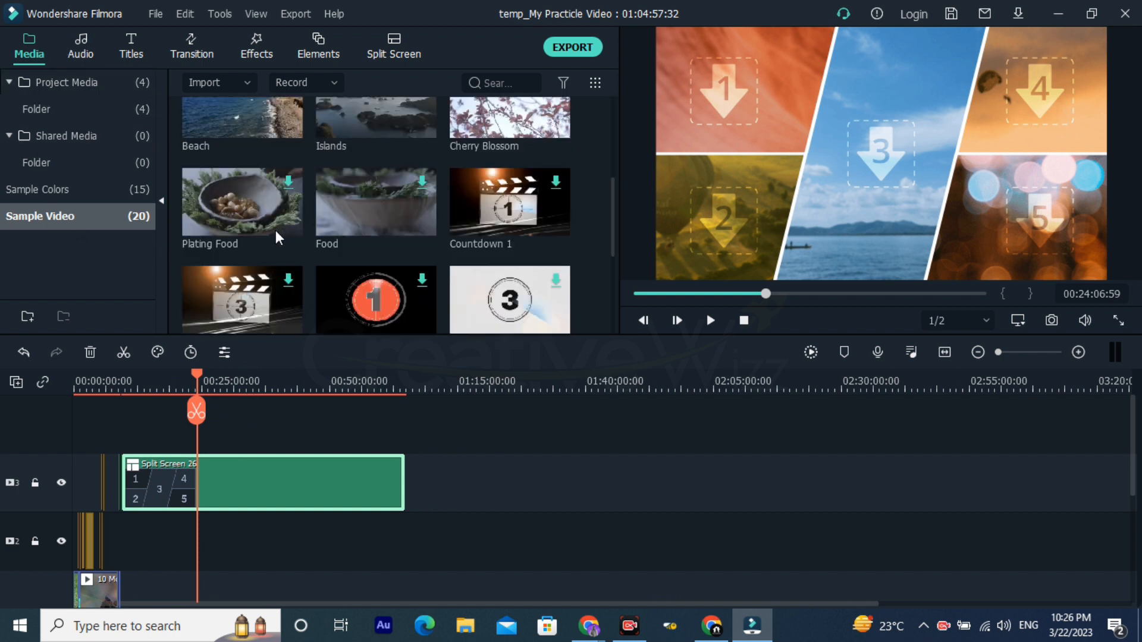
scroll(323, 223, "up", 4)
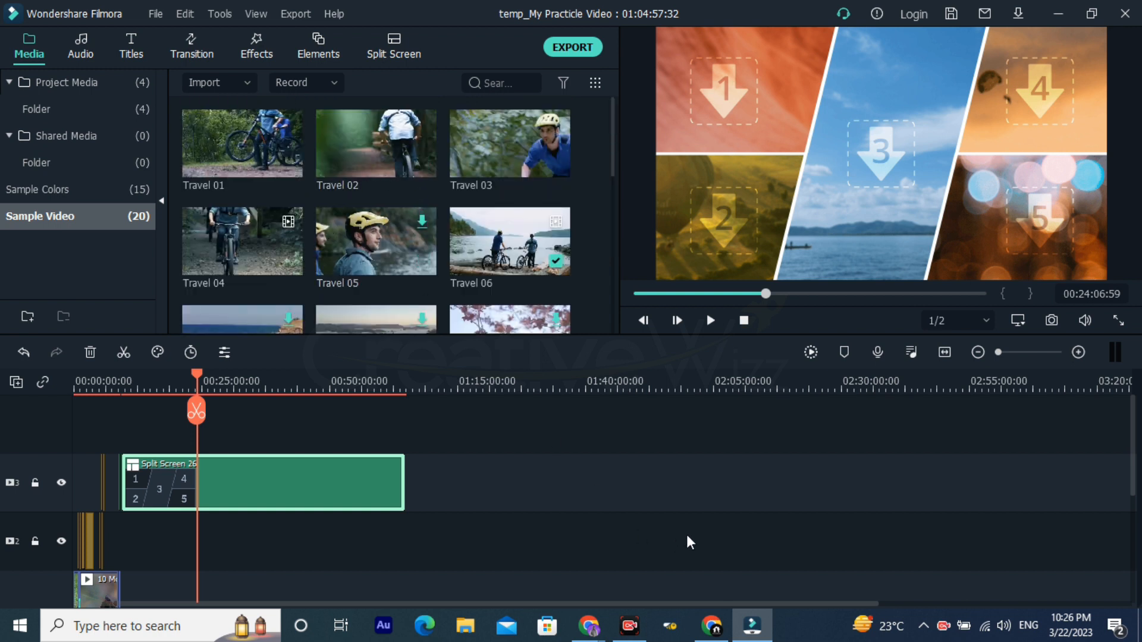
Step: Move the playhead to 00:41:10:41 and try to place the Travel 02 sample in pane 1 and Travel 03 in pane 3
left_click(322, 381)
left_click_drag(451, 381, 254, 387)
left_click(254, 387)
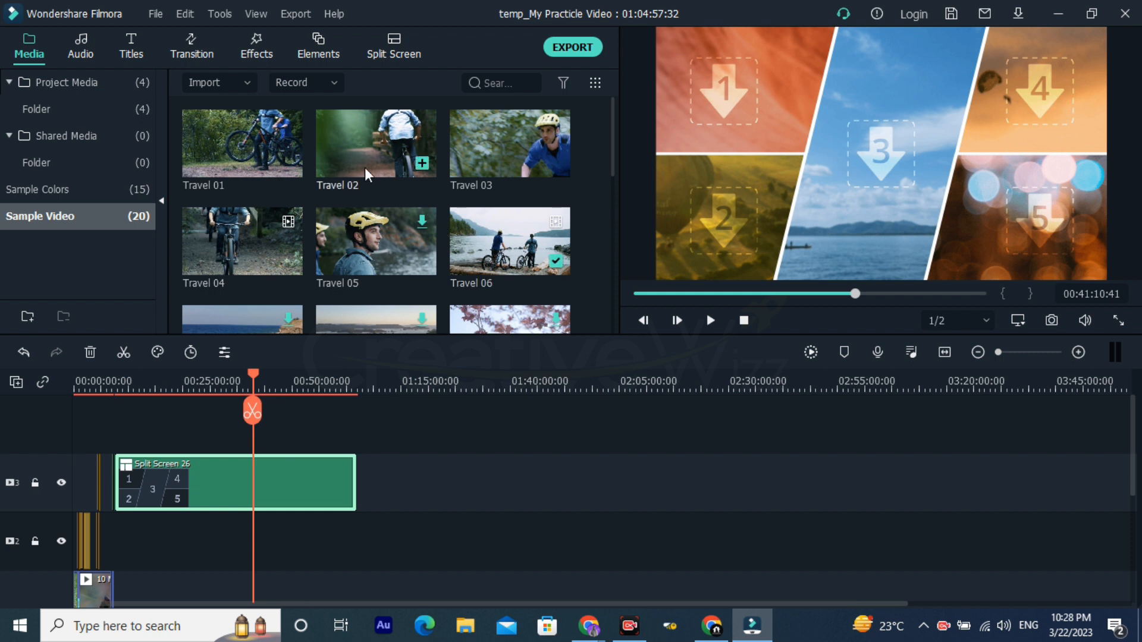
left_click_drag(358, 143, 704, 89)
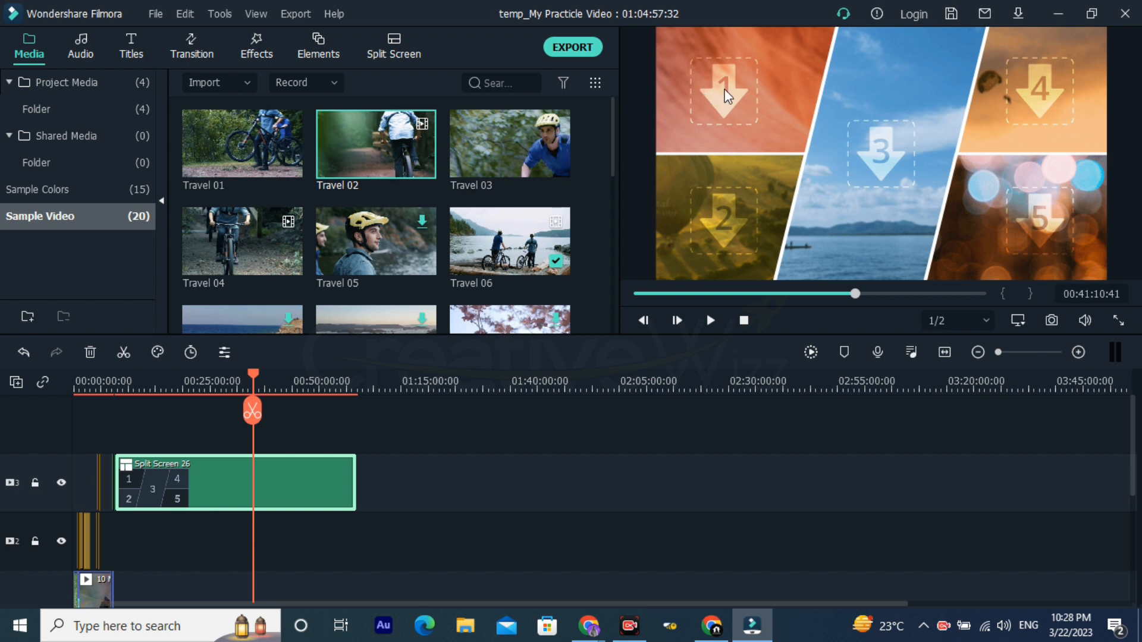
left_click_drag(498, 143, 876, 144)
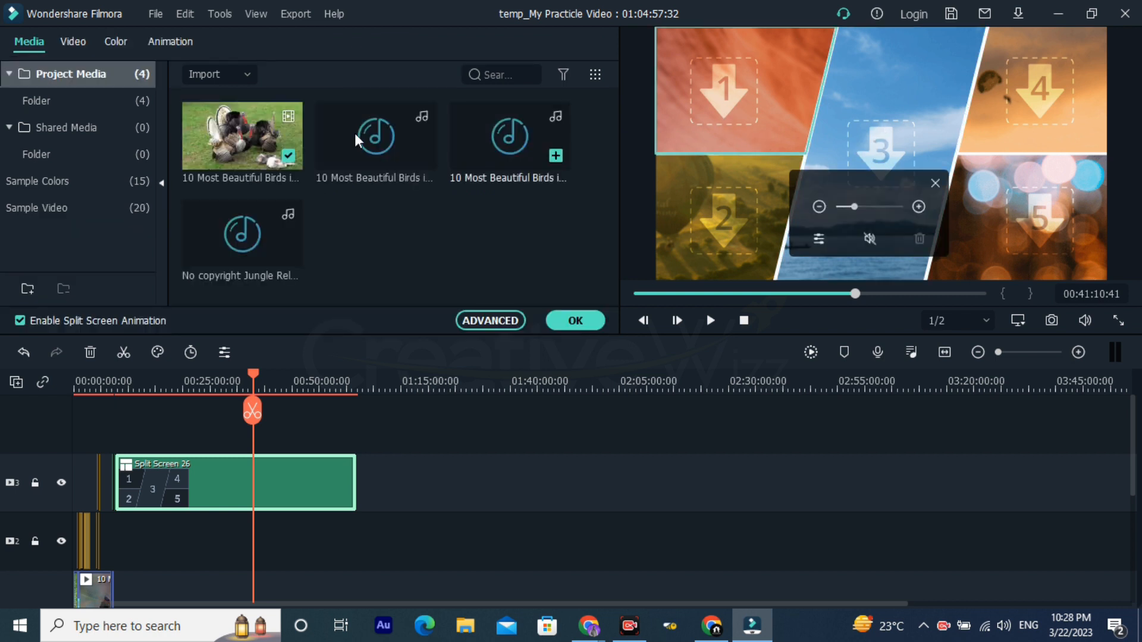
Step: Fill pane 2 of the five-pane split screen with the 10 Most Beautiful Birds video and view it at 00:12:03:58
left_click_drag(215, 148, 712, 136)
left_click_drag(712, 195, 716, 229)
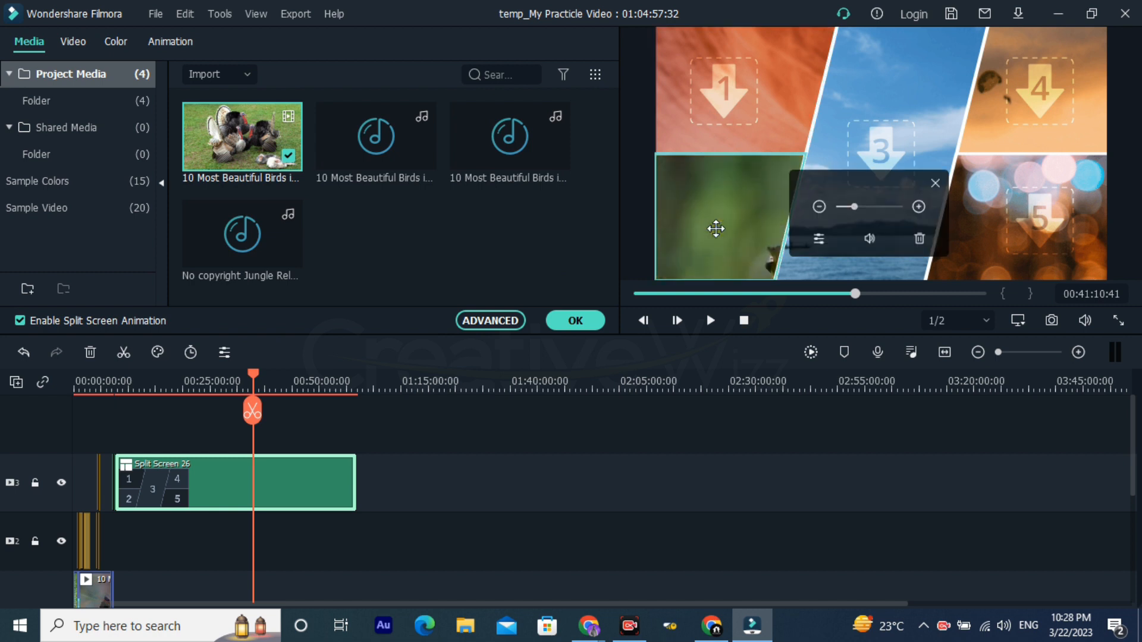
left_click(124, 384)
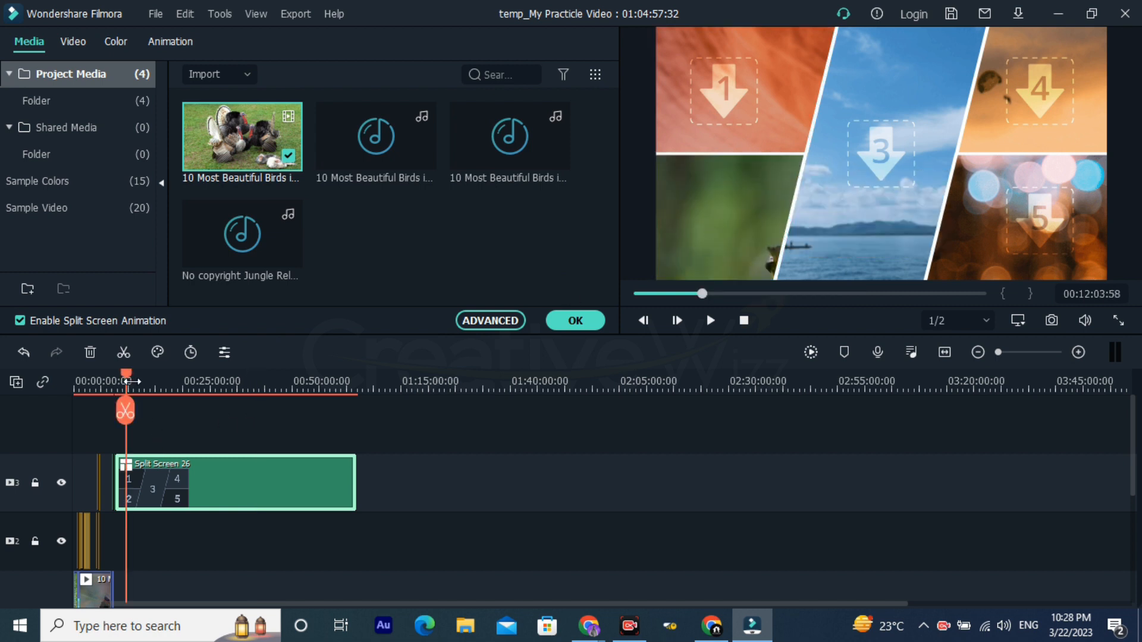
scroll(181, 381, "up", 2)
scroll(180, 381, "up", 1)
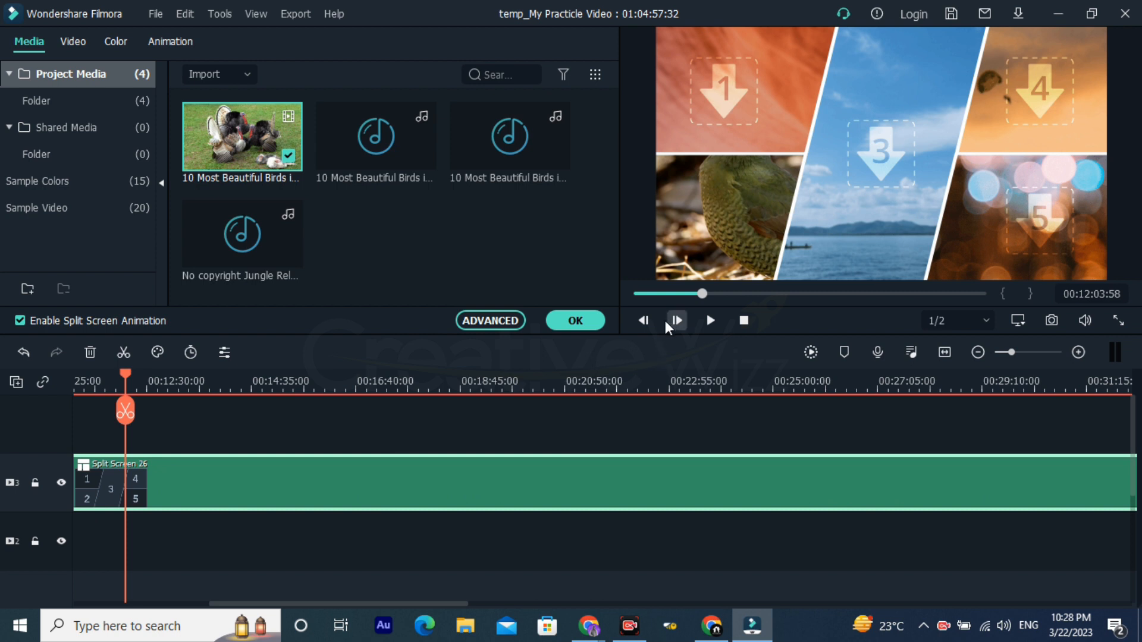
Step: Preview the five-pane split screen at 00:10:45:23 and 00:17:25:12, and bring up the sample videos
scroll(155, 388, "down", 4)
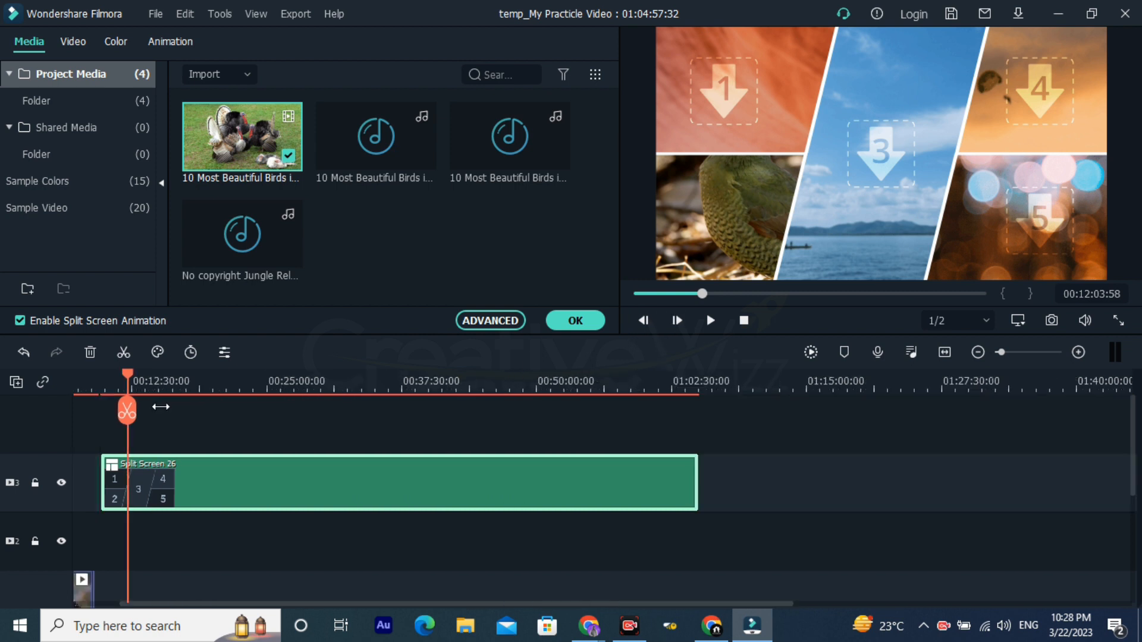
left_click(118, 387)
scroll(517, 381, "up", 4)
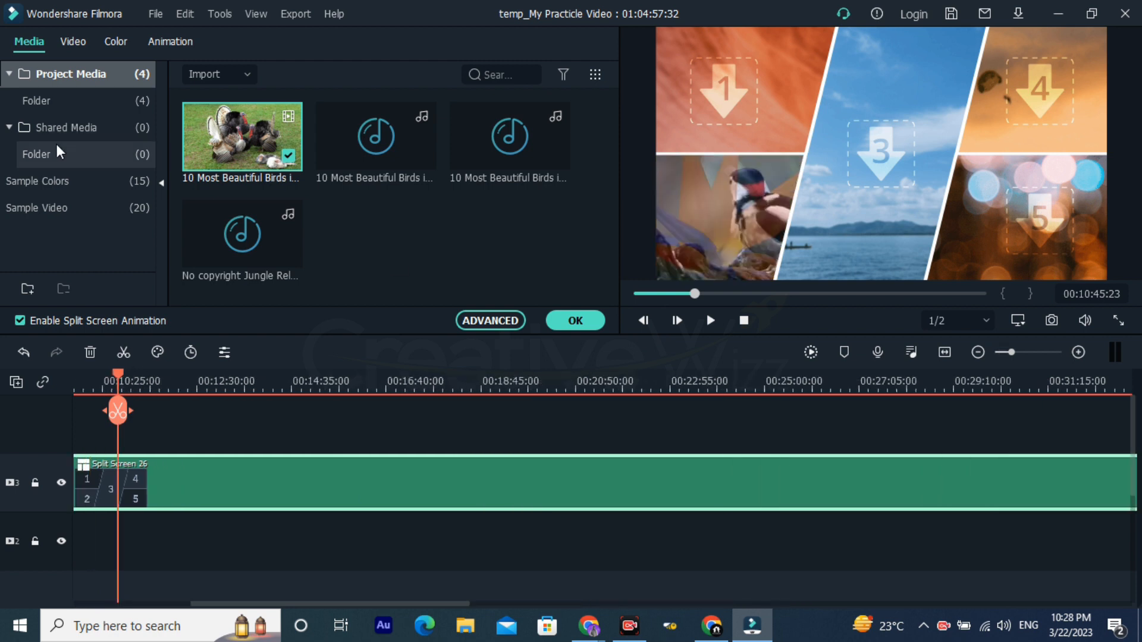
left_click(71, 206)
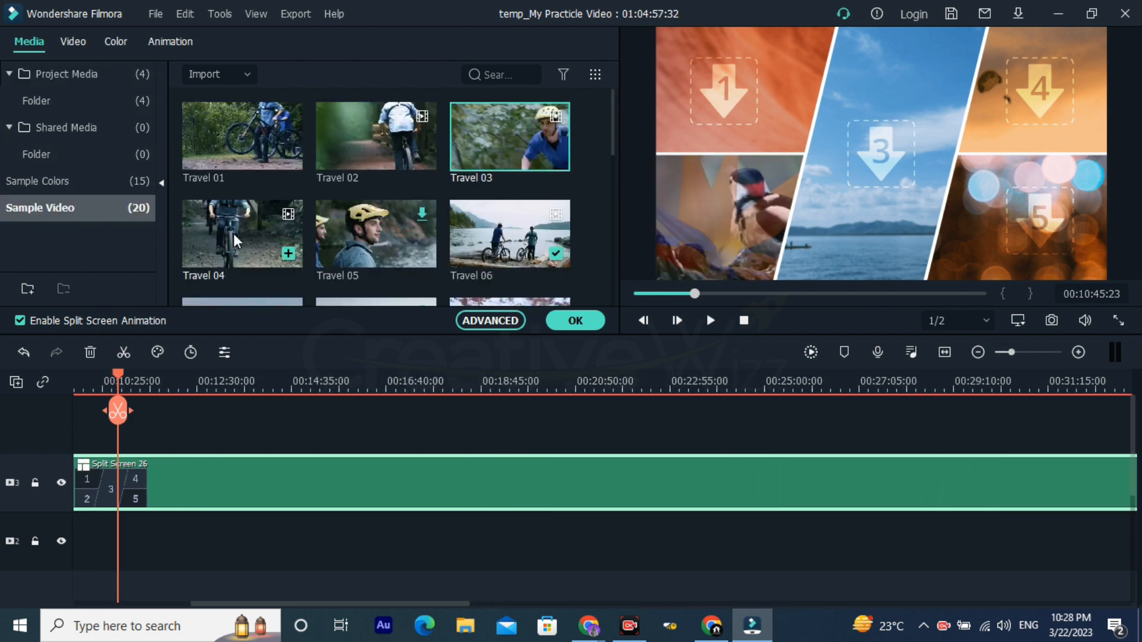
left_click(421, 393)
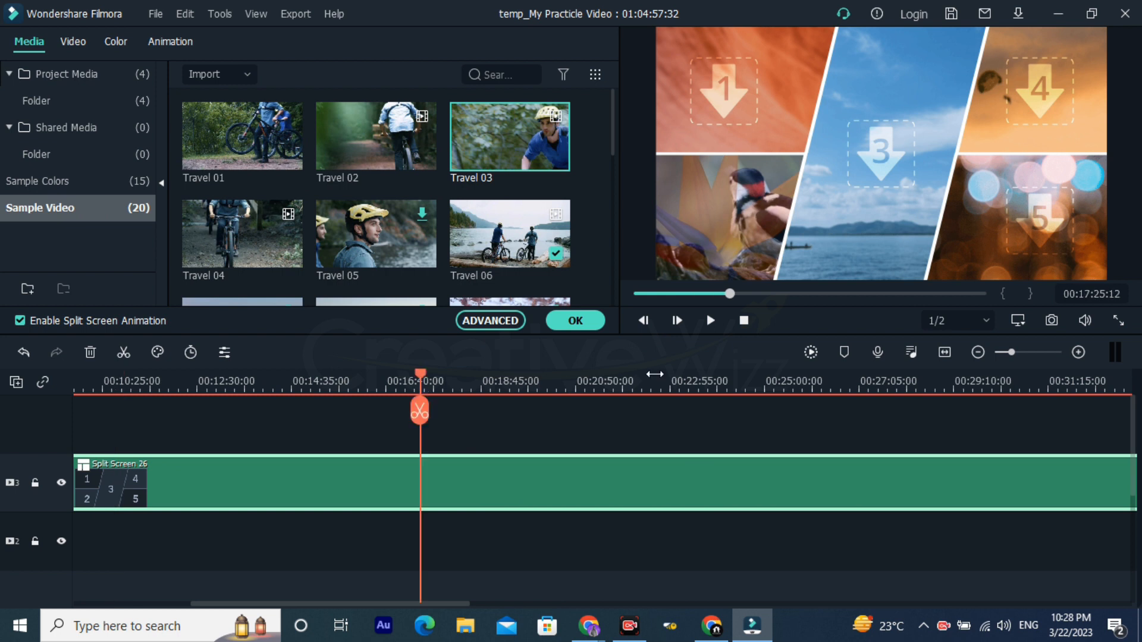
Step: Shorten the five-pane split screen clip on track 3 until the project ends at 00:16:54:20, and view it at 00:09:46:00
scroll(416, 381, "down", 4)
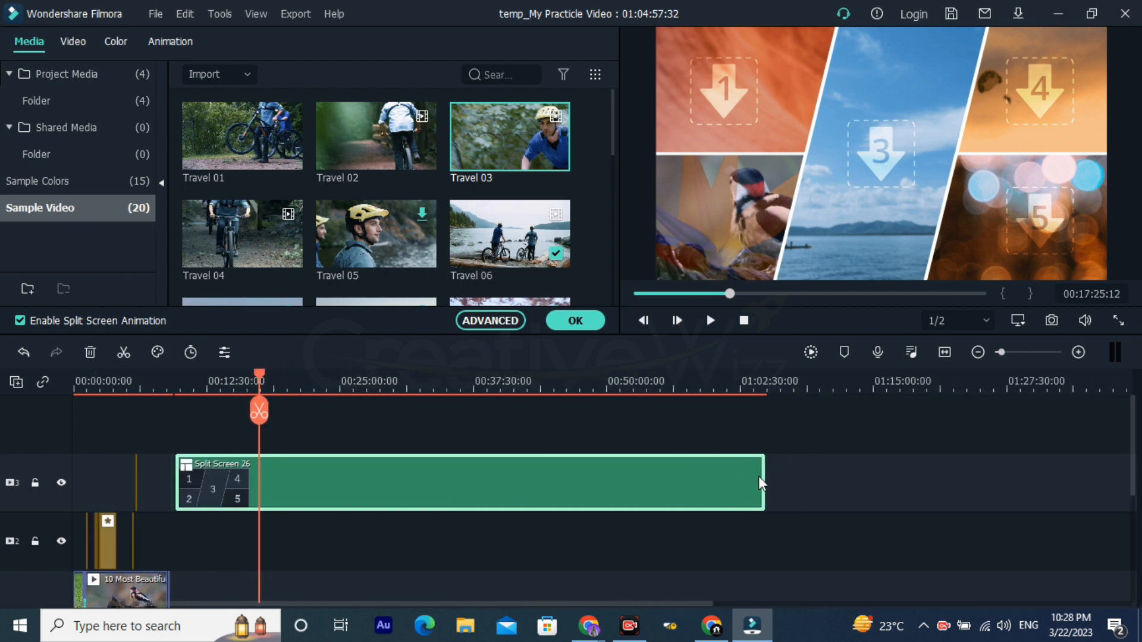
left_click_drag(260, 486, 253, 487)
left_click(176, 390)
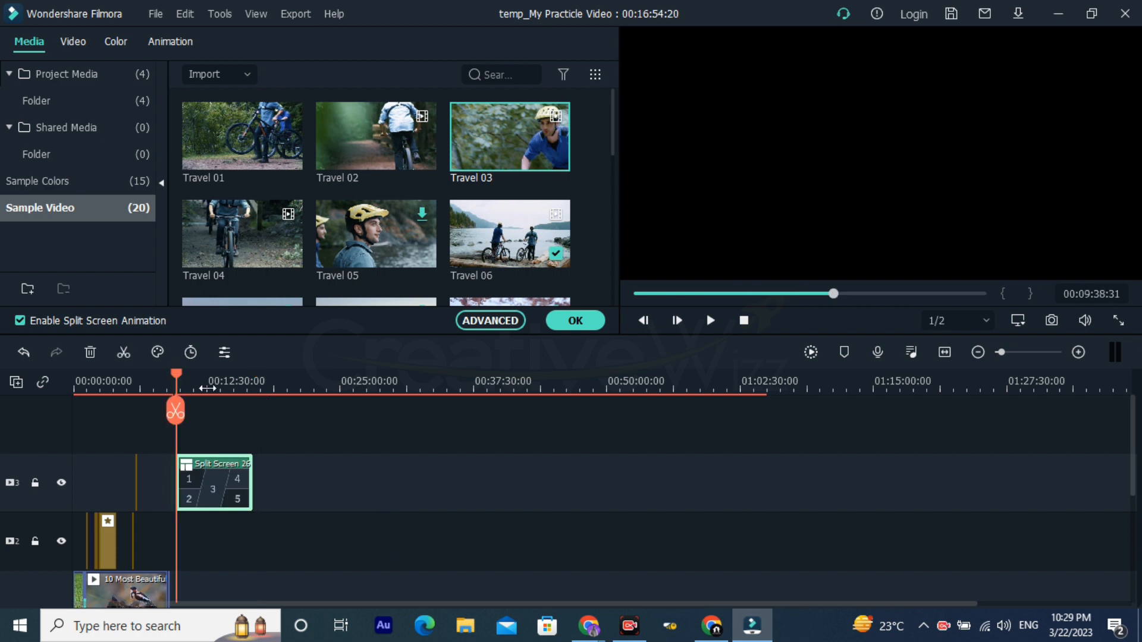
scroll(178, 388, "up", 5)
left_click(207, 384)
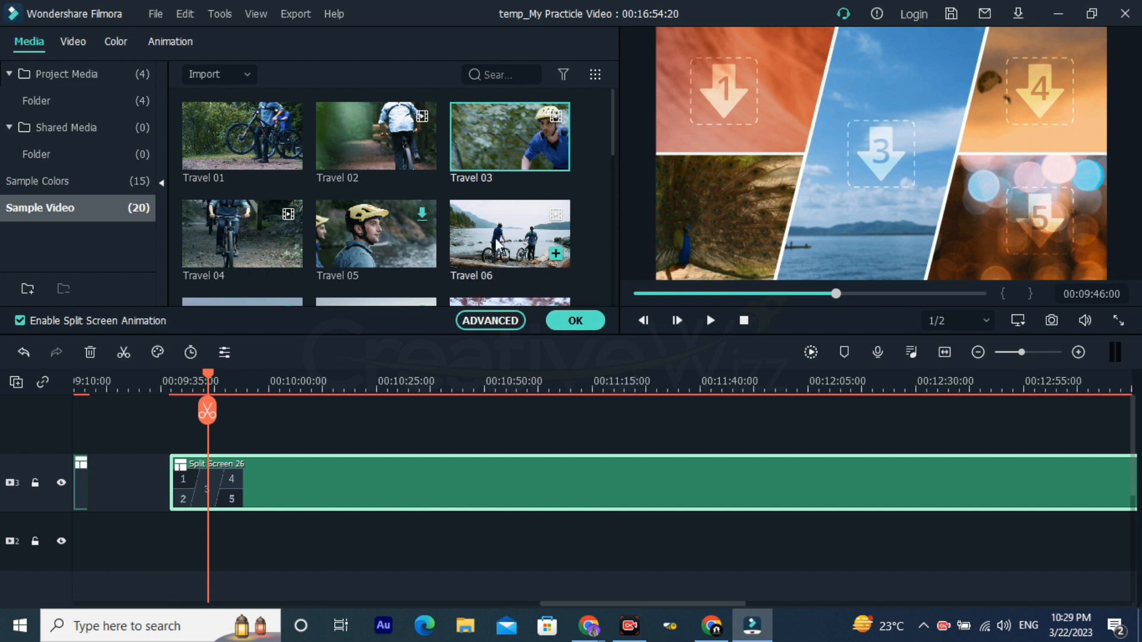
Step: Place Travel 01 in pane 1, Travel 02 in pane 3 and Travel 03 in pane 4, and try Travel 05 in pane 5
left_click(717, 244)
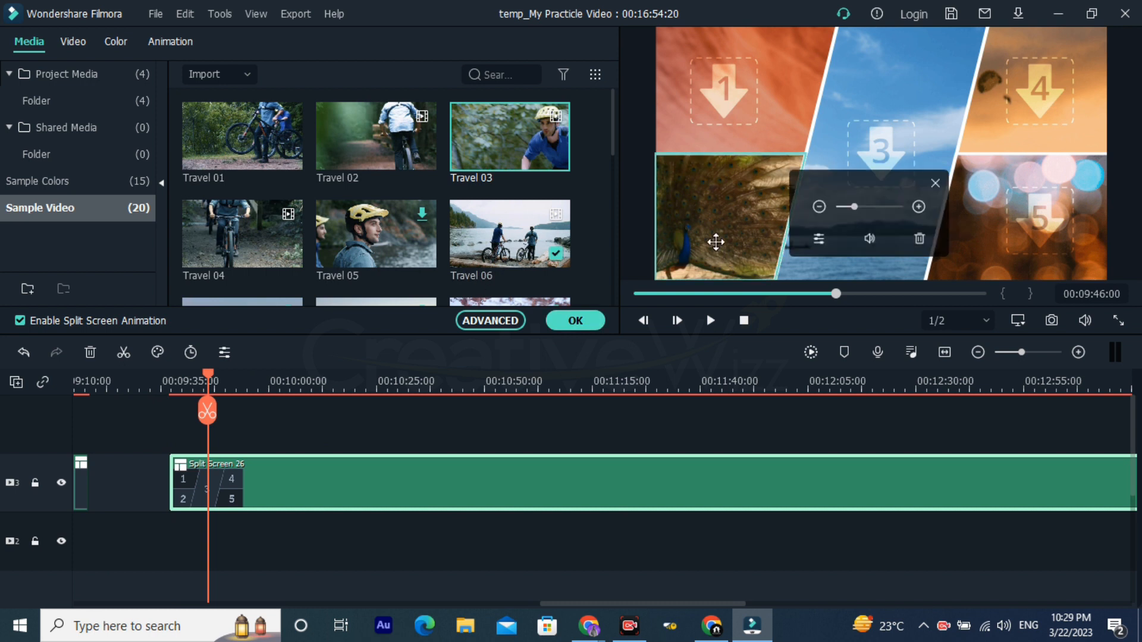
left_click_drag(261, 138, 734, 97)
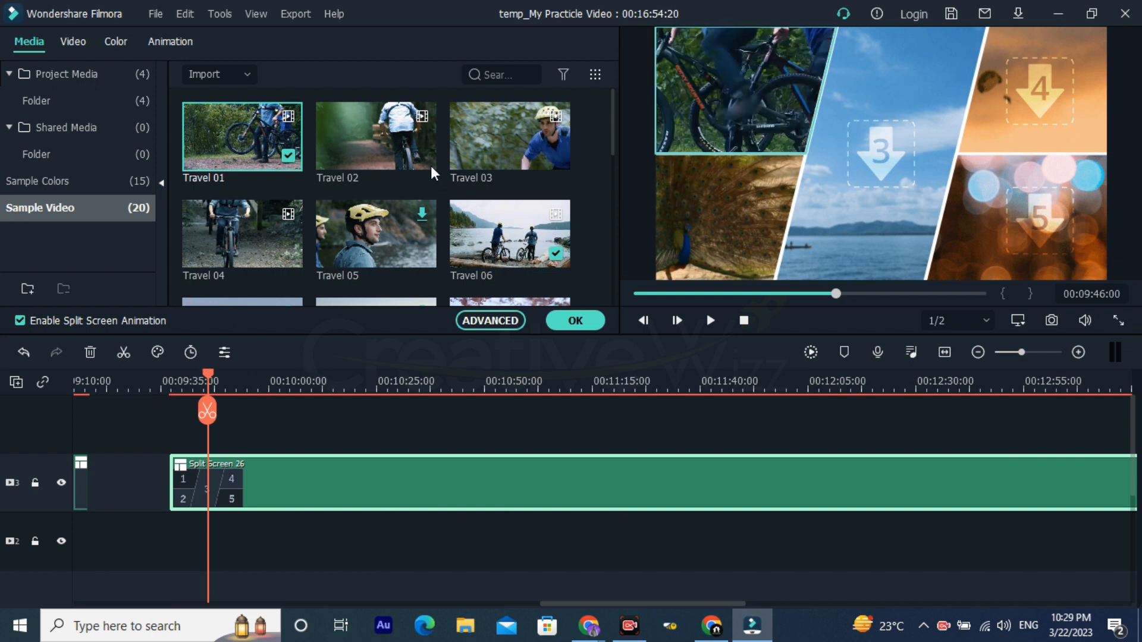
left_click(392, 144)
left_click_drag(869, 172, 869, 173)
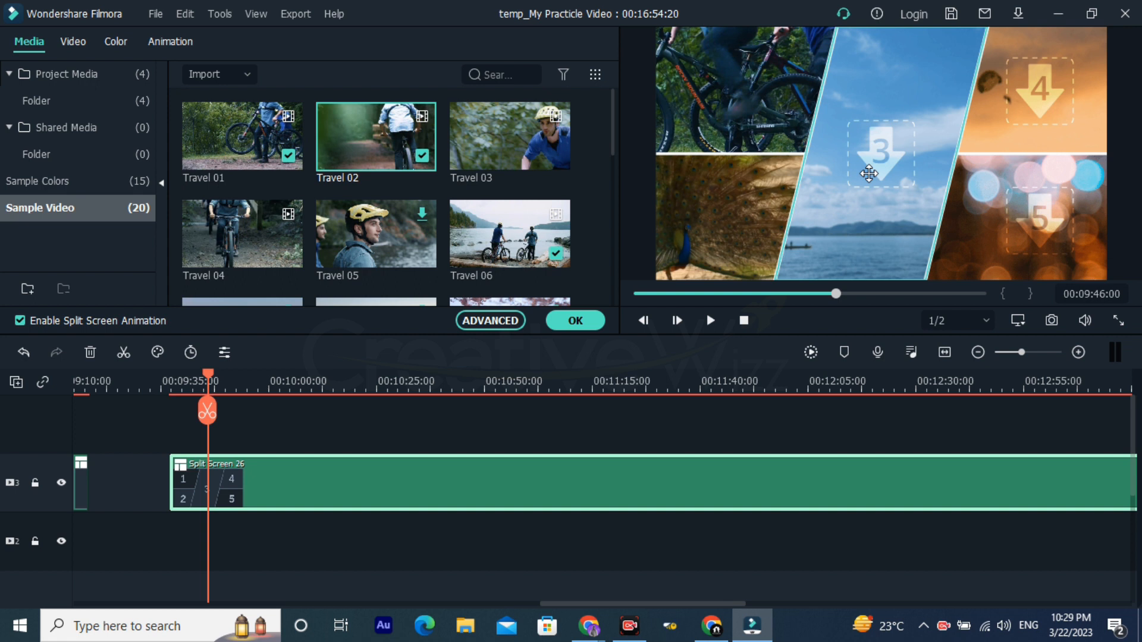
left_click(535, 152)
left_click_drag(1018, 108, 1018, 108)
left_click_drag(419, 253, 1035, 242)
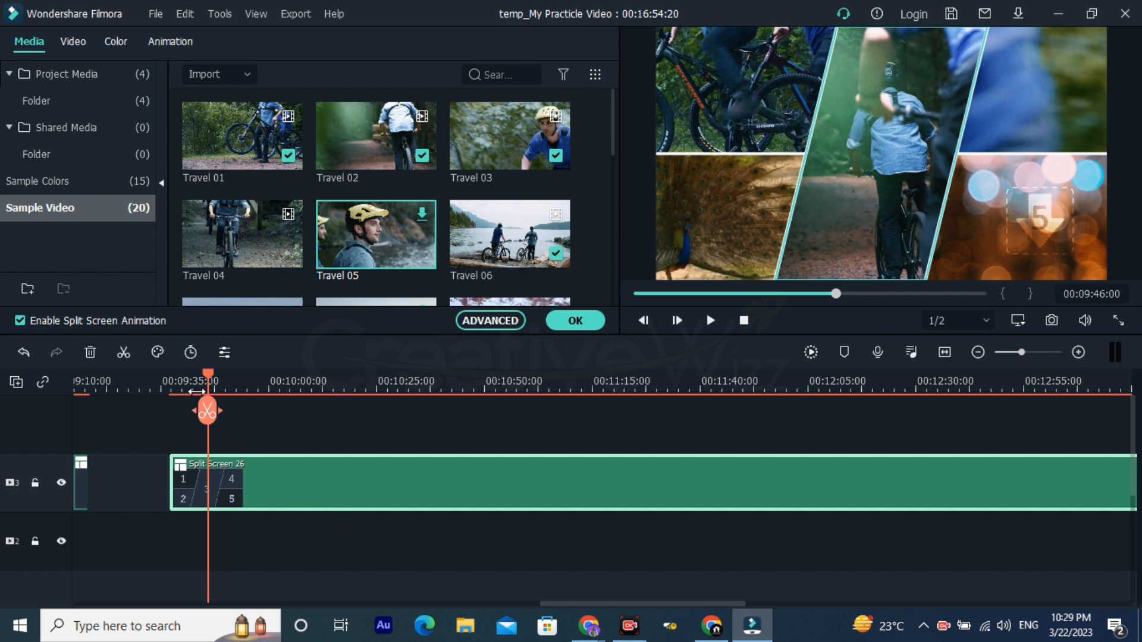
Step: Place the Travel 04 sample in pane 5 and zoom its footage out slightly while still filling the pane
left_click_drag(177, 380, 314, 380)
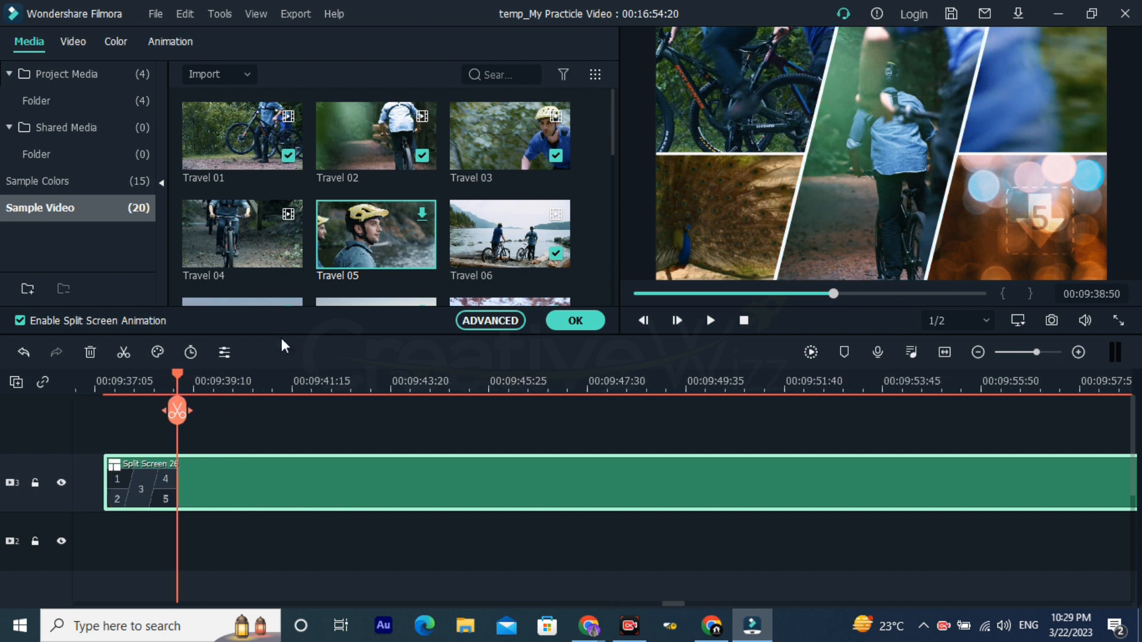
scroll(259, 255, "down", 5)
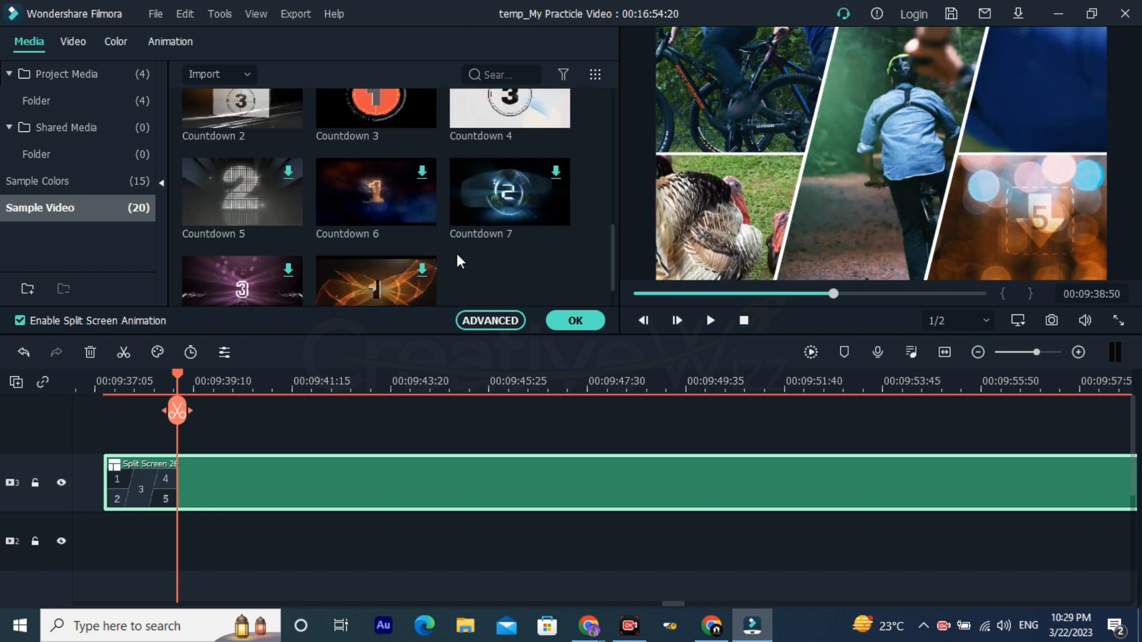
scroll(457, 260, "up", 5)
left_click_drag(230, 192, 1025, 237)
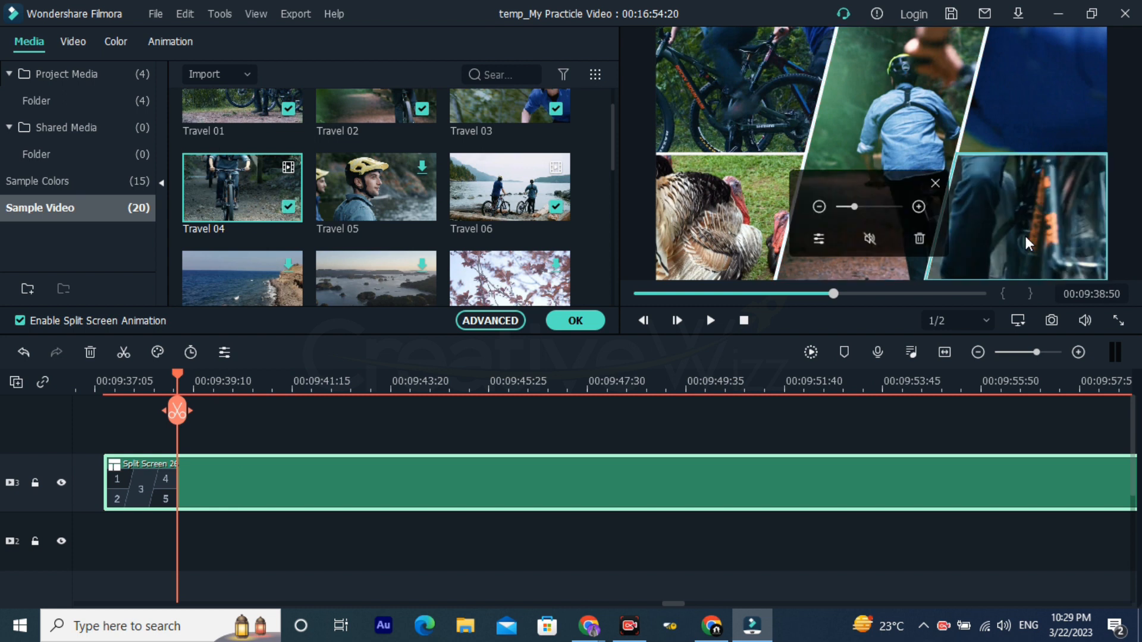
left_click(818, 206)
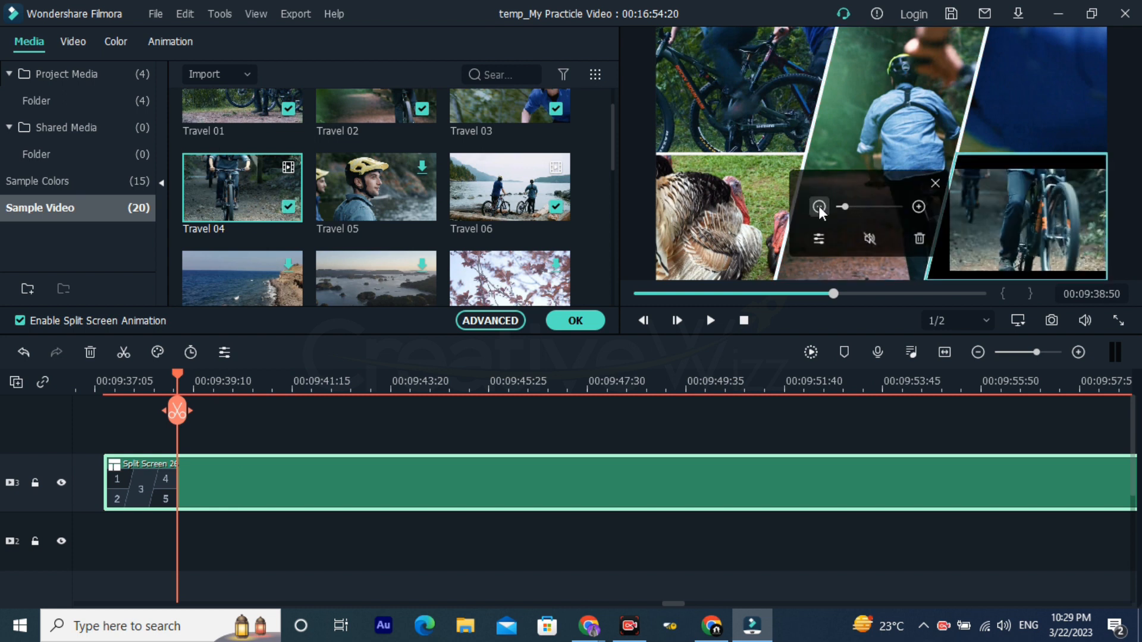
left_click(911, 206)
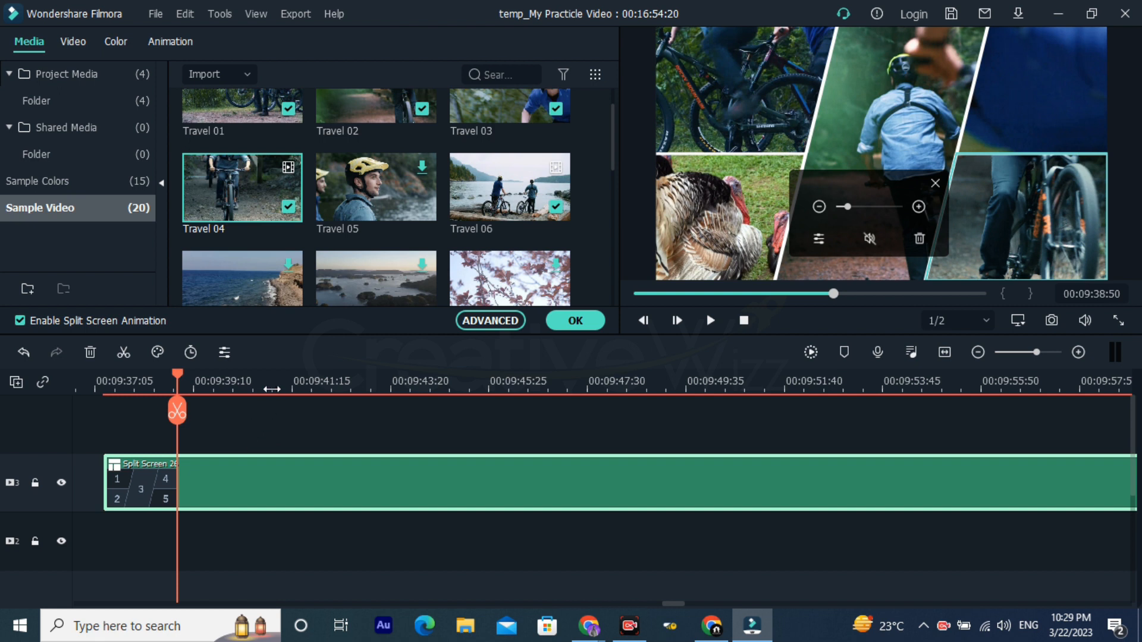
Step: Preview the filled split screen at 00:10:46:34 and confirm its settings
scroll(272, 389, "down", 5)
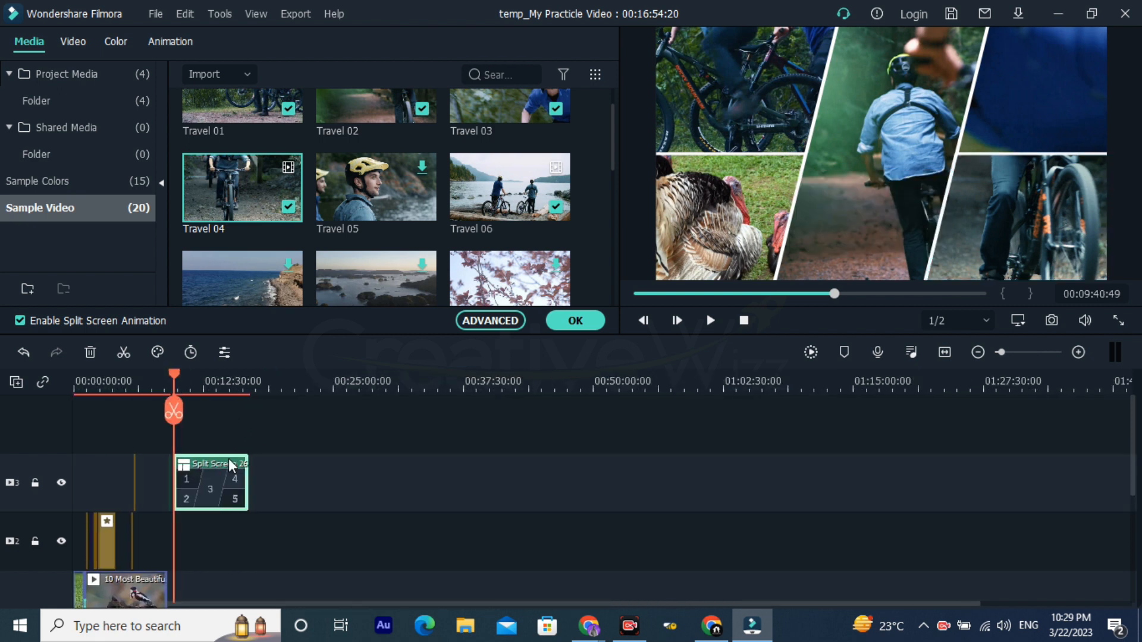
left_click(186, 383)
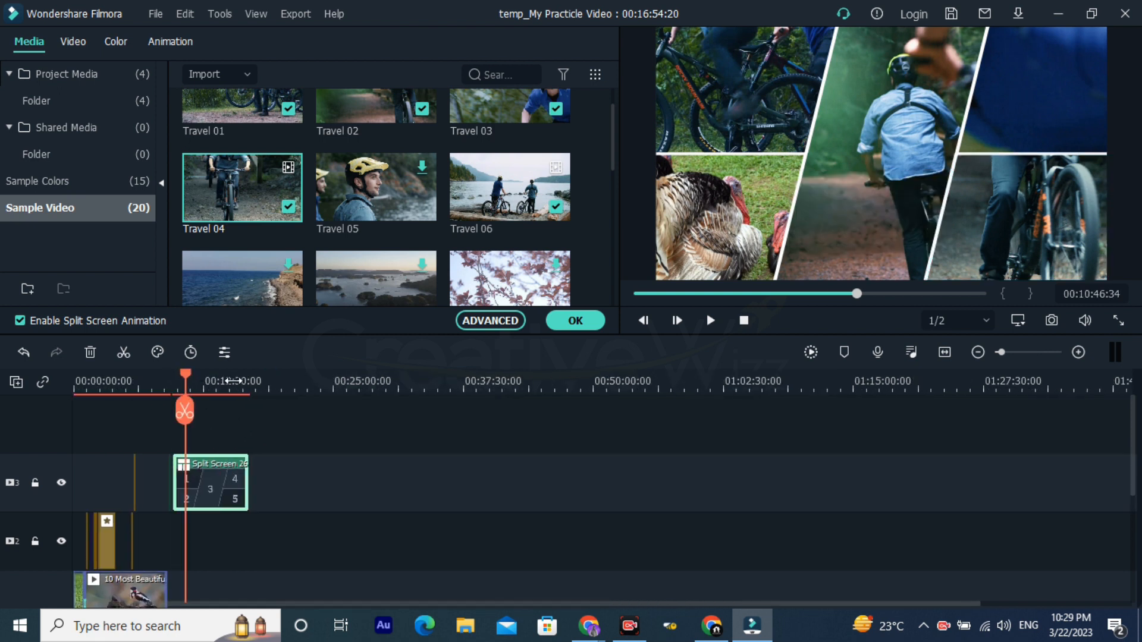
scroll(232, 381, "up", 3)
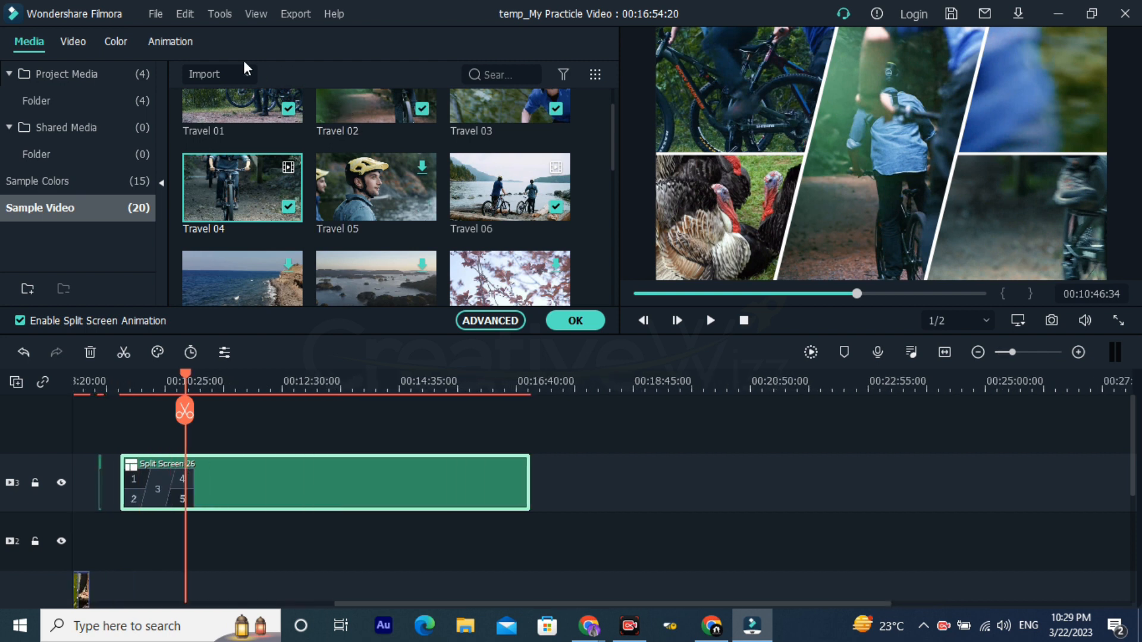
scroll(356, 409, "down", 1)
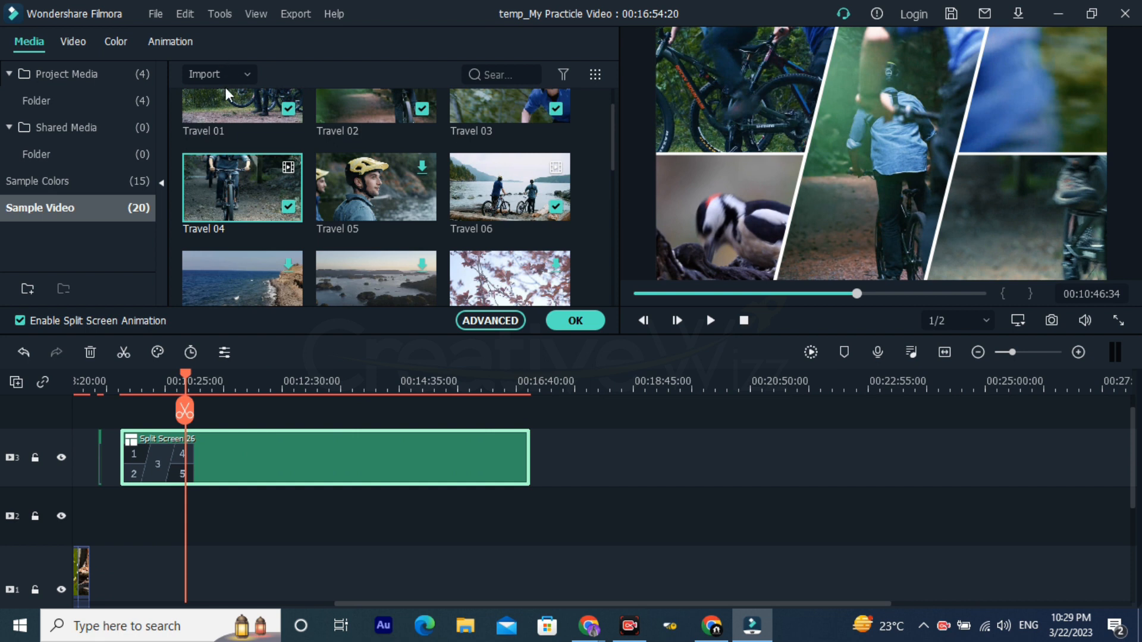
scroll(280, 214, "up", 1)
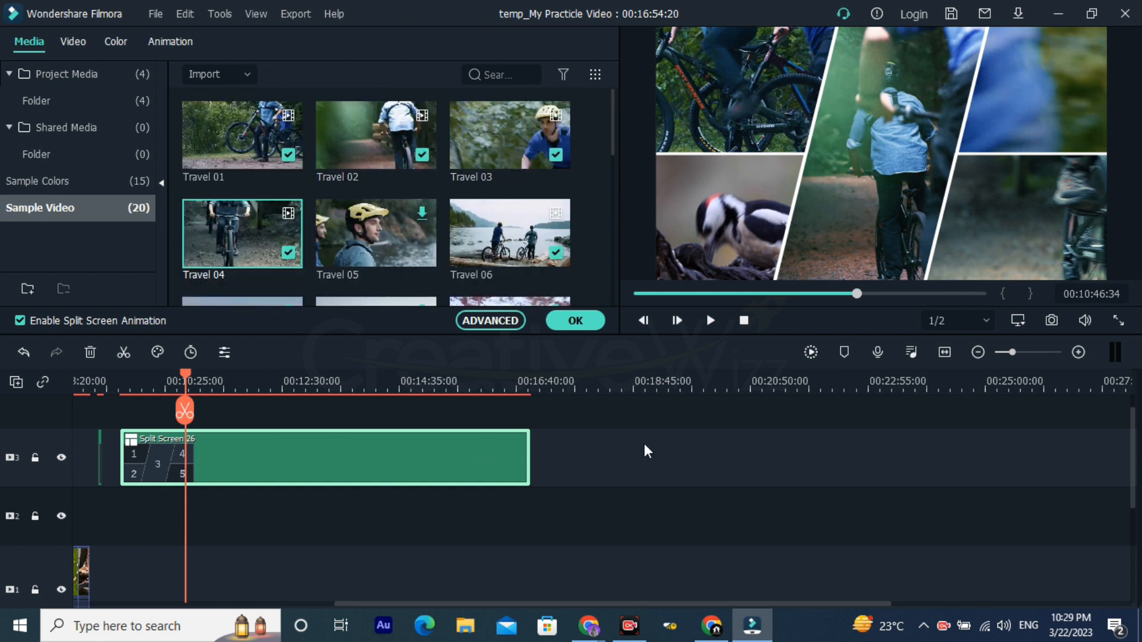
left_click(604, 463)
left_click(572, 322)
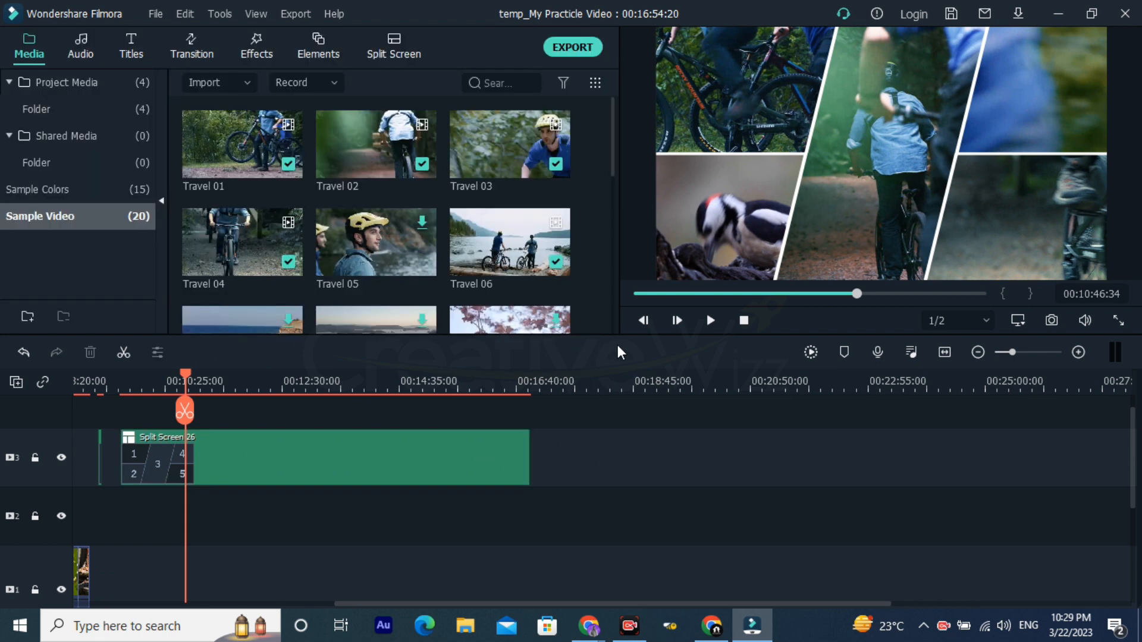
Step: Split the 10 Most Beautiful Birds clip on track 1 at 00:06:24:25
scroll(326, 479, "down", 1)
left_click_drag(250, 522, 2, 538)
left_click(275, 382)
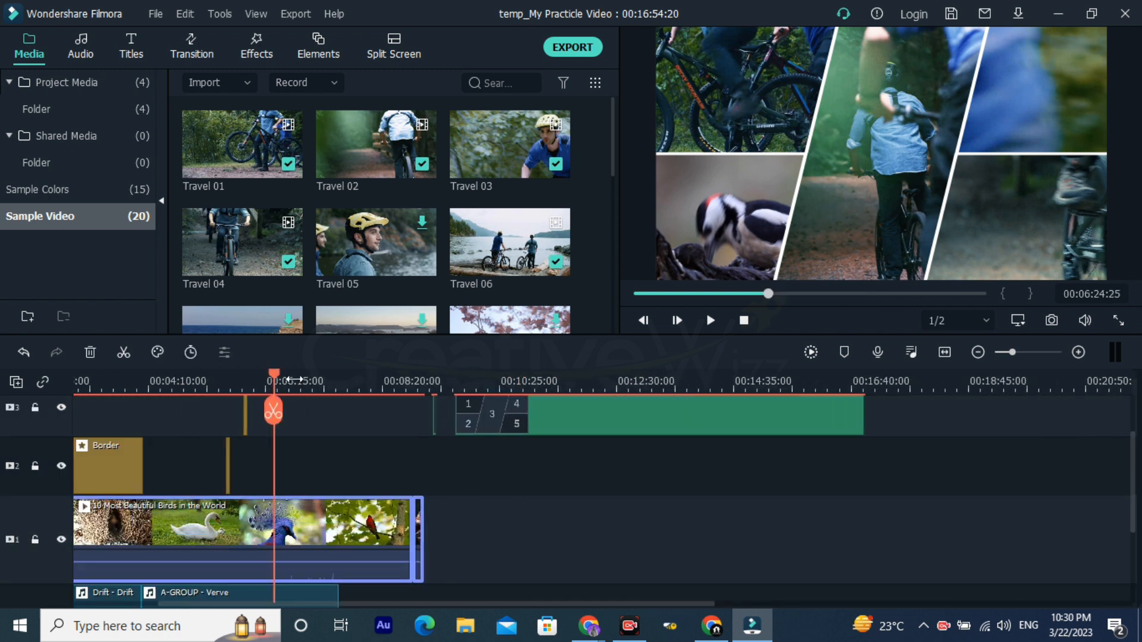
left_click_drag(509, 389, 553, 389)
right_click(419, 529)
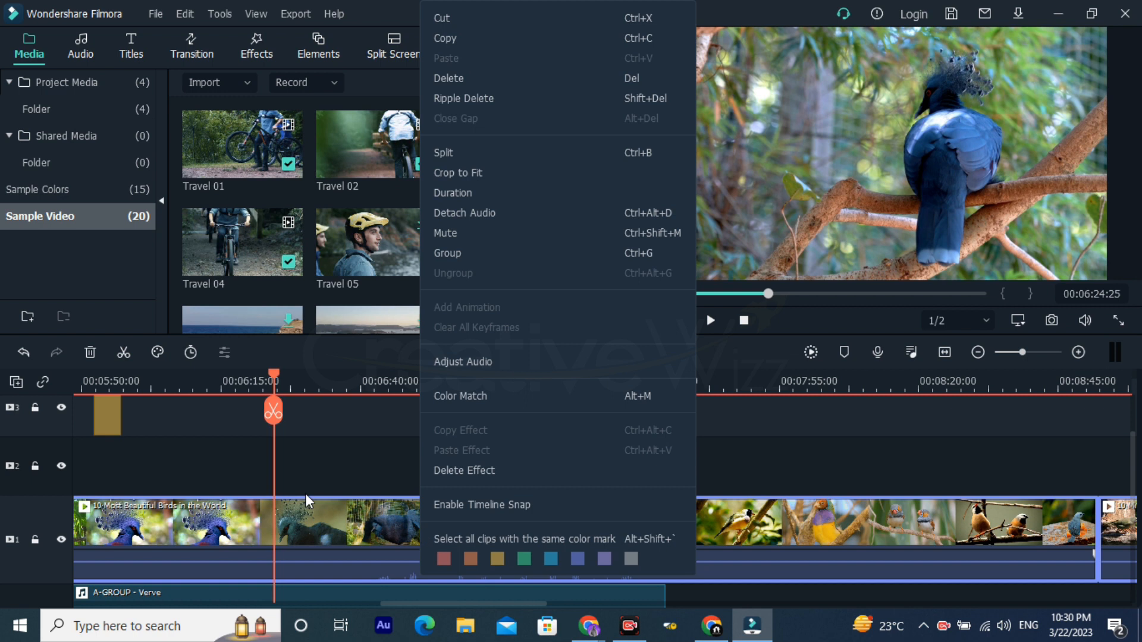
left_click(298, 529)
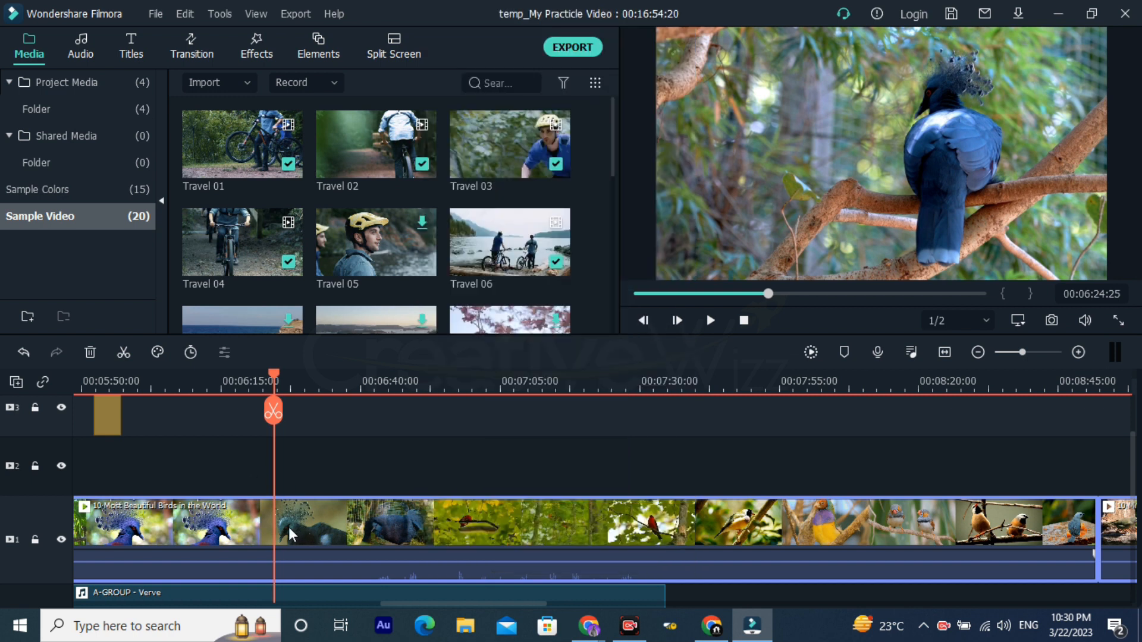
left_click(273, 420)
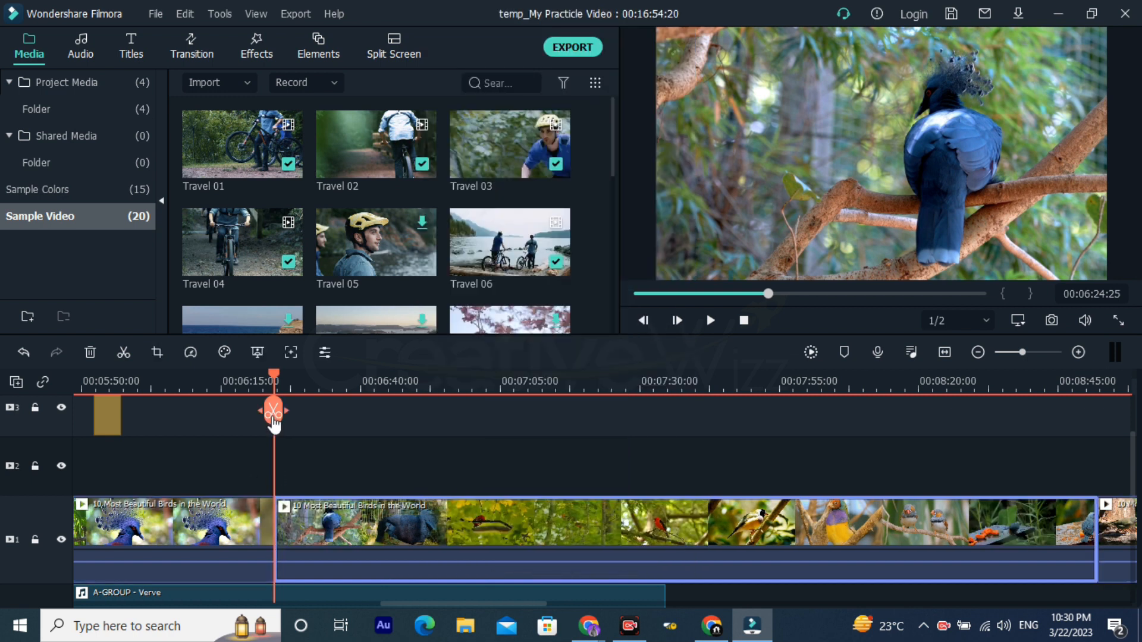
Step: Detach the audio from the birds clip segment that starts at 00:06:24:25 on track 1
scroll(862, 518, "down", 1)
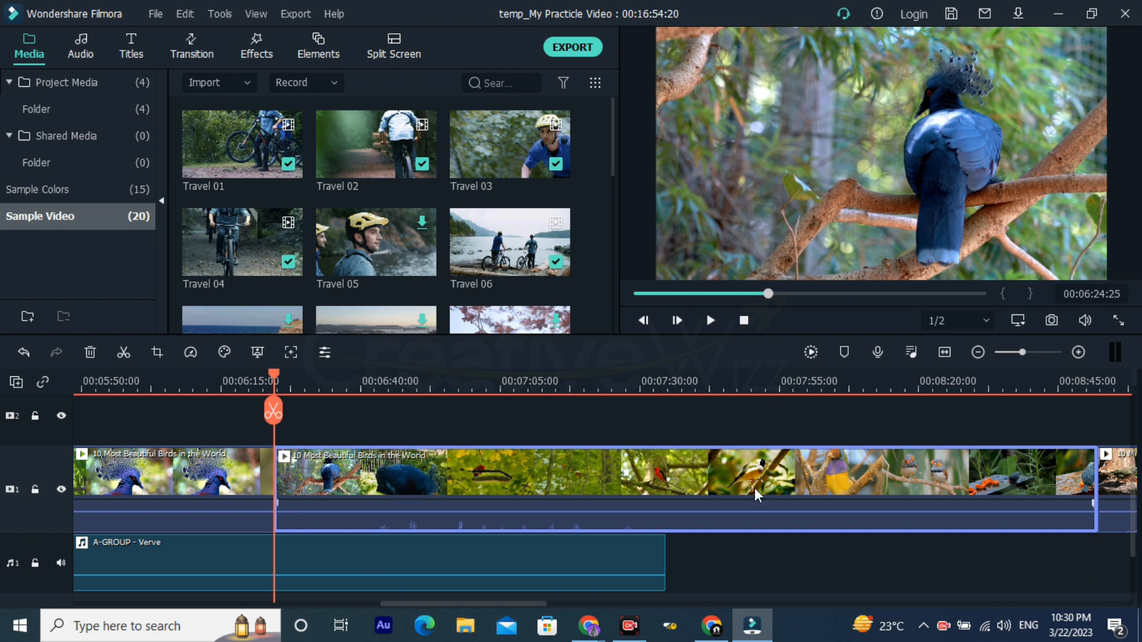
left_click(755, 389)
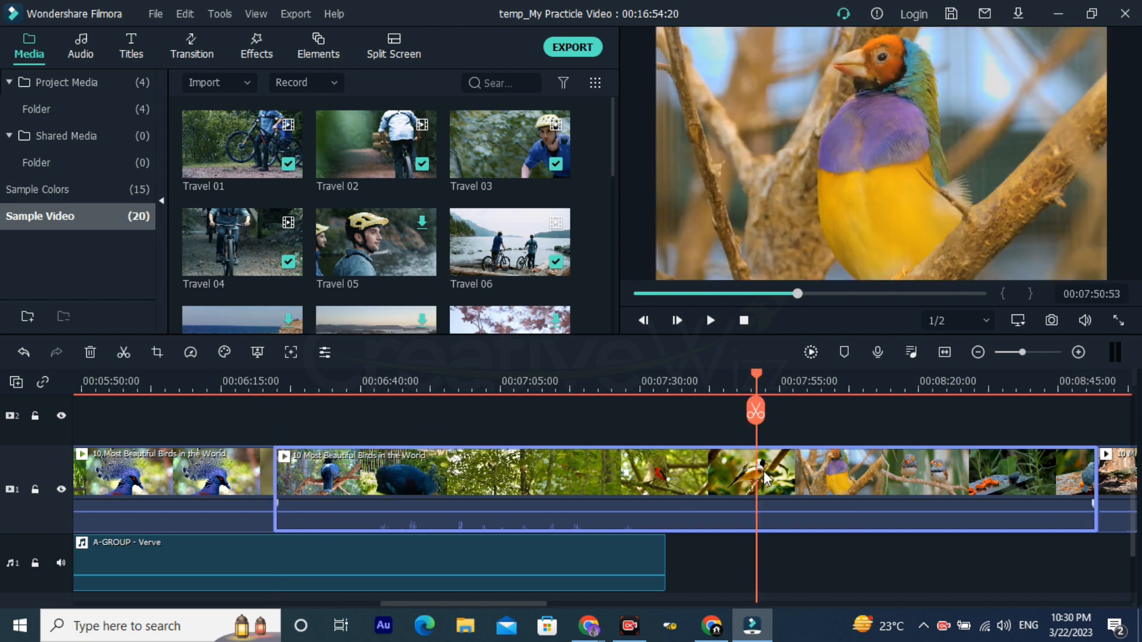
left_click_drag(881, 382, 792, 395)
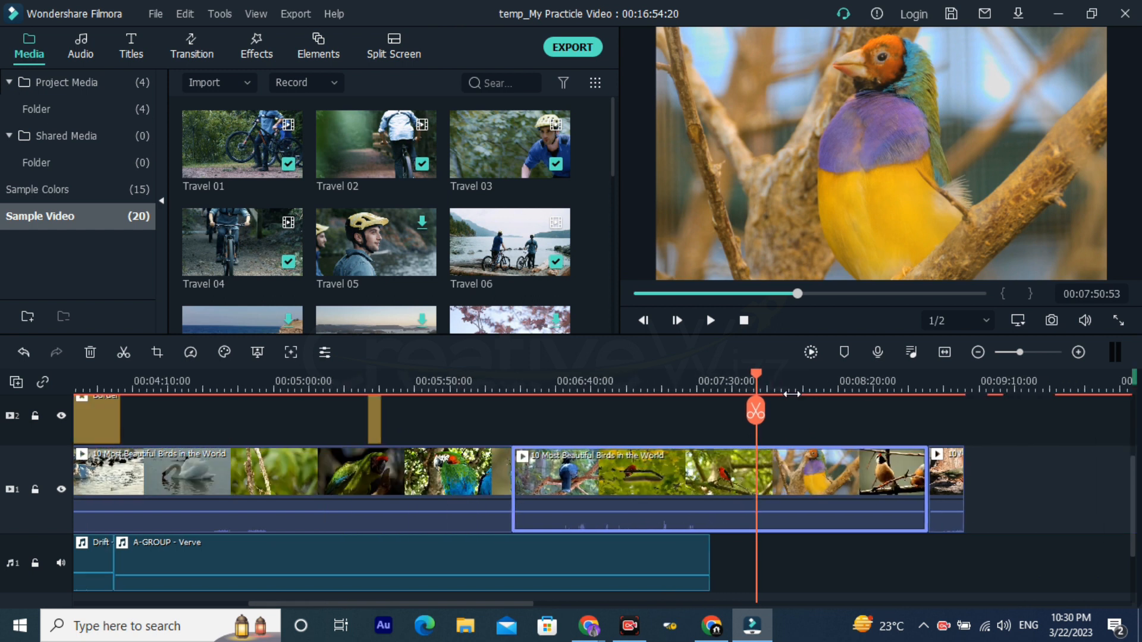
right_click(791, 484)
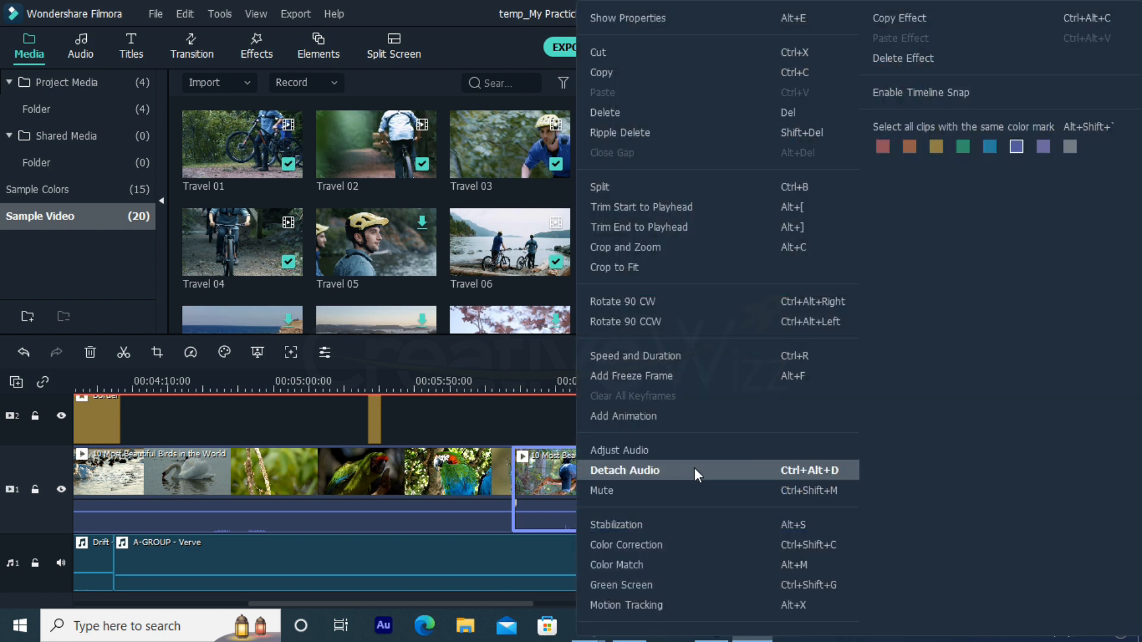
left_click(695, 469)
scroll(712, 575, "down", 2)
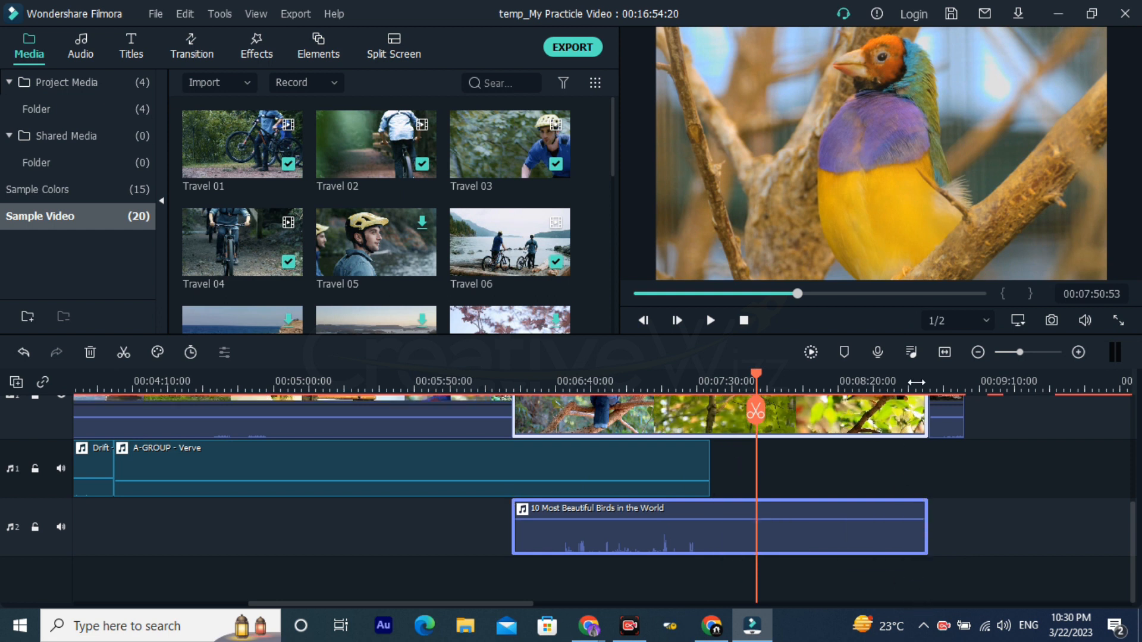
scroll(916, 382, "down", 3)
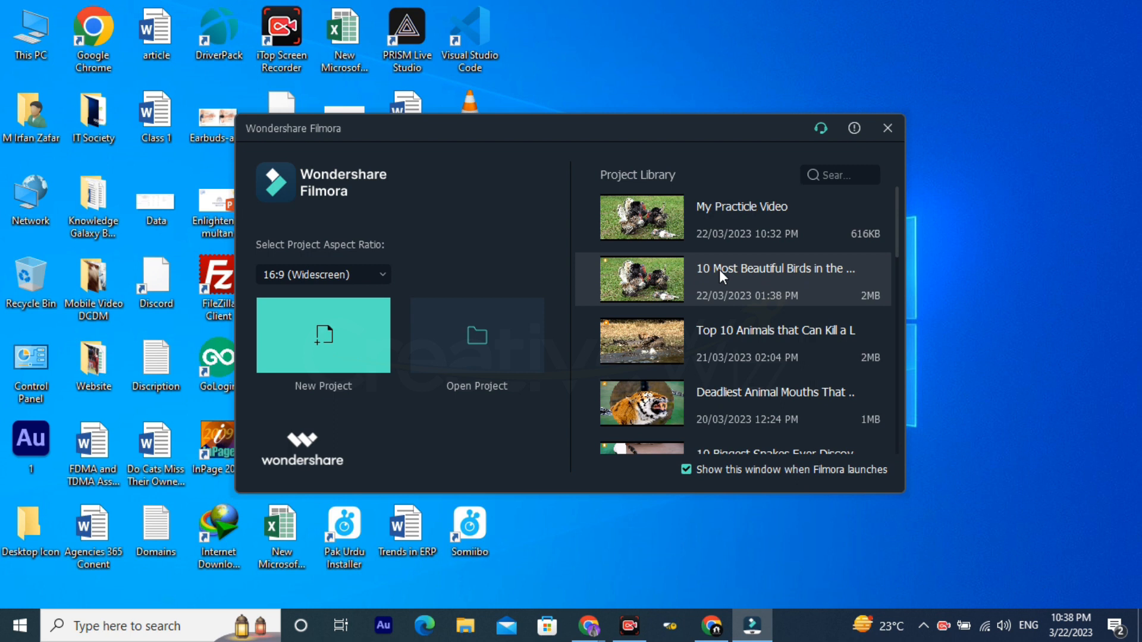
Step: Open the 10 Most Beautiful Birds in the World project from the project library and examine its video and audio tracks
double_click(719, 269)
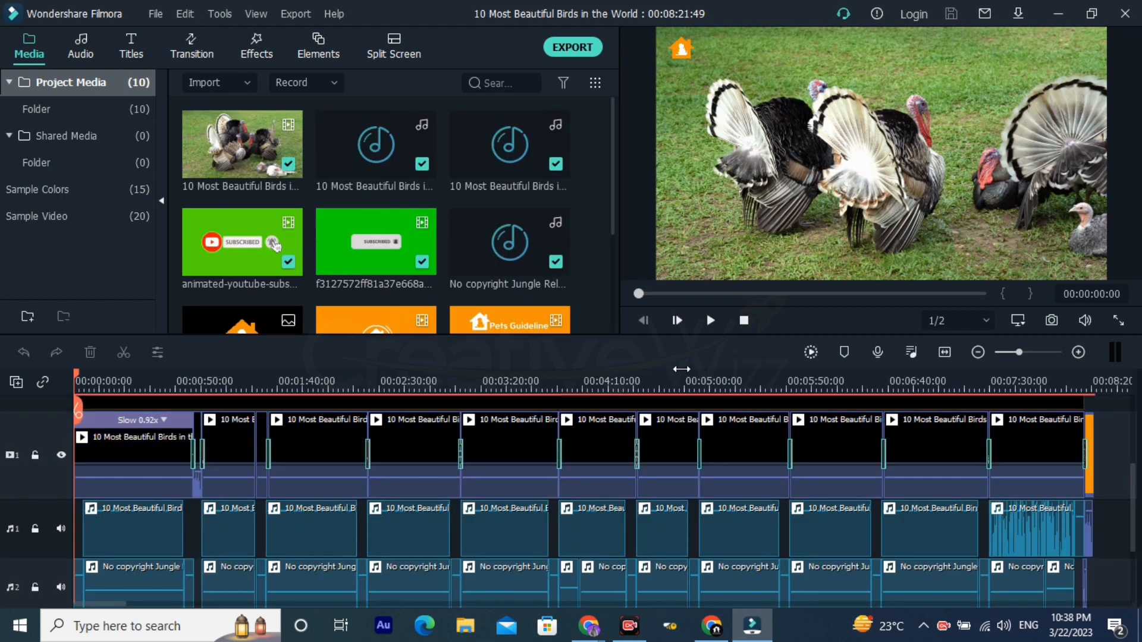
left_click_drag(682, 370, 437, 393)
scroll(437, 404, "up", 2)
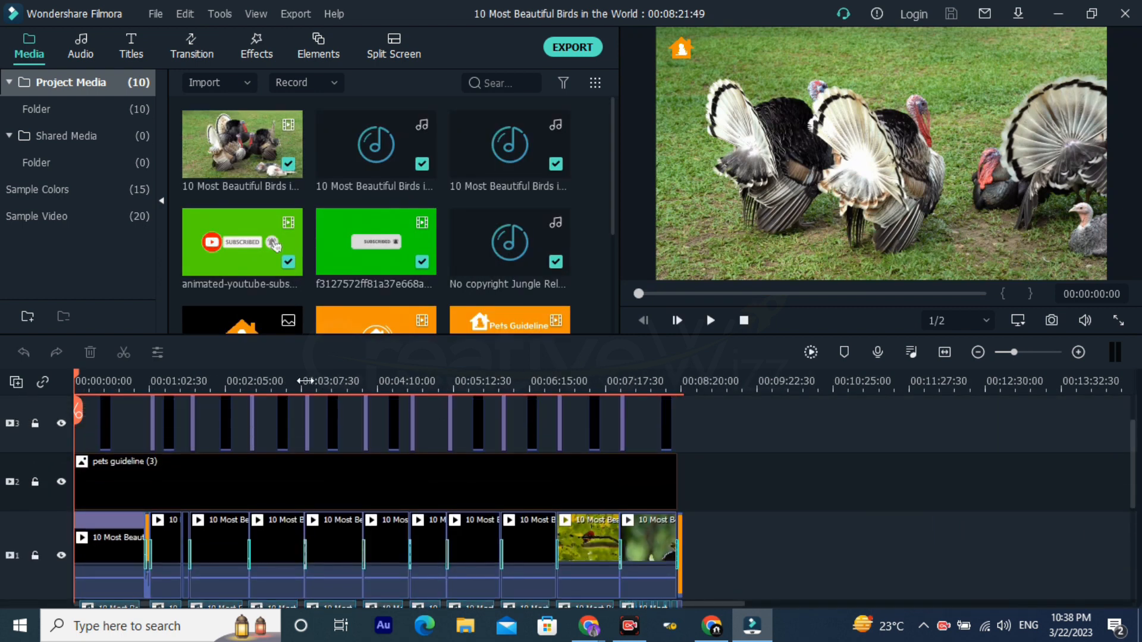
scroll(288, 419, "up", 2)
left_click_drag(306, 386, 755, 392)
scroll(751, 467, "down", 5)
scroll(751, 470, "down", 1)
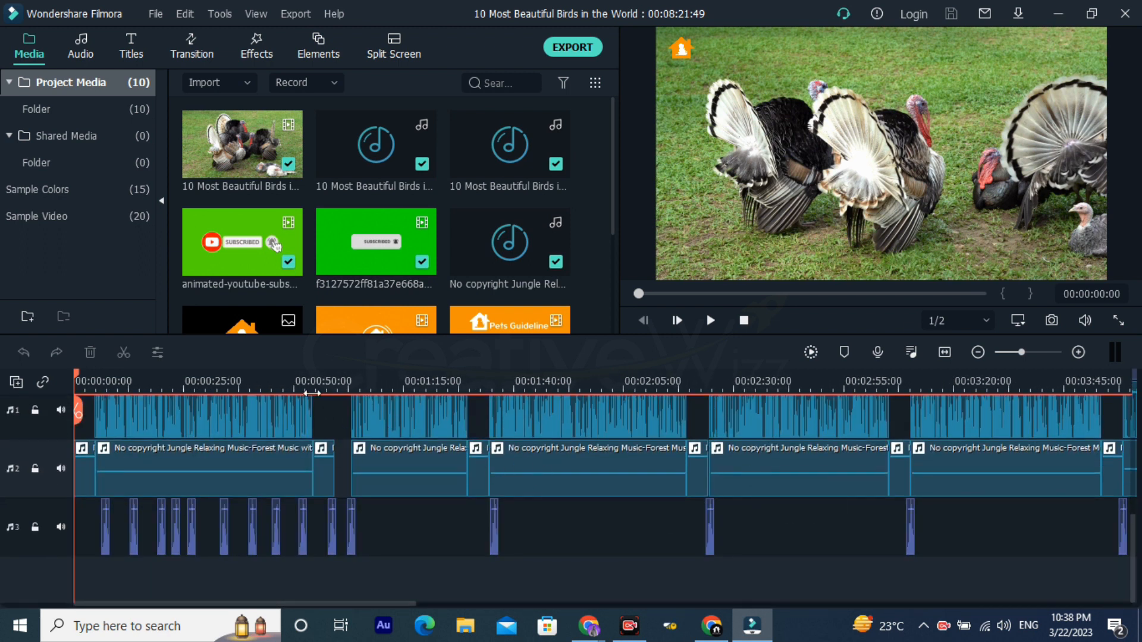
Step: Examine the finished project's overlay, title, clip and music tracks at close range and across the full timeline
scroll(311, 394, "up", 6)
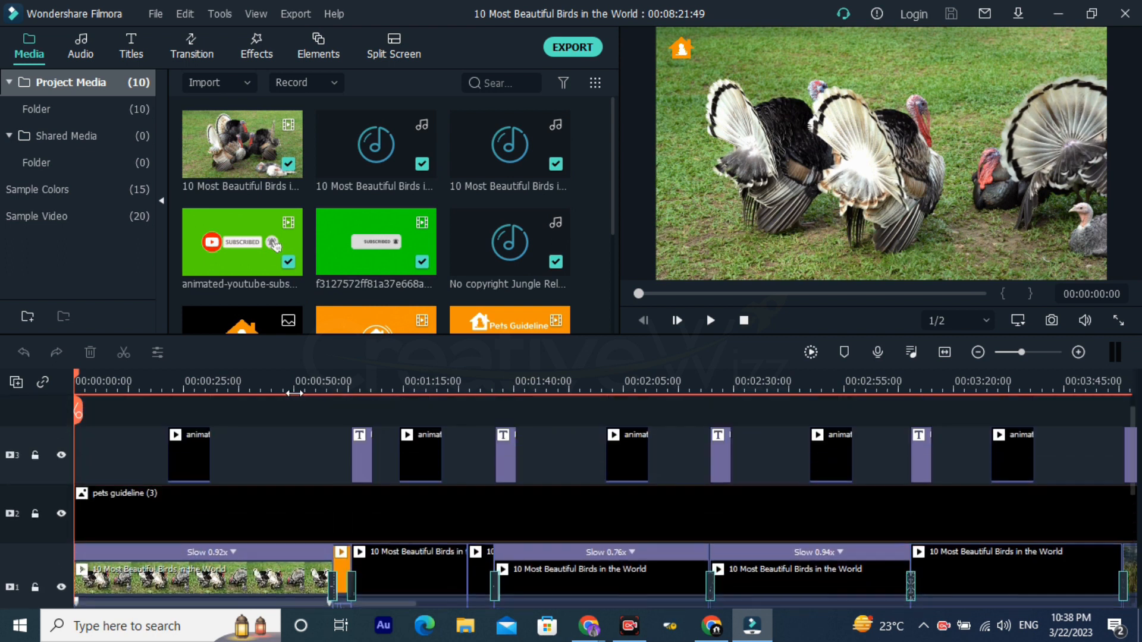
scroll(254, 377, "up", 5)
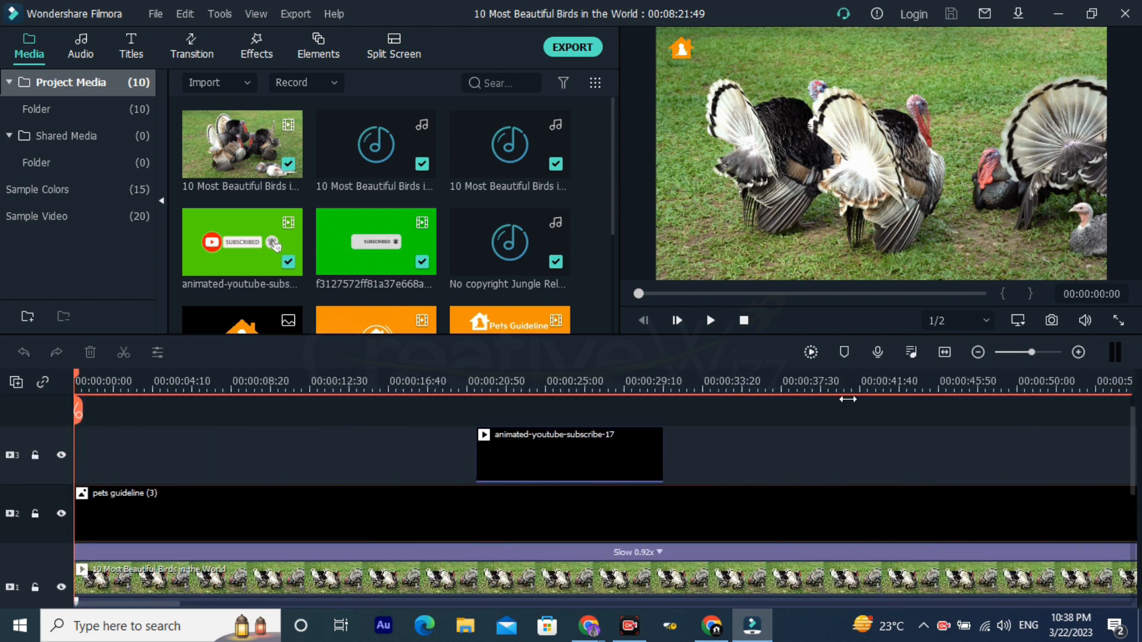
scroll(531, 407, "down", 5)
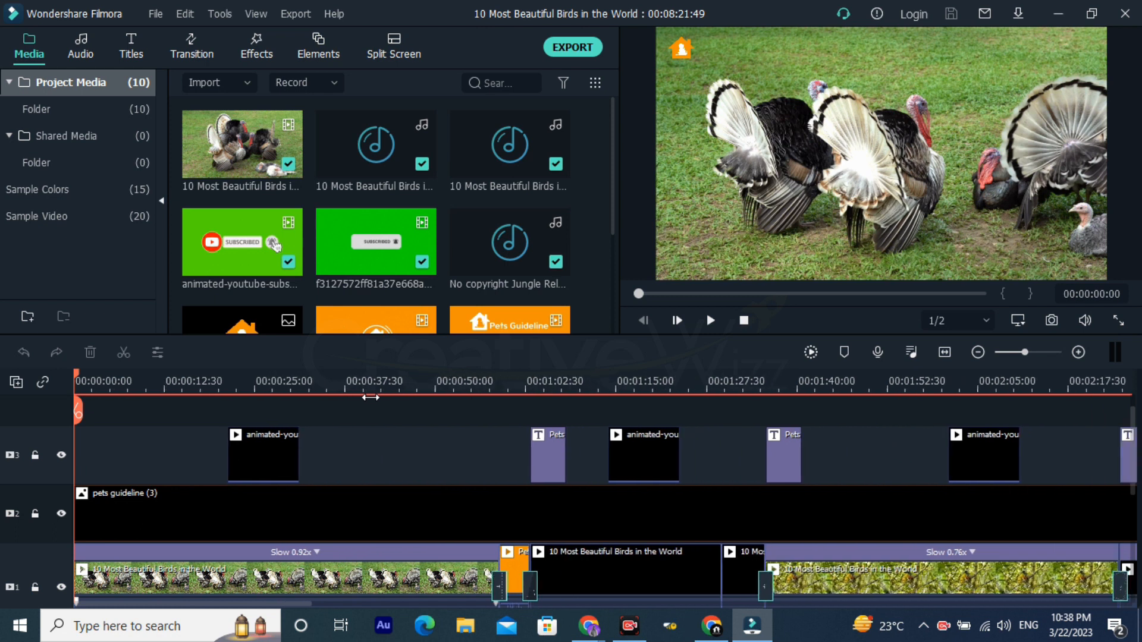
scroll(300, 416, "down", 5)
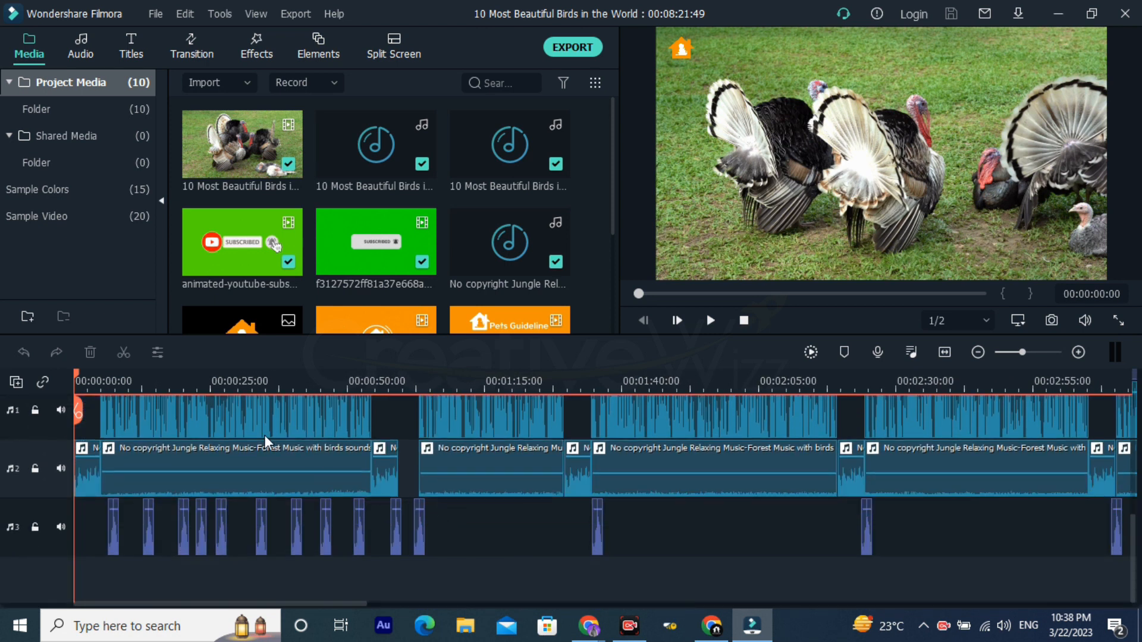
scroll(265, 438, "up", 2)
scroll(214, 470, "up", 3)
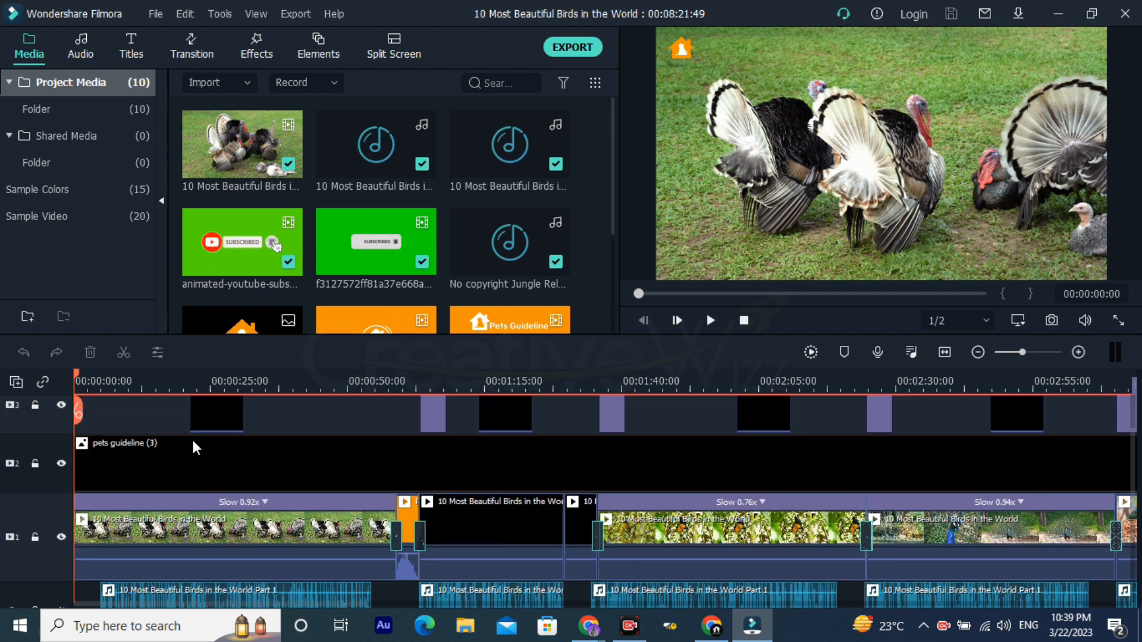
left_click_drag(128, 388, 41, 393)
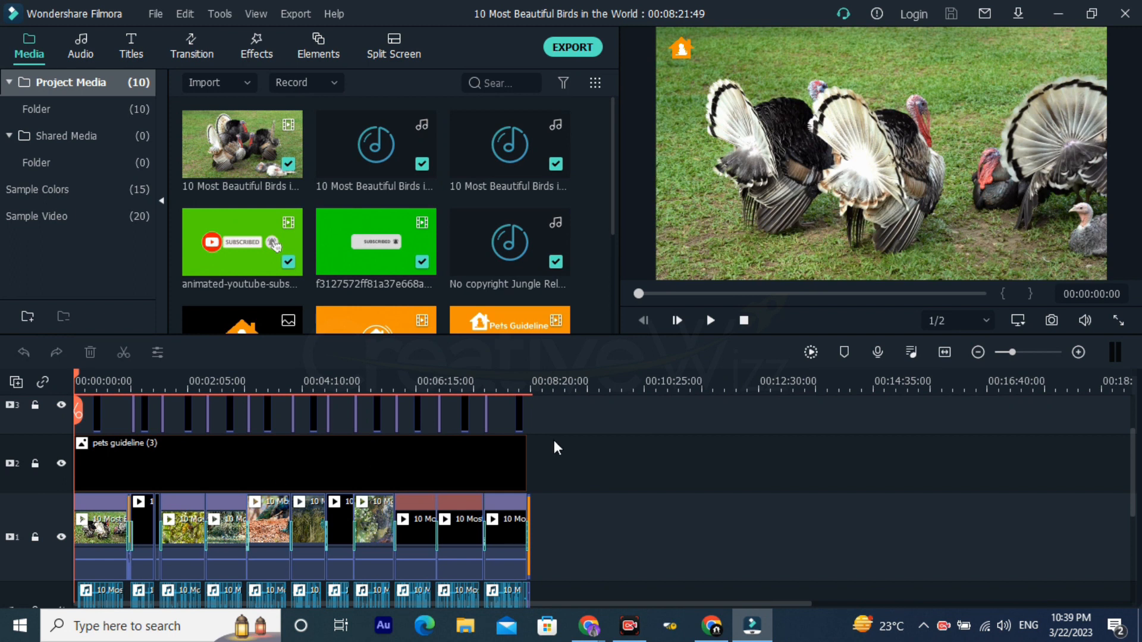
Step: Select the pets guideline (3) logo clip on track 2 and examine how it spans the timeline beneath the subscribe animations
left_click(470, 461)
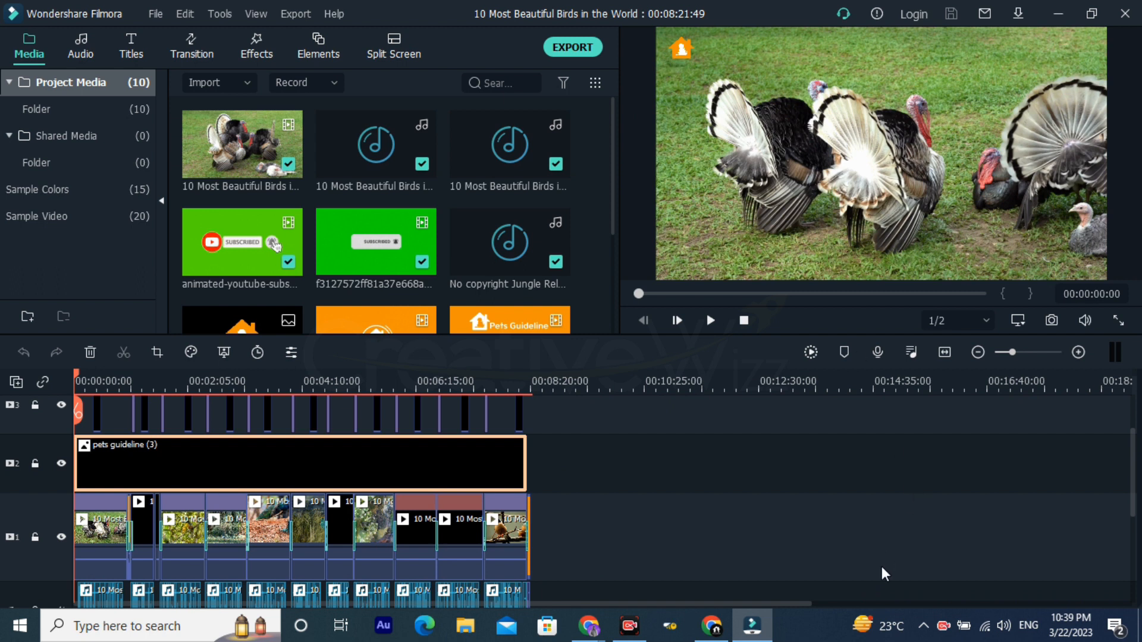
mouse_move(806, 421)
left_mouse_down()
mouse_move(796, 330)
mouse_move(696, 65)
left_mouse_up()
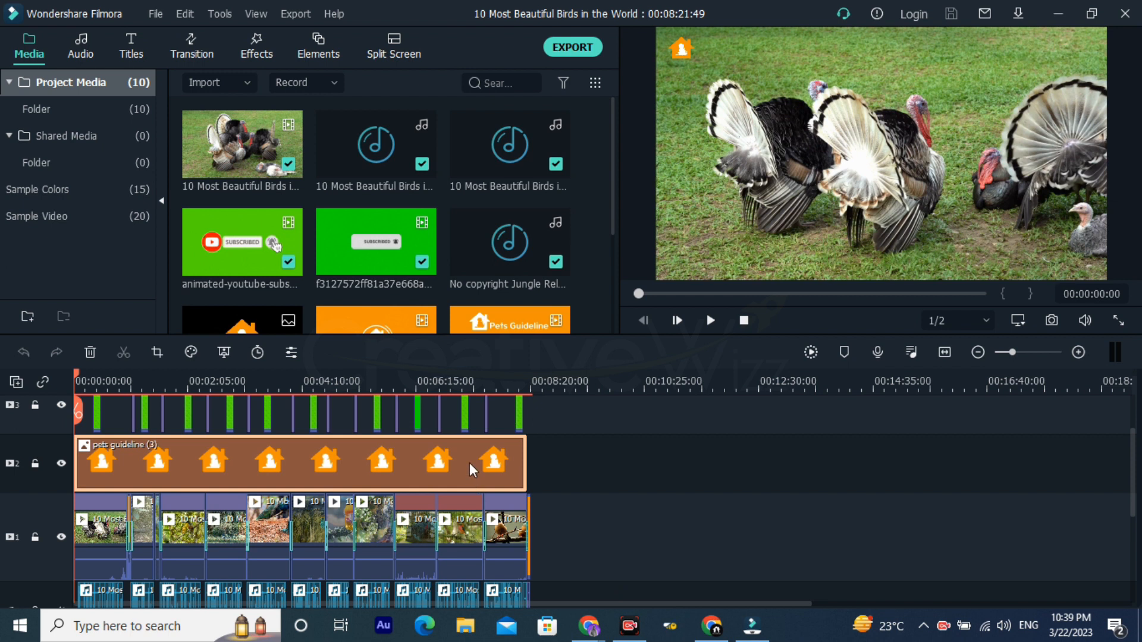
left_click_drag(632, 462, 396, 462)
scroll(196, 466, "down", 2)
scroll(196, 467, "up", 3)
left_click_drag(308, 376, 903, 359)
scroll(249, 364, "down", 1)
scroll(184, 421, "up", 2)
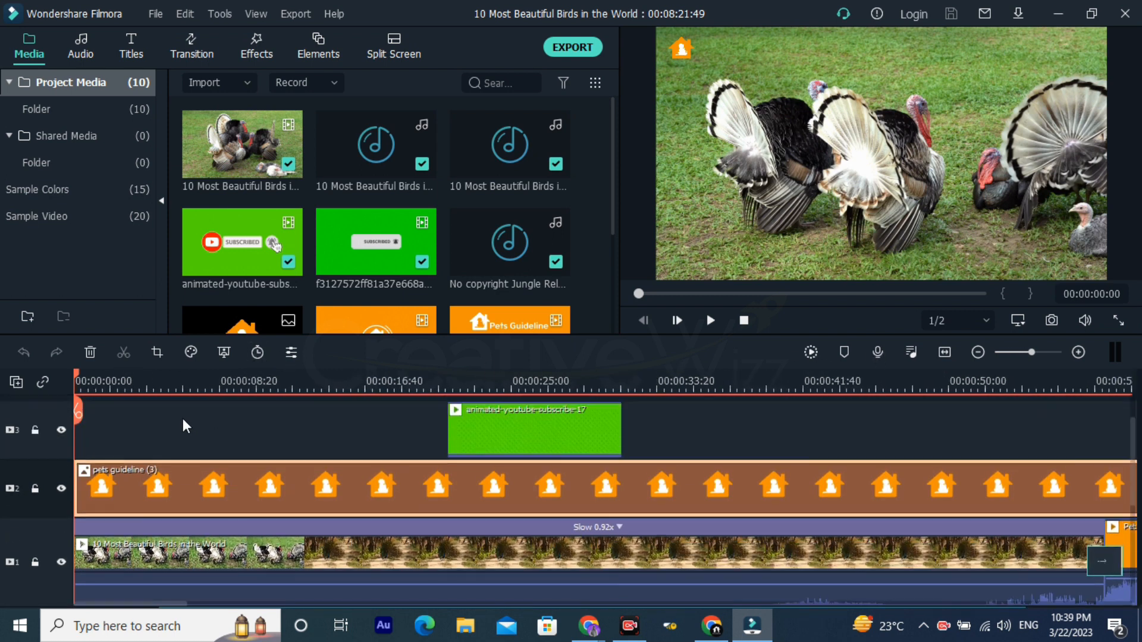
Step: Select the first birds clip on track 1 and preview its frame at 00:00:02:22
left_click_drag(160, 387, 555, 382)
scroll(276, 544, "down", 3)
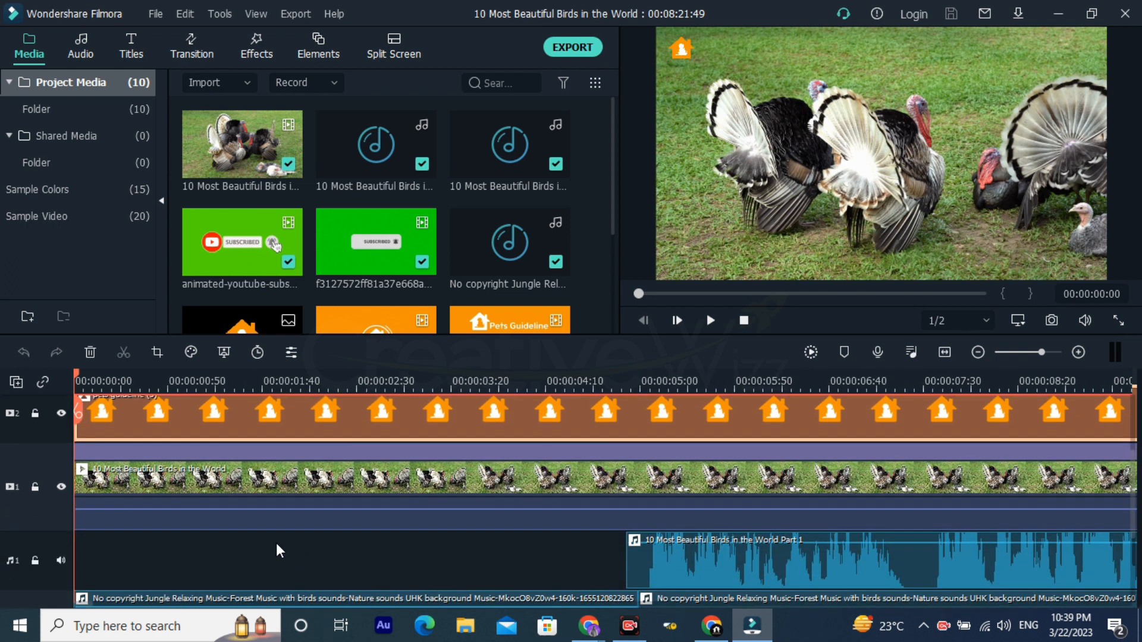
left_click(160, 480)
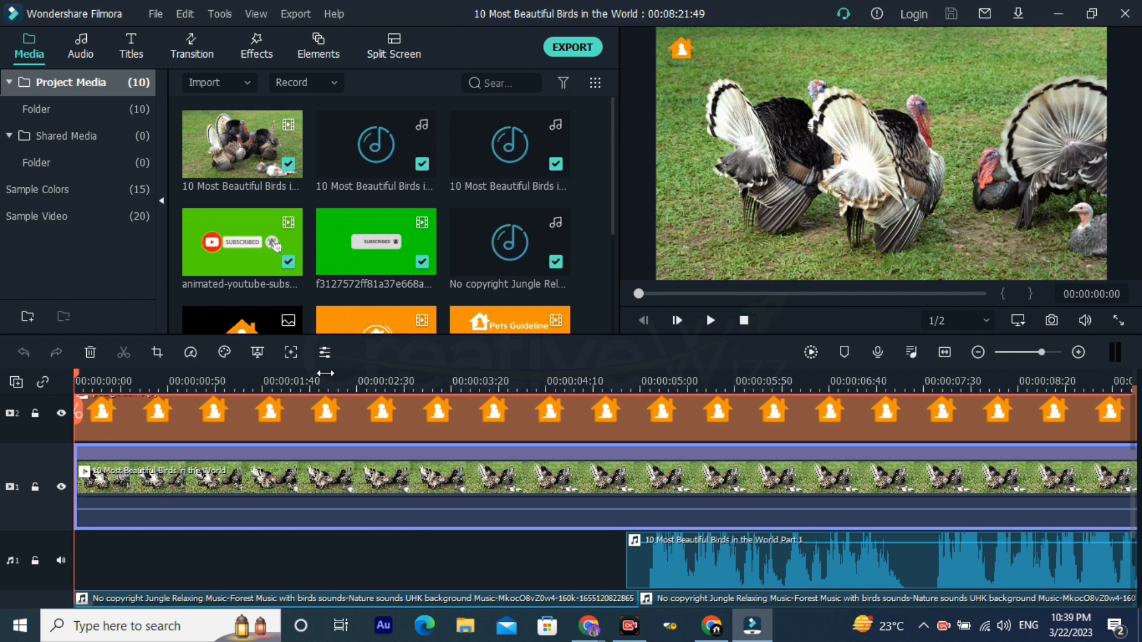
left_click(343, 376)
left_click_drag(459, 380, 354, 390)
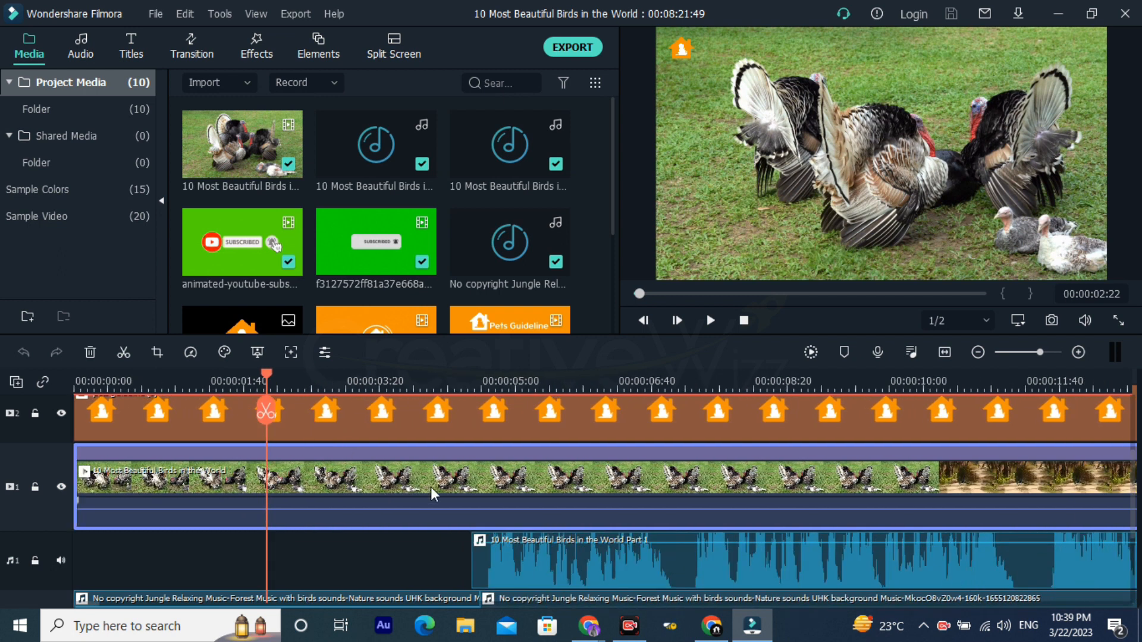
Step: Add the 10 Most Beautiful Birds video to track 1 after the existing clips, starting at about 00:10:07:30, and put the playhead at its start
left_click_drag(229, 156, 376, 304)
left_click_drag(656, 381, 21, 388)
left_click_drag(558, 407, 230, 406)
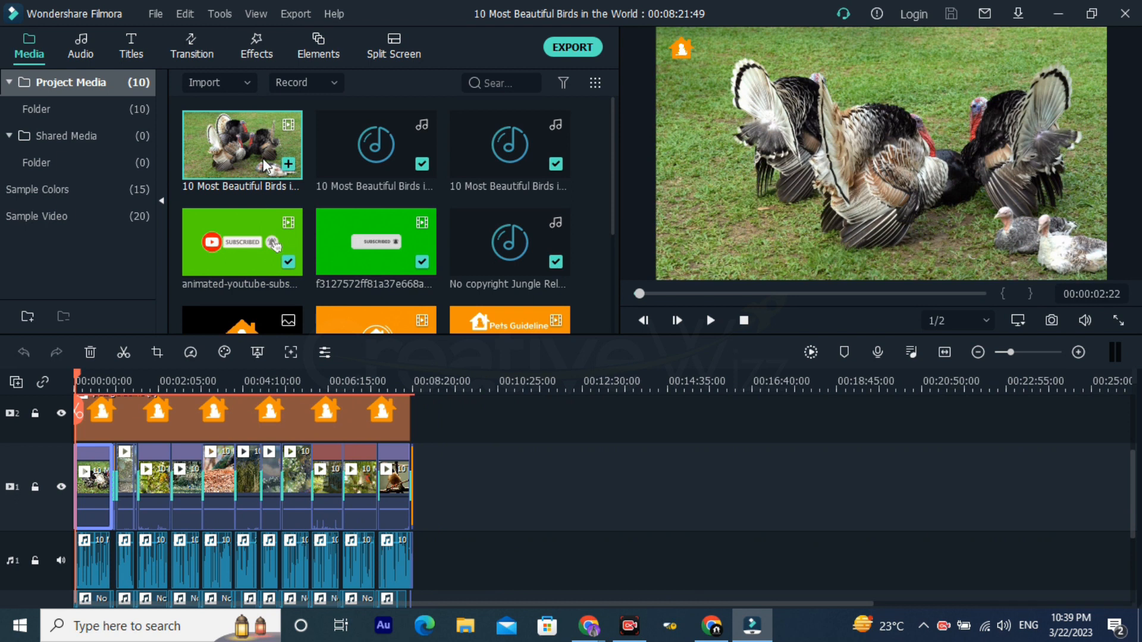
left_click_drag(503, 440, 485, 487)
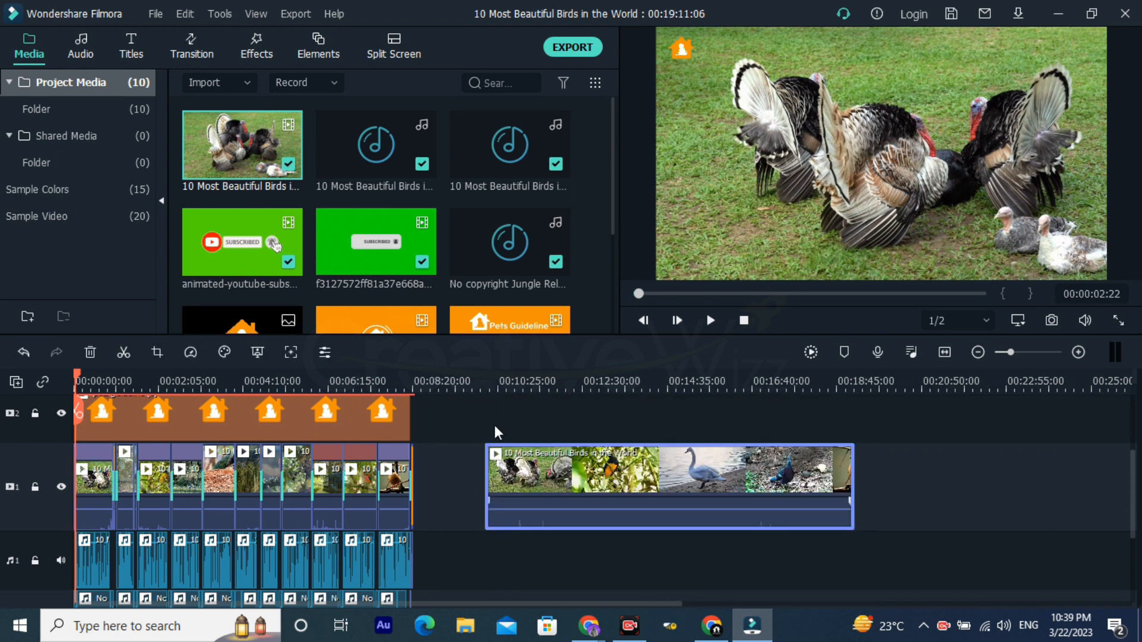
left_click_drag(486, 382, 448, 397)
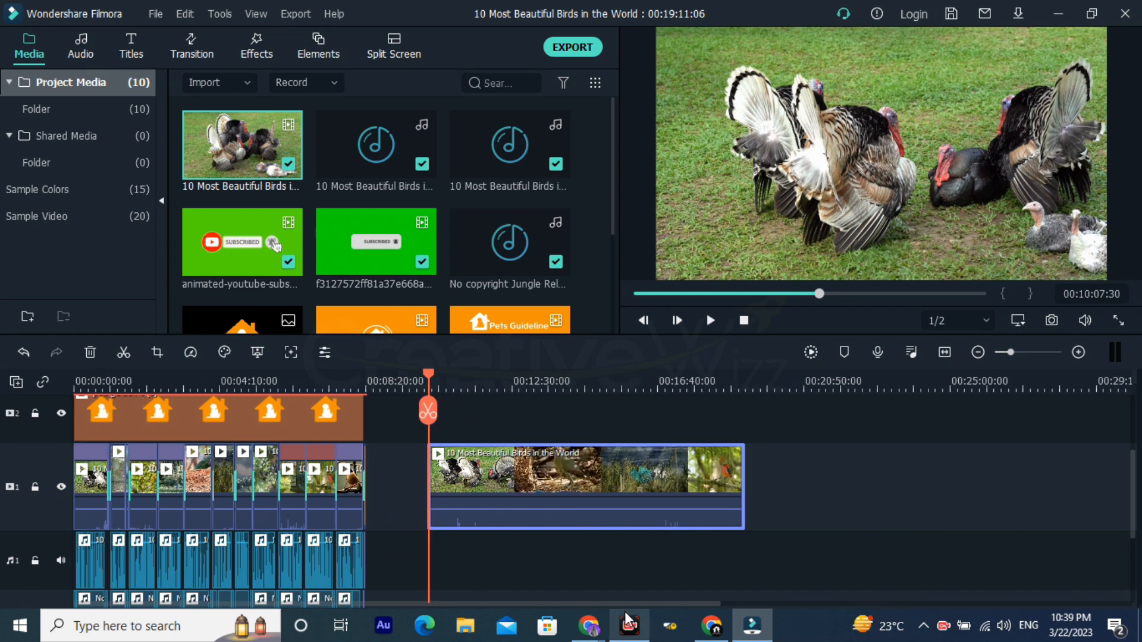
Step: Switch to Chrome and open a browser window with the Pets profile
mouse_move(596, 628)
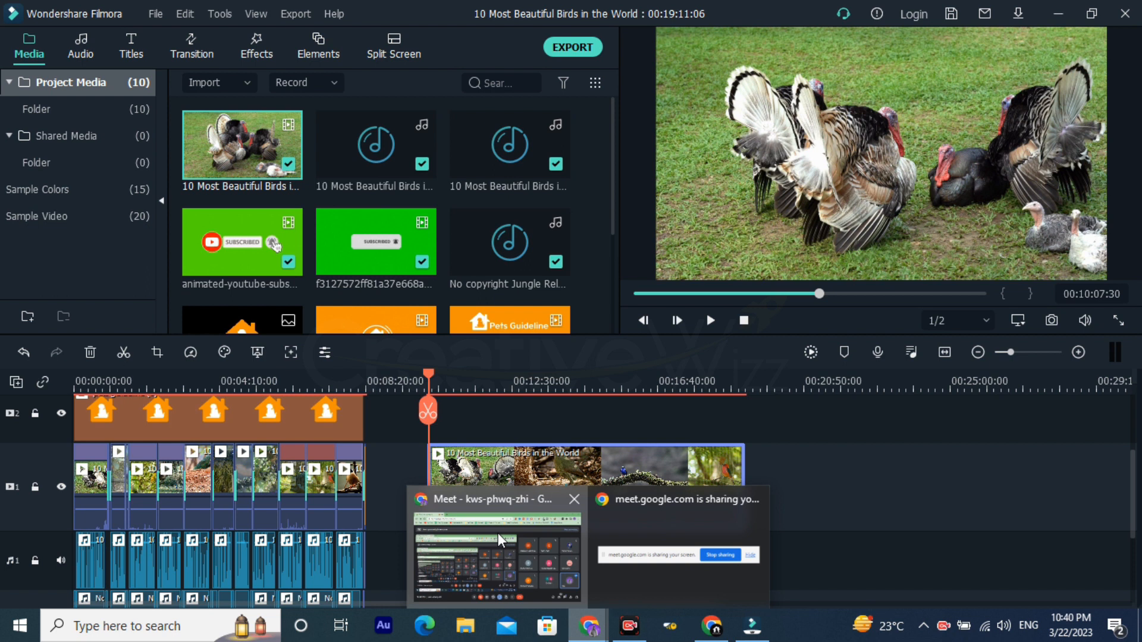
left_click(503, 550)
left_click(1097, 43)
scroll(1047, 315, "down", 3)
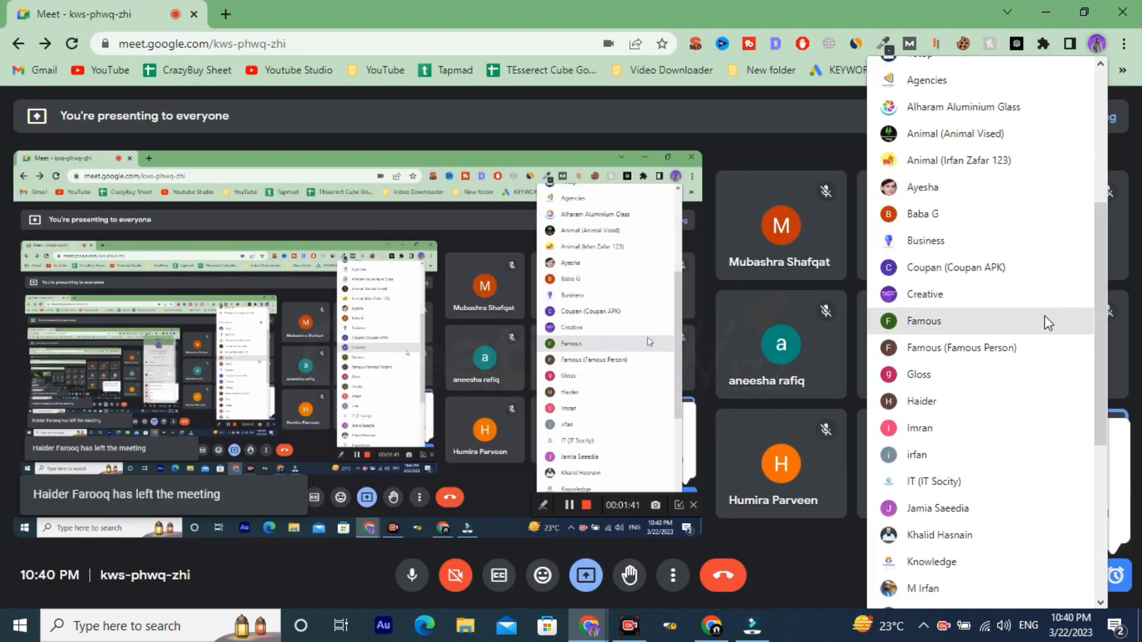
left_click(1131, 470)
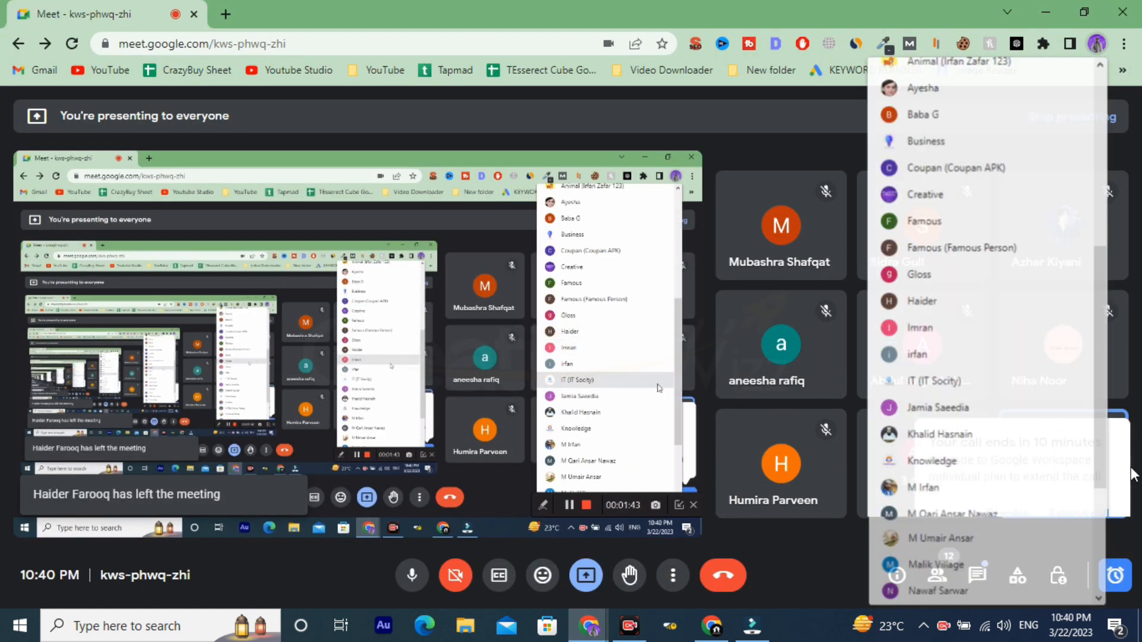
left_click(1097, 43)
scroll(1011, 285, "down", 2)
scroll(1007, 287, "down", 6)
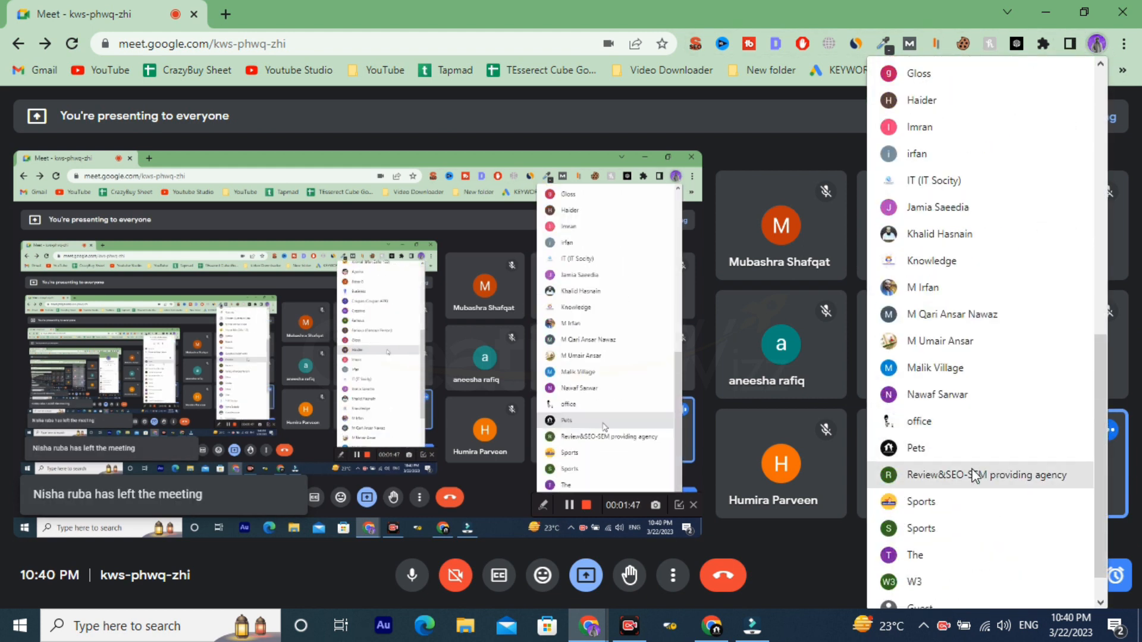
left_click(954, 459)
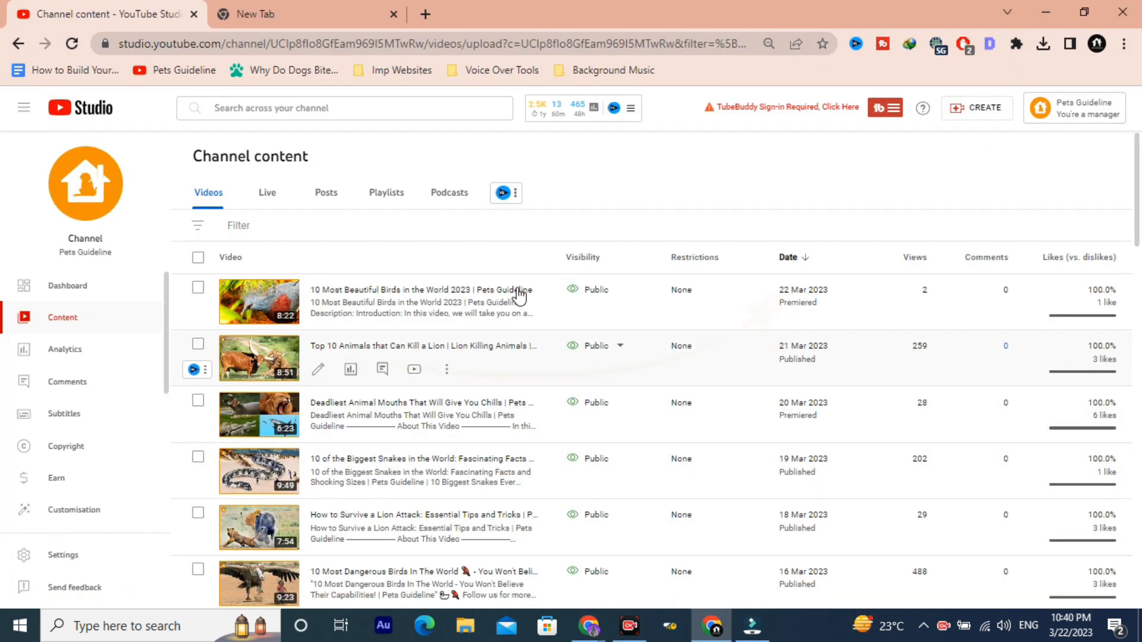
Step: Open the Pets Guideline Youtube Channel spreadsheet and review the title and introduction of the 10 Most Beautiful Birds in the World script document
left_click(361, 13)
left_click(526, 436)
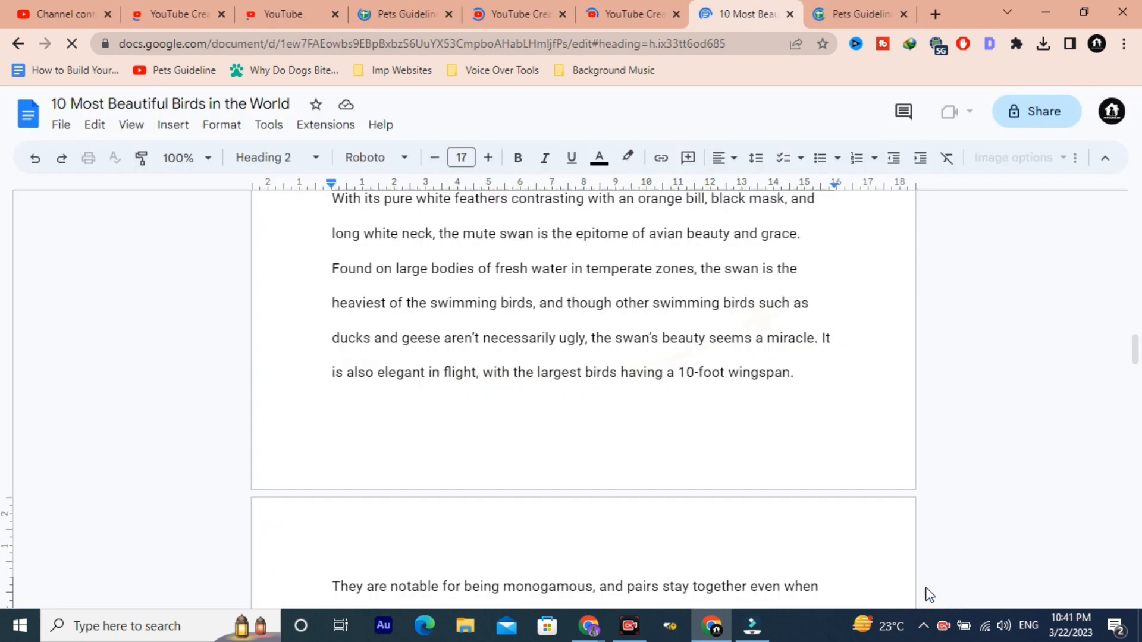
scroll(688, 444, "up", 20)
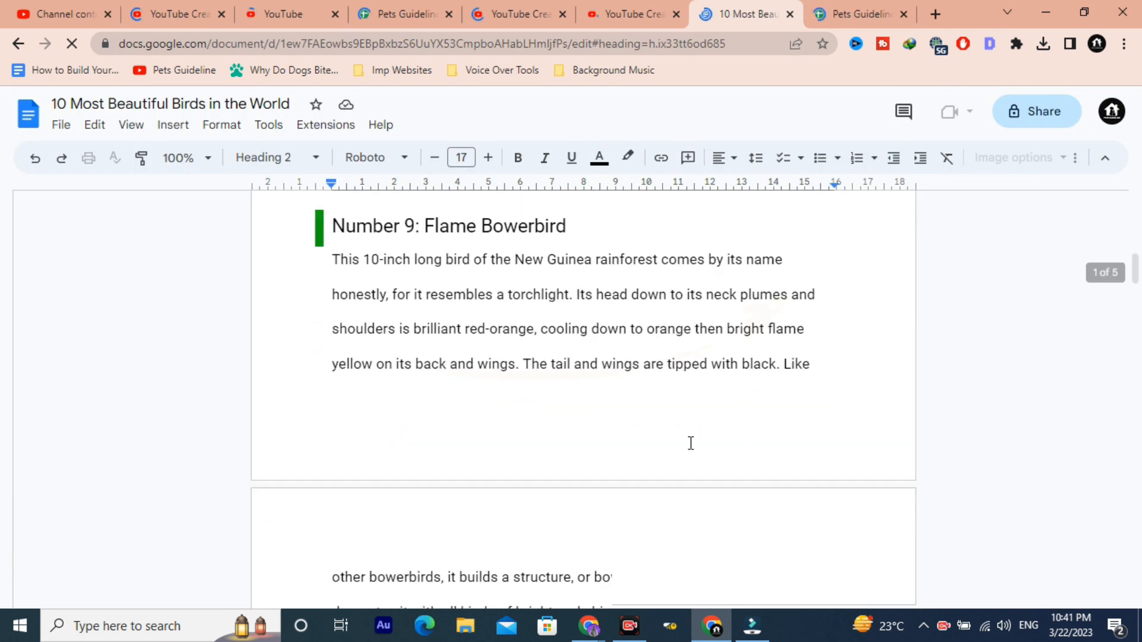
scroll(611, 401, "down", 3)
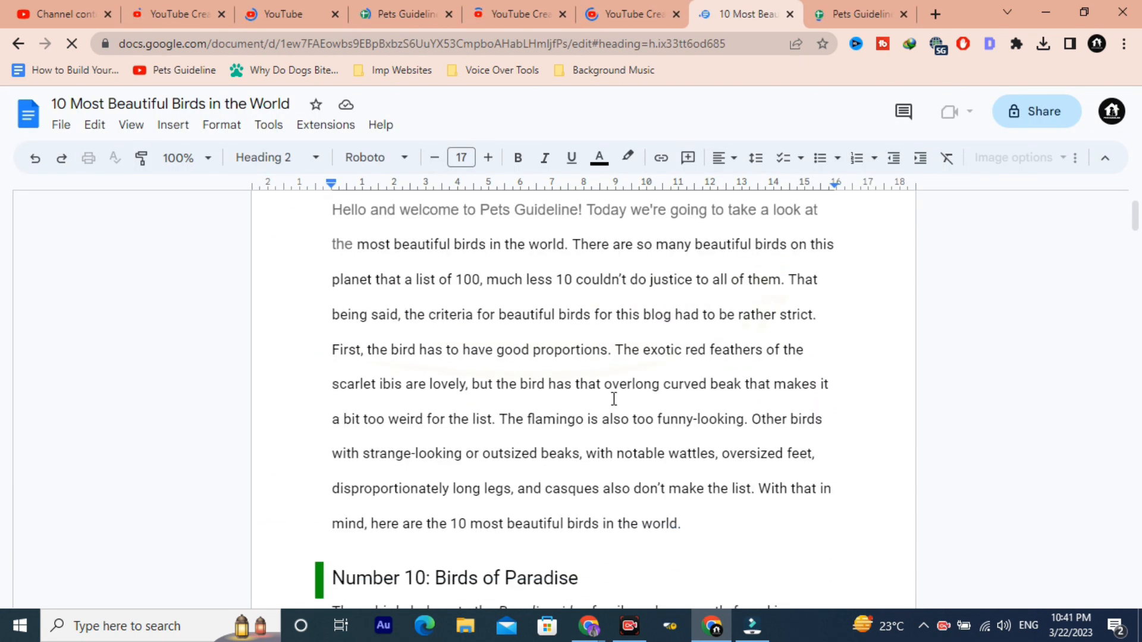
scroll(488, 315, "up", 3)
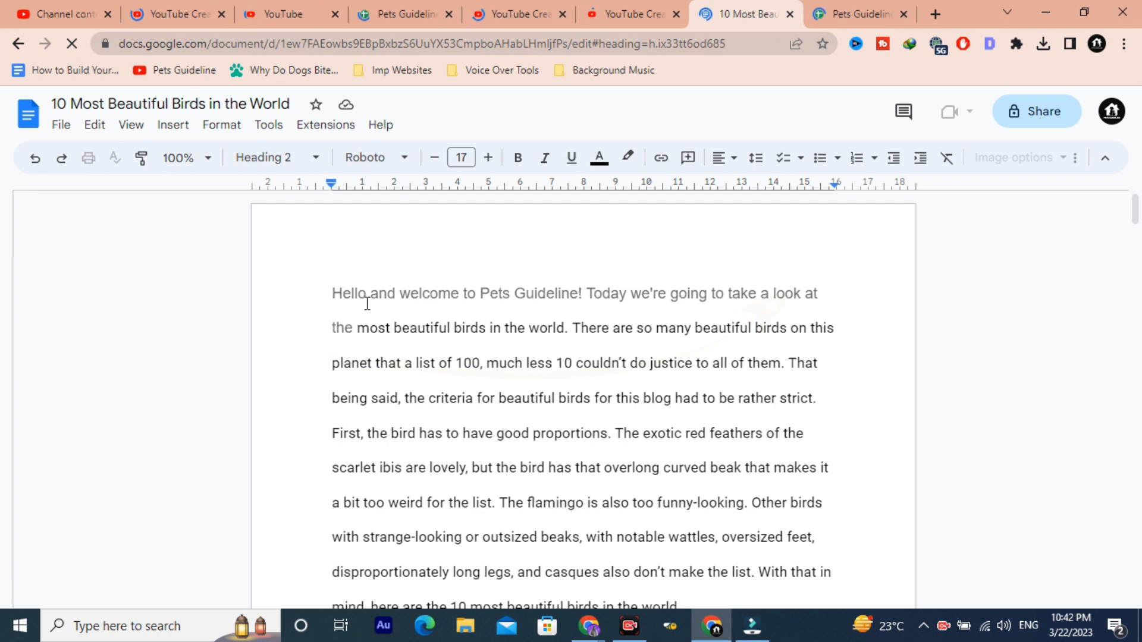
left_click(135, 106)
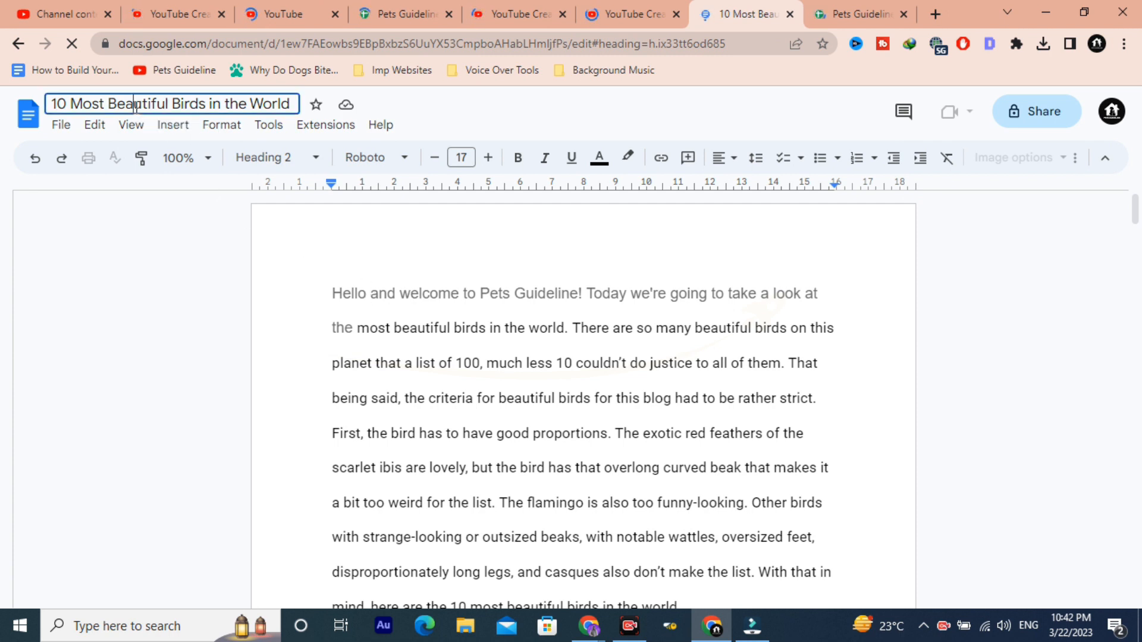
left_click_drag(263, 106, 54, 105)
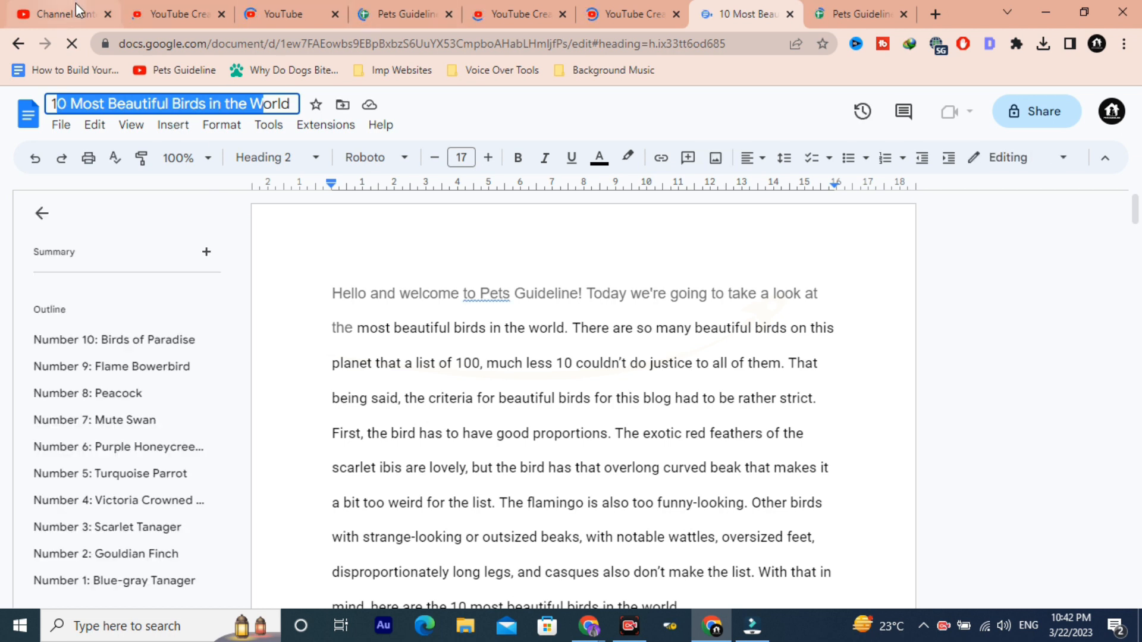
Step: Close every other browser tab, leaving only the 10 Most Beautiful Birds in the World script open
left_click(180, 8)
key("ctrl+w")
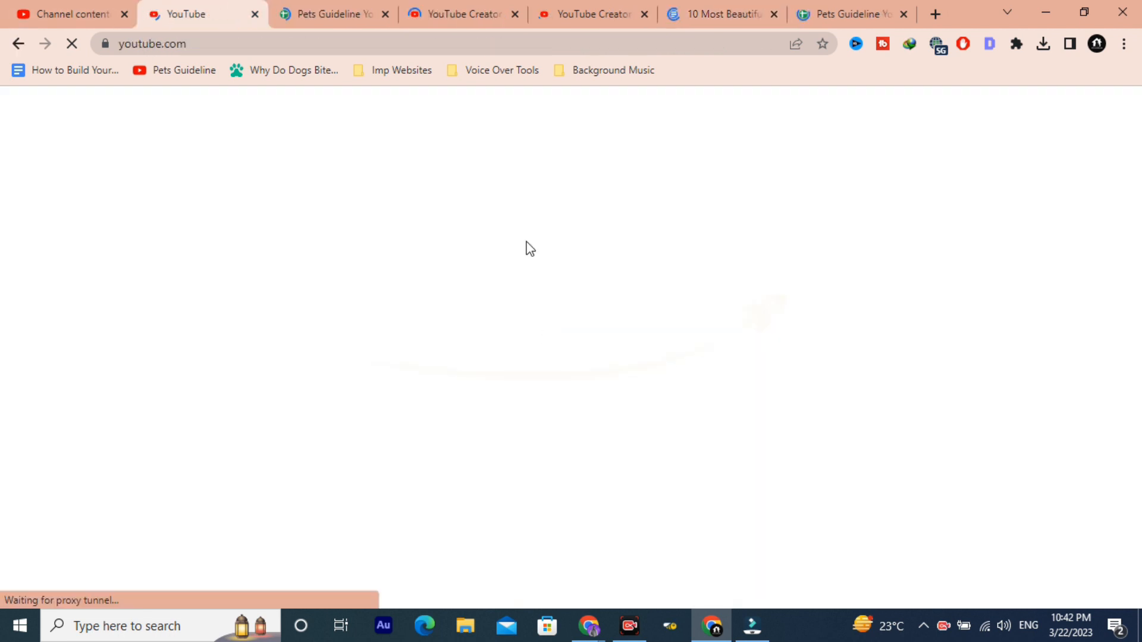
key("ctrl+w")
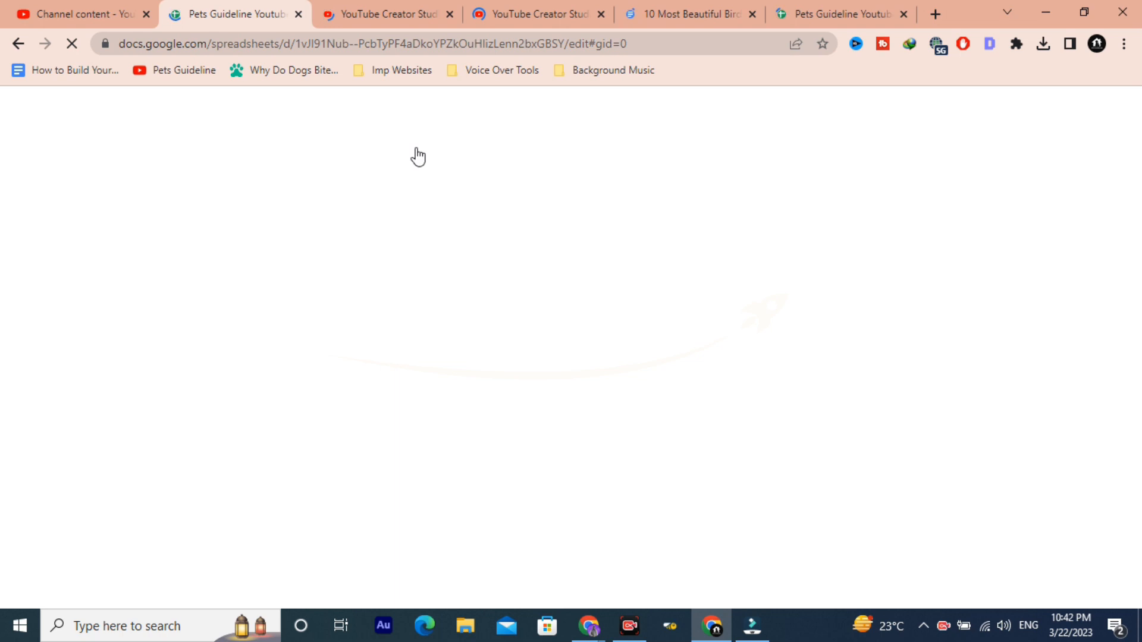
key("ctrl+w")
key("ctrl+w")
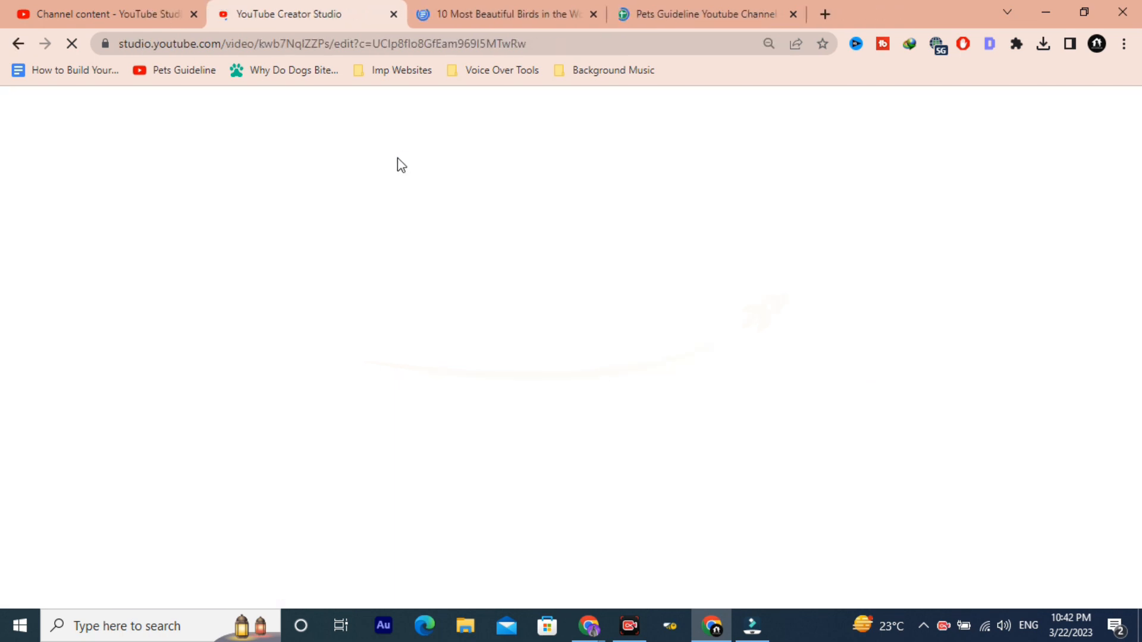
key("ctrl+w")
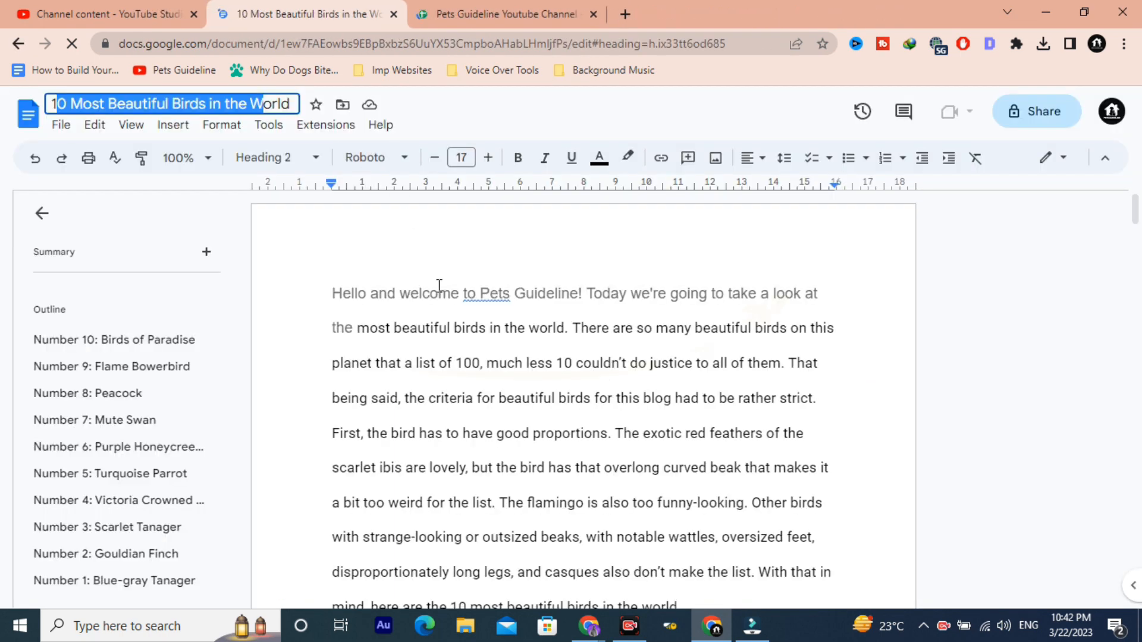
left_click(500, 5)
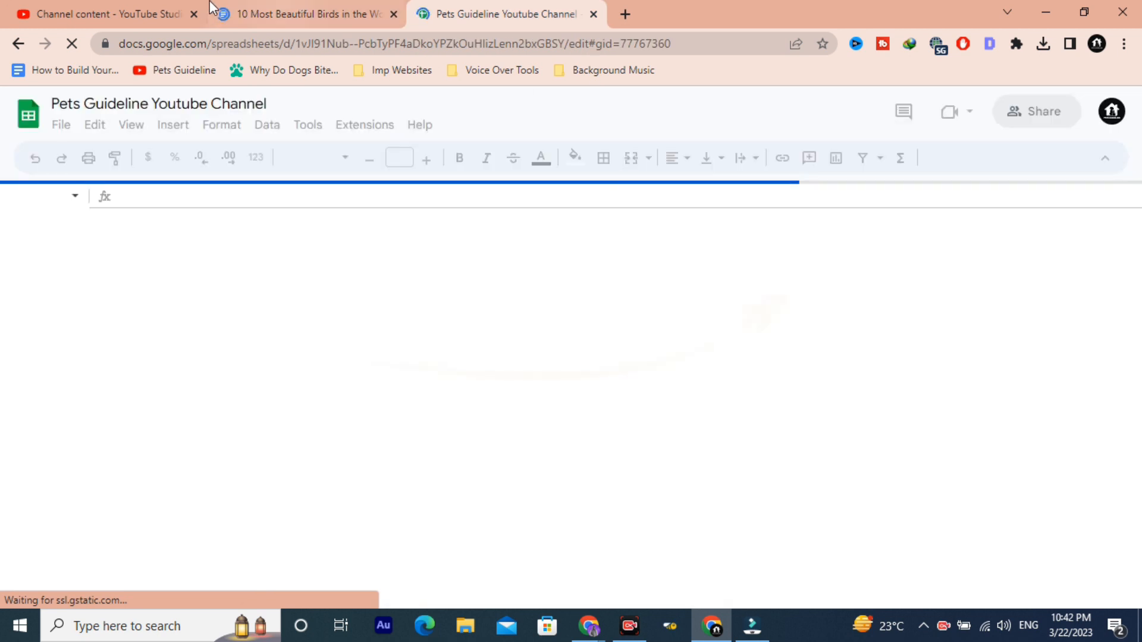
key("ctrl+w")
left_click(104, 2)
key("ctrl+w")
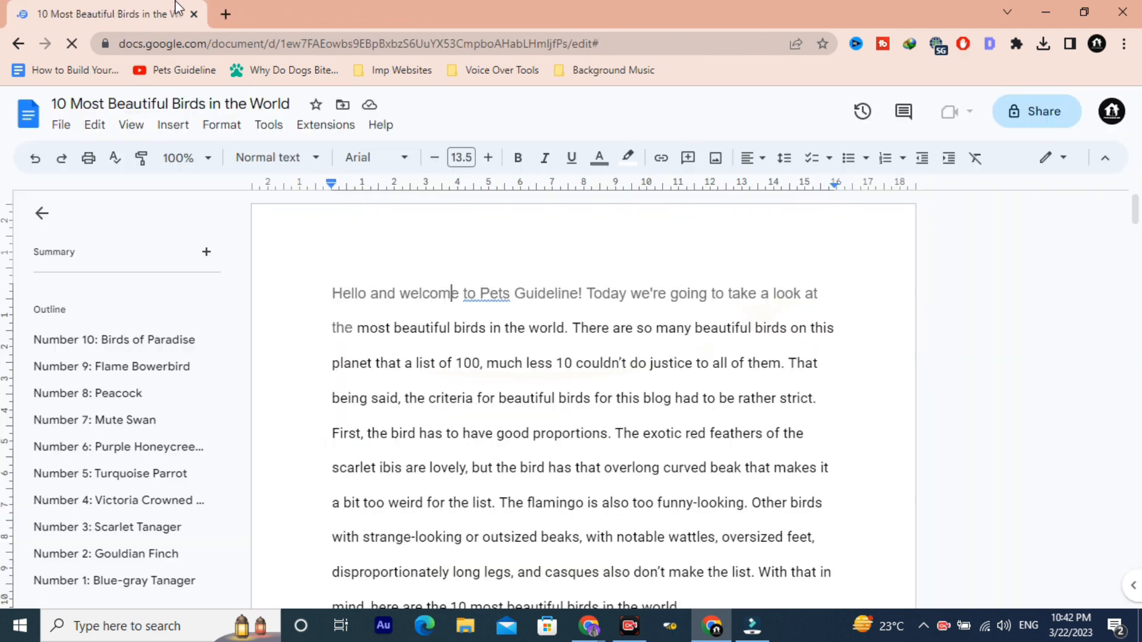
Step: Select the script's whole introduction, from "Hello and welcome to Pets Guideline!" down to the Number 10: Birds of Paradise heading
scroll(456, 350, "down", 1)
scroll(456, 355, "up", 1)
left_click_drag(336, 289, 683, 329)
scroll(504, 357, "down", 4)
left_click_drag(696, 340, 697, 350)
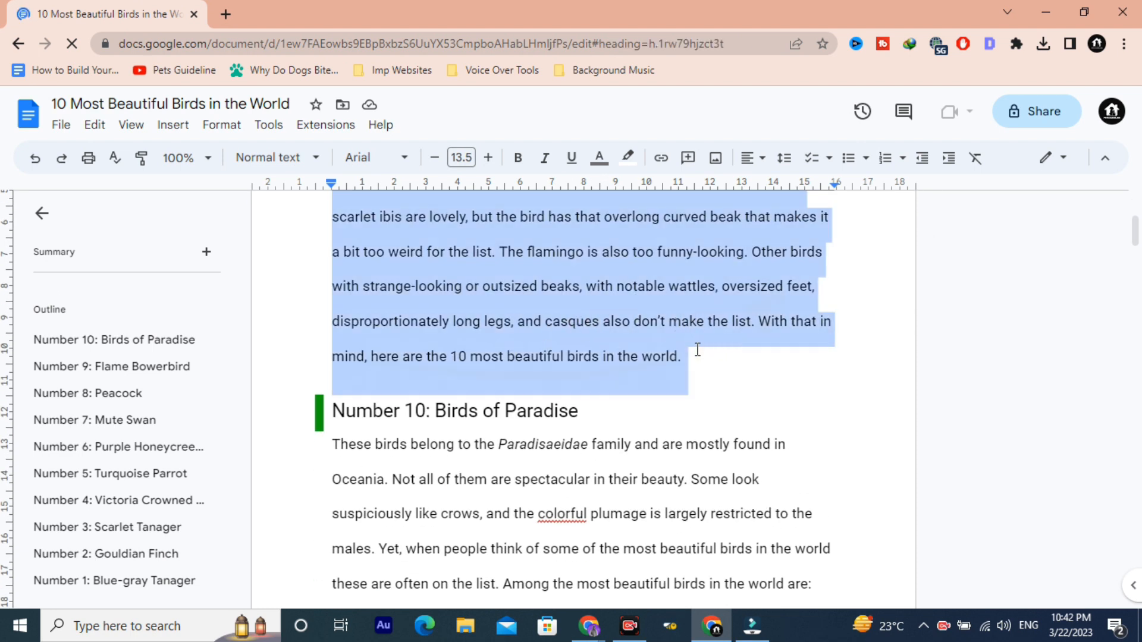
scroll(697, 350, "up", 5)
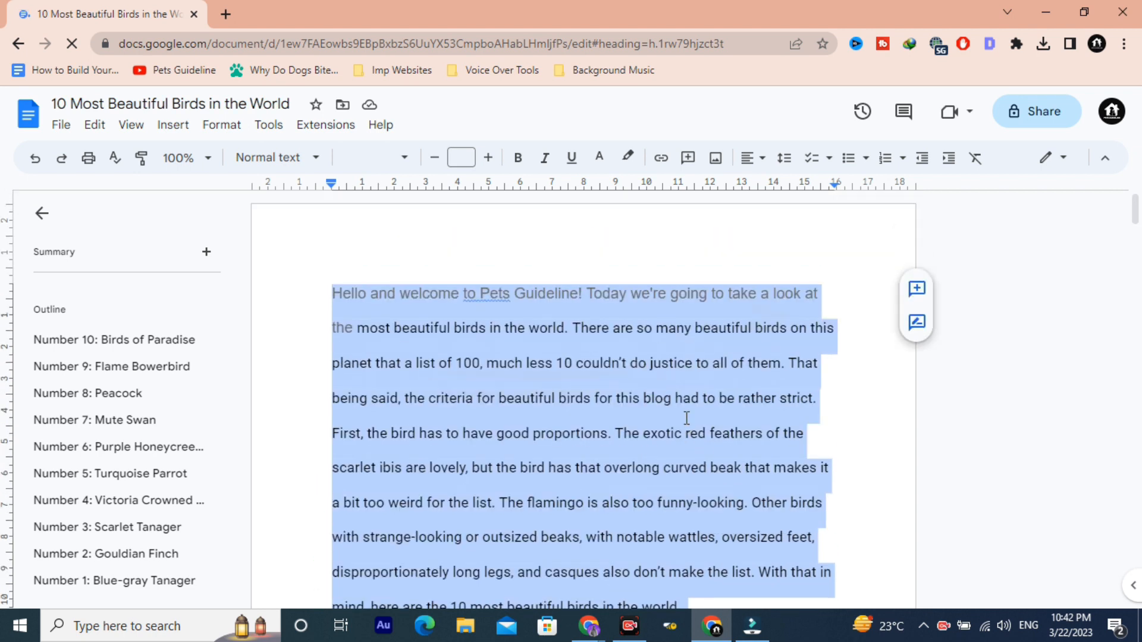
scroll(636, 432, "down", 5)
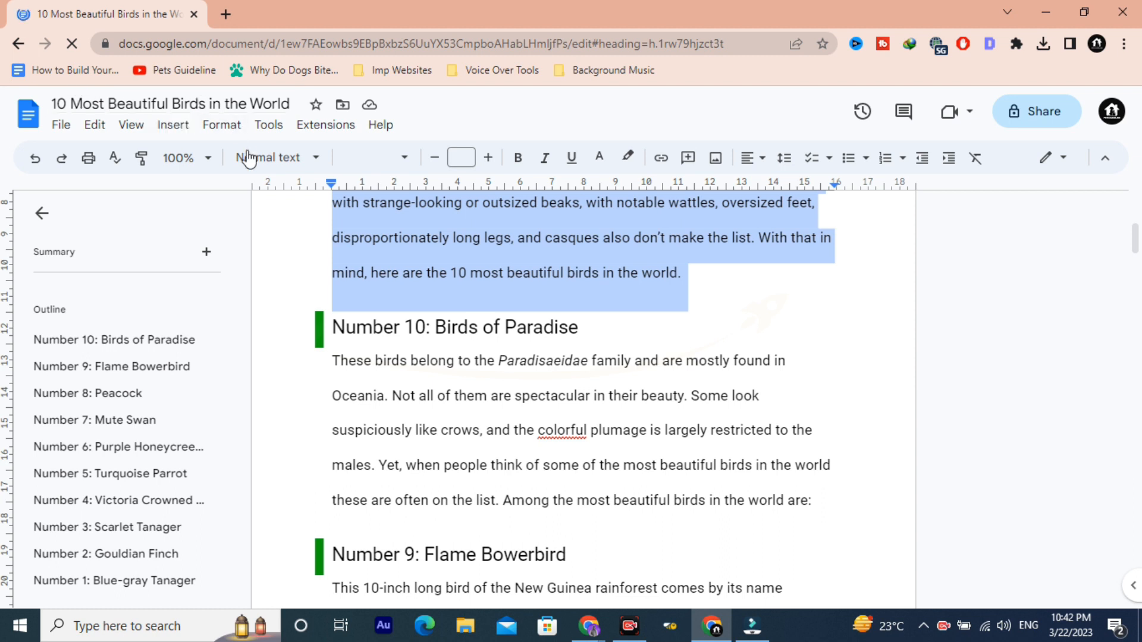
Step: Make the "Number 10: Birds of Paradise" heading bold in the script
left_click_drag(335, 325, 577, 326)
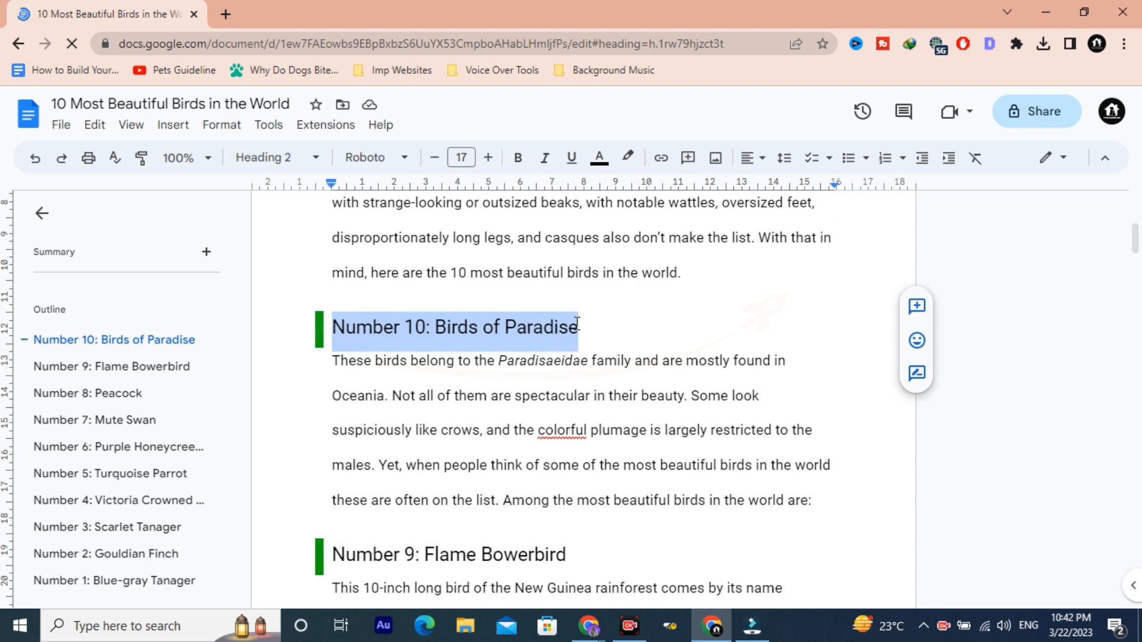
key("ctrl+b")
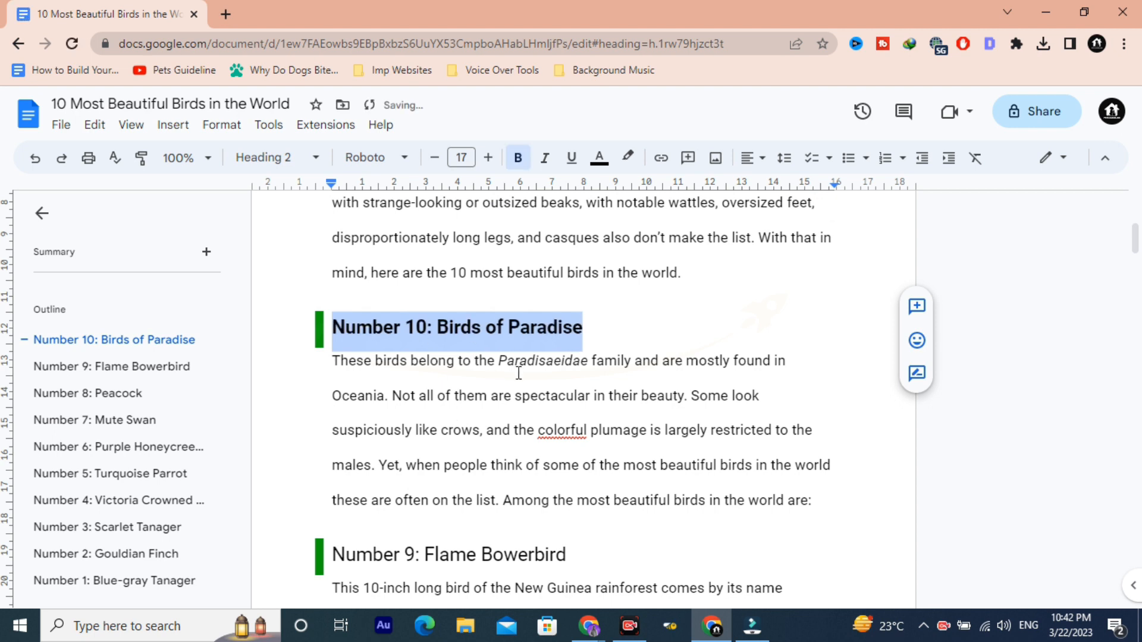
Step: Switch back to Filmora, go to the start of the example project's timeline and select the first video clip
key("alt+Tab")
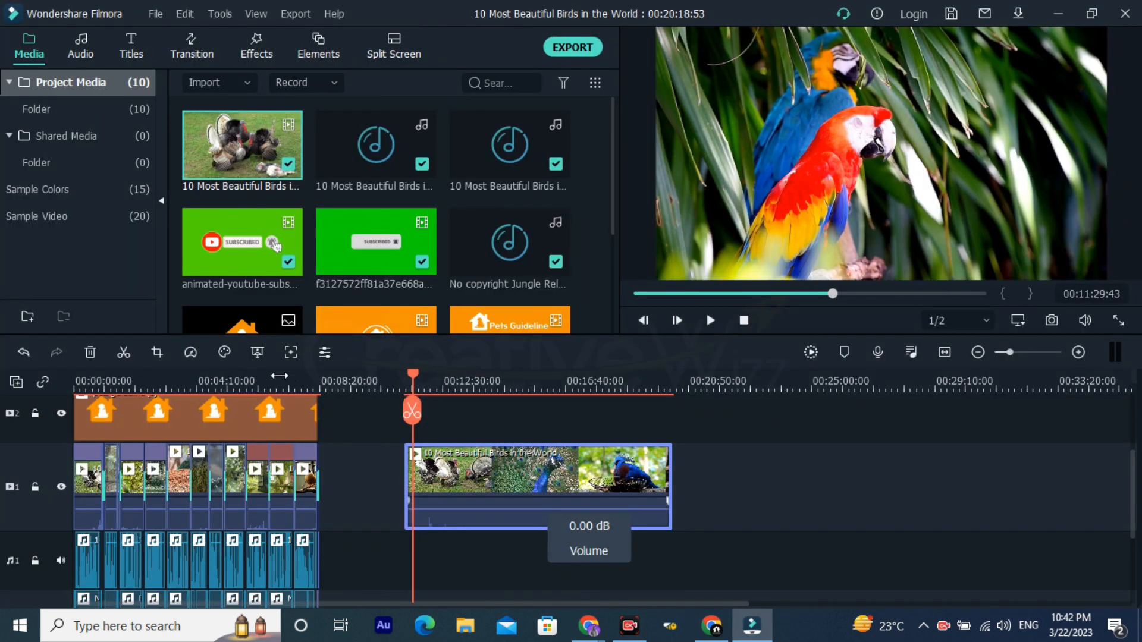
left_click(236, 379)
left_click(82, 387)
left_click_drag(82, 387, 612, 377)
scroll(326, 410, "left", 5)
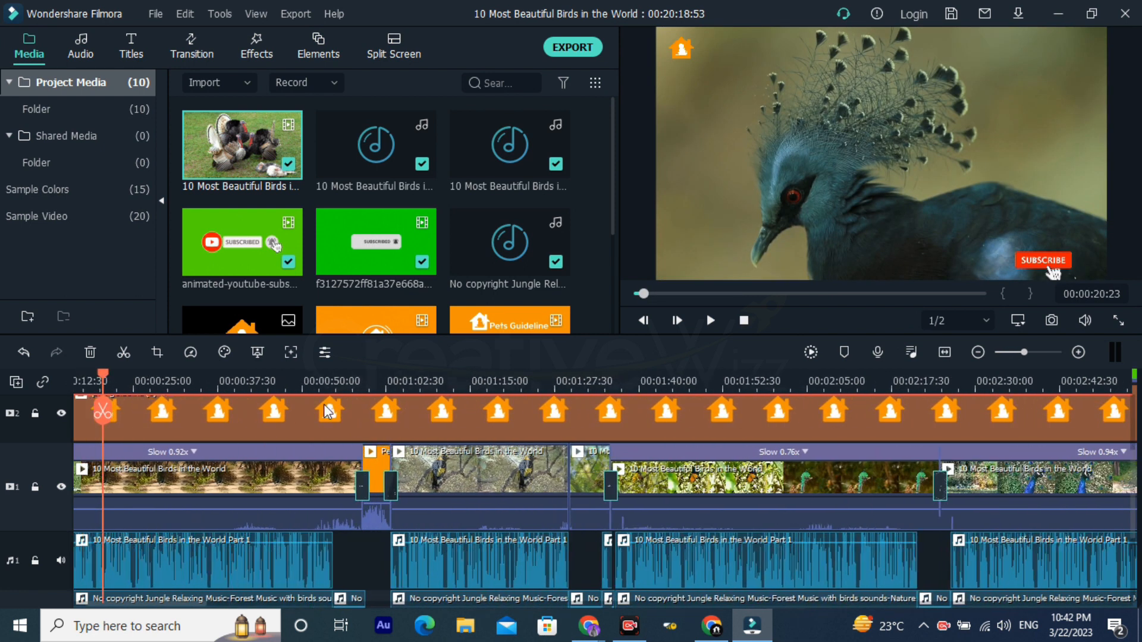
left_click(81, 382)
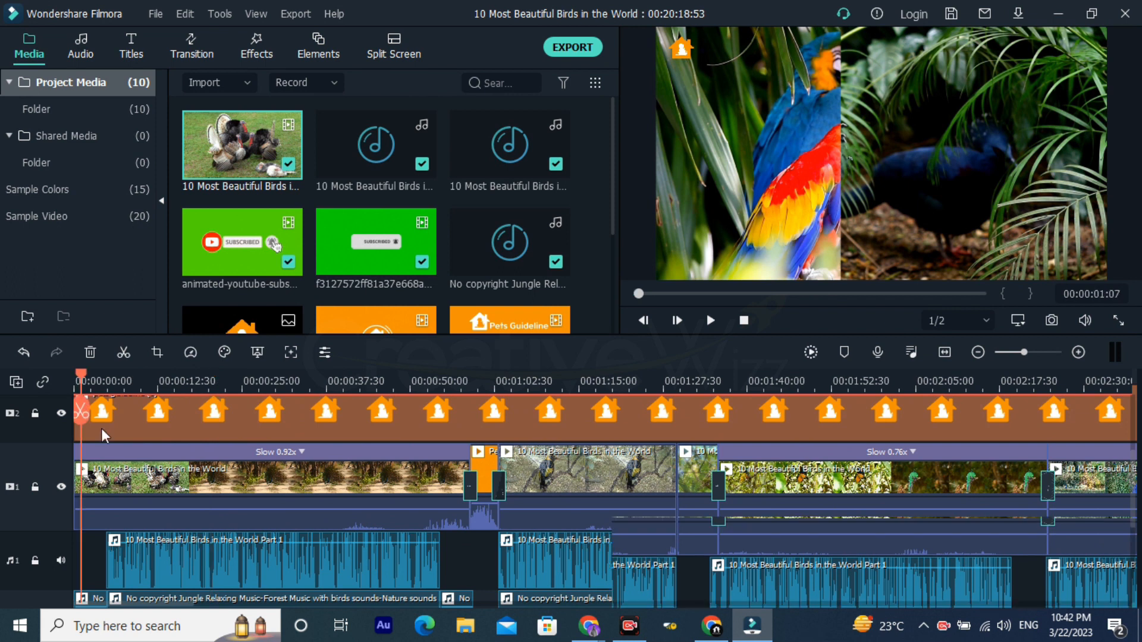
scroll(106, 443, "up", 4)
scroll(129, 562, "down", 3)
left_click(130, 500)
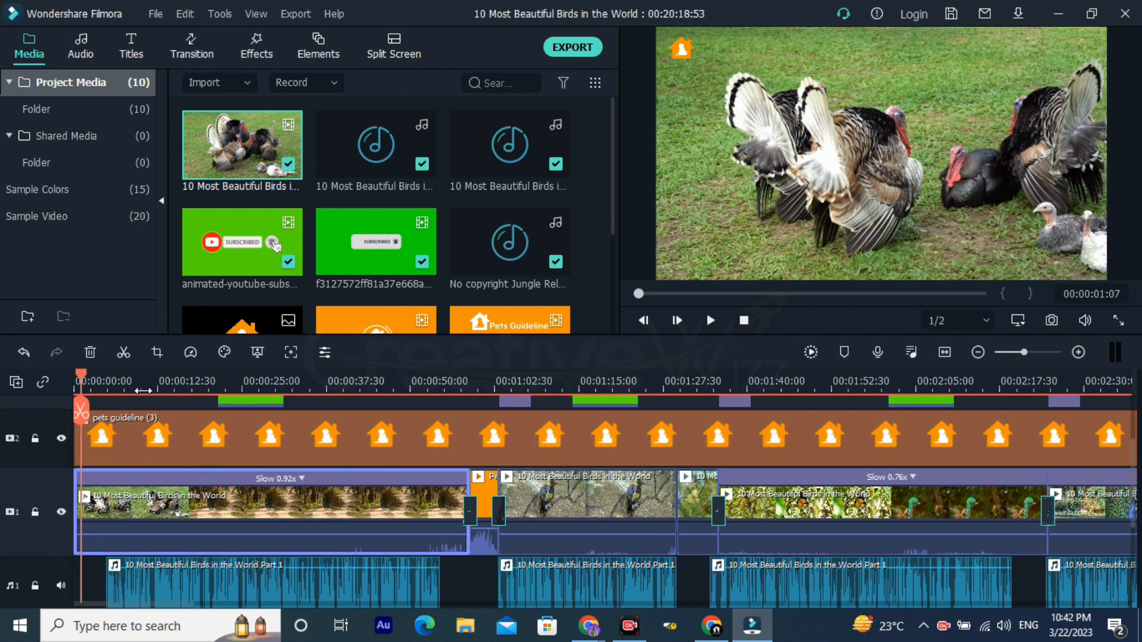
Step: Scrub through the first video clip in short jumps, from its start to about 55 seconds, to review the introduction footage
left_click(118, 381)
left_click(148, 381)
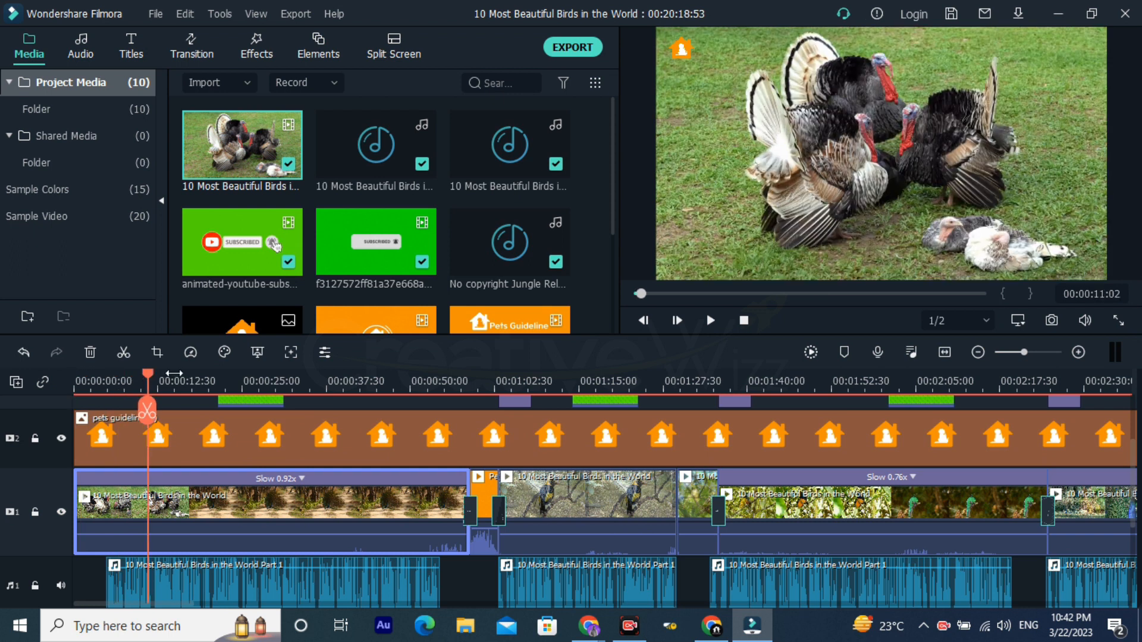
left_click(173, 381)
left_click(208, 381)
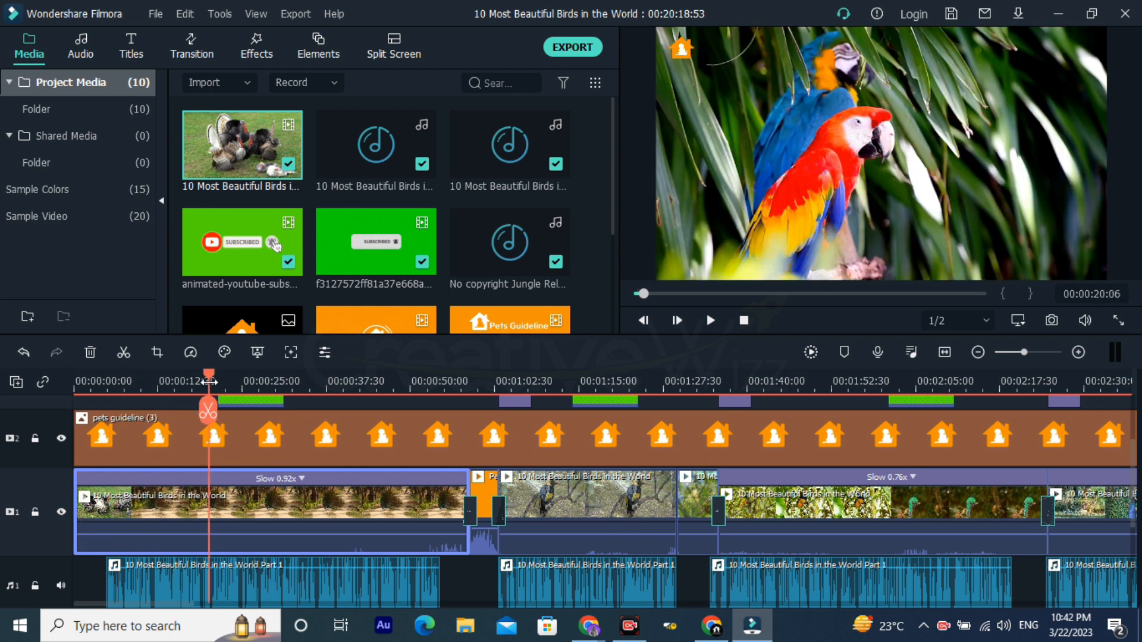
left_click(286, 381)
left_click(321, 381)
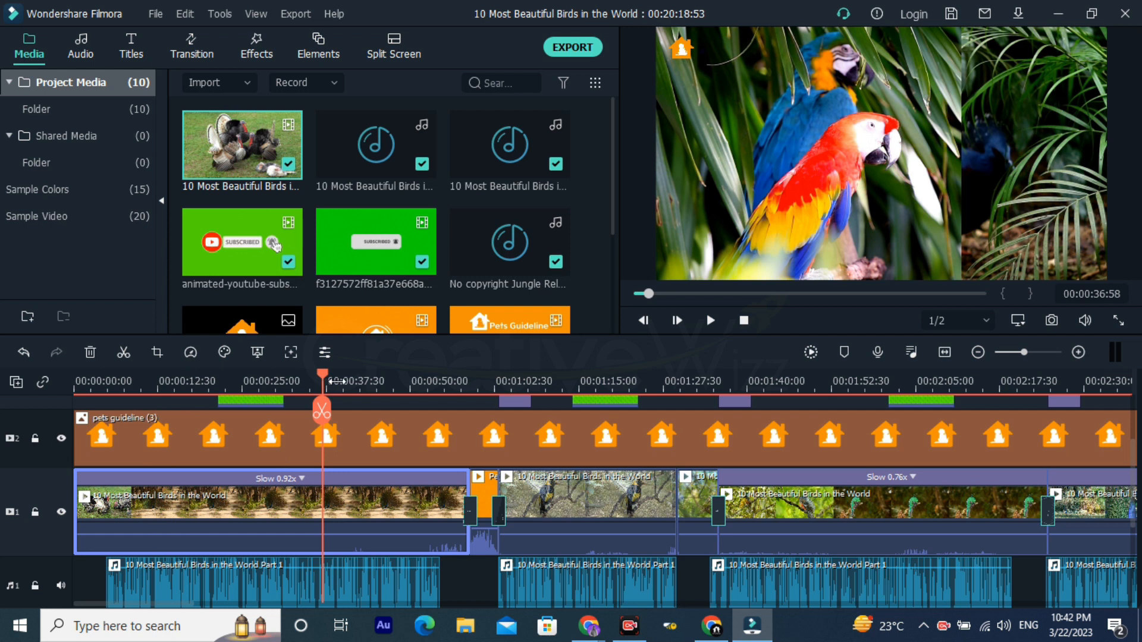
left_click(337, 381)
left_click(366, 387)
left_click(391, 387)
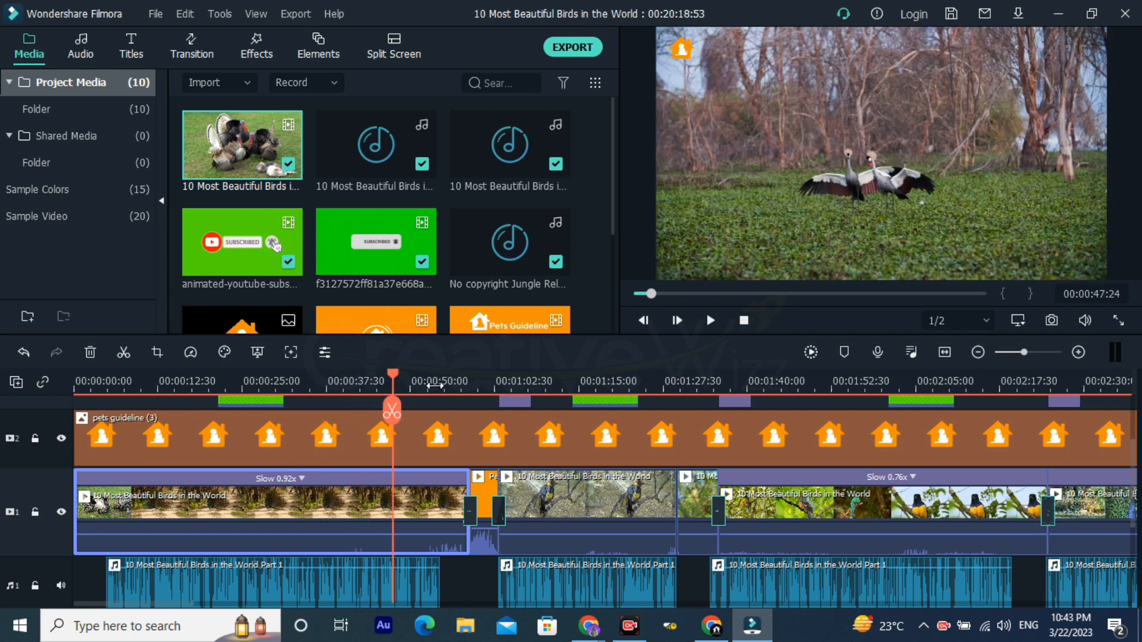
left_click(424, 384)
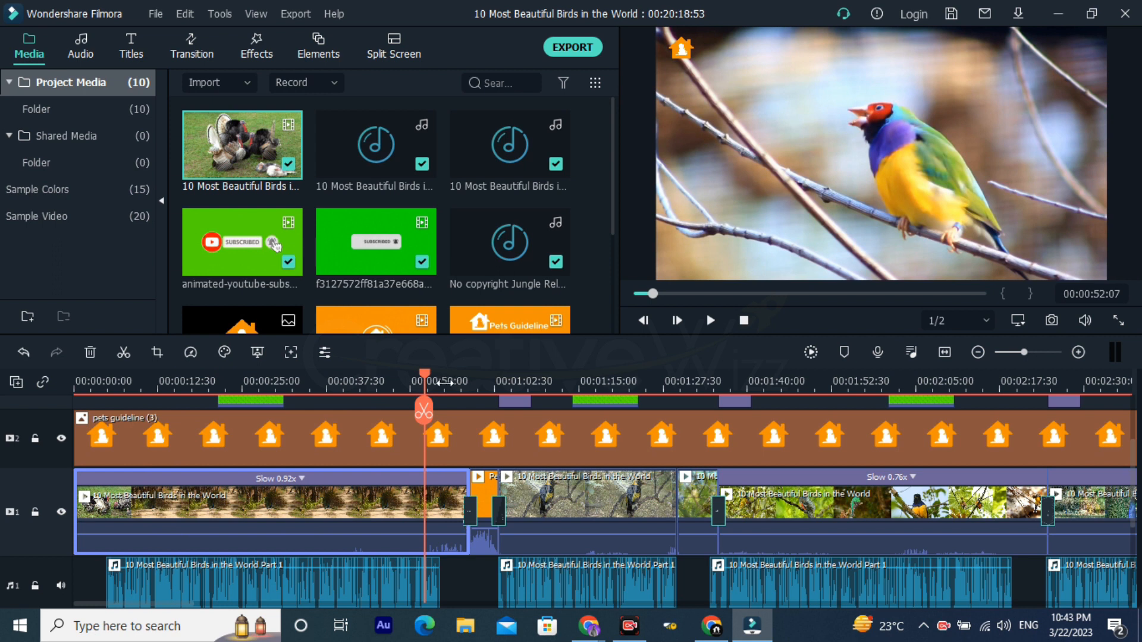
left_click(444, 383)
Step: Select the Pets Guideline Intro clip and examine its transitions and the audio tracks beneath it
left_click_drag(388, 408, 377, 438)
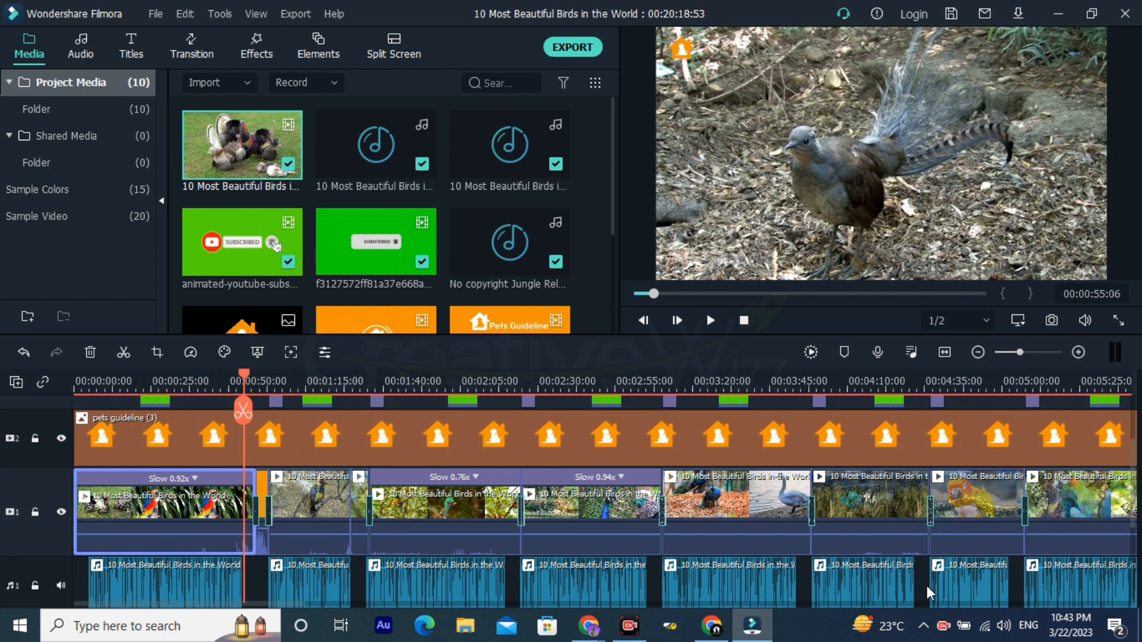
scroll(454, 481, "down", 1)
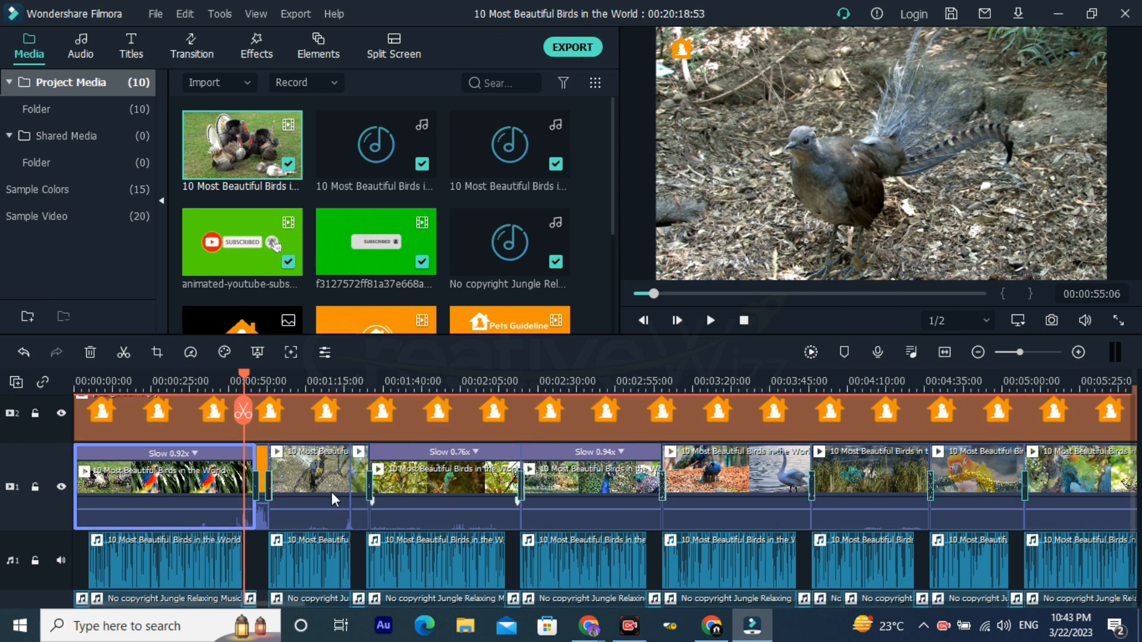
scroll(330, 491, "up", 1)
left_click_drag(282, 371, 698, 386)
scroll(600, 487, "down", 2)
scroll(436, 525, "up", 2)
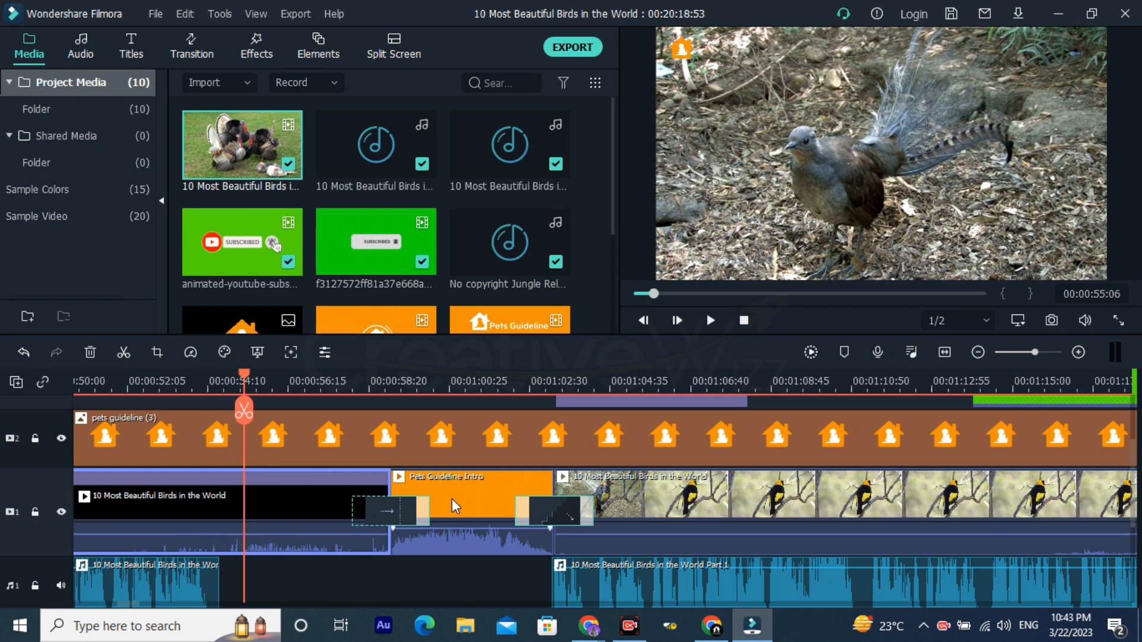
left_click(451, 499)
scroll(412, 476, "down", 4)
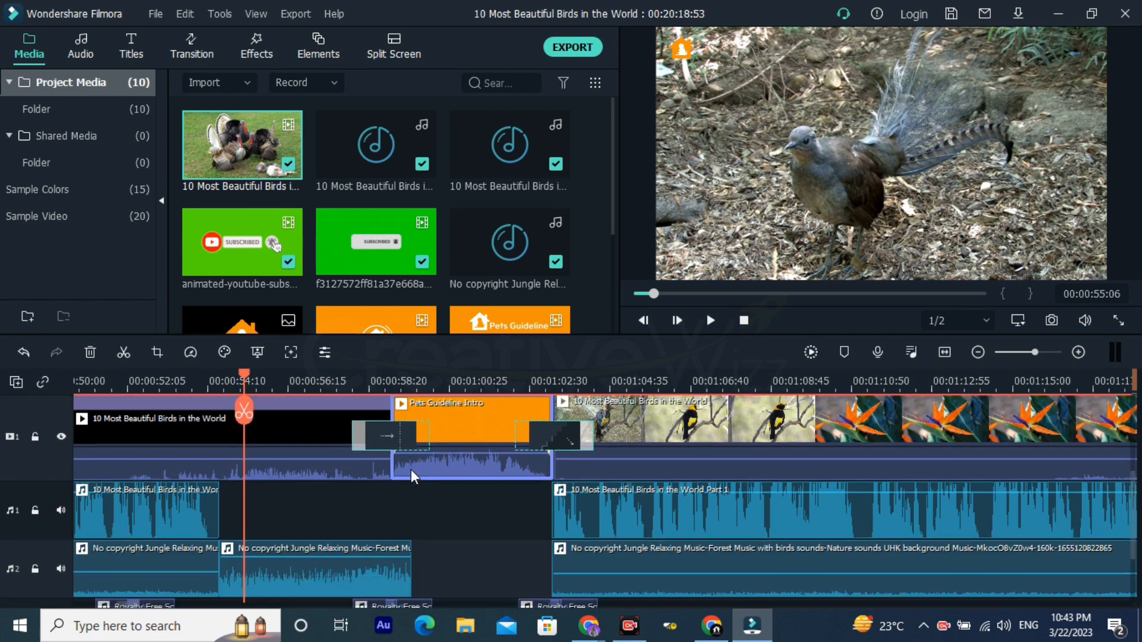
Step: Play the project from the beginning to check how the background music leads into the voice-over, stopping at about 6:50
scroll(354, 463, "left", 10)
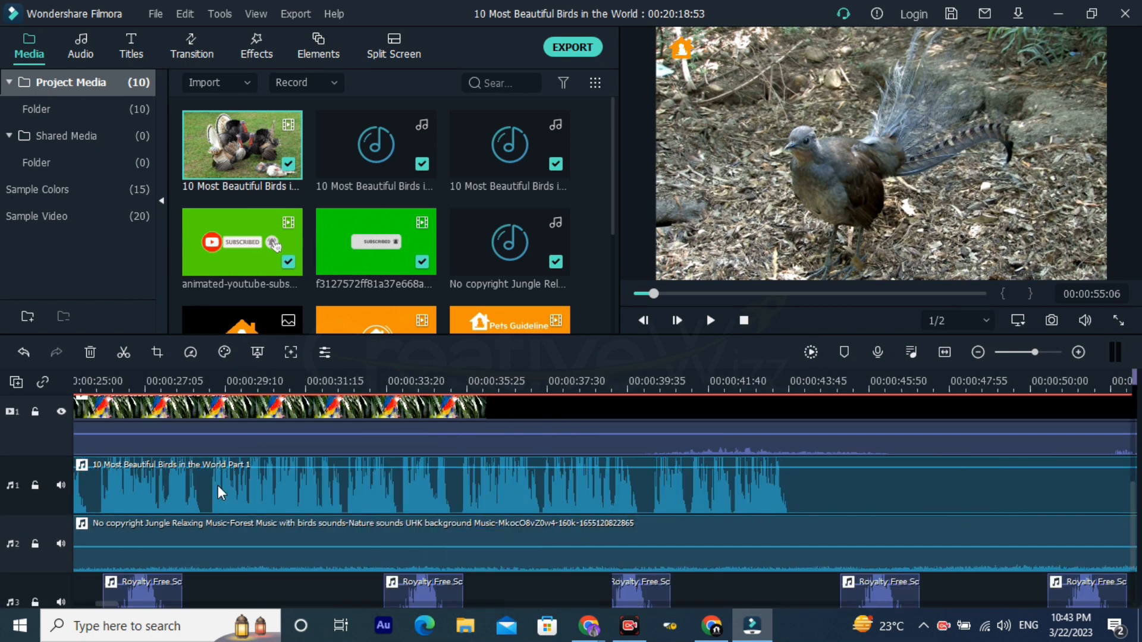
left_click(77, 380)
left_click(73, 376)
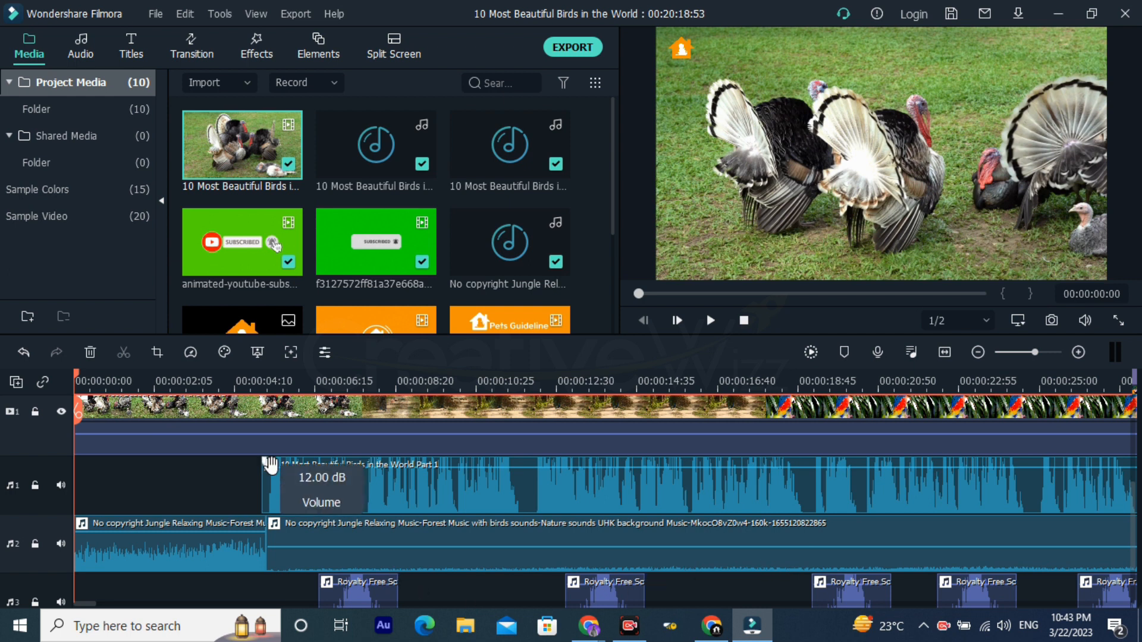
scroll(291, 377, "up", 2)
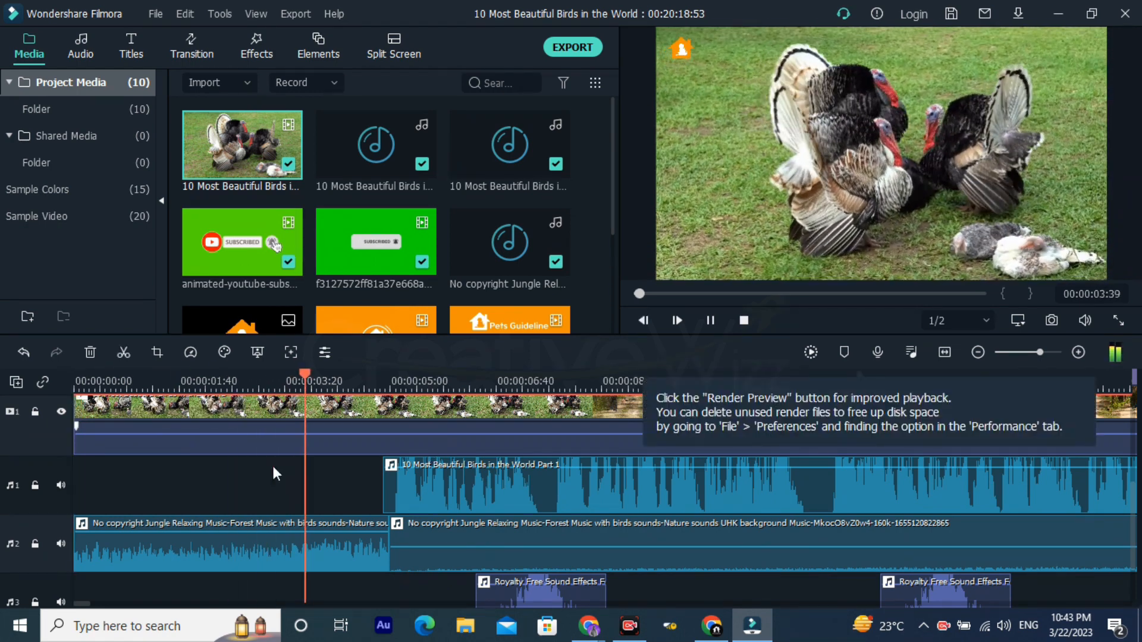
left_click(410, 402)
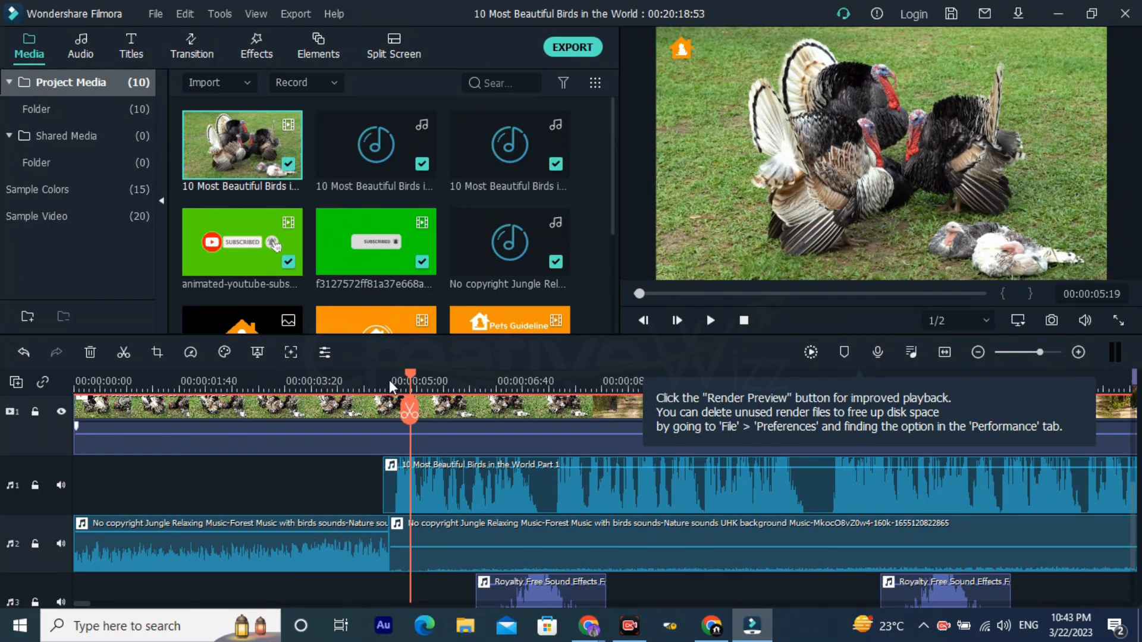
left_click(391, 380)
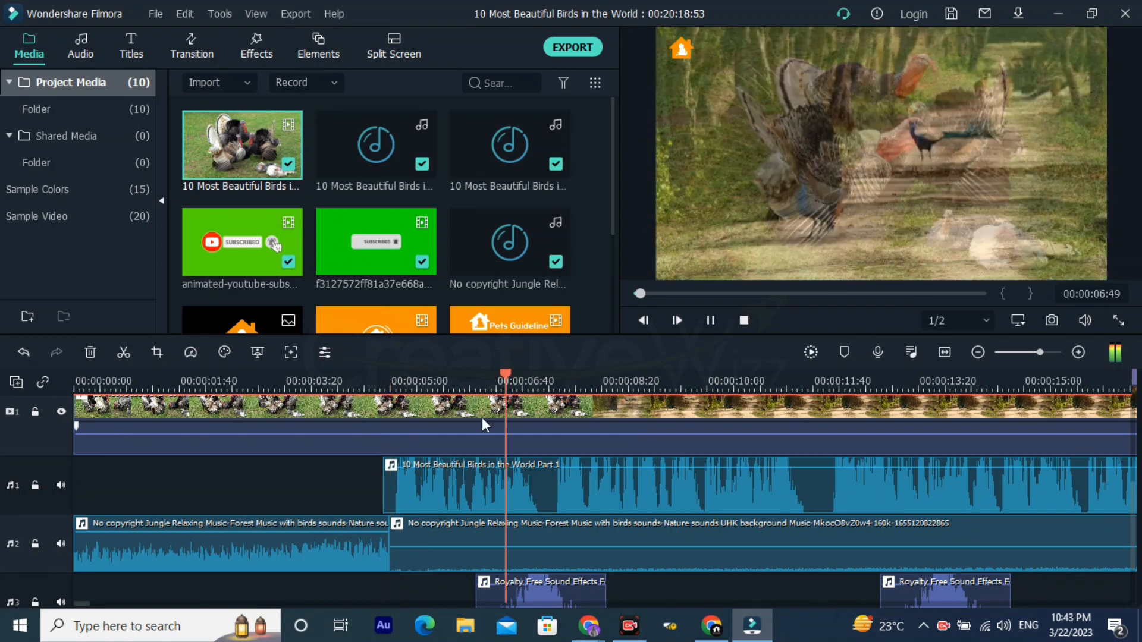
key("space")
left_click(506, 391)
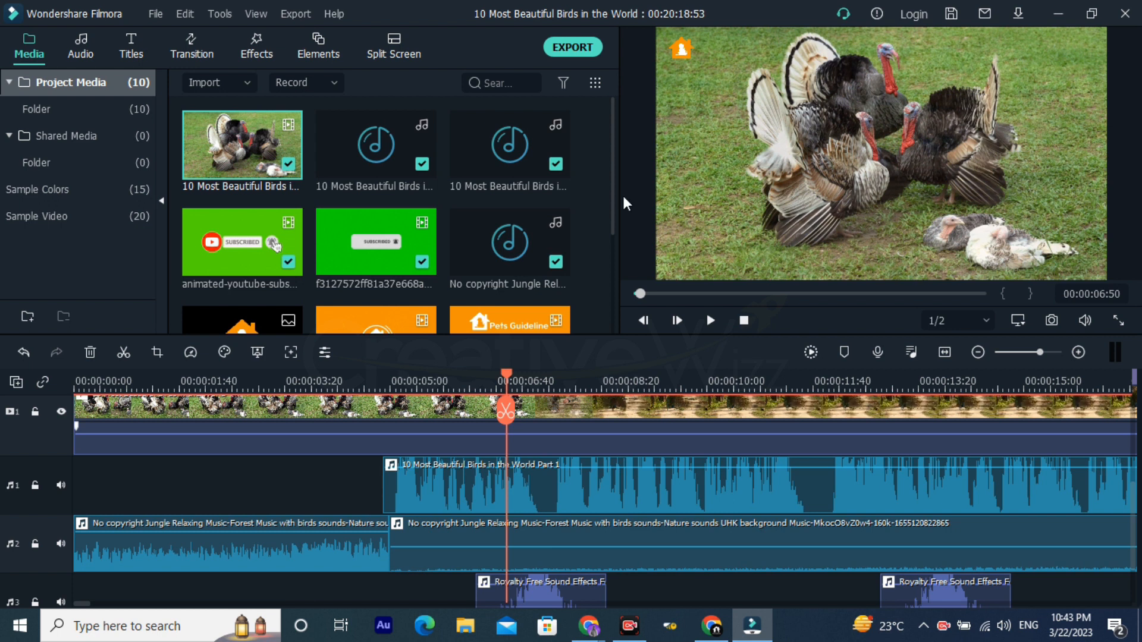
Step: Select the first sound effect on audio track 3 and replay that section to check it against the turkey-to-peacock transition
scroll(517, 515, "up", 1)
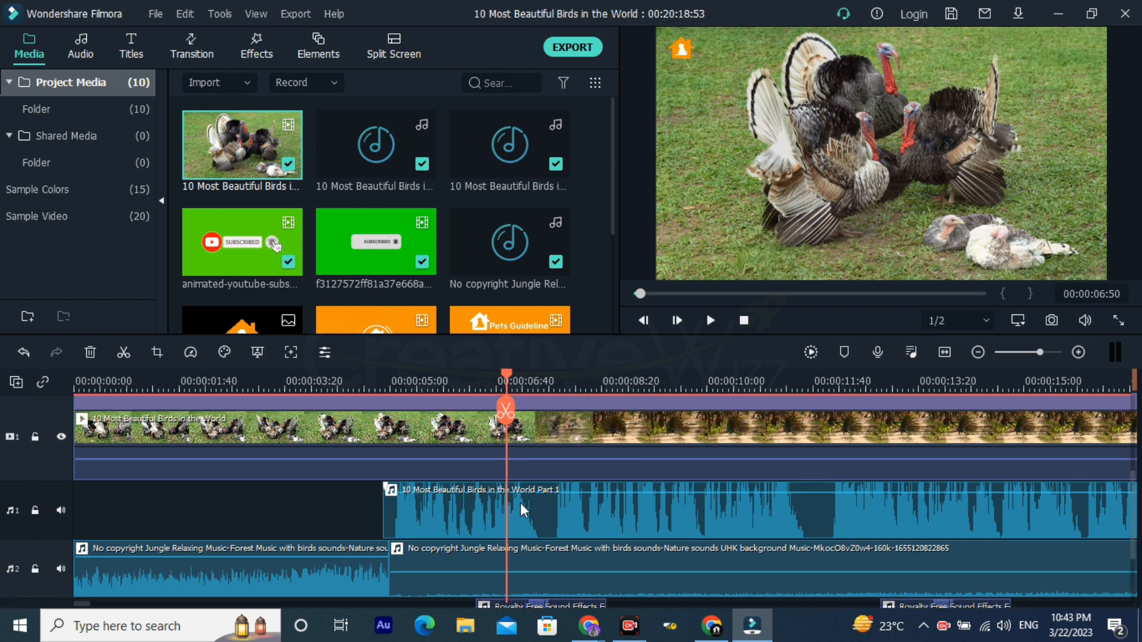
scroll(520, 502, "up", 2)
scroll(537, 521, "down", 5)
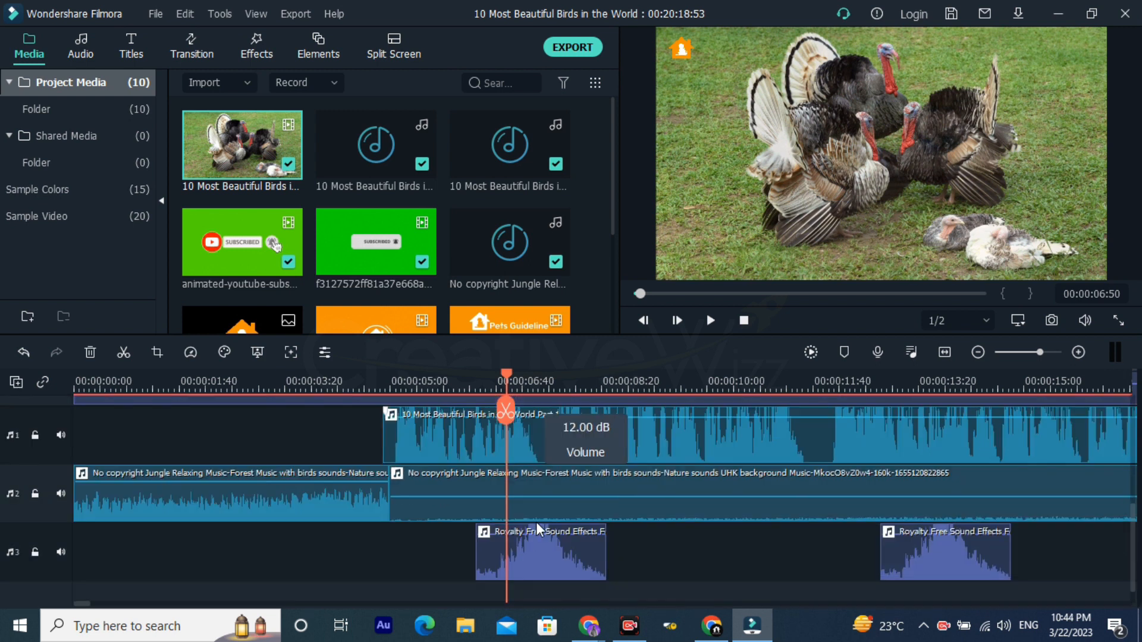
left_click(521, 558)
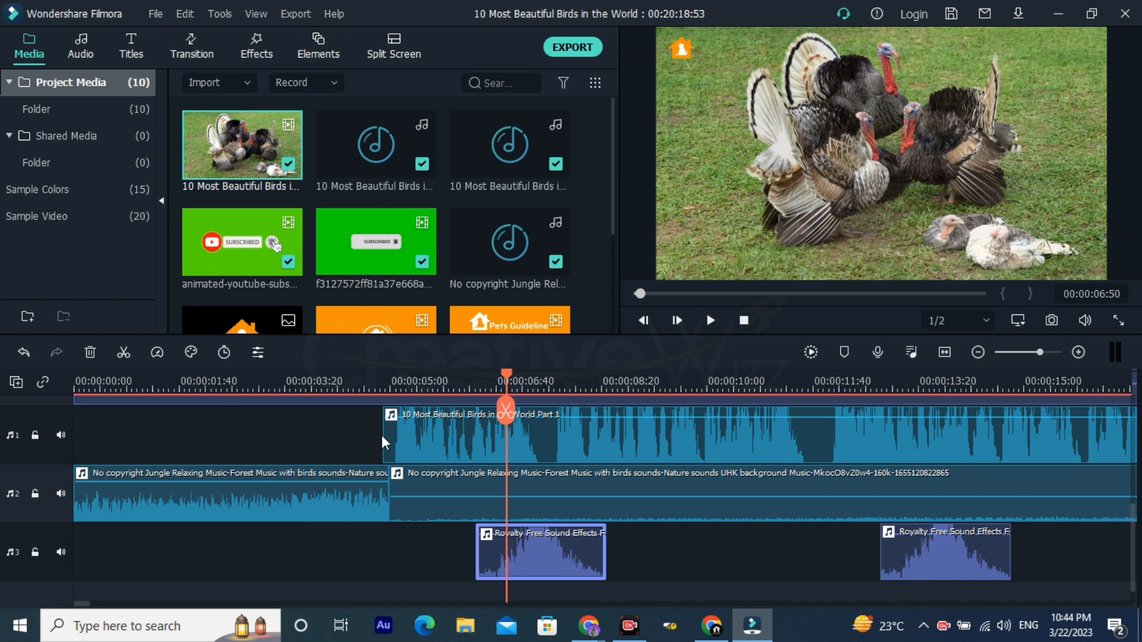
left_click(465, 390)
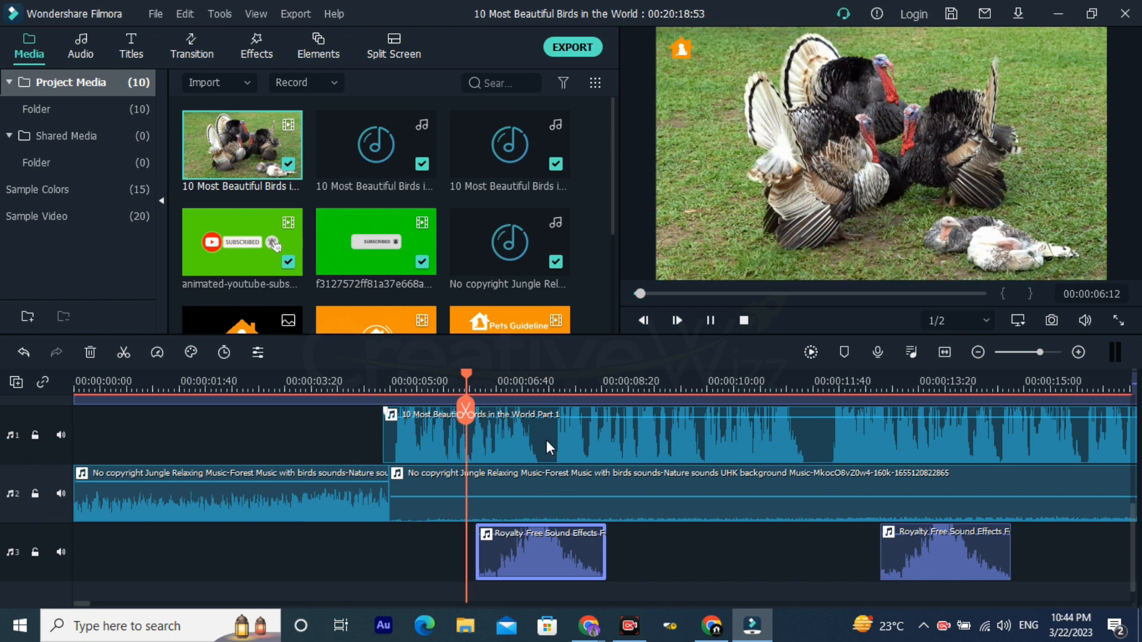
key("space")
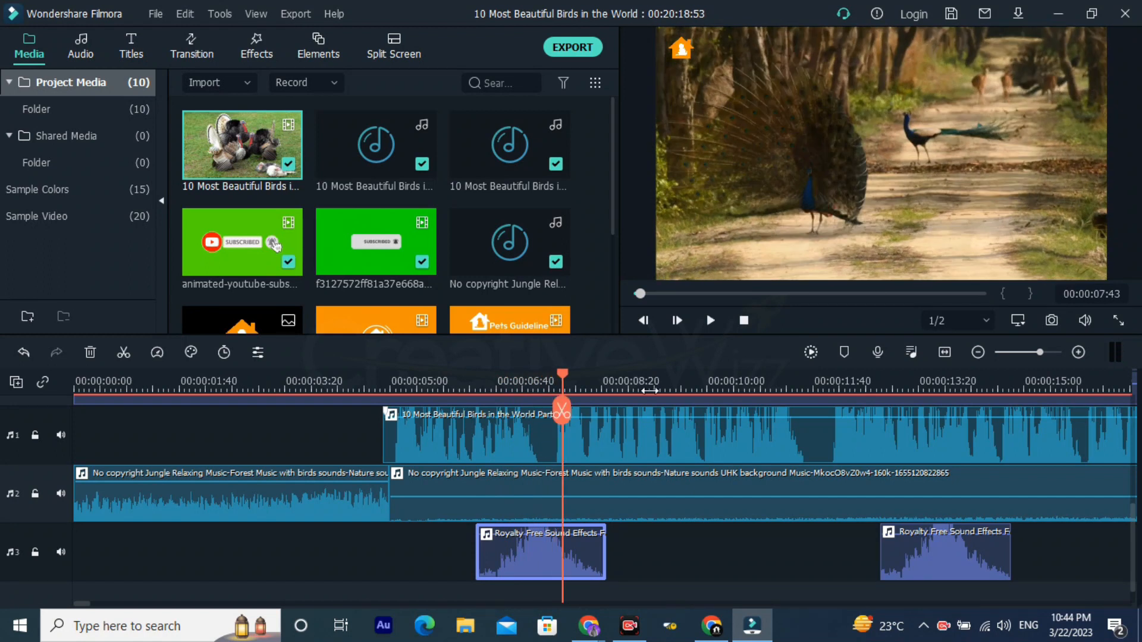
left_click(523, 384)
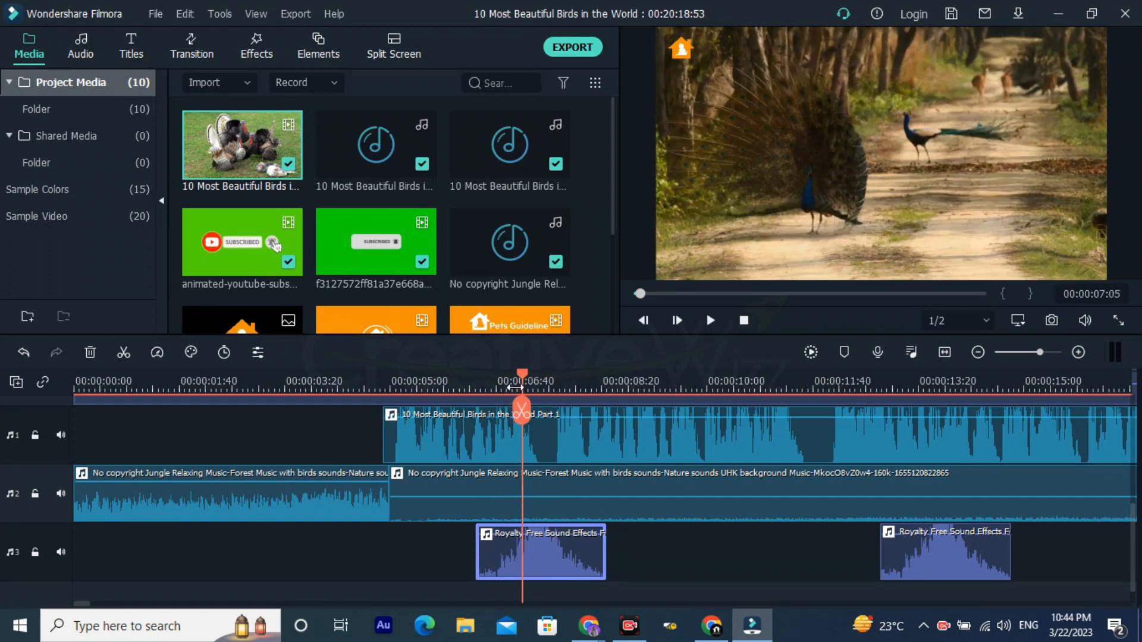
left_click(499, 387)
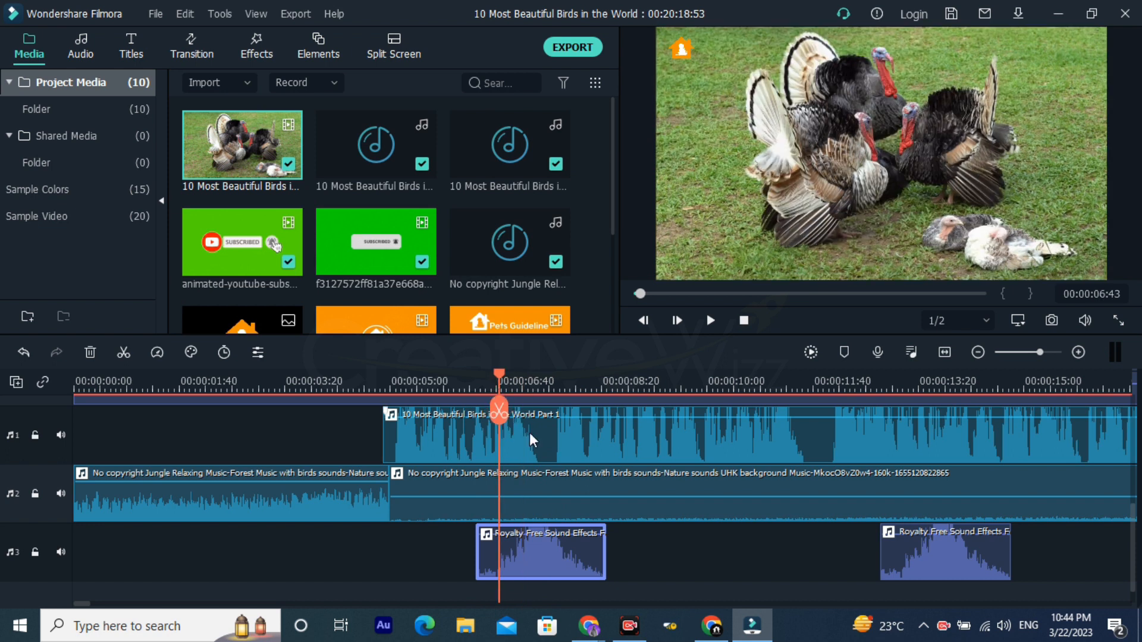
scroll(529, 433, "up", 1)
key("space")
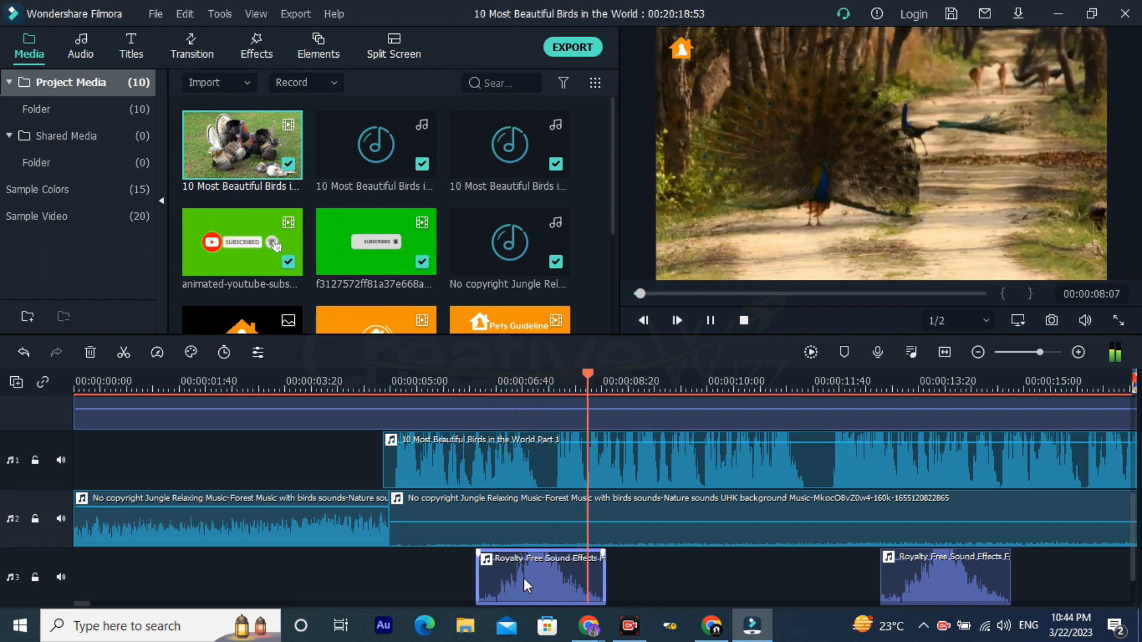
key("space")
Step: Play through the second sound effect to check its match with the peacock-to-parrot transition, and select the voice-over clip above it
scroll(651, 517, "up", 2)
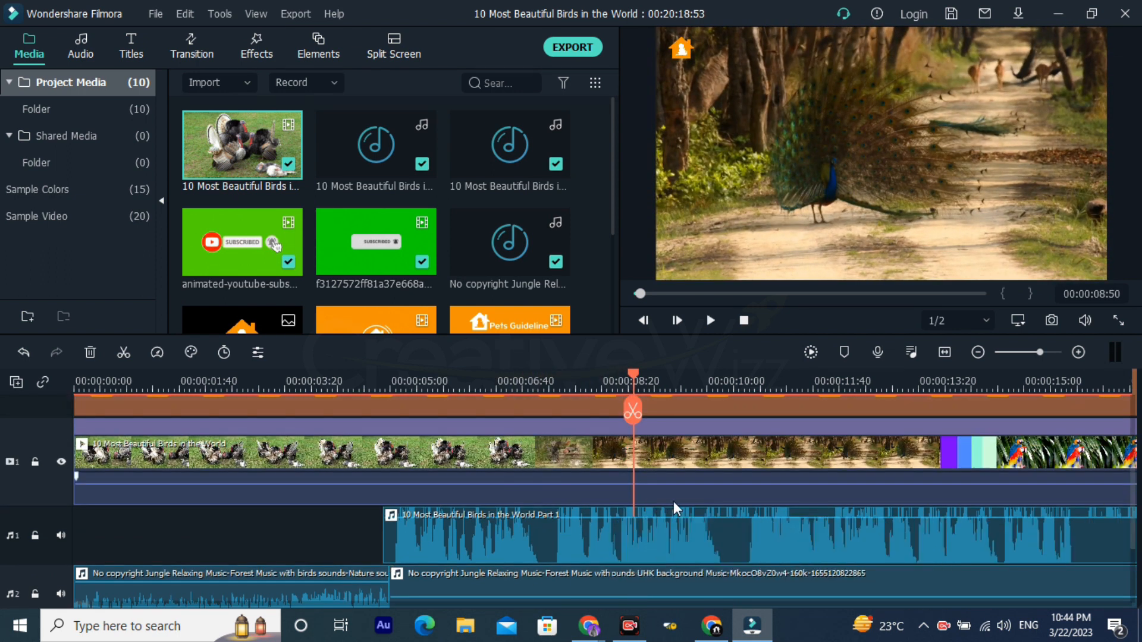
scroll(654, 496, "right", 5)
scroll(626, 491, "up", 5)
scroll(623, 492, "right", 4)
scroll(616, 491, "down", 5)
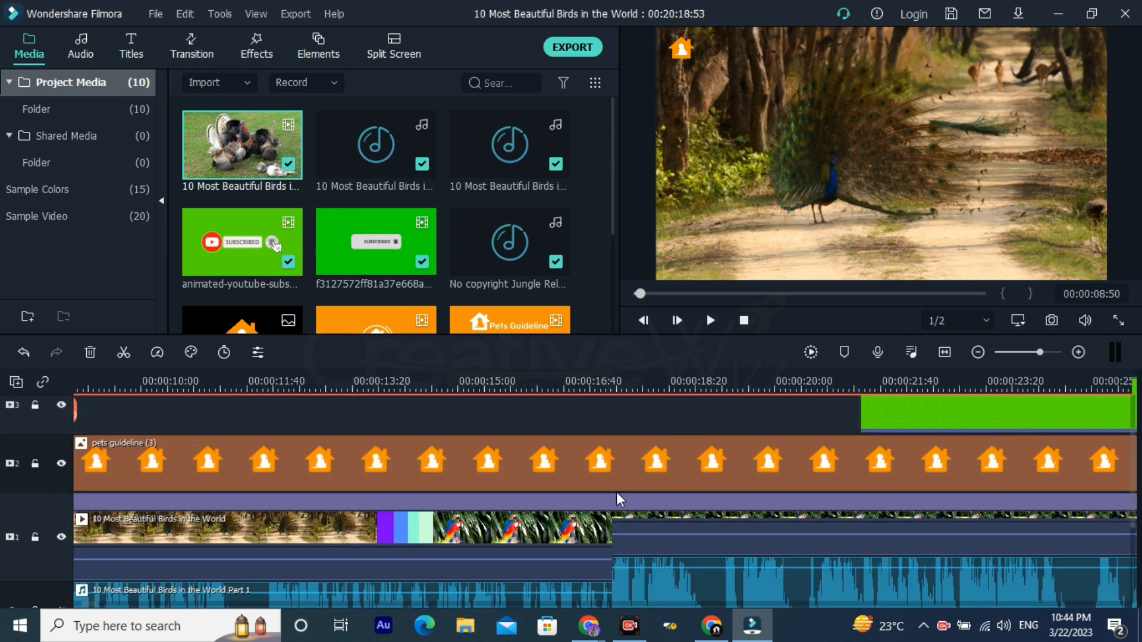
scroll(448, 500, "left", 5)
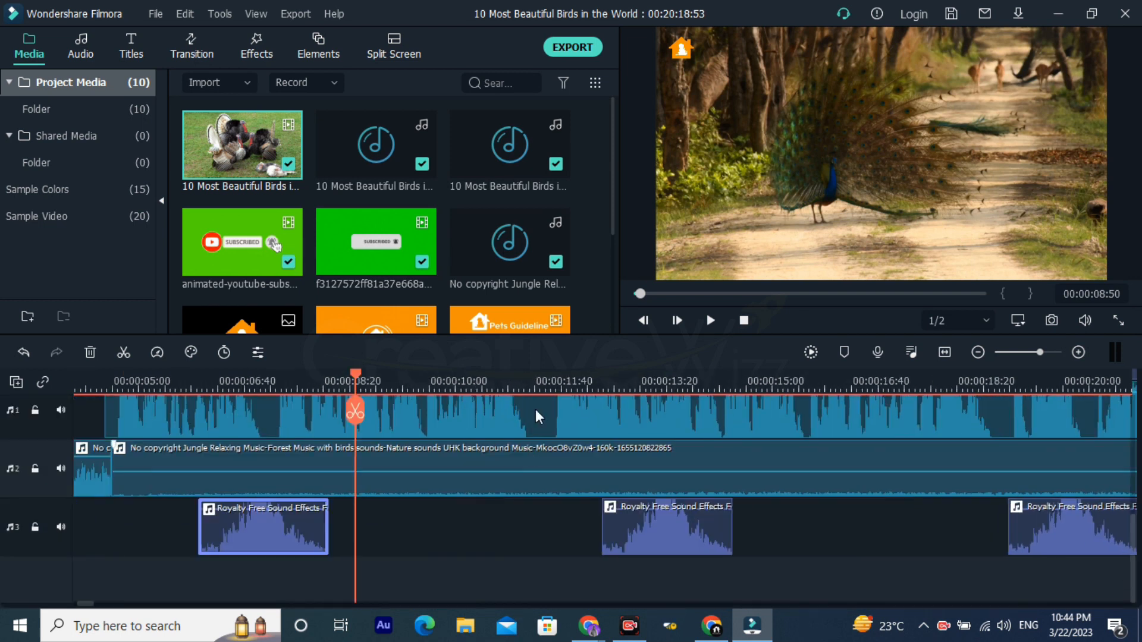
key("space")
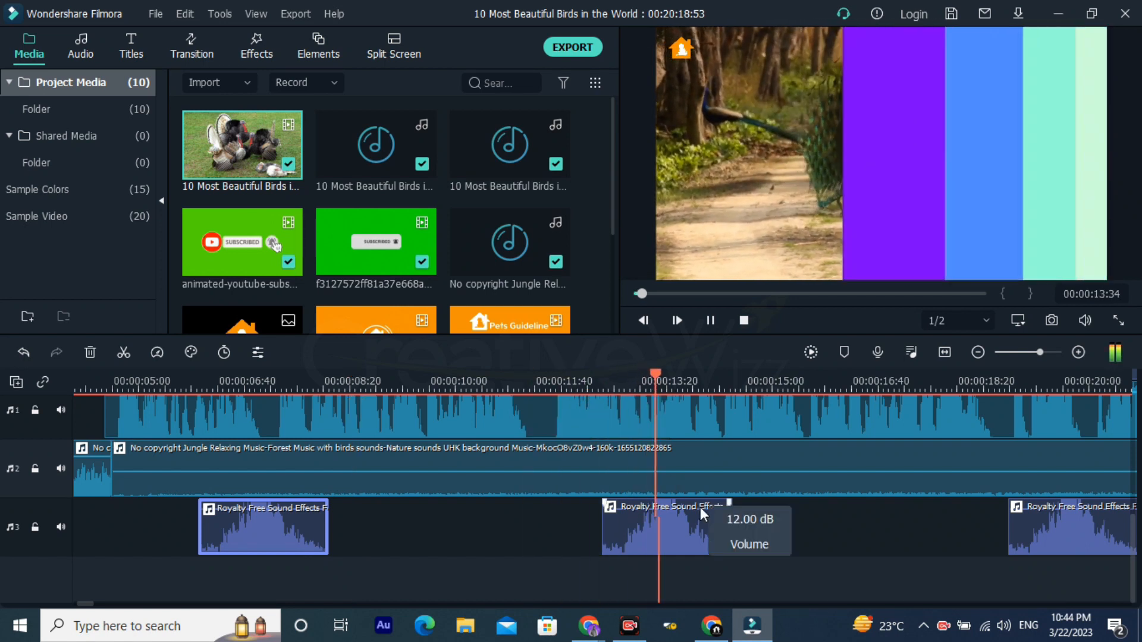
key("space")
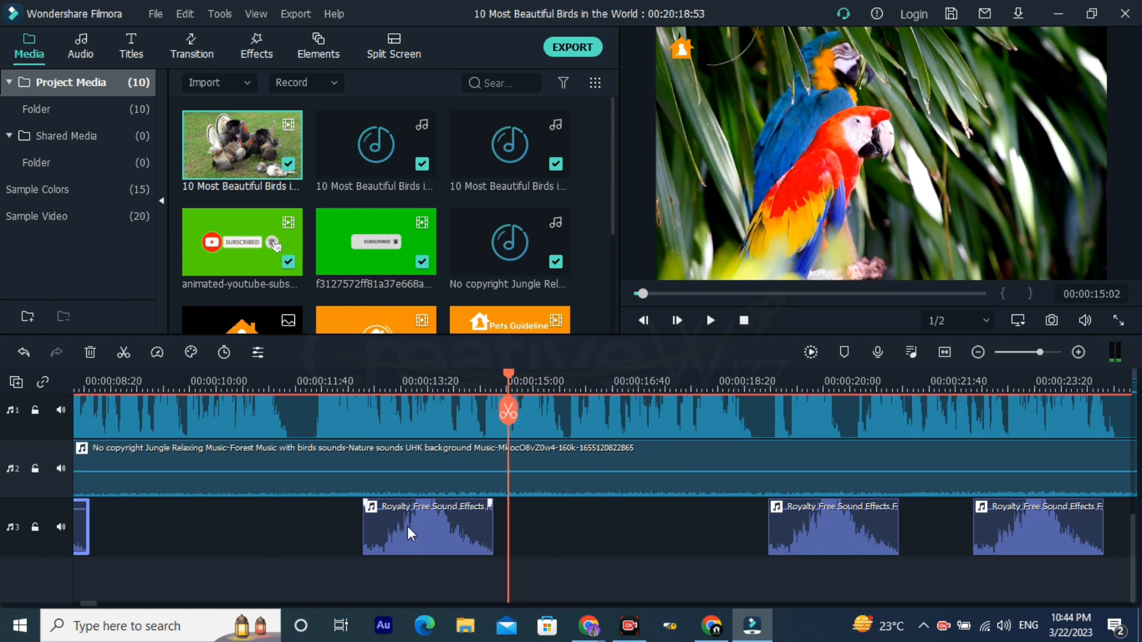
left_click(405, 422)
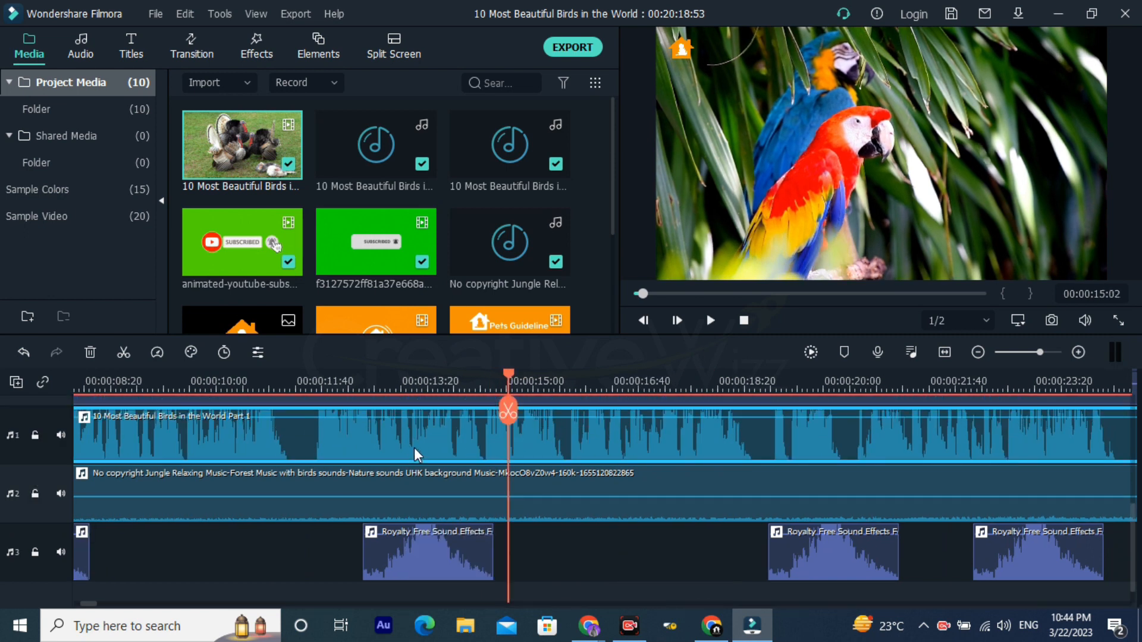
Step: Select the second full sound effect clip on audio track 3 and replay that section to check it against the peacock-to-parrot transition
left_click(419, 552)
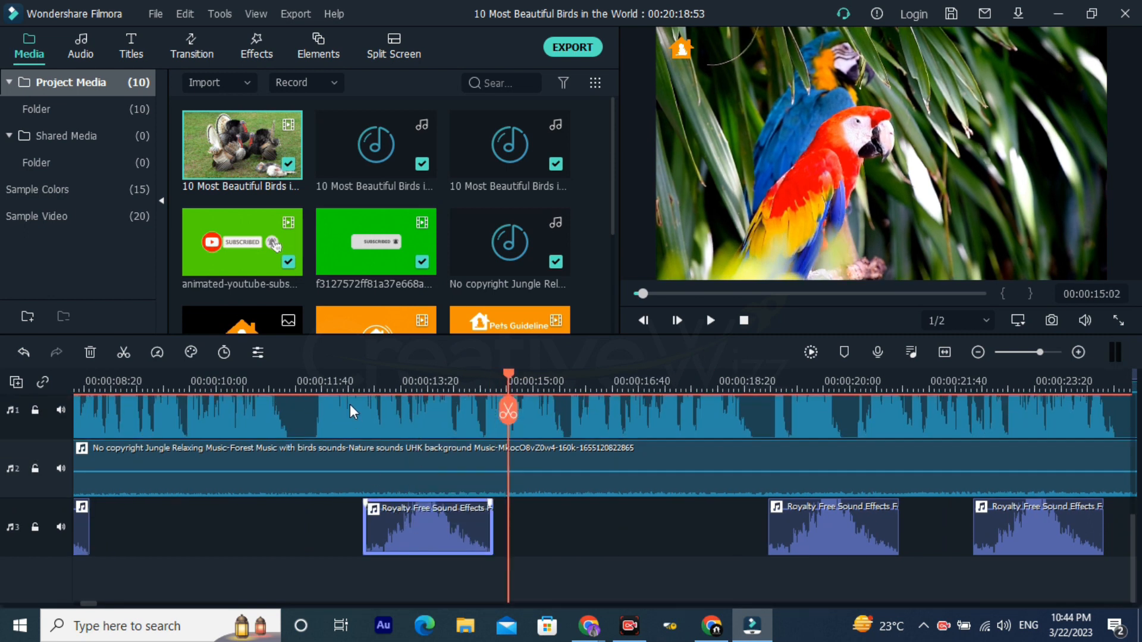
left_click(350, 382)
key("space")
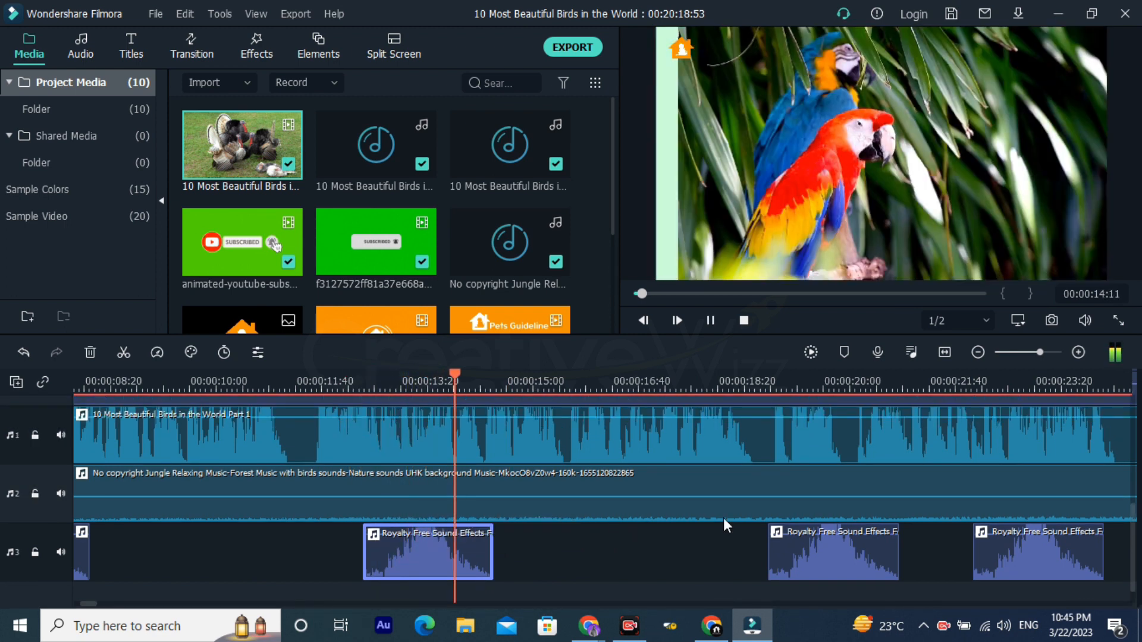
key("space")
Step: Play from about 19:04 to 20:50 to check the next sound effect against the change from parrots to blue birds, and examine the following effects
left_click(764, 385)
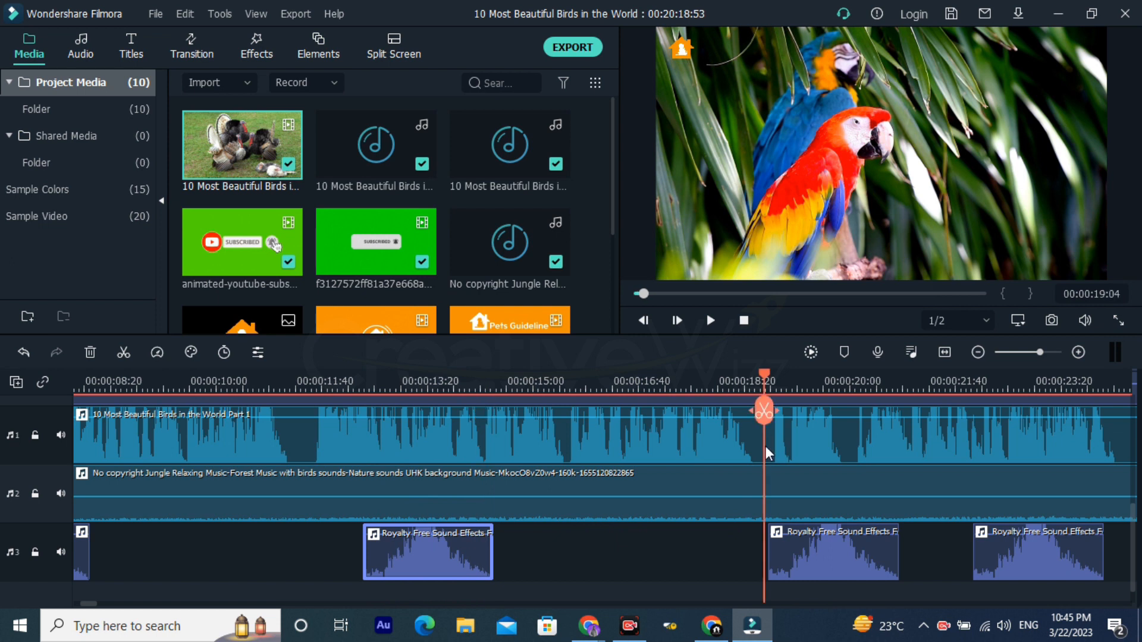
key("space")
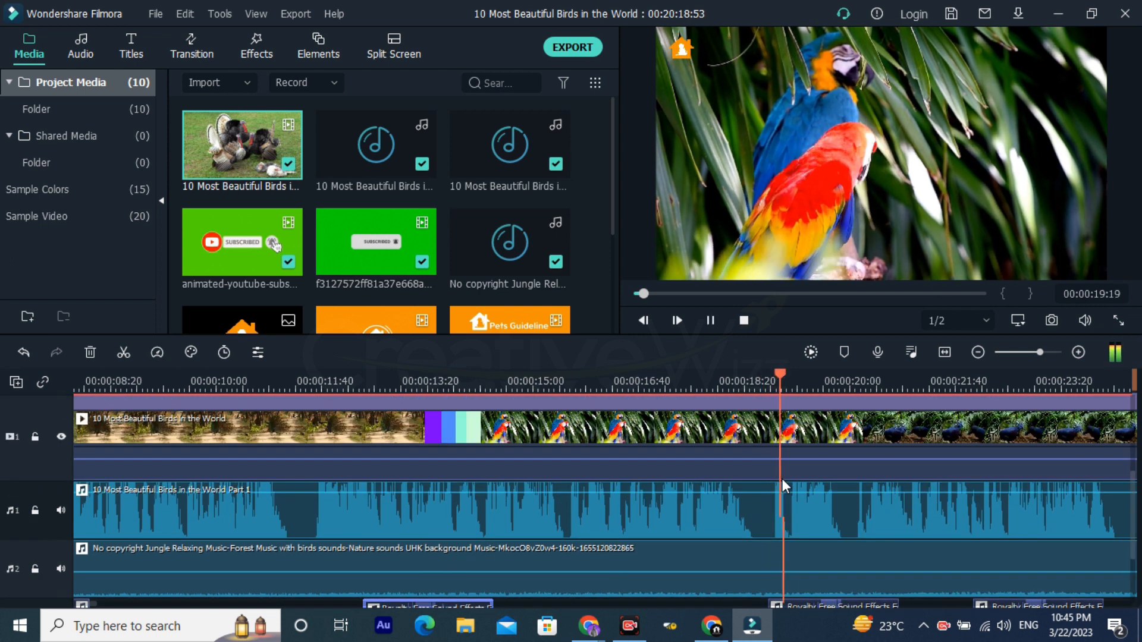
key("space")
scroll(782, 479, "down", 3)
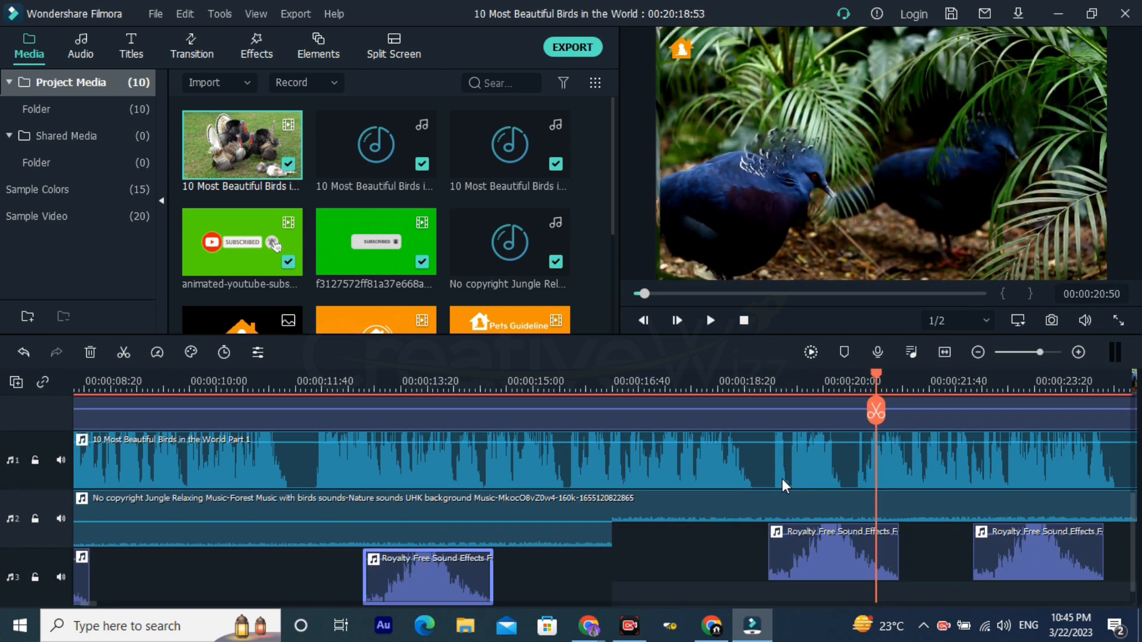
scroll(797, 484, "right", 5)
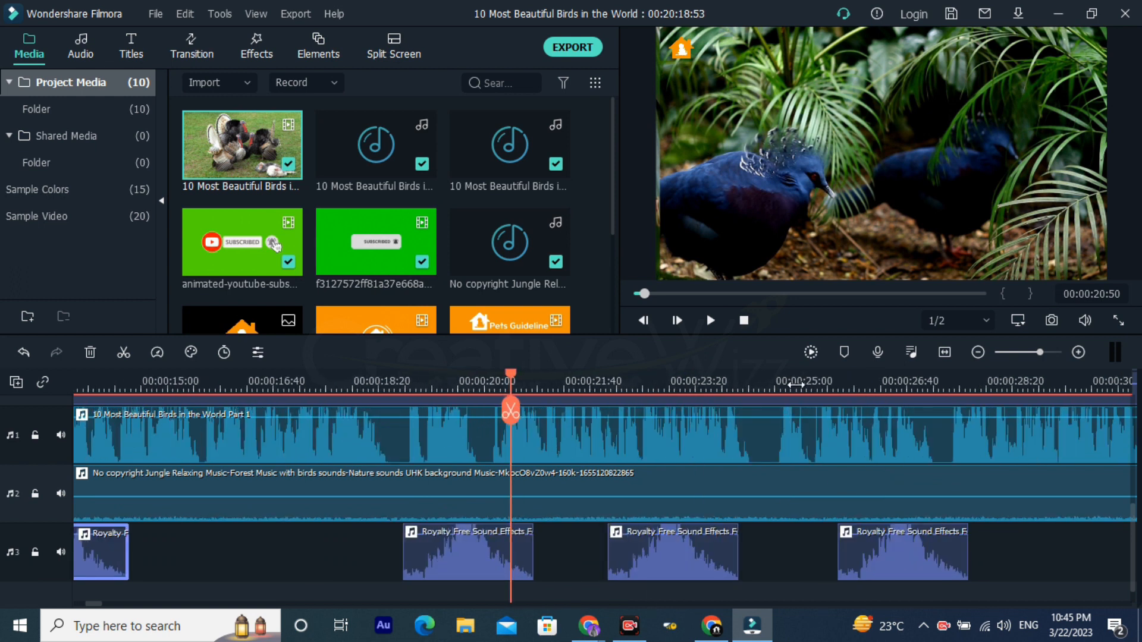
scroll(796, 386, "down", 2)
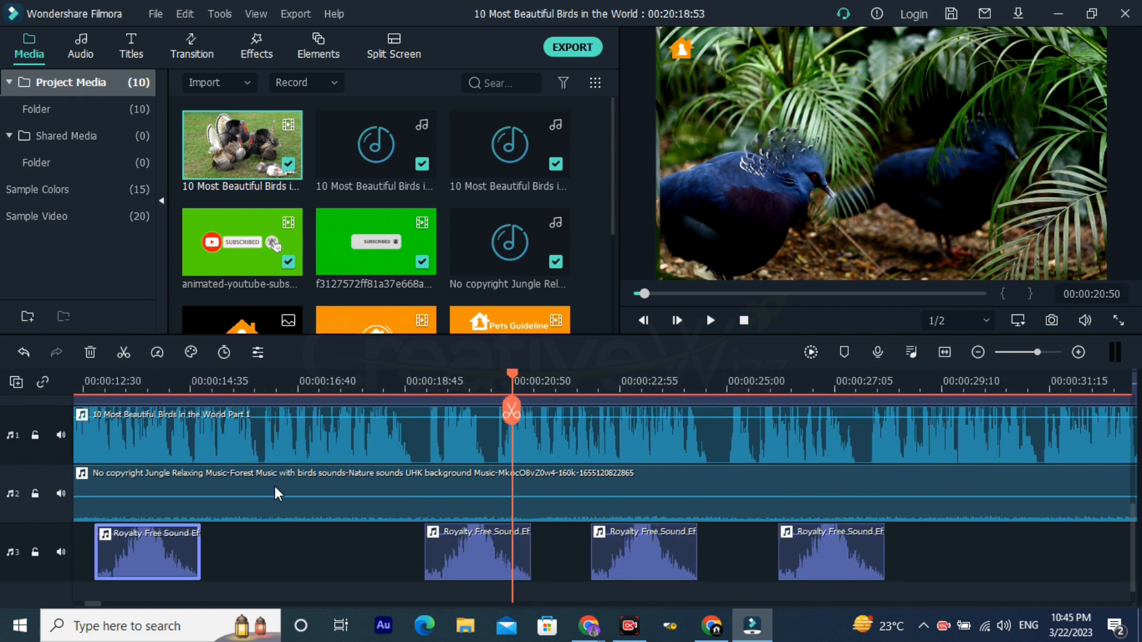
Step: Select the pets guideline logo clip on video track 2 and the bird footage on track 1 to compare each with the preview
scroll(286, 463, "up", 3)
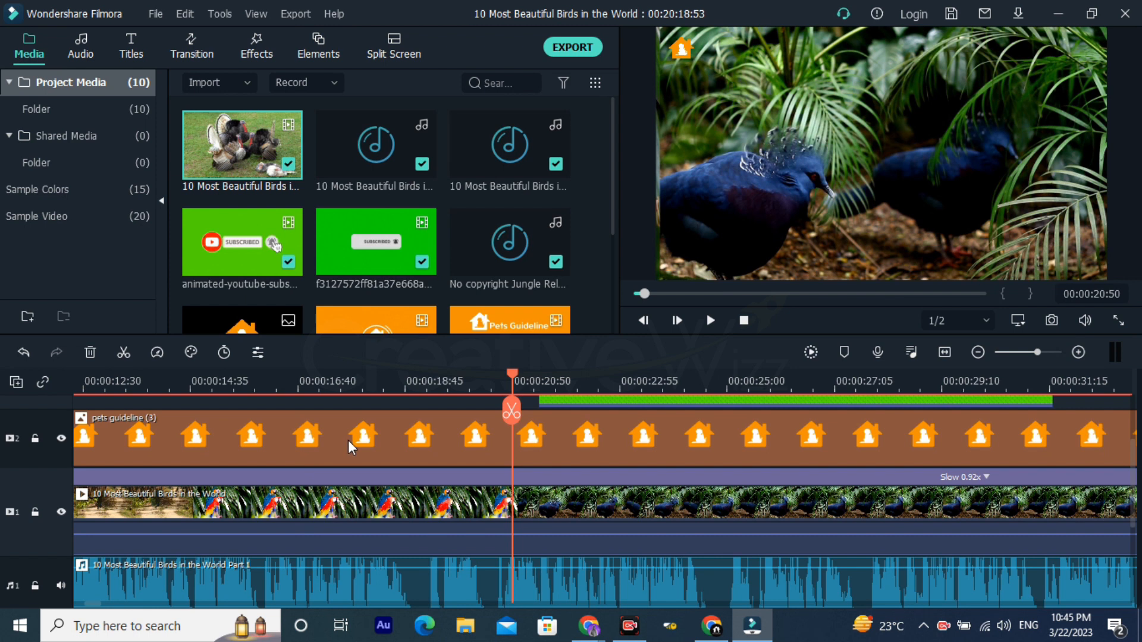
scroll(348, 440, "up", 2)
left_click(330, 529)
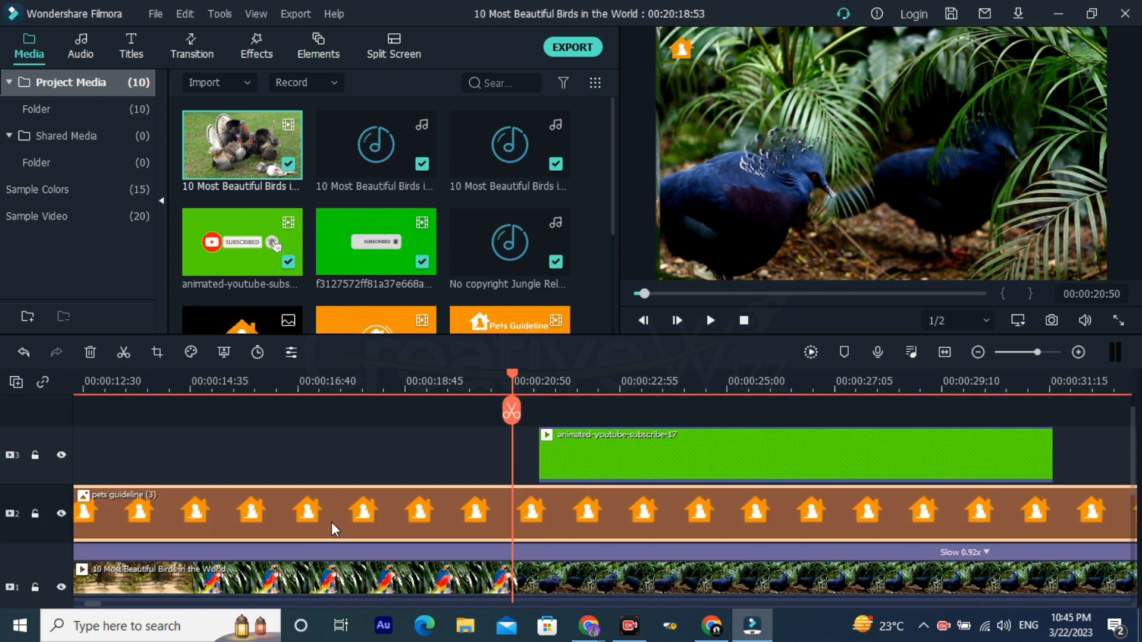
scroll(363, 515, "down", 2)
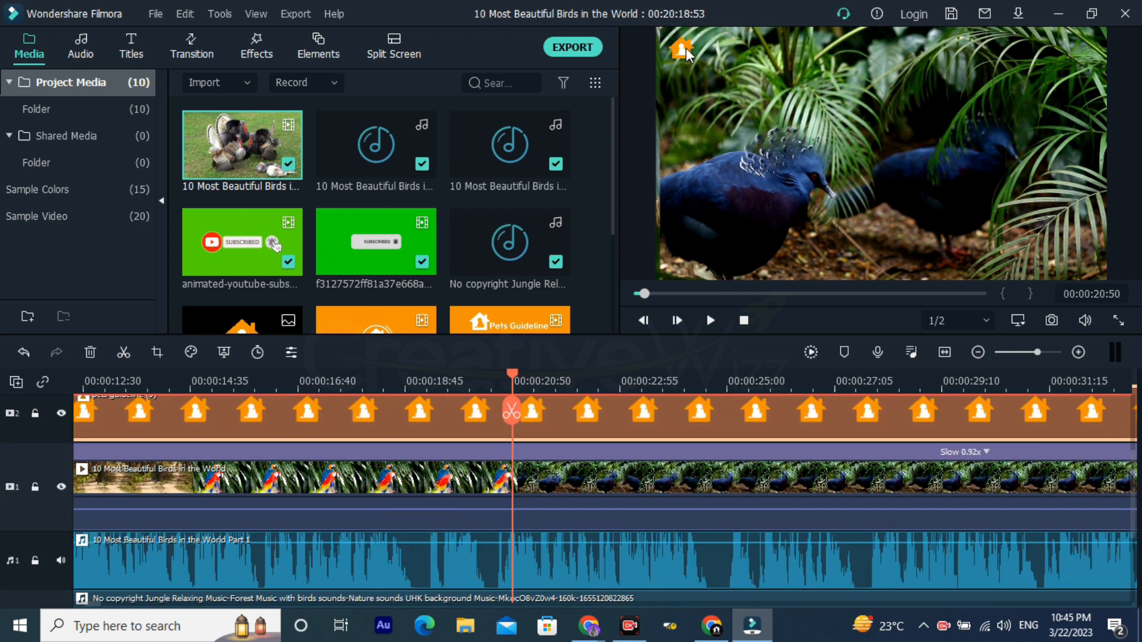
left_click(393, 490)
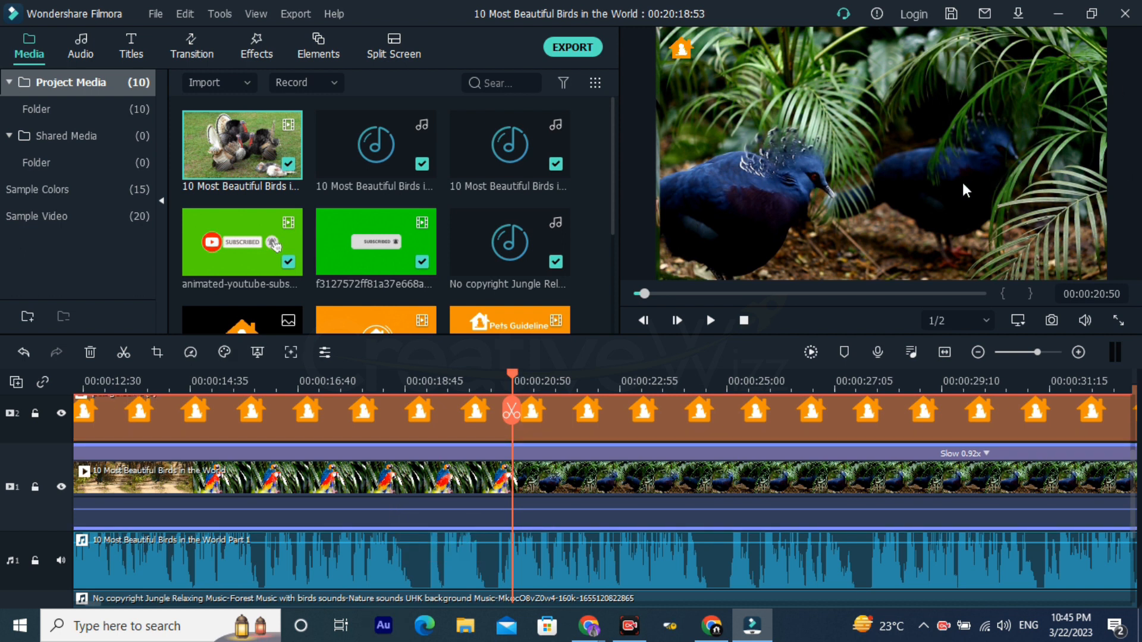
Step: Select the voice-over clip and the jungle background music clip to review the audio layers, and move the playhead to 00:00:17:25
scroll(450, 569, "down", 1)
scroll(449, 563, "down", 1)
left_click(448, 515)
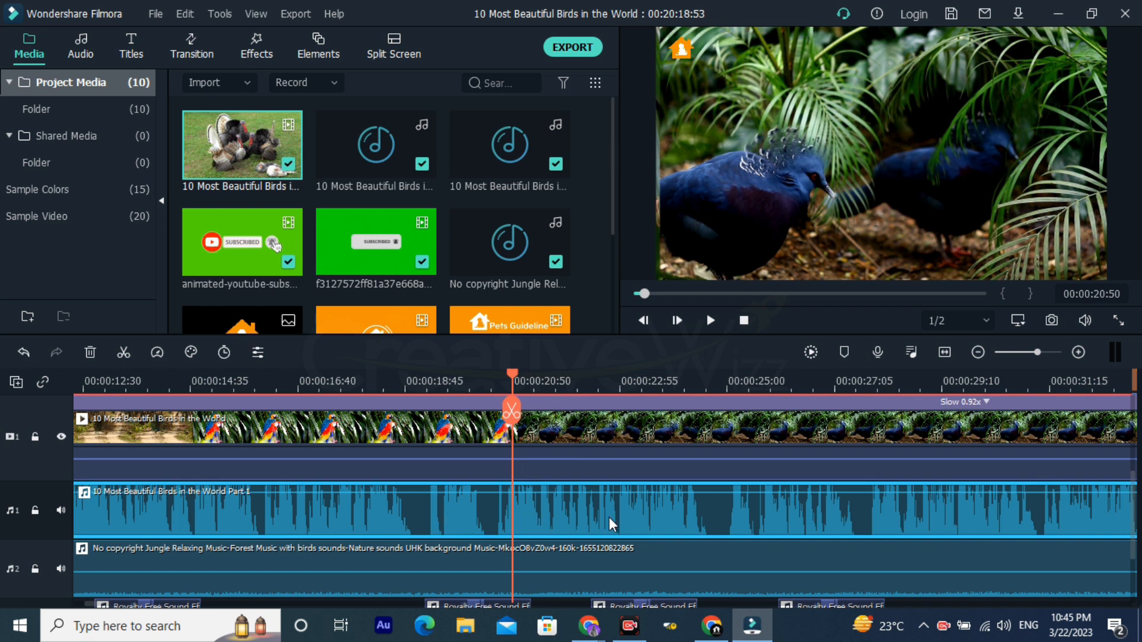
scroll(609, 516, "down", 2)
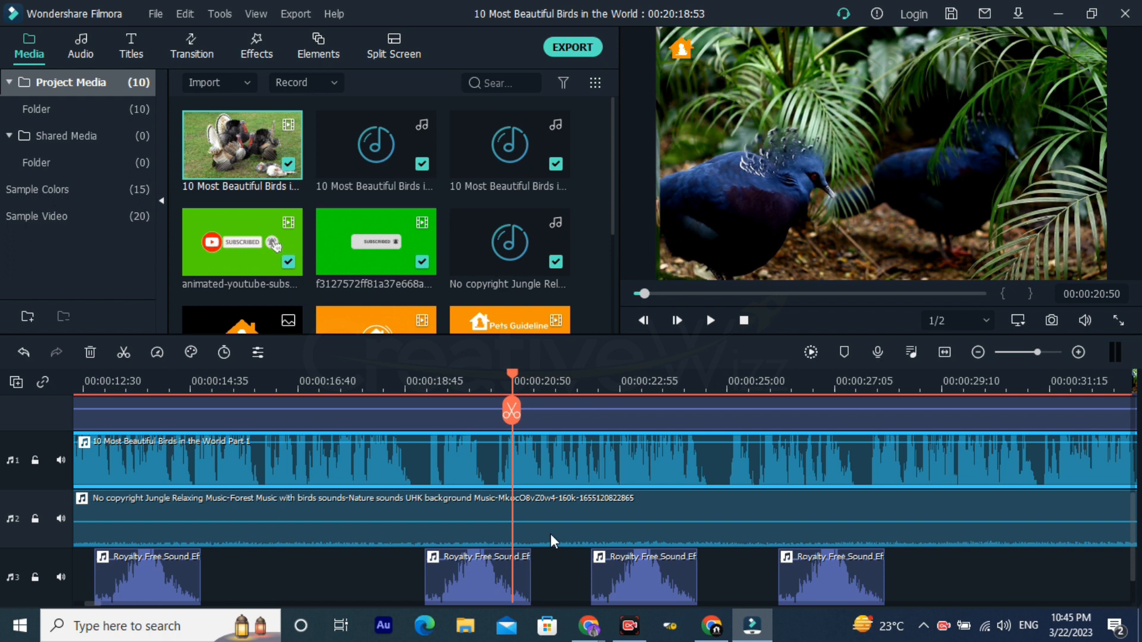
left_click(551, 533)
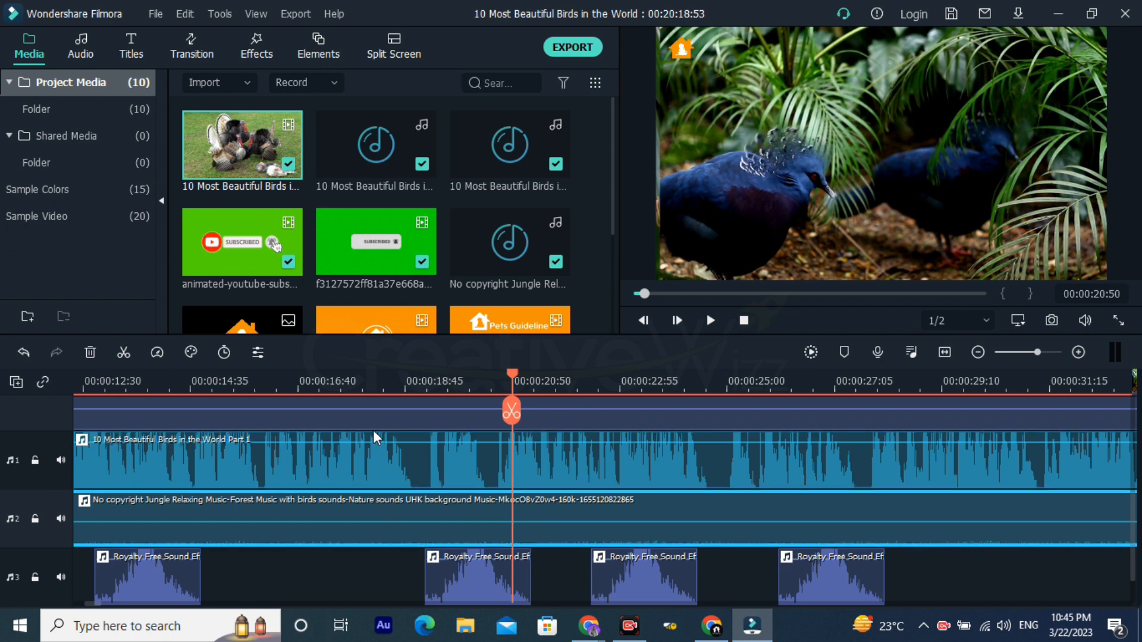
left_click(337, 386)
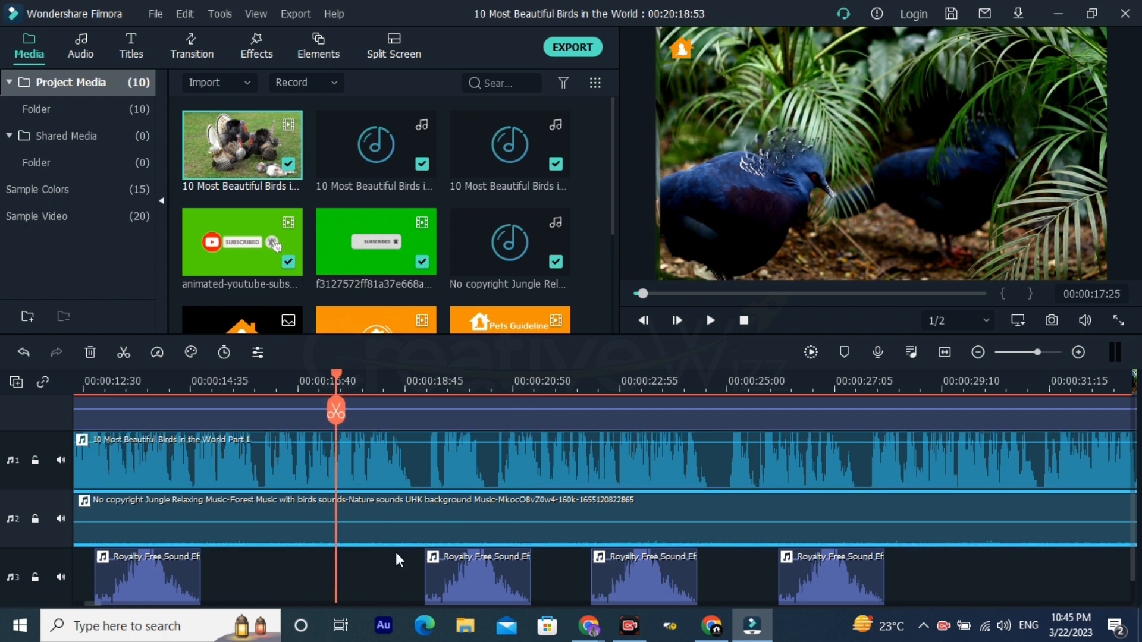
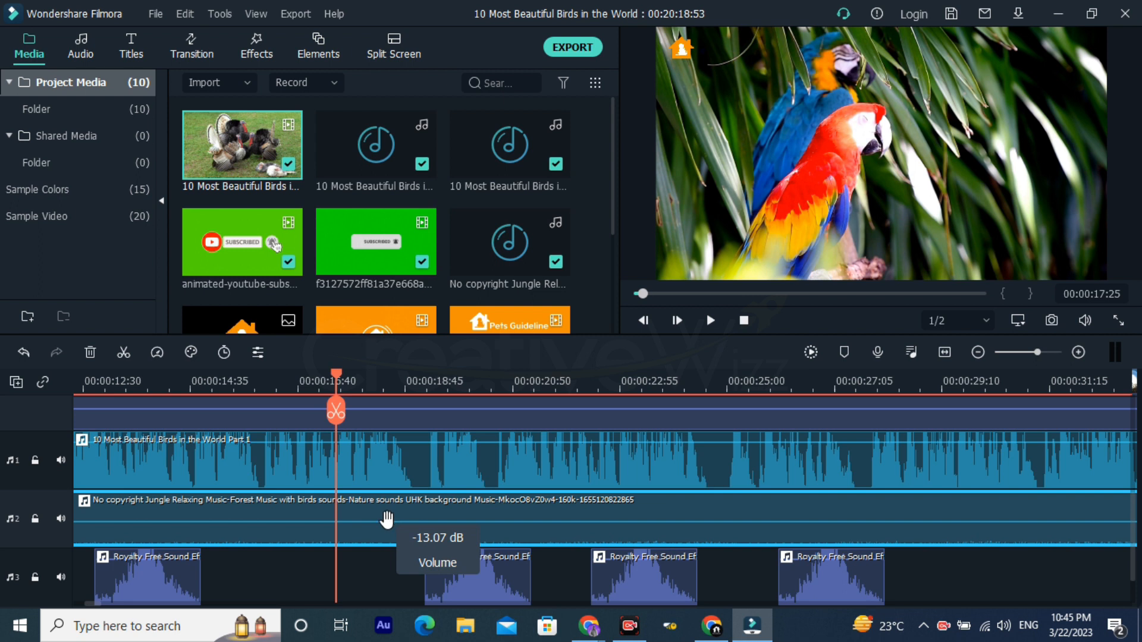
Step: Move the playhead to the end of the first voice-over clip and play the gap up to 00:00:56:05 to hear the background music alone
left_click(239, 383)
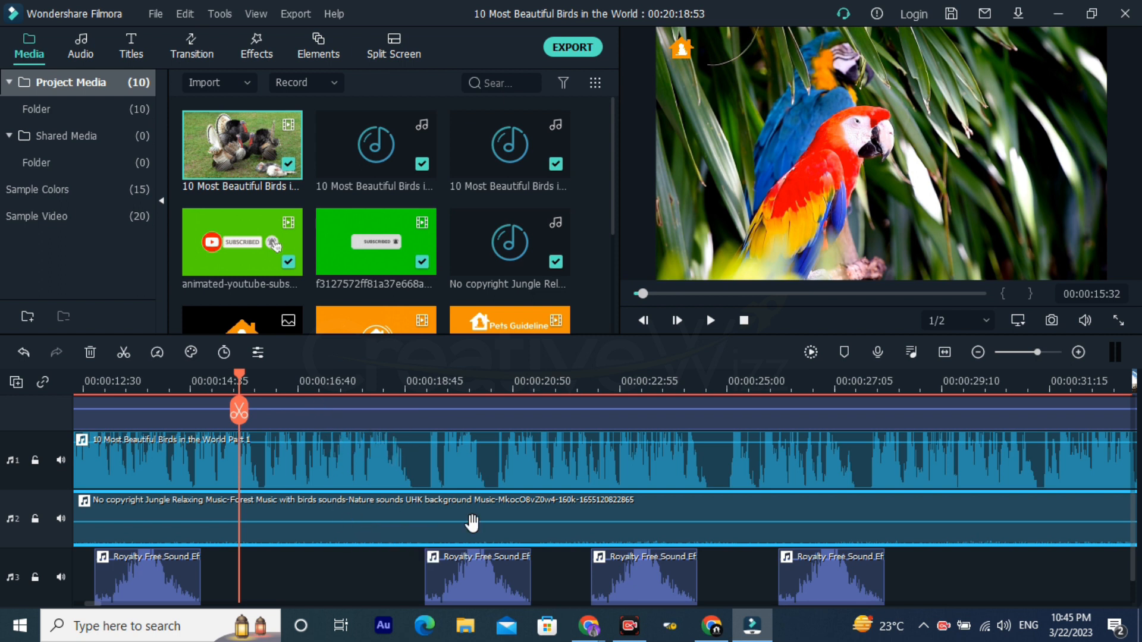
scroll(635, 541, "up", 2)
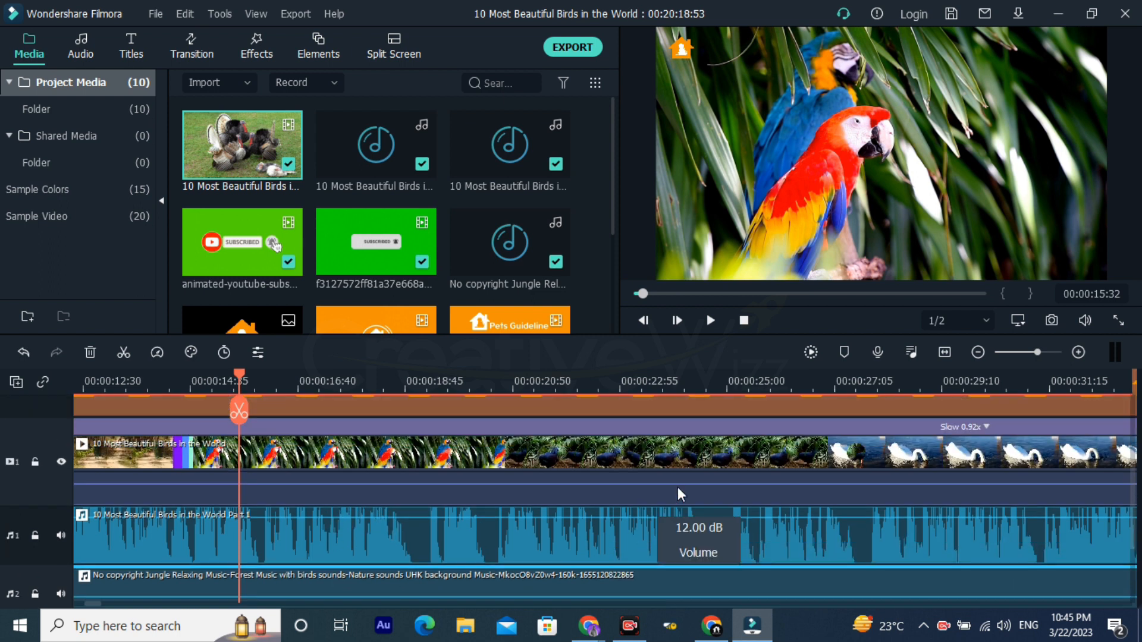
left_click_drag(779, 377, 350, 437)
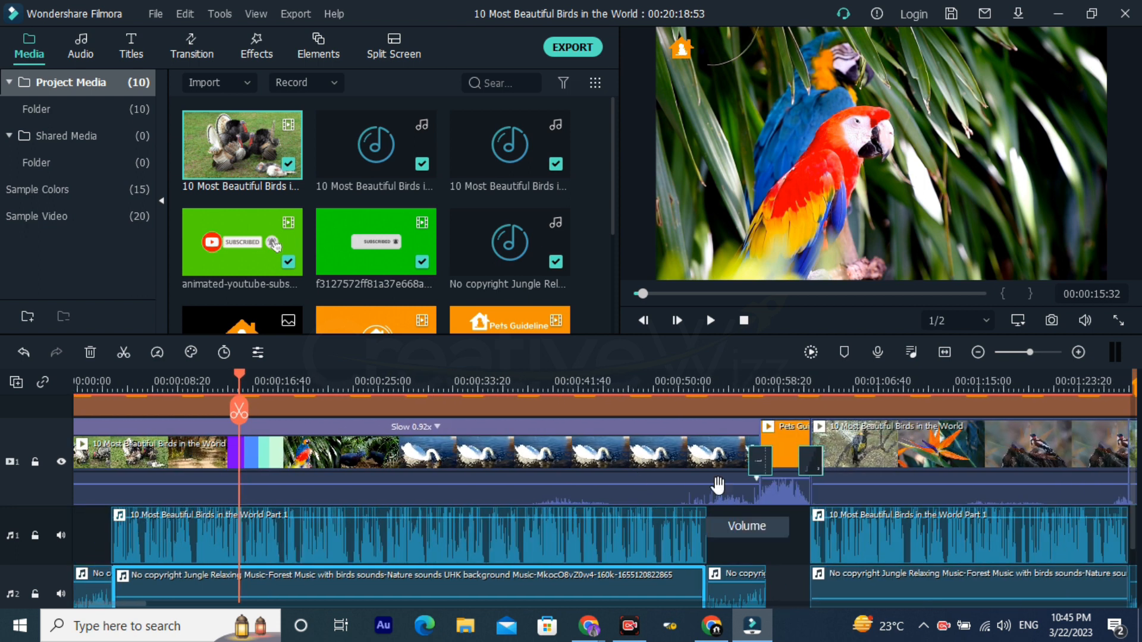
scroll(743, 472, "down", 2)
scroll(726, 443, "up", 2)
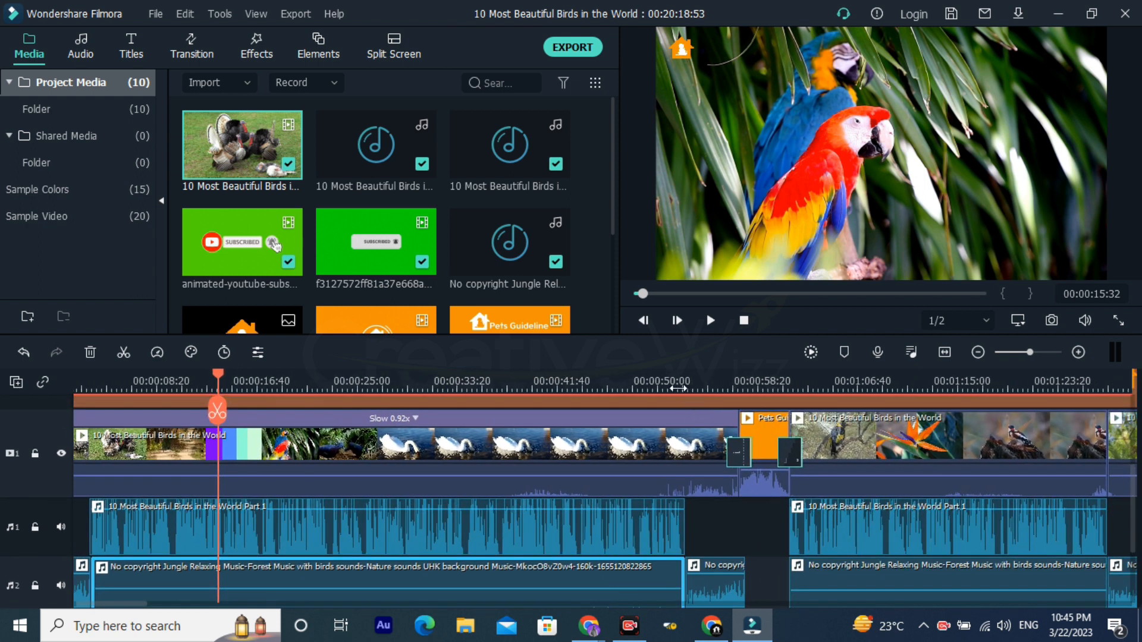
left_click(671, 383)
scroll(701, 424, "down", 2)
key("space")
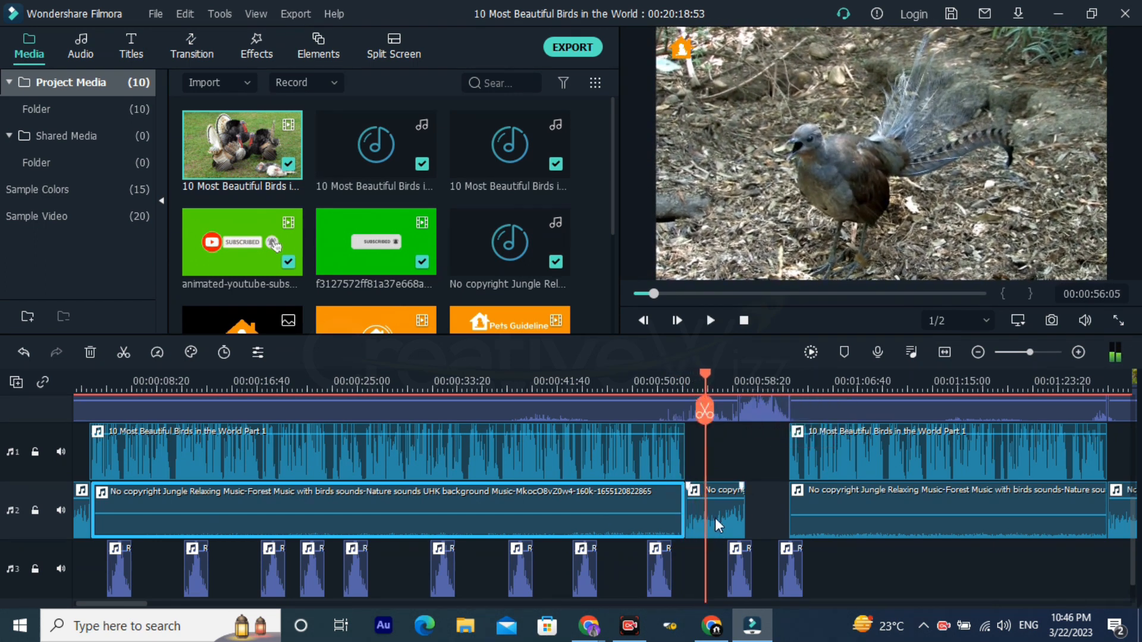
Step: Select the short background music clip in the gap after the first voice-over and continue playback to 00:00:57:24
left_click(715, 517)
scroll(729, 464, "up", 1)
key("space")
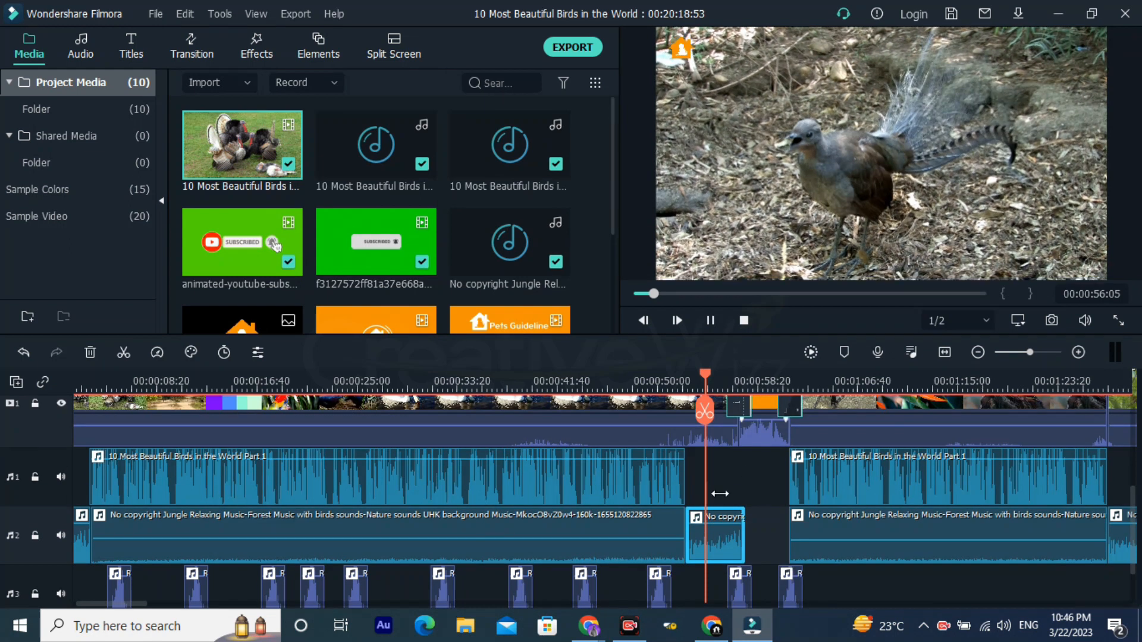
key("space")
Step: Select the long background music clip, the first voice-over clip and the opening music clip to compare their levels
left_click(601, 548)
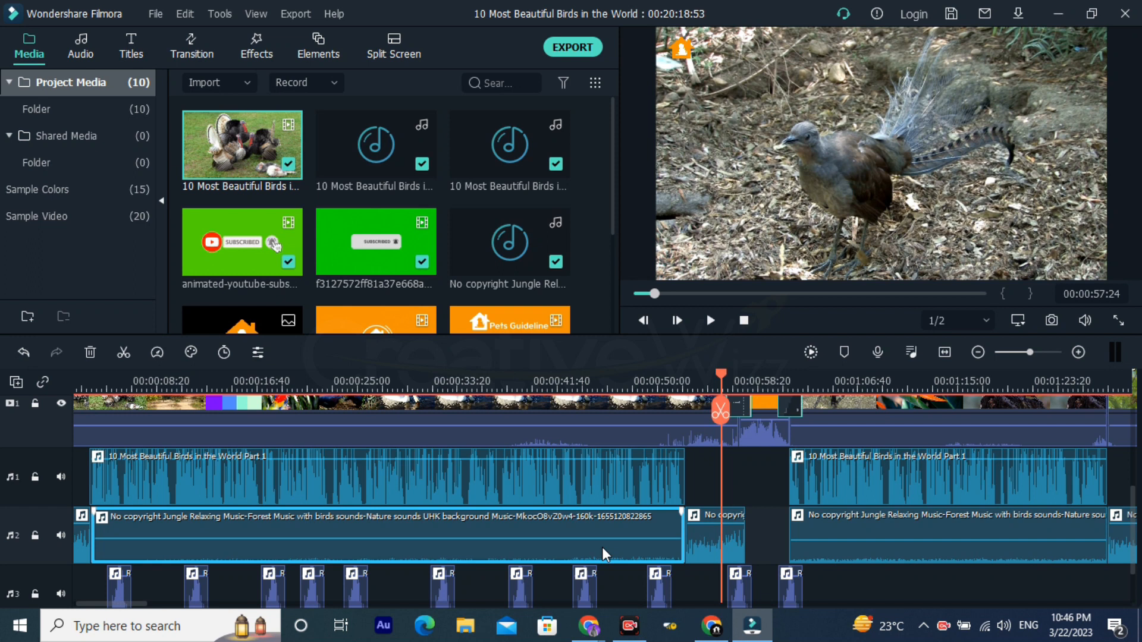
left_click(637, 485)
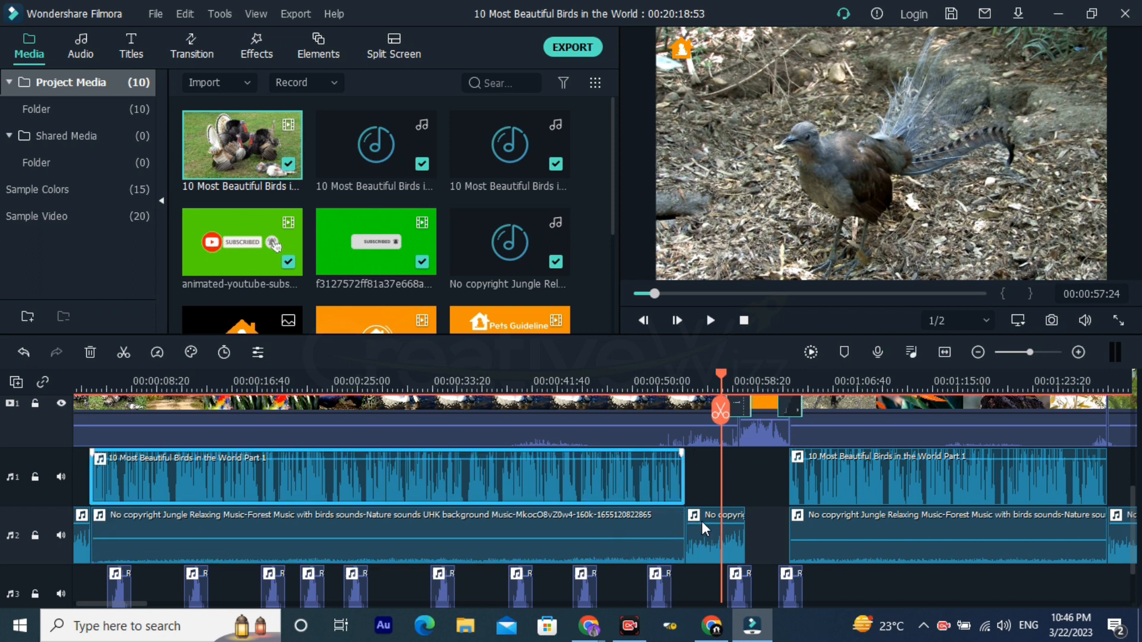
left_click(78, 545)
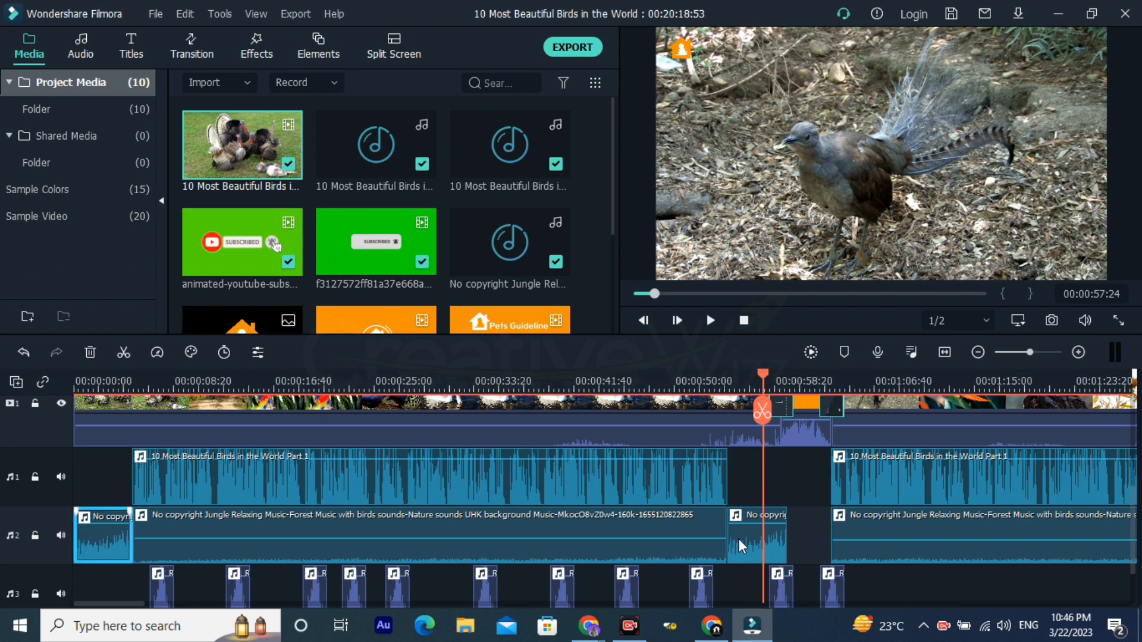
Step: Play from 00:00:57:24 to 00:01:04:48 to review the Pets Guideline intro and its transitions into the birds of paradise footage
scroll(804, 410, "up", 3)
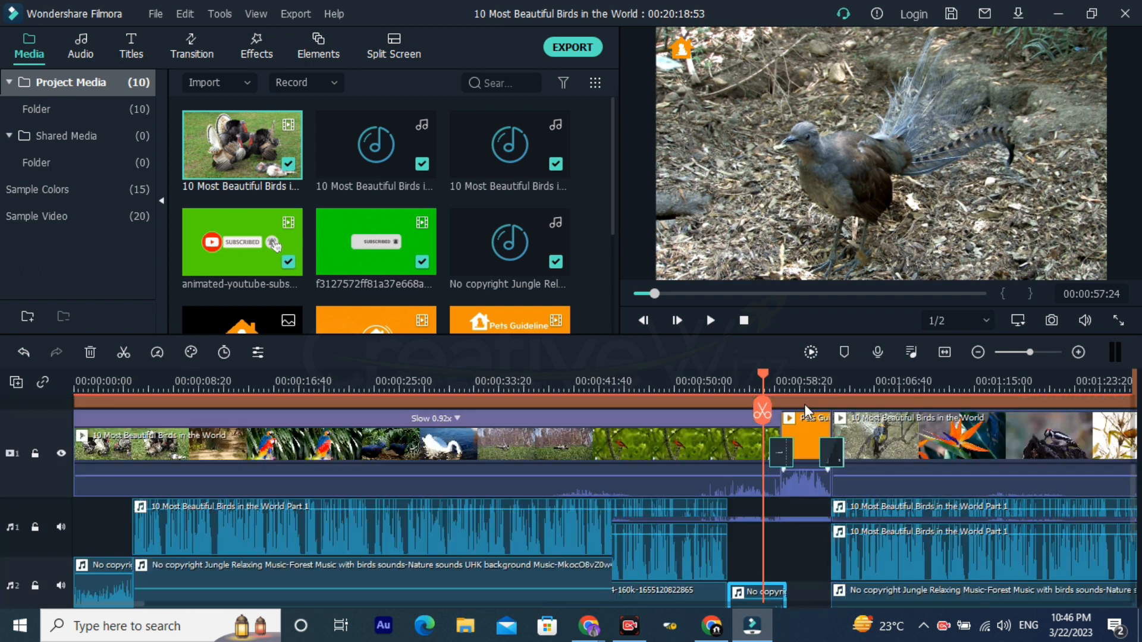
key("space")
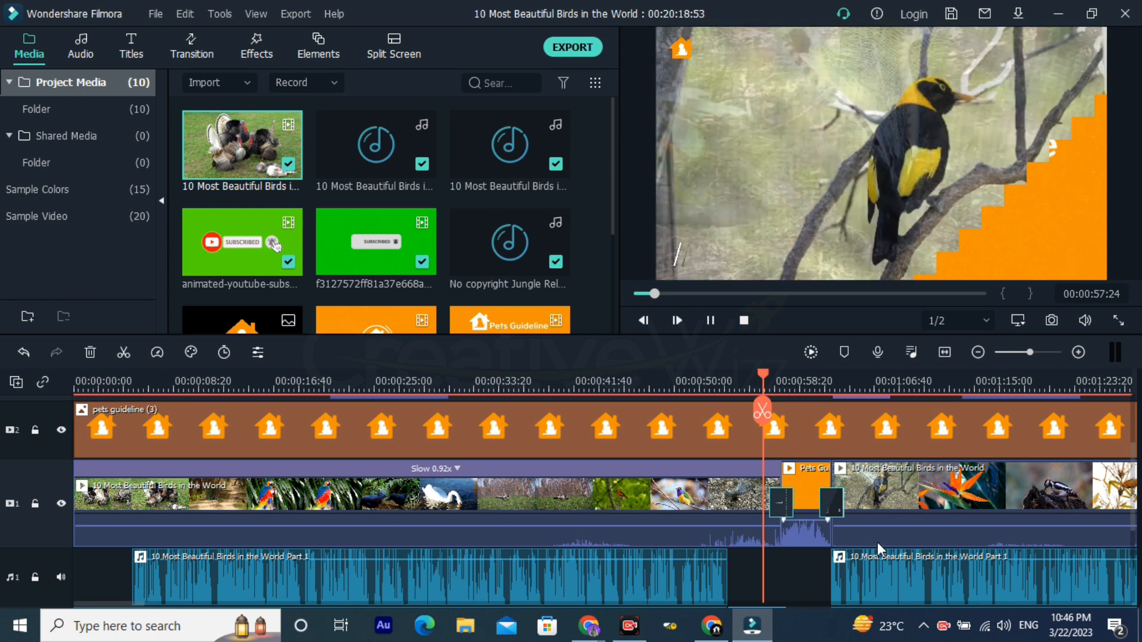
key("space")
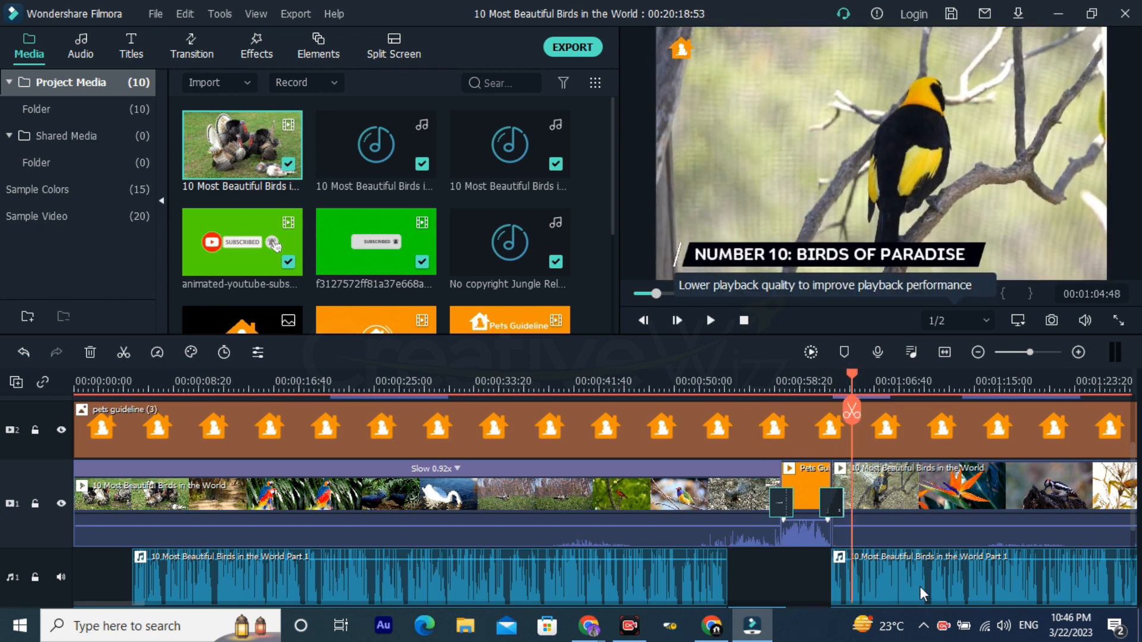
Step: Replay from 00:01:02:45 to 00:01:05:22 to check the Pets Guideline Title clip on video track 3 against the preview
left_click(775, 386)
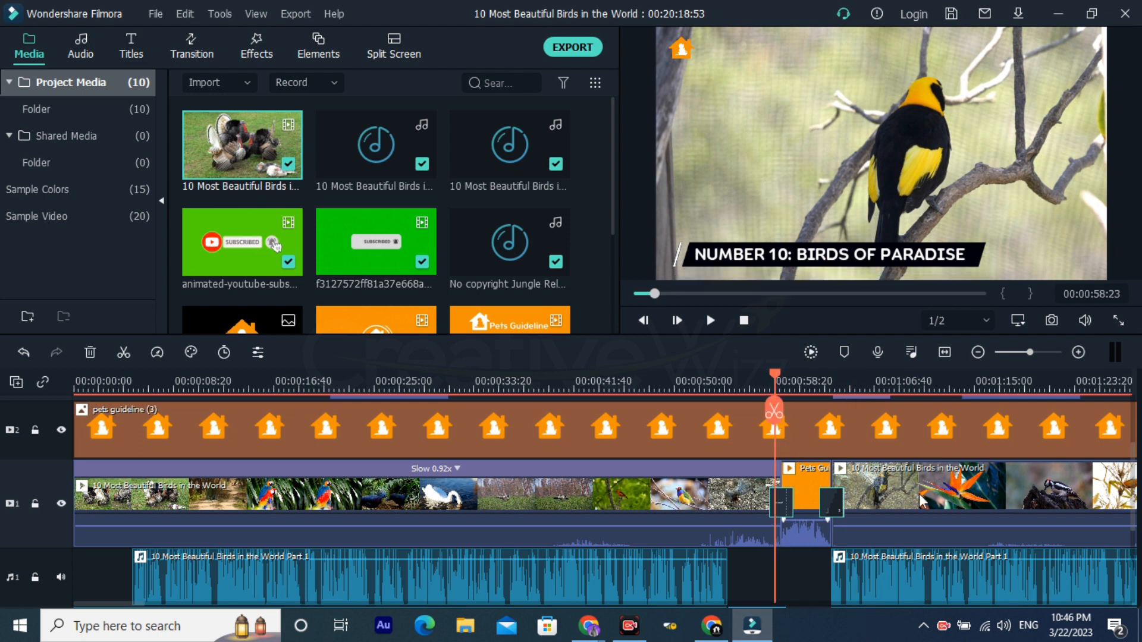
scroll(894, 499, "right", 1)
scroll(894, 500, "right", 12)
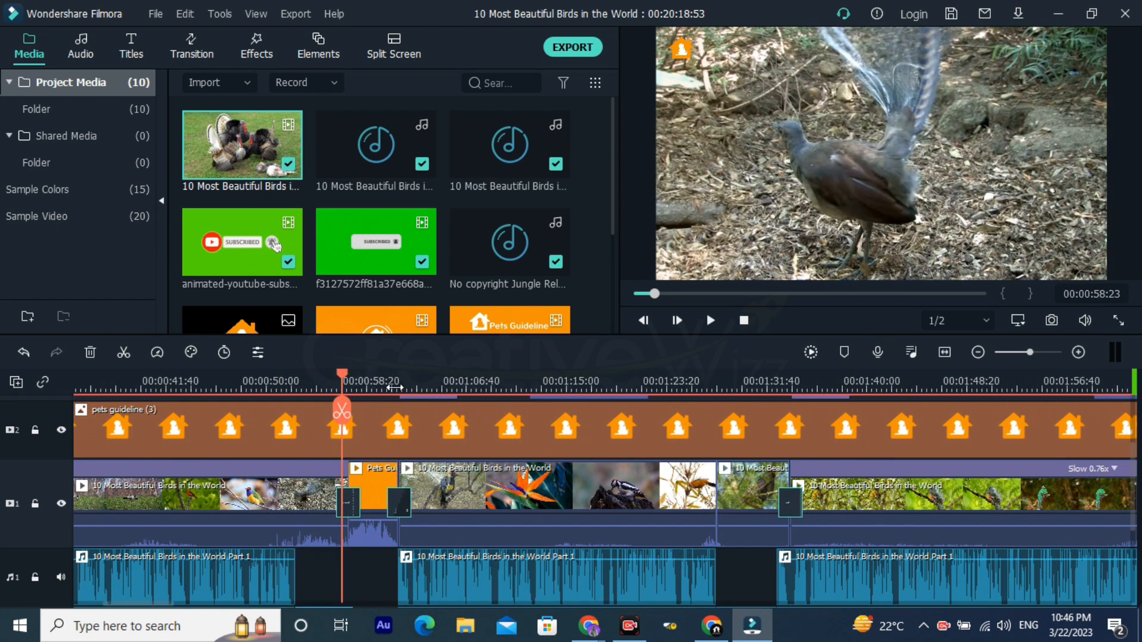
left_click(394, 386)
scroll(841, 495, "up", 3)
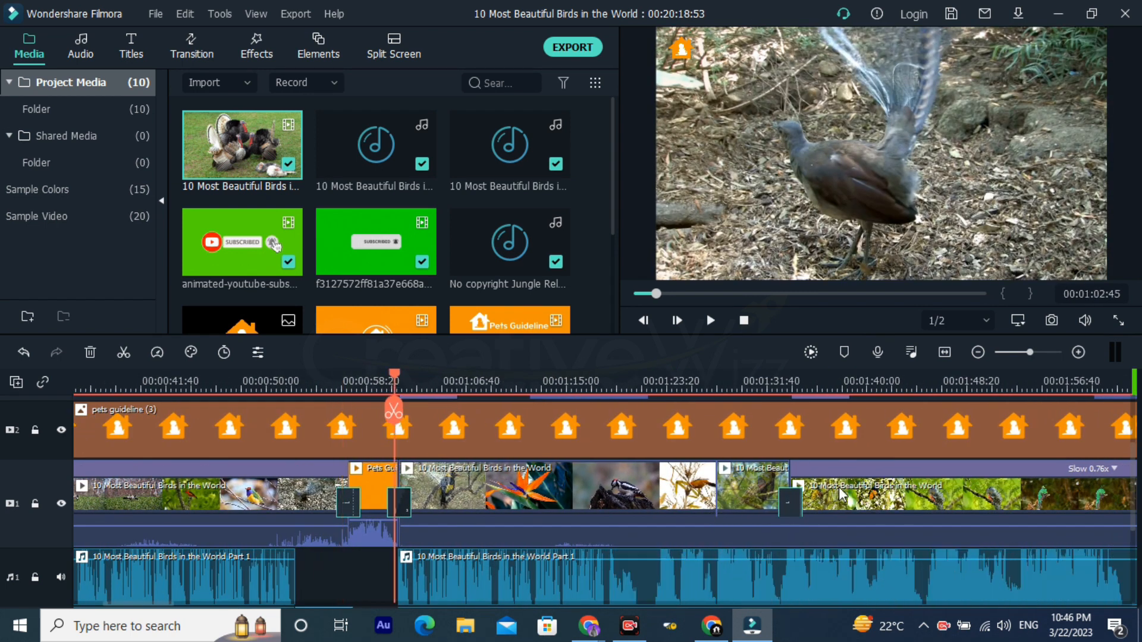
scroll(840, 493, "up", 3)
key("space")
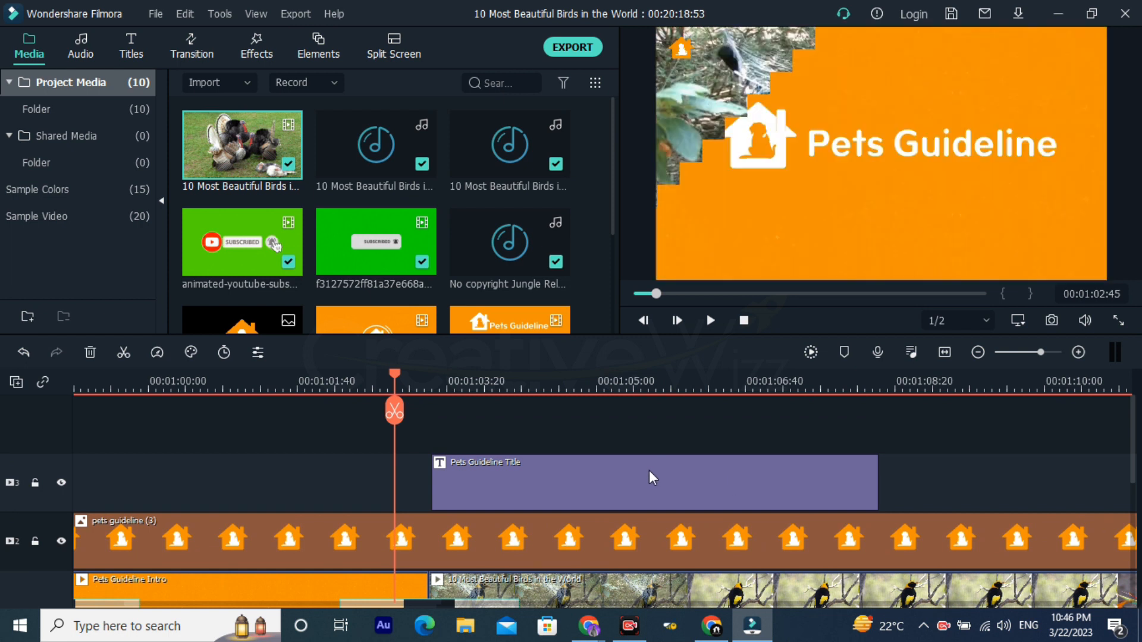
scroll(648, 469, "down", 1)
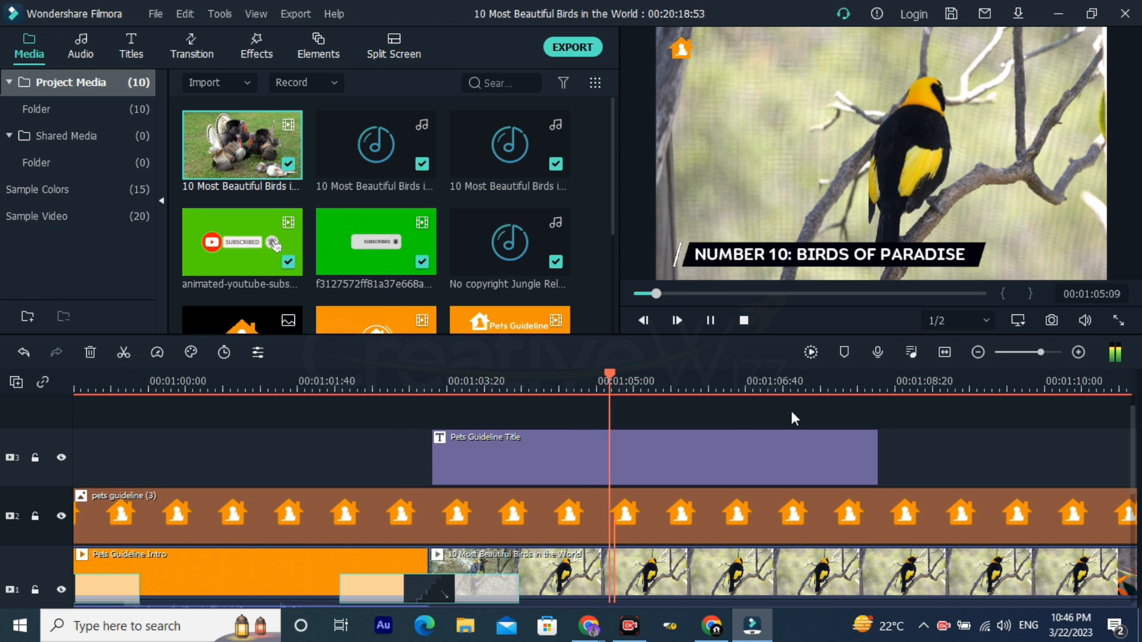
key("space")
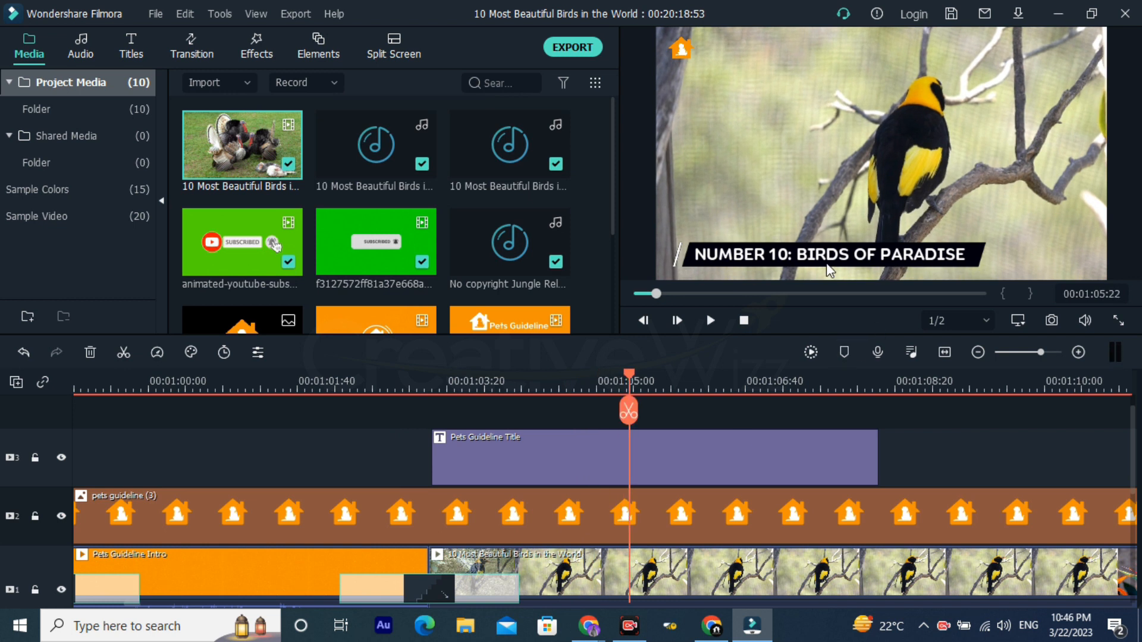
Step: Switch to the Google Docs script to check the heading "Number 10: Birds of Paradise", and return to Filmora
key("alt+Tab")
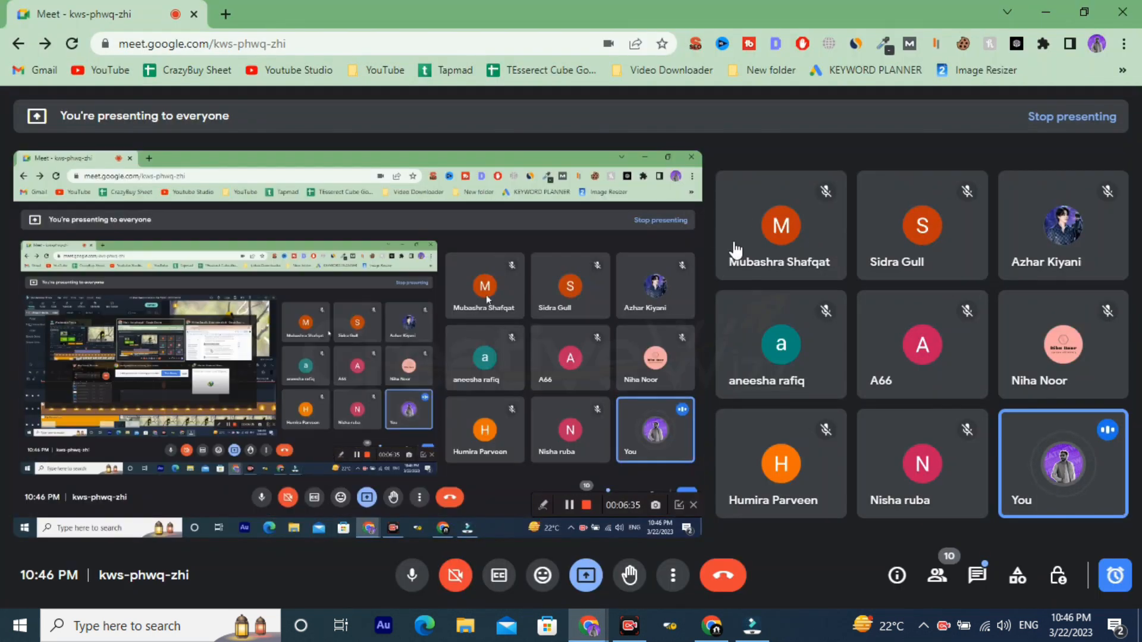
key("alt+Tab")
key("alt+Tab")
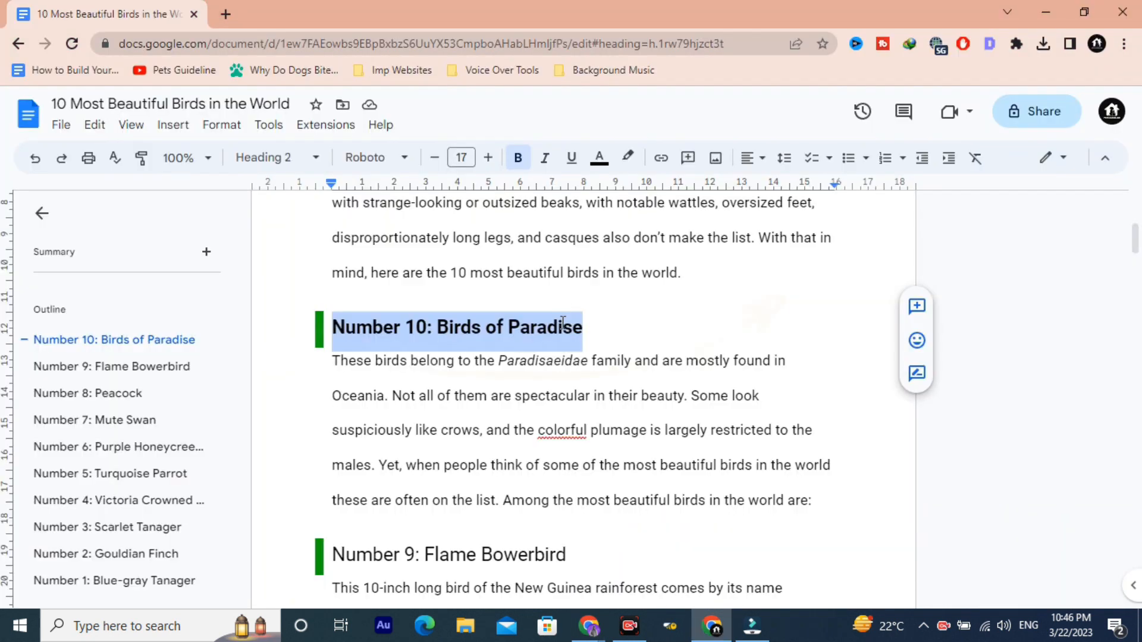
left_click(594, 334)
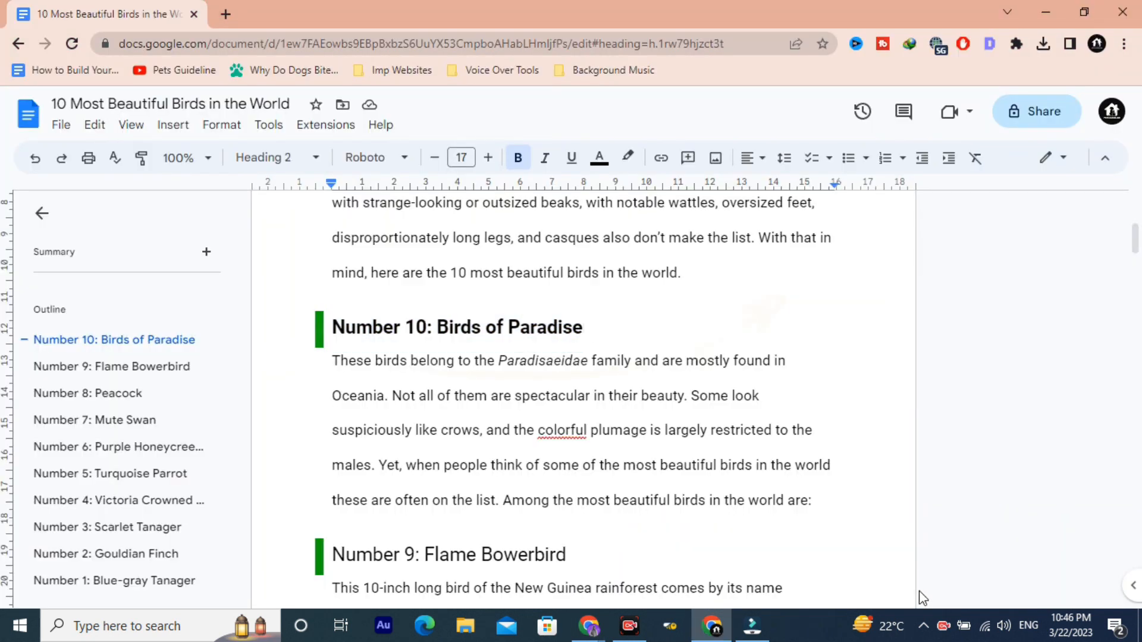
key("alt+Tab")
Step: Play on to 00:01:12:48, and replay from 00:01:14:56 to review the animated subscribe clip on video track 3
key("space")
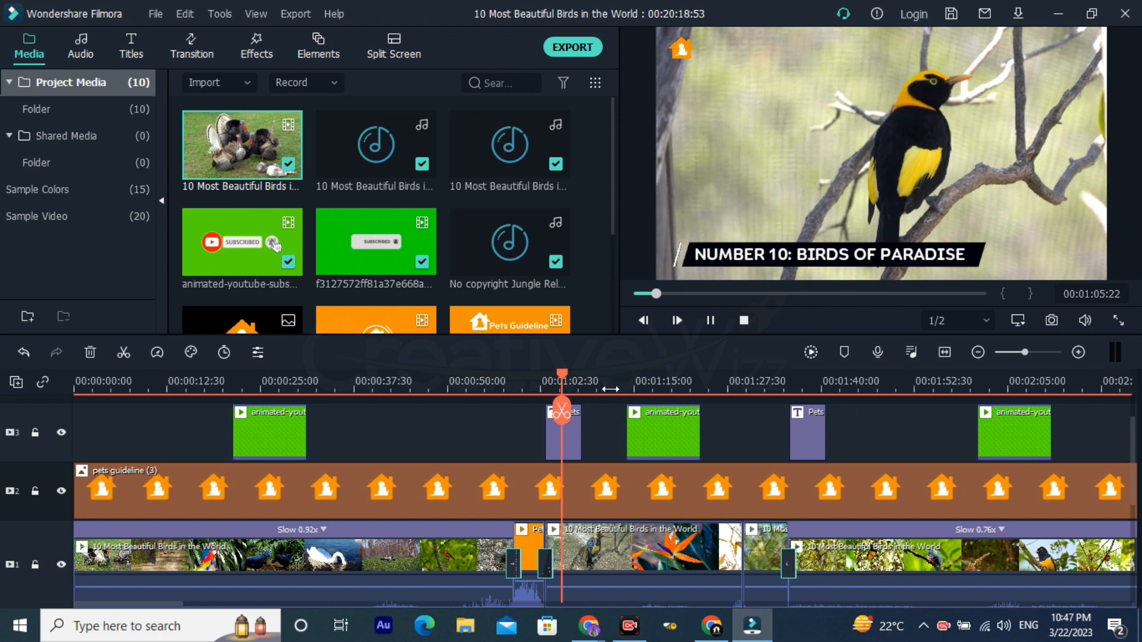
key("space")
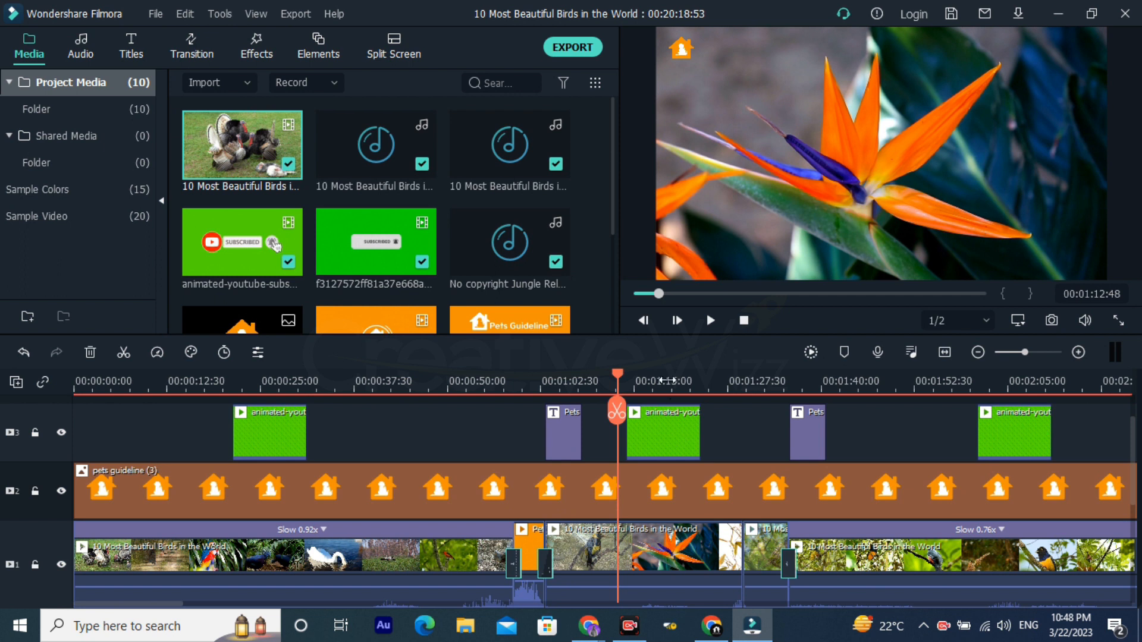
left_click(667, 381)
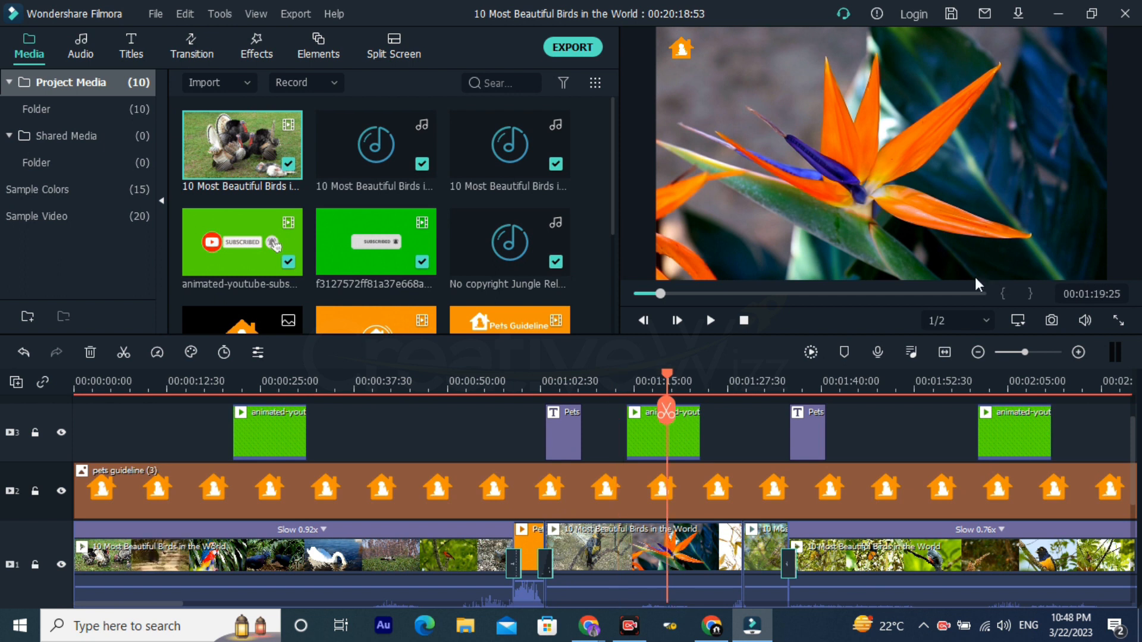
left_click(634, 388)
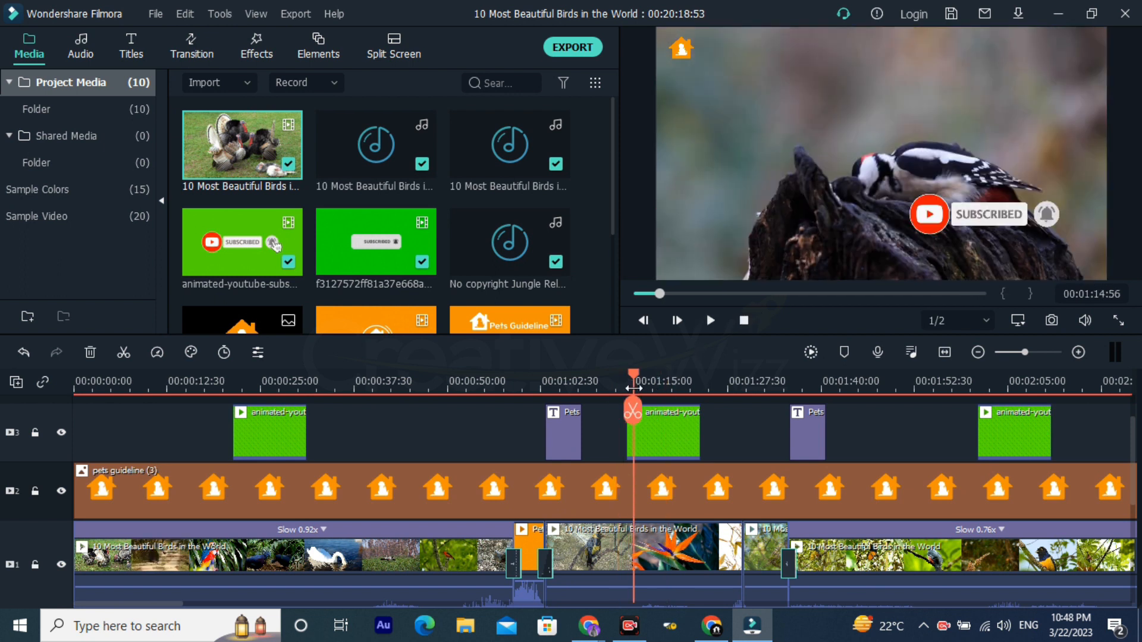
key("space")
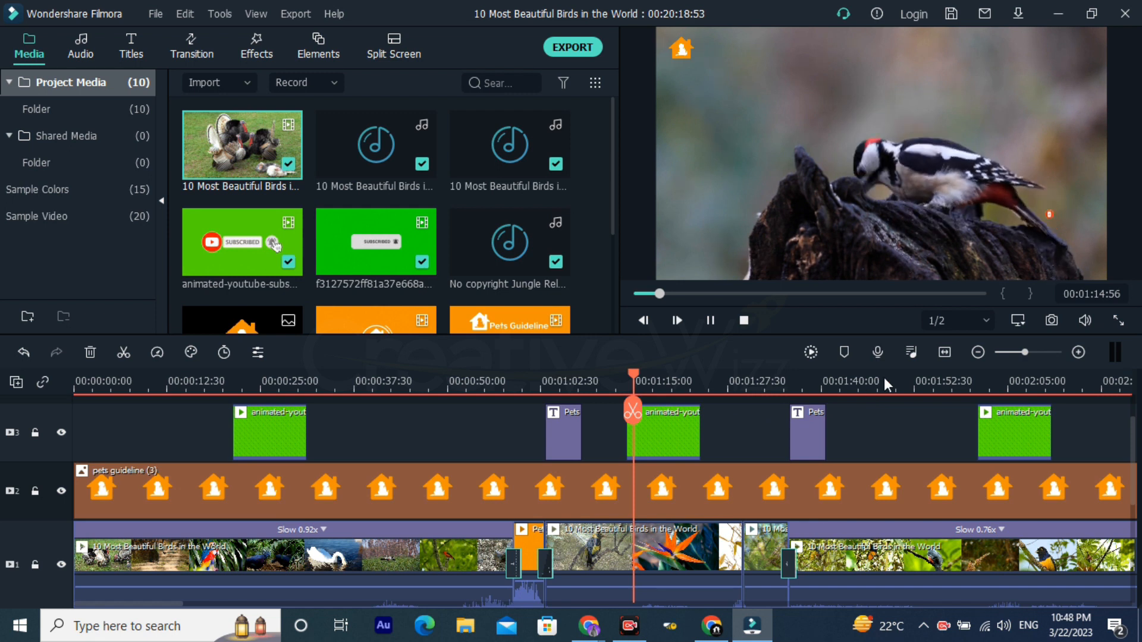
Step: Move the playhead to 00:01:32:16 and examine the background music clip in the next gap between voice-overs
left_click(763, 380)
scroll(763, 389, "down", 2)
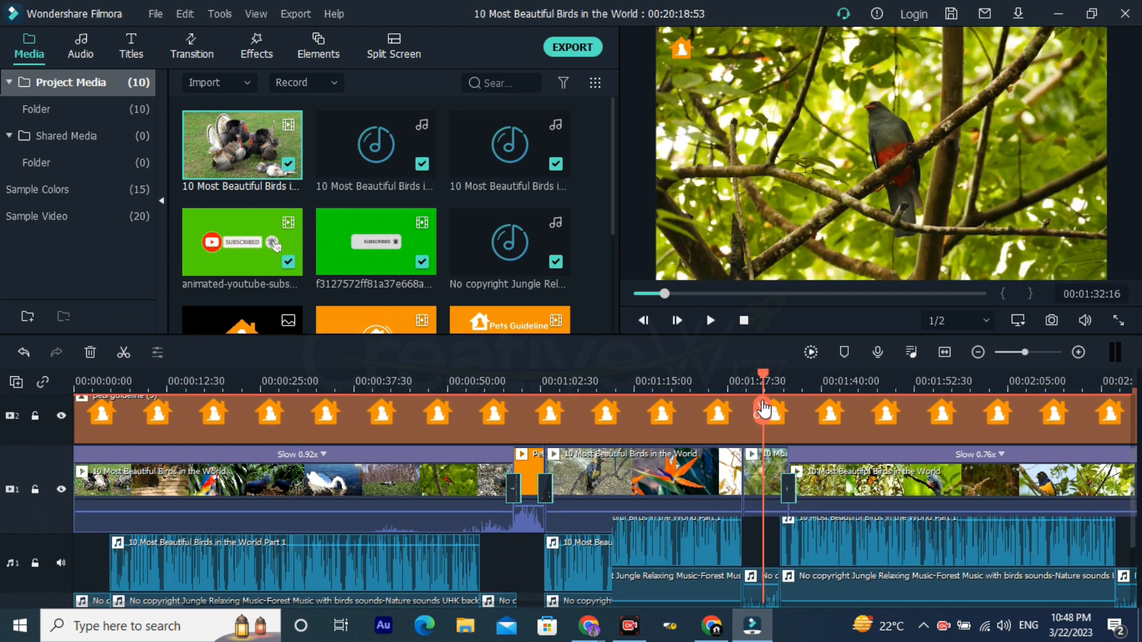
scroll(743, 410, "down", 1)
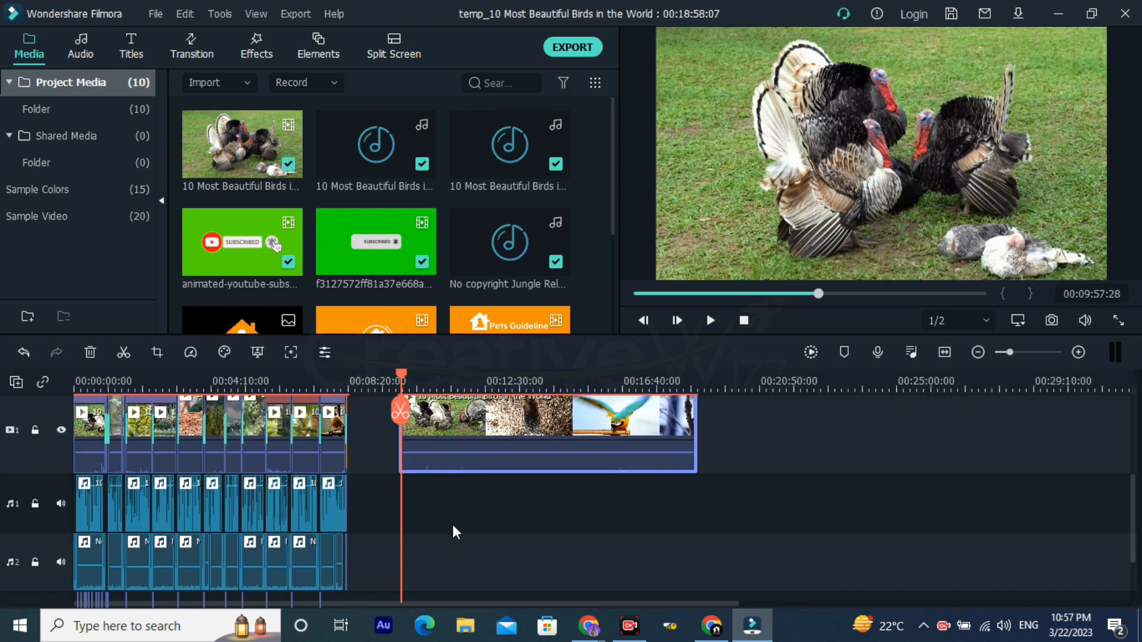
Step: Play from 00:03:08:33 to 00:03:12:07 to check the transition, sound effect and title between the peacock and mute swan sections
left_click_drag(169, 380, 345, 437)
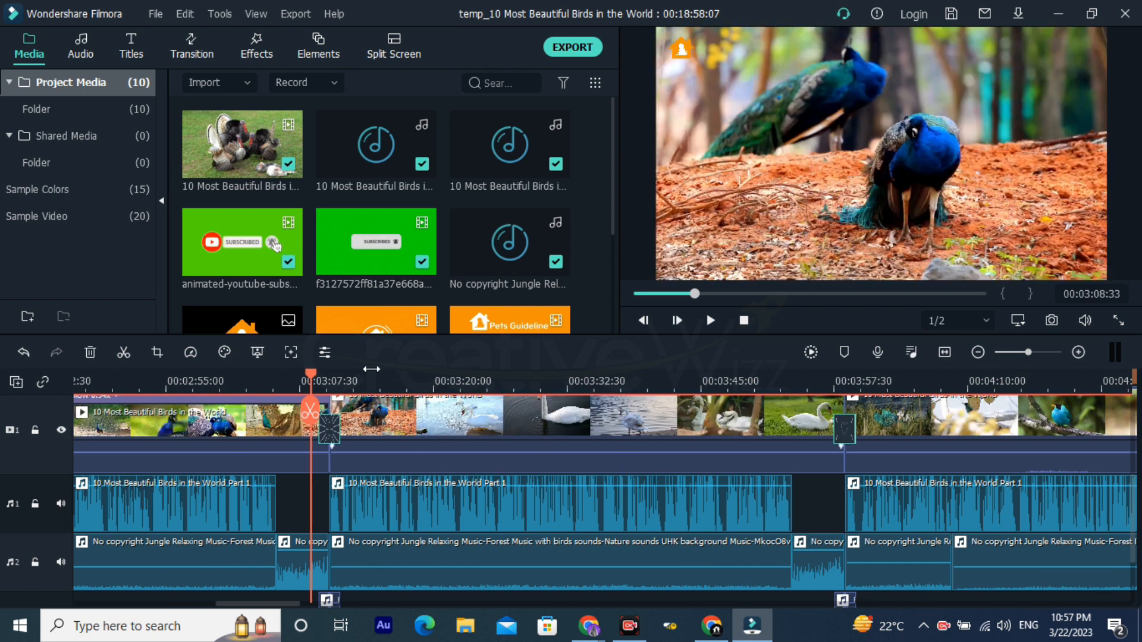
left_click_drag(381, 372, 604, 377)
scroll(559, 416, "down", 4)
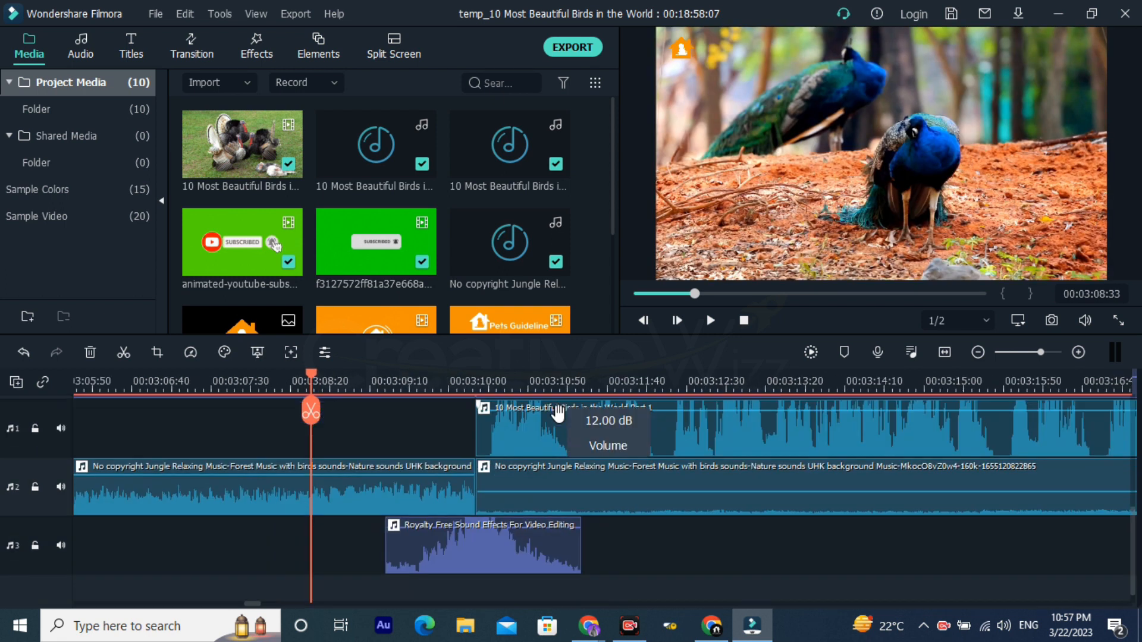
key("space")
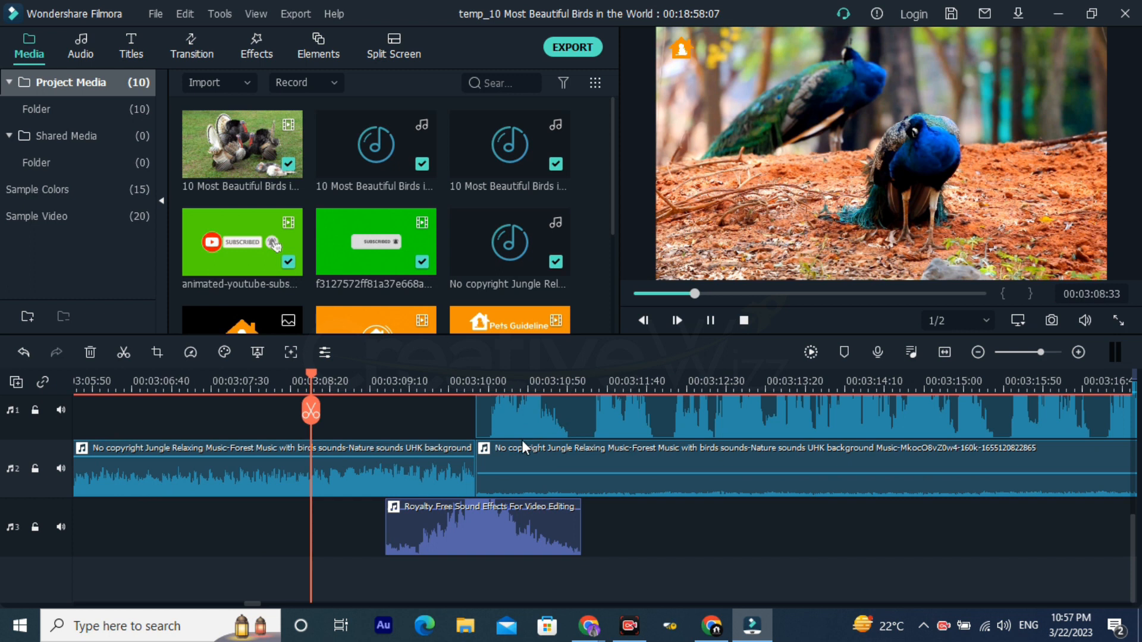
left_click(442, 419)
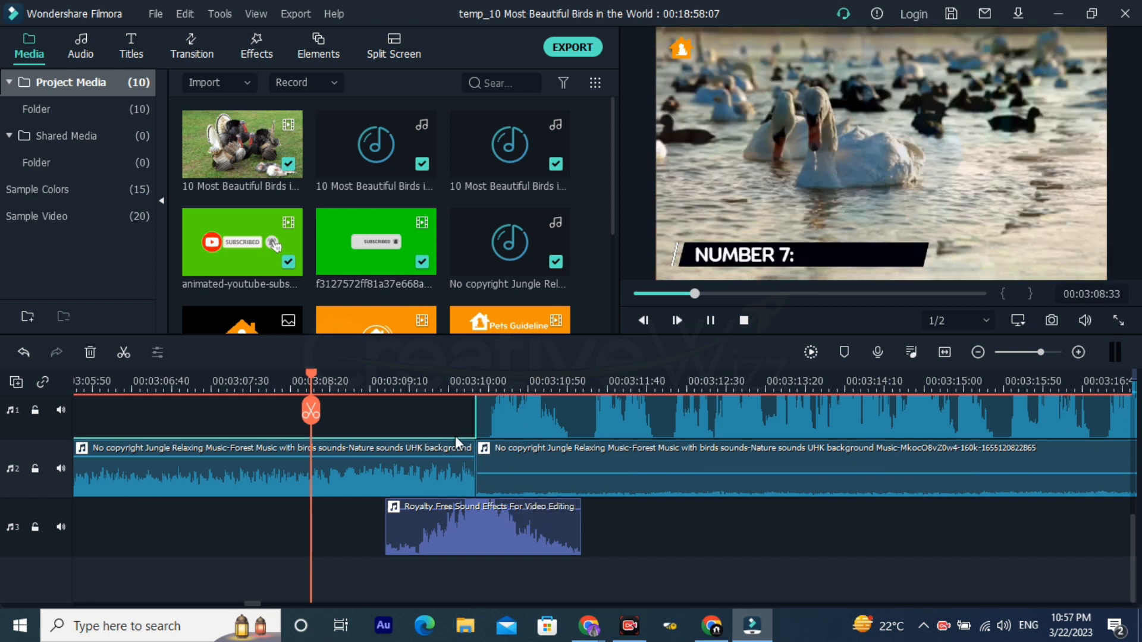
key("space")
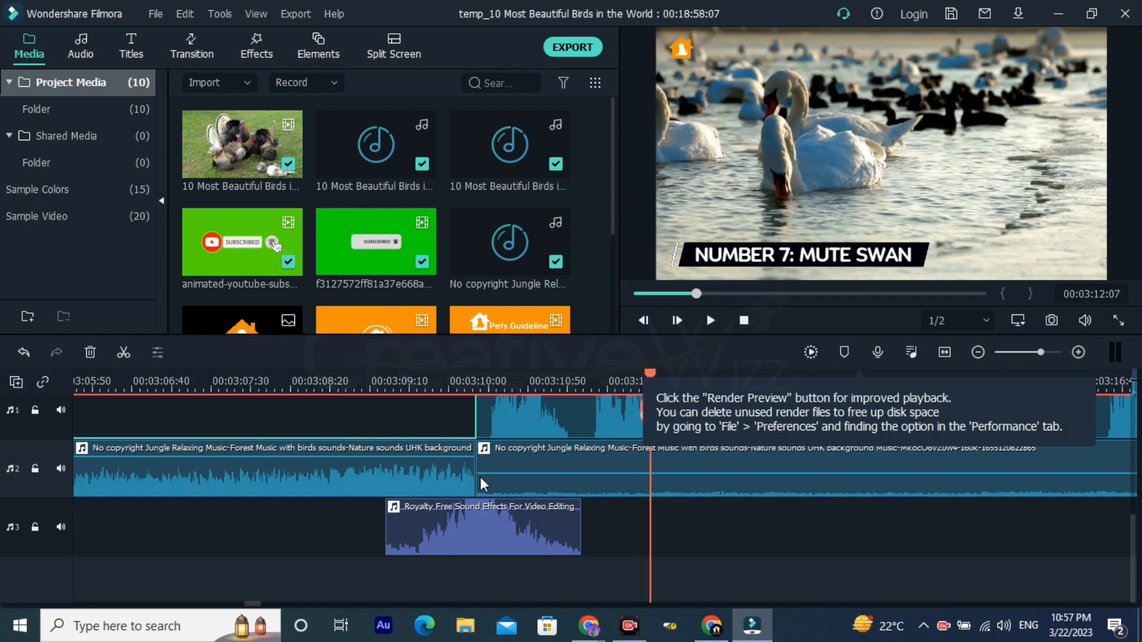
Step: Select the Pets Guideline Title clip on video track 3 above the mute swan footage
left_click(682, 533)
left_click_drag(749, 223, 665, 530)
scroll(565, 484, "up", 5)
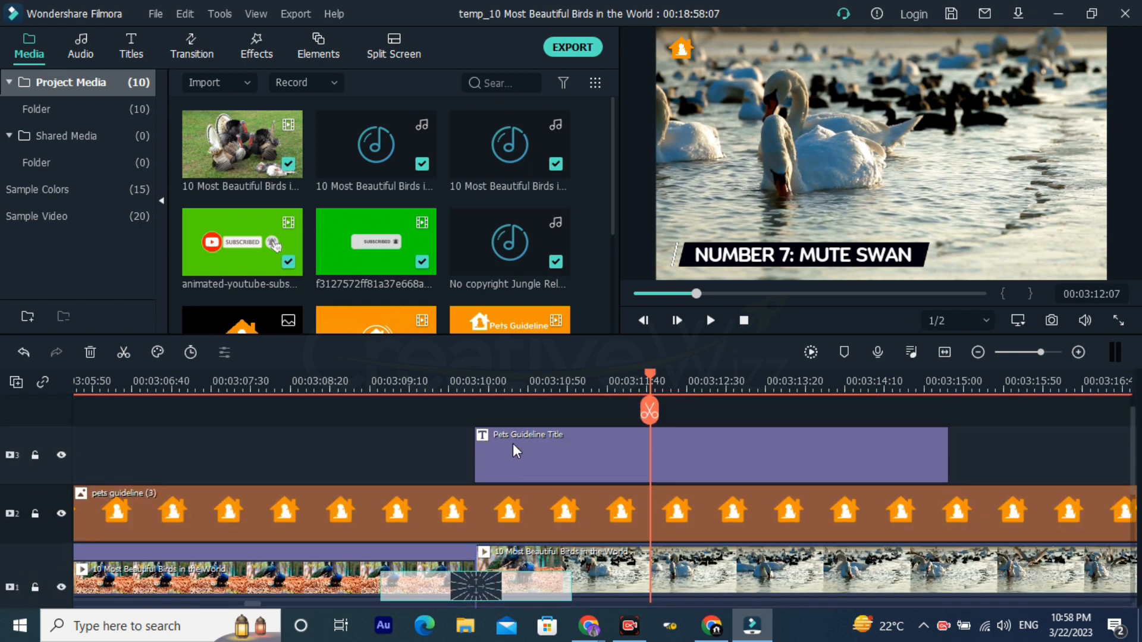
left_click(513, 445)
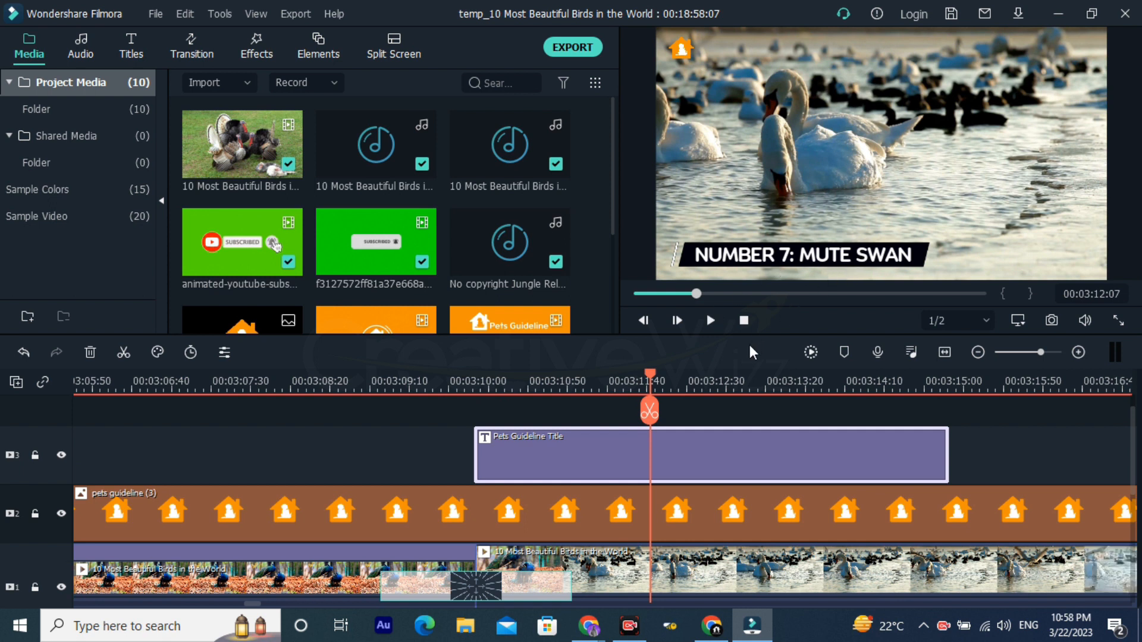
Step: Examine how the voice-over, background music and sound effect clips are laid out beneath the bird footage across the timeline
scroll(723, 391, "down", 2)
scroll(707, 424, "down", 2)
scroll(704, 430, "up", 1)
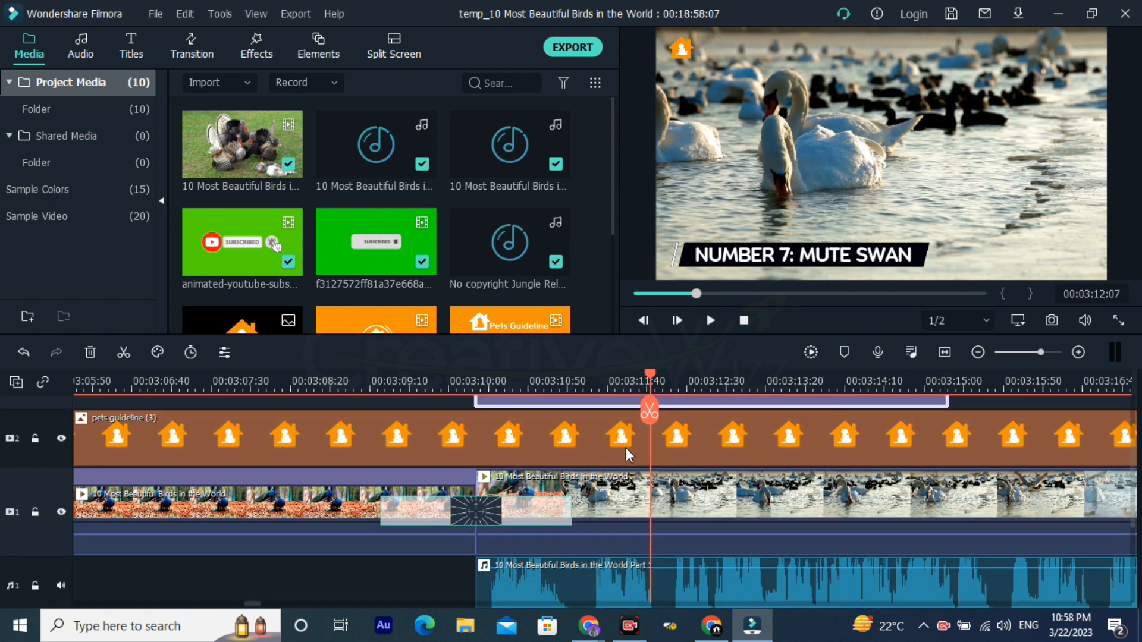
left_click_drag(844, 378, 516, 396)
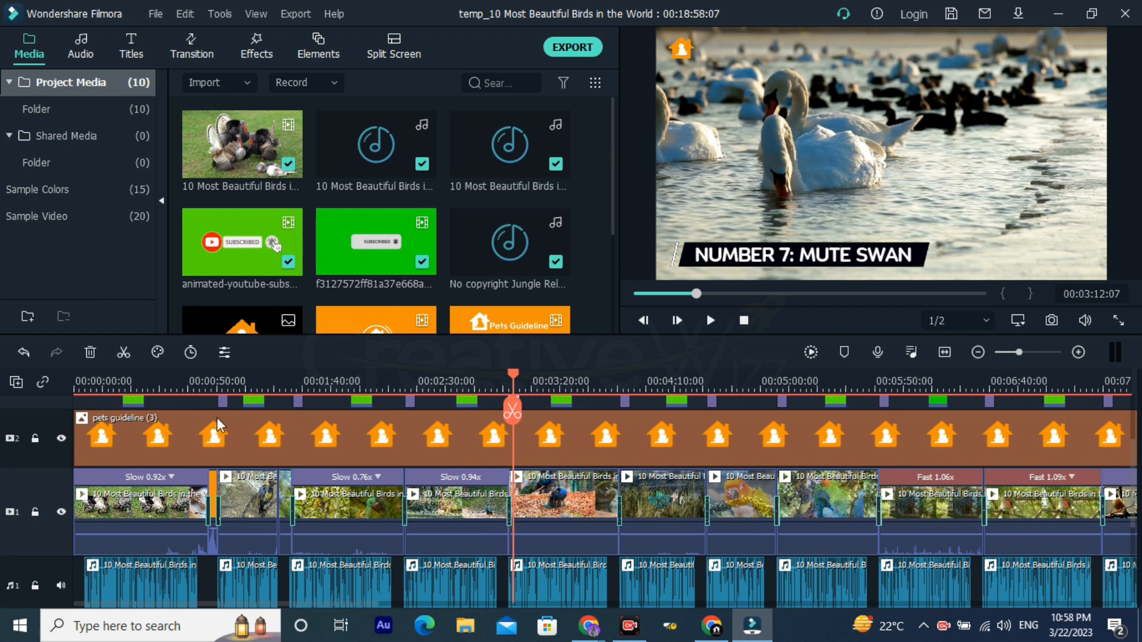
scroll(216, 418, "down", 1)
scroll(575, 474, "down", 4)
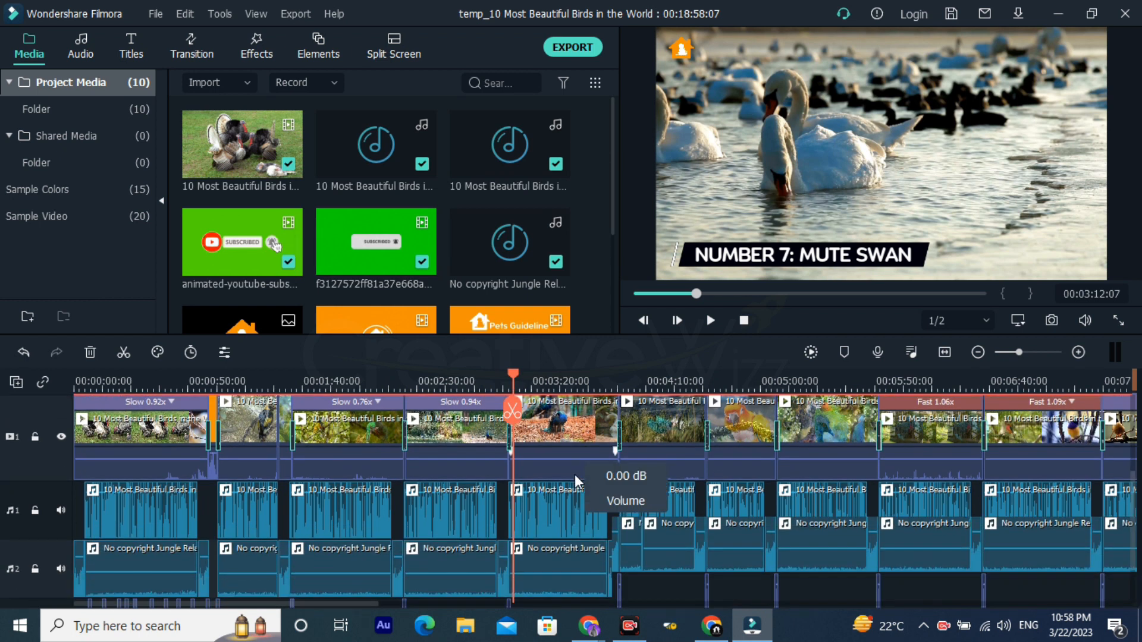
scroll(477, 471, "up", 3)
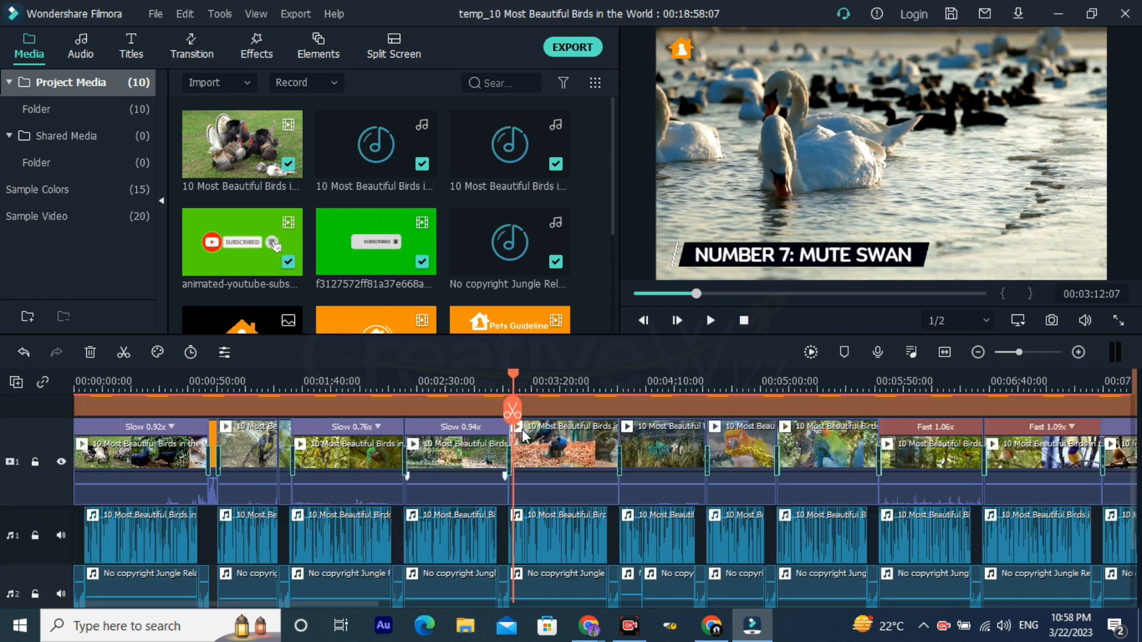
Step: Place the playhead at 00:03:10:15, just before the Pets Guideline Title clip above the mute swan footage
left_click_drag(531, 386, 838, 378)
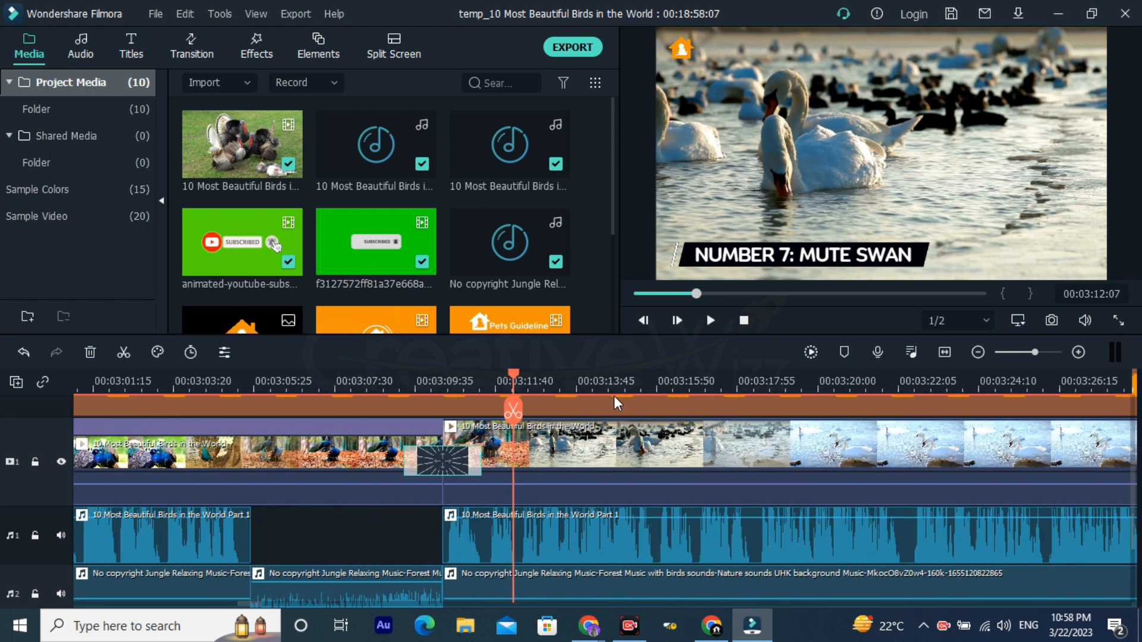
left_click_drag(441, 379, 1111, 412)
scroll(958, 449, "up", 4)
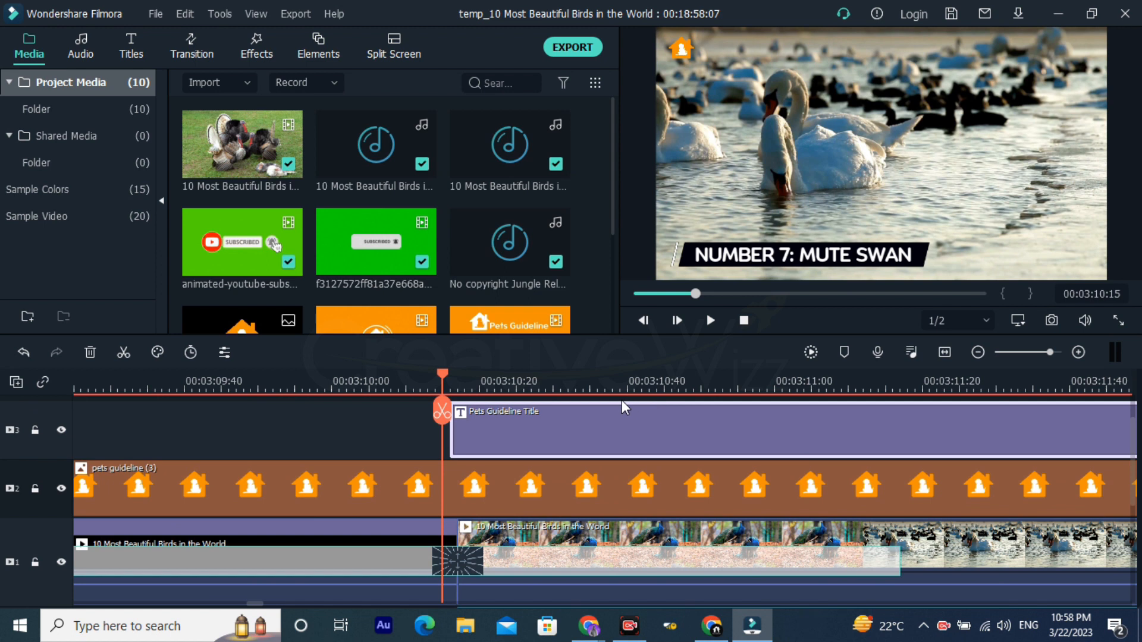
left_click_drag(667, 385, 516, 408)
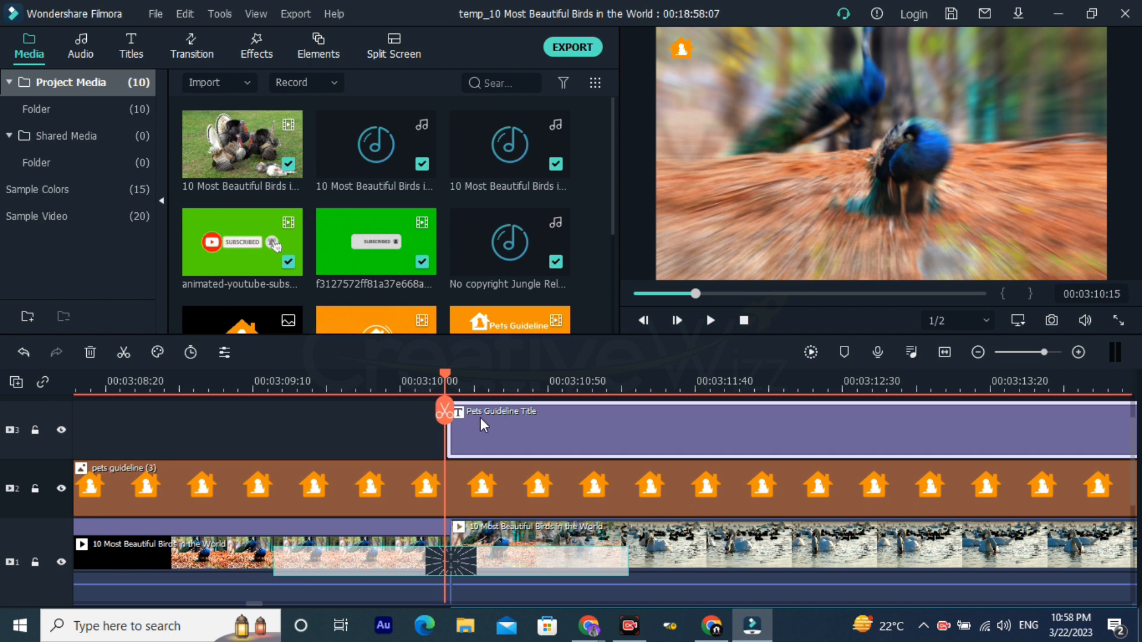
Step: Select the transition between the peacock and mute swan clips and play from 00:03:09:47 to 00:03:10:11 to review it
scroll(285, 400, "down", 2)
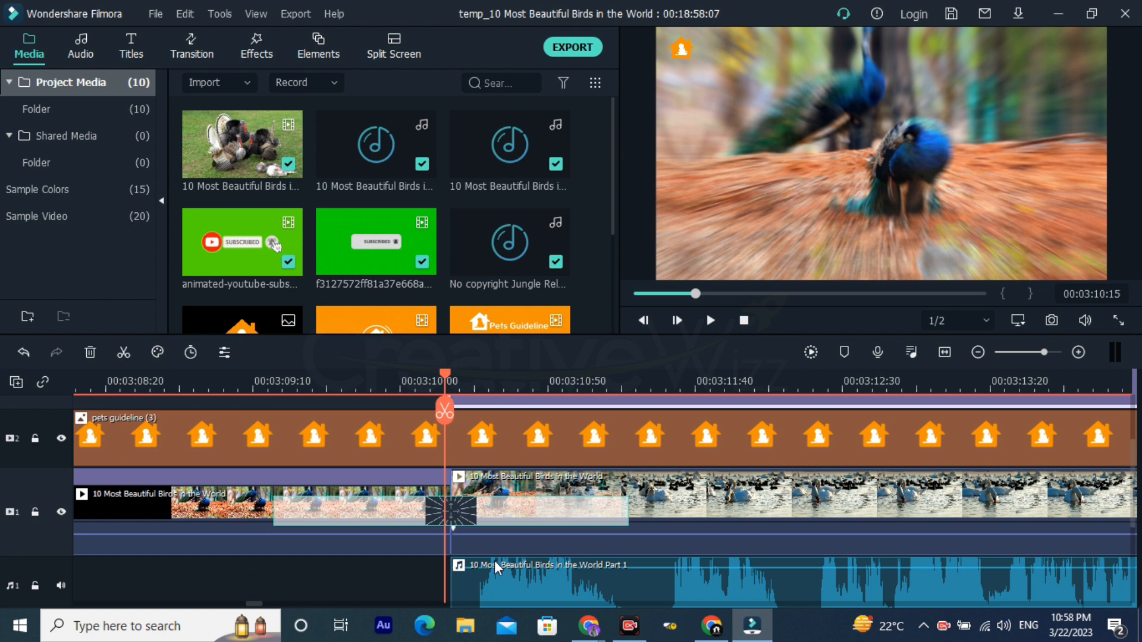
left_click(497, 500)
left_click(403, 494)
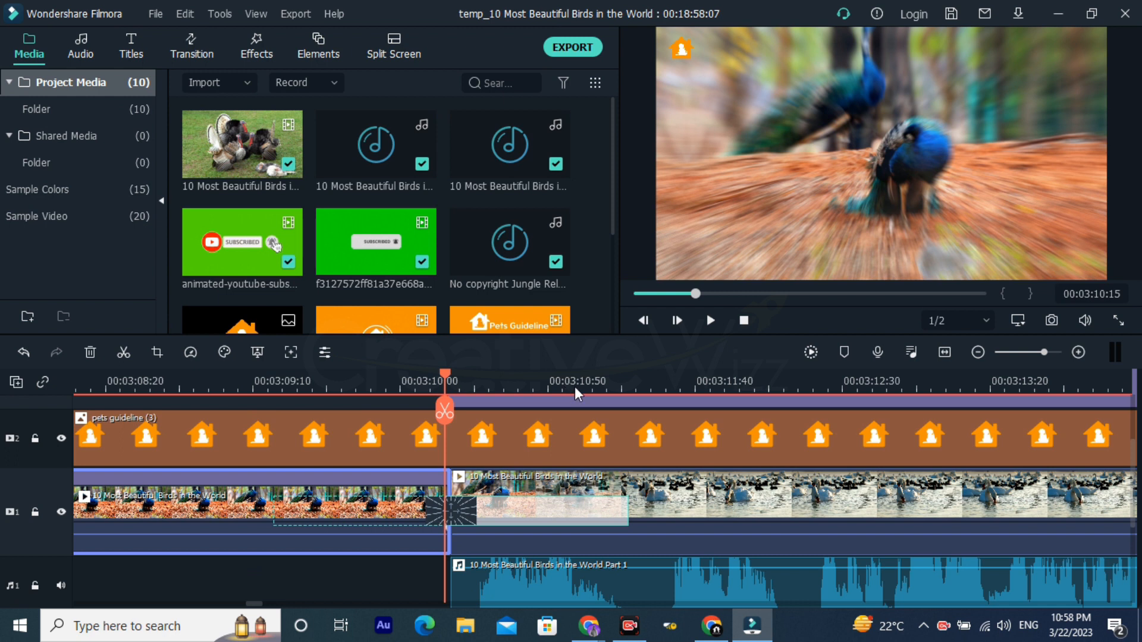
left_click(363, 387)
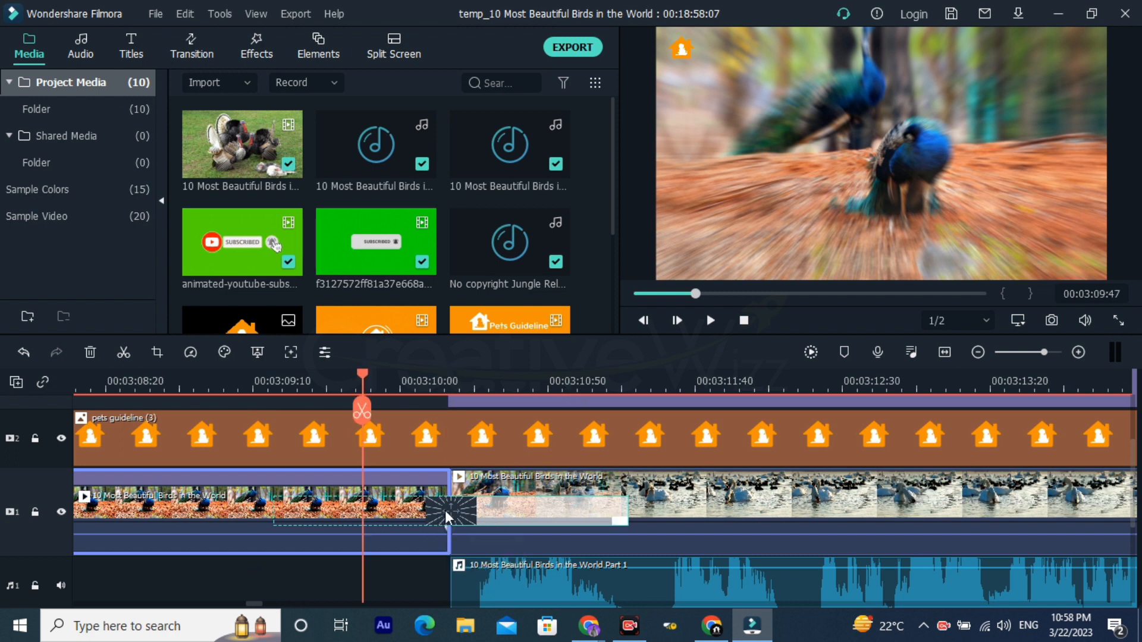
left_click(445, 519)
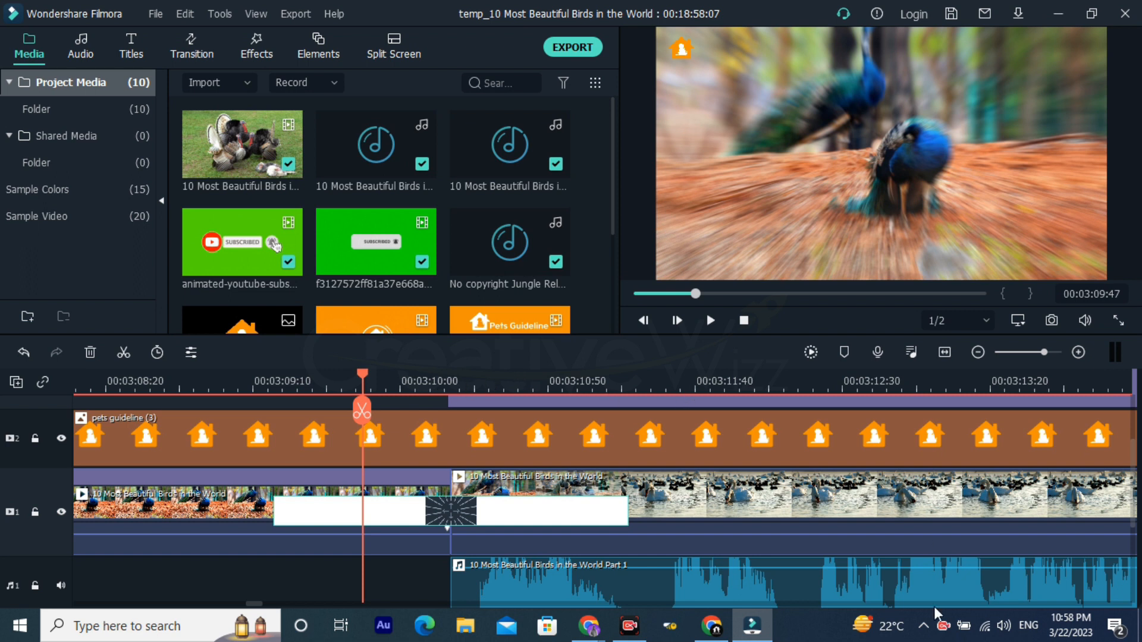
key("space")
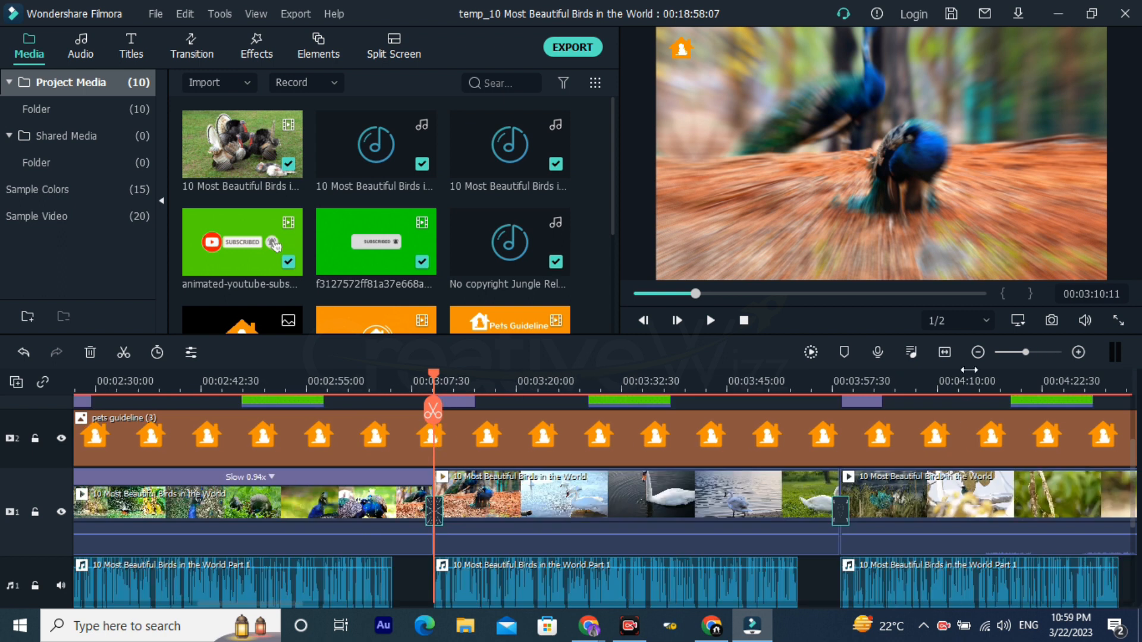
Step: Move the playhead to 00:08:12:59 and examine the tracks around the last bird clip and the Pets Guideline Outro Final clip
left_click_drag(969, 370, 462, 426)
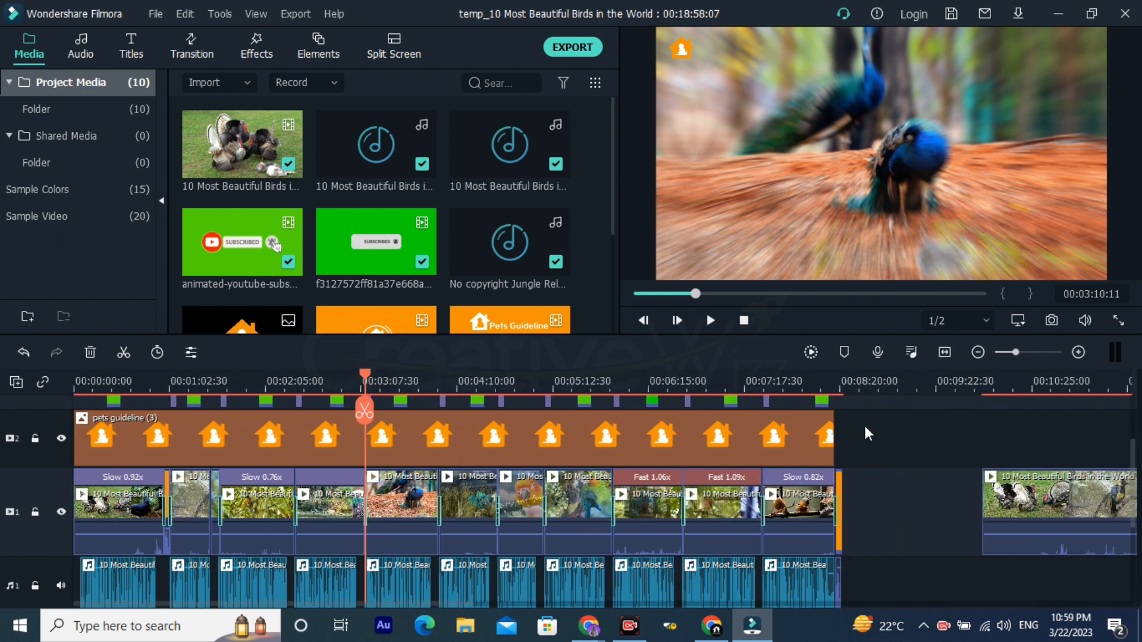
left_click_drag(1000, 378, 1059, 391)
left_click_drag(968, 374, 1051, 386)
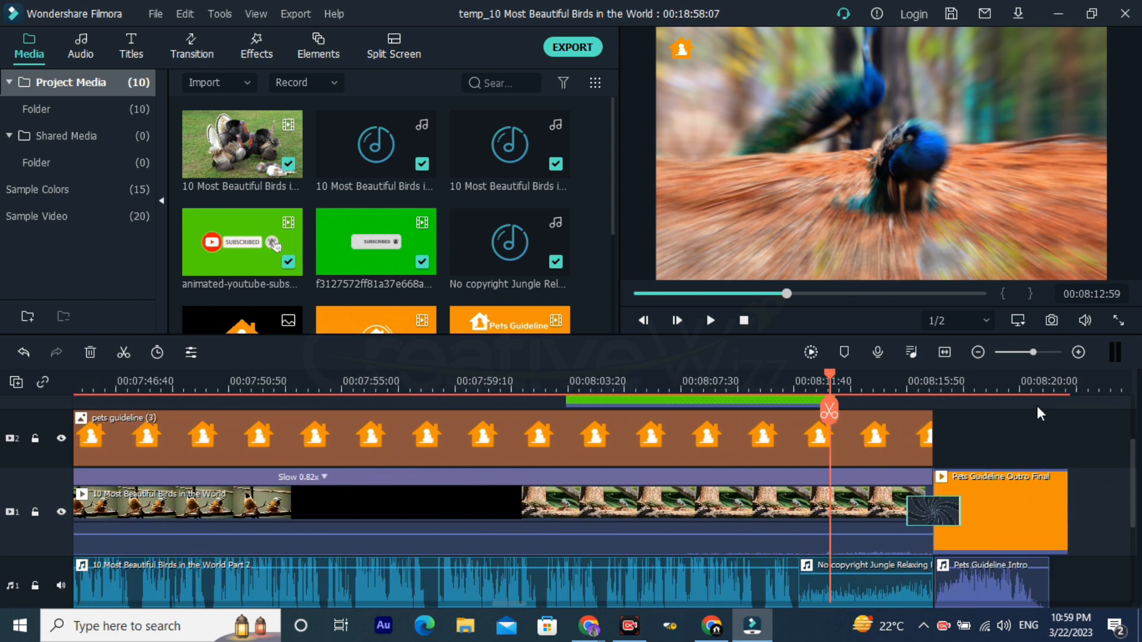
scroll(1022, 412, "down", 2)
scroll(921, 431, "up", 1)
scroll(918, 423, "up", 1)
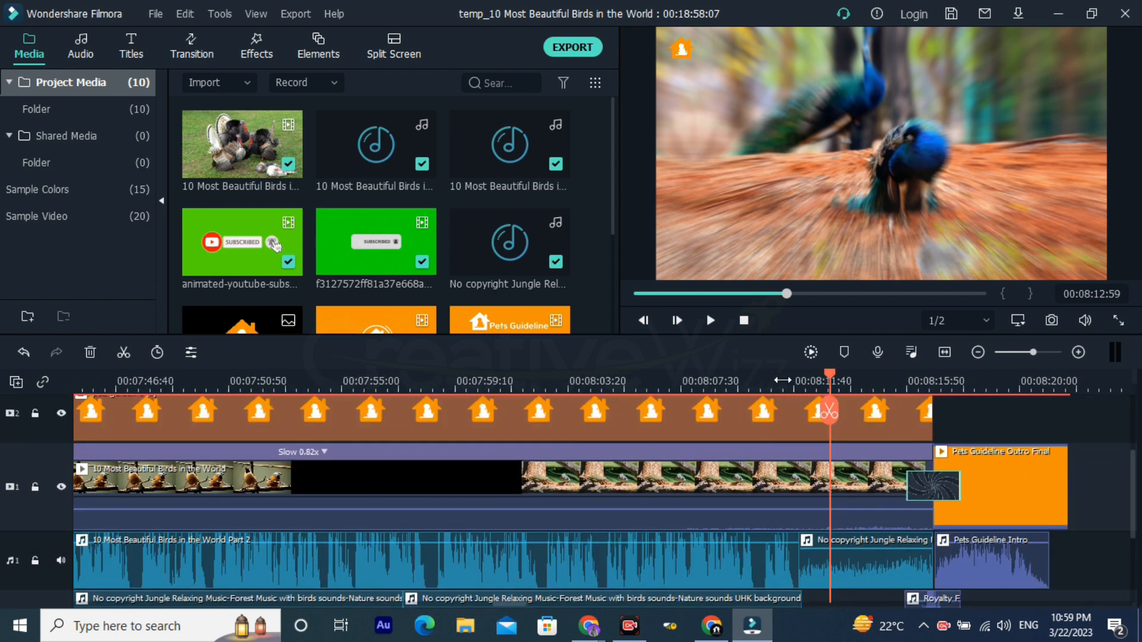
Step: Play the closing bird footage up to 00:08:15:57 to check the background music leading into the outro transition
left_click(781, 380)
scroll(823, 397, "down", 3)
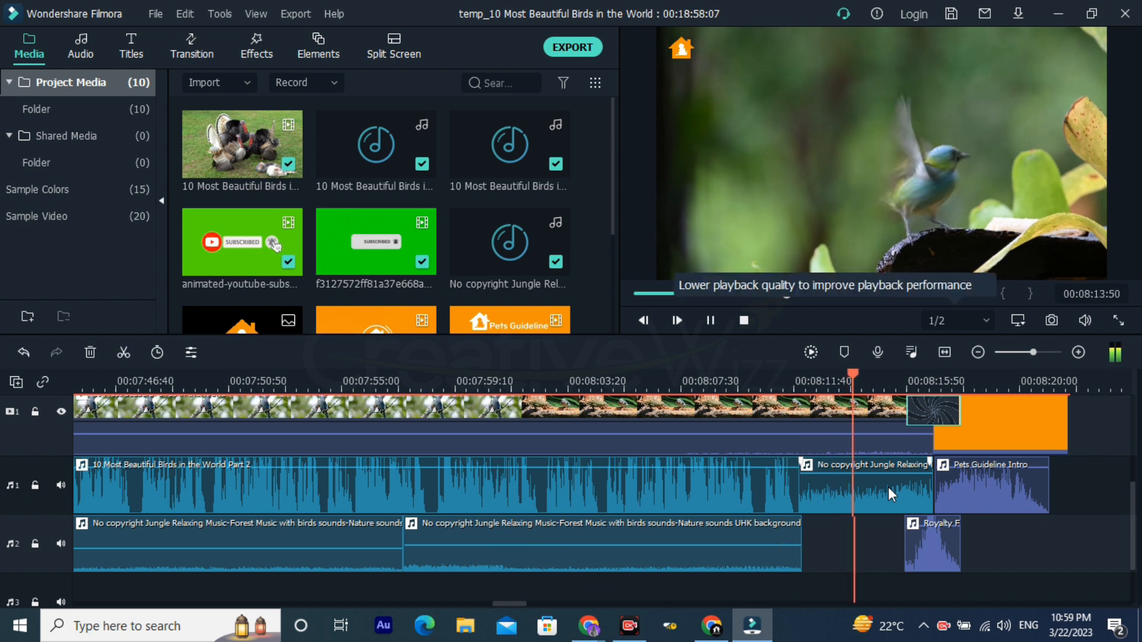
key("space")
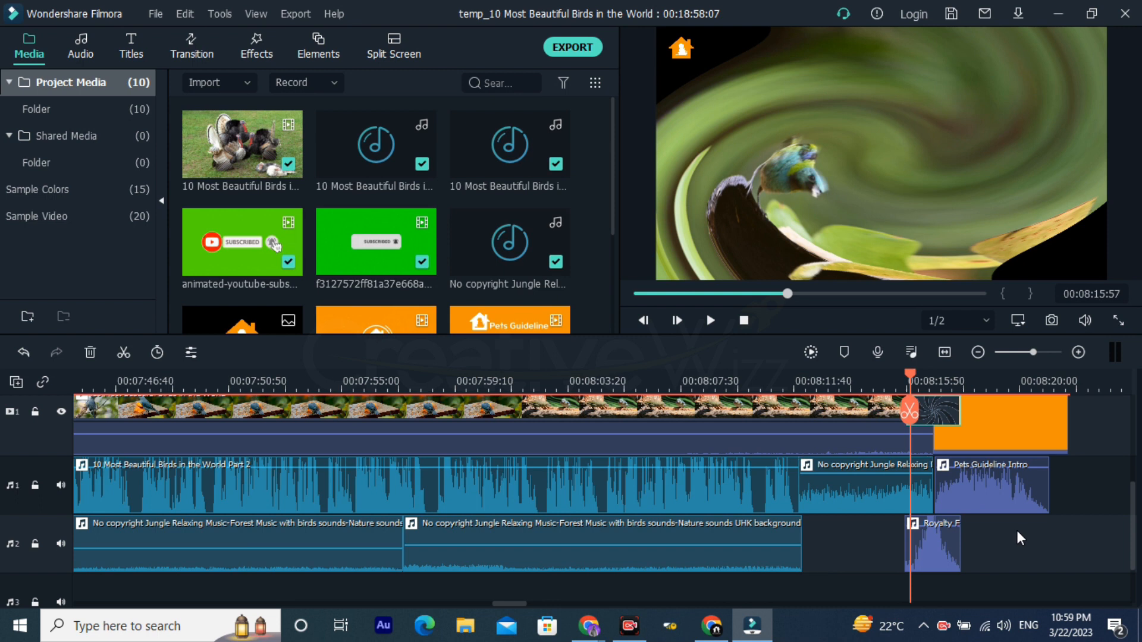
Step: Select the sound effect under the outro transition, play through the outro, and return the playhead to 00:08:18:24
scroll(1015, 528, "down", 1)
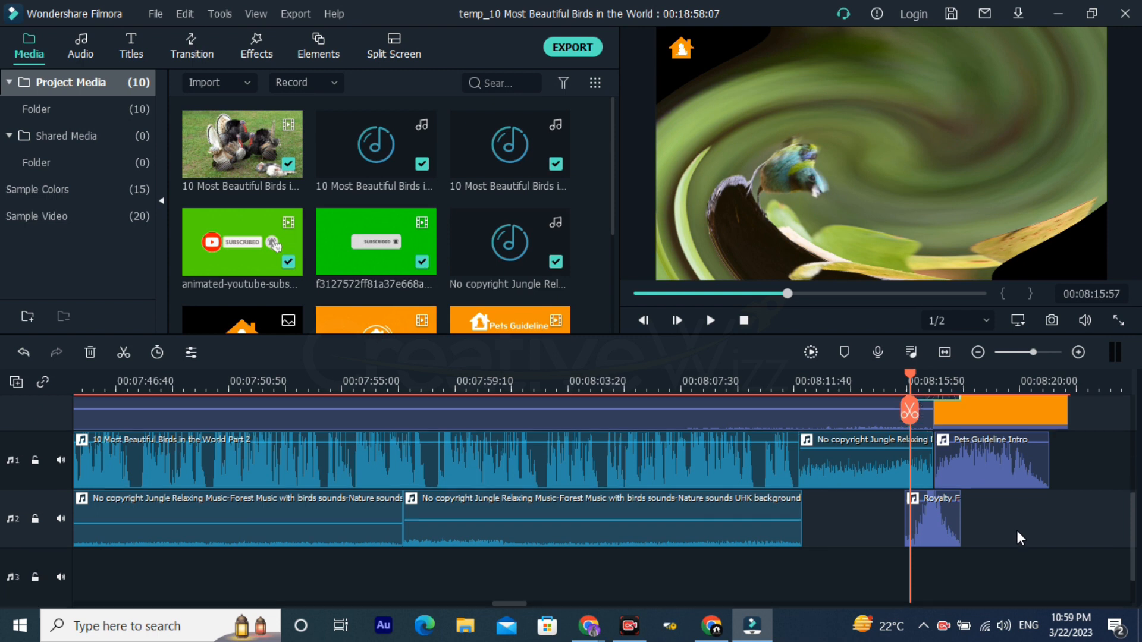
left_click(905, 533)
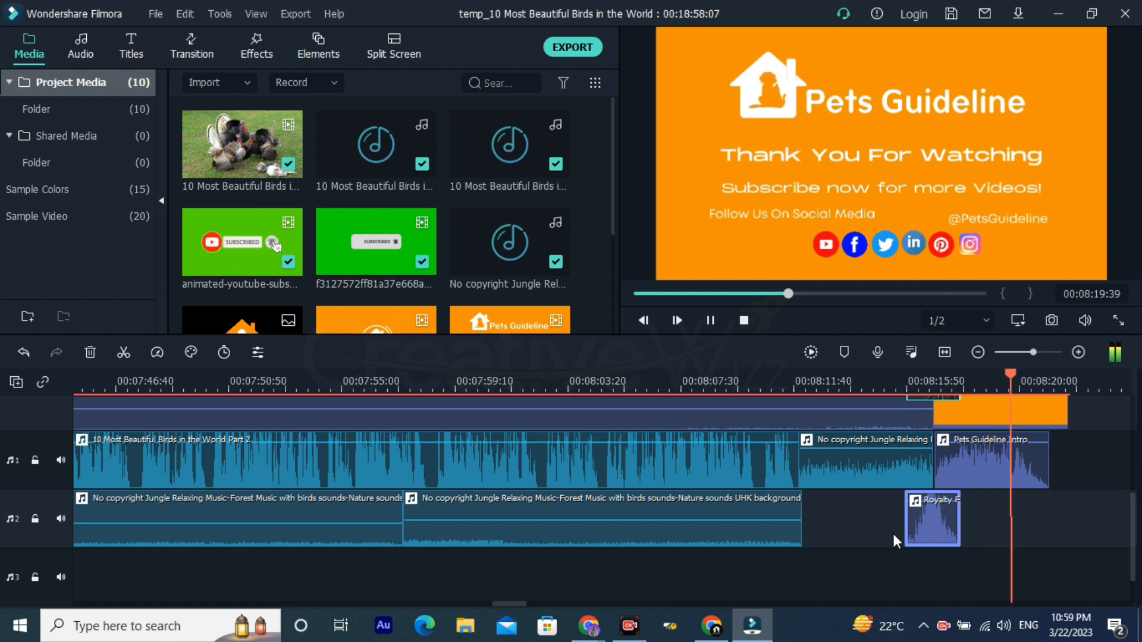
scroll(996, 505, "up", 2)
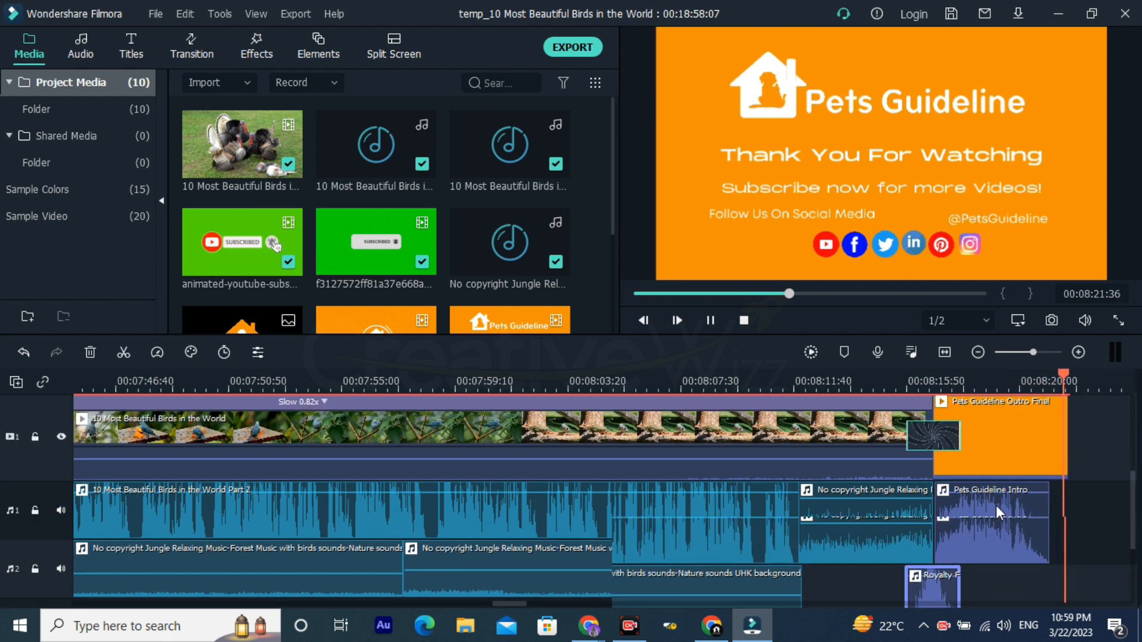
scroll(996, 505, "up", 1)
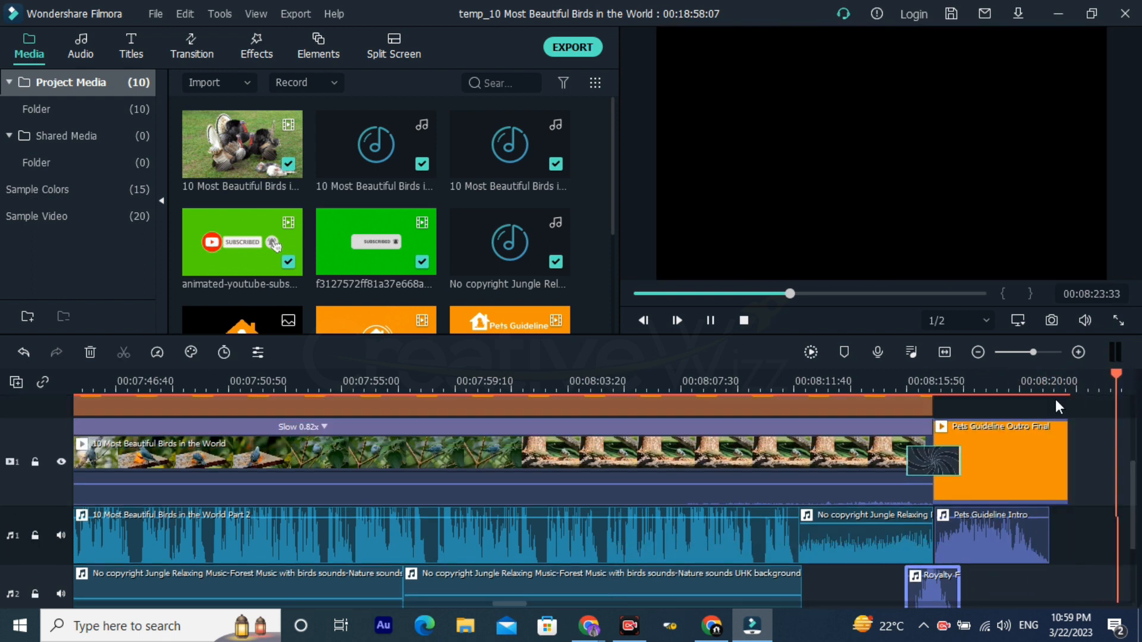
left_click(860, 380)
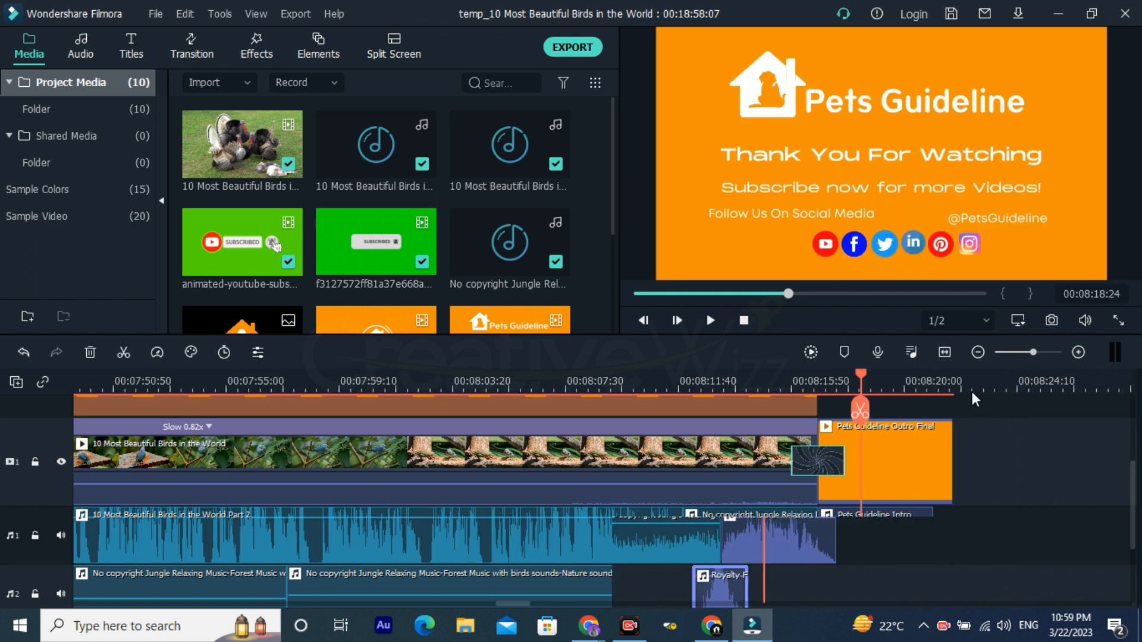
Step: Delete the leftover 10 Most Beautiful Birds in the World clip lying beyond the outro on video track 1
scroll(858, 385, "down", 5)
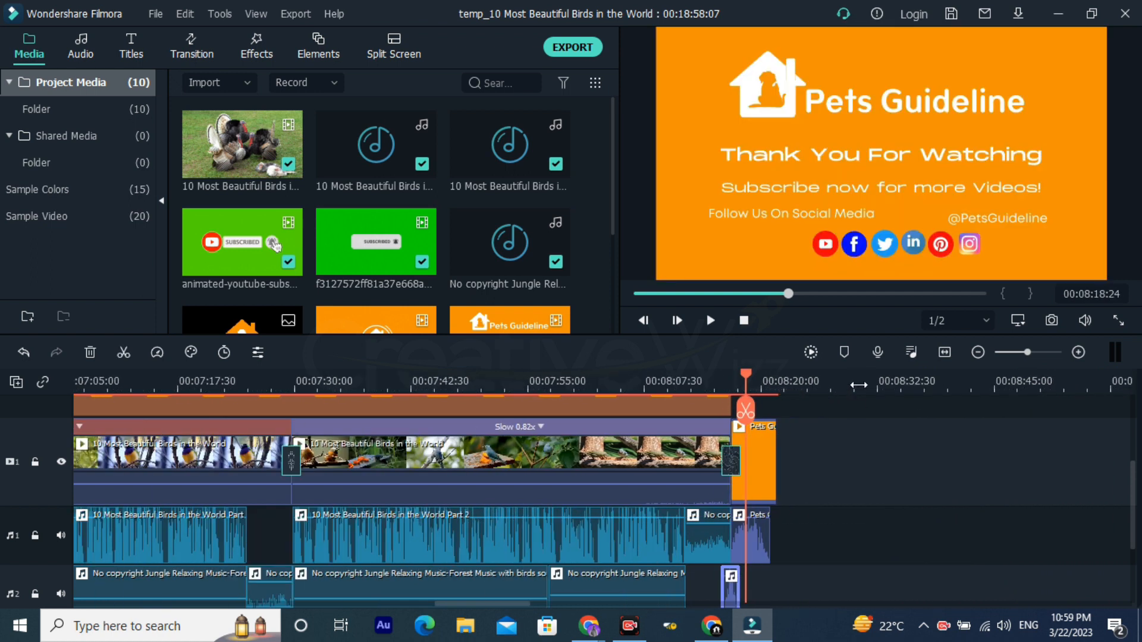
scroll(858, 384, "down", 4)
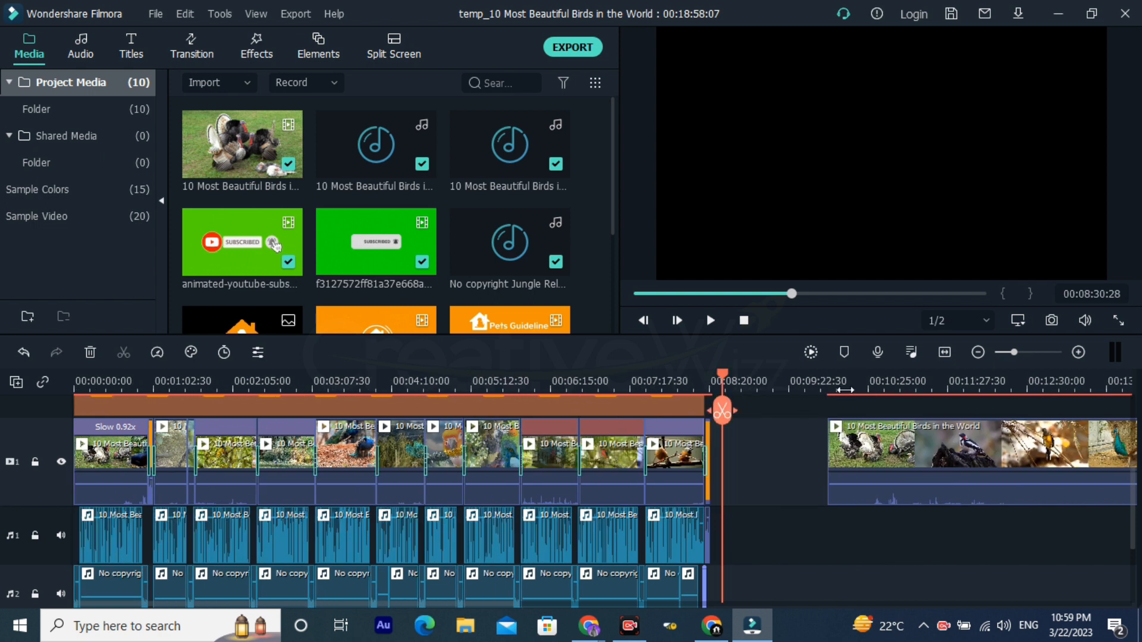
left_click(890, 459)
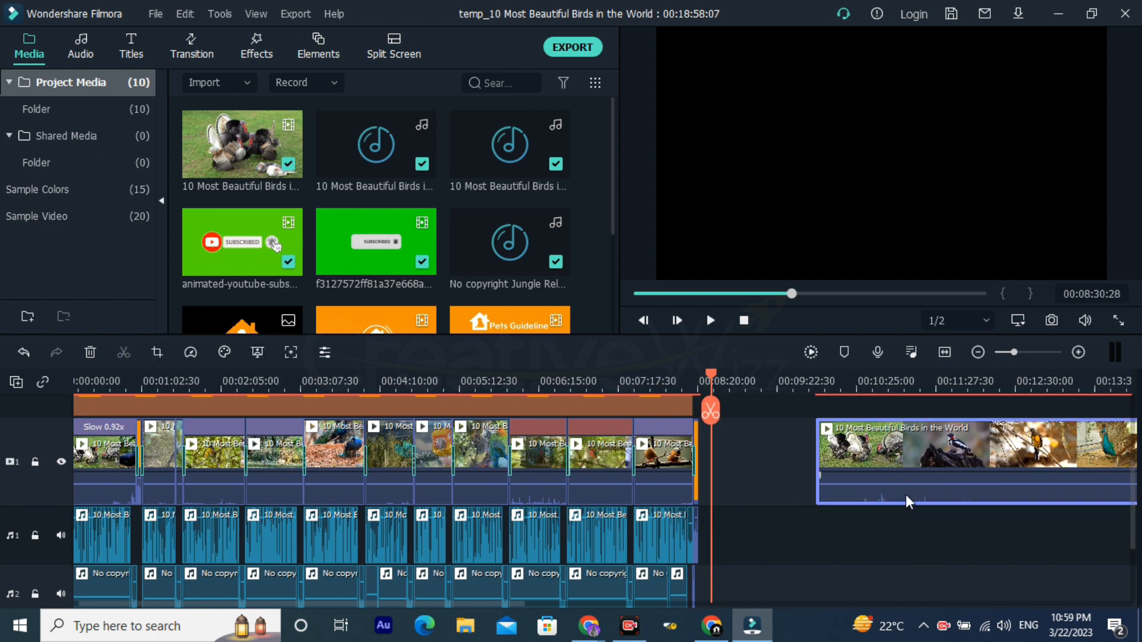
key("Delete")
scroll(797, 455, "down", 3)
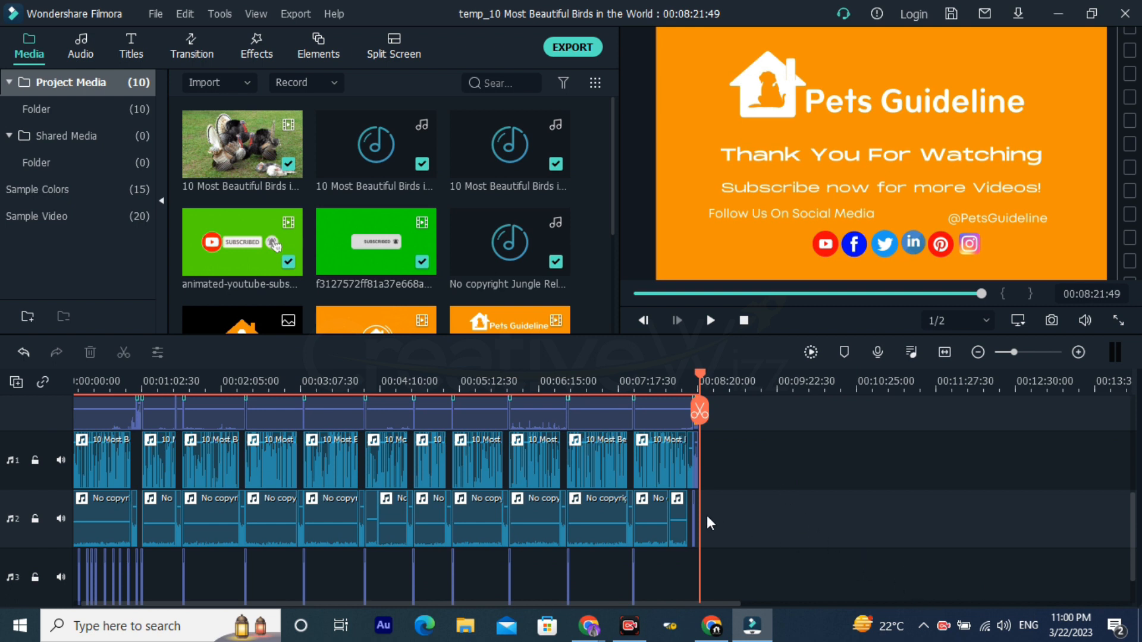
scroll(698, 517, "up", 2)
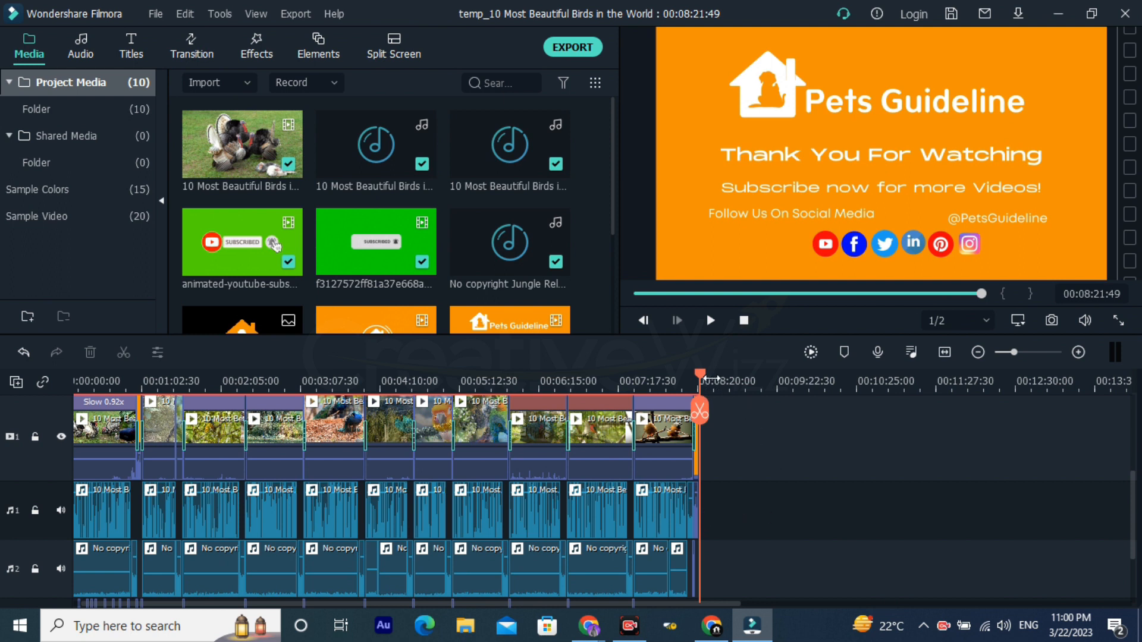
scroll(718, 378, "up", 3)
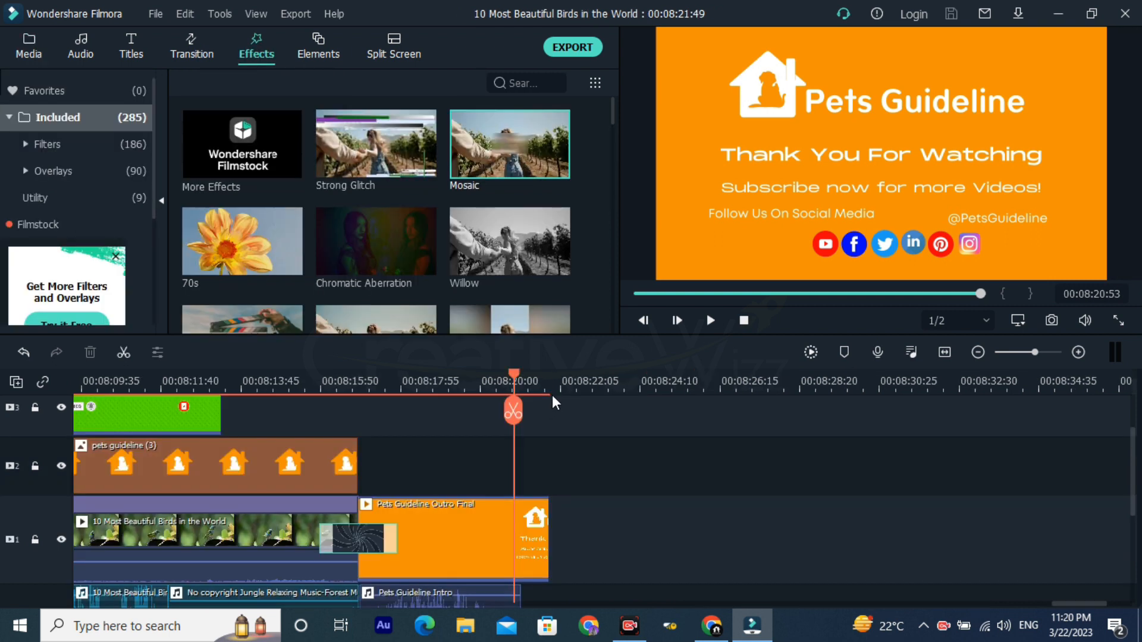
Step: Move the last animated subscribe clip on video track 3 past the outro and place the playhead on it at 00:08:25:23
left_click(562, 387)
scroll(601, 484, "up", 2)
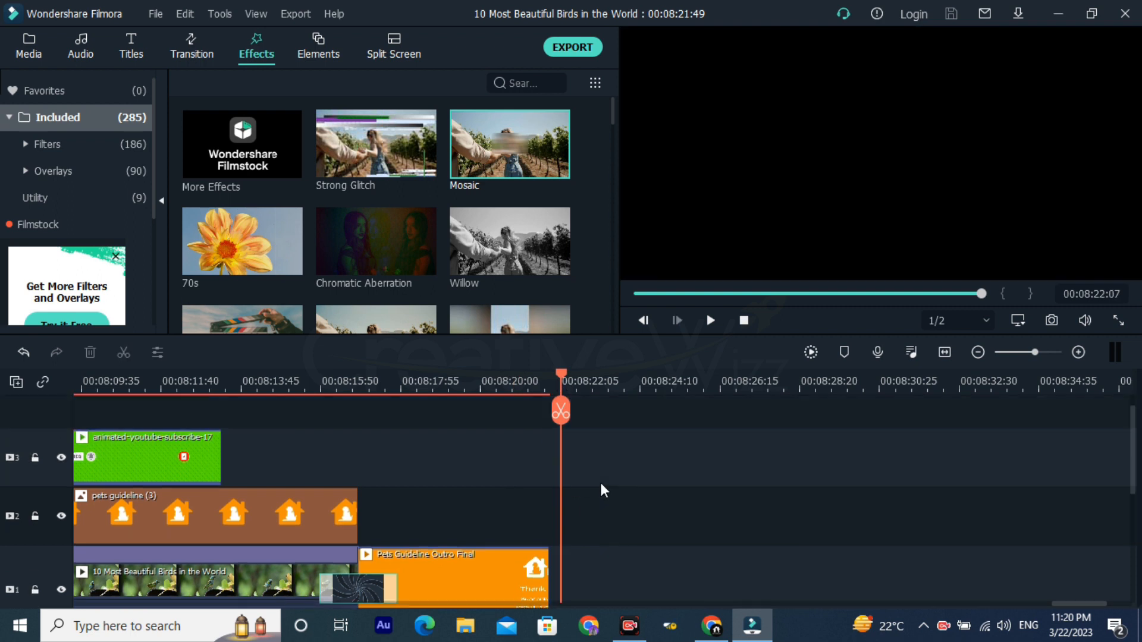
scroll(664, 381, "down", 2)
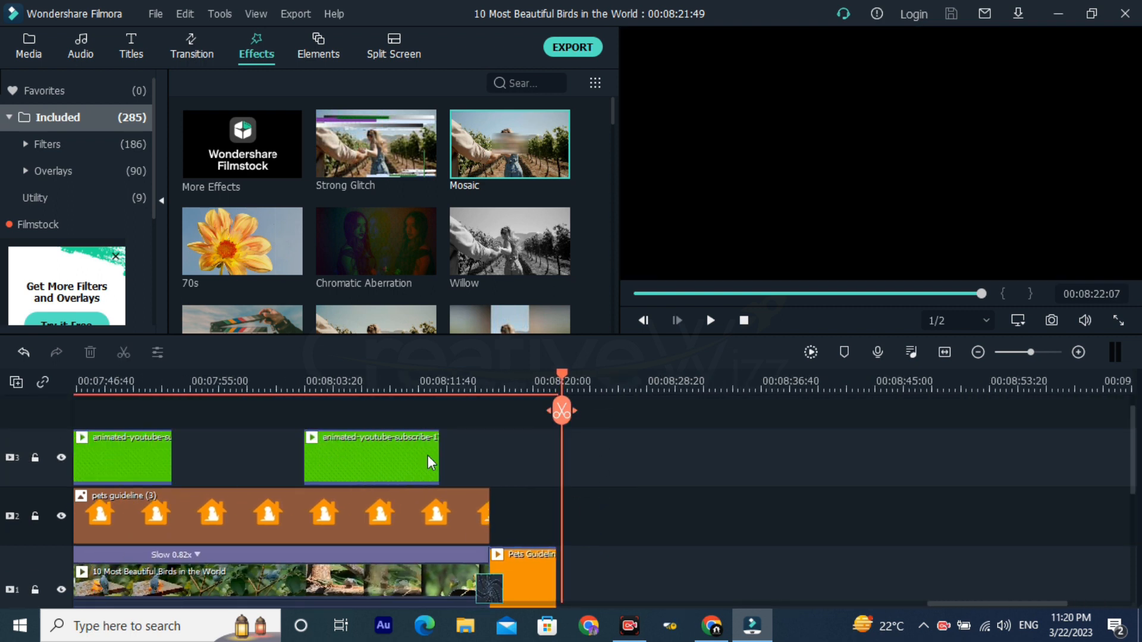
left_click(377, 458)
left_click_drag(377, 458, 651, 461)
left_click(605, 386)
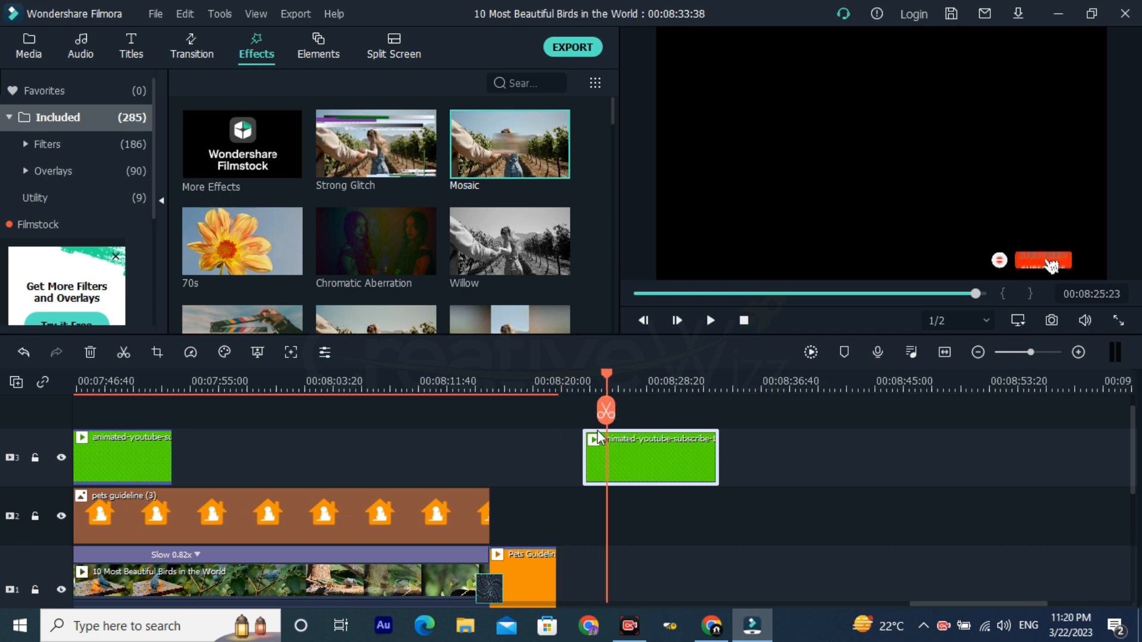
Step: Turn off Chroma Key on the moved subscribe clip to check its green background, and undo that change
double_click(653, 459)
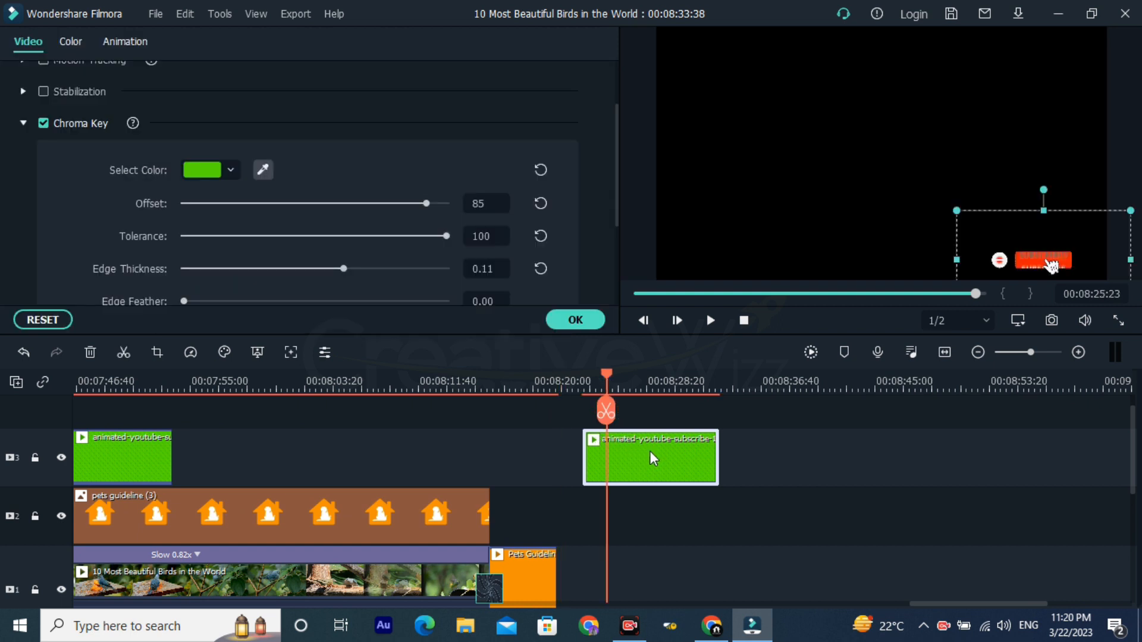
left_click(44, 123)
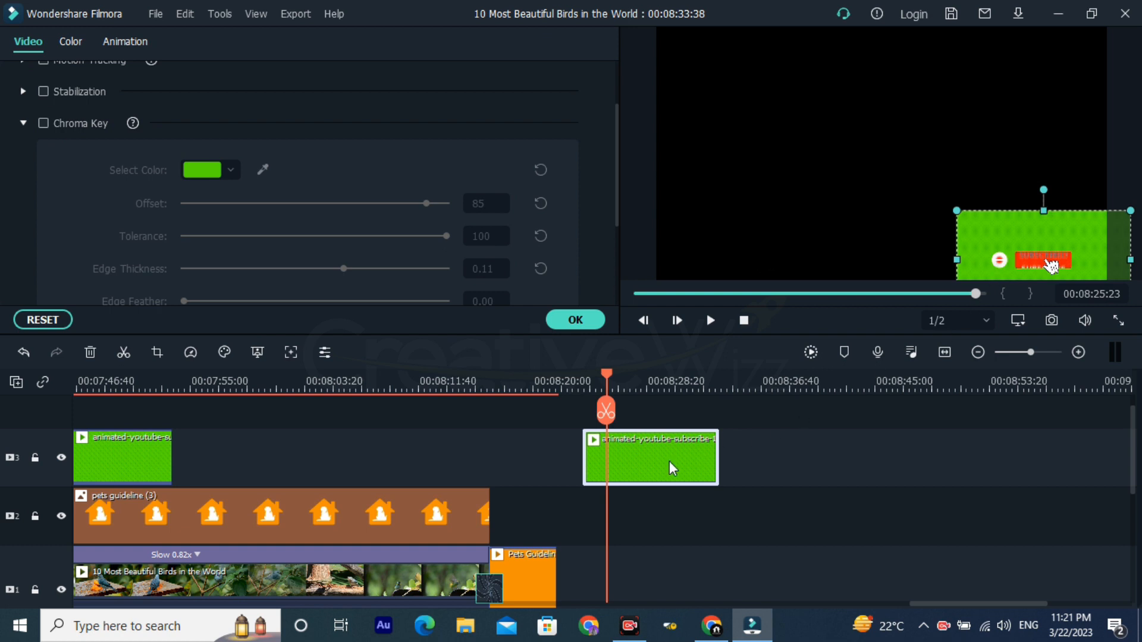
key("ctrl+z")
Step: Delete the animated subscribe clip beyond the outro and close its video settings
left_click_drag(702, 455, 645, 470)
key("Delete")
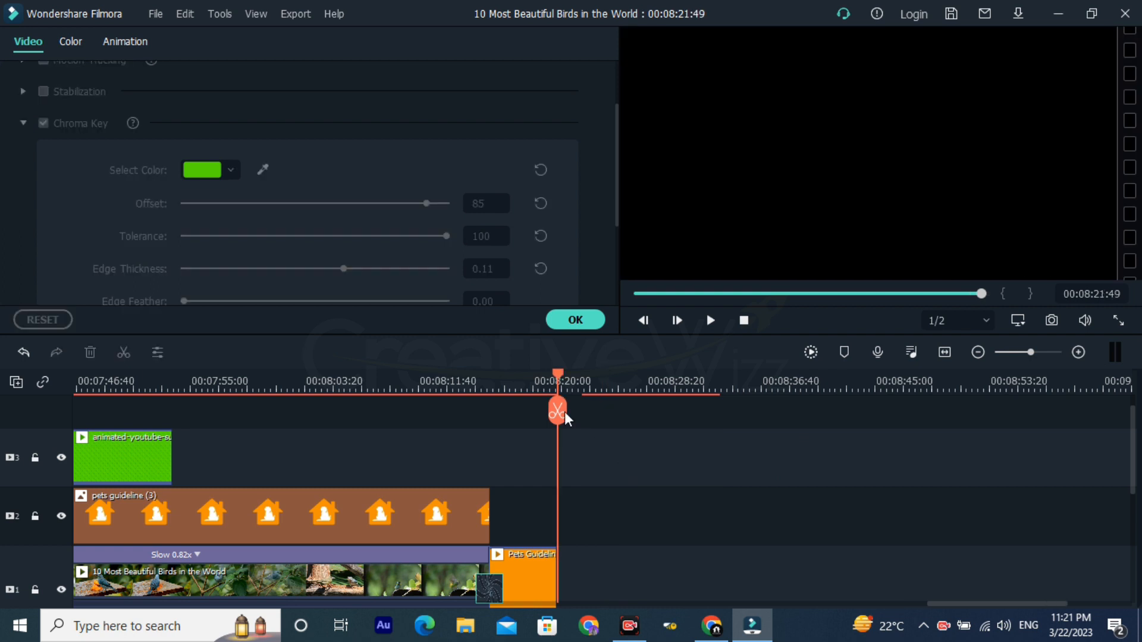
left_click(597, 320)
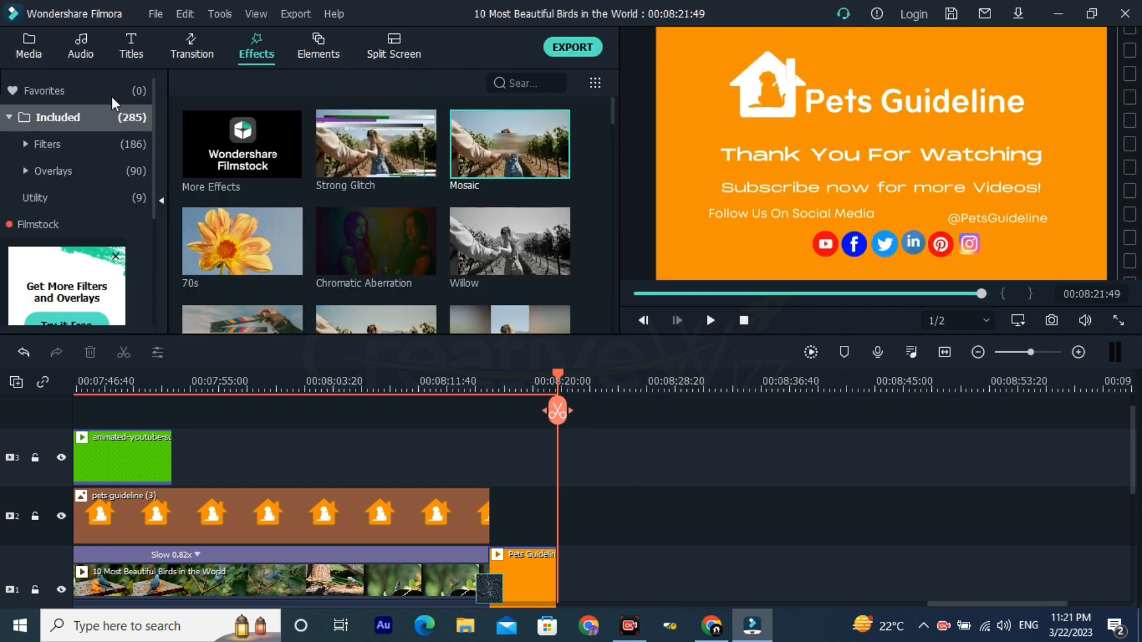
Step: Add the f3127572 and animated subscribe clips to video track 3 past the outro, and open the first one's video settings
left_click(31, 49)
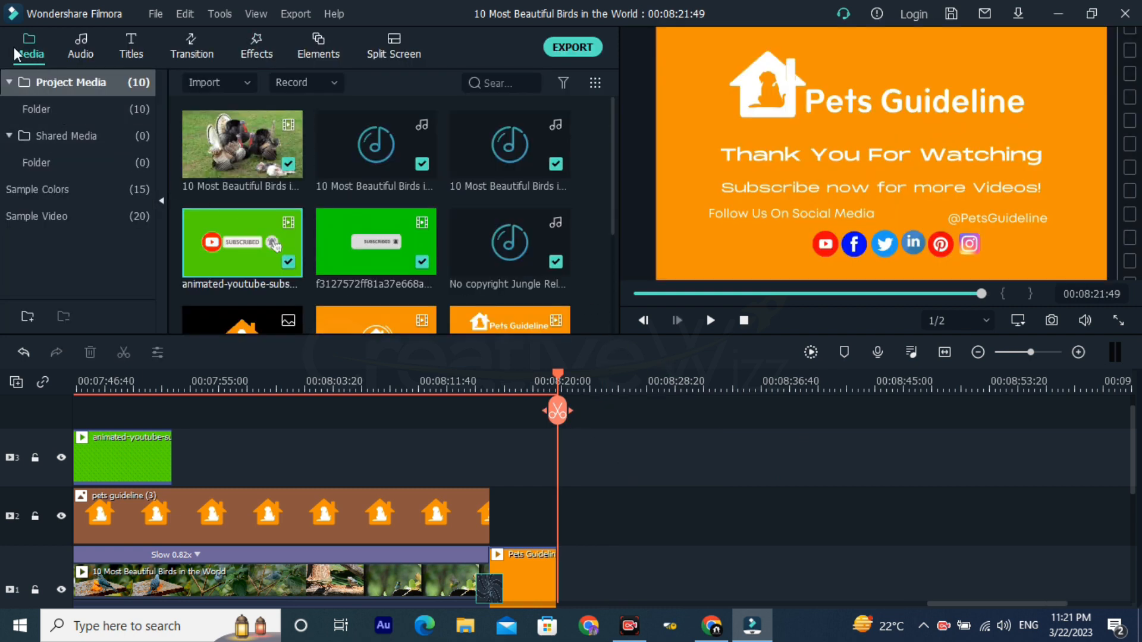
left_click_drag(328, 241, 603, 443)
left_click_drag(233, 249, 741, 469)
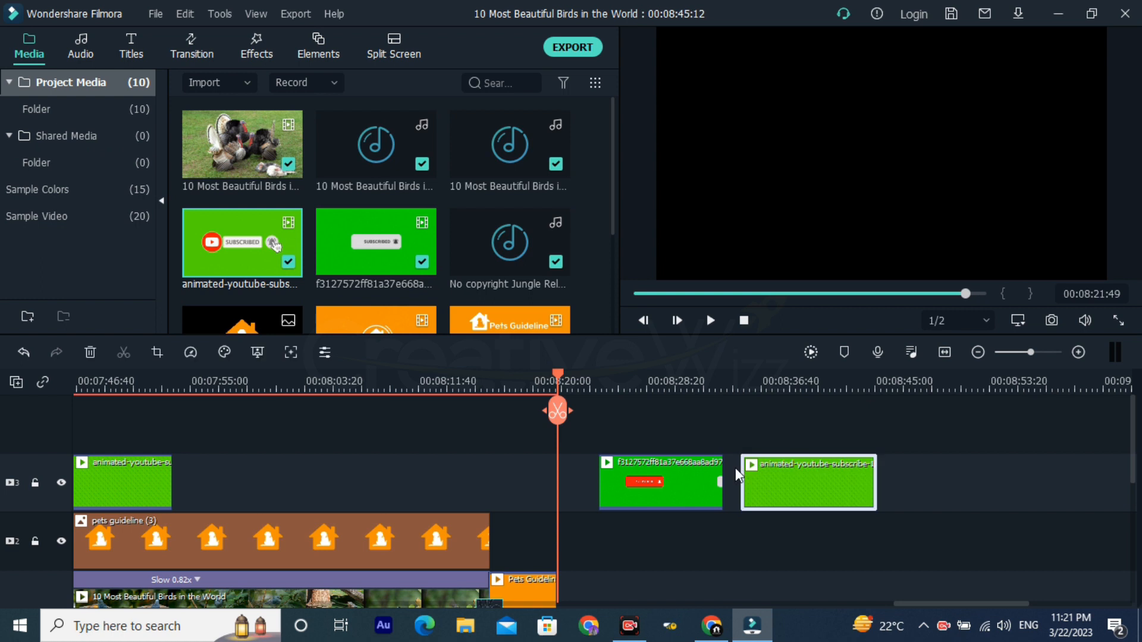
left_click(601, 384)
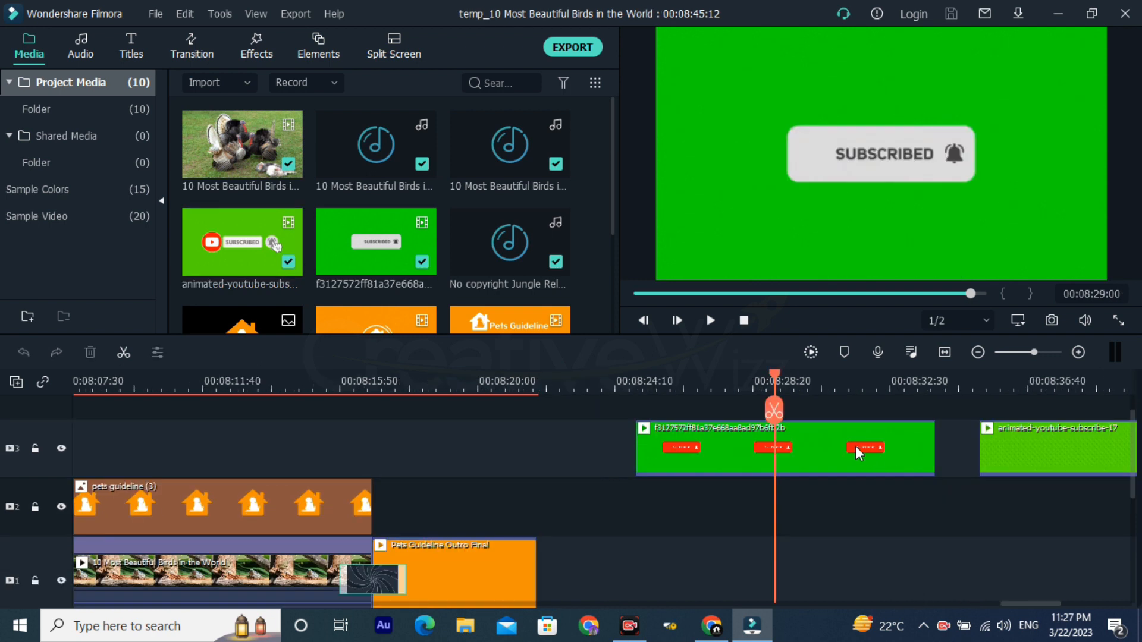
double_click(855, 446)
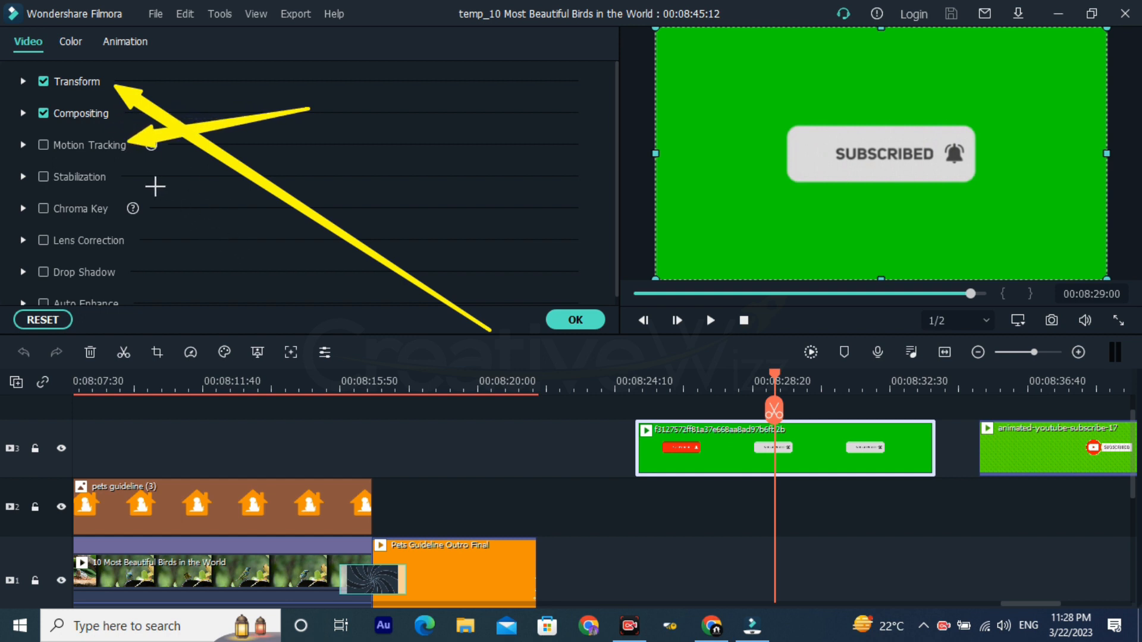
mouse_move(17, 139)
left_mouse_down()
mouse_move(68, 118)
mouse_move(52, 119)
left_mouse_up()
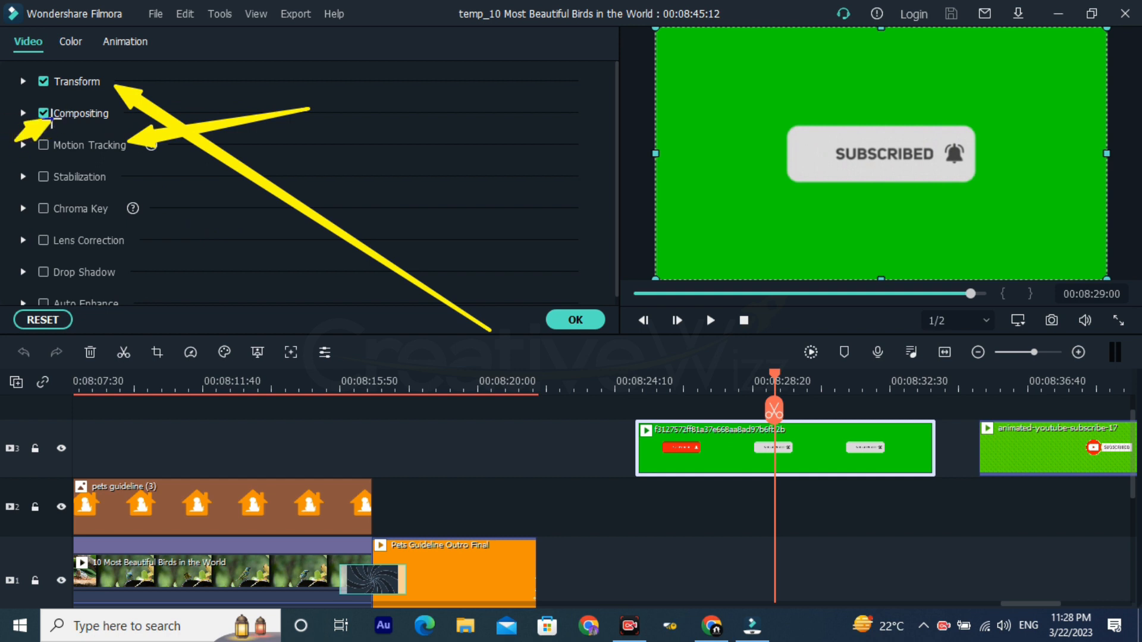
left_click_drag(24, 201, 50, 182)
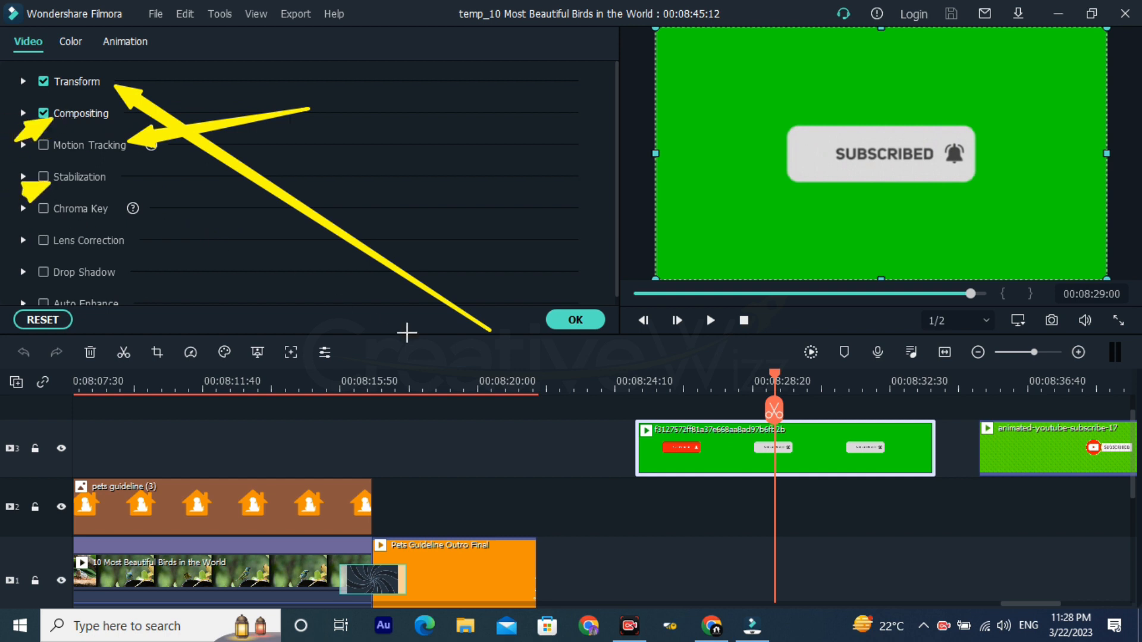
left_click(630, 585)
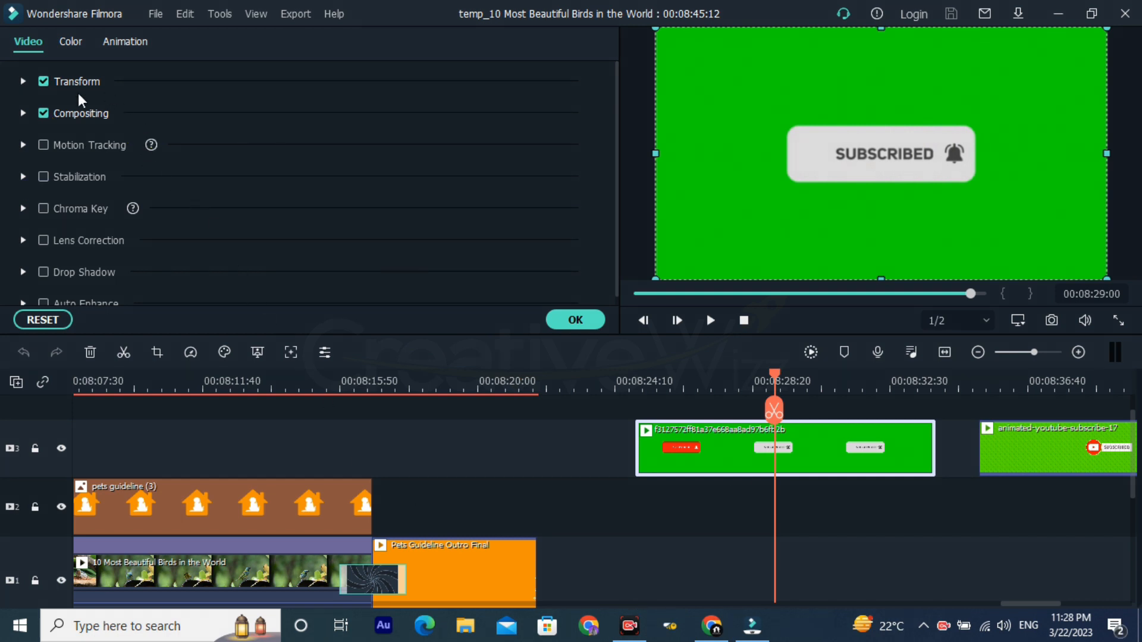
Step: Try rotating the first added subscribe clip by 360 and 180 degrees, and return its rotation to 0
left_click(23, 79)
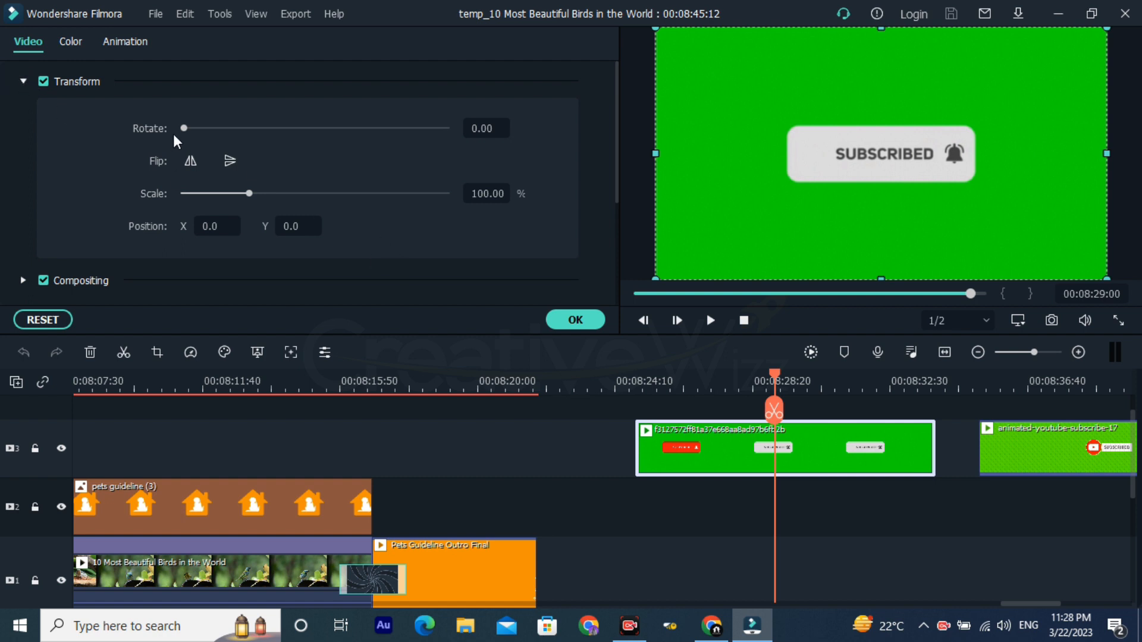
left_click_drag(184, 128, 452, 140)
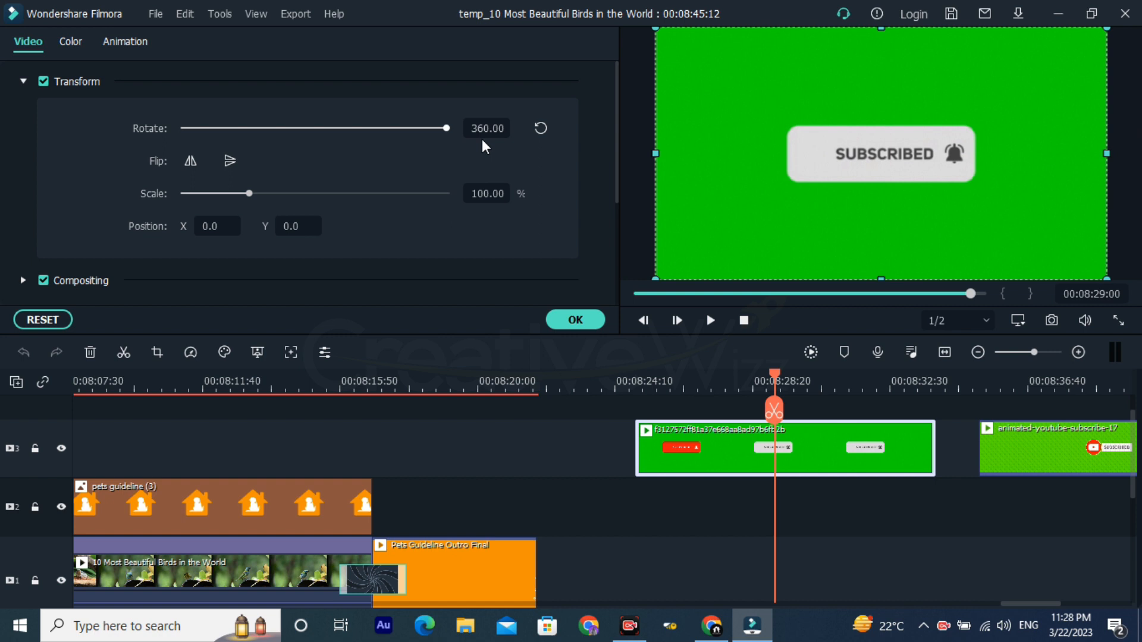
left_click_drag(481, 139, 315, 127)
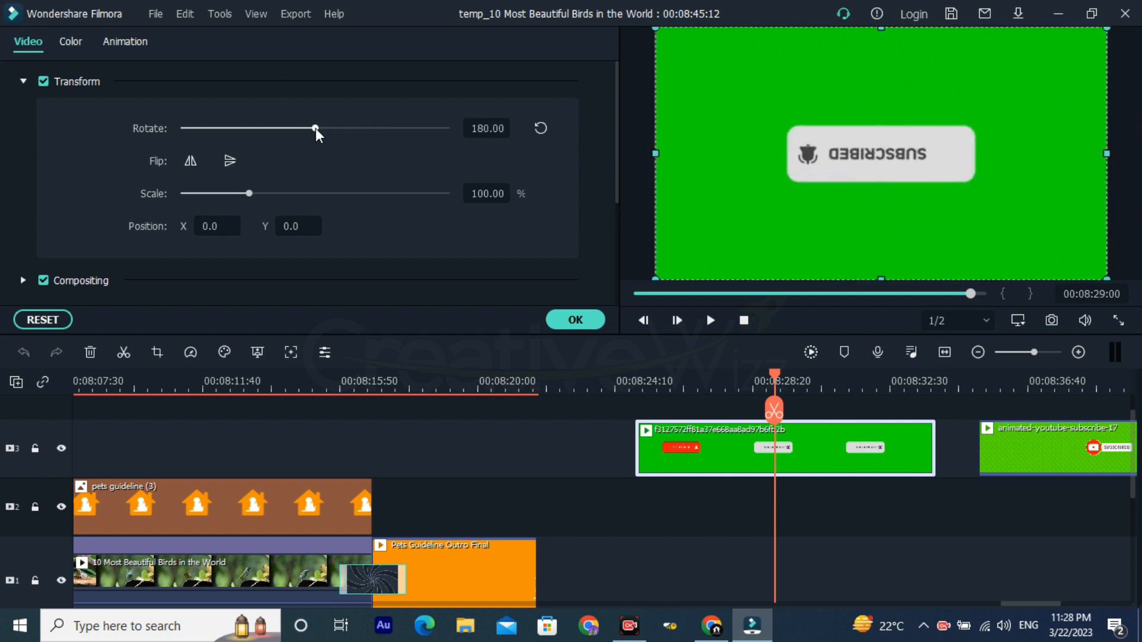
left_click_drag(315, 128, 108, 154)
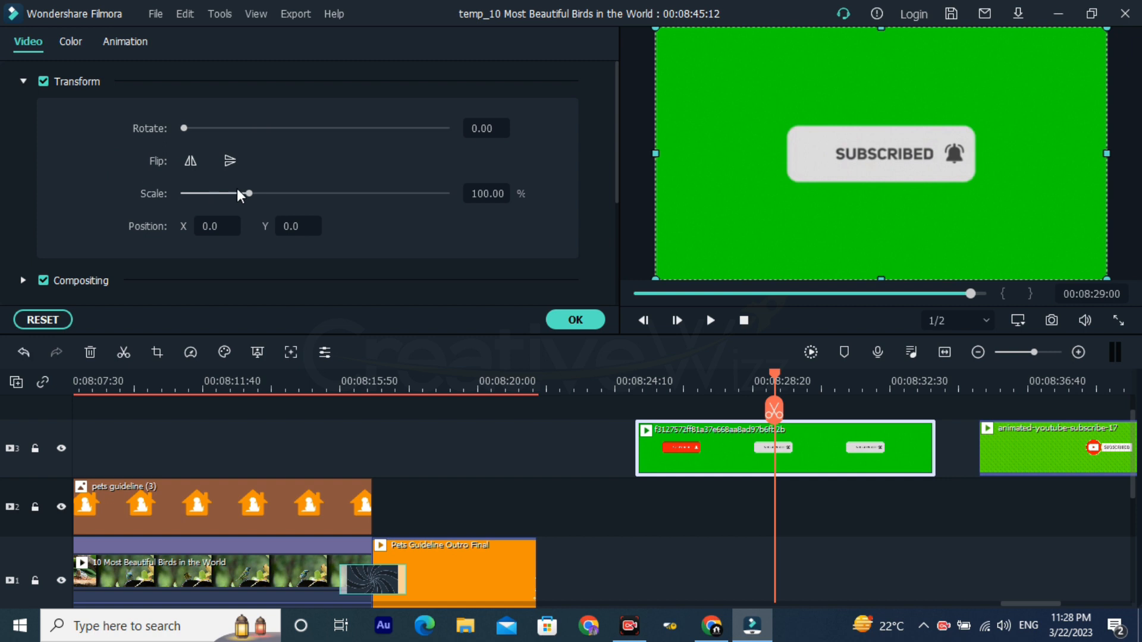
Step: Scale the subscribe clip to 104.46% and raise its Y position to 34
mouse_move(249, 196)
left_mouse_down()
mouse_move(343, 191)
mouse_move(183, 212)
mouse_move(262, 199)
mouse_move(251, 200)
left_mouse_up()
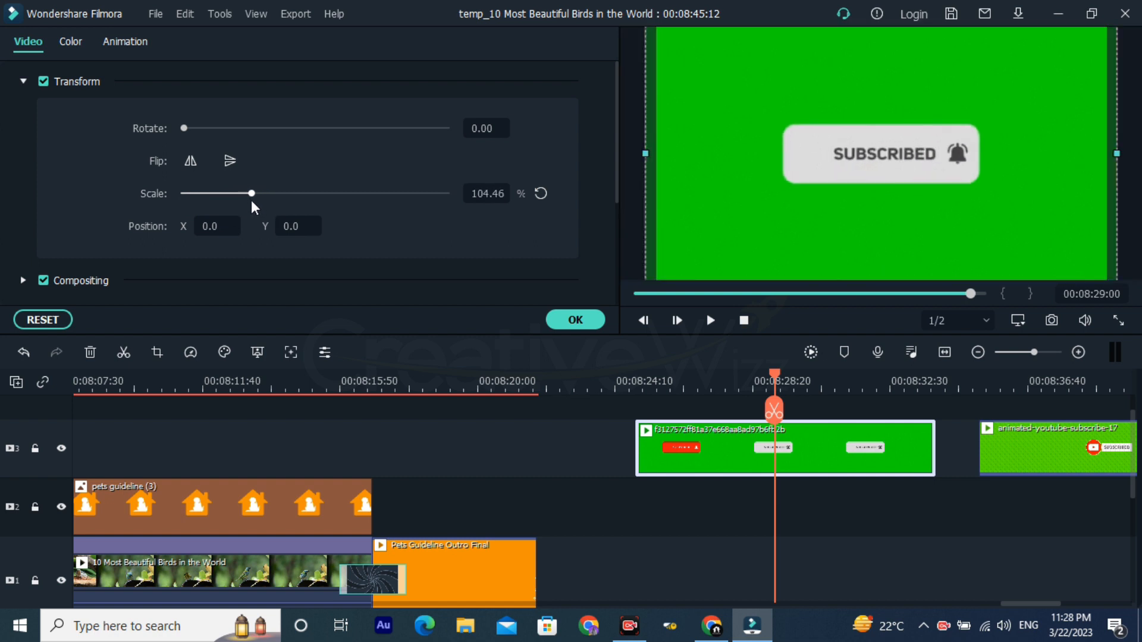
left_click(228, 226)
key("Up")
key("Up")
key("Up")
key("Up")
key("Up")
key("Up")
key("Up")
key("Up")
key("Up")
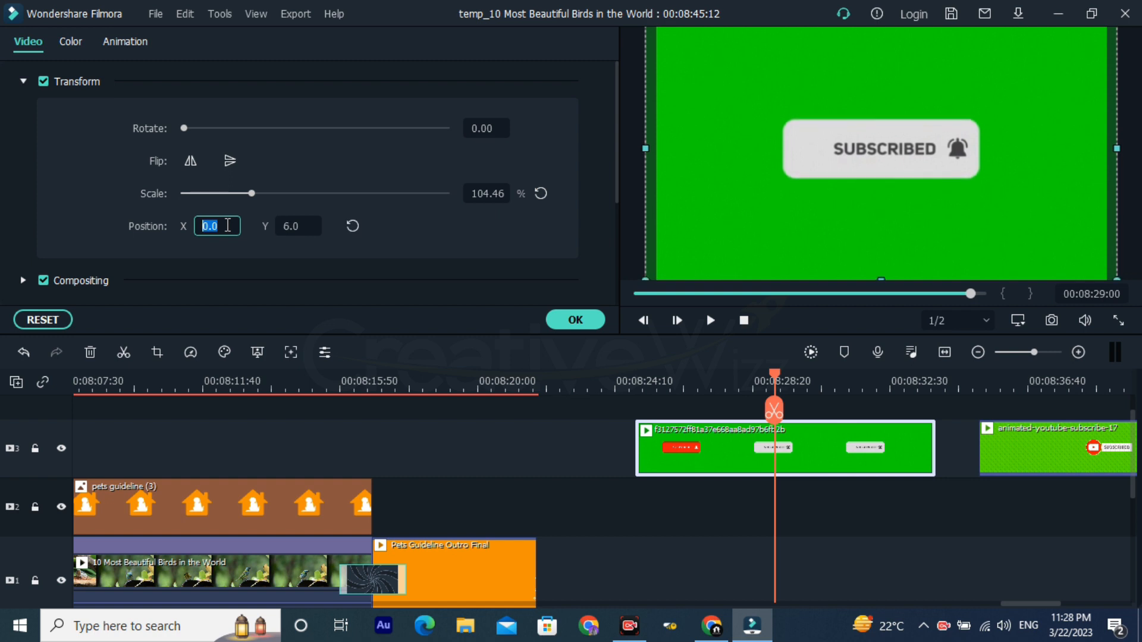
key("Up")
key("Up")
key("Up")
key("Up")
key("Up")
key("Up")
key("Up")
key("Up")
key("Up")
key("Up")
key("Up")
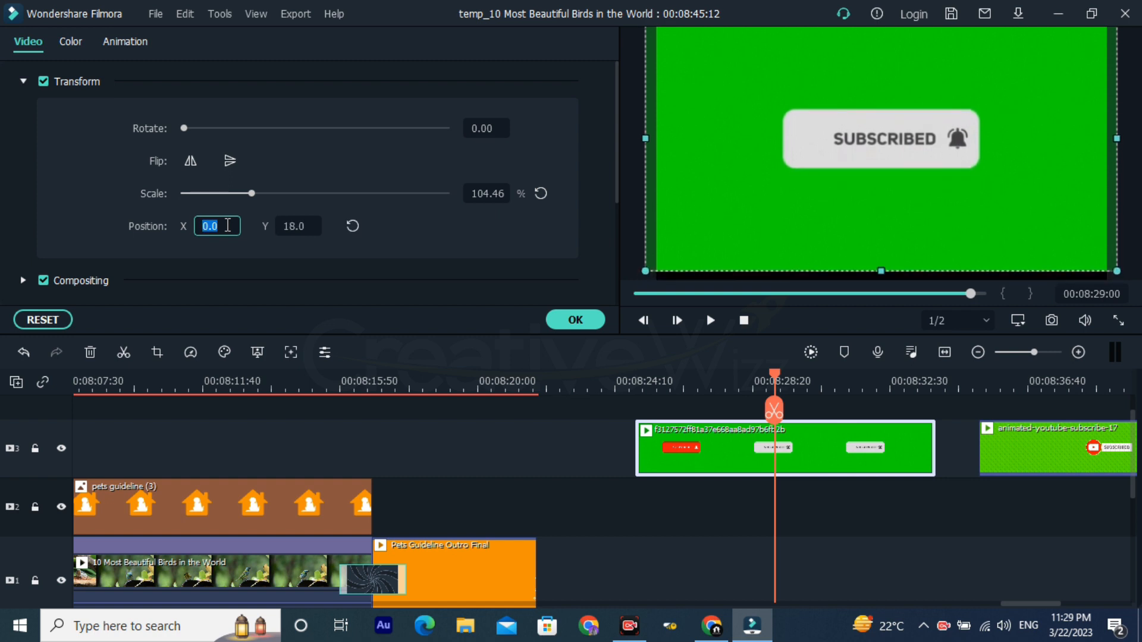
key("Up")
key("Up")
key("Up")
key("Up")
key("Up")
key("Up")
key("Up")
key("Up")
key("Up")
key("Up")
key("Up")
key("Up")
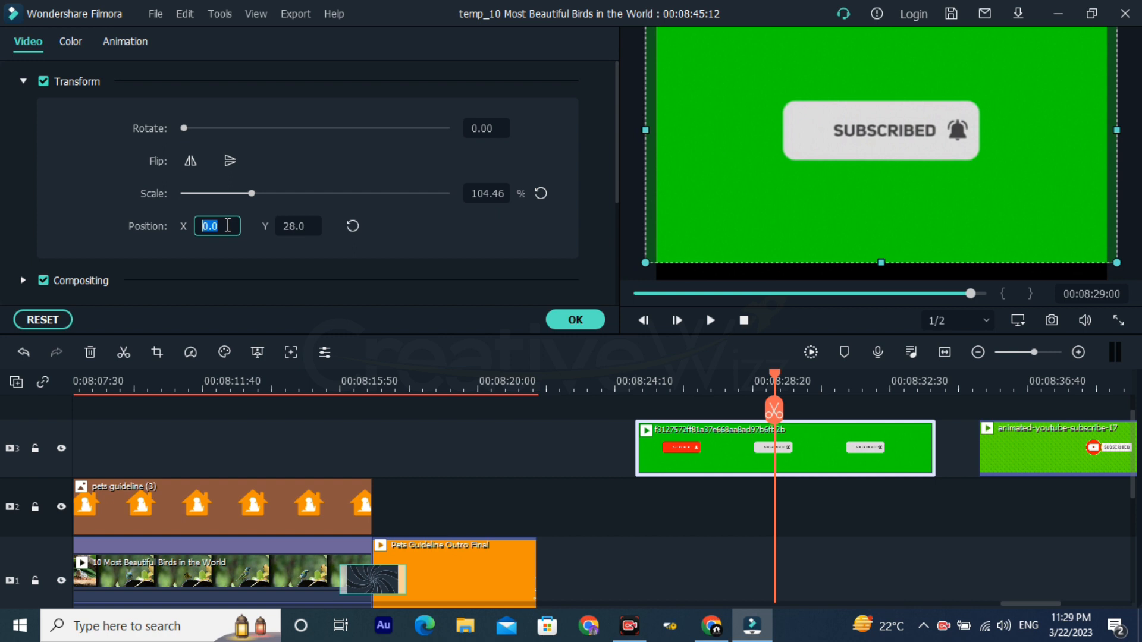
key("Up")
key("Up")
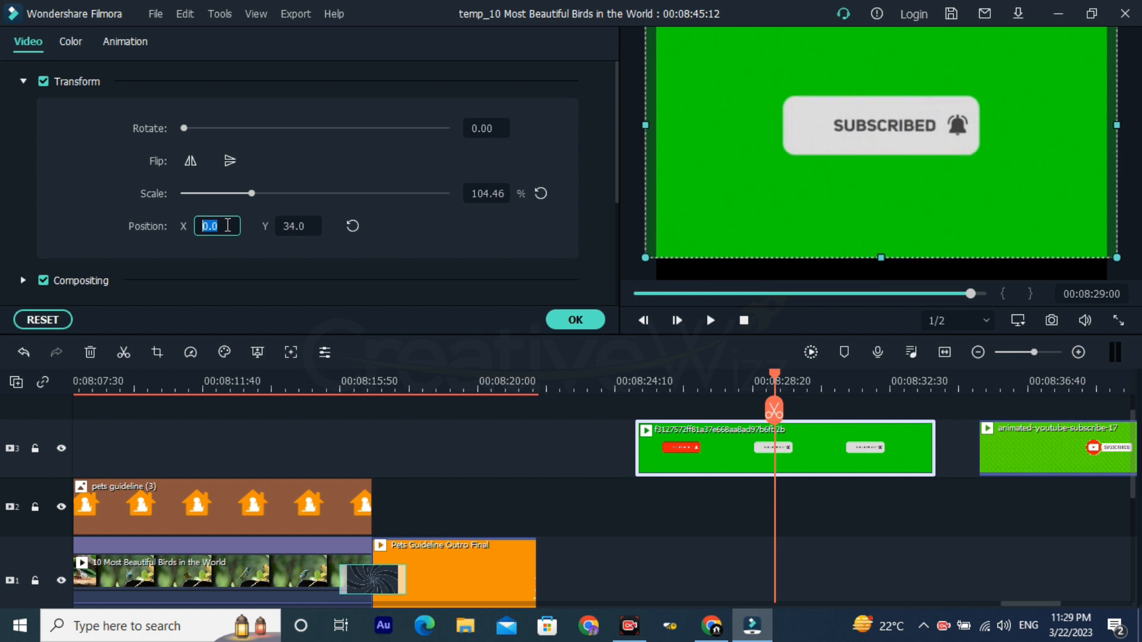
Step: Raise the subscribe clip's Y position to 42 and lower it to 9
left_click(300, 220)
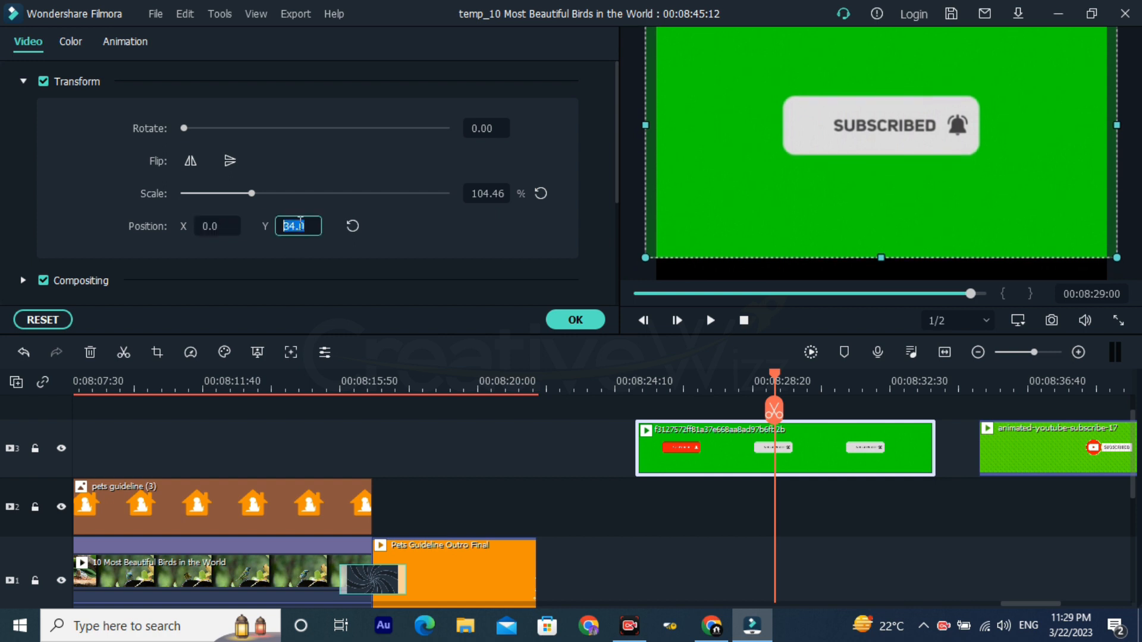
key("Up")
key("Up")
key("Up")
key("Up")
key("Up")
key("Up")
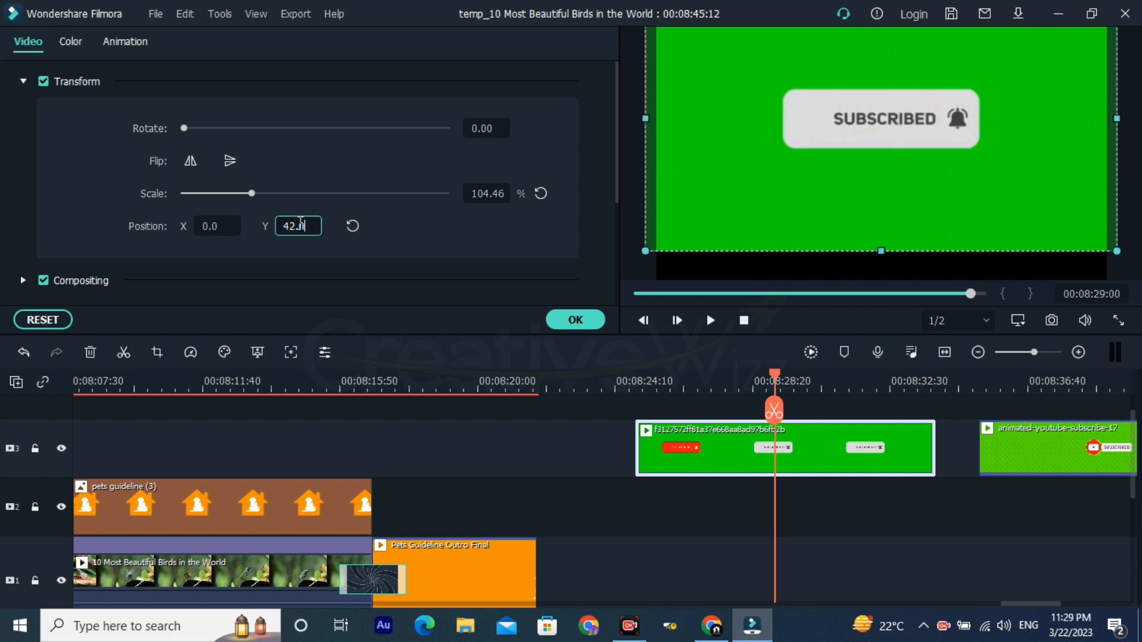
key("Down")
key("Down")
key("Down")
key("Down")
key("Down")
key("Down")
key("Down")
key("Down")
key("Down")
key("Down")
key("Down")
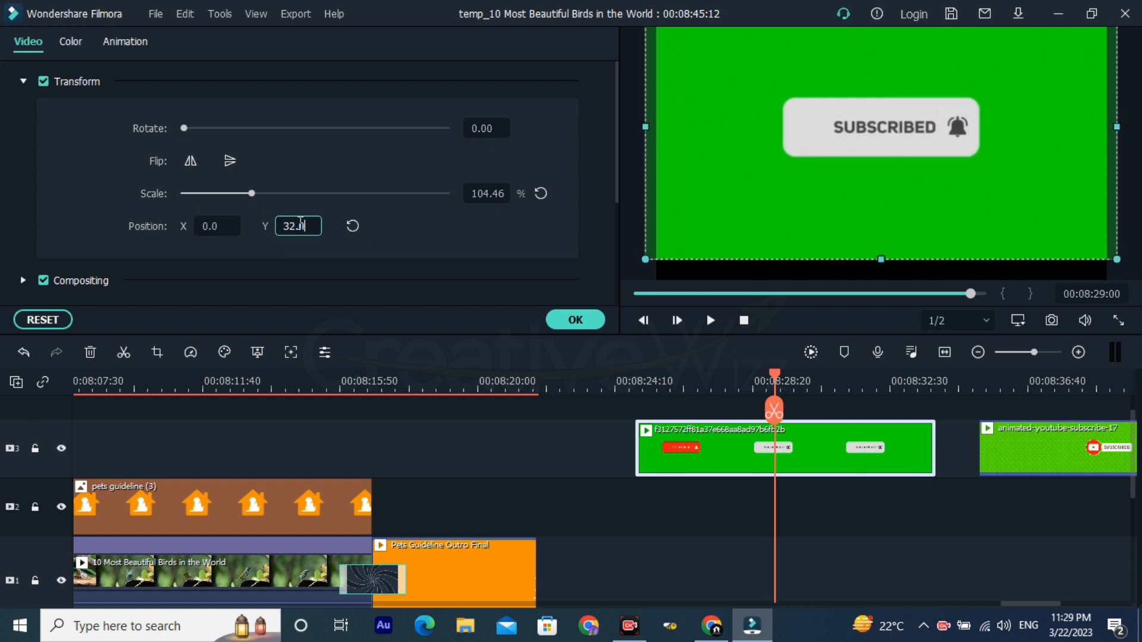
key("Down")
key("Down")
key("Down")
key("Down")
key("Down")
key("Down")
key("Down")
key("Down")
key("Down")
key("Down")
key("Down")
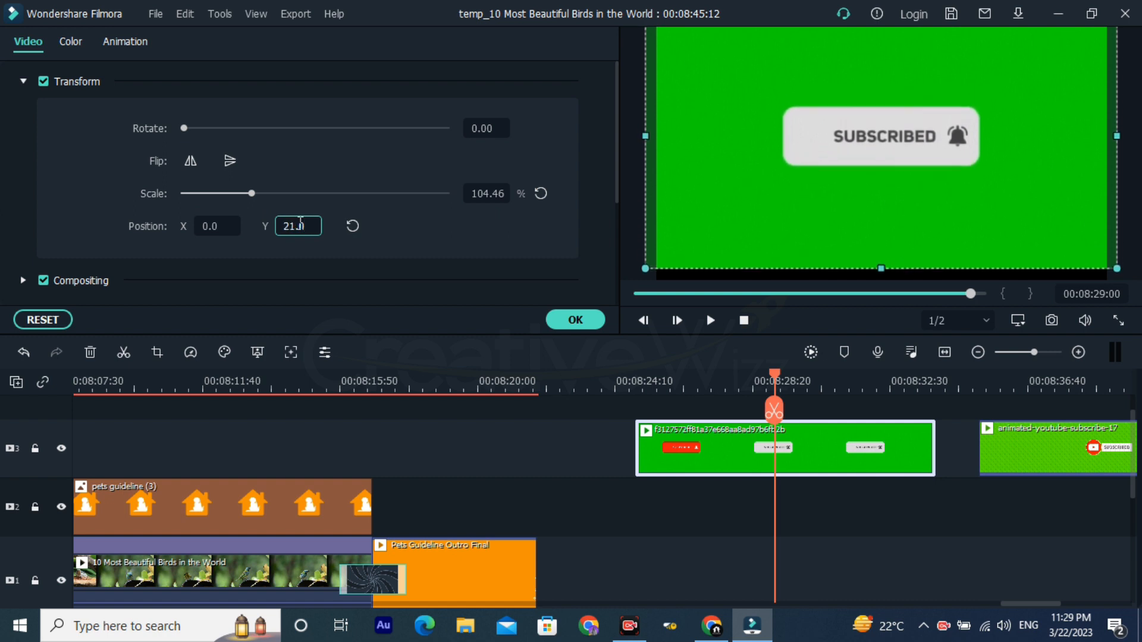
key("Down")
key("Down")
key("Down")
key("Down")
key("Down")
key("Down")
key("Down")
key("Down")
key("Down")
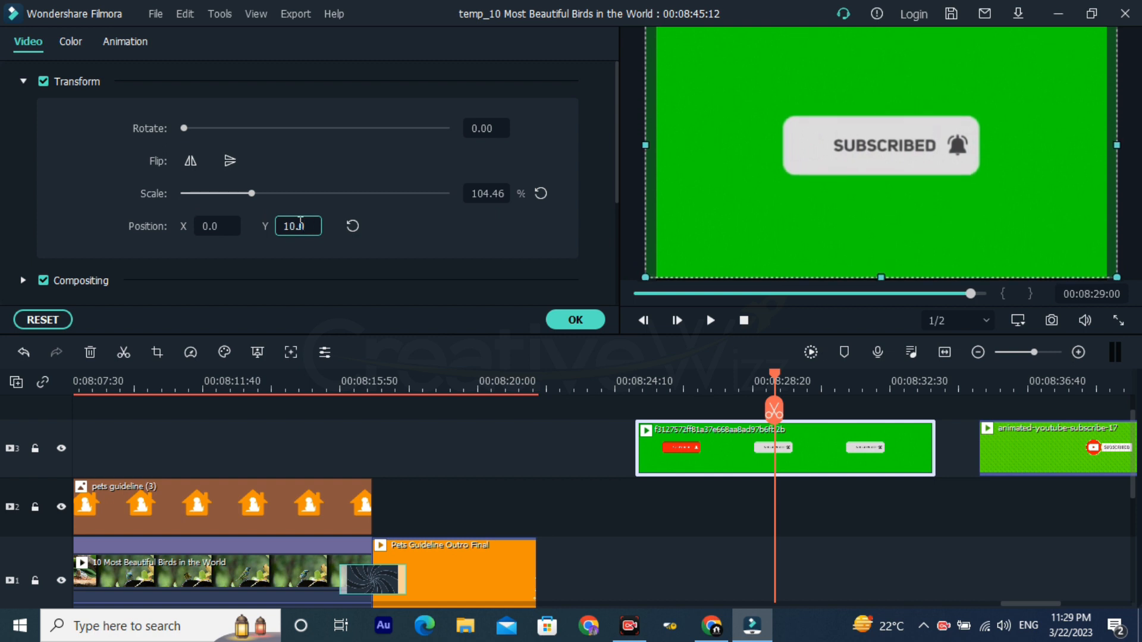
Step: Nudge the subscribe clip's Y position up to 16 and settle it at 10
left_click(232, 228)
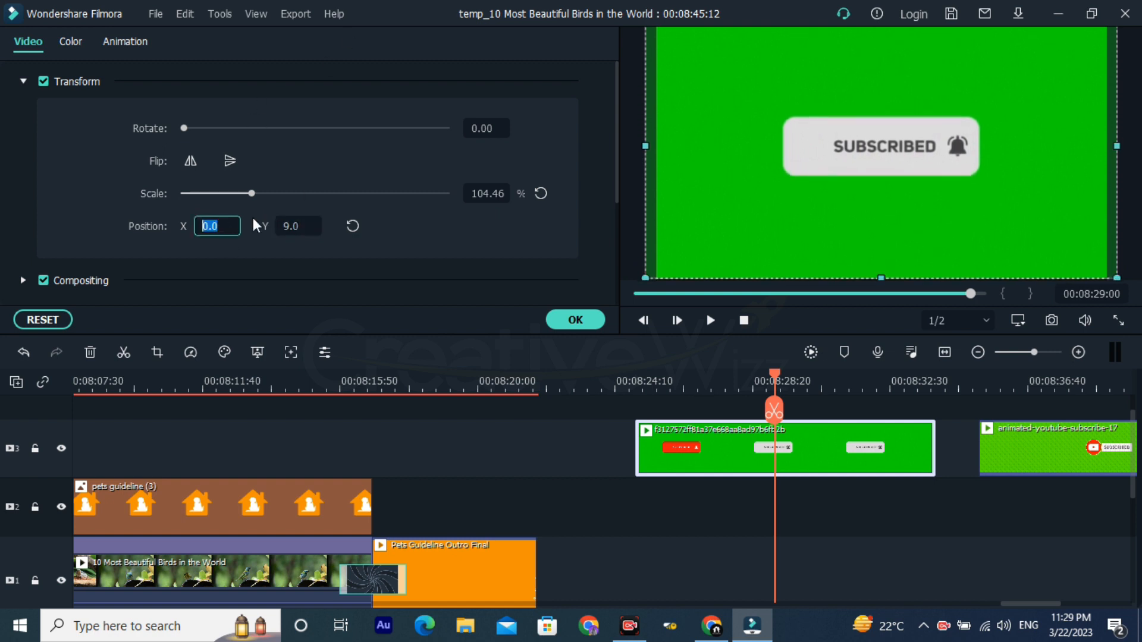
key("Up")
key("Up")
key("Up")
key("Up")
key("Up")
key("Up")
key("Up")
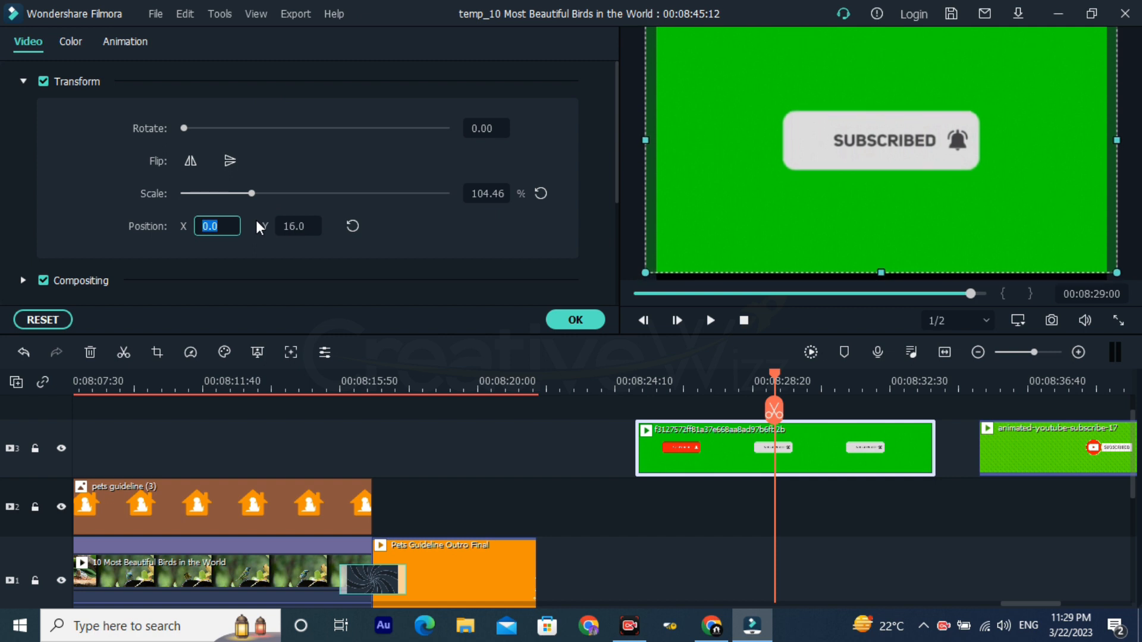
key("Down")
key("Down")
key("Down")
key("Down")
key("Down")
key("Down")
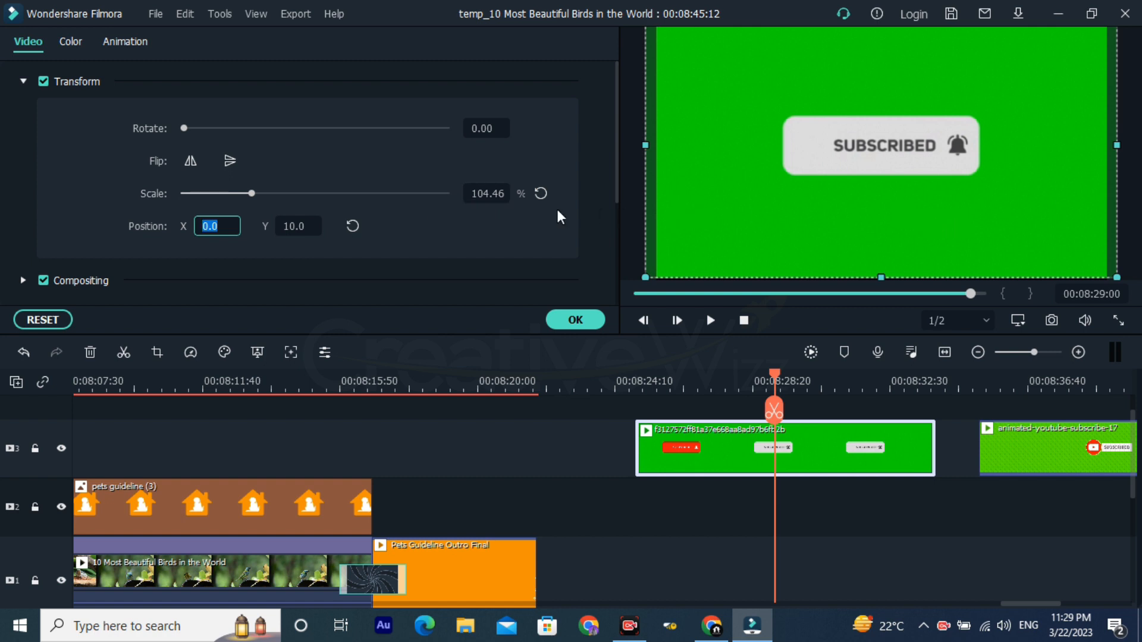
Step: Try the Darken blending mode in the subscribe clip's Compositing settings and set the mode to Multiply
scroll(397, 201, "down", 2)
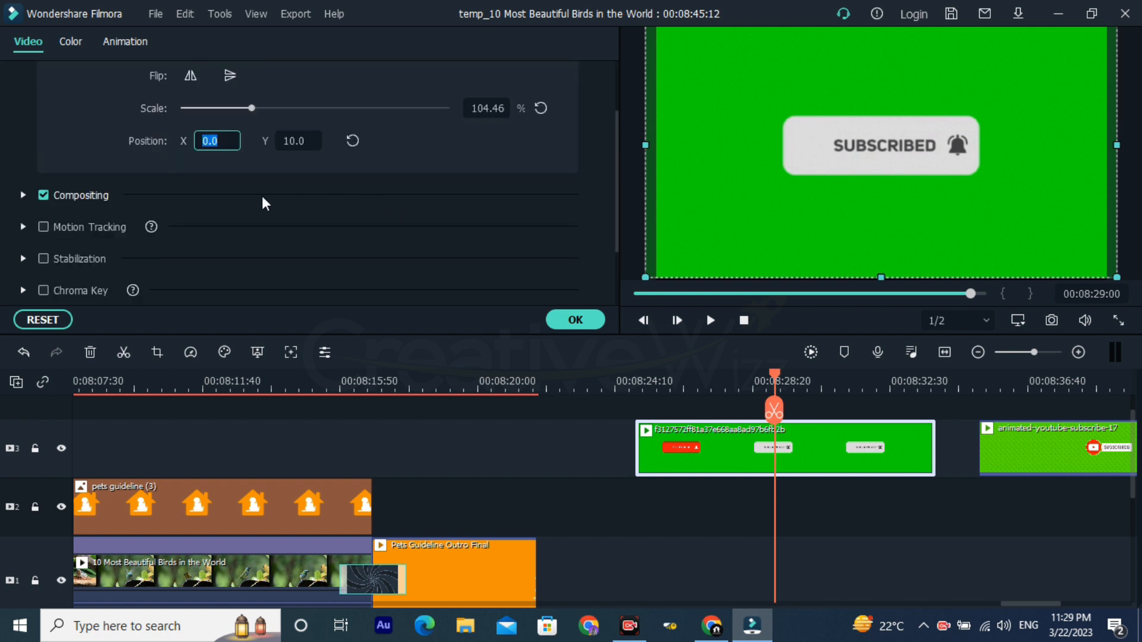
left_click(20, 194)
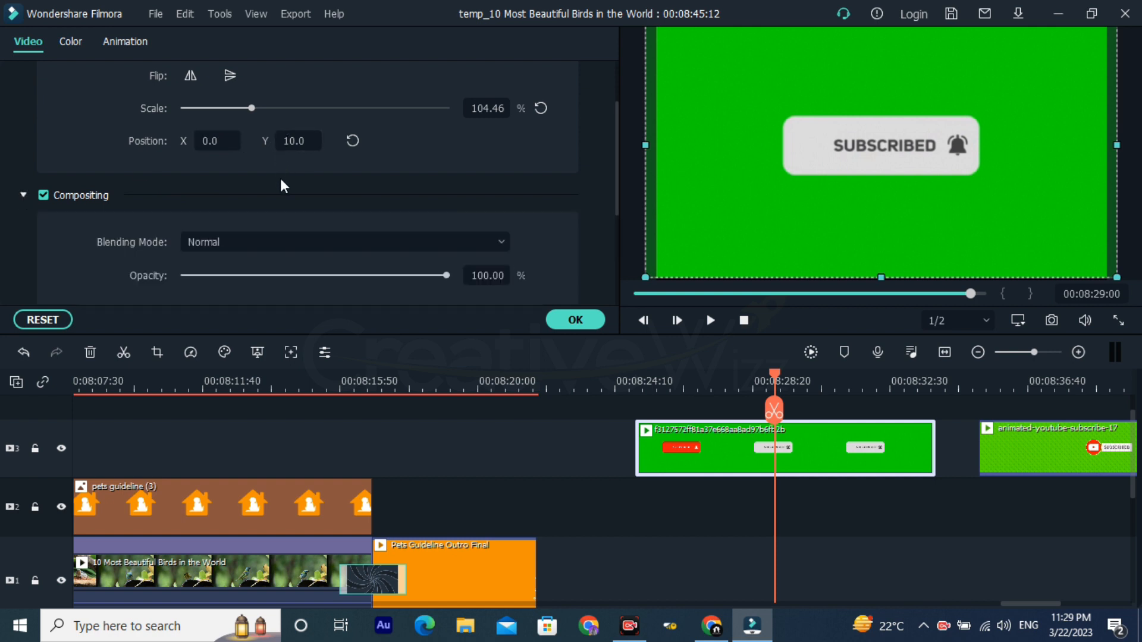
scroll(280, 178, "down", 2)
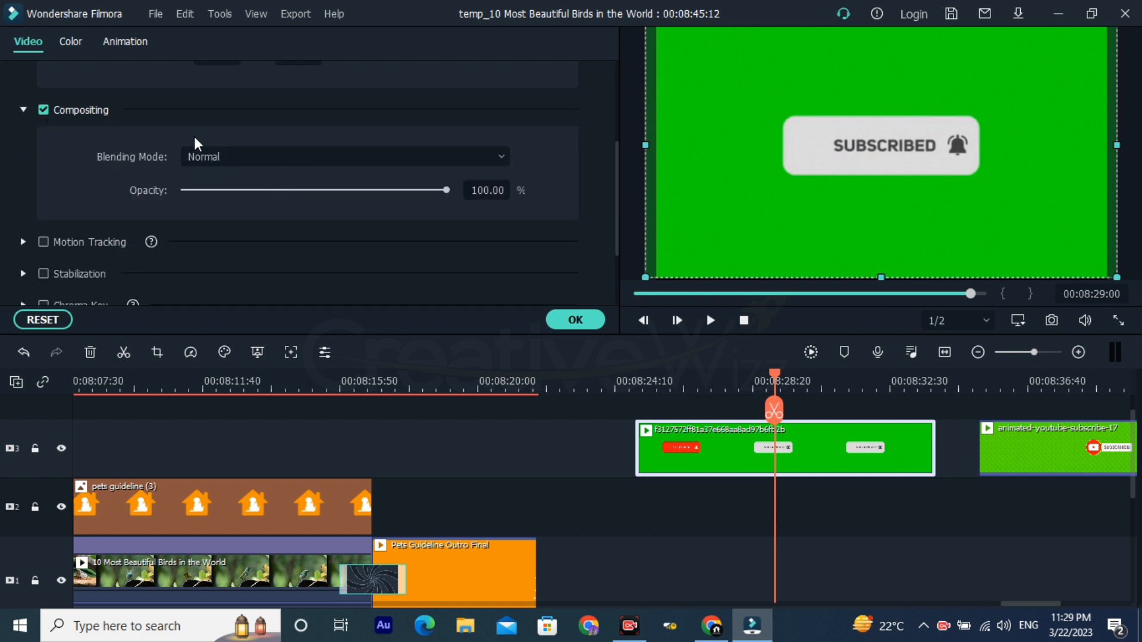
left_click(263, 156)
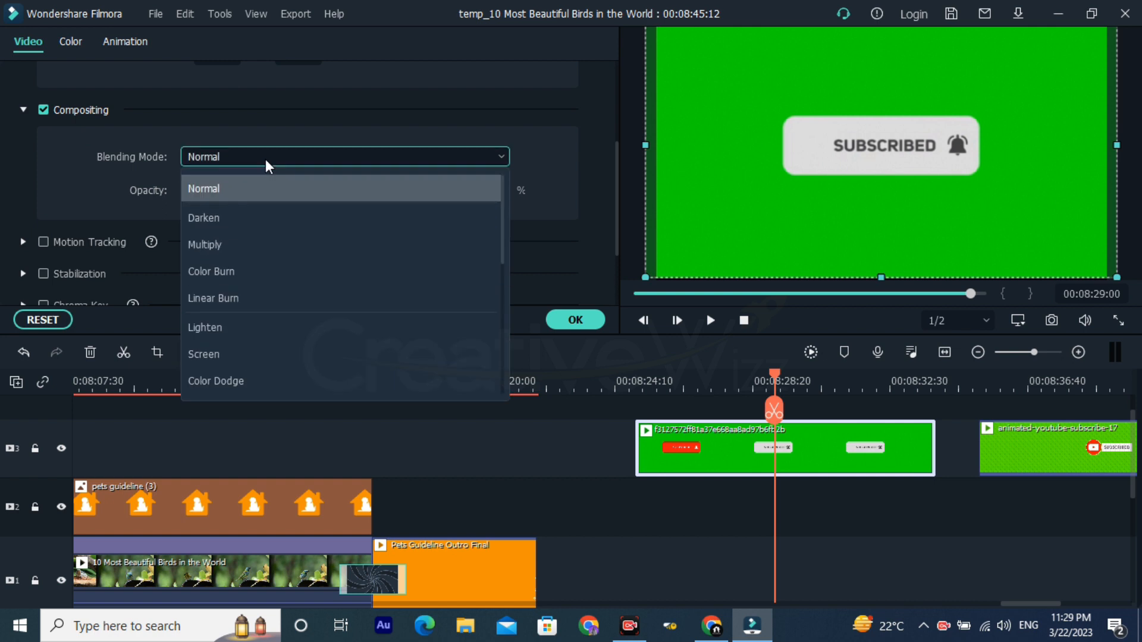
left_click(257, 218)
left_click(302, 159)
left_click(278, 245)
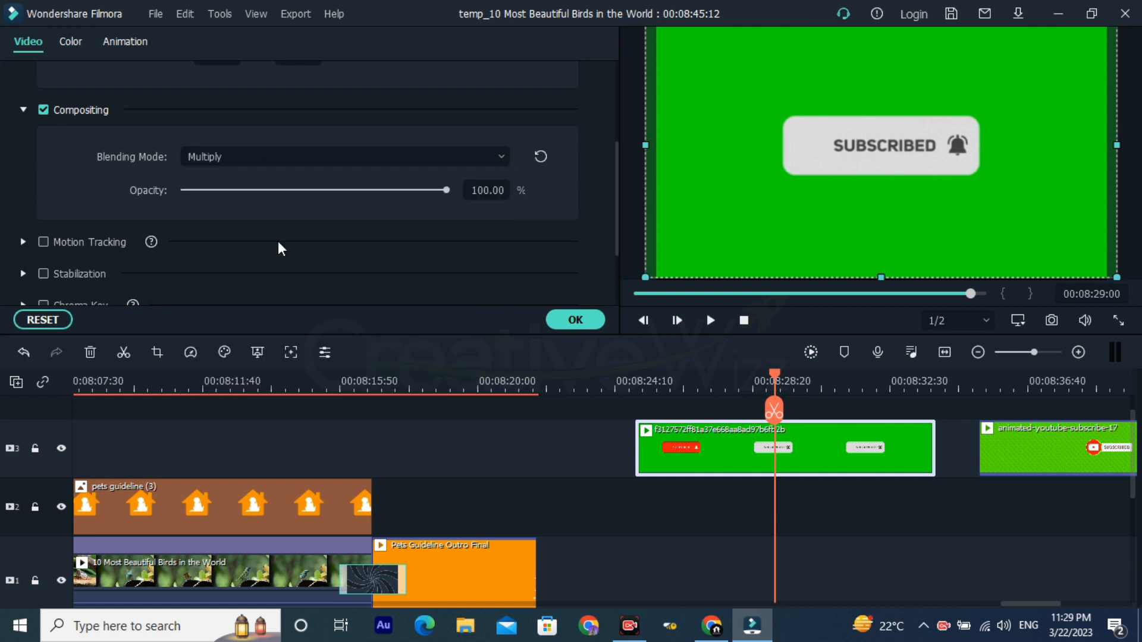
left_click(228, 158)
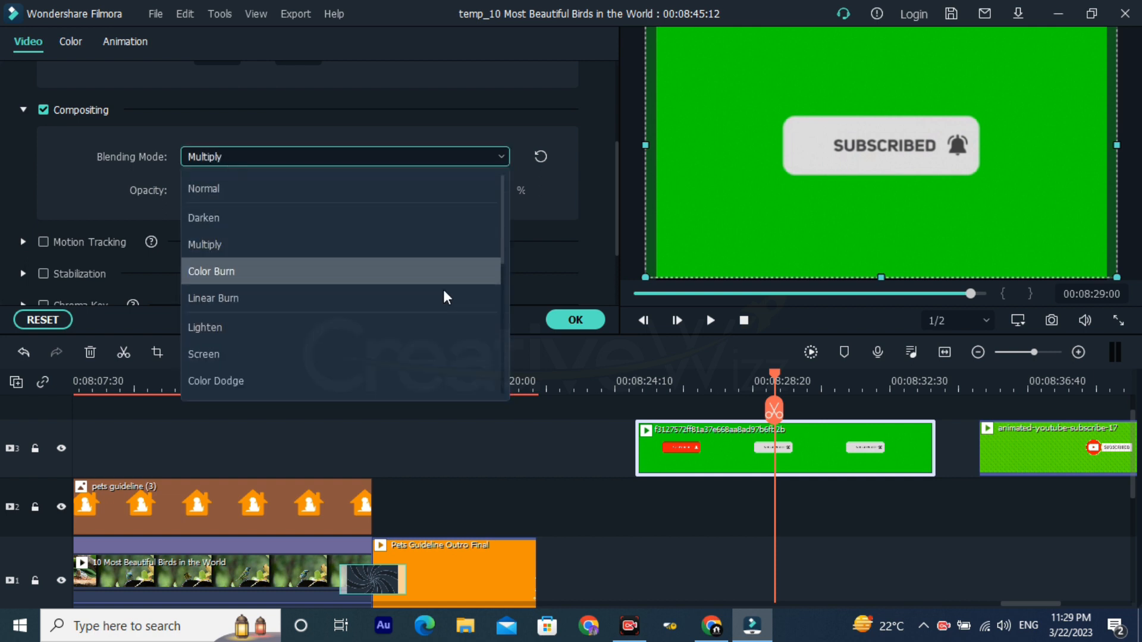
left_click(570, 388)
Step: Move the NUMBER 1: BLUE-GRAY TANAGER title on video track 3 past the subscribe clips and place the playhead on it at 00:08:56:28
left_click(565, 388)
scroll(590, 389, "down", 5)
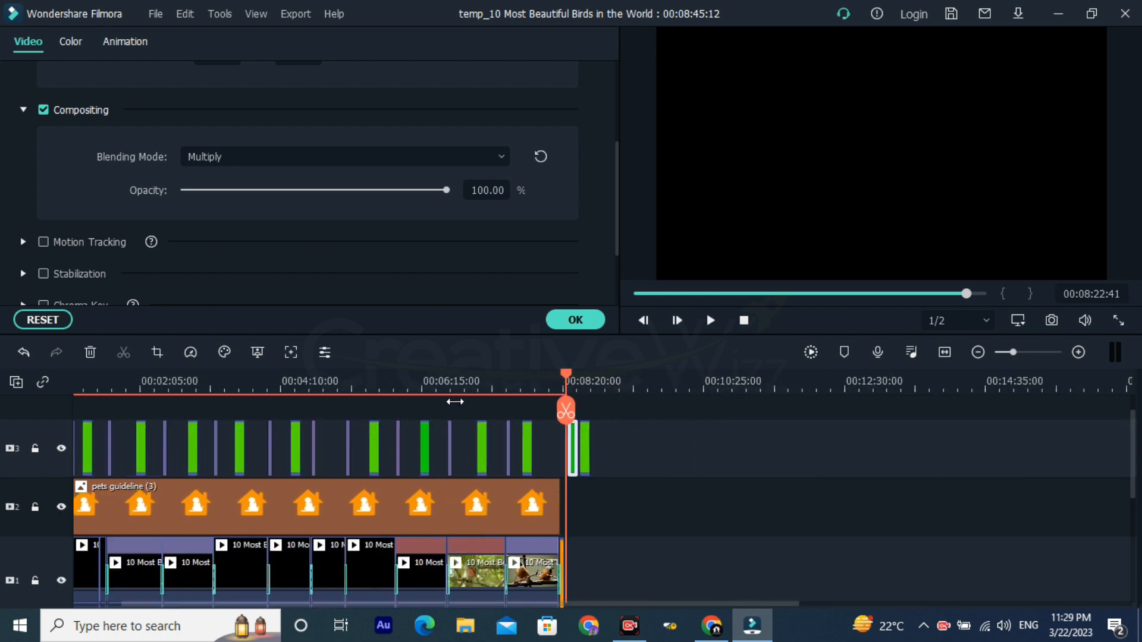
scroll(557, 397, "up", 3)
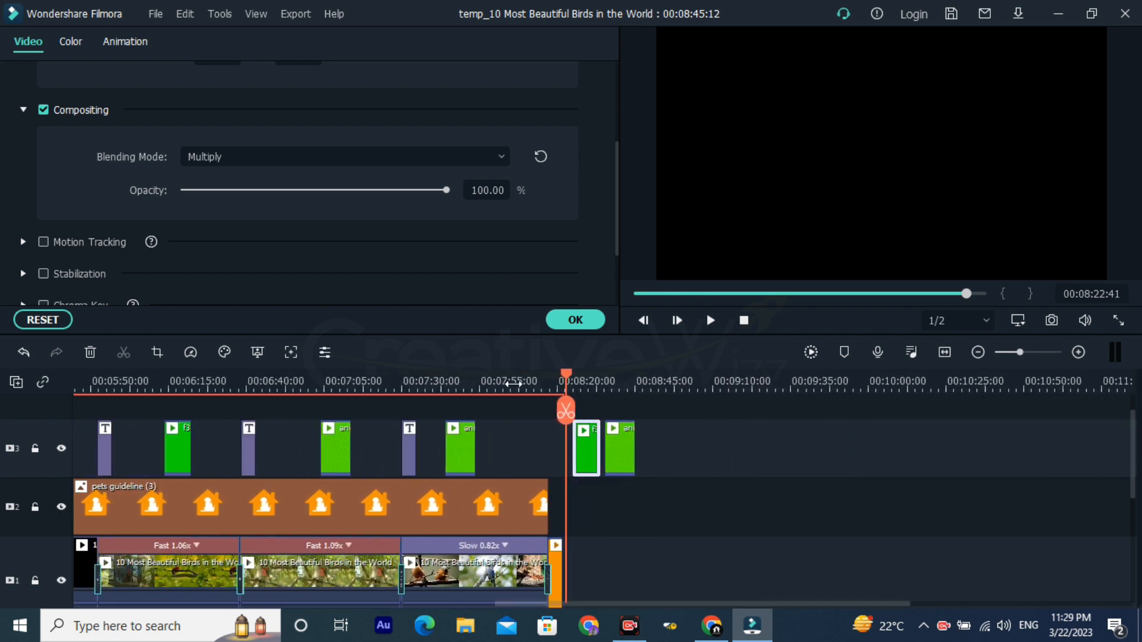
left_click(405, 419)
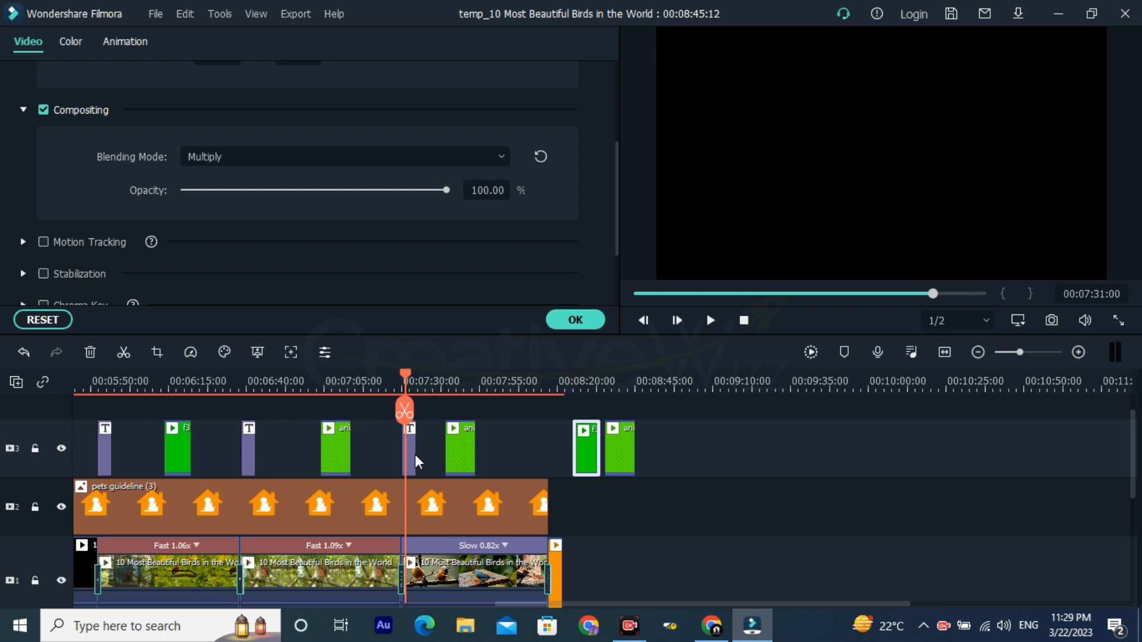
left_click_drag(598, 465, 676, 444)
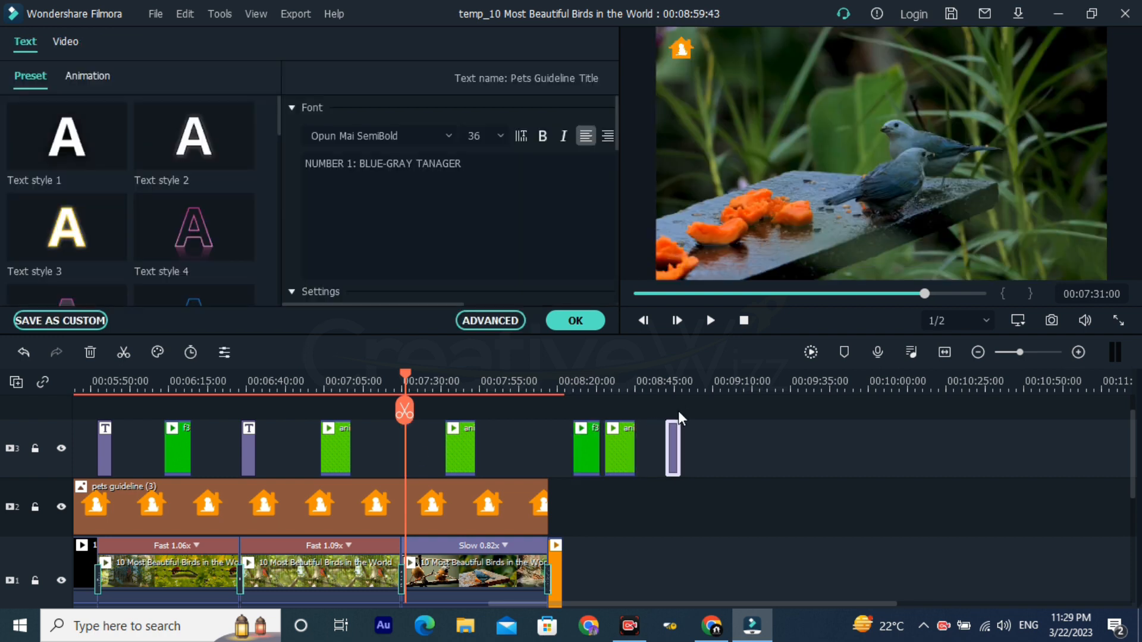
left_click(672, 386)
scroll(897, 408, "up", 3)
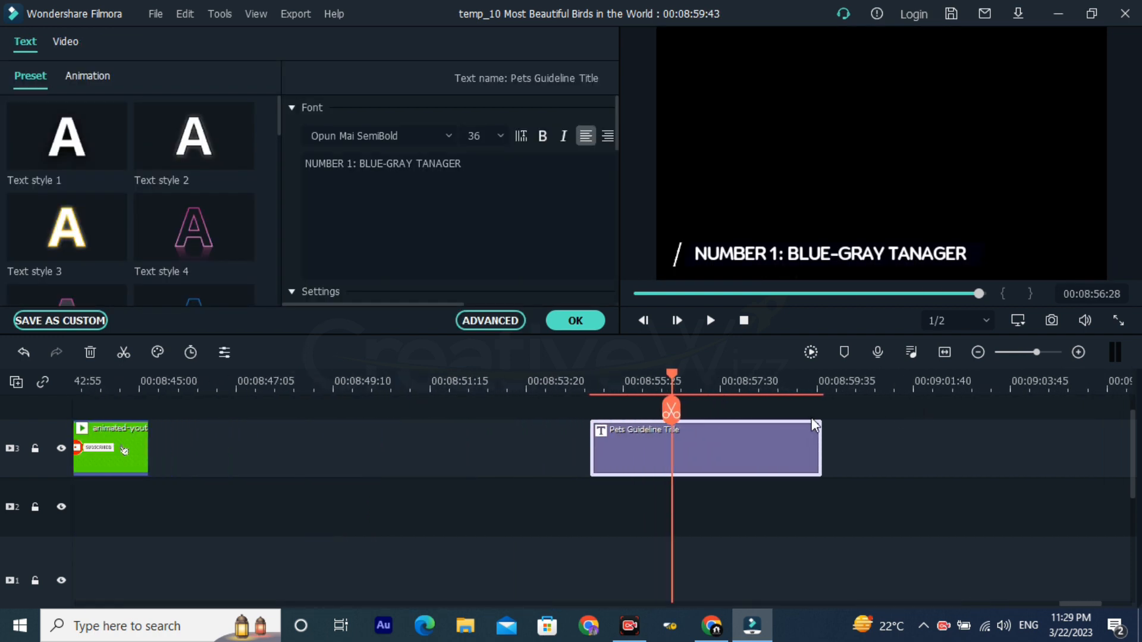
Step: Review the NUMBER 1: BLUE-GRAY TANAGER title's text style presets and its text, transform and compositing settings
left_click(743, 467)
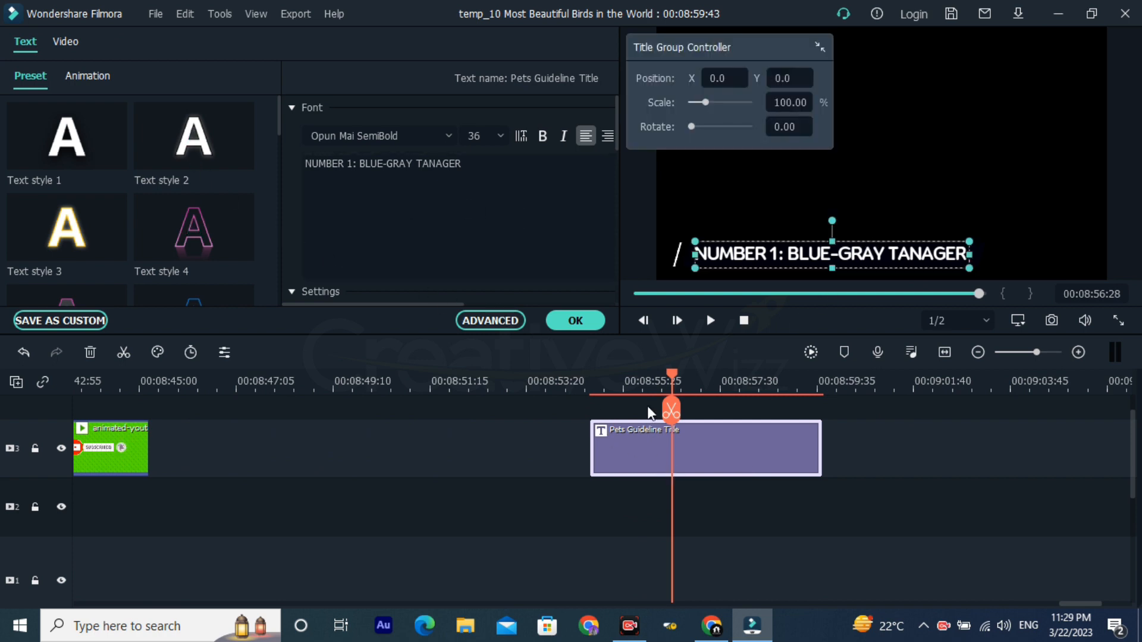
left_click(624, 388)
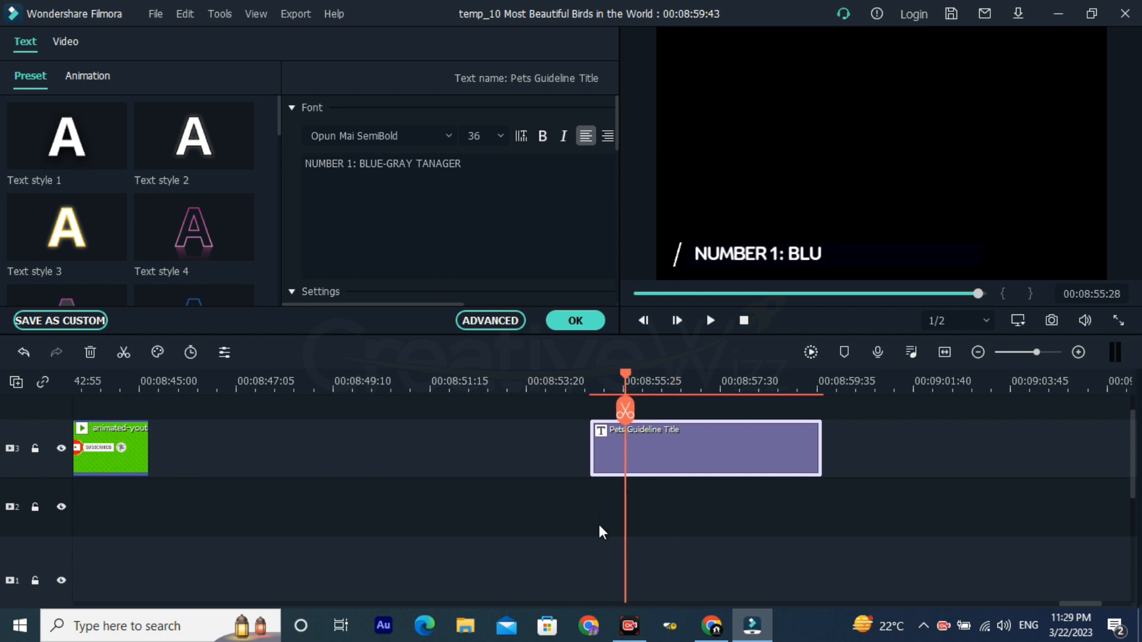
left_click(674, 454)
scroll(274, 160, "down", 5)
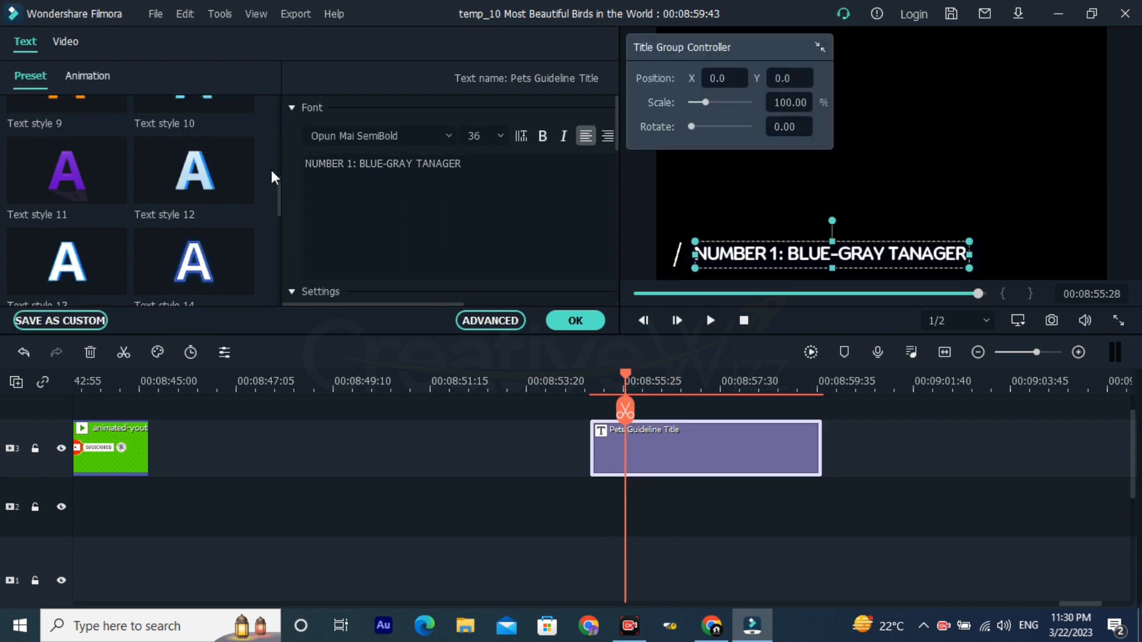
scroll(271, 171, "down", 5)
scroll(319, 280, "down", 2)
scroll(315, 232, "down", 1)
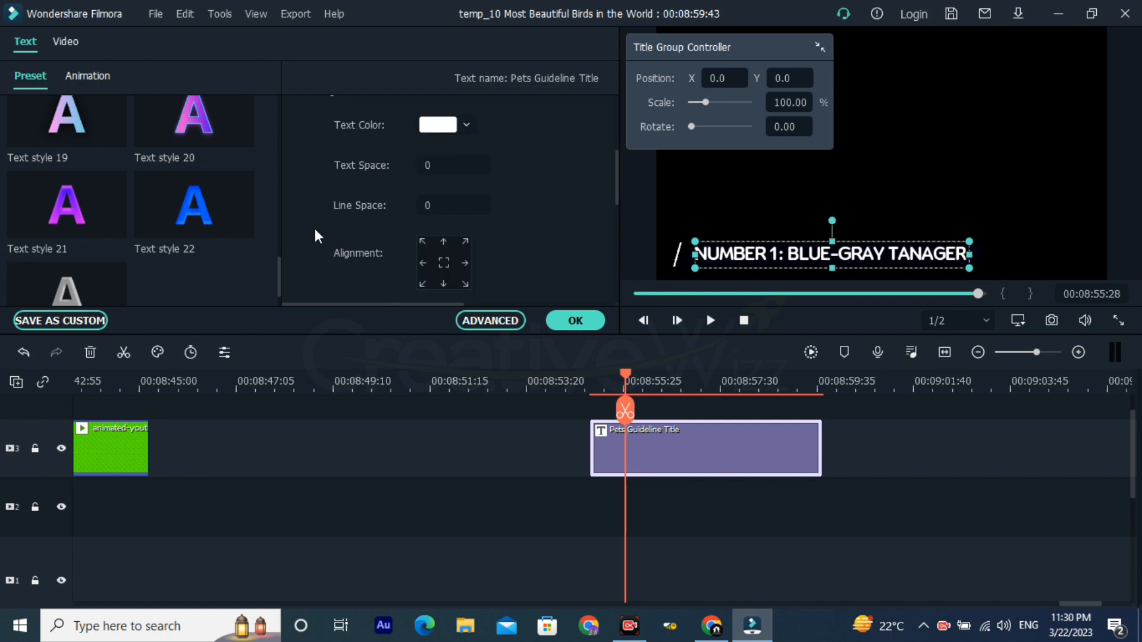
scroll(315, 229, "up", 1)
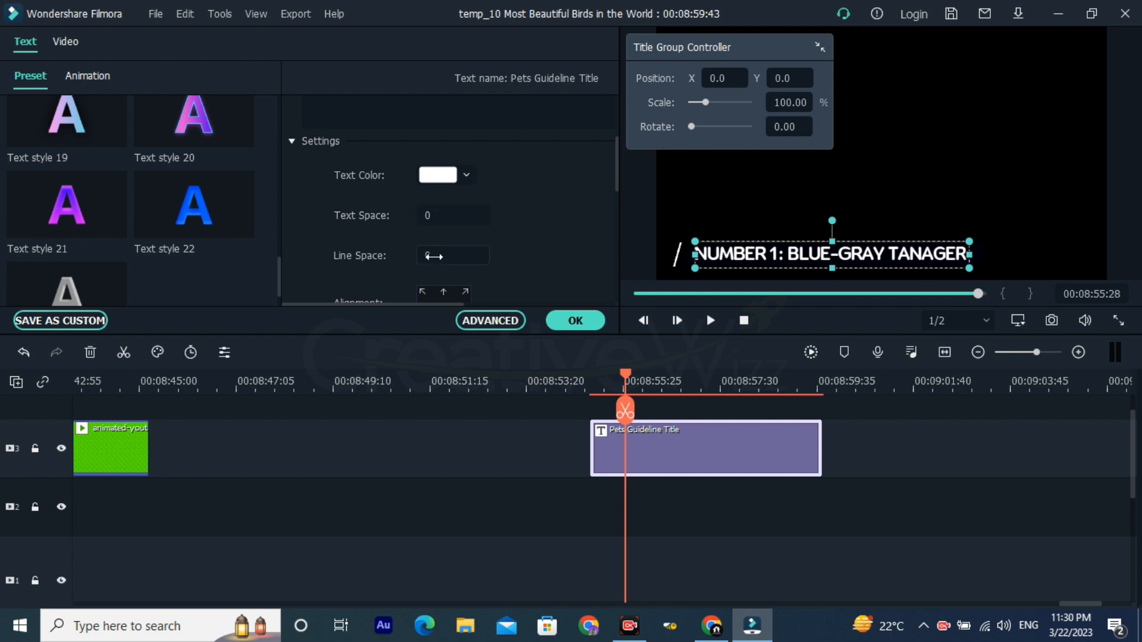
scroll(430, 286, "down", 1)
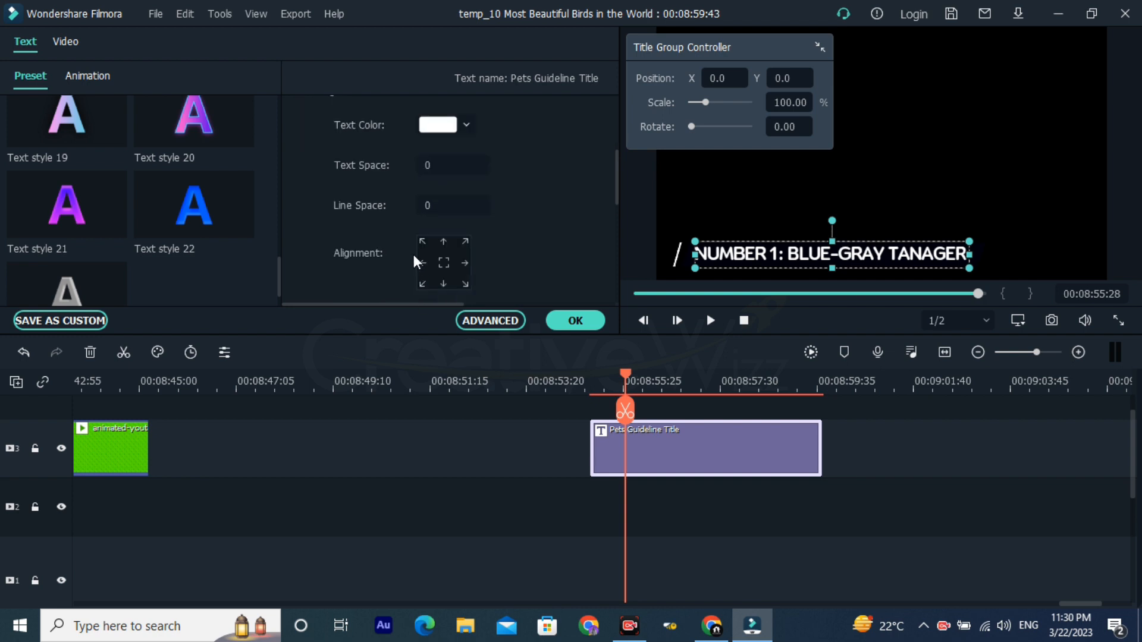
scroll(412, 248, "down", 1)
scroll(427, 214, "down", 2)
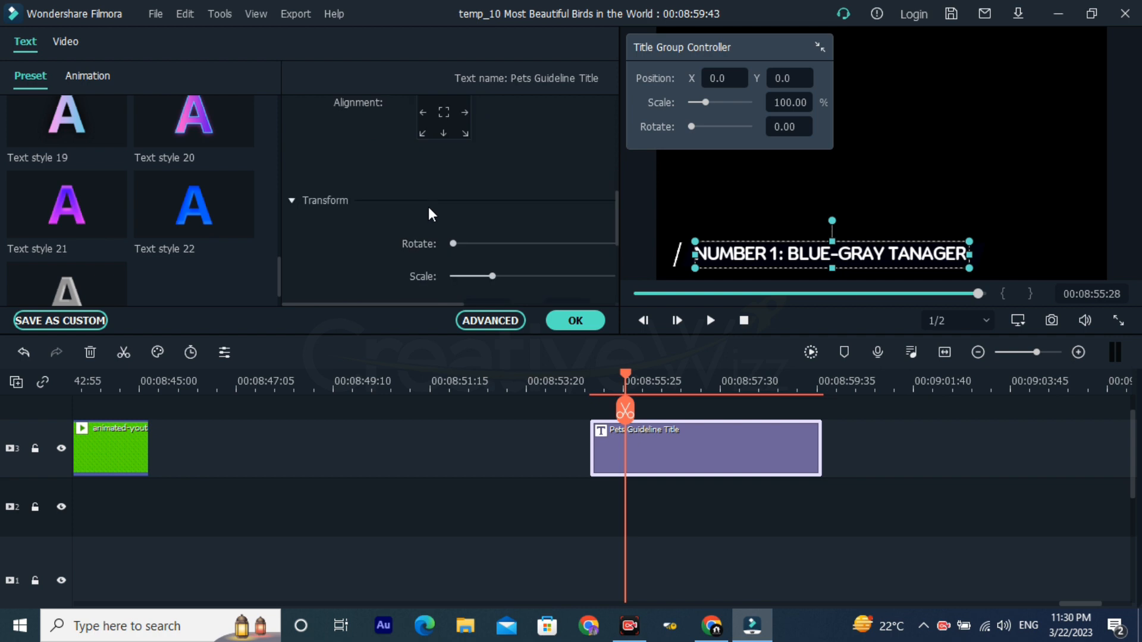
scroll(416, 220, "down", 1)
scroll(484, 206, "down", 3)
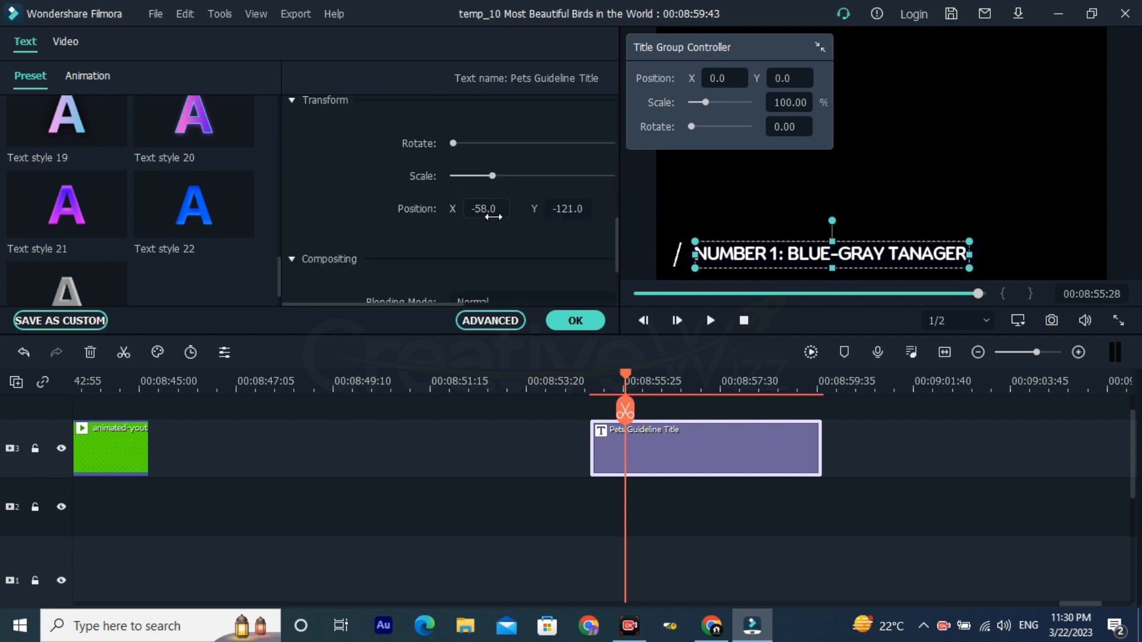
scroll(426, 231, "down", 1)
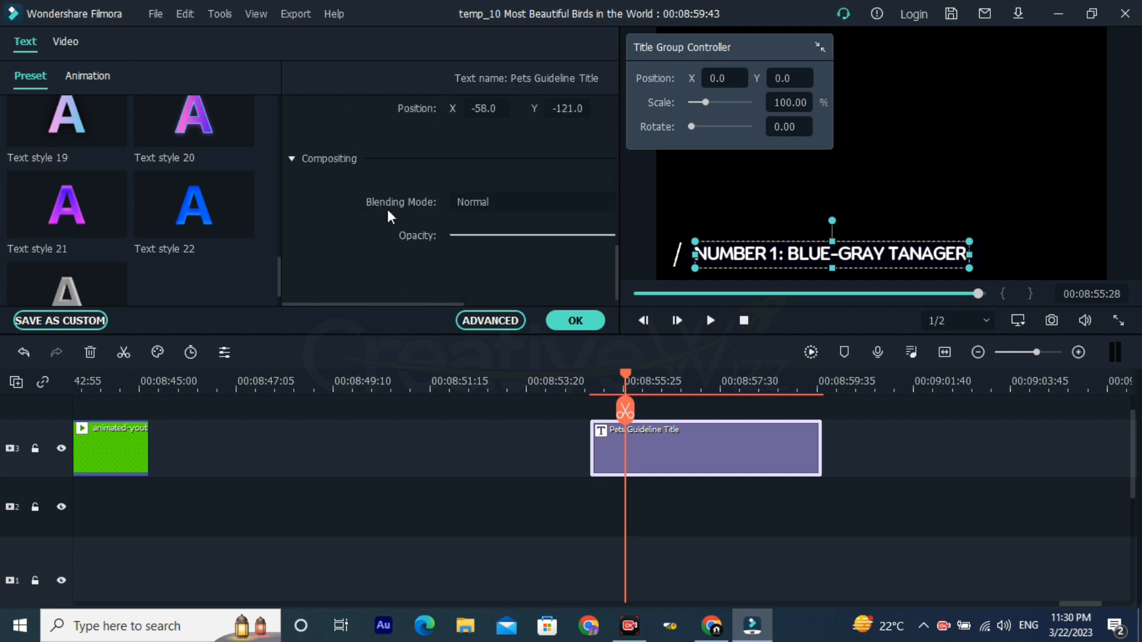
Step: Try the Darken and Color Burn blending modes on the title and preview the effect at 00:08:56:13
left_click_drag(414, 302, 430, 301)
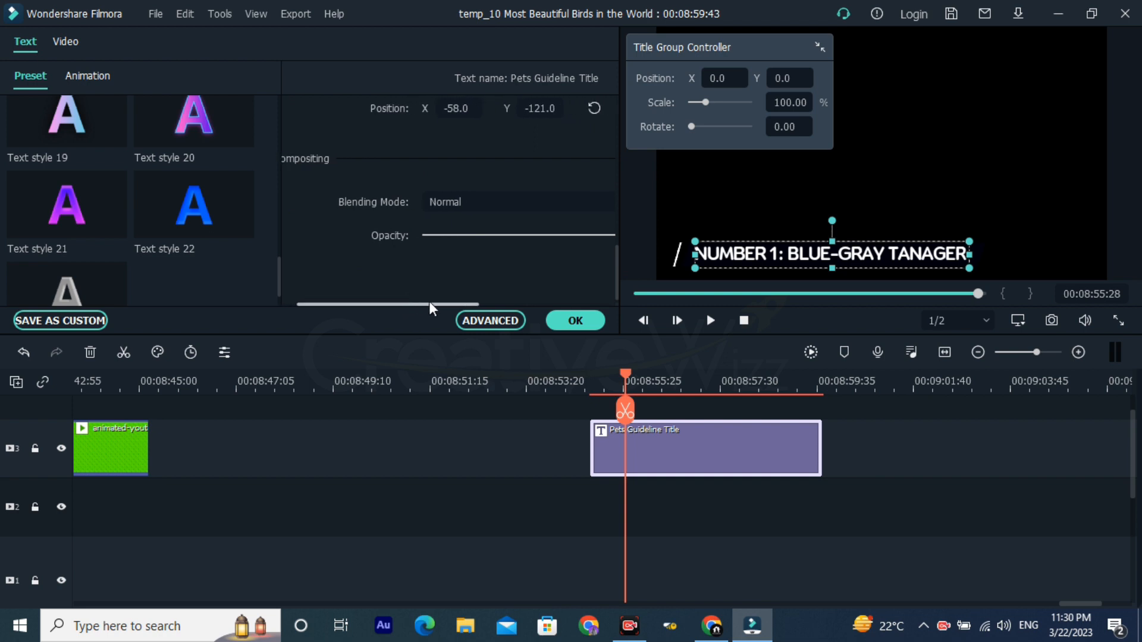
left_click(459, 200)
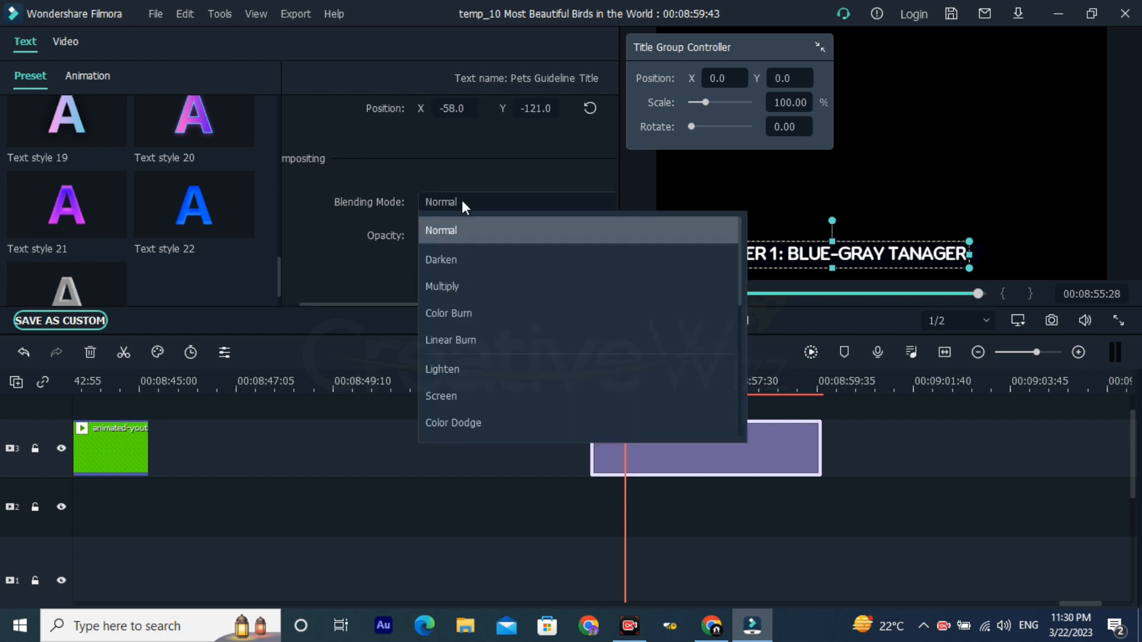
left_click(455, 263)
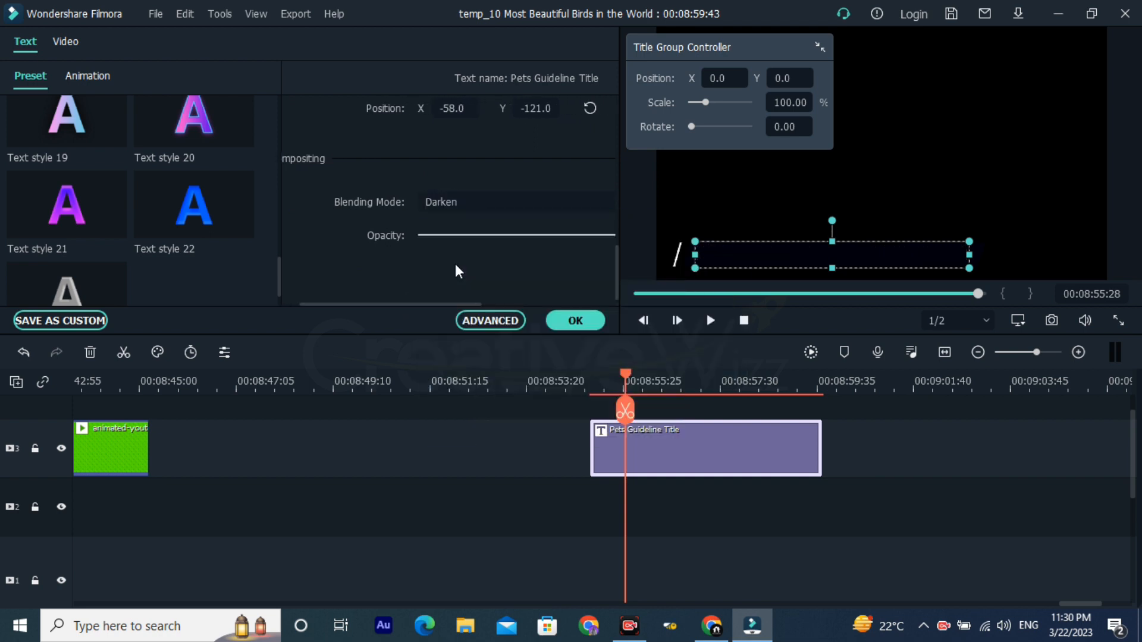
left_click(470, 204)
left_click(448, 314)
left_click_drag(650, 385, 682, 389)
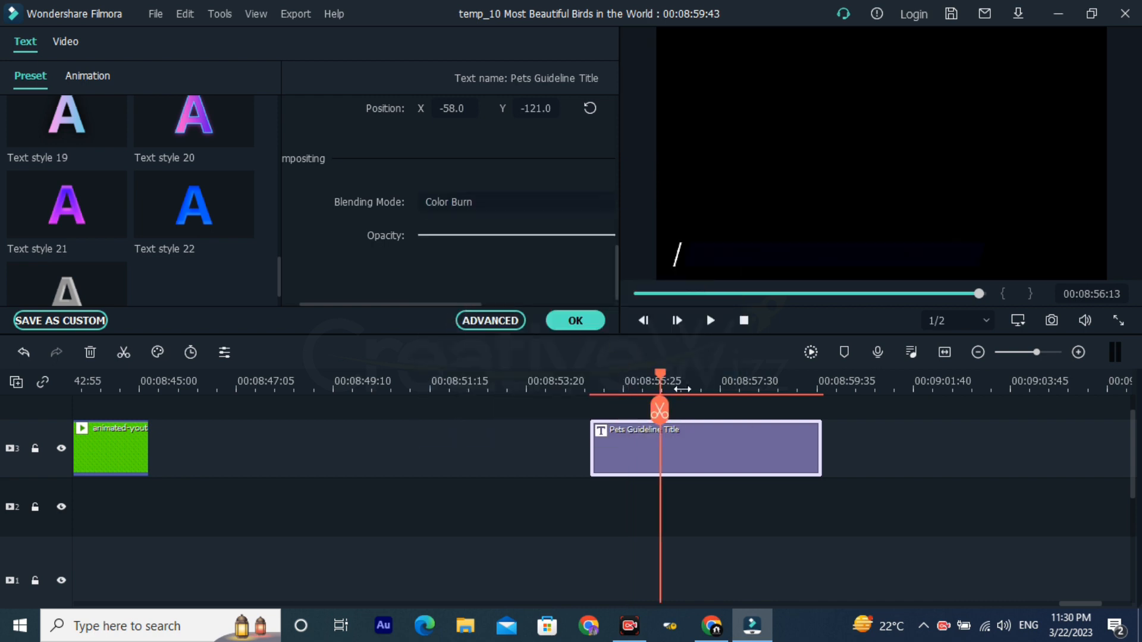
Step: Move the title onto video track 4 above the animated-youtube-subscribe-17 clip and place the playhead on it at 00:08:39:37
scroll(682, 389, "down", 3)
left_click_drag(673, 443, 330, 388)
left_click(326, 388)
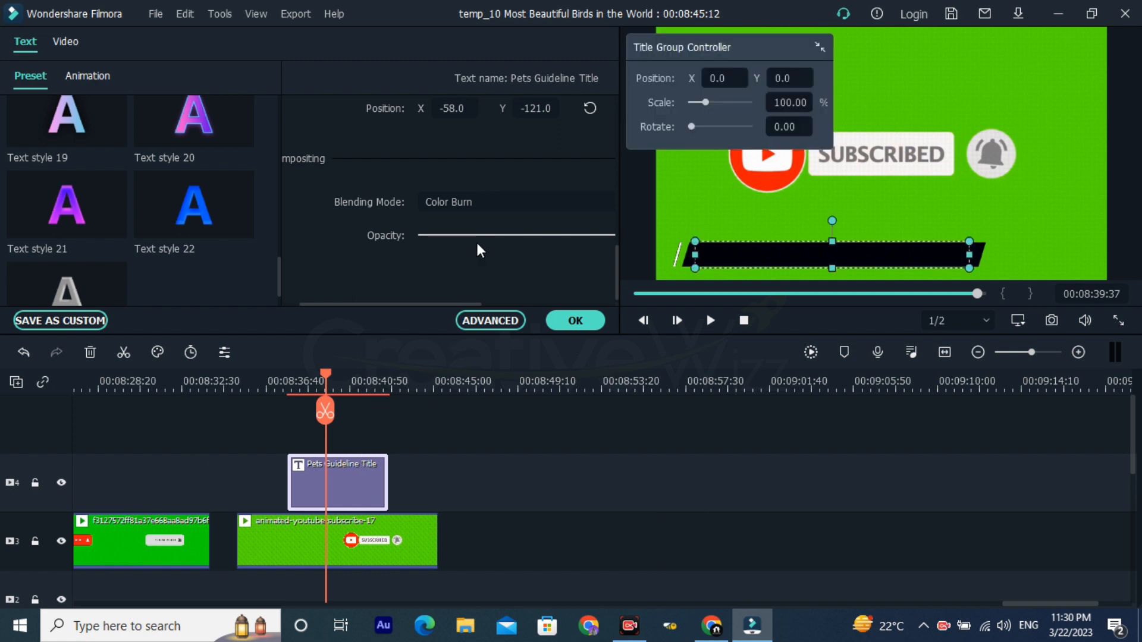
Step: Return the title's blending mode to Normal and try Darken, Color Burn and Screen over the green subscribe clip
left_click(486, 195)
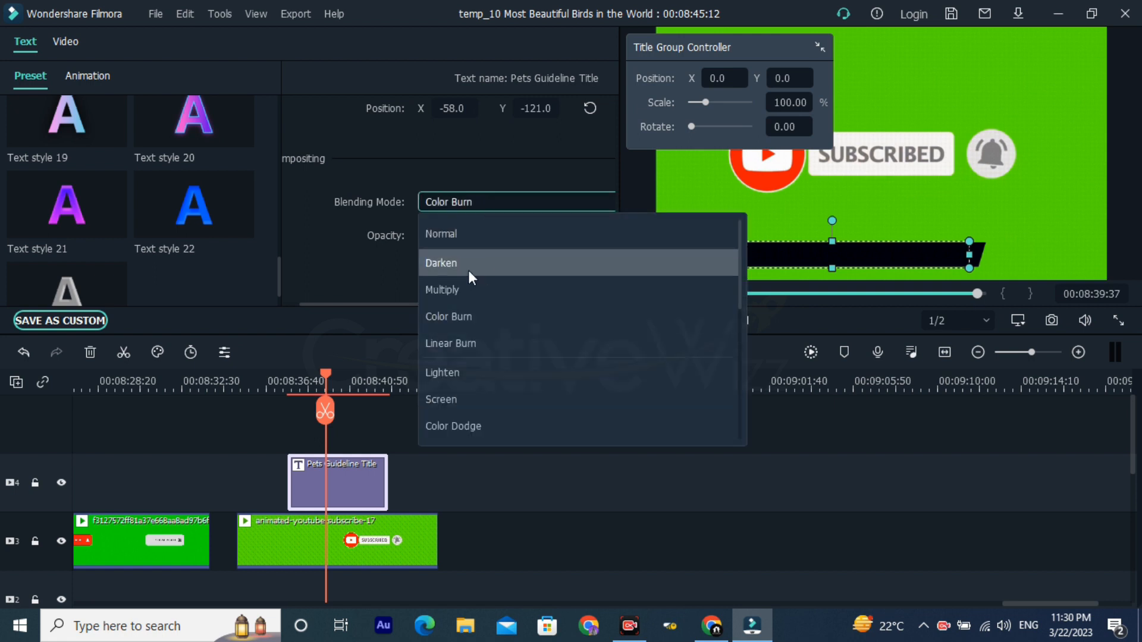
left_click(470, 235)
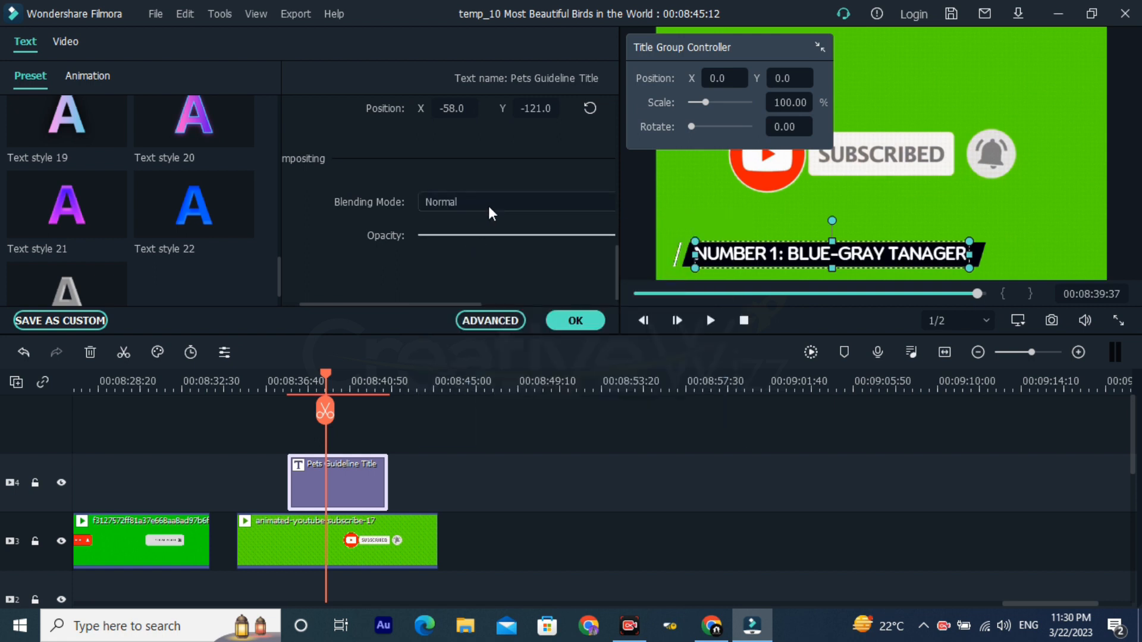
left_click(487, 206)
left_click(479, 265)
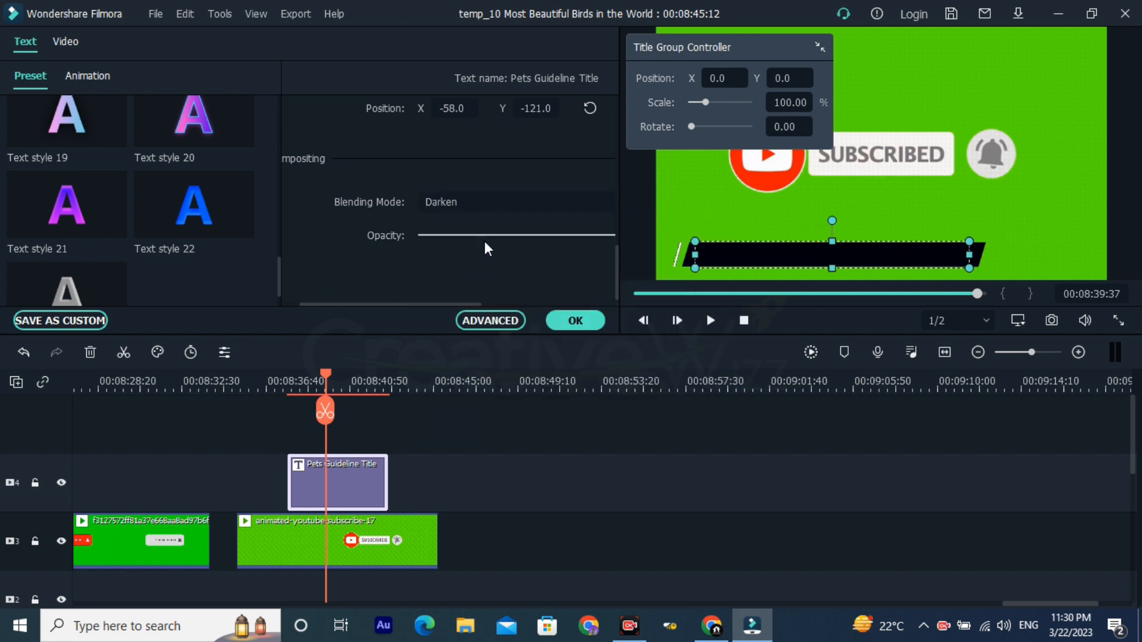
left_click(502, 208)
left_click(476, 346)
left_click(484, 206)
left_click(462, 388)
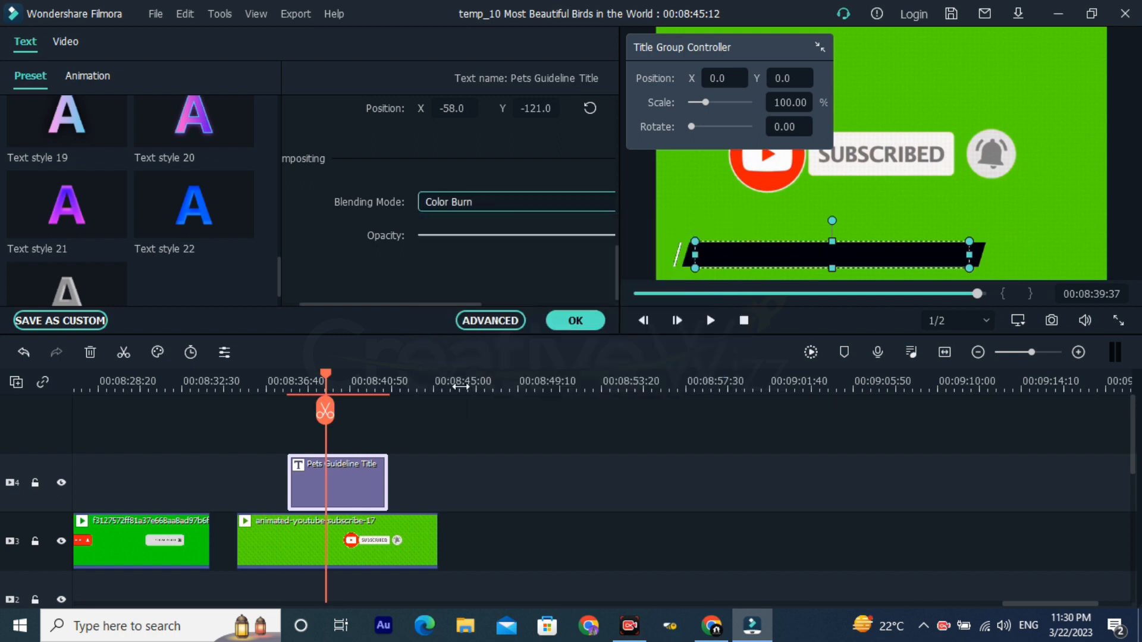
Step: Try the Color Dodge, Overlay, Linear Dodge and Hard Mix blending modes on the title
left_click(539, 200)
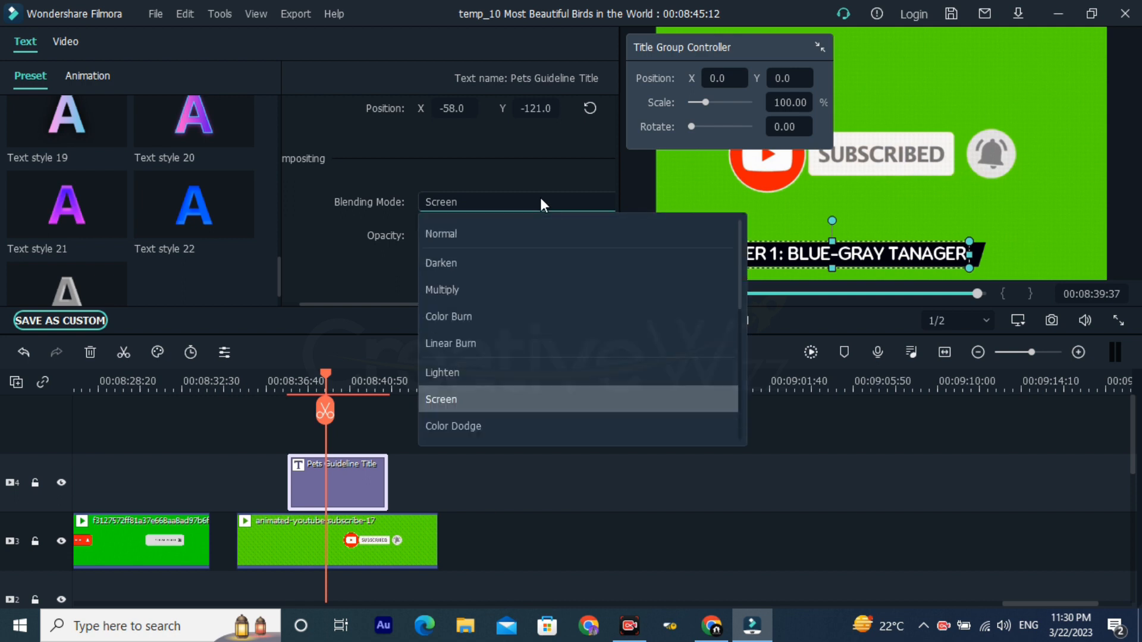
left_click(465, 420)
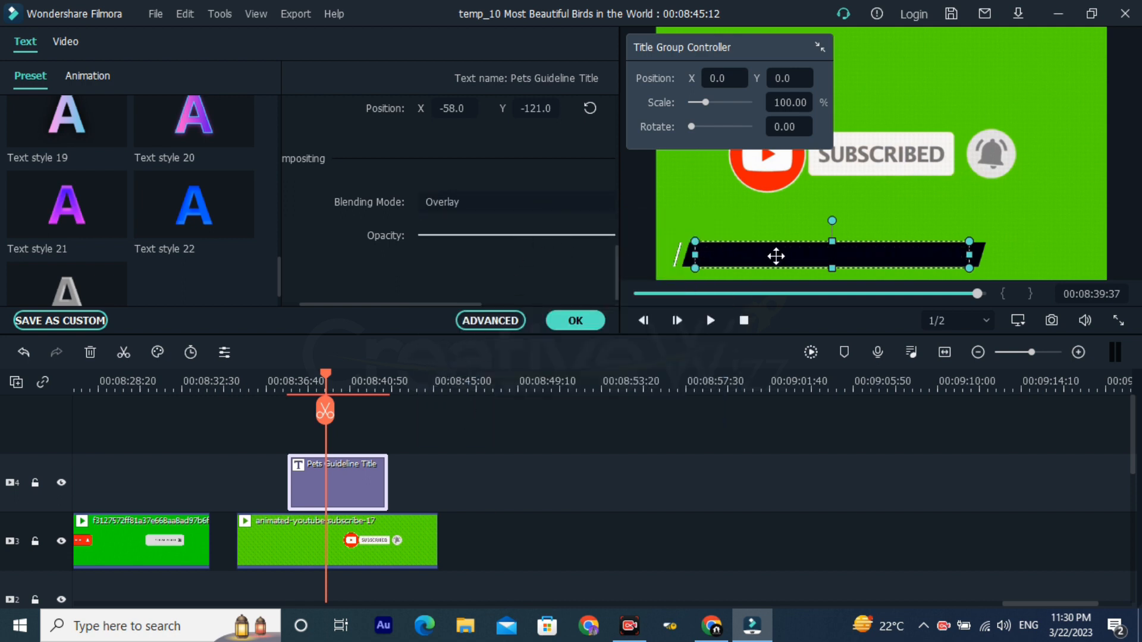
scroll(502, 205, "up", 3)
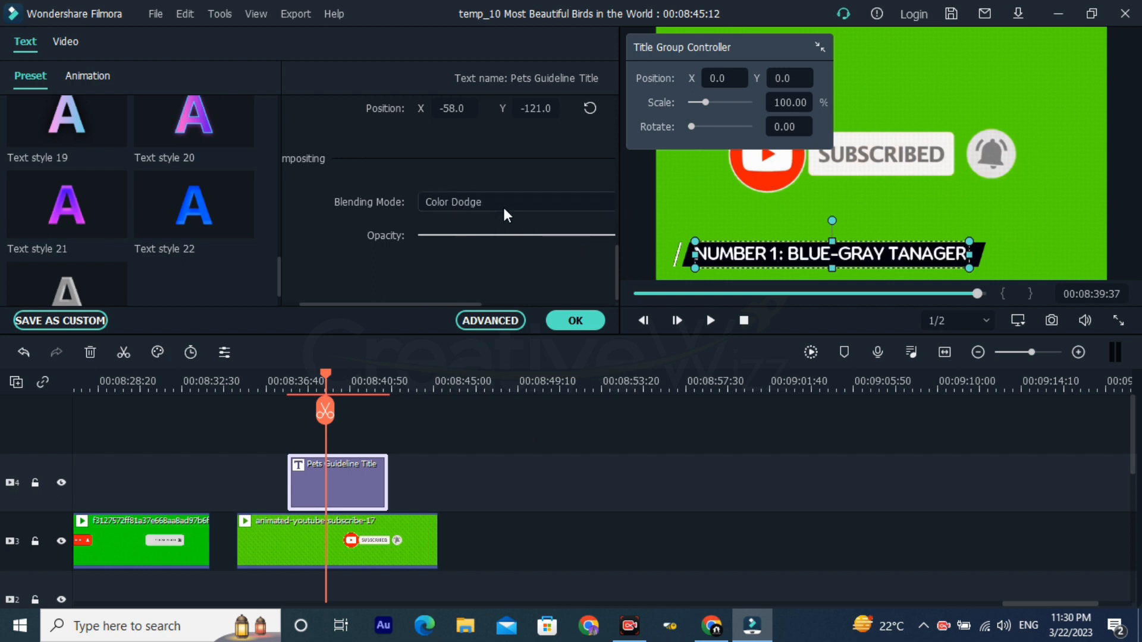
scroll(491, 203, "down", 1)
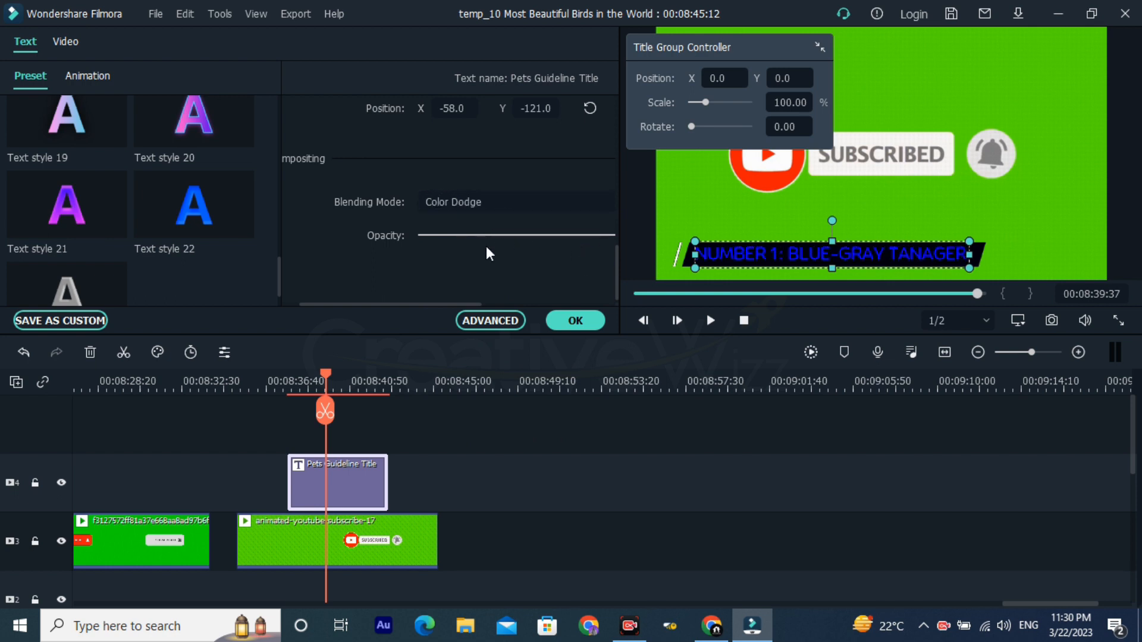
scroll(513, 208, "down", 4)
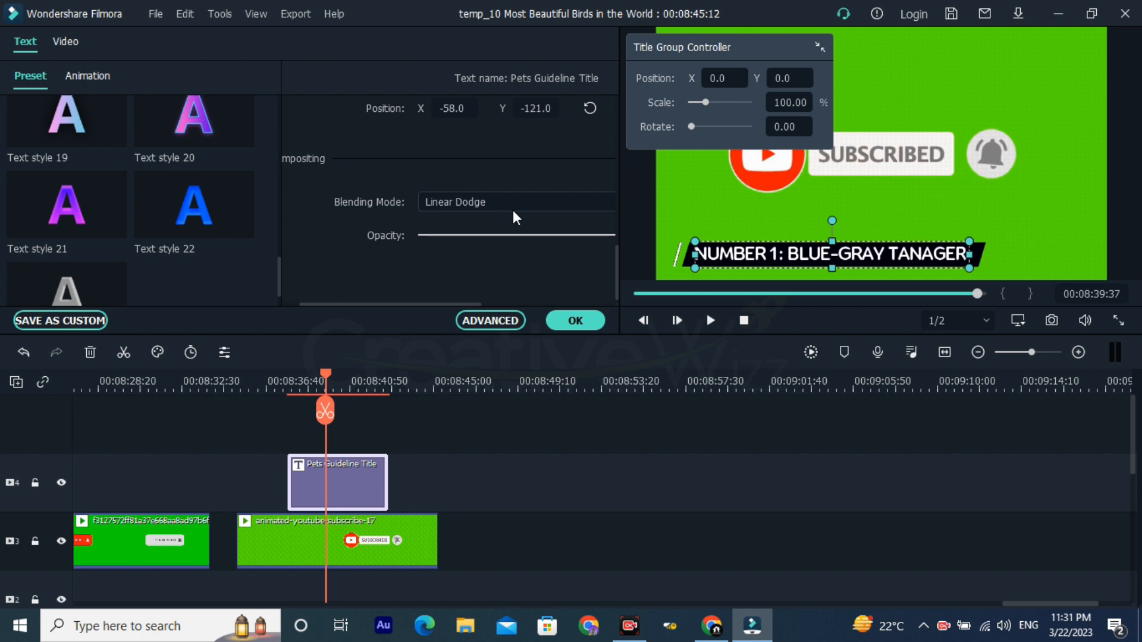
scroll(513, 211, "down", 5)
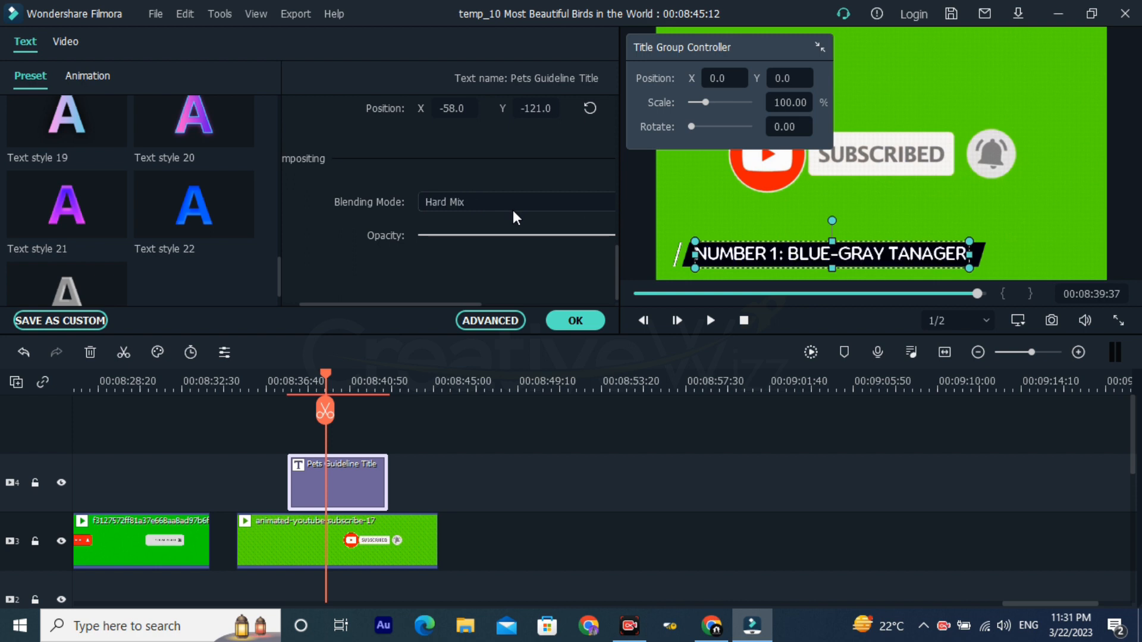
Step: Try the Pin Light and Multiply blending modes on the title and set the mode back to Normal
scroll(513, 210, "up", 5)
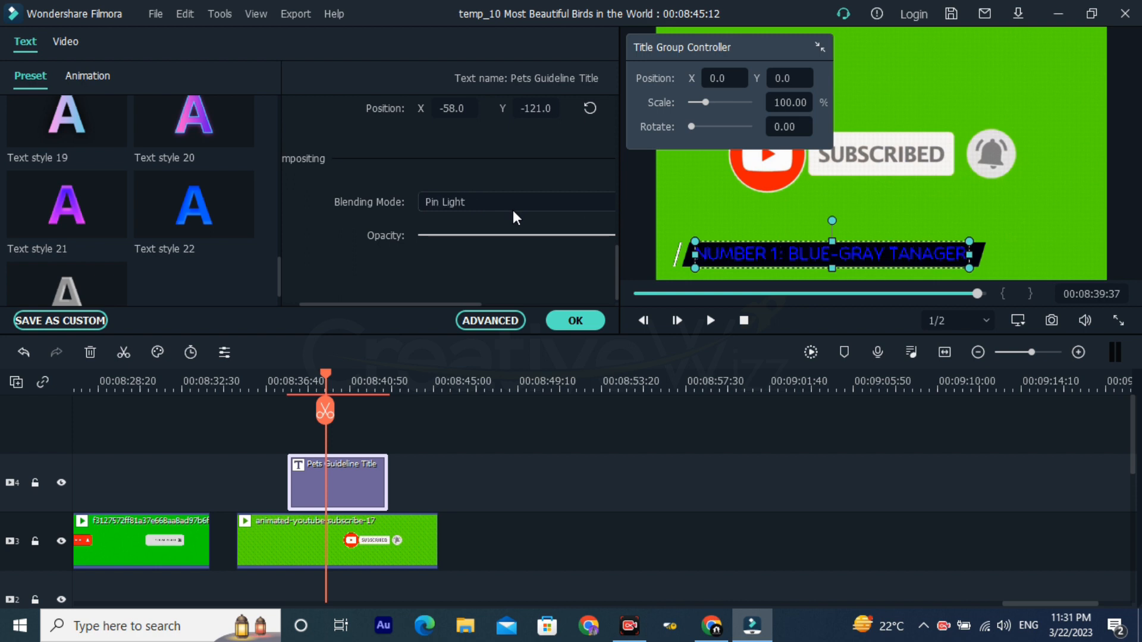
scroll(512, 210, "up", 8)
scroll(513, 210, "down", 2)
scroll(513, 210, "up", 2)
scroll(513, 209, "up", 3)
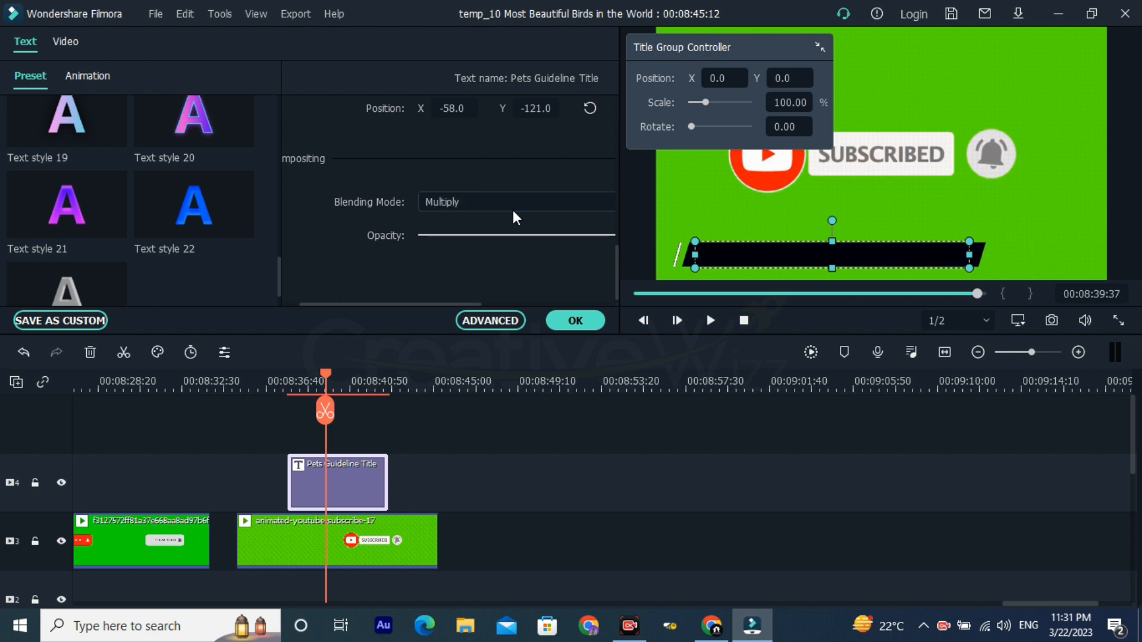
scroll(513, 209, "up", 1)
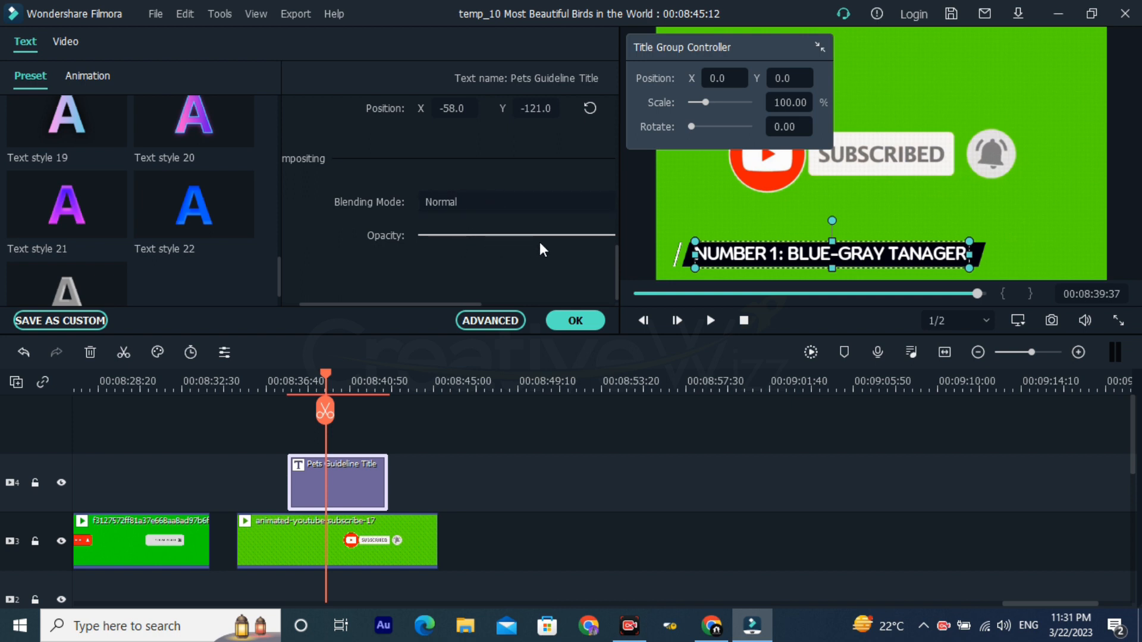
Step: Bring up the title's opacity control, leave it at 100, and accept the title settings
left_click_drag(440, 305, 499, 302)
mouse_move(574, 238)
left_mouse_down()
mouse_move(348, 236)
mouse_move(593, 237)
left_mouse_up()
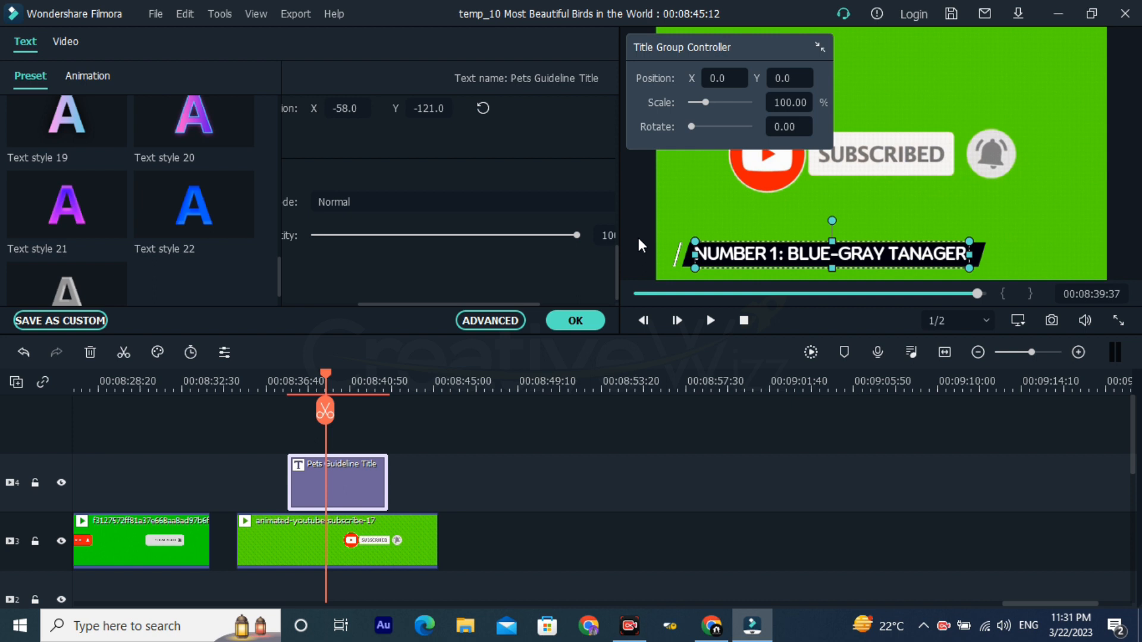
left_click(599, 321)
Step: Open the first subscribe clip's settings on video track 3, lower its opacity to 55.73%, and reset it to 100%
double_click(115, 543)
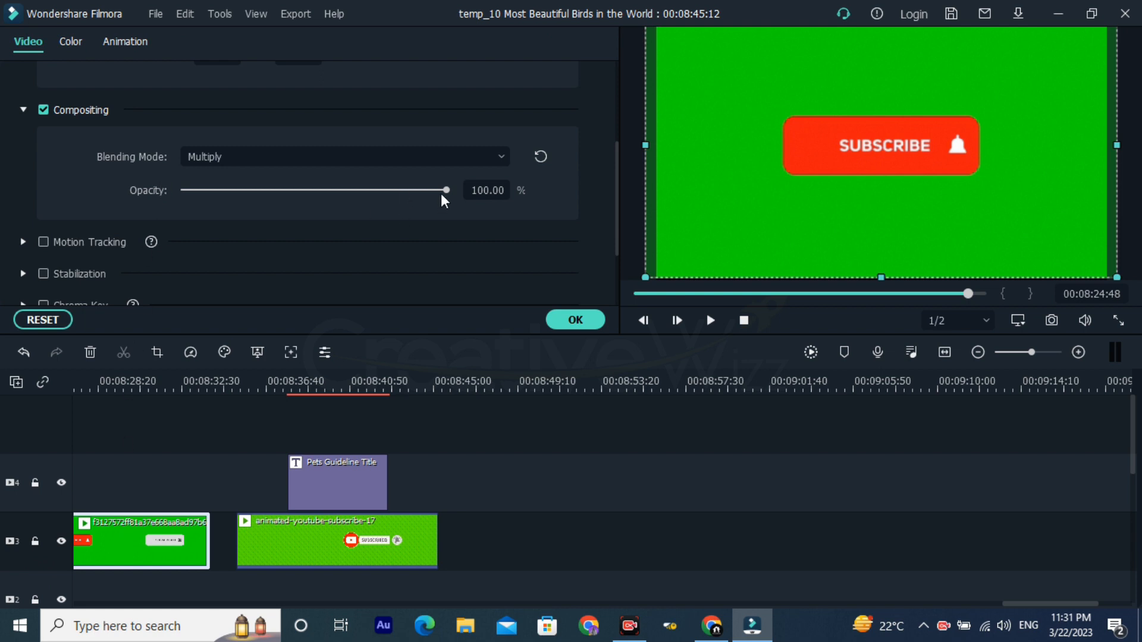
left_click_drag(444, 191, 287, 191)
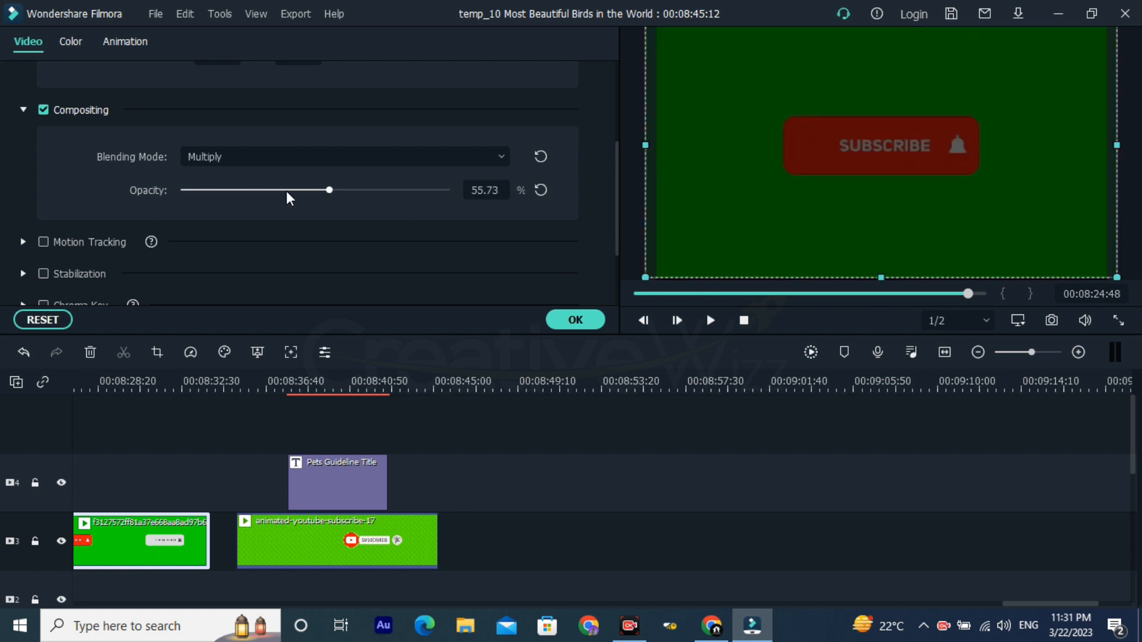
left_click(541, 190)
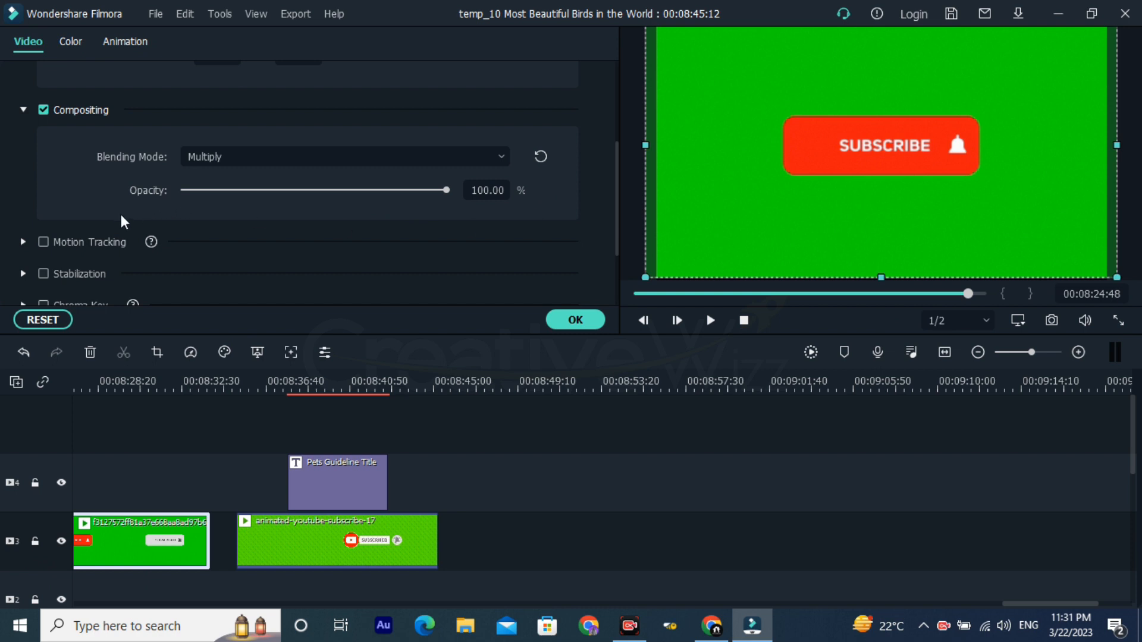
Step: Expand the first subscribe clip's Motion Tracking settings and enable motion tracking
scroll(107, 214, "down", 2)
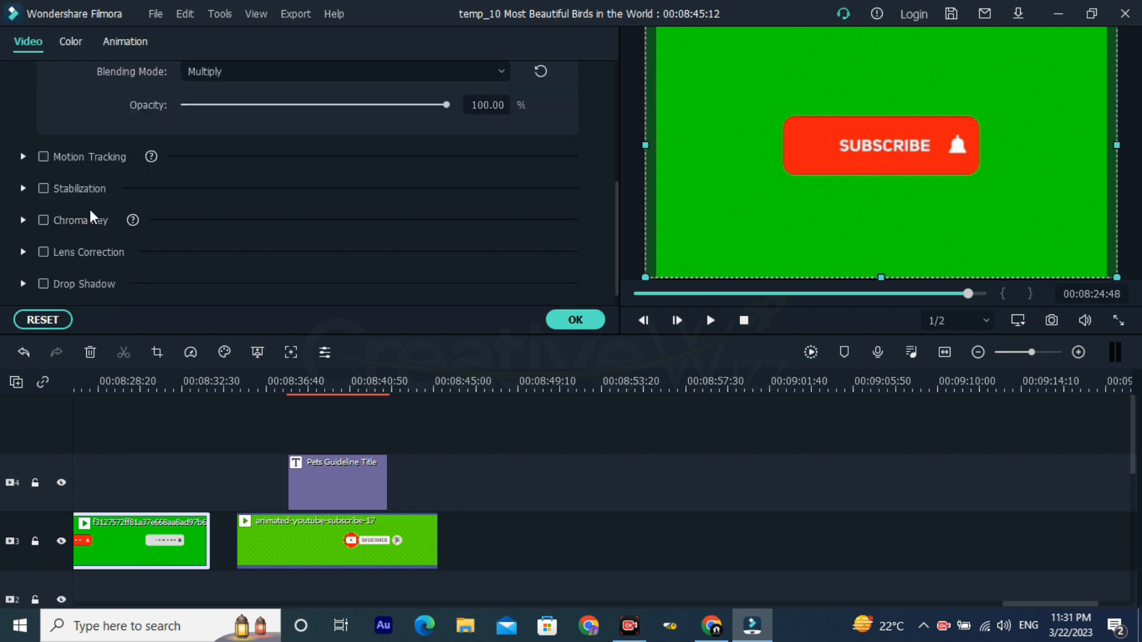
left_click(24, 155)
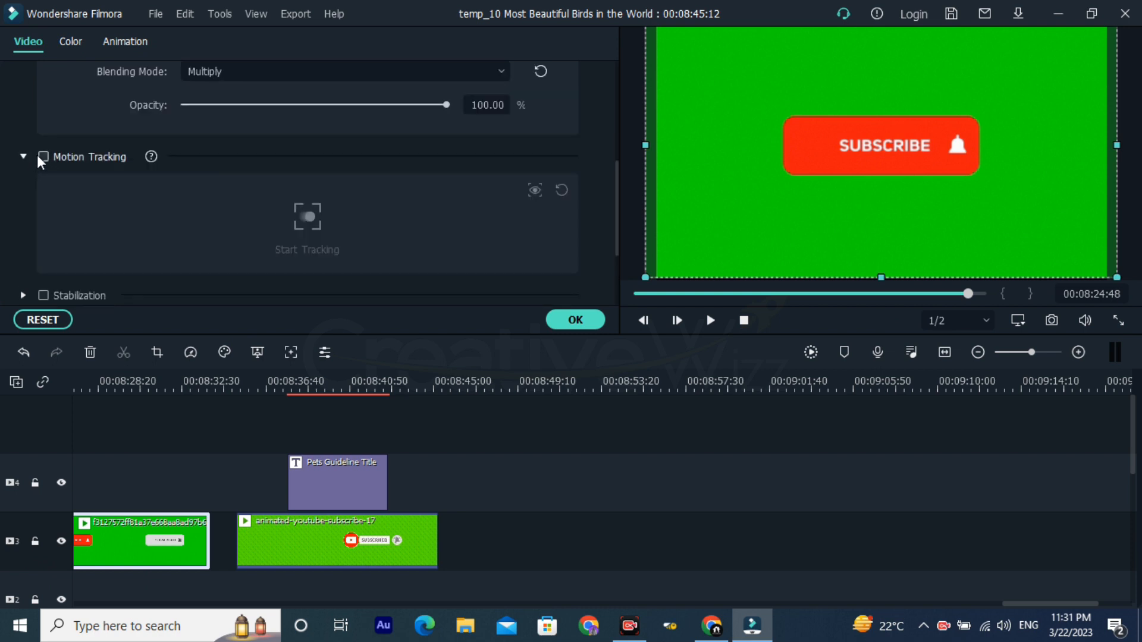
left_click(47, 155)
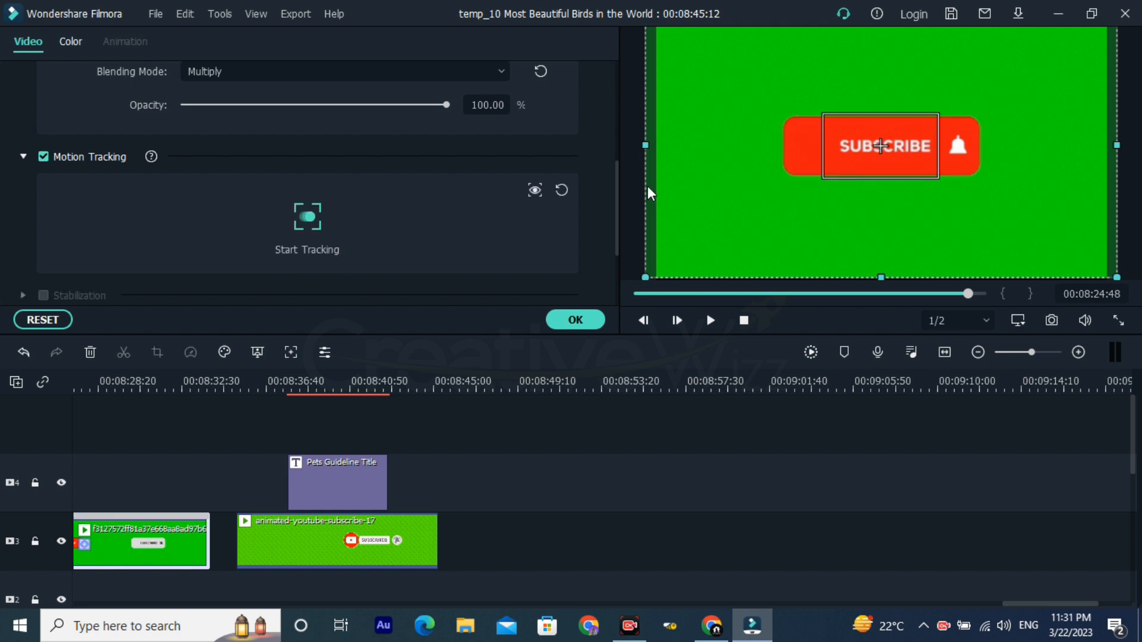
Step: Widen and heighten the motion tracking box so it encloses the whole subscribe button with its bell icon
left_click(892, 144)
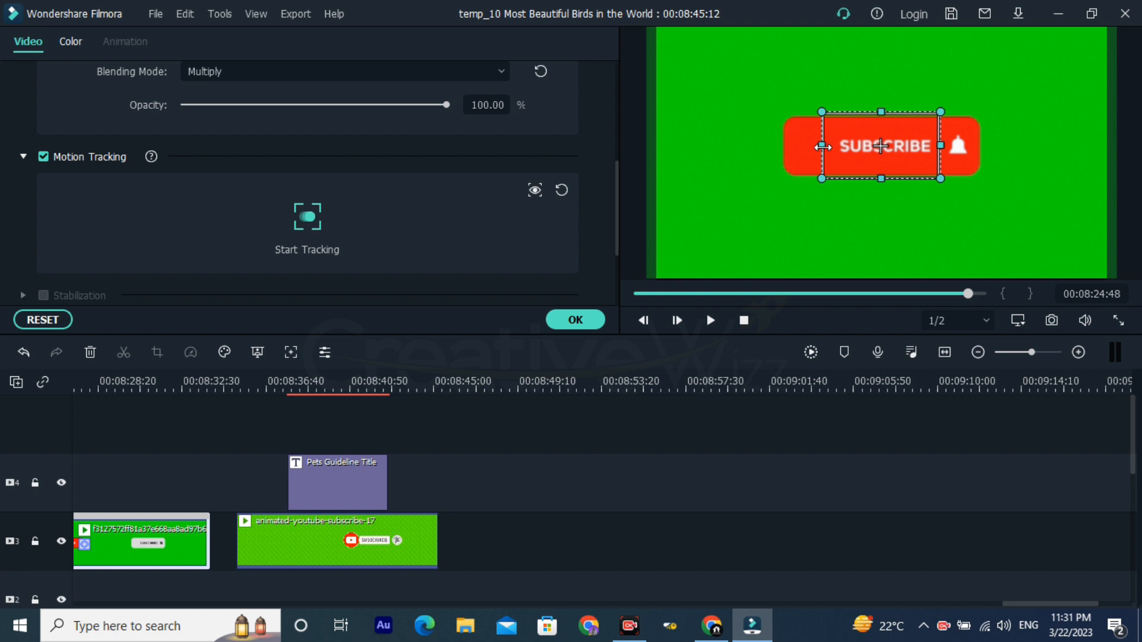
left_click_drag(812, 146, 698, 150)
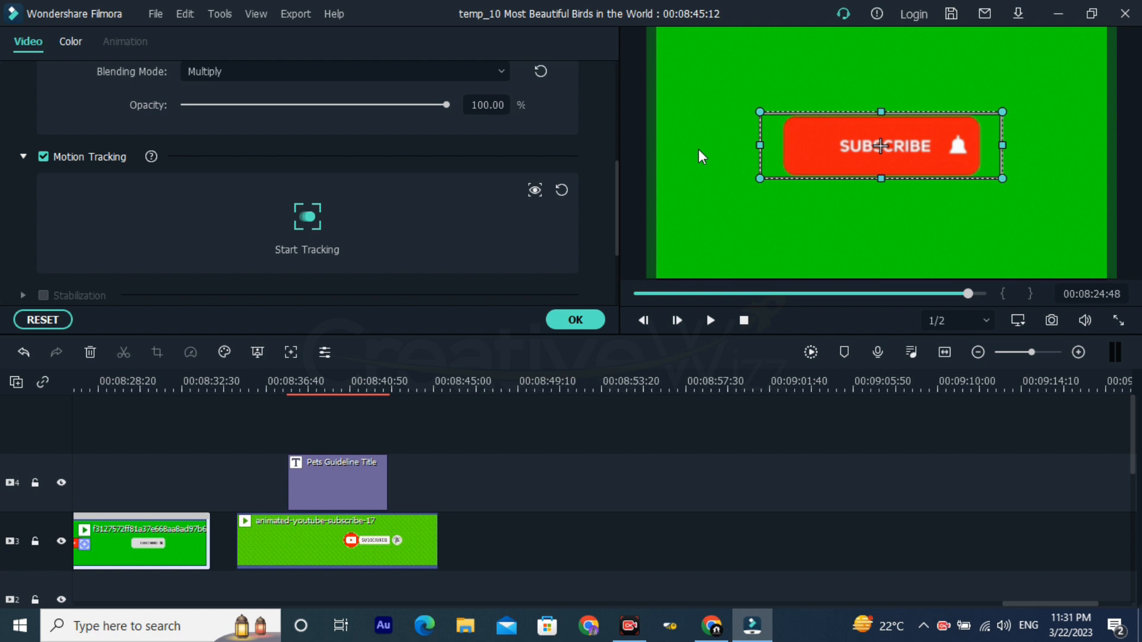
left_click_drag(879, 112, 884, 146)
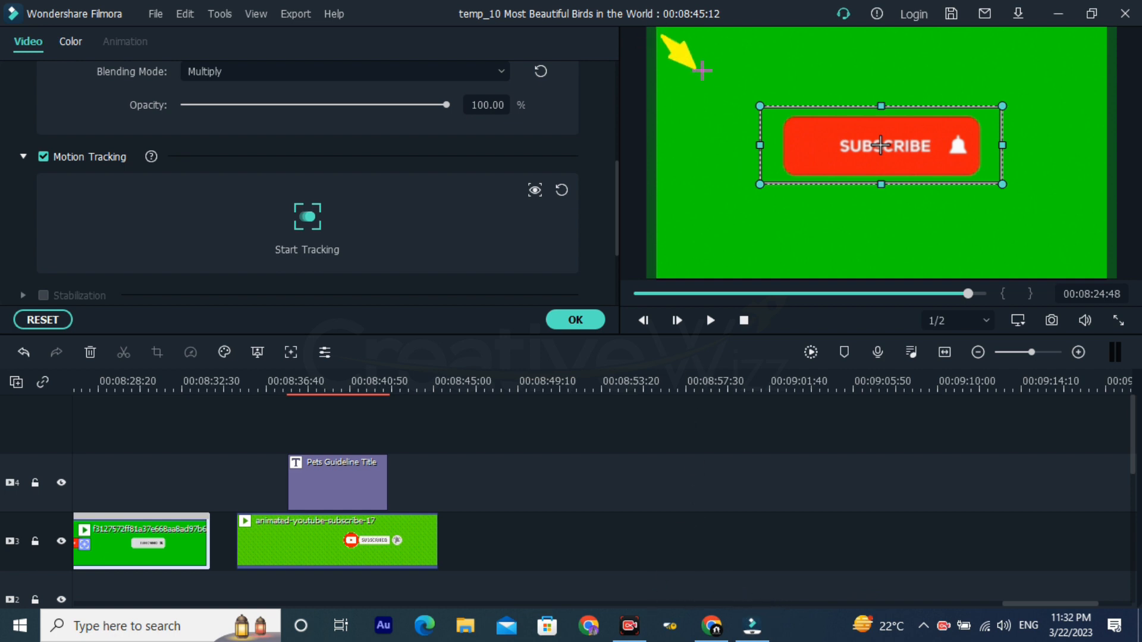
mouse_move(715, 54)
left_mouse_down()
mouse_move(742, 41)
mouse_move(1052, 41)
left_mouse_up()
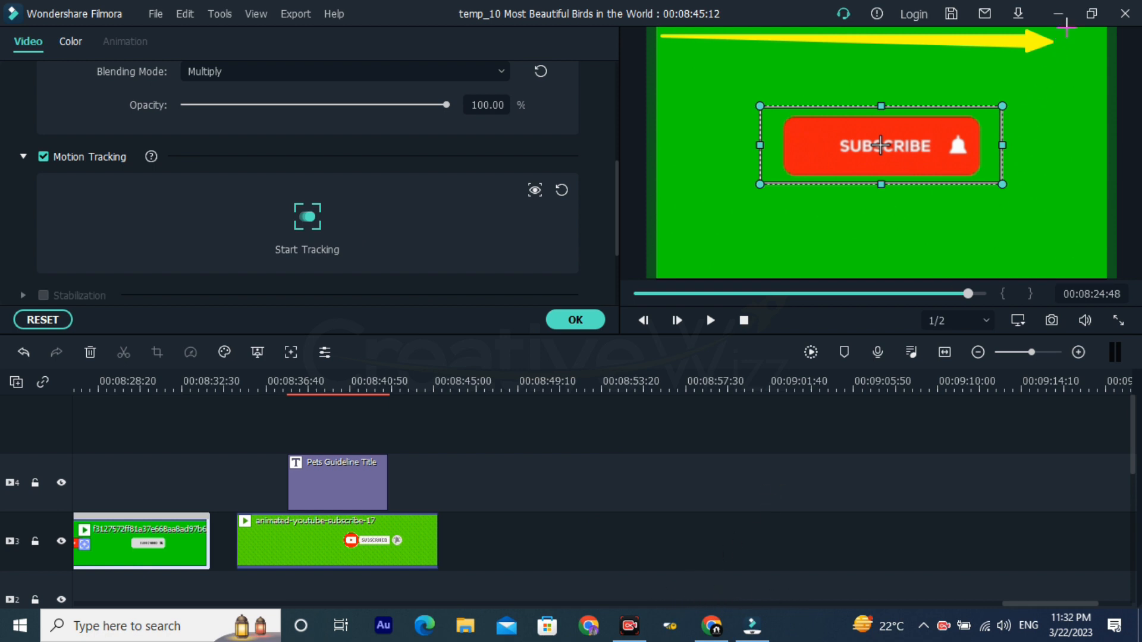
left_click_drag(1064, 35, 1102, 68)
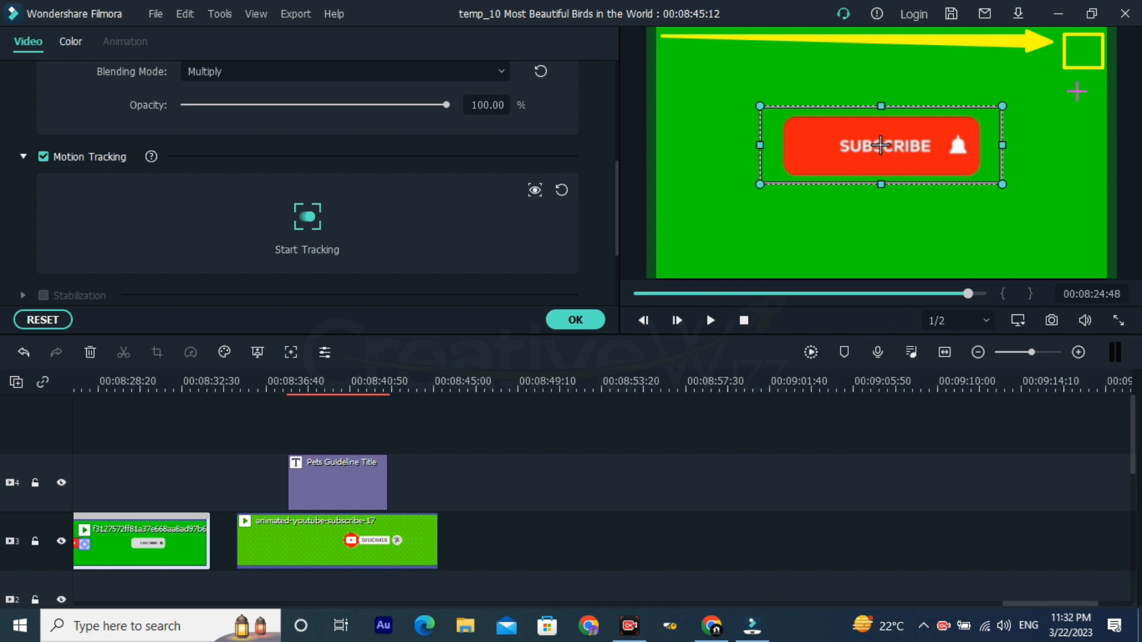
left_click_drag(1080, 78, 1085, 235)
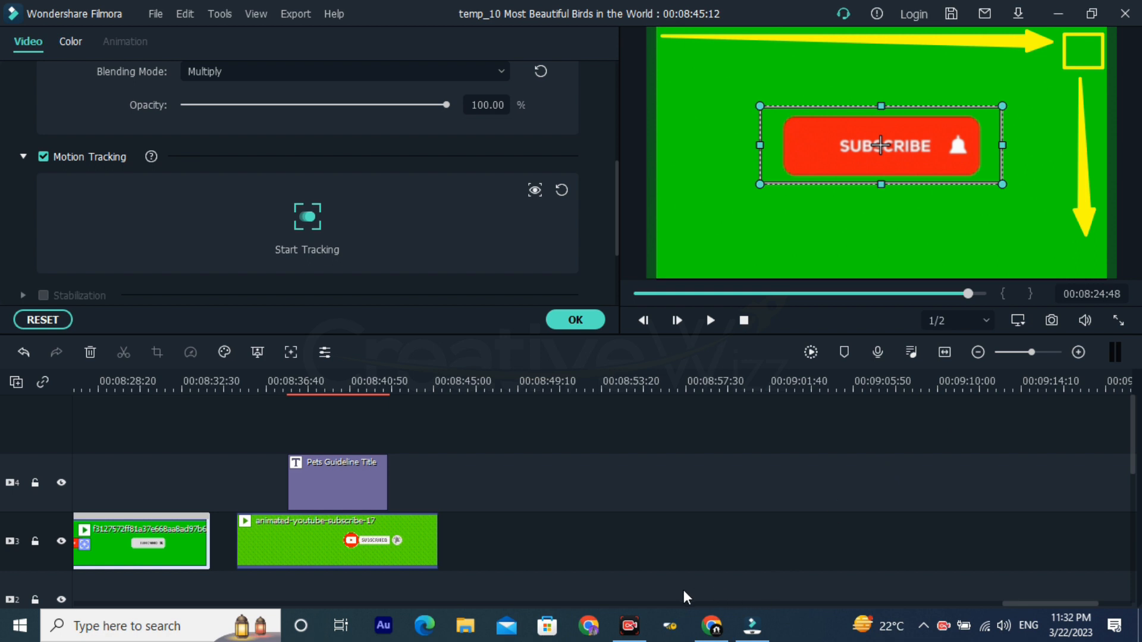
left_click_drag(1009, 242, 1104, 272)
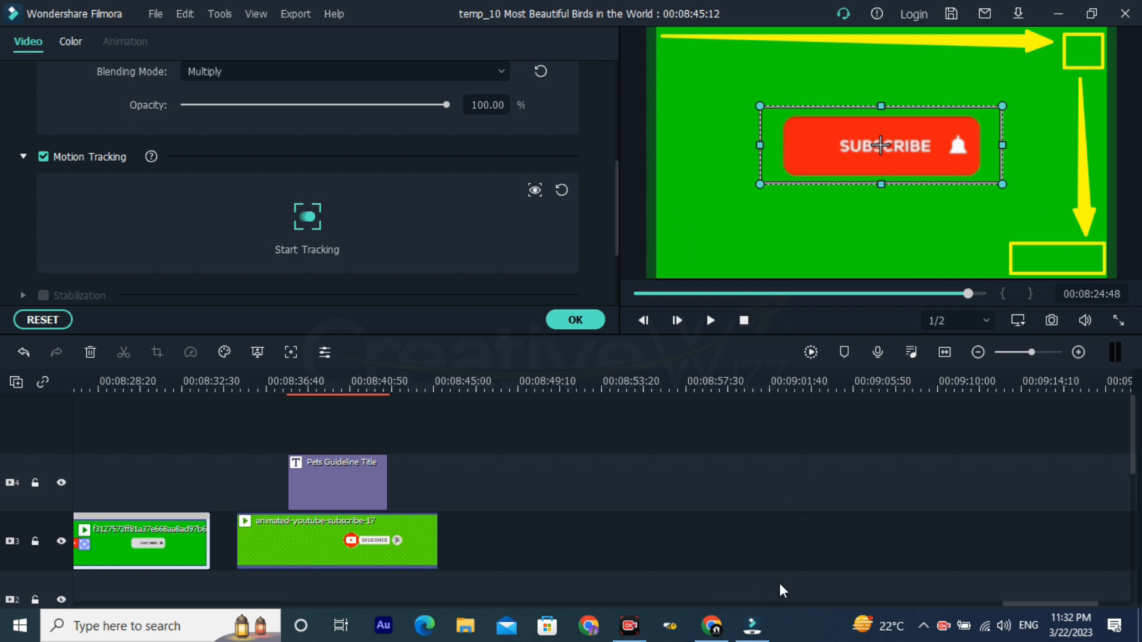
left_click_drag(1003, 262, 729, 256)
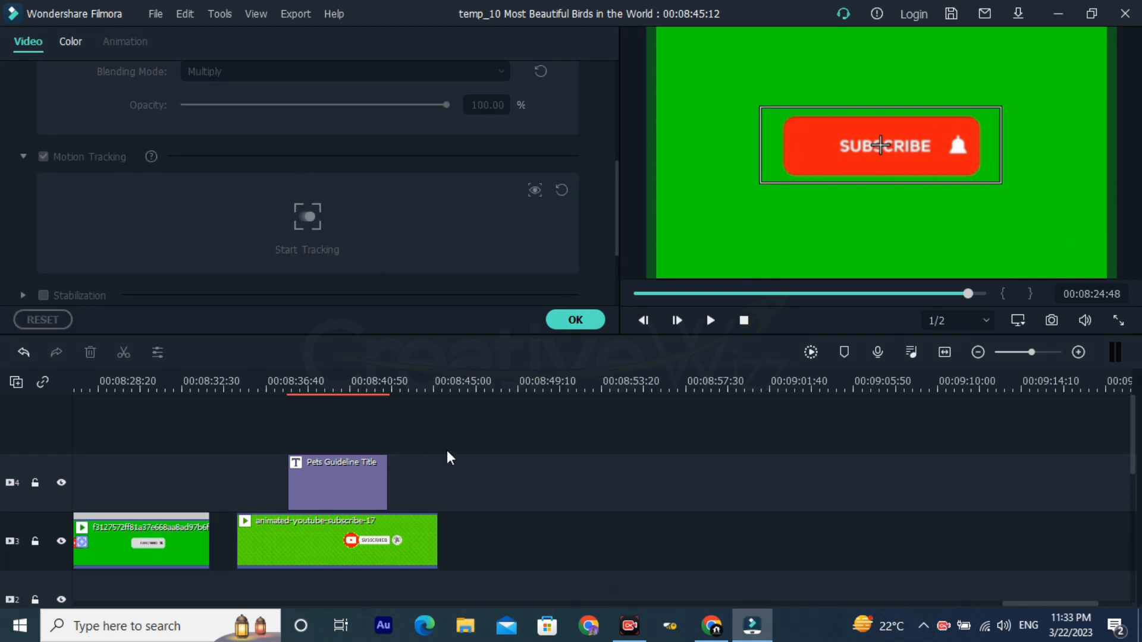
Step: Accept the clip settings and add the Mosaic effect on video track 5 above the Pets Guideline Title
left_click(575, 319)
left_click(252, 43)
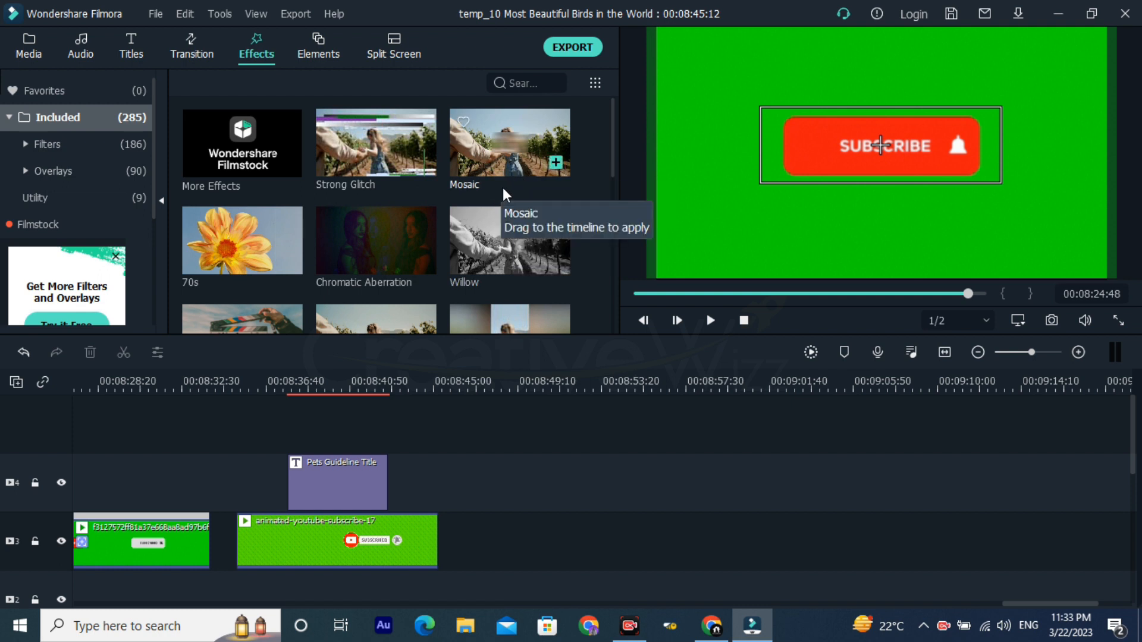
left_click_drag(496, 151, 321, 423)
left_click(330, 381)
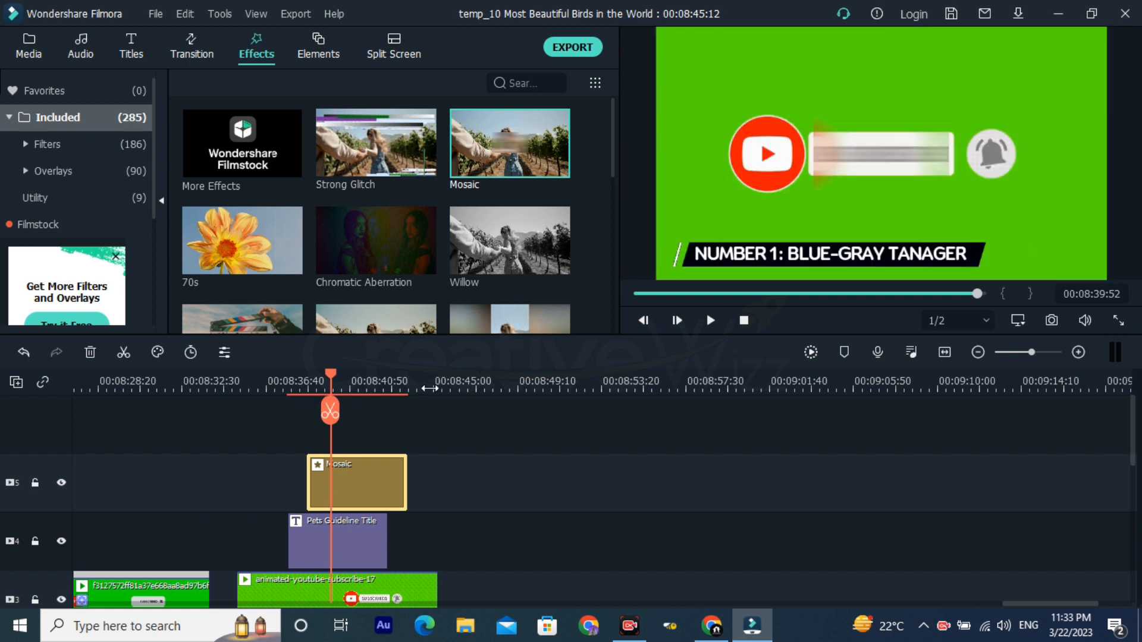
Step: Move the Mosaic effect to video track 4 above the first subscribe clip and match its length to that clip
left_click(137, 386)
left_click_drag(159, 496, 2, 499)
left_click_drag(751, 490, 610, 560)
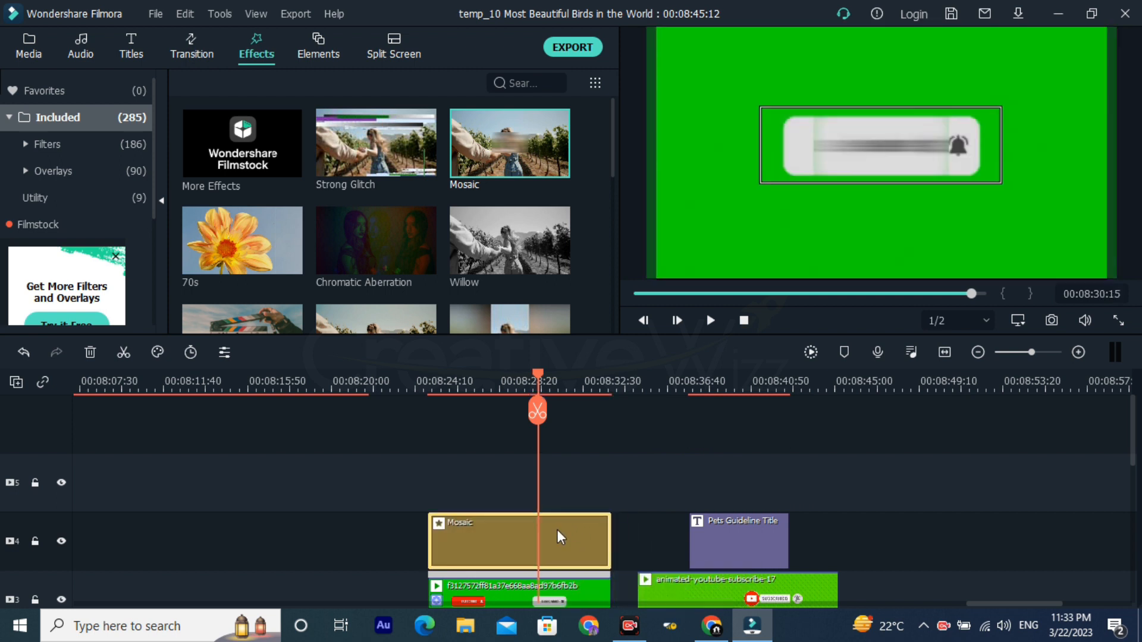
Step: Open the Mosaic effect's settings and resize and position its area to cover the subscribe button inside the tracking box
double_click(557, 530)
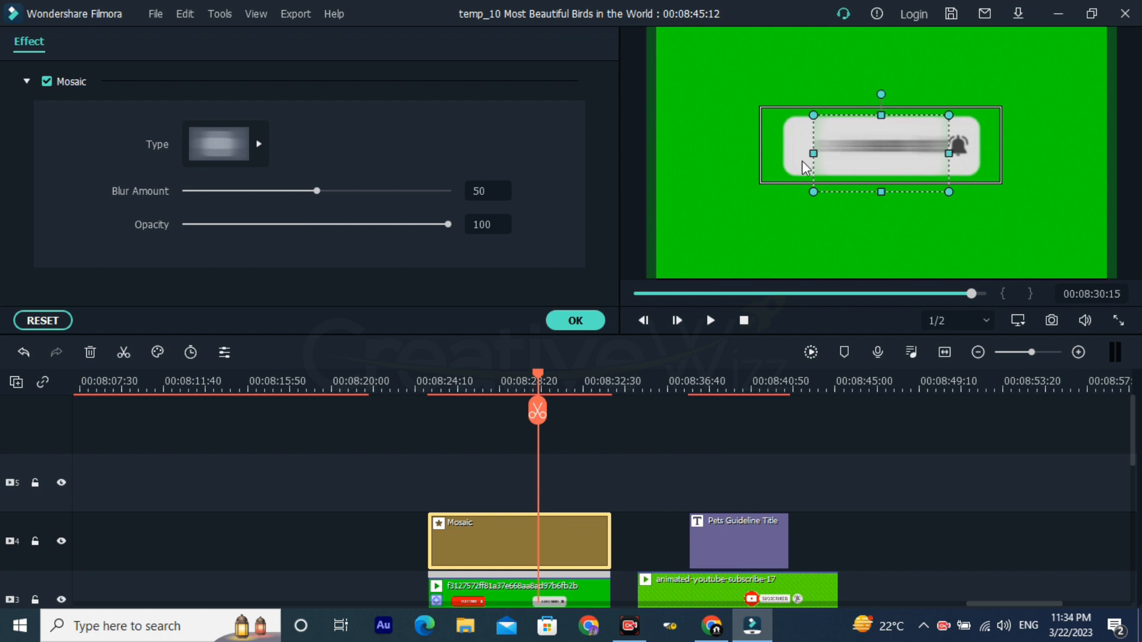
left_click_drag(812, 155, 764, 148)
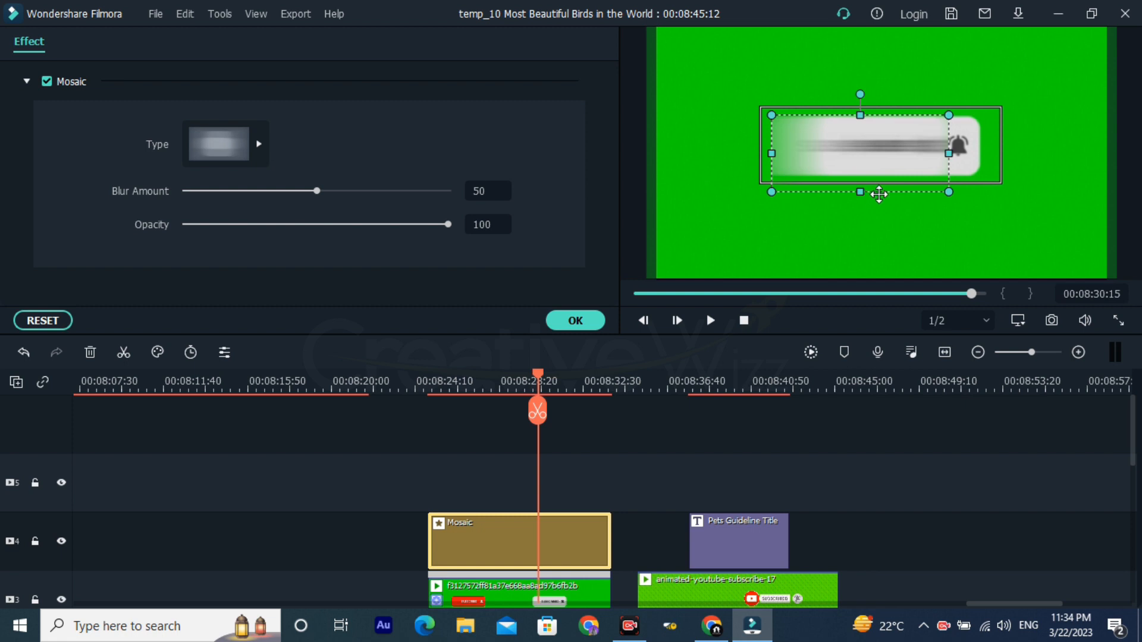
left_click_drag(859, 191, 859, 174)
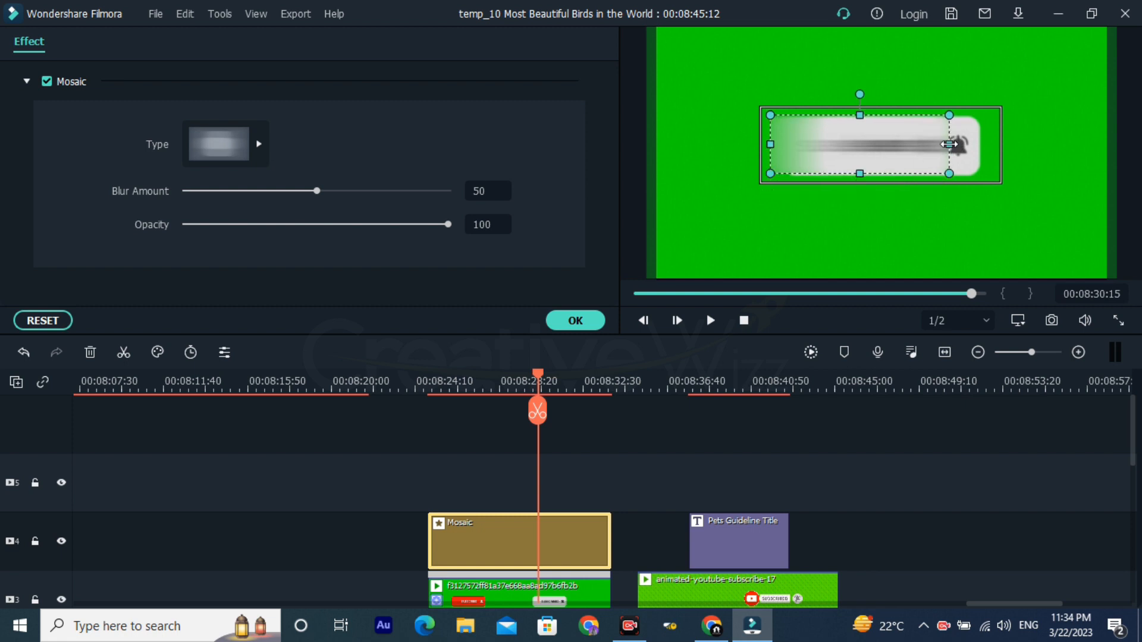
left_click_drag(949, 144, 994, 142)
left_click_drag(772, 141, 762, 143)
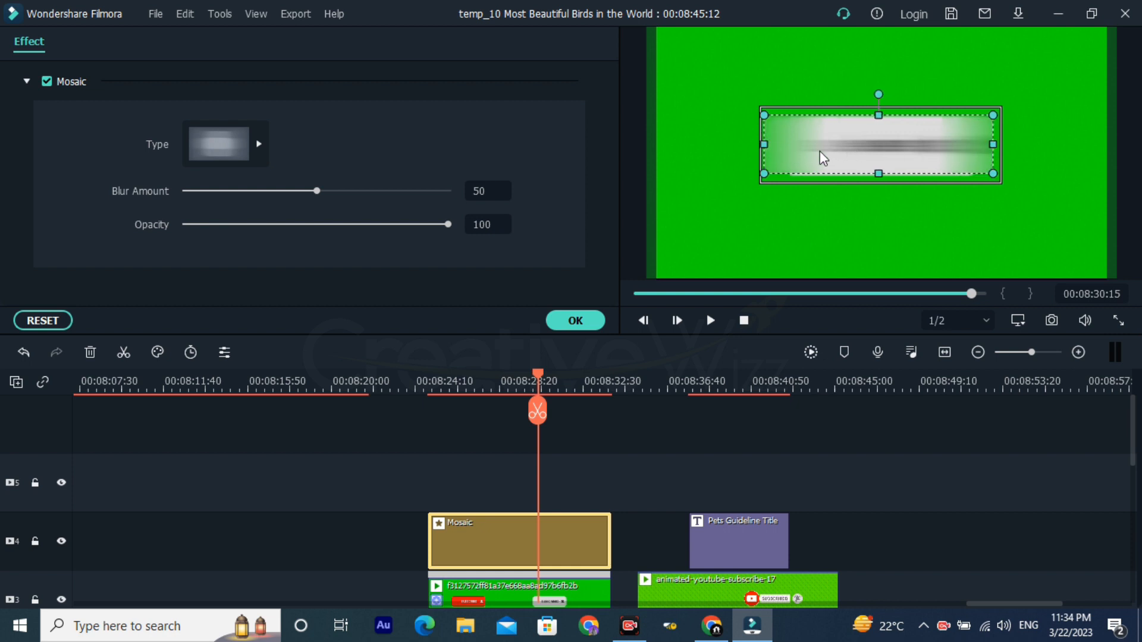
left_click_drag(927, 158, 928, 158)
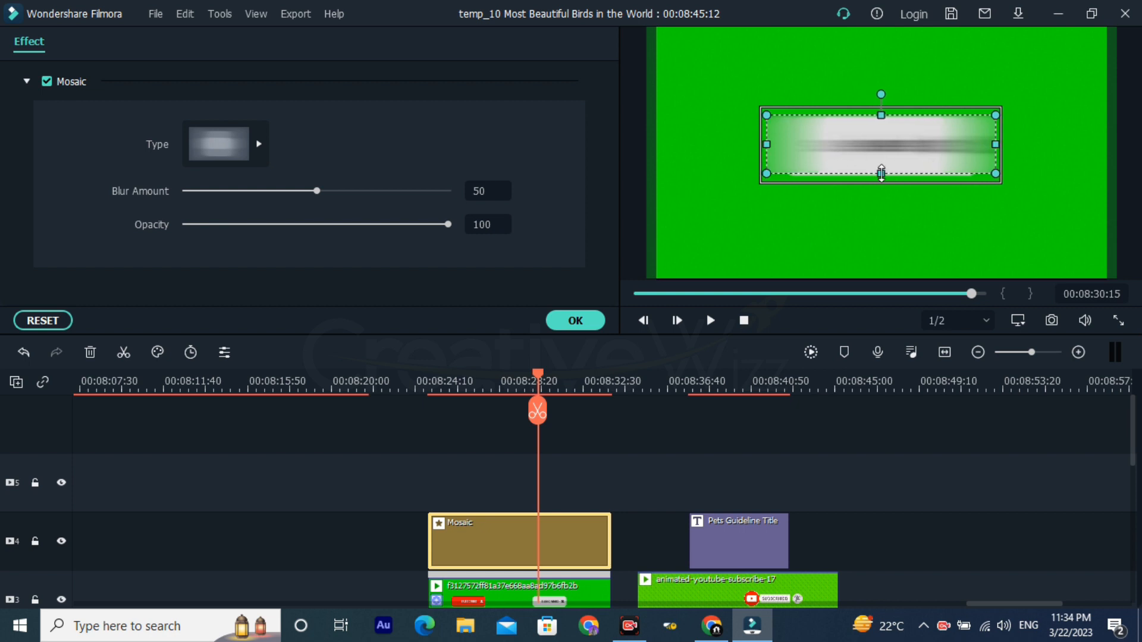
left_click_drag(884, 174, 885, 181)
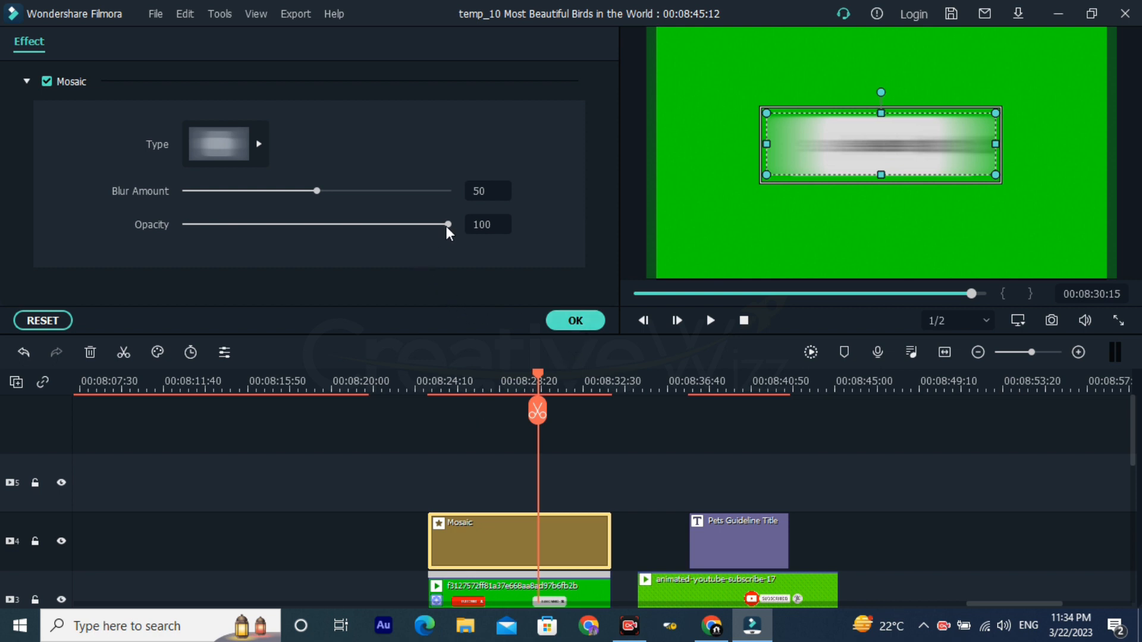
Step: Review the Mosaic type choices and accept the effect with blur amount 50 and opacity 100
left_click_drag(448, 225, 497, 234)
mouse_move(319, 198)
left_mouse_down()
mouse_move(501, 201)
mouse_move(163, 202)
mouse_move(352, 197)
mouse_move(511, 208)
mouse_move(354, 202)
mouse_move(321, 216)
left_mouse_up()
scroll(582, 482, "down", 2)
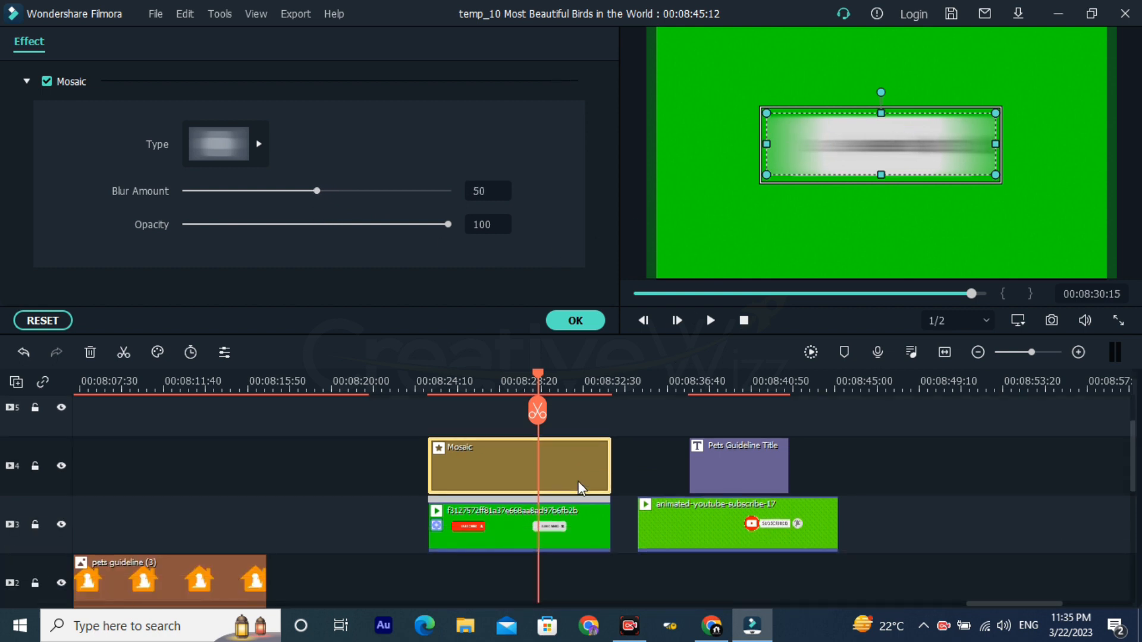
left_click(489, 388)
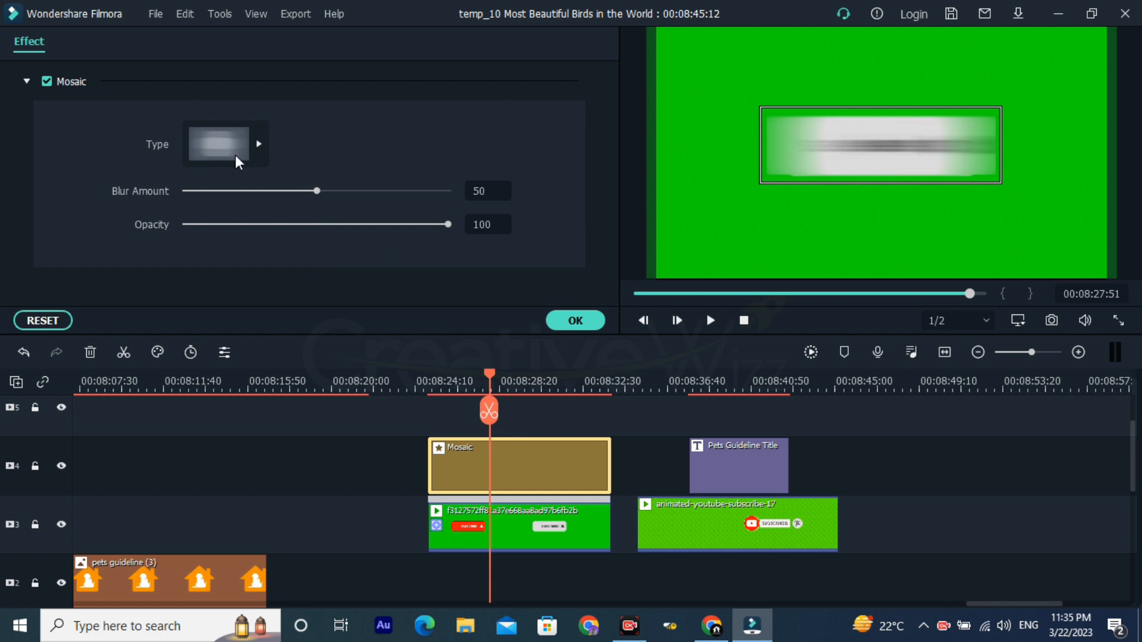
left_click(217, 149)
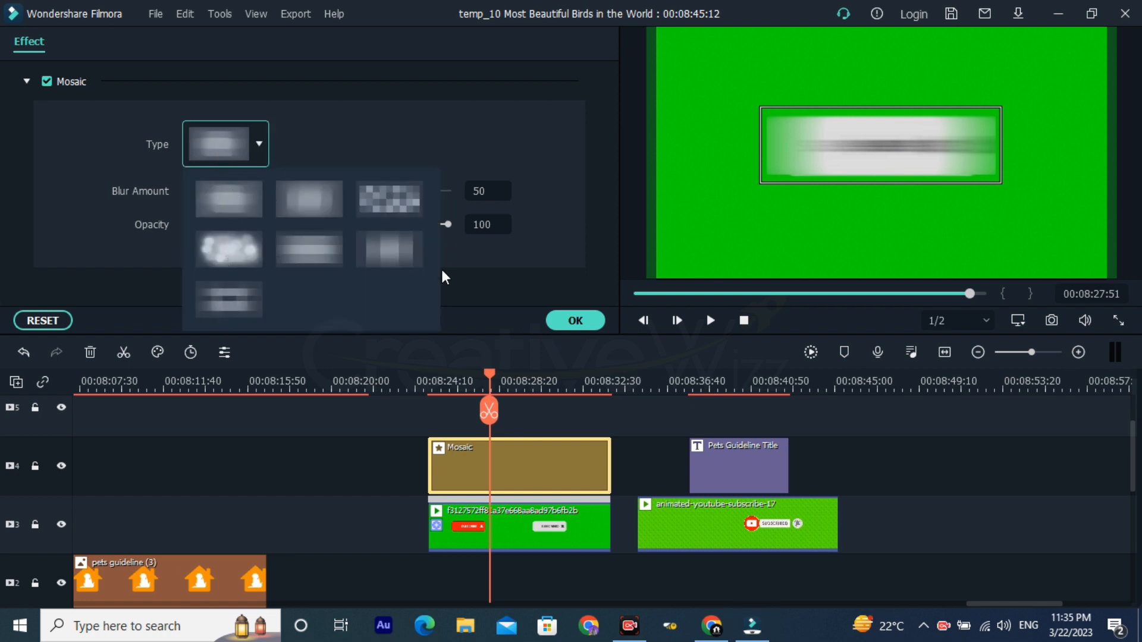
left_click(566, 318)
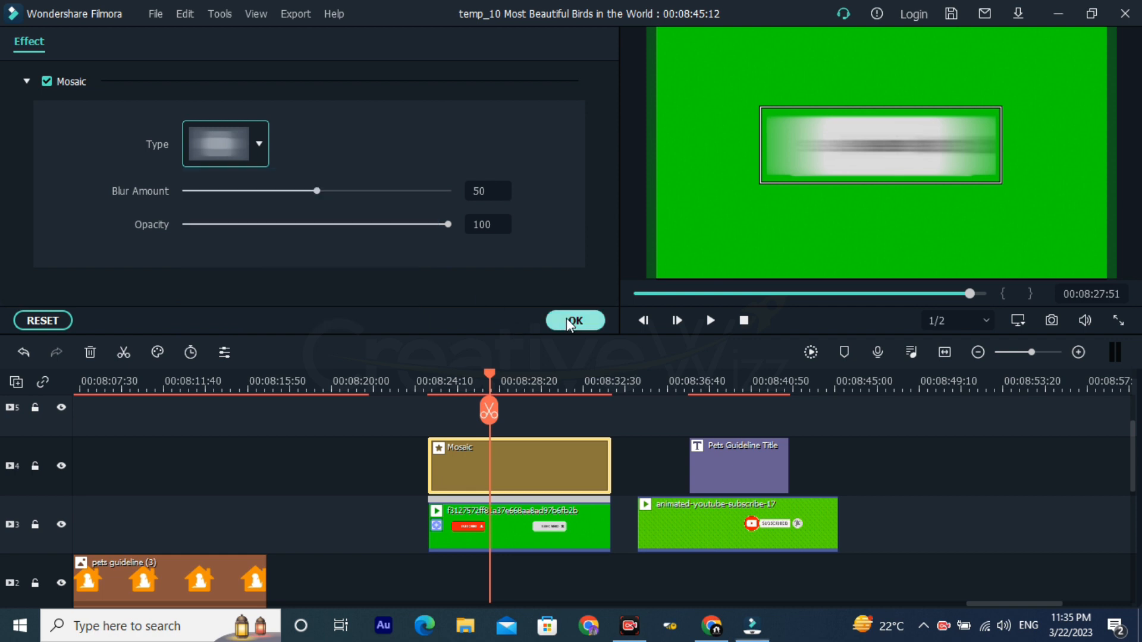
Step: Run motion tracking on the first subscribe clip and play the tracked section back from the clip's start
double_click(512, 525)
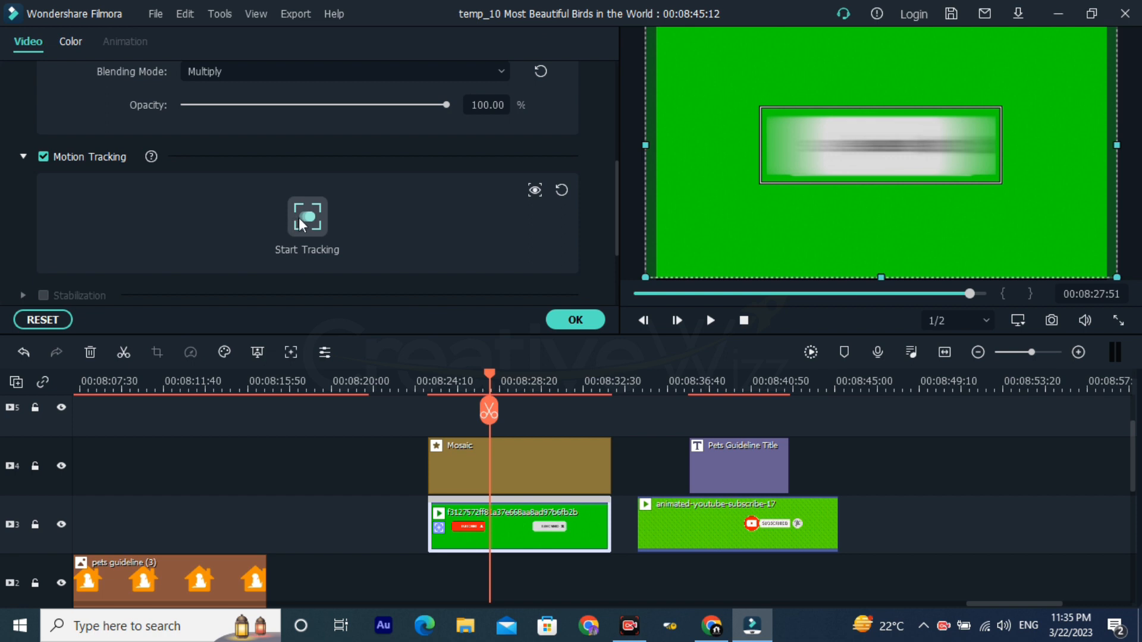
left_click(301, 220)
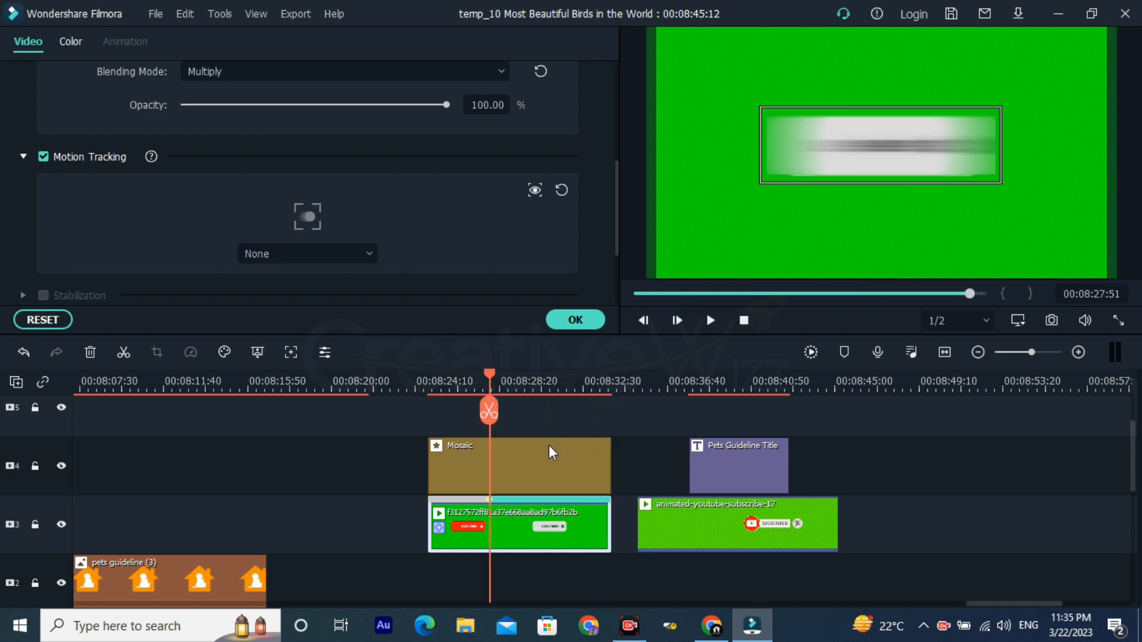
left_click(426, 387)
key("space")
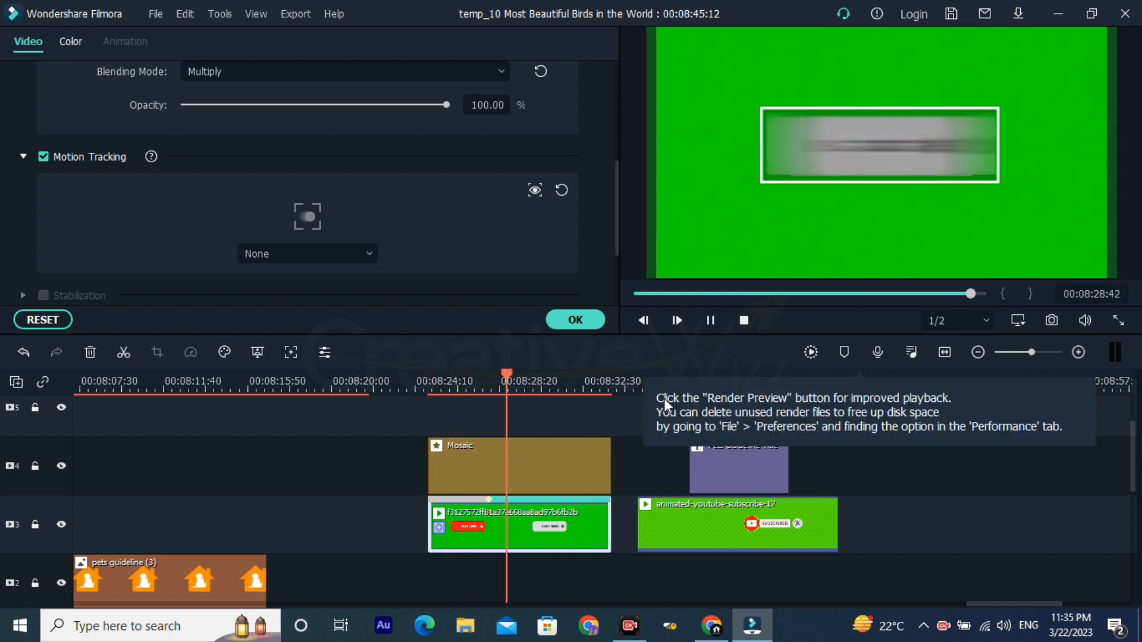
left_click(583, 377)
scroll(616, 376, "down", 2)
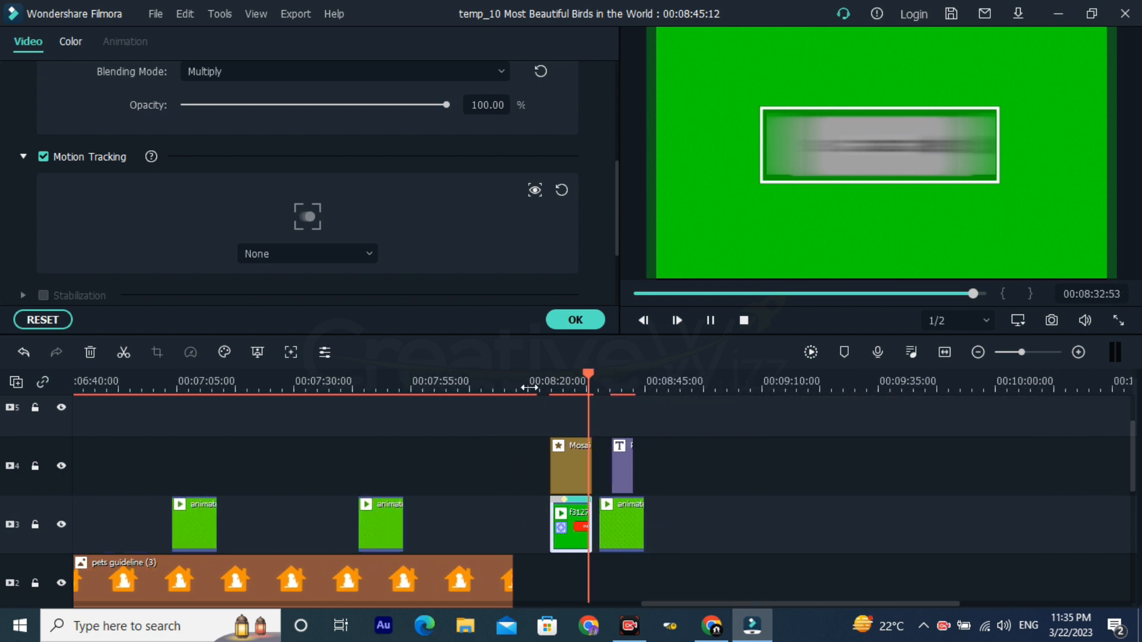
left_click(562, 319)
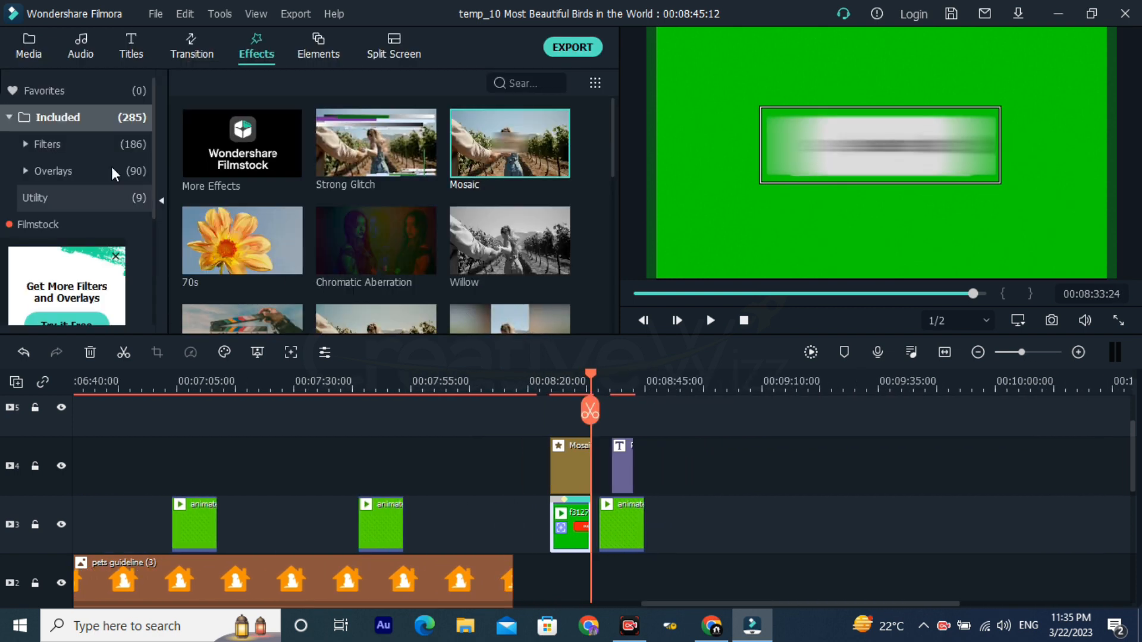
Step: Reopen the first subscribe clip's settings, uncheck Motion Tracking, and decline clearing its tracking data
double_click(580, 539)
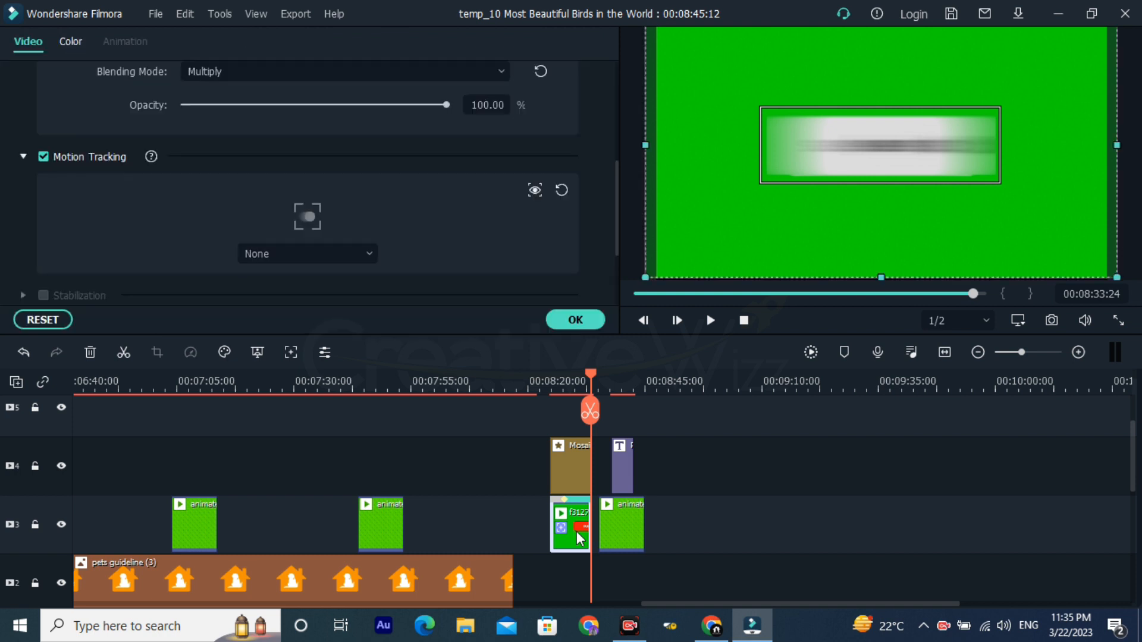
scroll(183, 260, "down", 2)
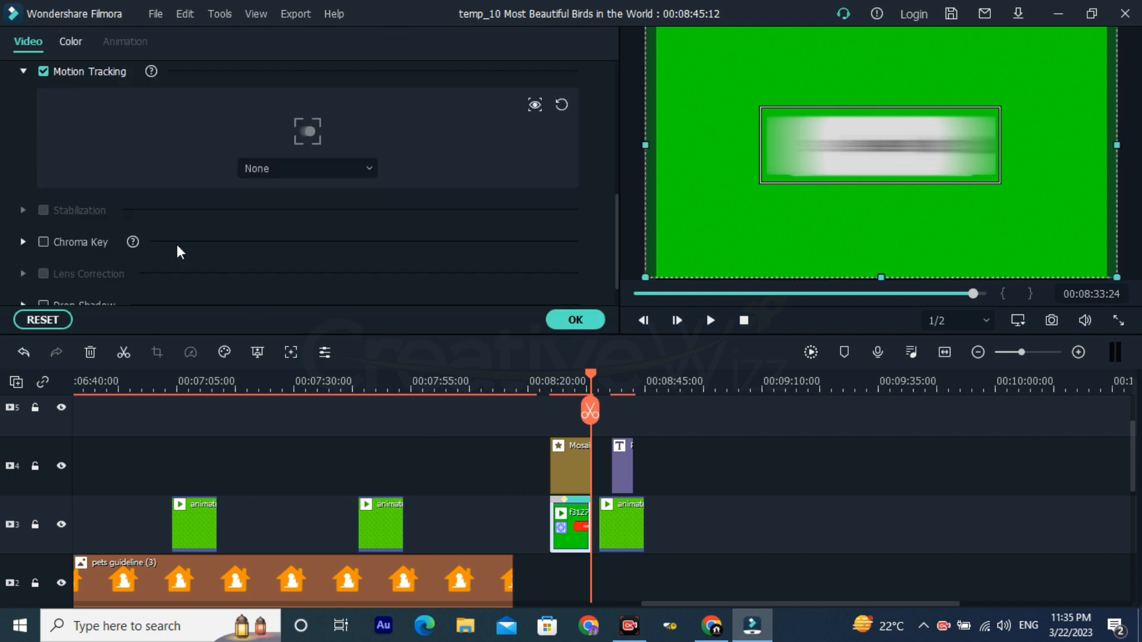
scroll(109, 223, "up", 1)
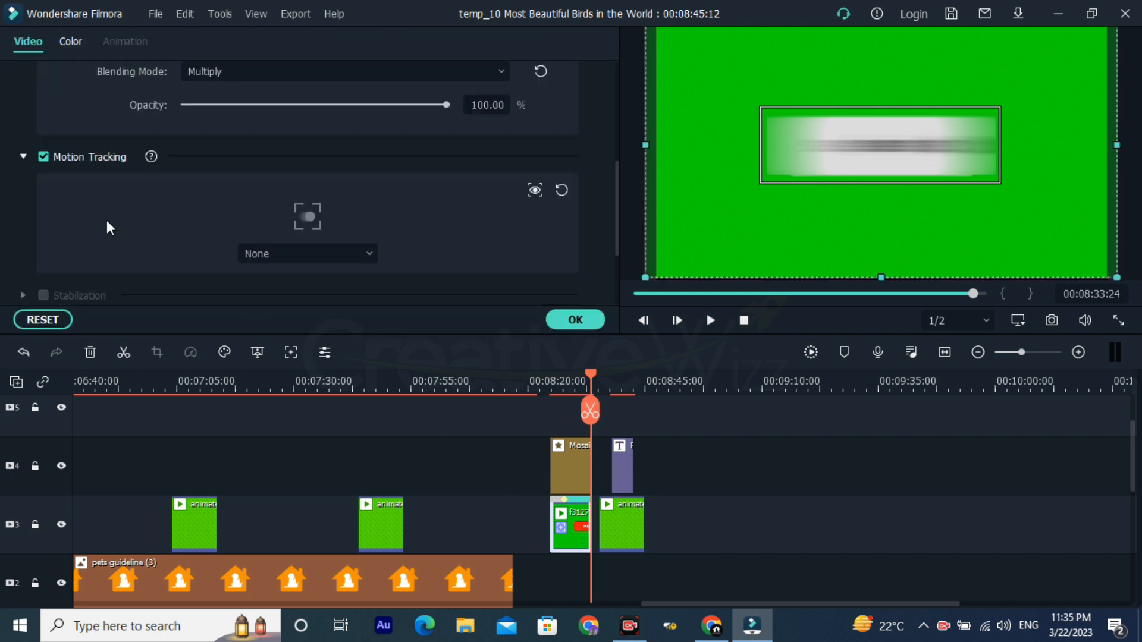
left_click(41, 157)
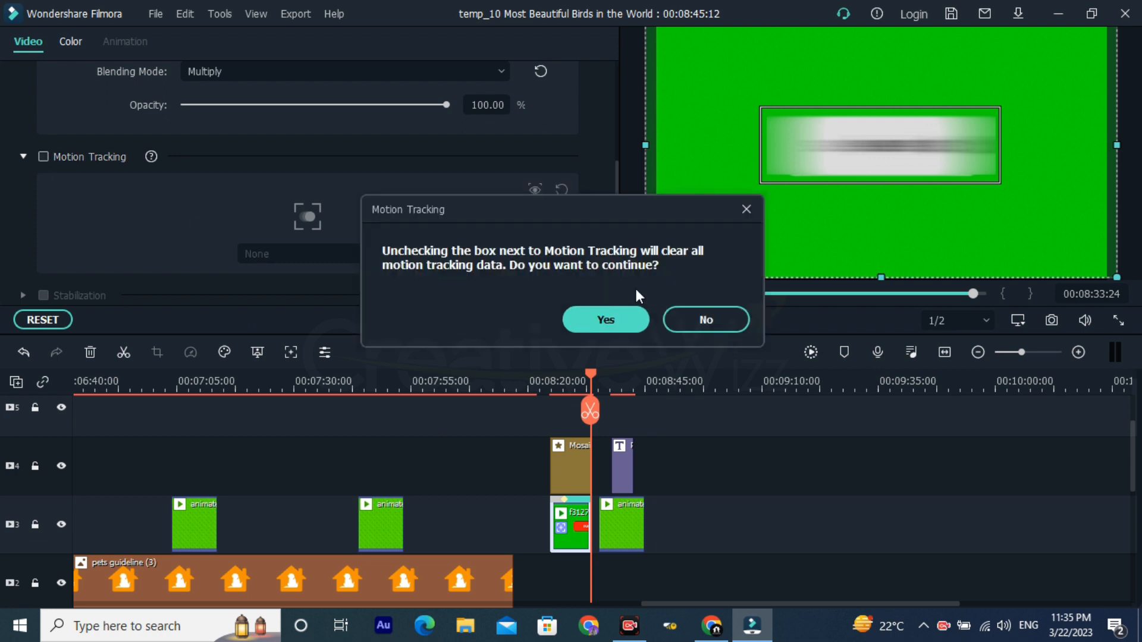
left_click(739, 321)
scroll(597, 485, "down", 1)
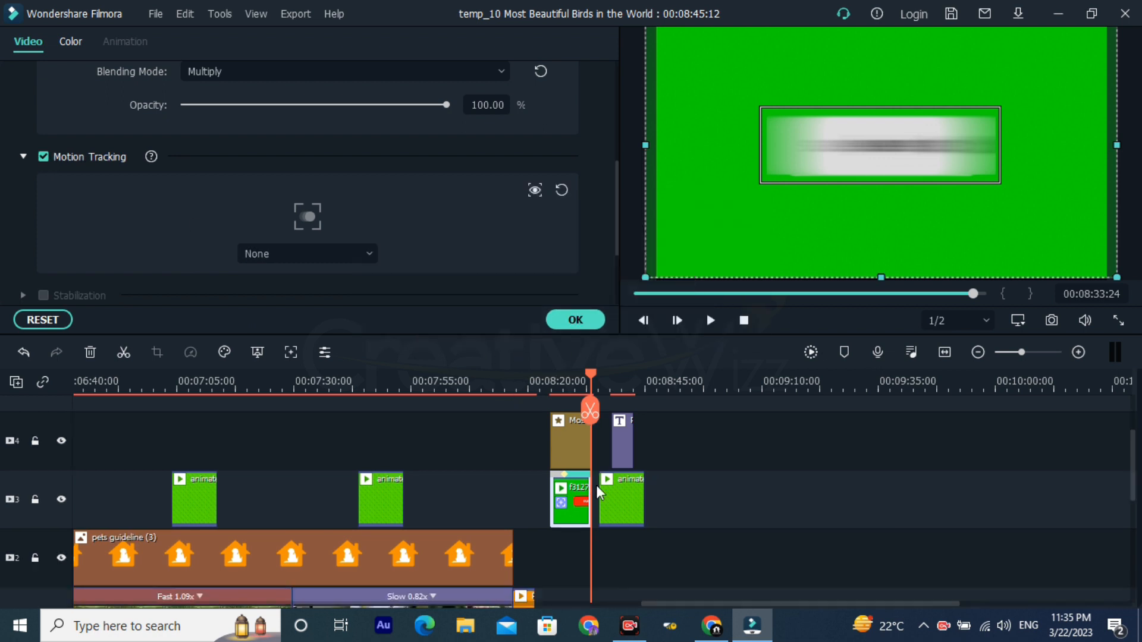
left_click_drag(425, 498, 808, 505)
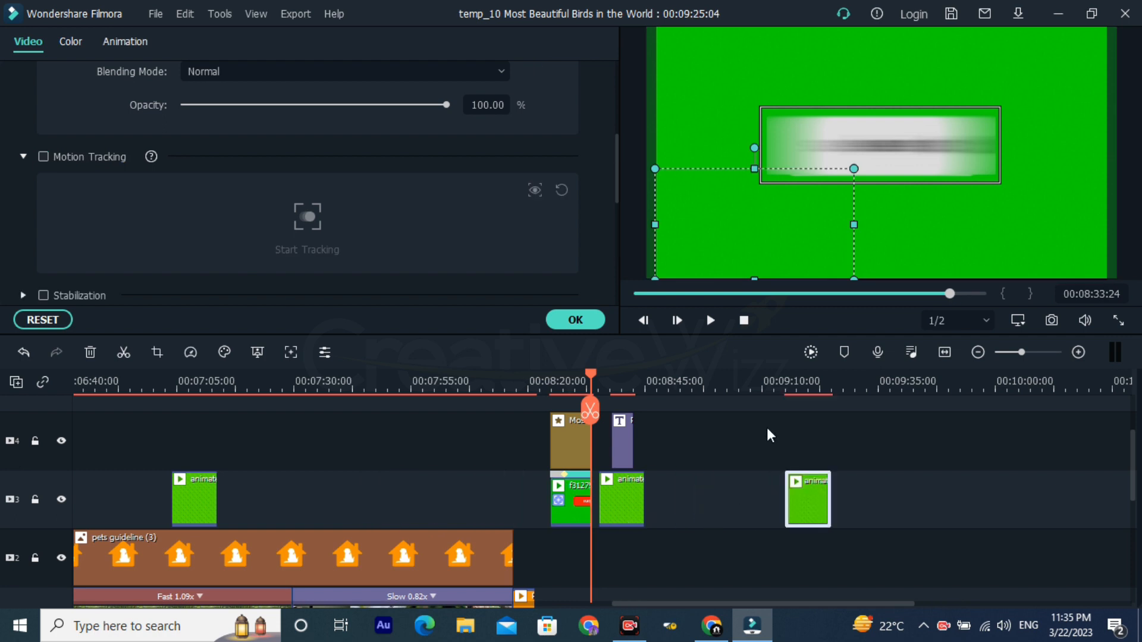
double_click(806, 503)
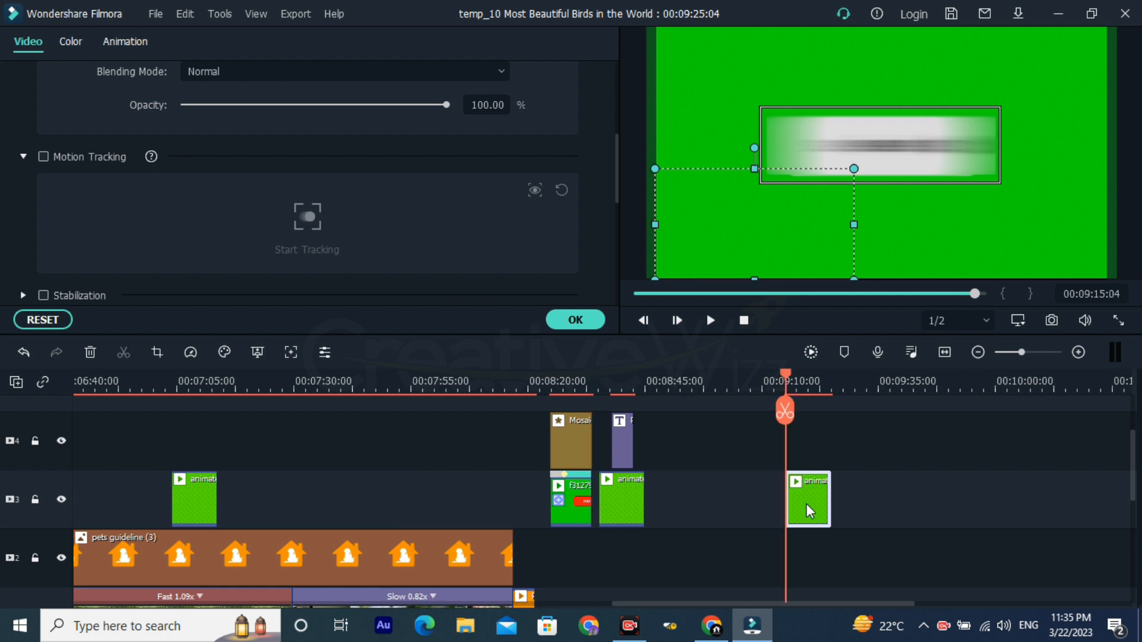
left_click(811, 384)
left_click_drag(808, 504, 412, 476)
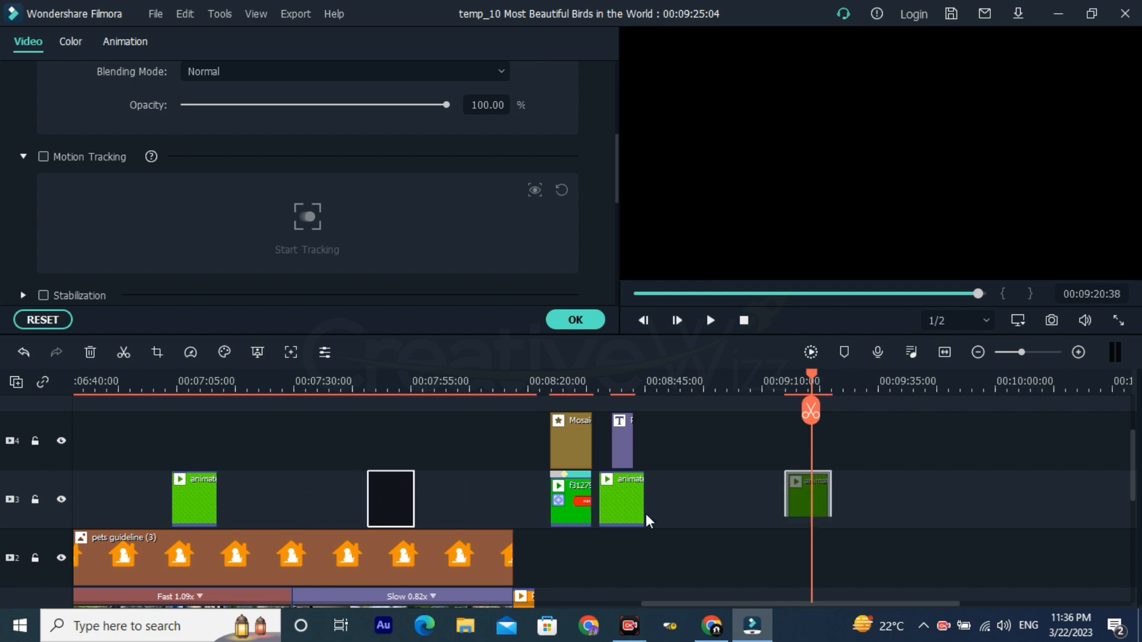
Step: Move the last animated subscribe clip farther along video track 3, ending at 00:09:32:02, and preview it at 00:09:28:41
left_click_drag(630, 505, 850, 486)
left_click(849, 385)
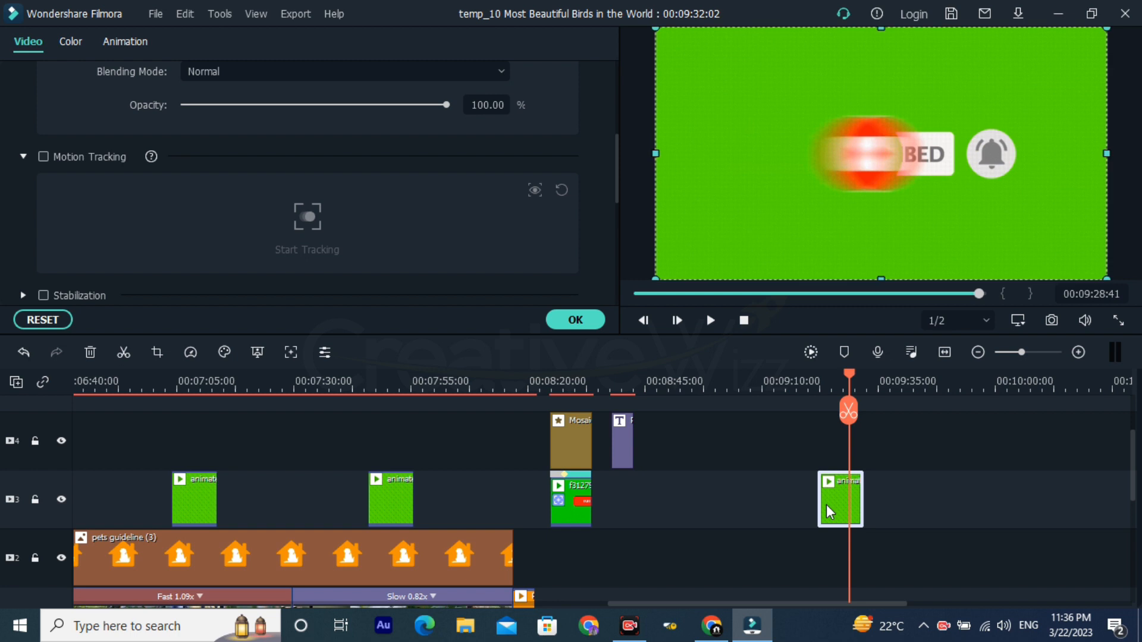
Step: Enable Chroma Key on the last animated subscribe clip and sample its green background as the key color at 00:09:26:21
left_click(839, 378)
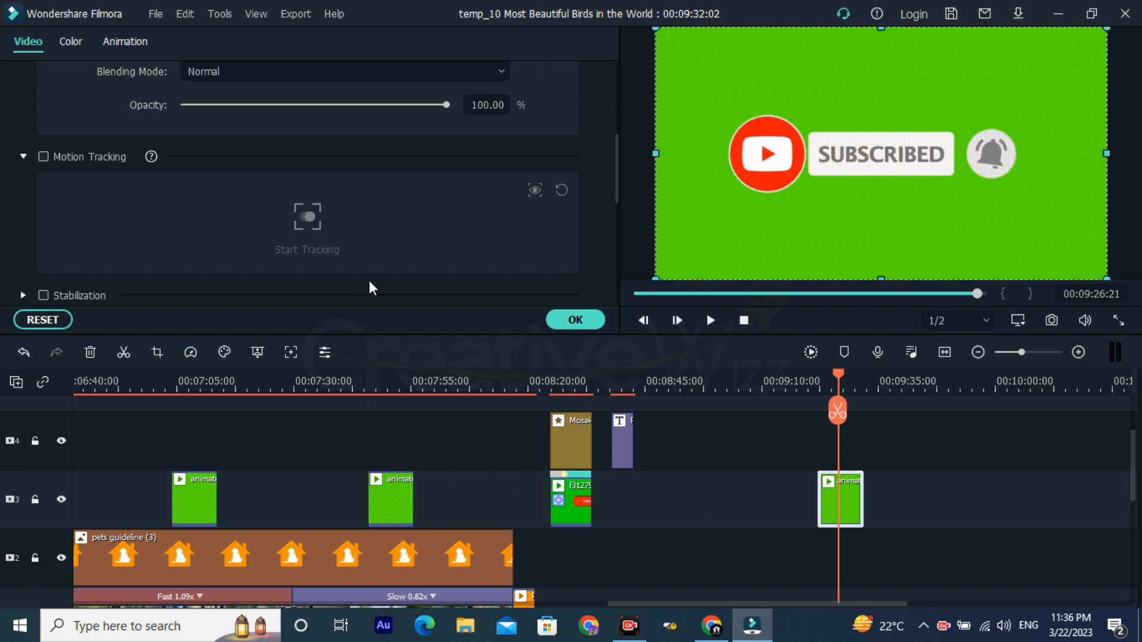
scroll(369, 280, "down", 2)
scroll(48, 234, "down", 2)
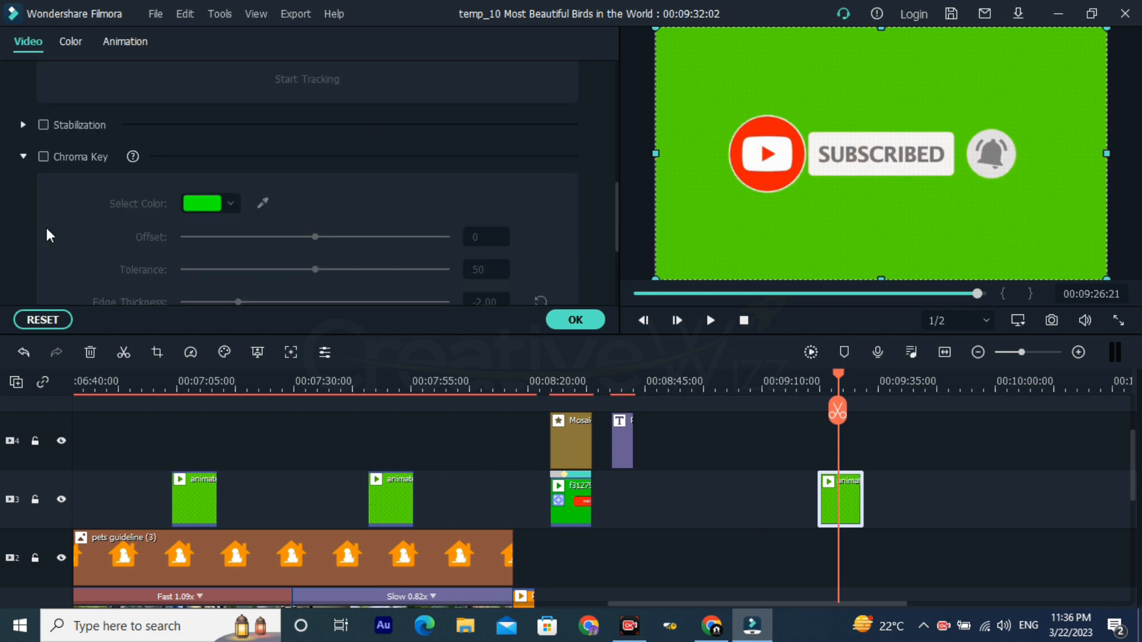
left_click(45, 154)
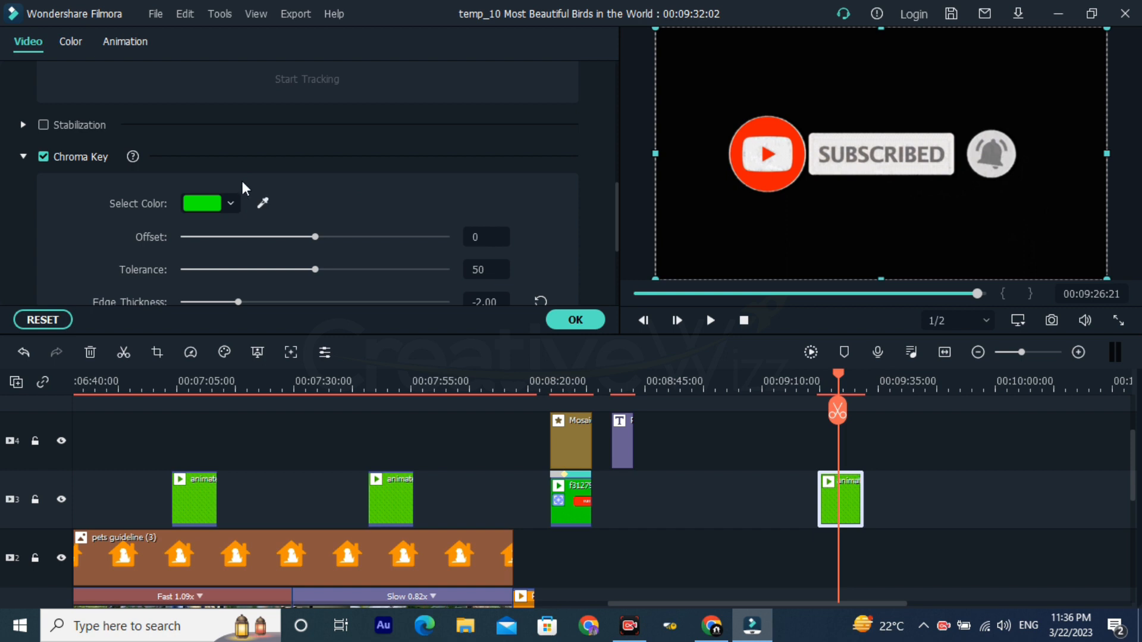
left_click(261, 203)
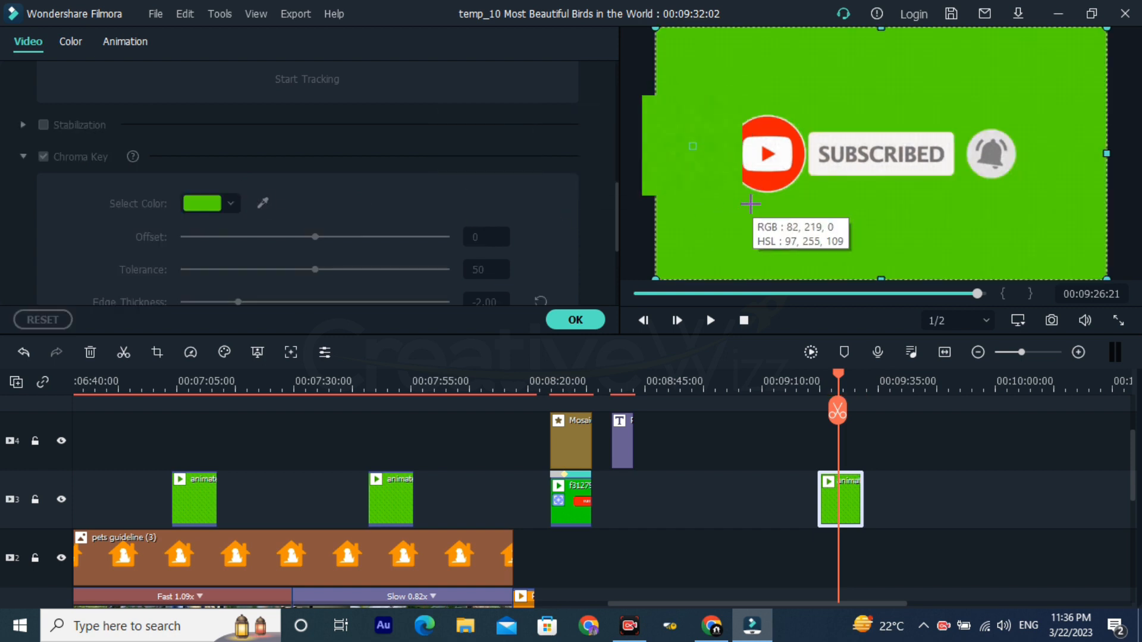
left_click(740, 211)
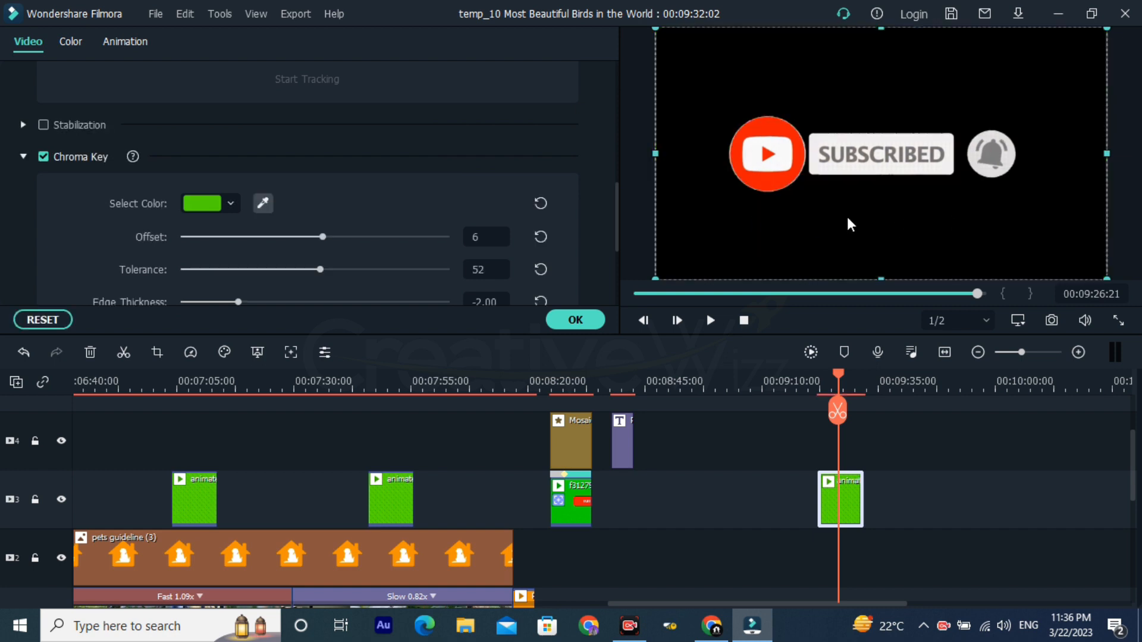
Step: Set the chroma key's offset and tolerance to 100 and edge thickness to 1.13, and reset the edge feather to 0.00
left_click_drag(322, 237, 508, 245)
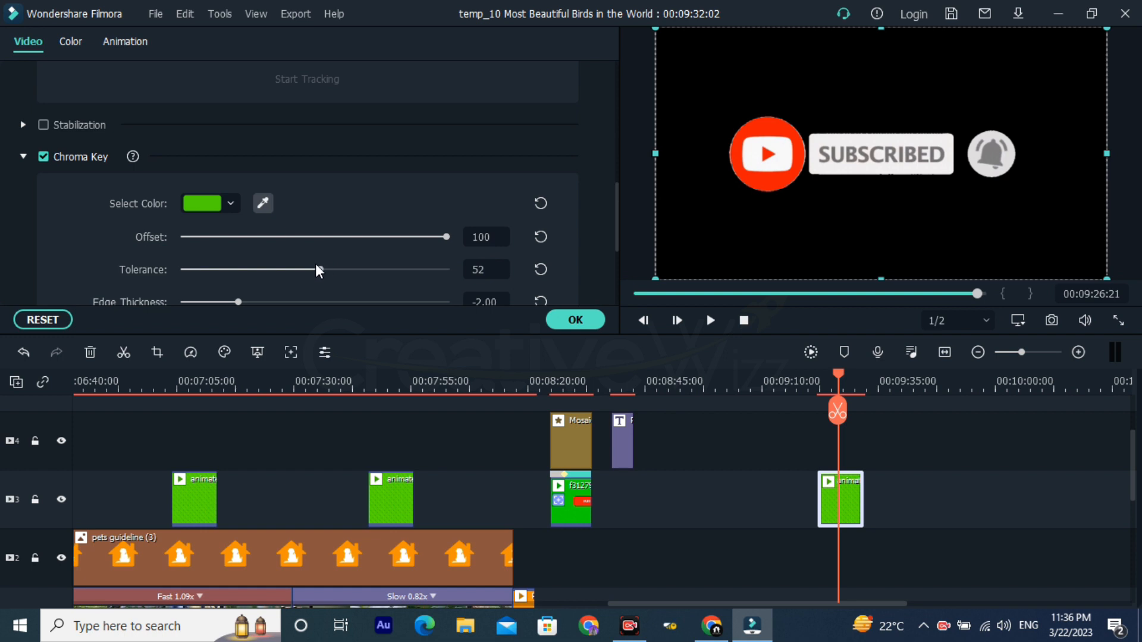
scroll(428, 277, "down", 2)
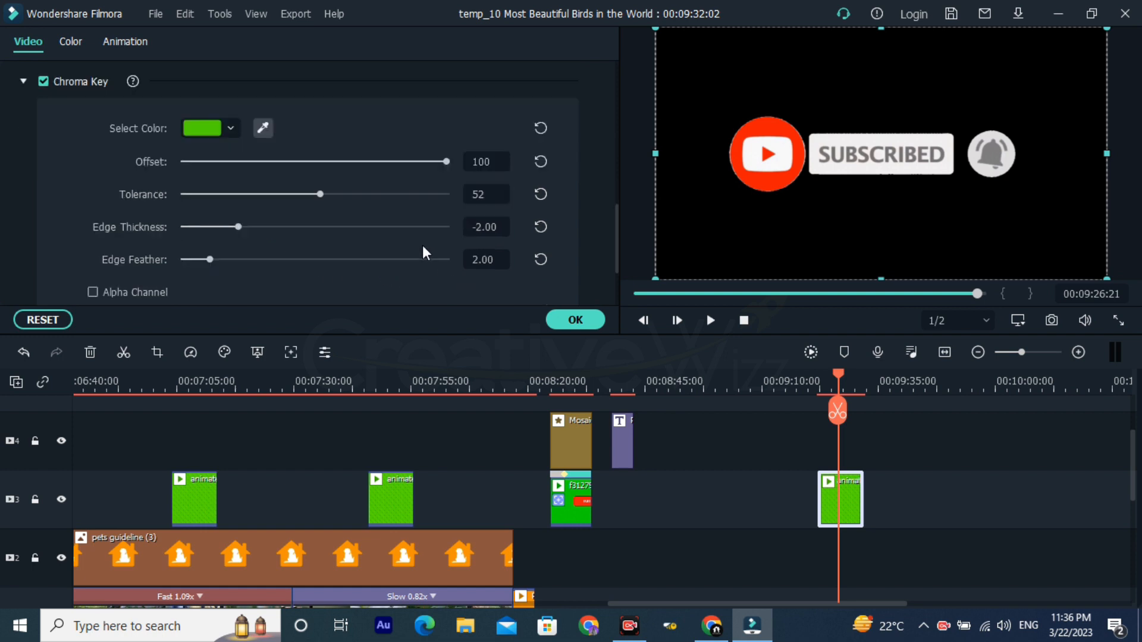
left_click_drag(321, 195, 497, 197)
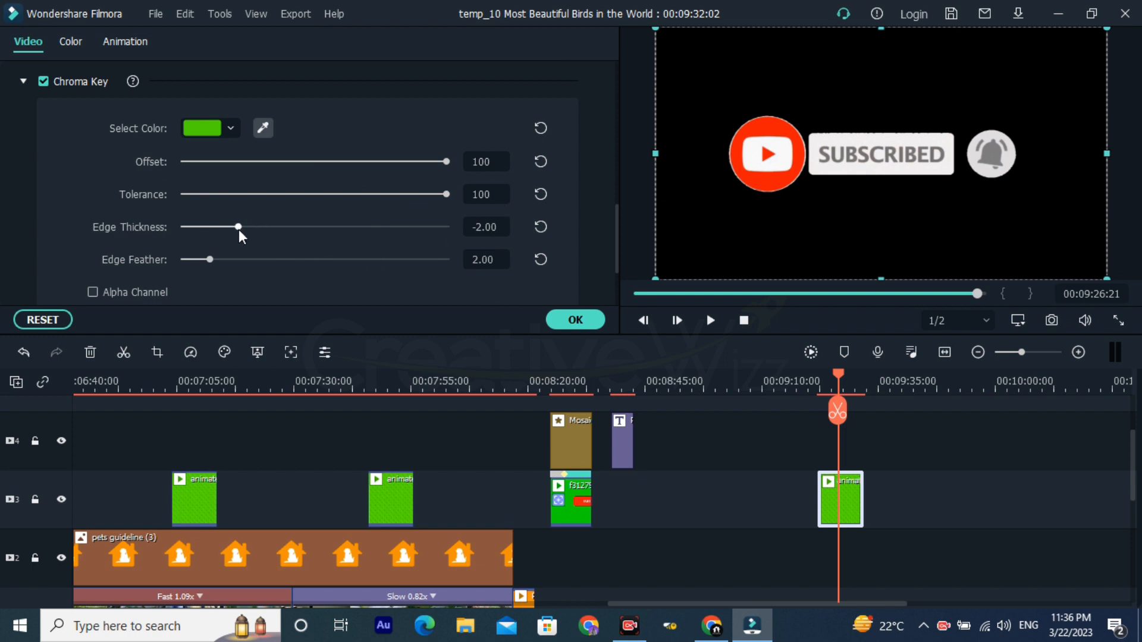
left_click_drag(239, 232, 382, 243)
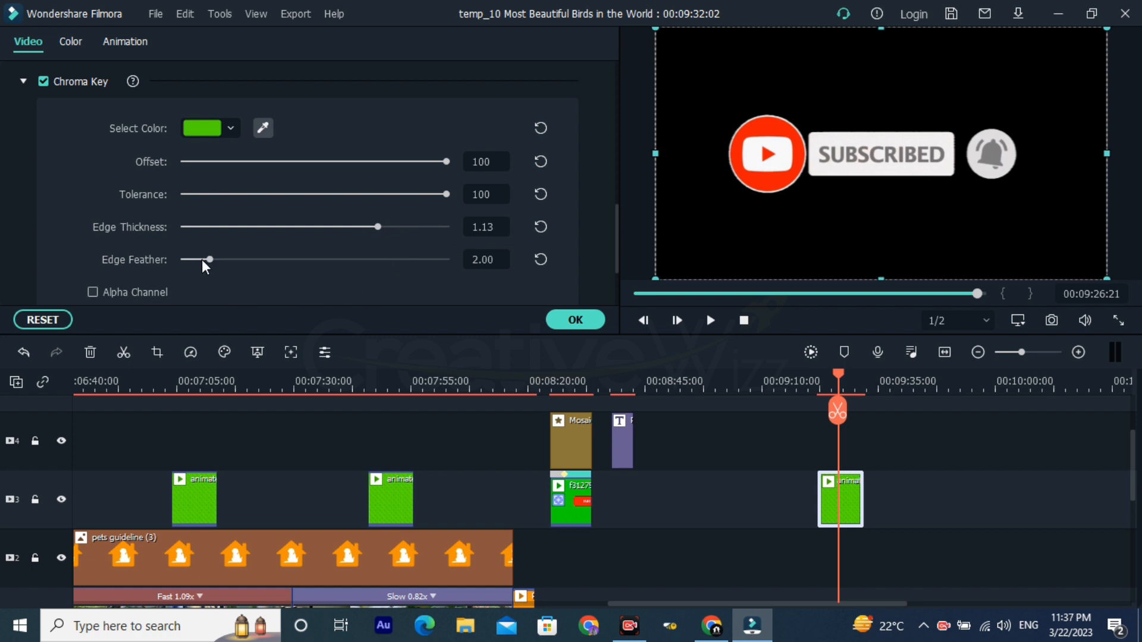
left_click_drag(209, 261, 294, 262)
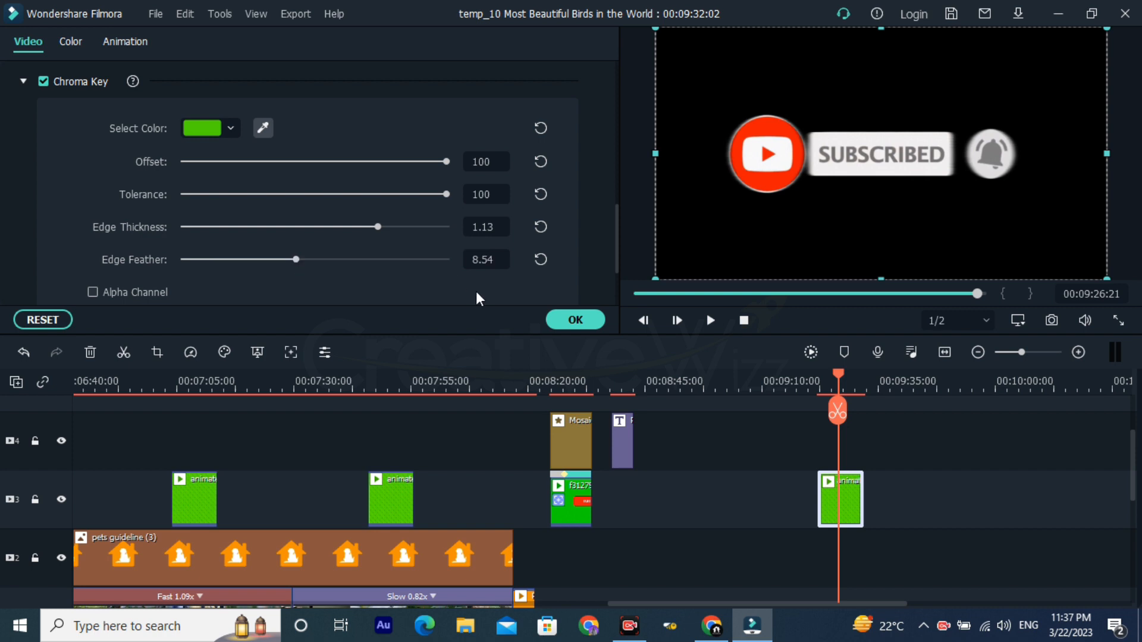
left_click(540, 259)
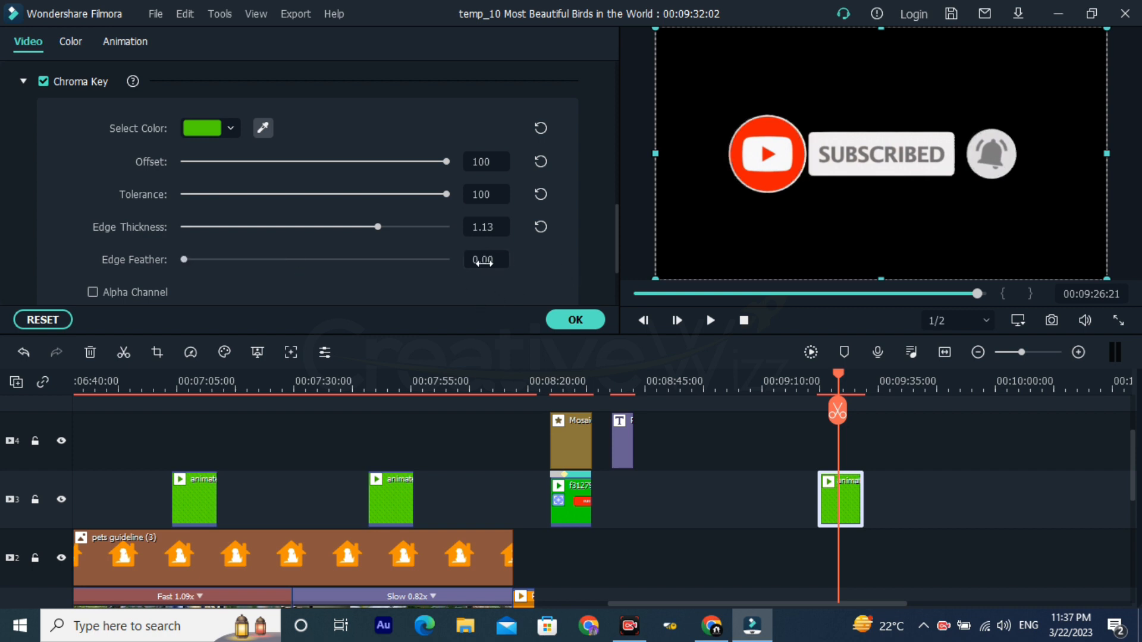
Step: Enable Lens Correction on the subscribe clip and review the camera model and resolution choices, leaving both unselected
scroll(293, 265, "down", 3)
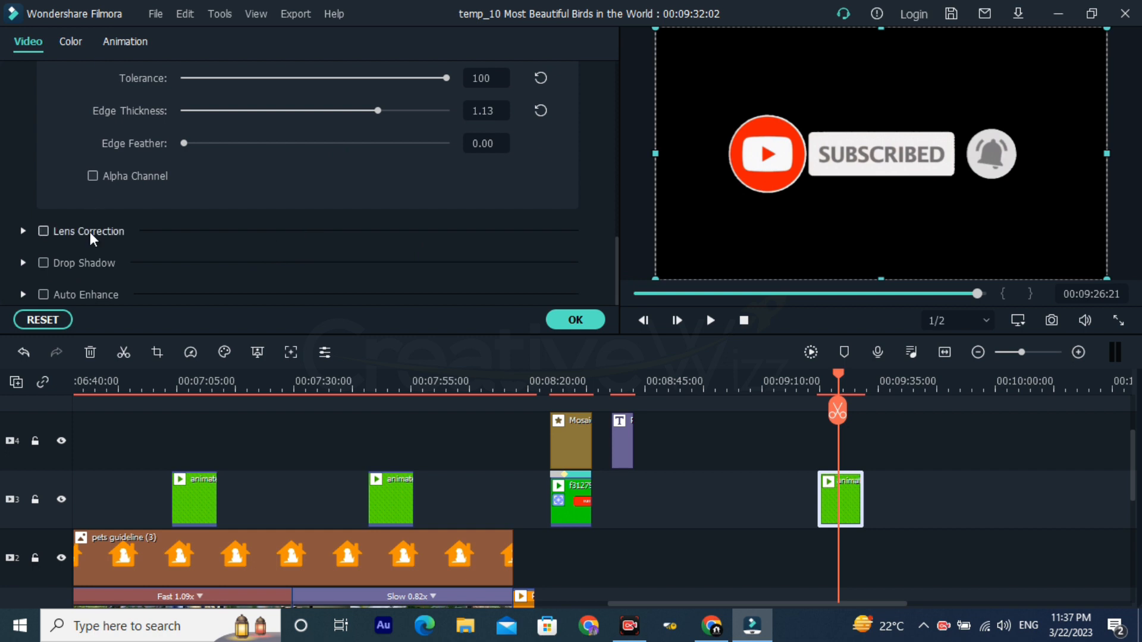
left_click(44, 231)
scroll(162, 260, "down", 2)
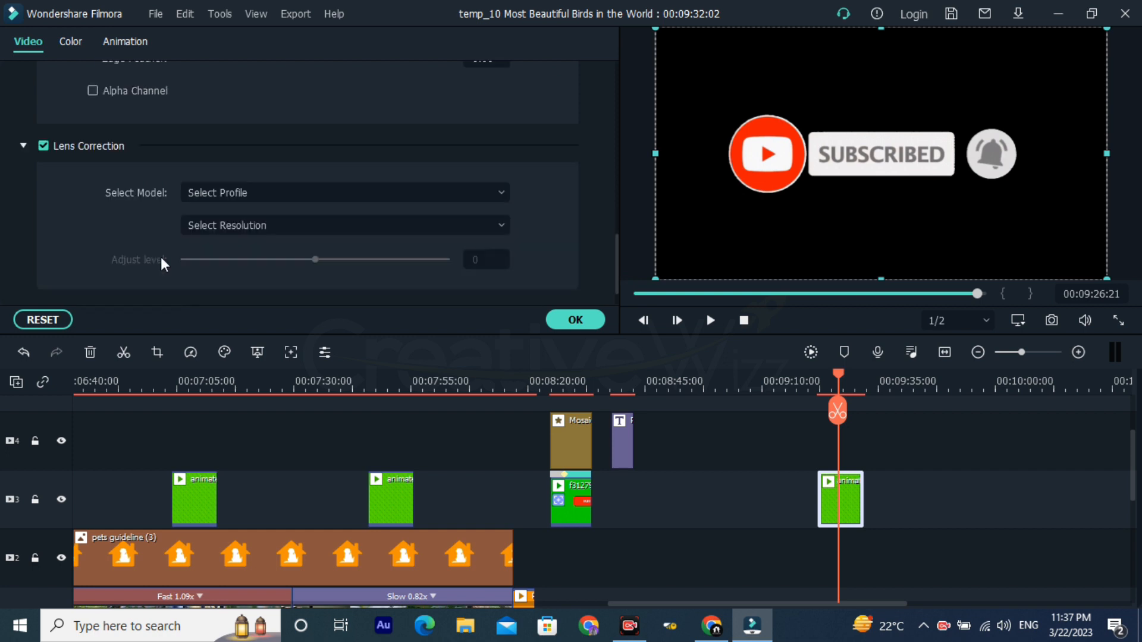
left_click(373, 195)
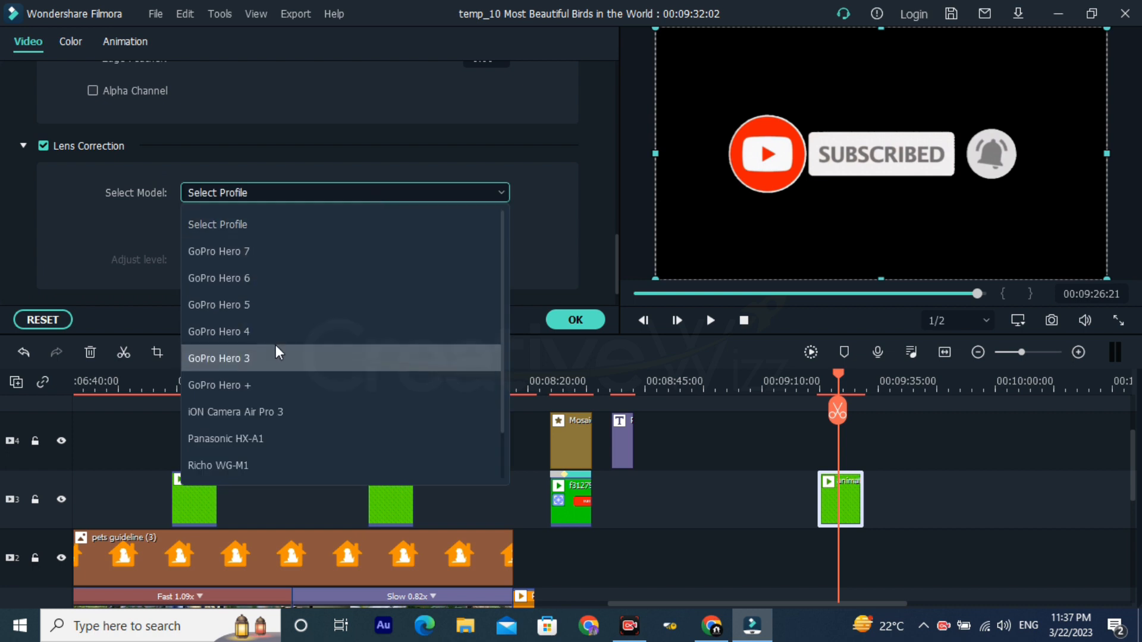
left_click(592, 225)
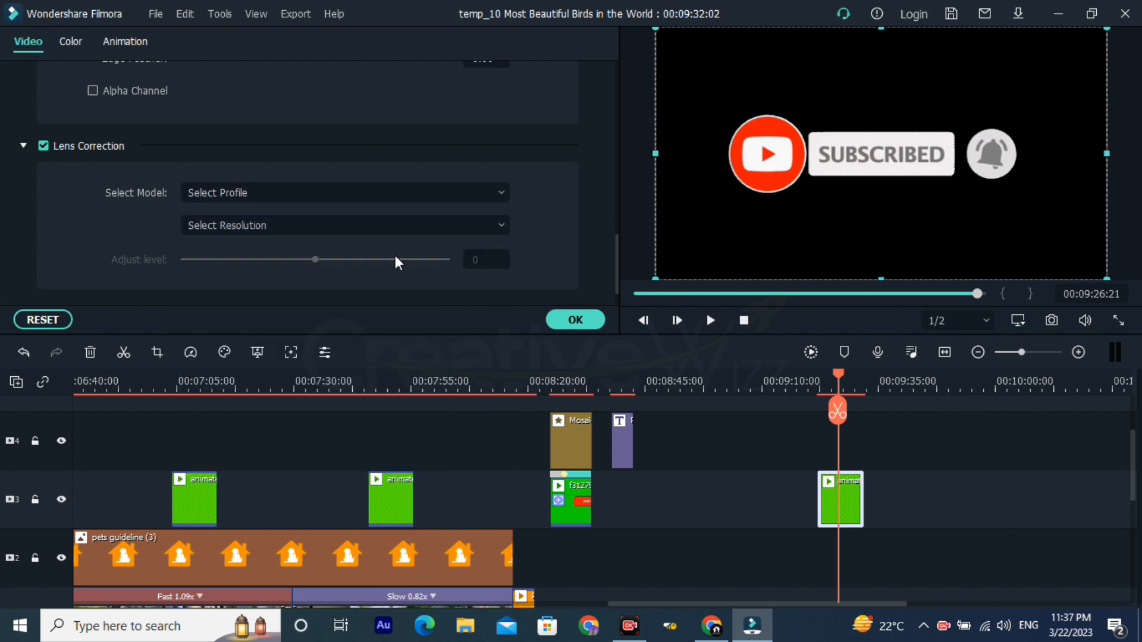
left_click(310, 232)
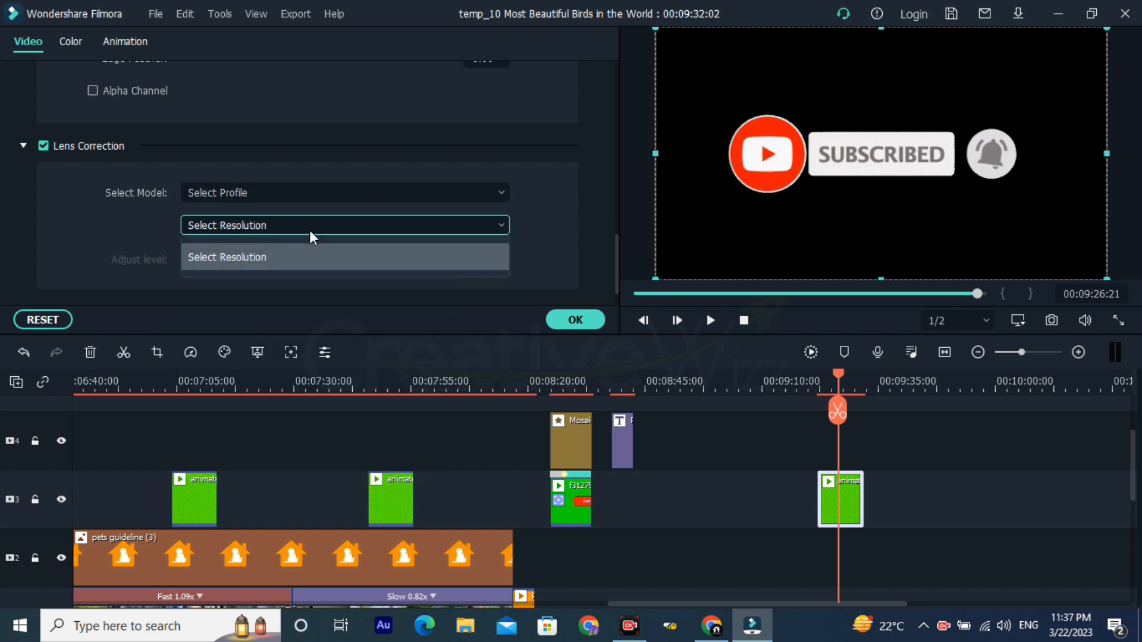
left_click(270, 256)
Step: Enable Drop Shadow and Auto Enhance with their default values on the subscribe clip and accept the settings
scroll(119, 238, "down", 1)
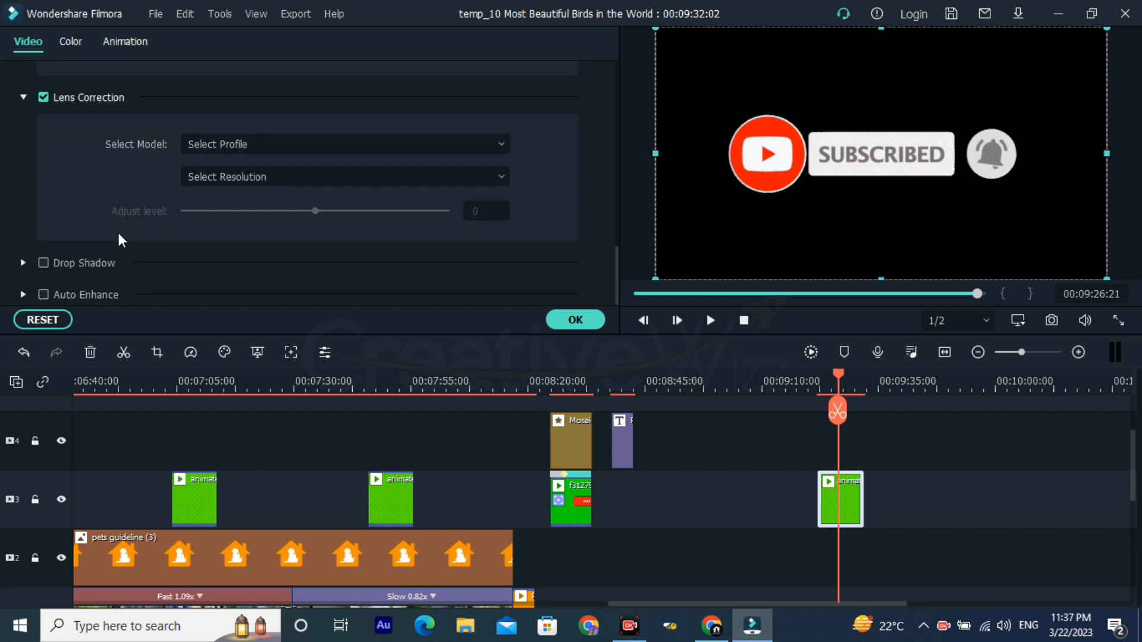
left_click(42, 261)
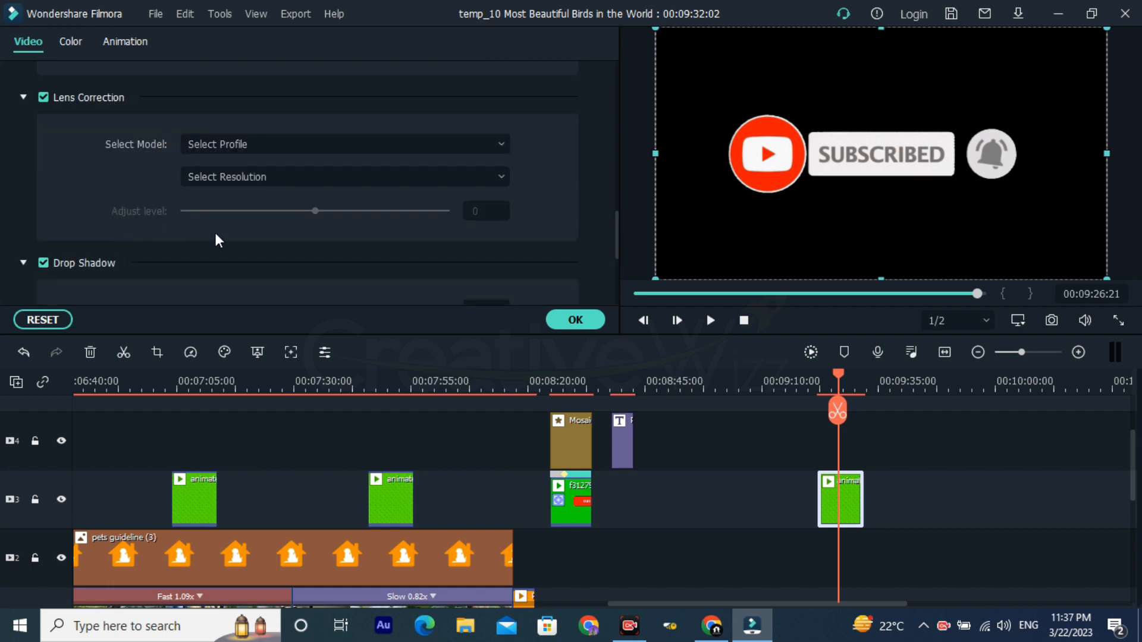
scroll(218, 240, "down", 2)
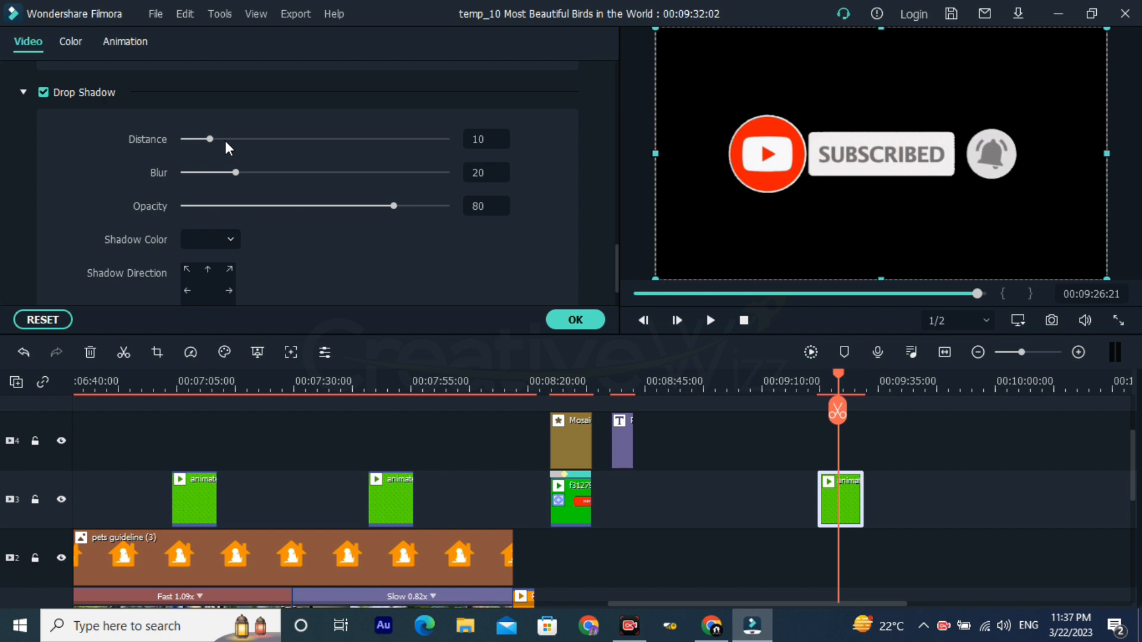
scroll(212, 141, "down", 1)
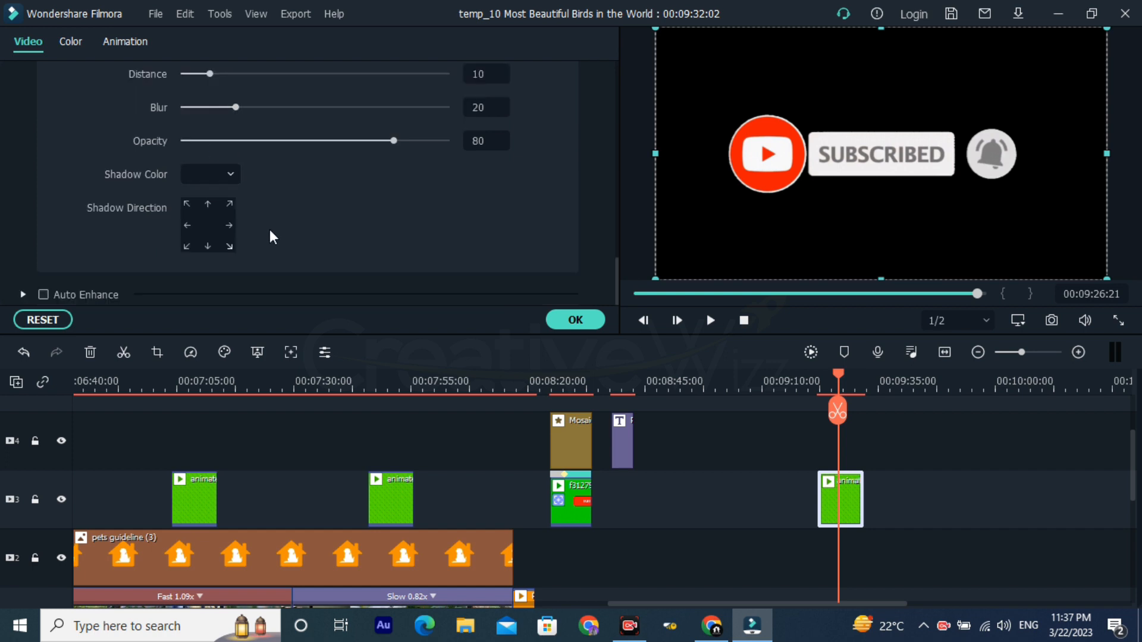
left_click(84, 293)
scroll(248, 244, "down", 1)
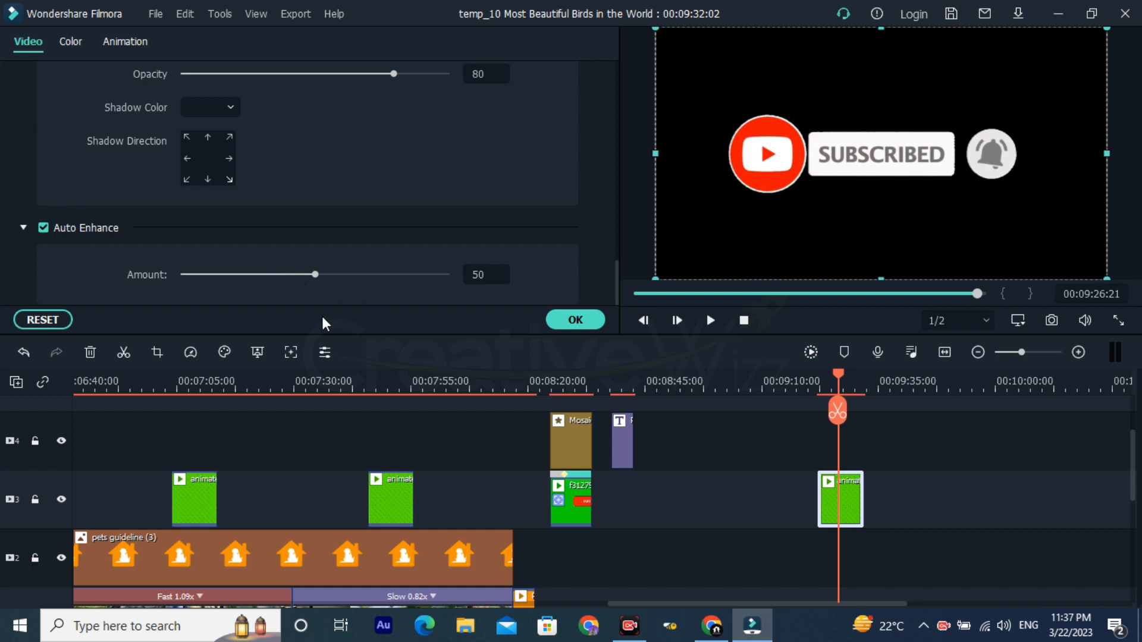
left_click(575, 320)
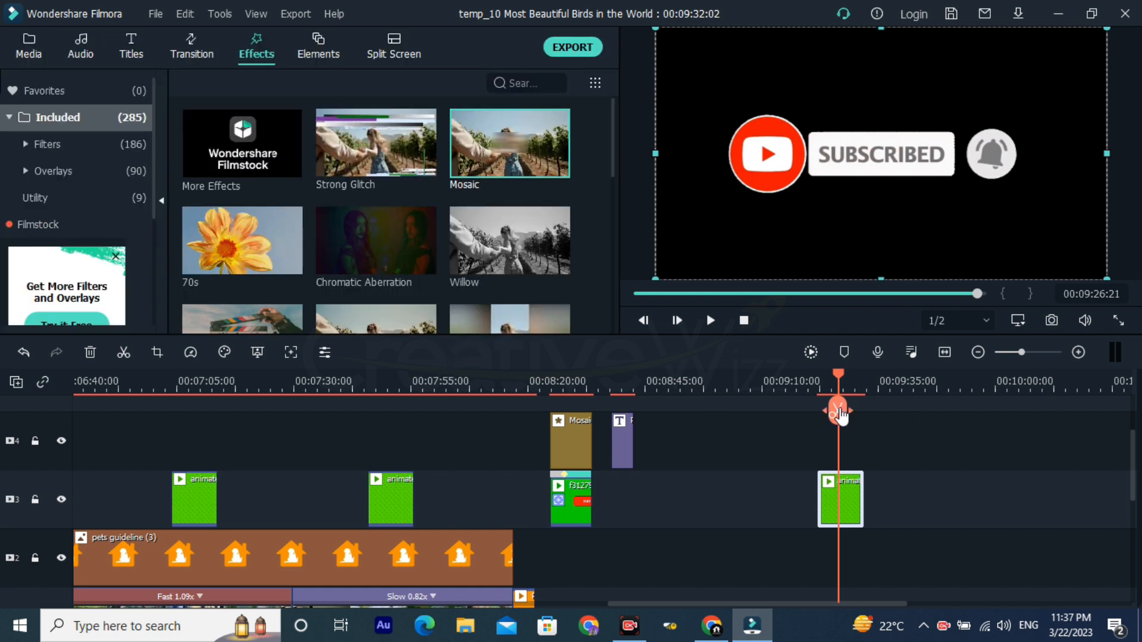
Step: Examine the editing commands offered for the last animated subscribe clip without applying any
left_click(815, 391)
left_click_drag(901, 384, 1115, 415)
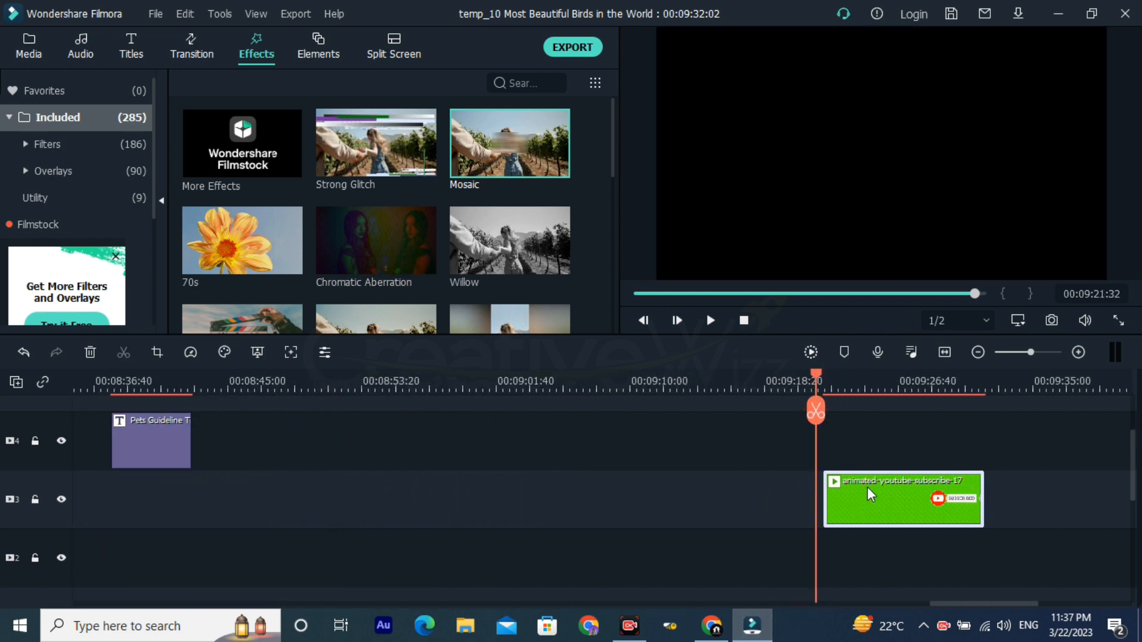
right_click(869, 491)
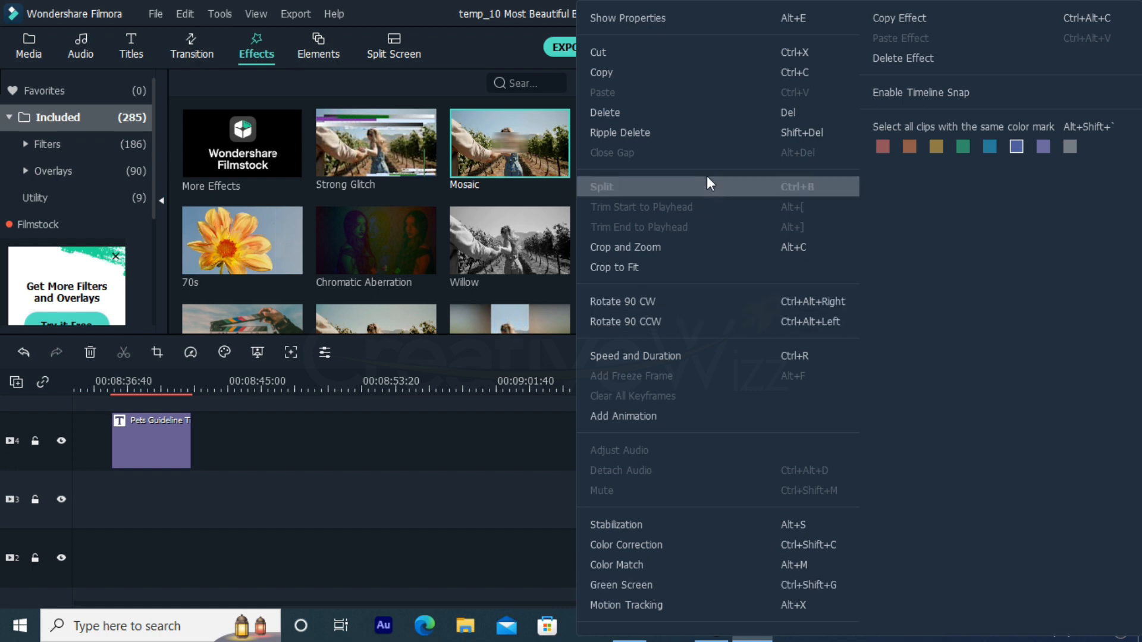
left_click(494, 449)
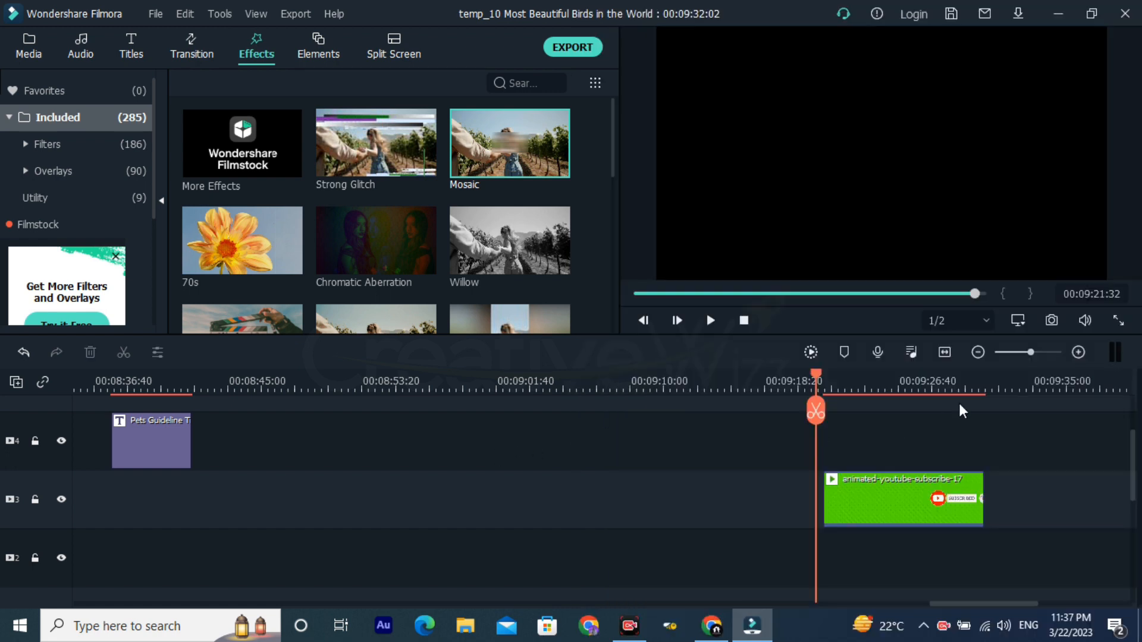
Step: Preview the keyed subscribe clip at 00:09:25:22 and move it earlier onto video track 4, ending at 00:09:05:44
left_click(877, 388)
scroll(963, 381, "down", 3)
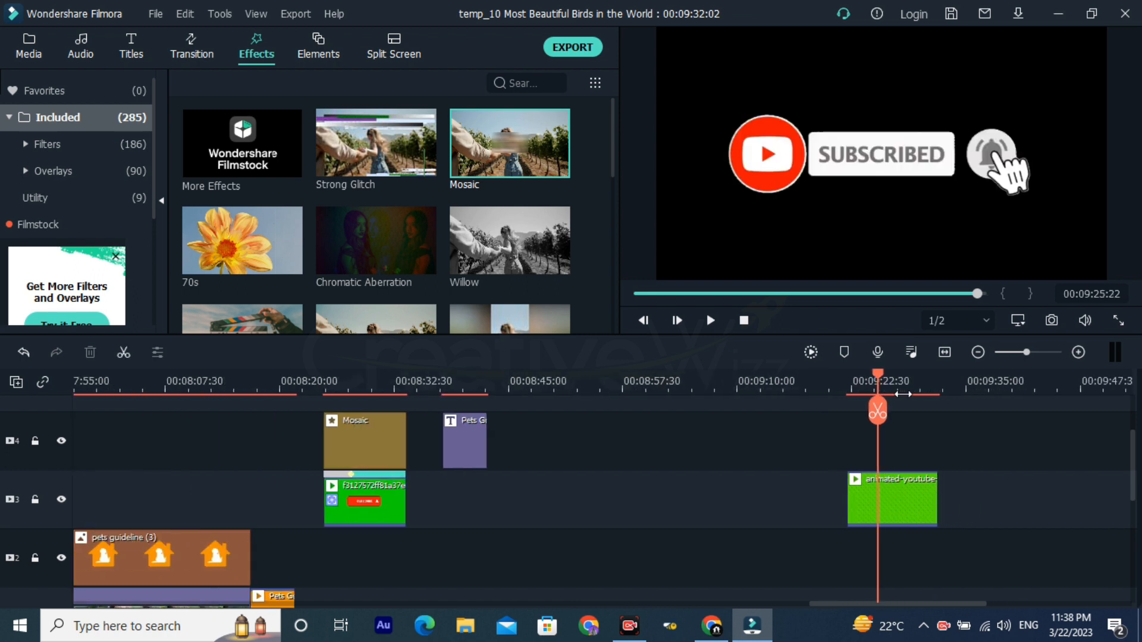
left_click_drag(904, 484, 661, 423)
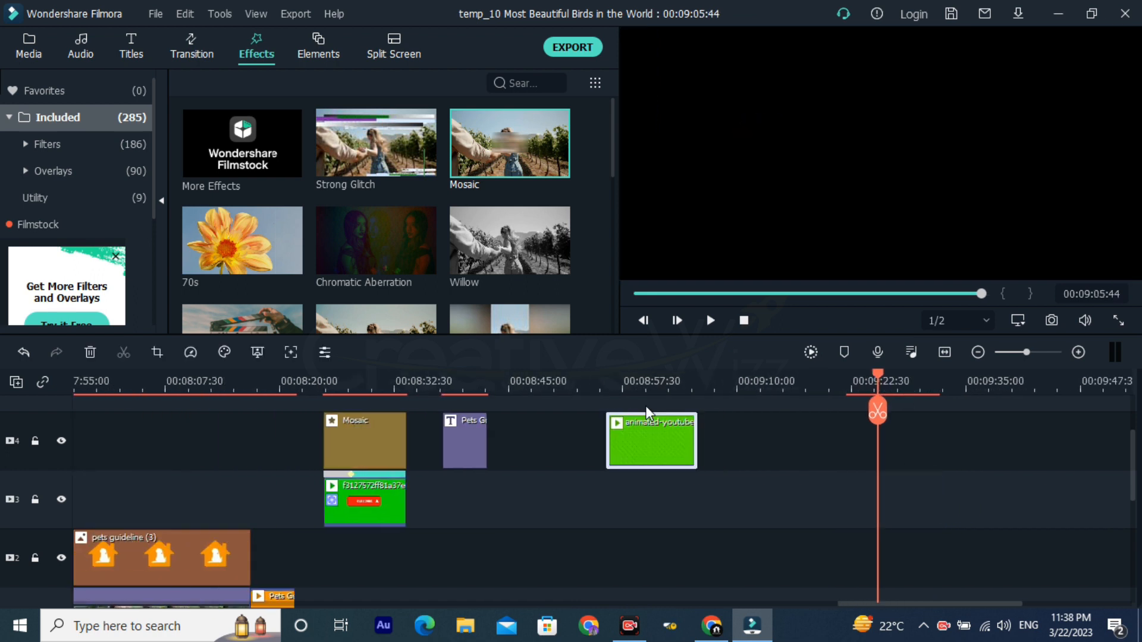
left_click(628, 388)
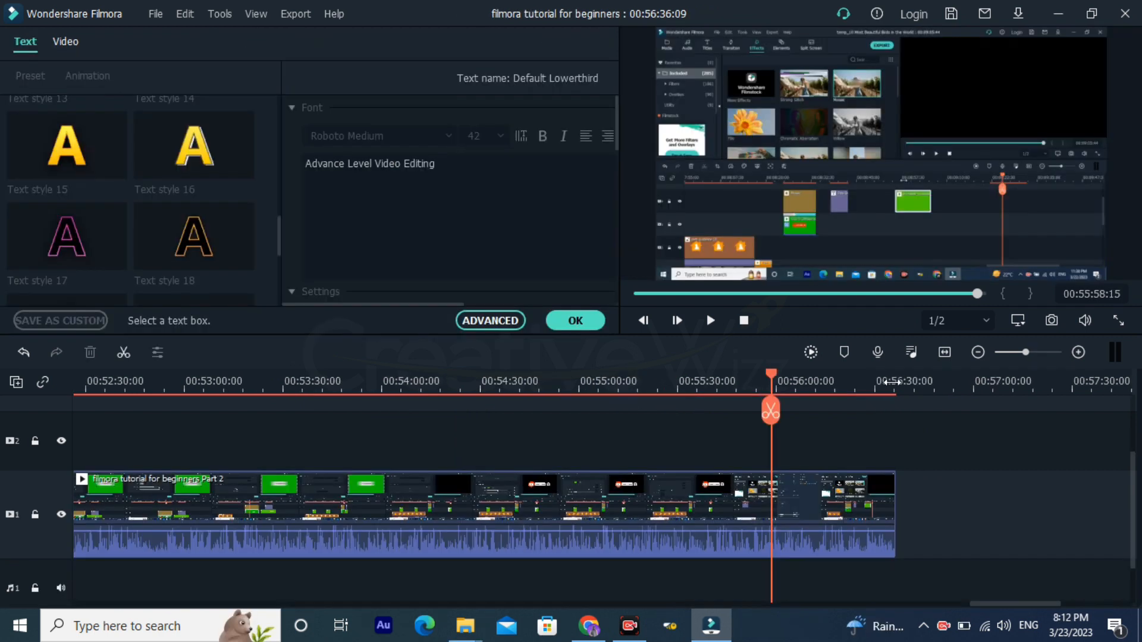
Step: In the filmora tutorial for beginners project, place the playhead at 00:56:18:06 and close the lower-third title's settings
left_click(836, 384)
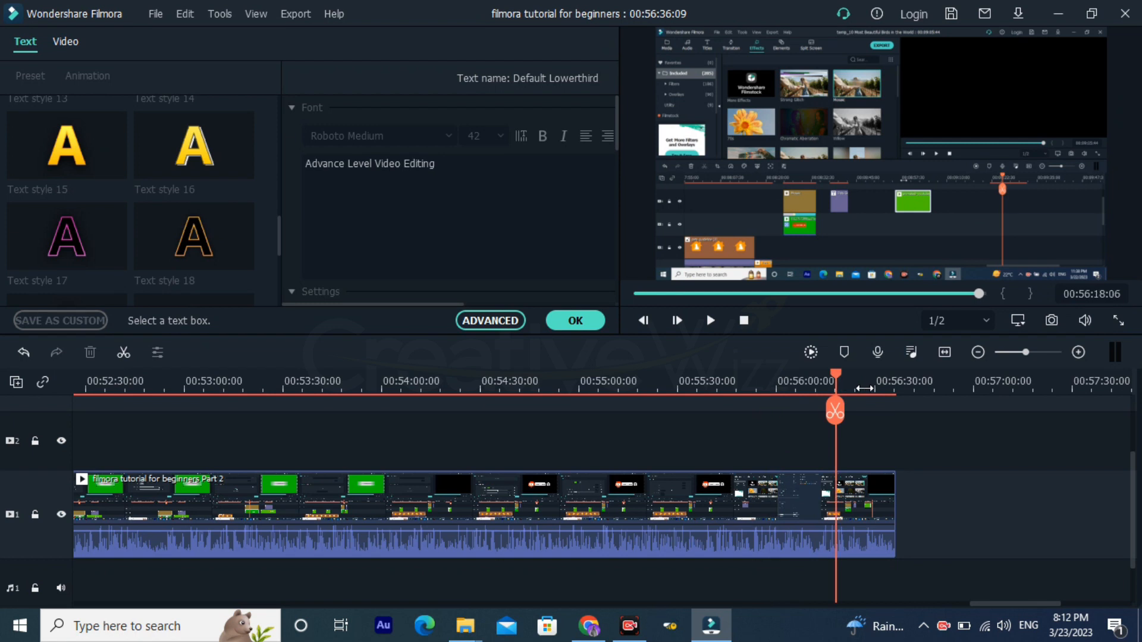
scroll(876, 392, "down", 1)
scroll(876, 392, "down", 1)
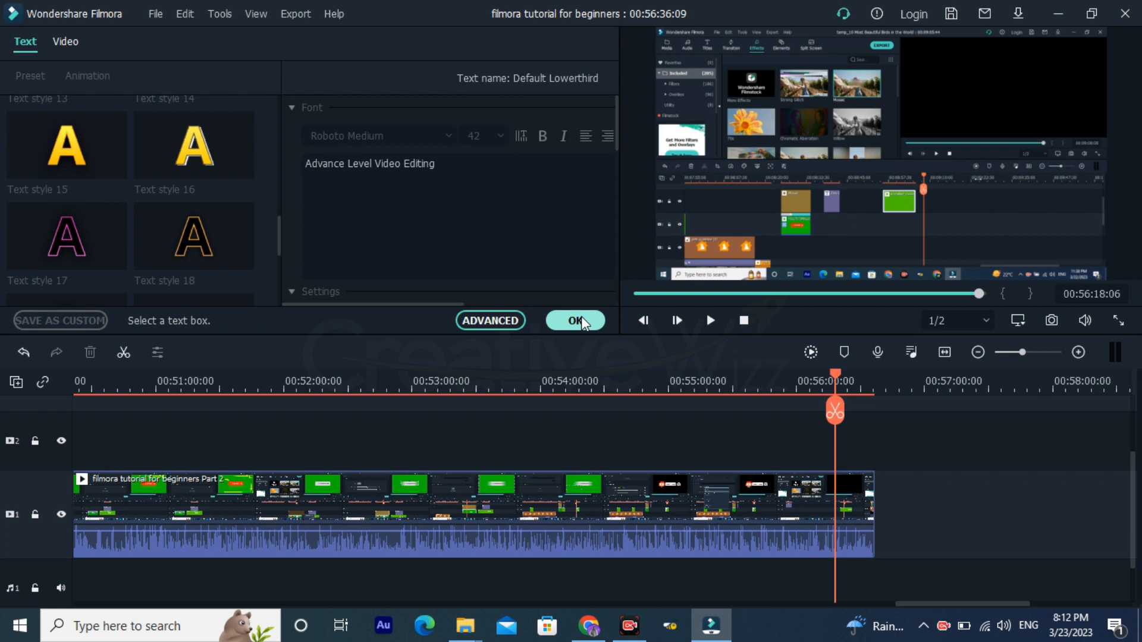
left_click(577, 321)
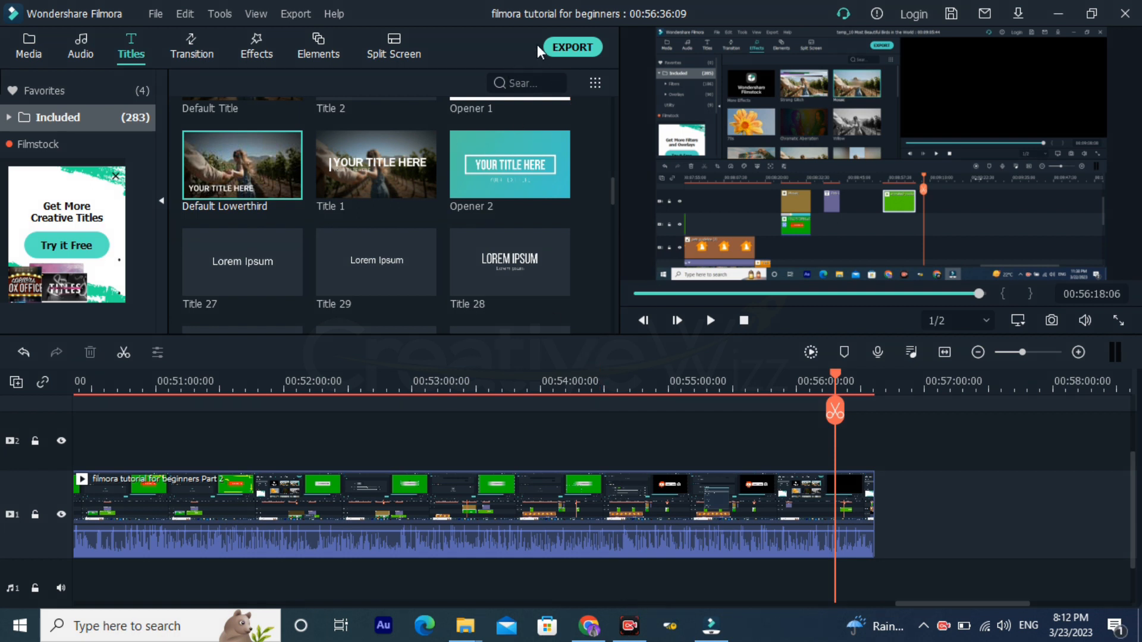
Step: Open the local MP4 export options, review the save folder choice, and accept Better quality with 1920x1080 at 25 fps
left_click(574, 43)
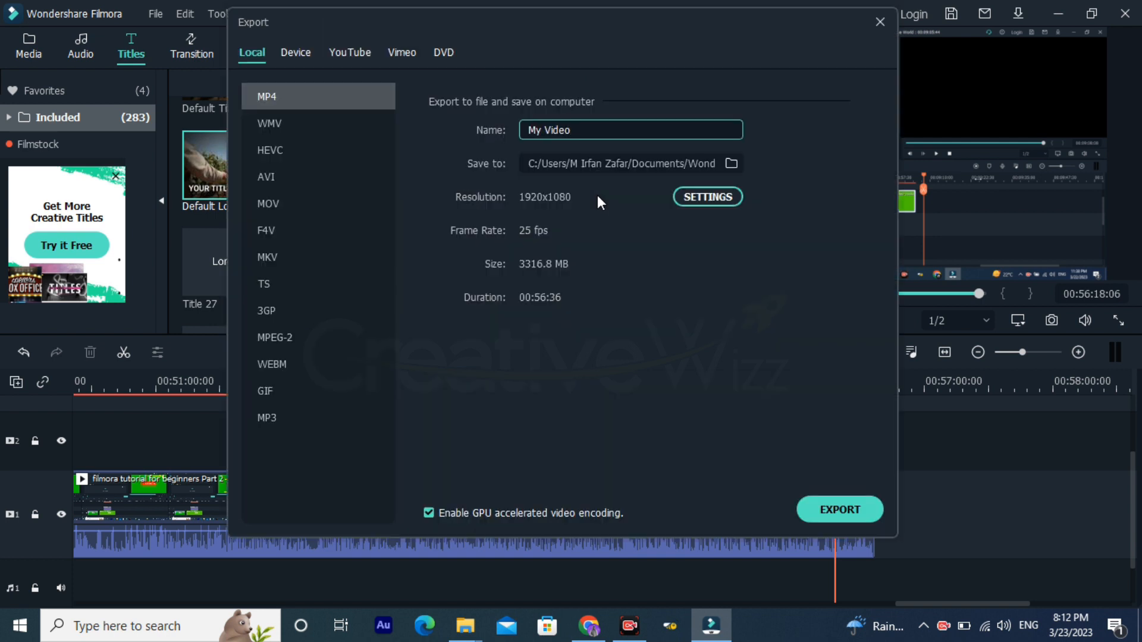
triple_click(638, 131)
left_click(736, 164)
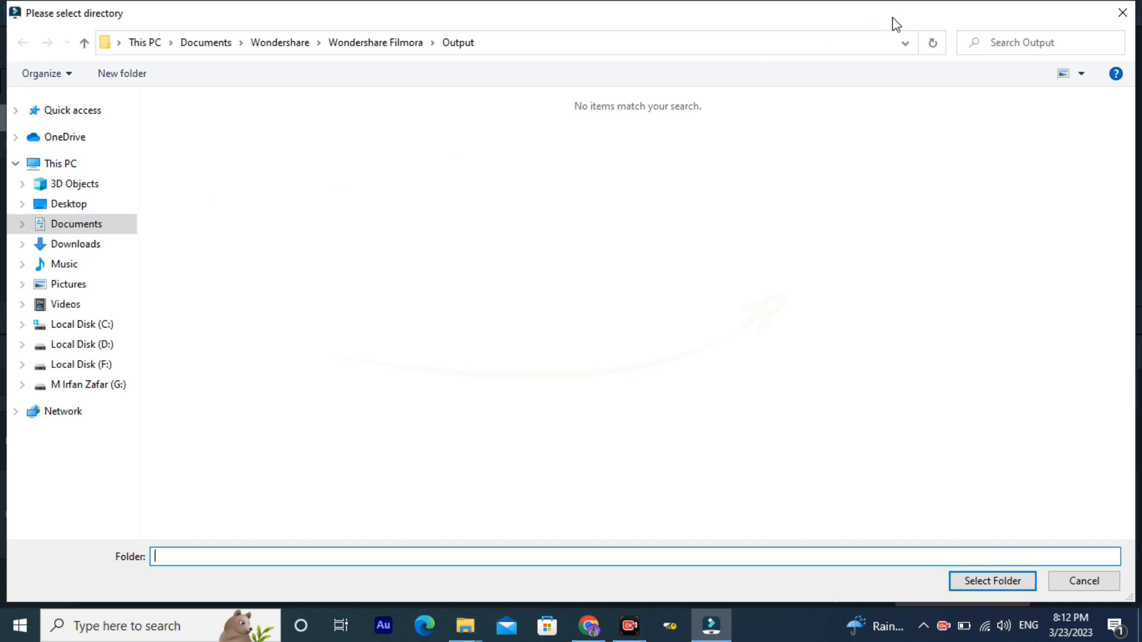
left_click(1117, 14)
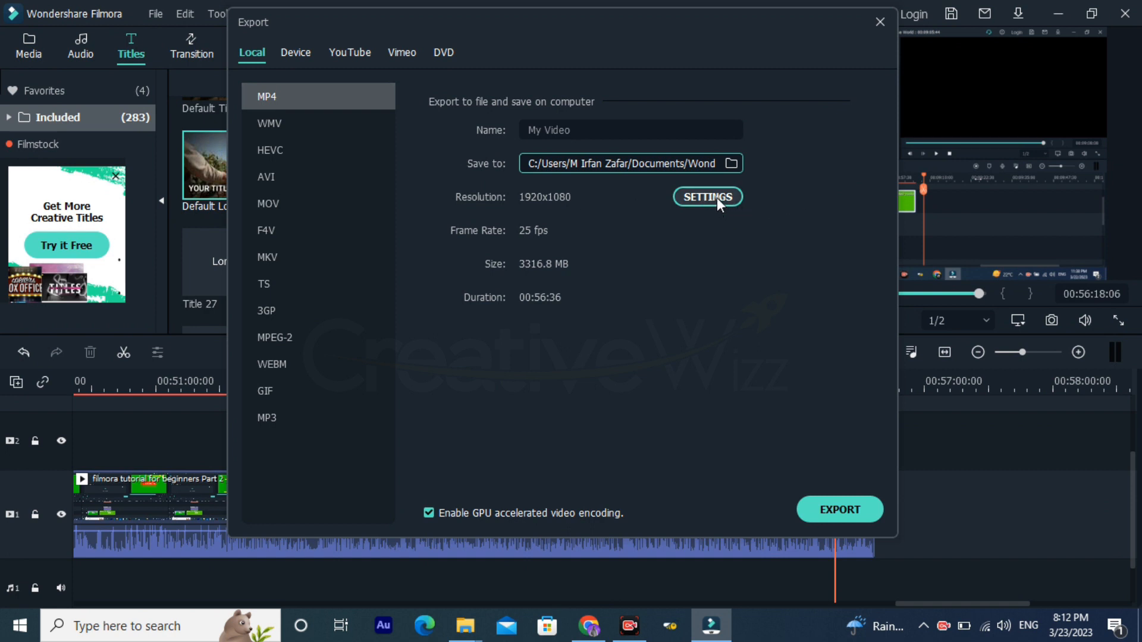
left_click(716, 197)
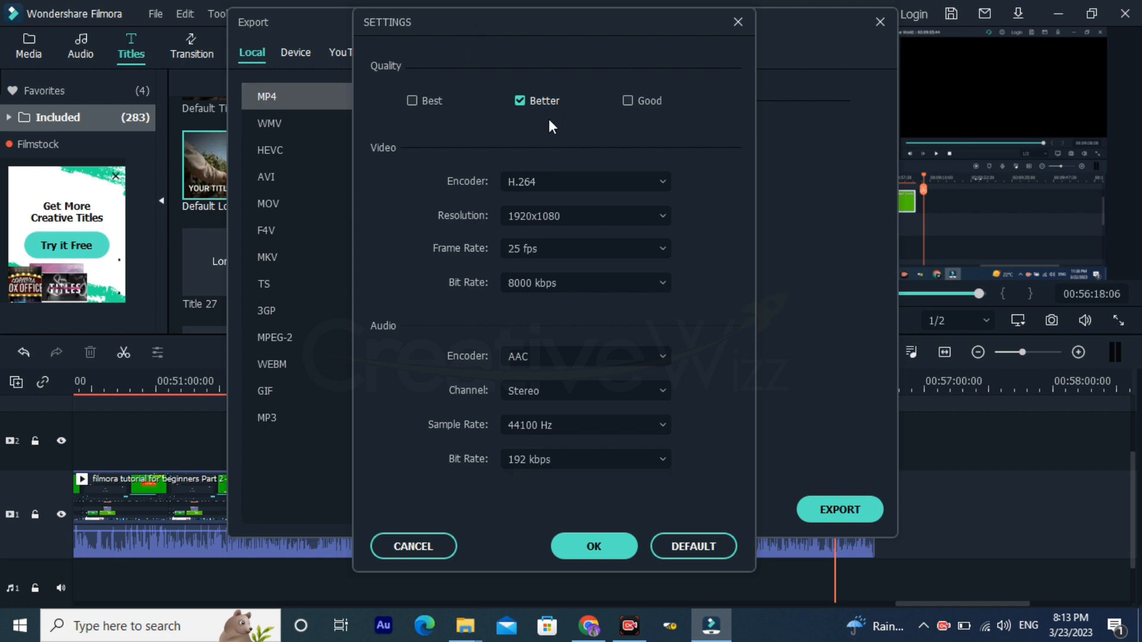
left_click(581, 547)
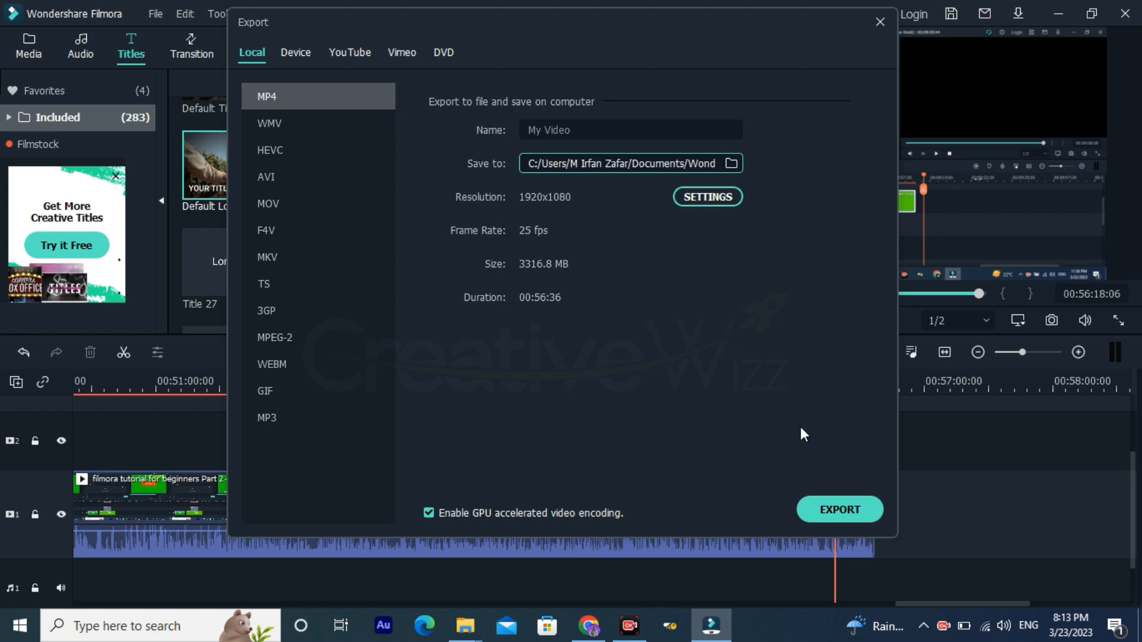
Step: Name the export "Video Editing Full Course", start exporting the MP4, and pause the rendering
left_click(660, 130)
key("ctrl+a")
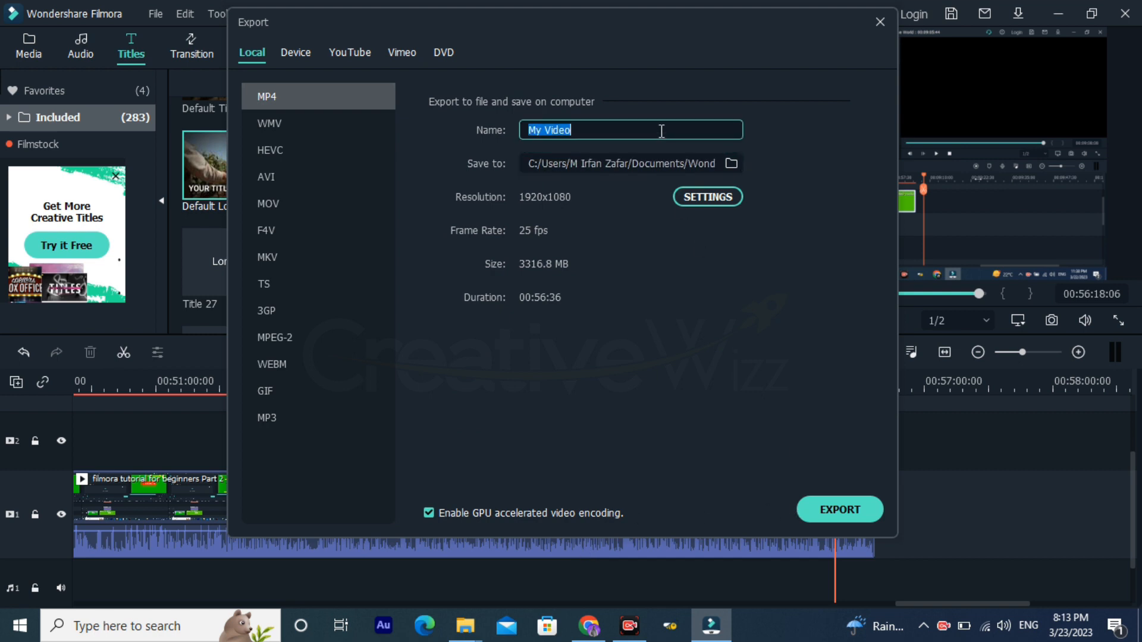
type("Video Editing Full Course")
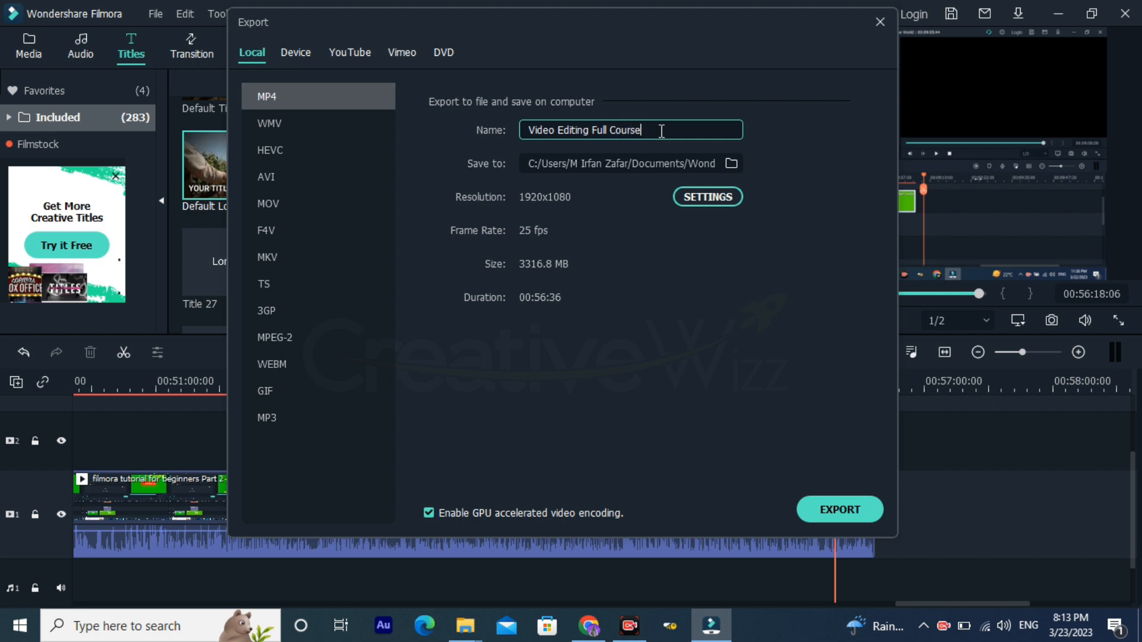
left_click(813, 512)
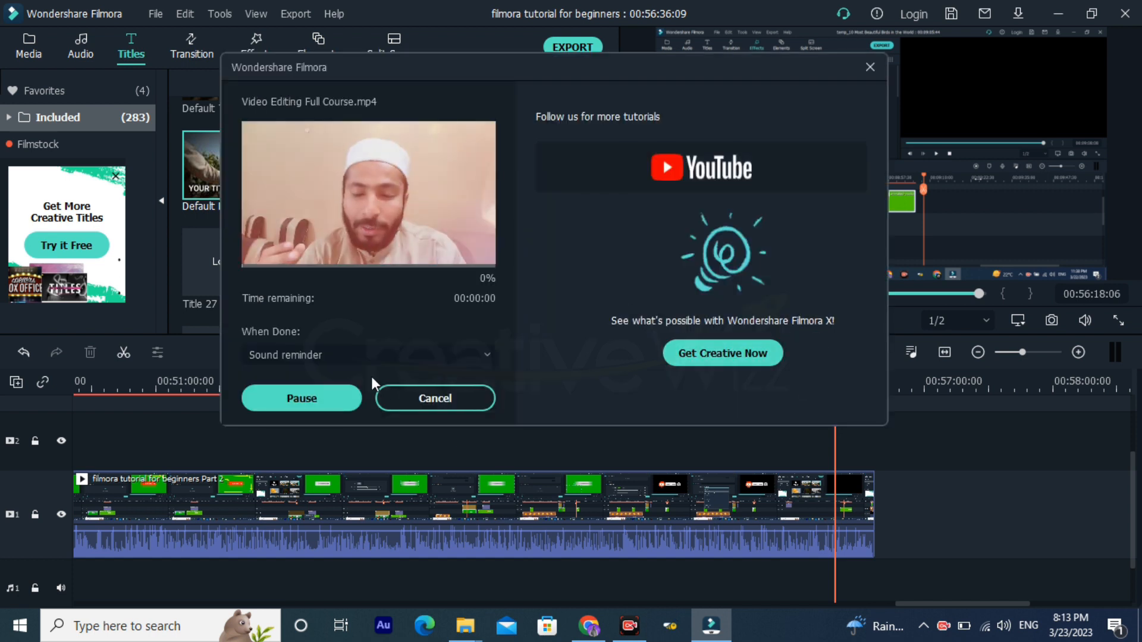
left_click(313, 397)
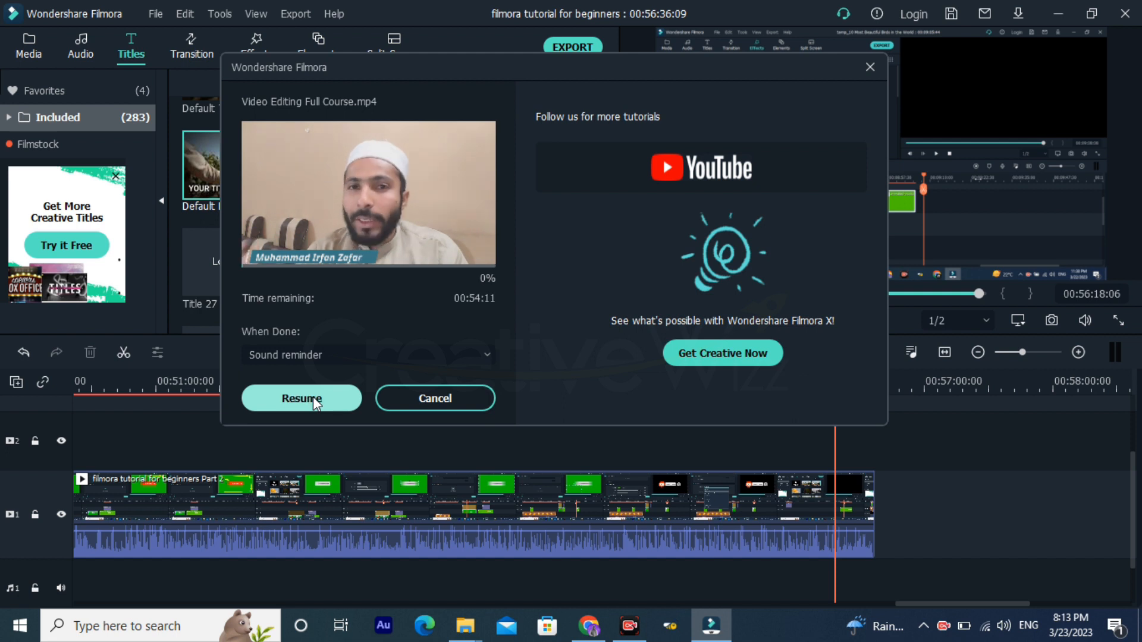